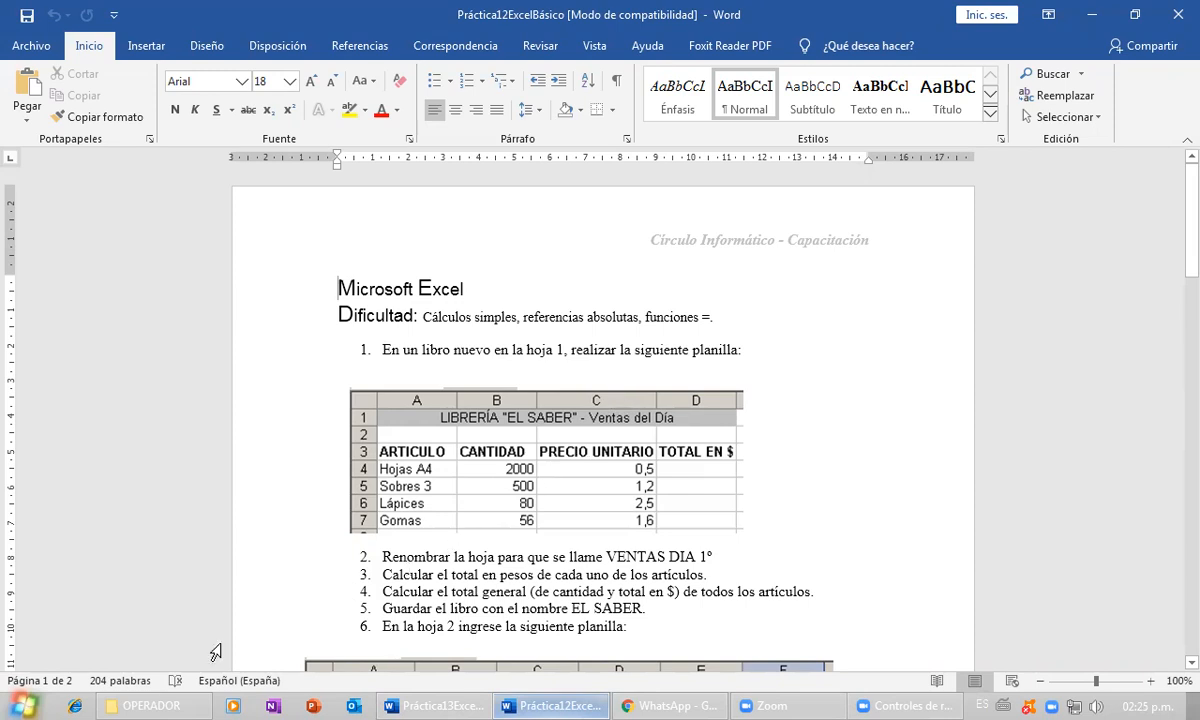
# - Switch to Excel by starting it and create a new blank workbook
pyautogui.click(22, 706)
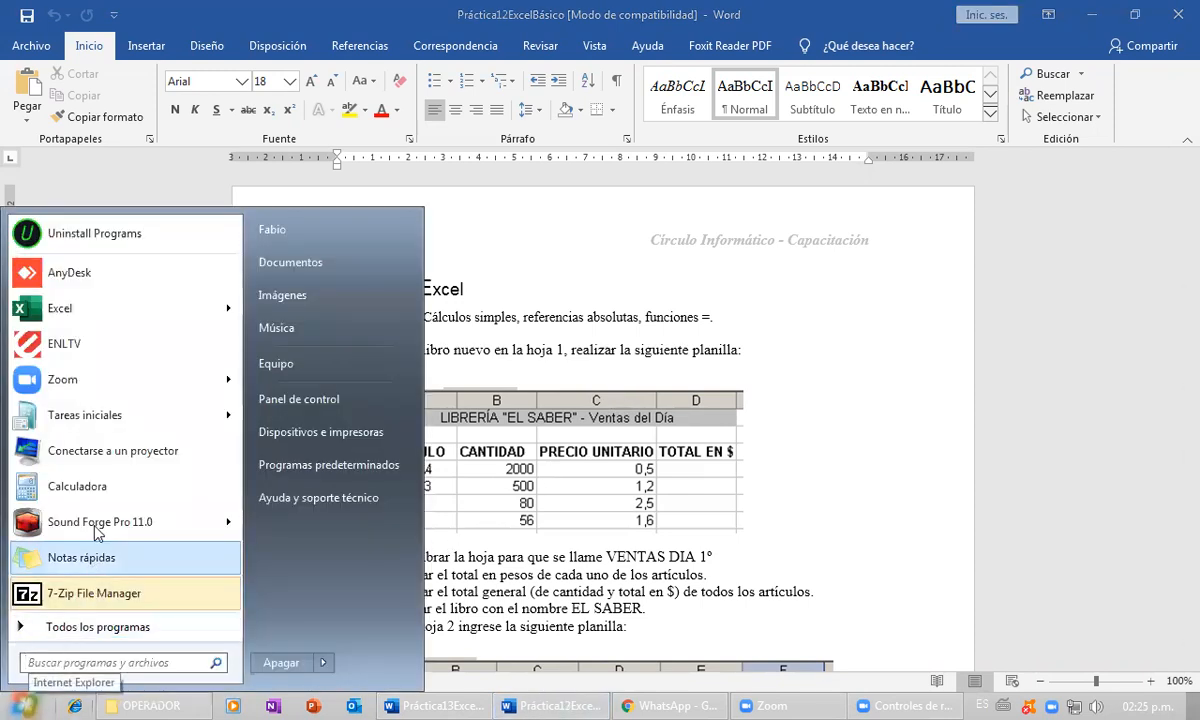
pyautogui.click(99, 317)
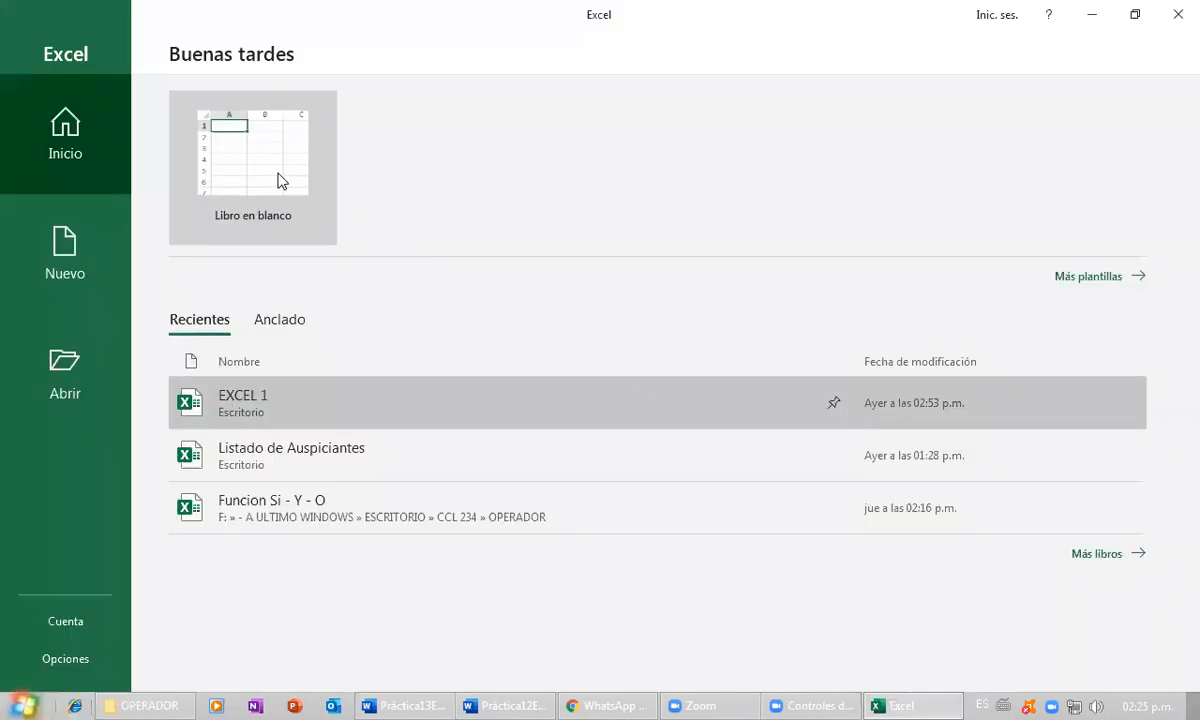
pyautogui.click(276, 175)
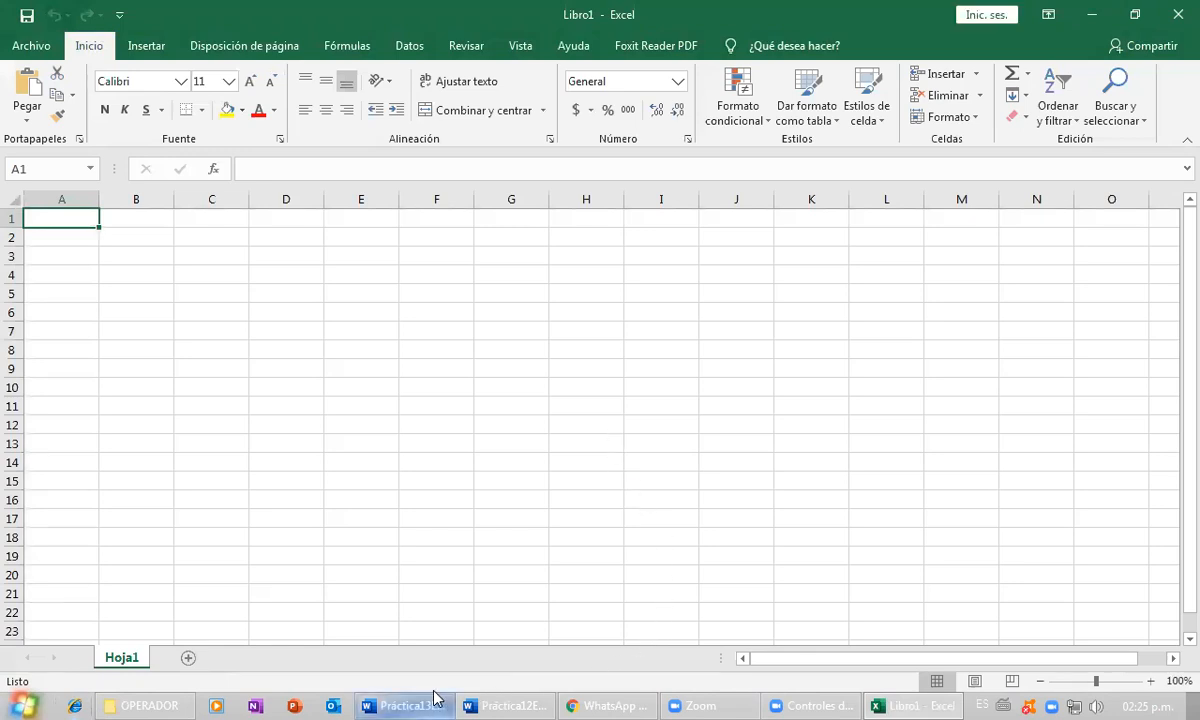
# - Check the table title in the Word practice document and enter LIBRERÍA "EL SABER" - Ventas del dia in cell A1 of the Excel sheet
pyautogui.click(489, 699)
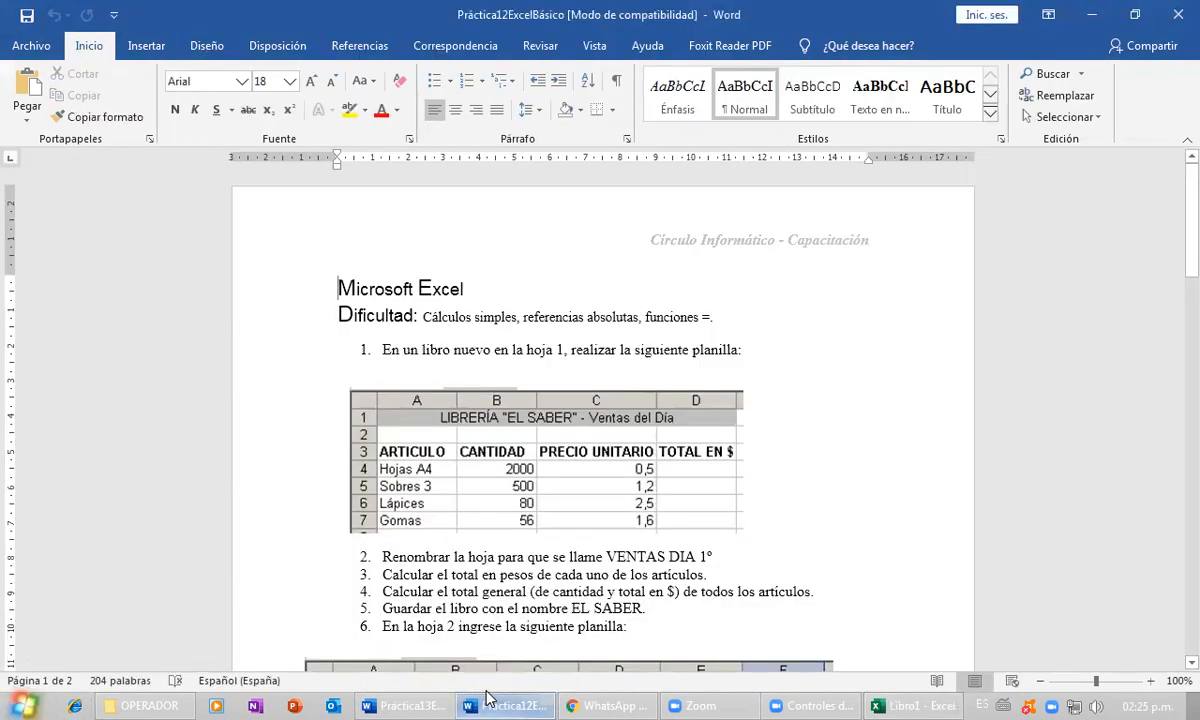
pyautogui.click(489, 699)
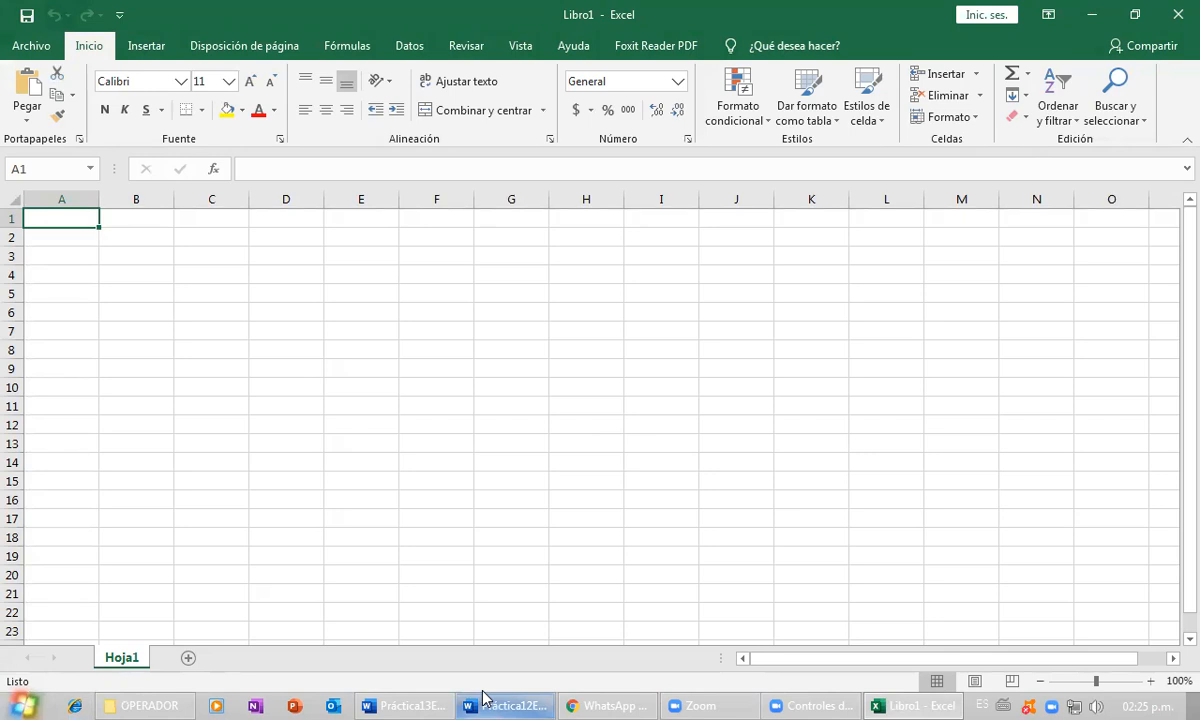
pyautogui.write('LIBRERÍA "EL SABER" - Ventas del dia')
pyautogui.press('Return')
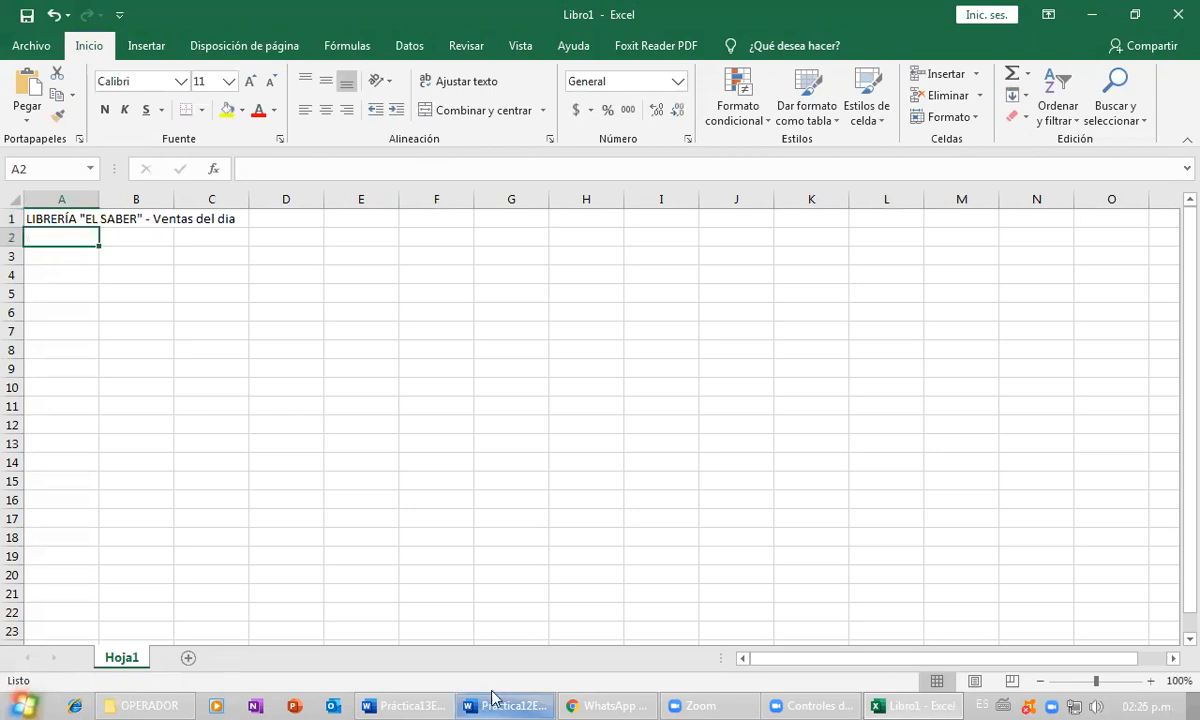
# - Consult the practice document, leave row 2 empty, and enter the headers ARTICULO in A3 and CANTIDAD in B3 of the Excel sheet
pyautogui.click(503, 705)
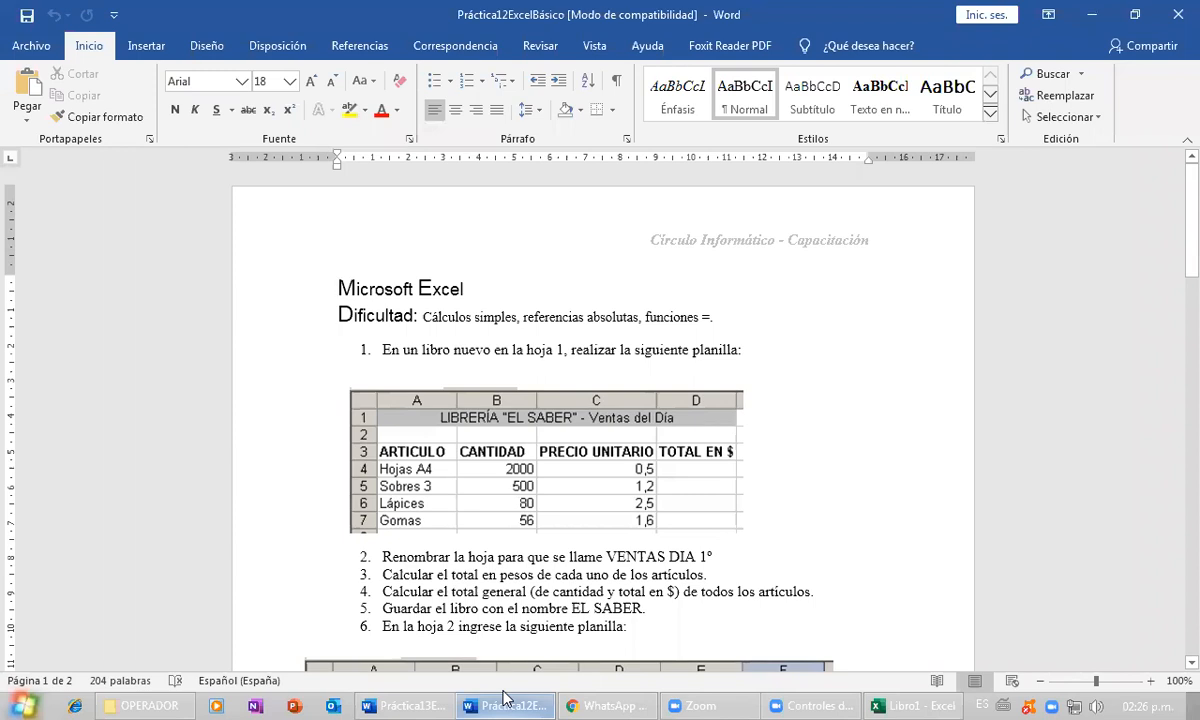
pyautogui.click(503, 699)
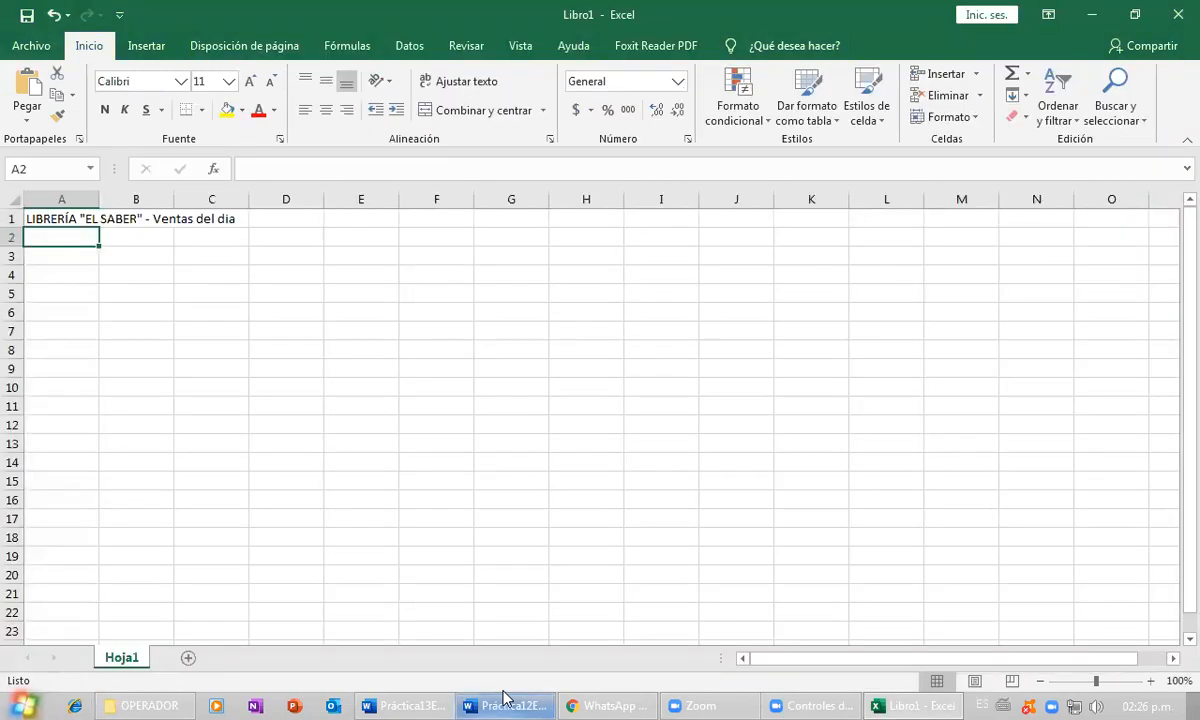
pyautogui.click(503, 705)
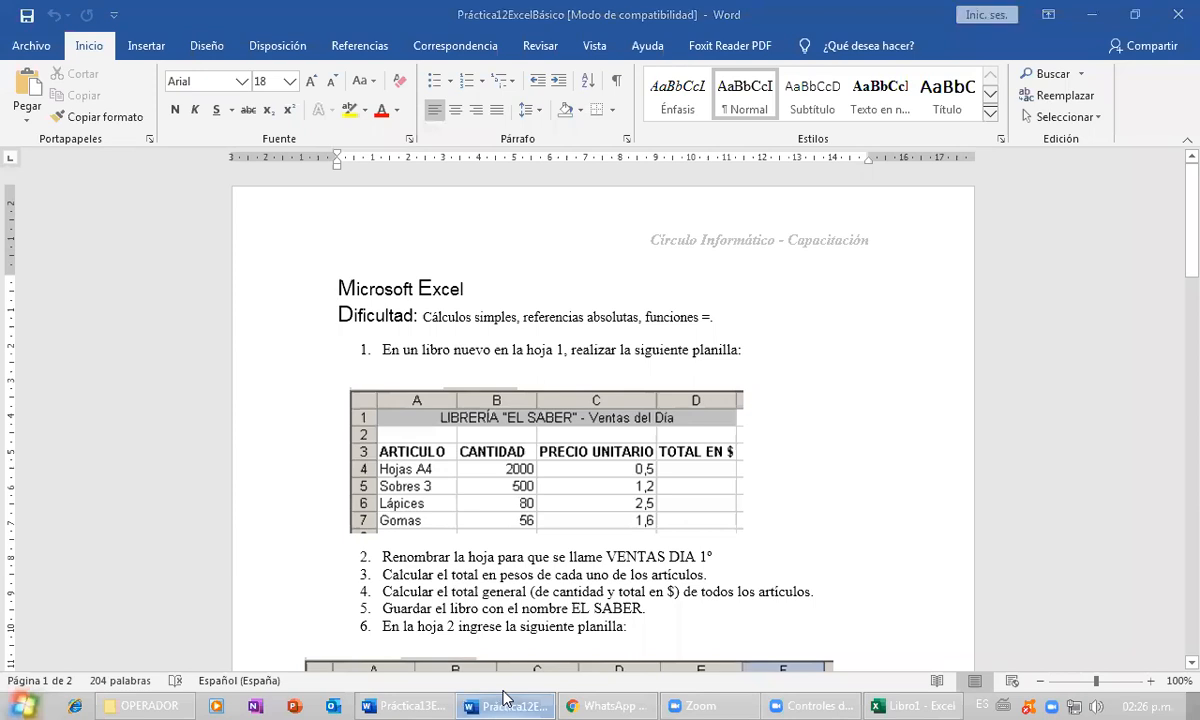
pyautogui.click(504, 699)
pyautogui.press('Return')
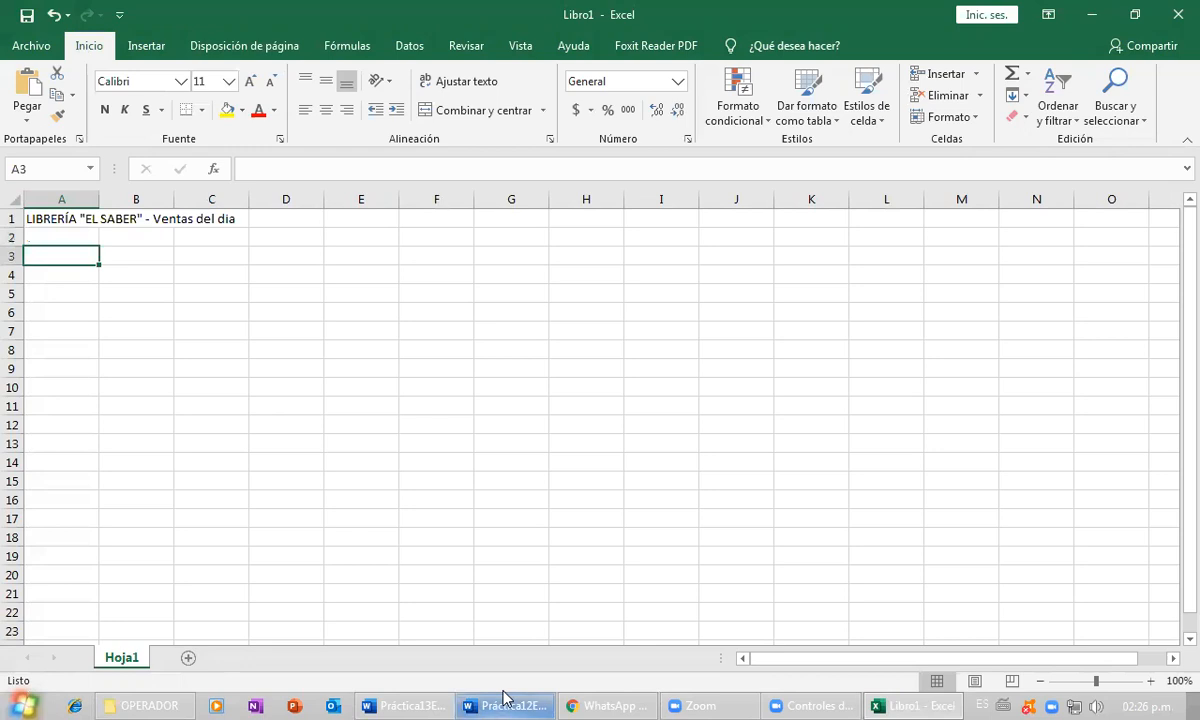
pyautogui.write('ARTICULO')
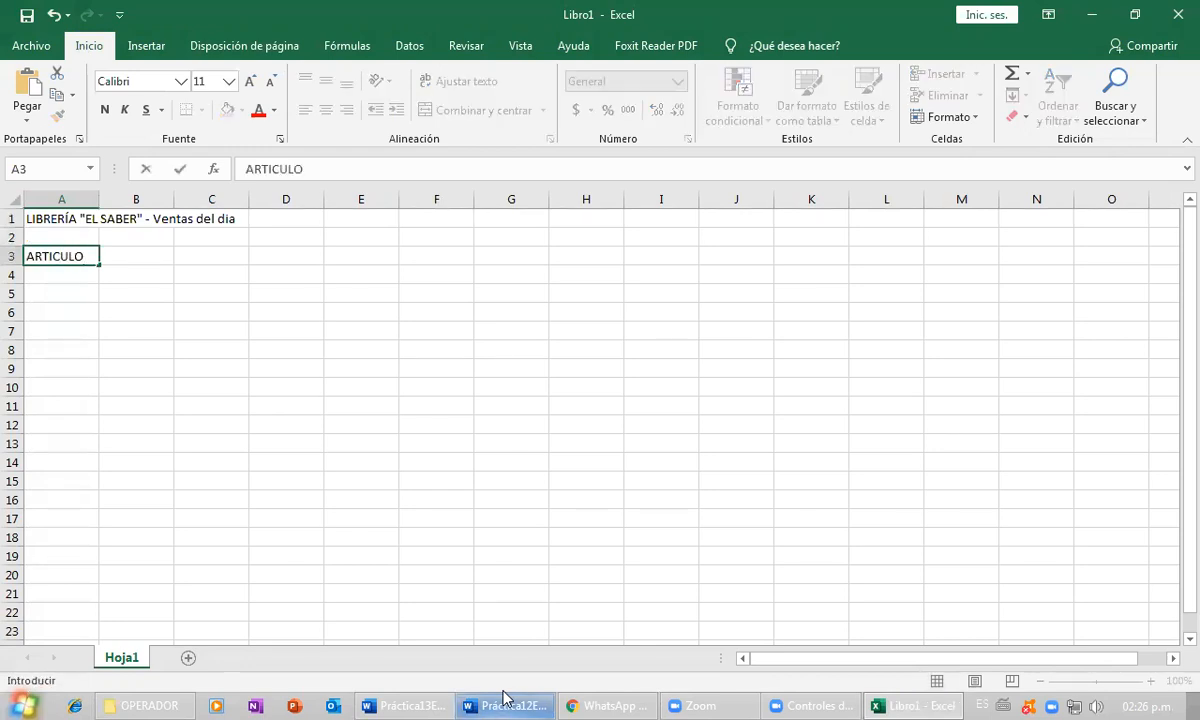
pyautogui.press('Tab')
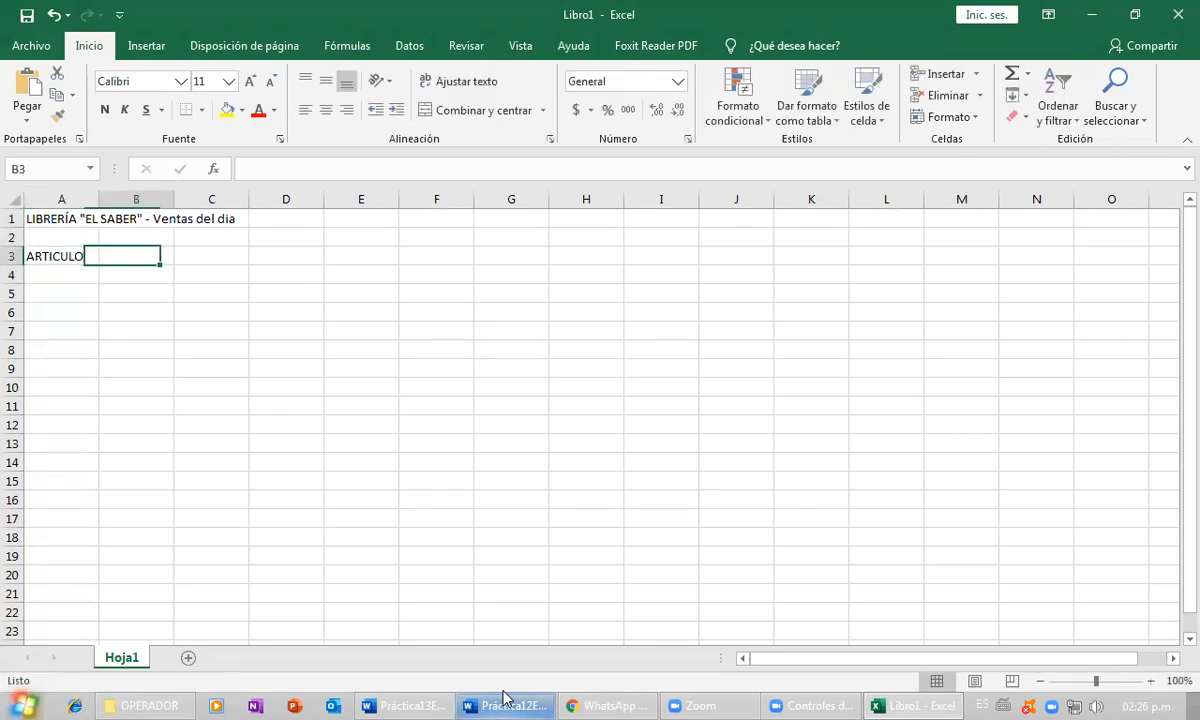
pyautogui.write('CANTIDAD')
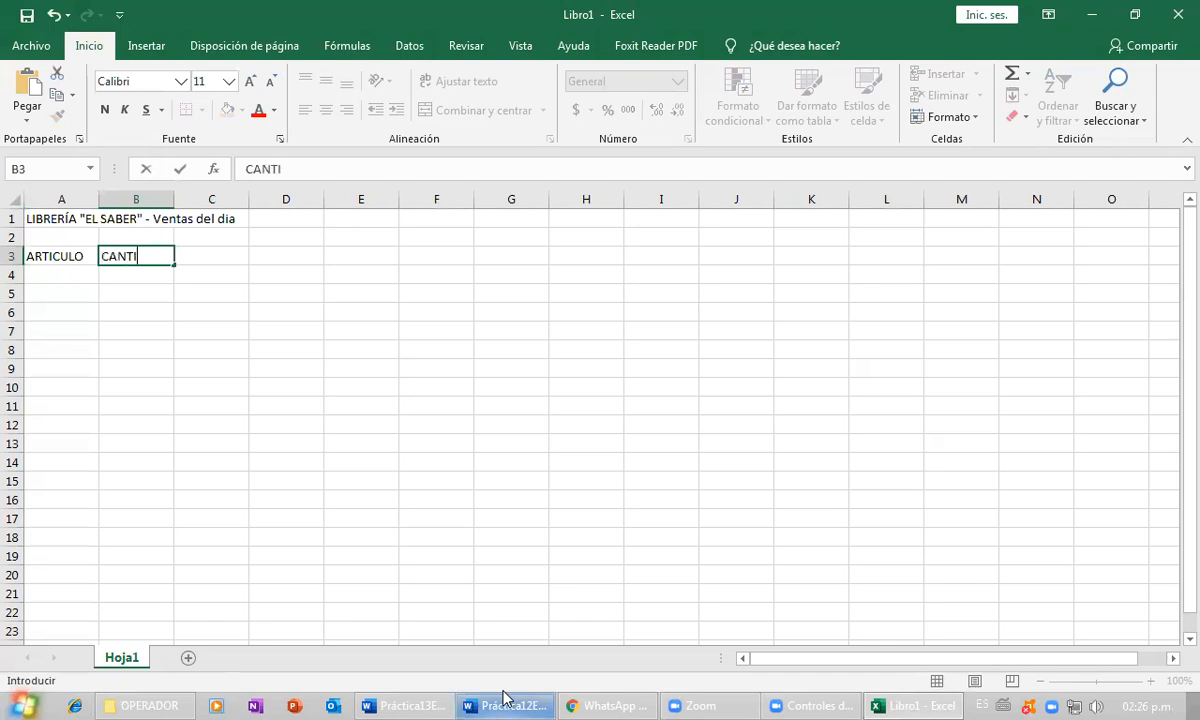
pyautogui.press('Tab')
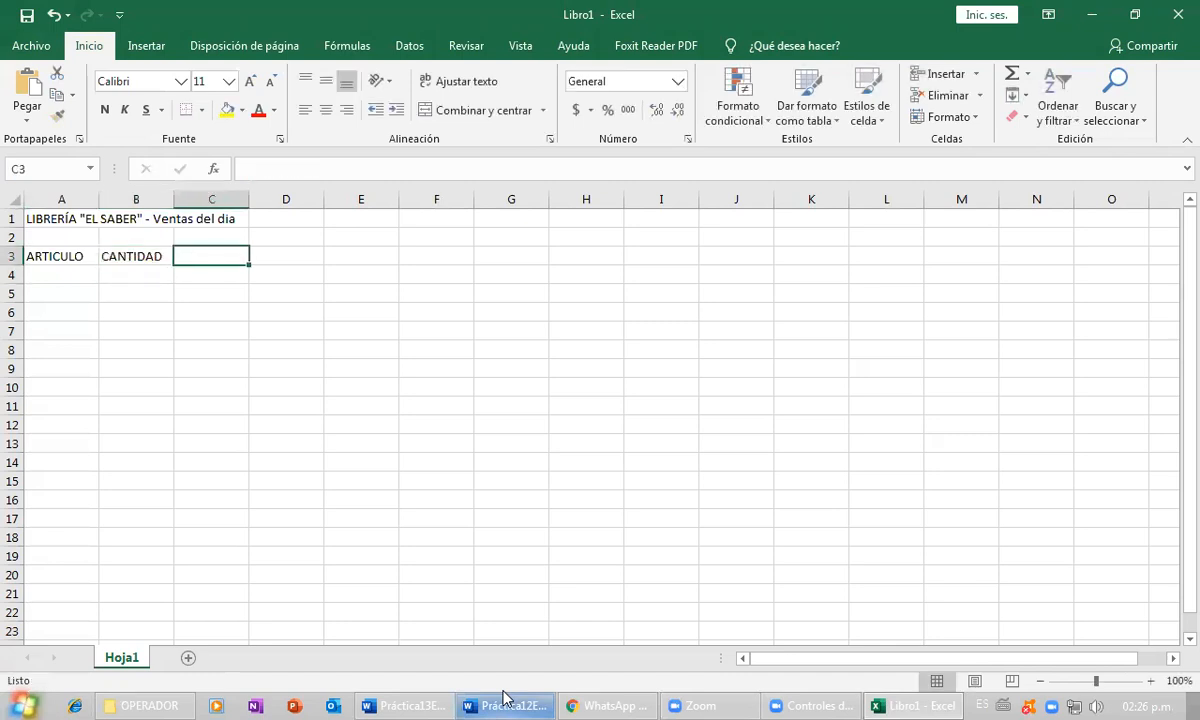
# - Check the third column header in the Word document and enter PRECIO UNITARIO in cell C3 of the Excel sheet
pyautogui.click(505, 706)
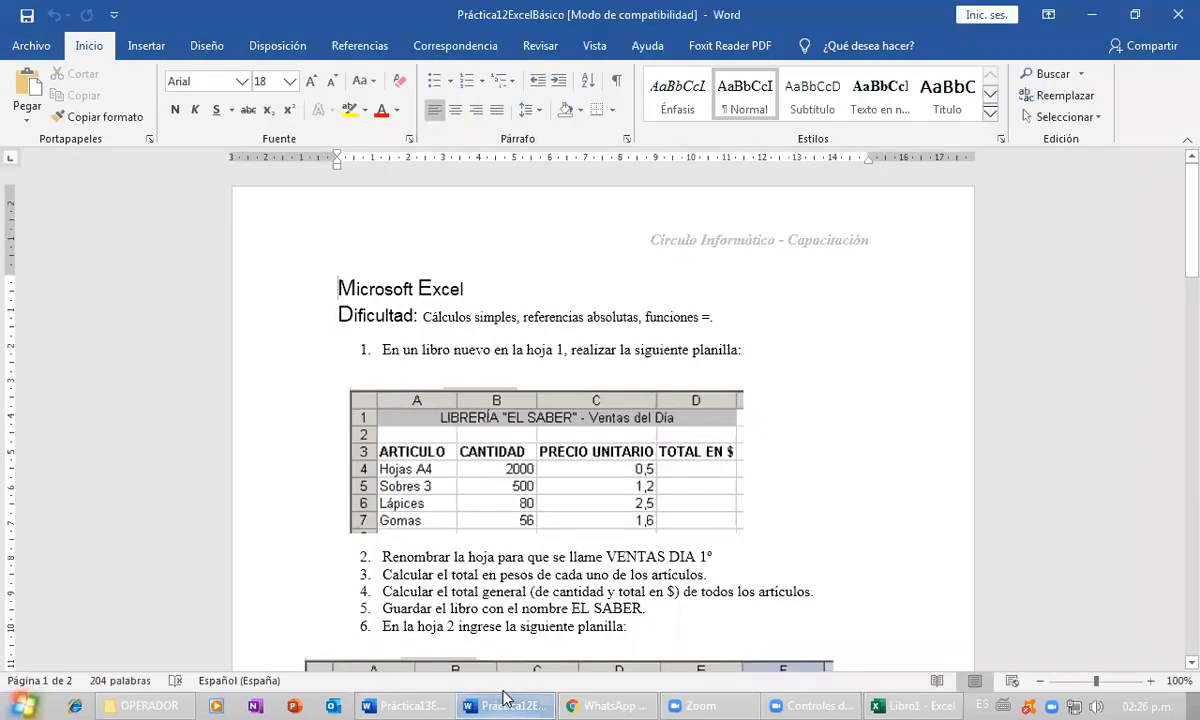
pyautogui.click(505, 700)
pyautogui.write('PRCIO UN')
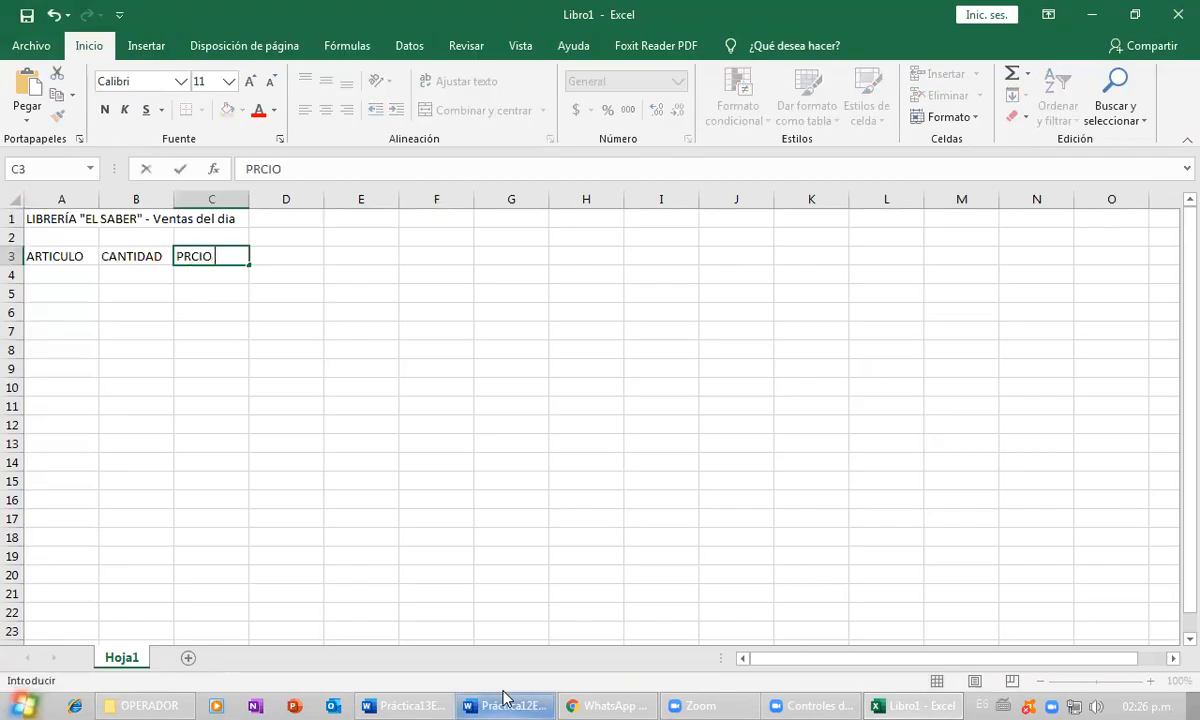
pyautogui.press('BackSpace')
pyautogui.press('BackSpace')
pyautogui.press('BackSpace')
pyautogui.press('BackSpace')
pyautogui.press('BackSpace')
pyautogui.press('BackSpace')
pyautogui.write('ECIO UNITARIO')
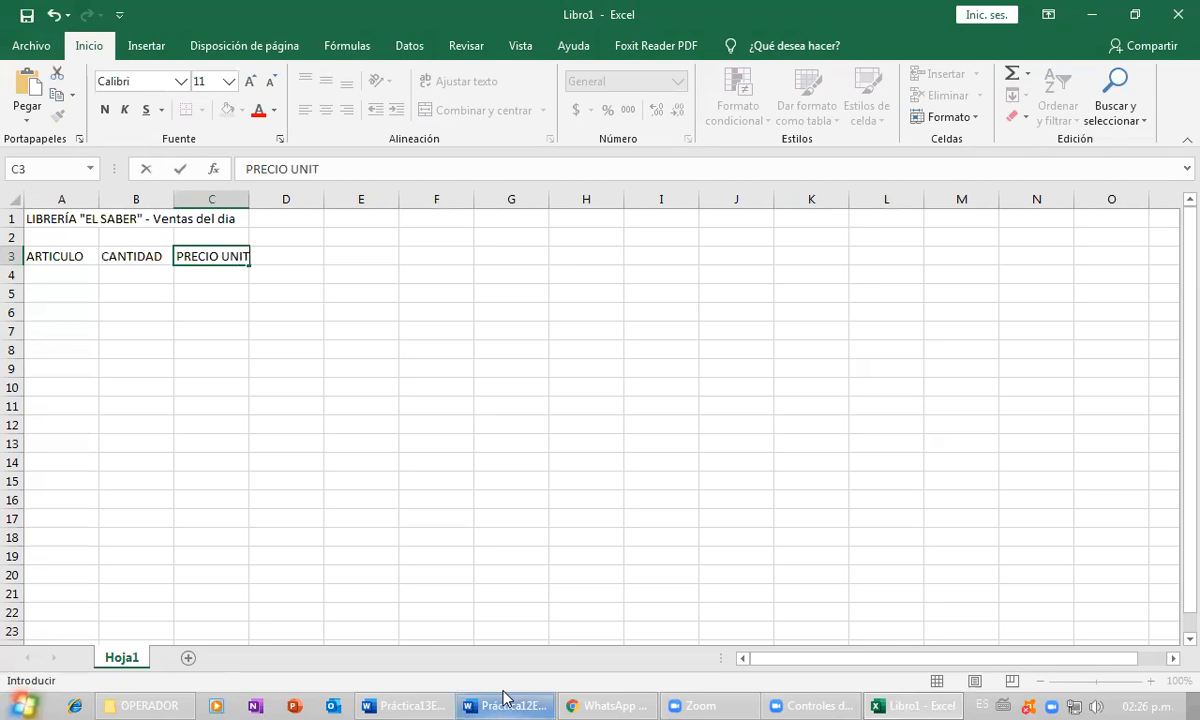
pyautogui.press('Return')
# - Enter the header TOTAL EN $ in cell D3
pyautogui.press('Up')
pyautogui.press('Right')
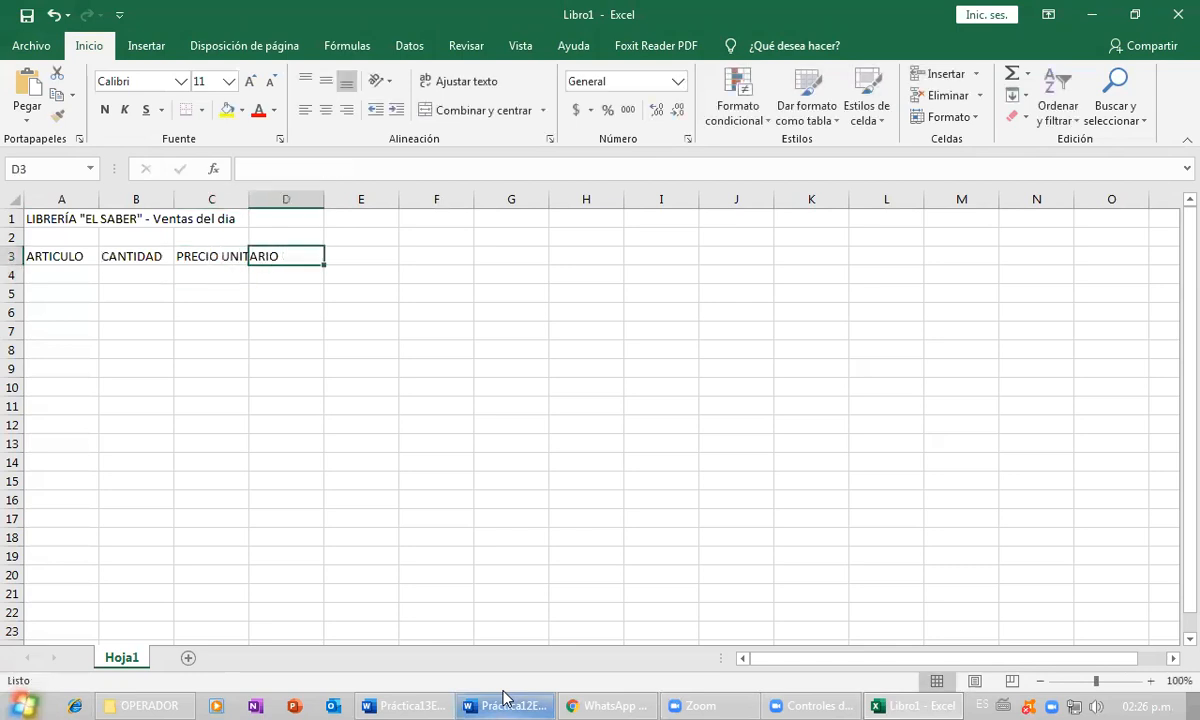
pyautogui.write('TOTAL EN')
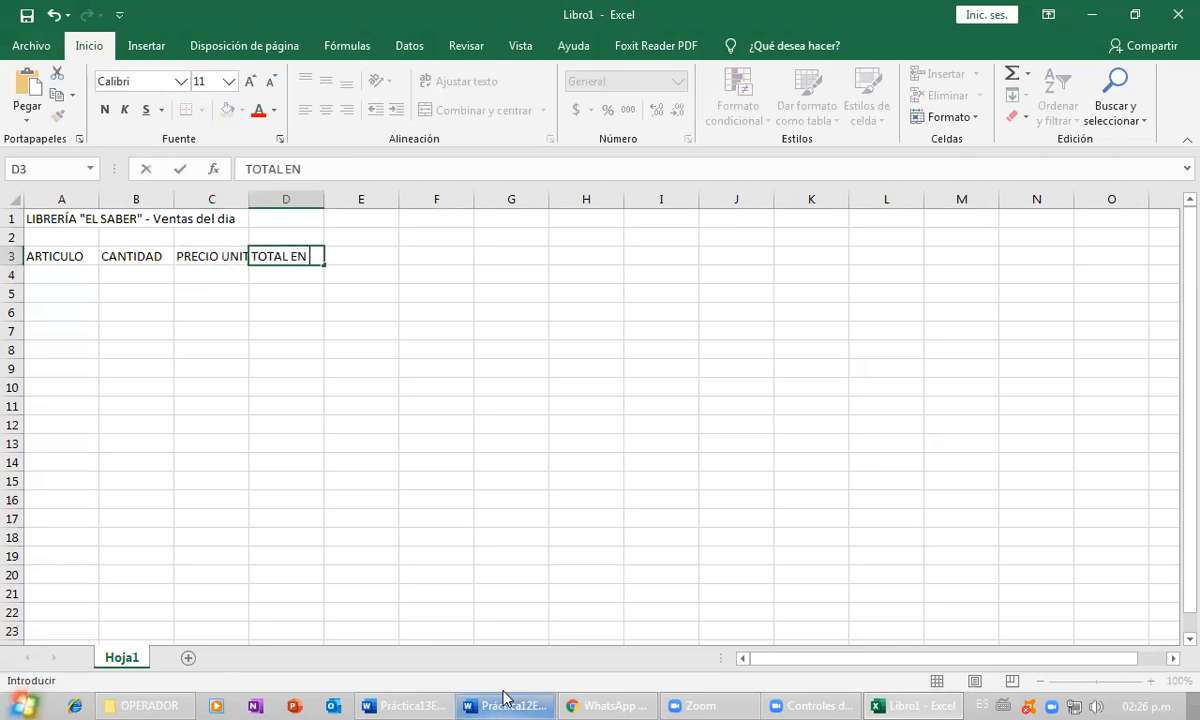
pyautogui.write(' $')
pyautogui.press('Return')
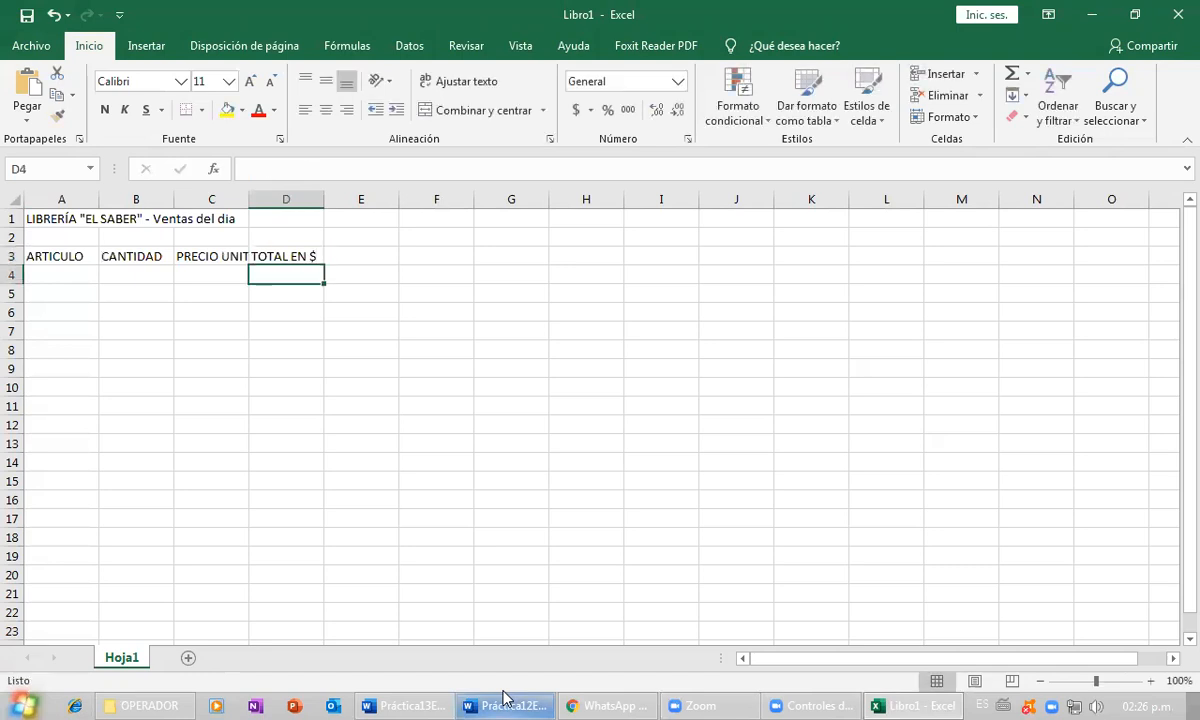
# - Check the article list in the Word document and enter HOJAS A4, SOBRES 3, LAPICES and GOMAS in cells A4 to A7 of the Excel sheet
pyautogui.click(505, 705)
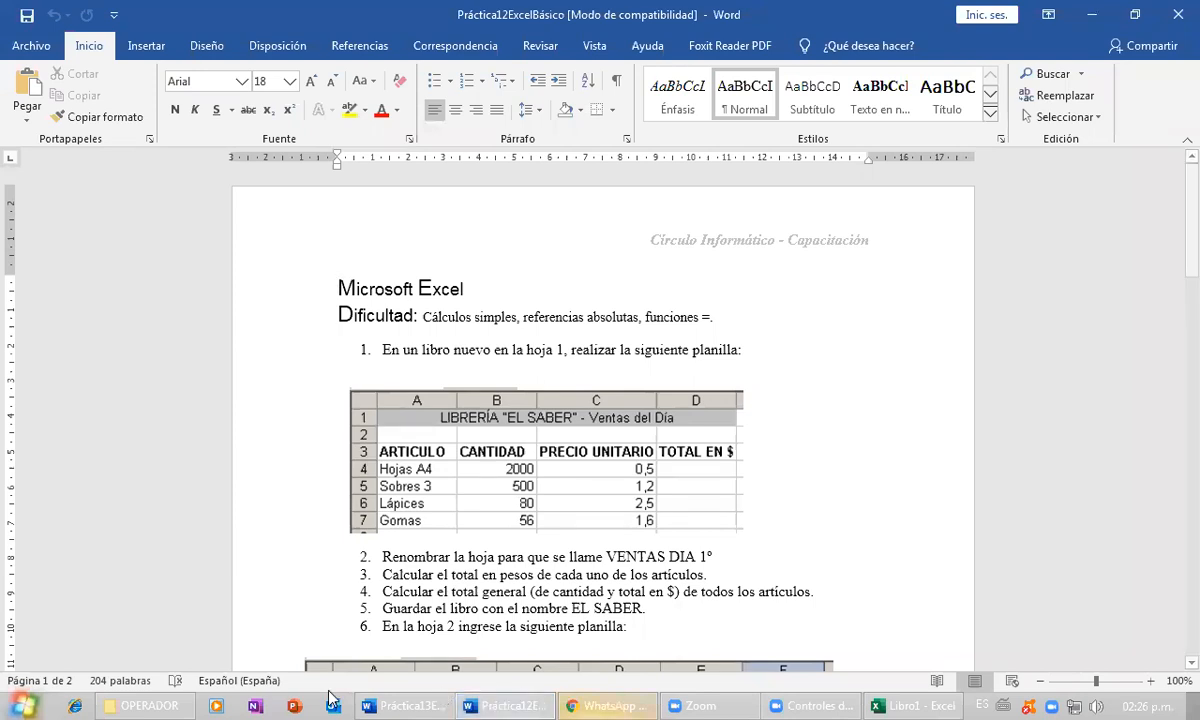
pyautogui.click(880, 706)
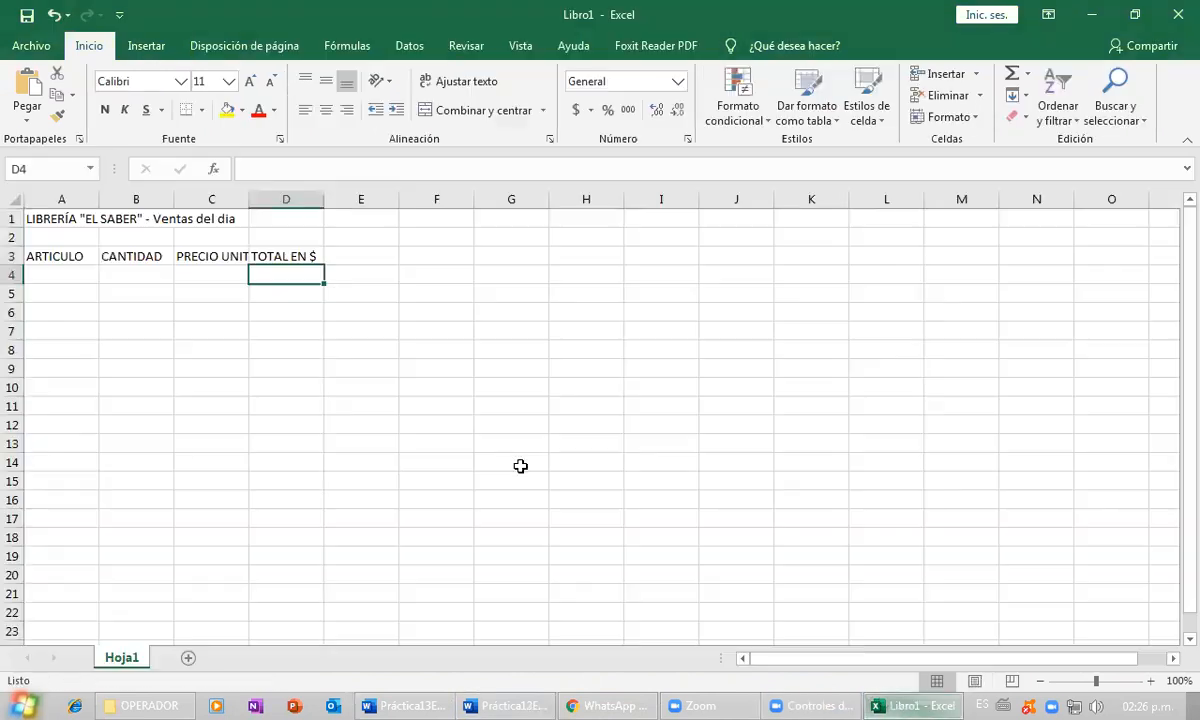
pyautogui.press('Left')
pyautogui.press('Left')
pyautogui.press('Left')
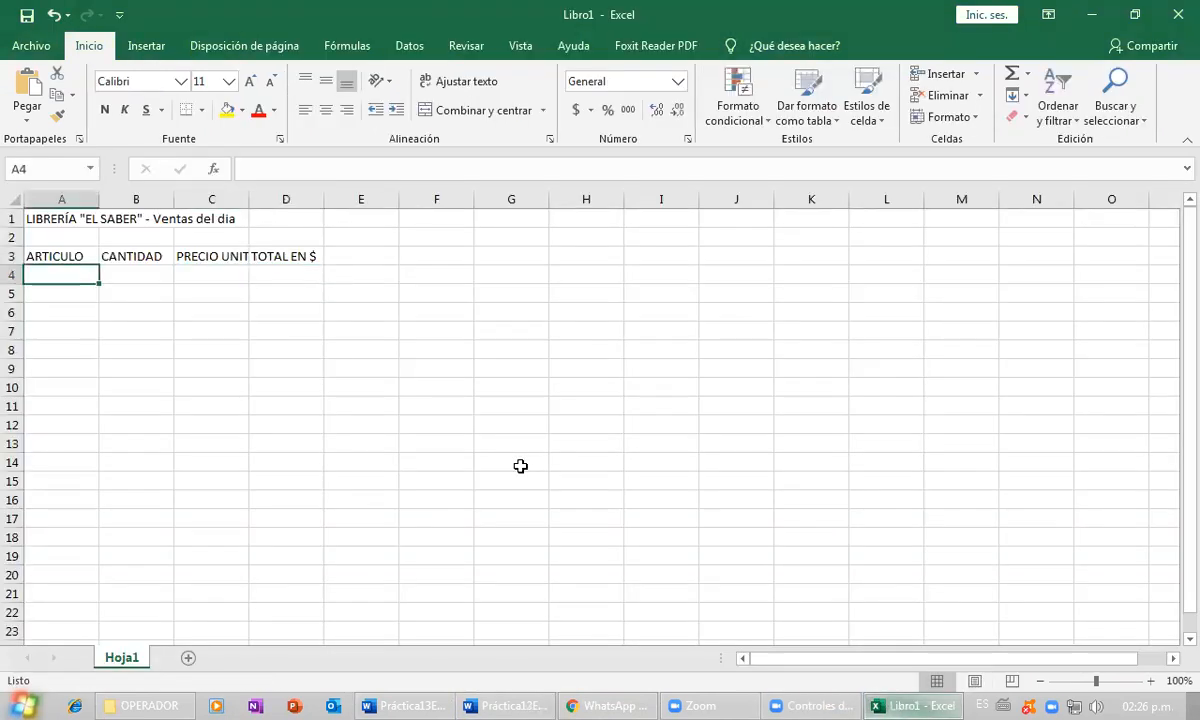
pyautogui.write('J')
pyautogui.press('BackSpace')
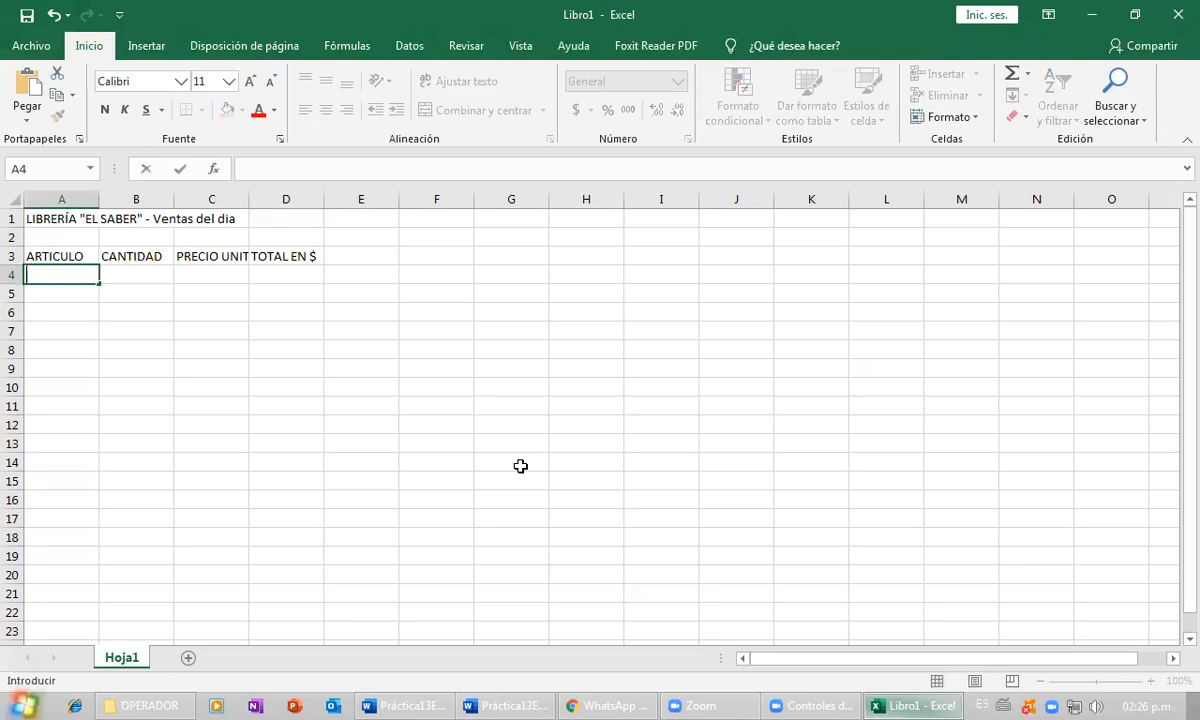
pyautogui.write('HOJAS A4')
pyautogui.press('Return')
pyautogui.write('S')
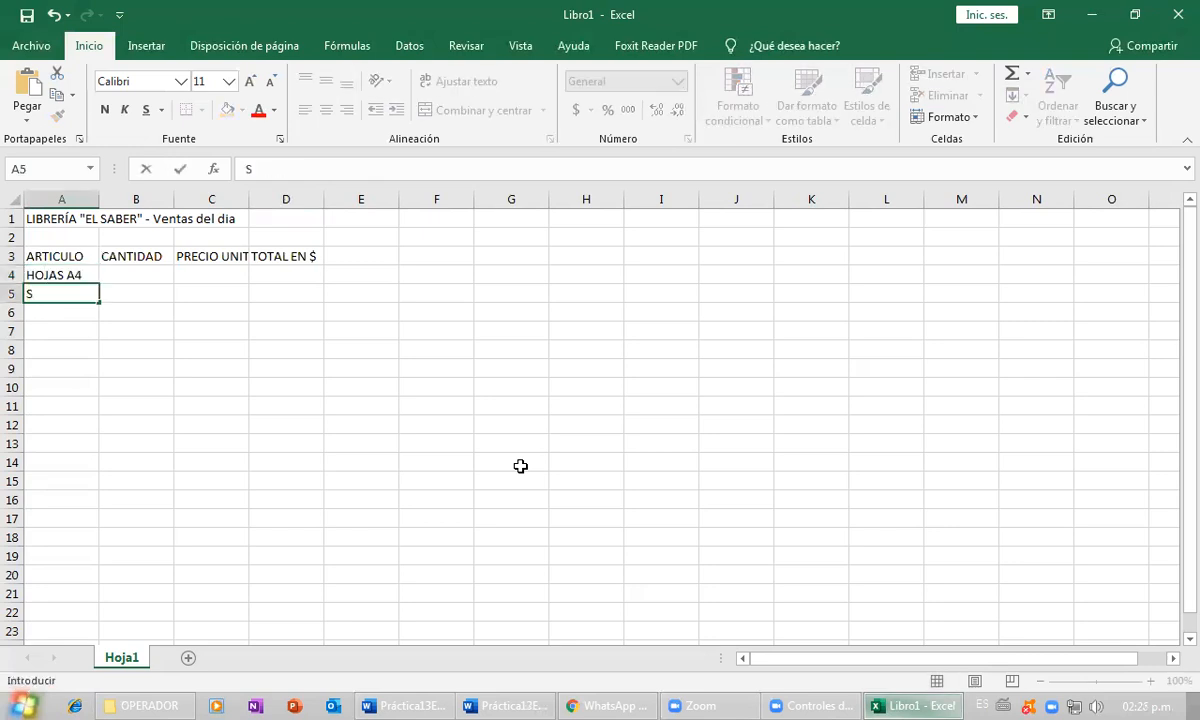
pyautogui.write('OBRES 3')
pyautogui.press('Return')
pyautogui.write('LAPICES')
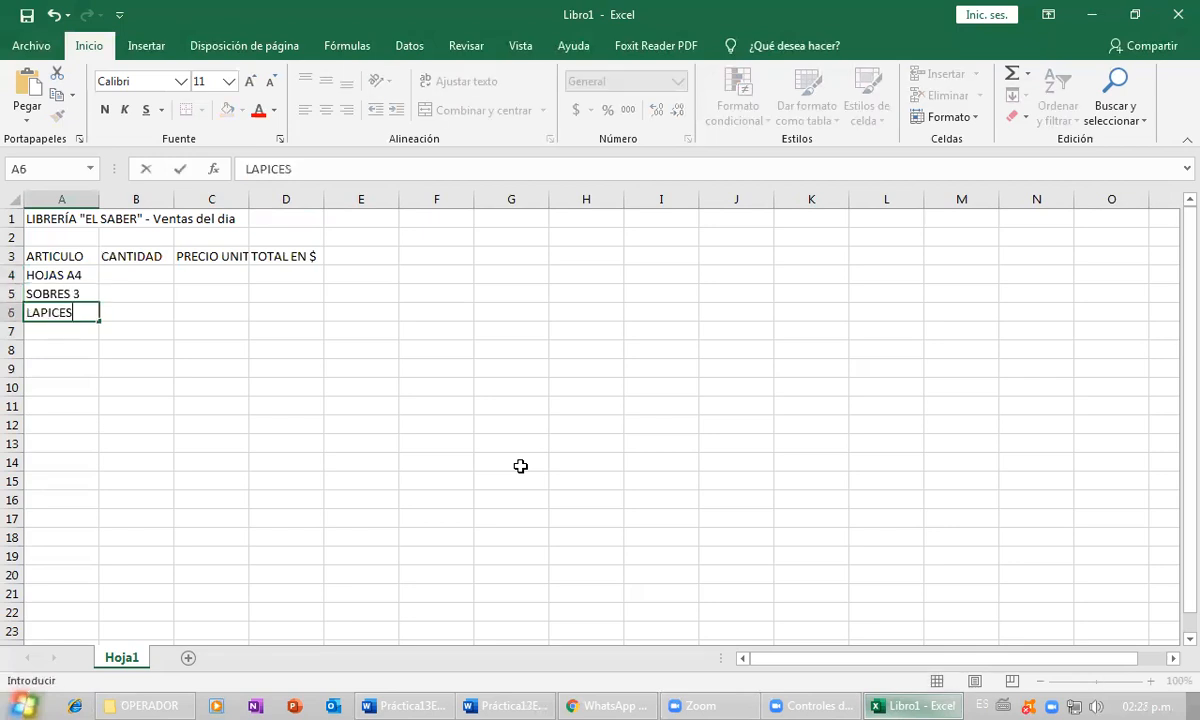
pyautogui.press('Return')
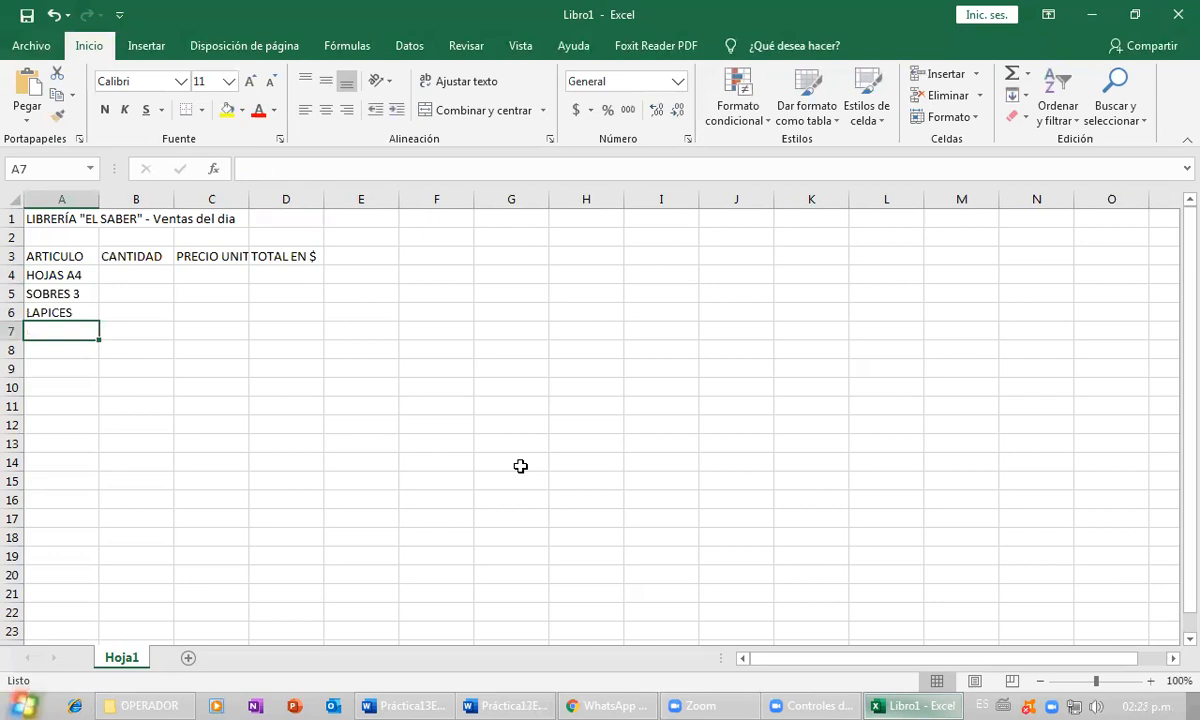
pyautogui.write('GOMAS')
pyautogui.press('Return')
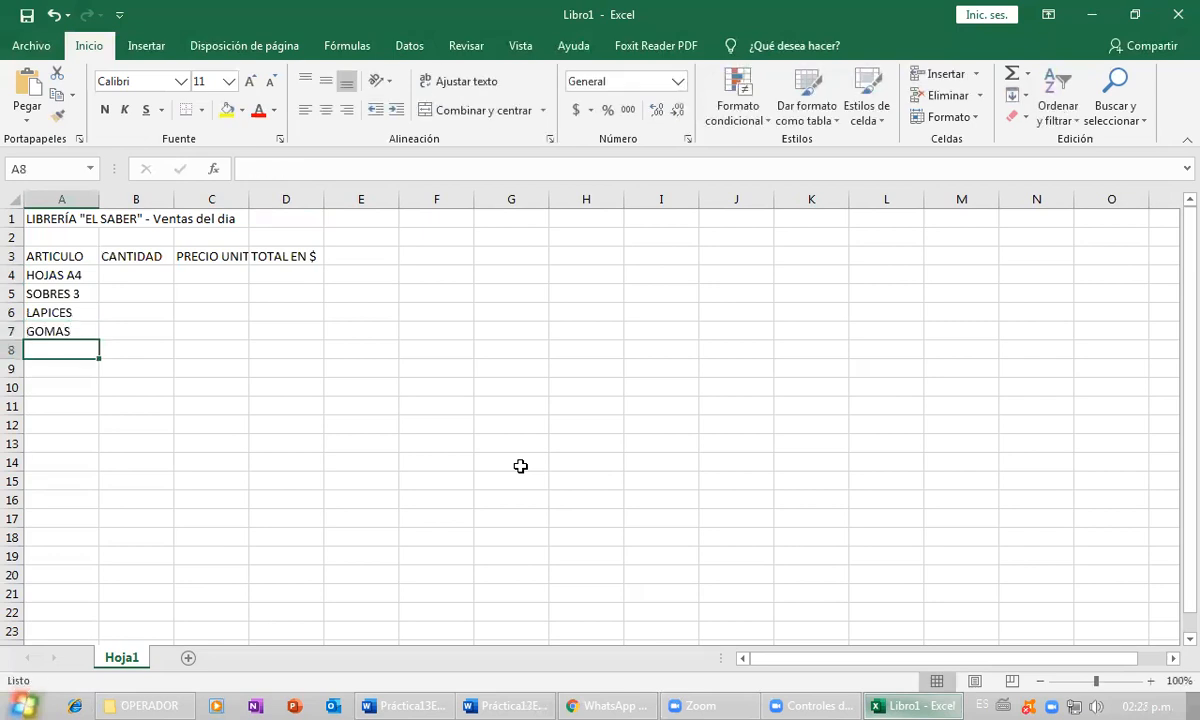
# - Check the quantities in the Word document and enter 2000 in B4 and 500 in B5 of the Excel sheet
pyautogui.click(918, 697)
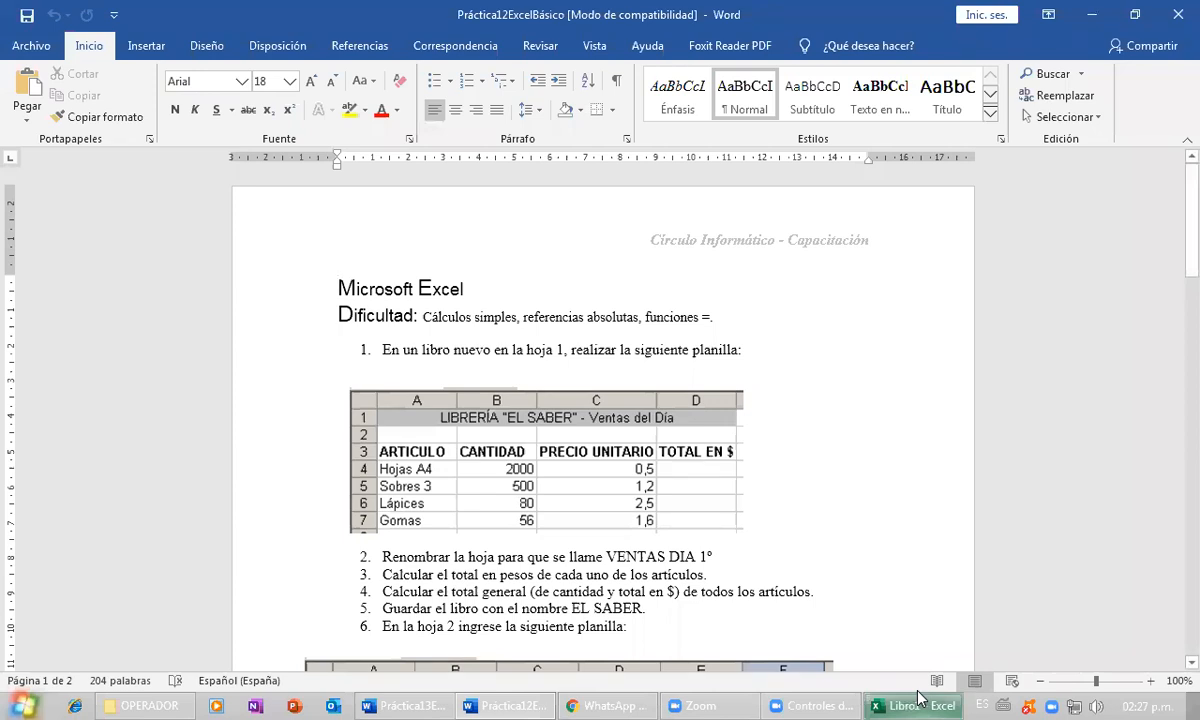
pyautogui.click(918, 697)
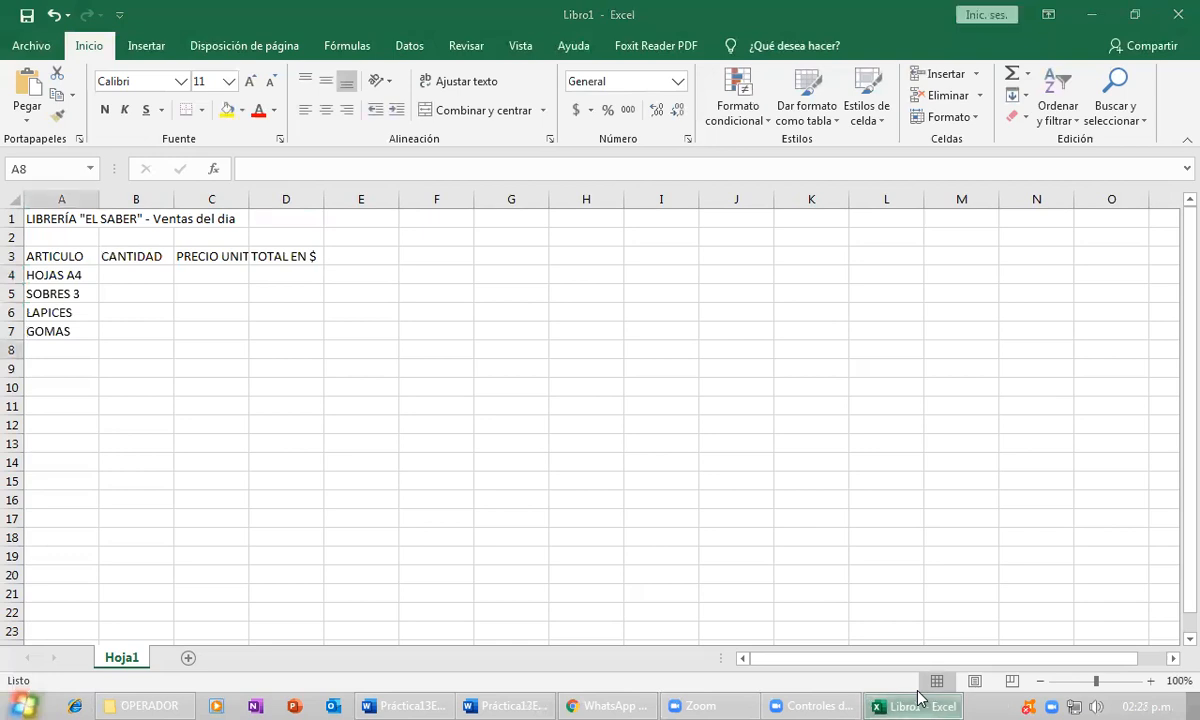
pyautogui.click(918, 697)
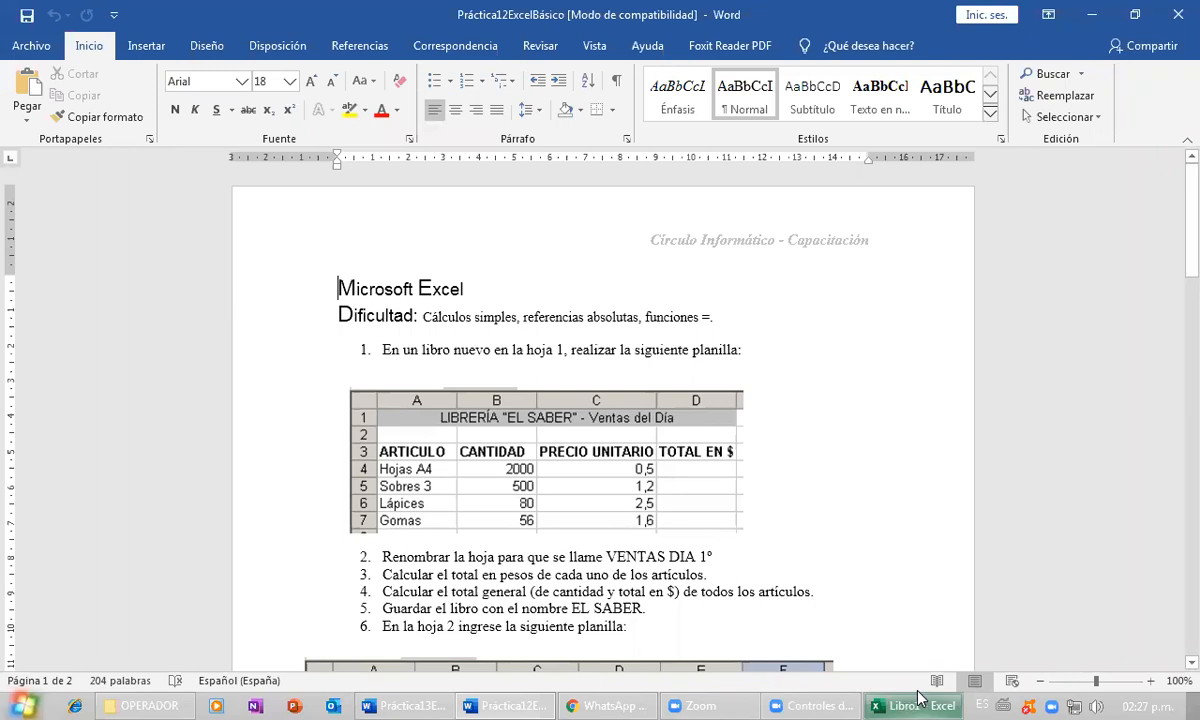
pyautogui.click(918, 697)
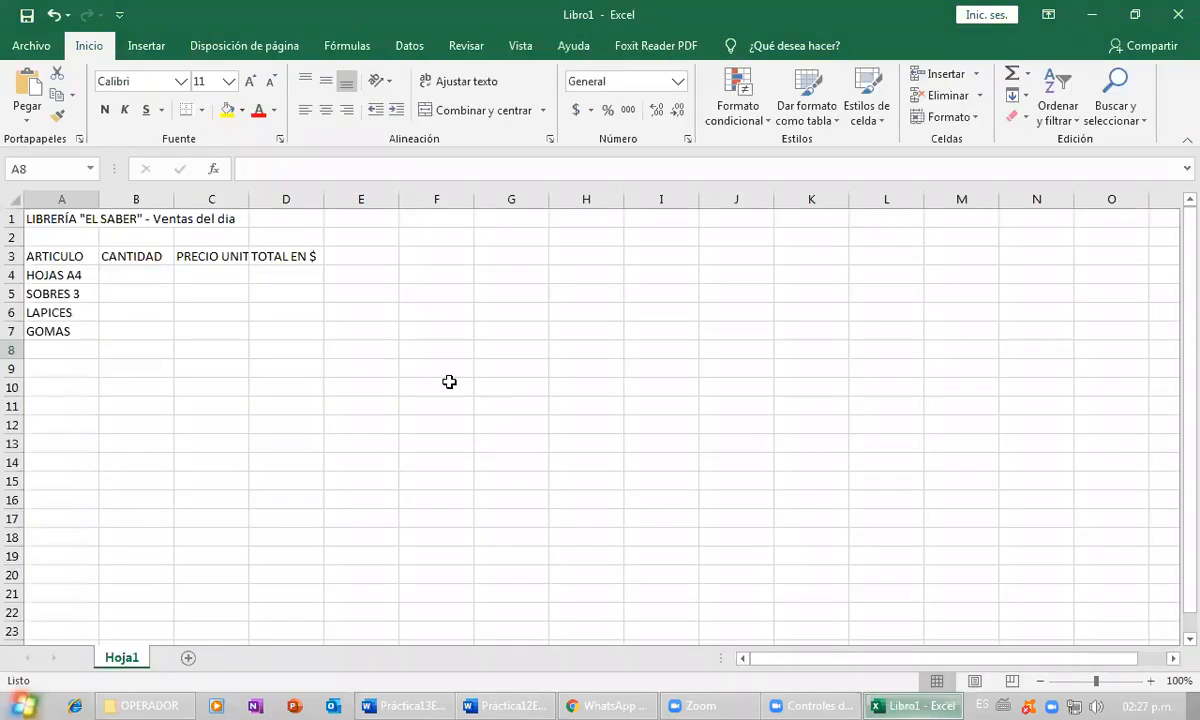
pyautogui.click(158, 277)
pyautogui.write('2')
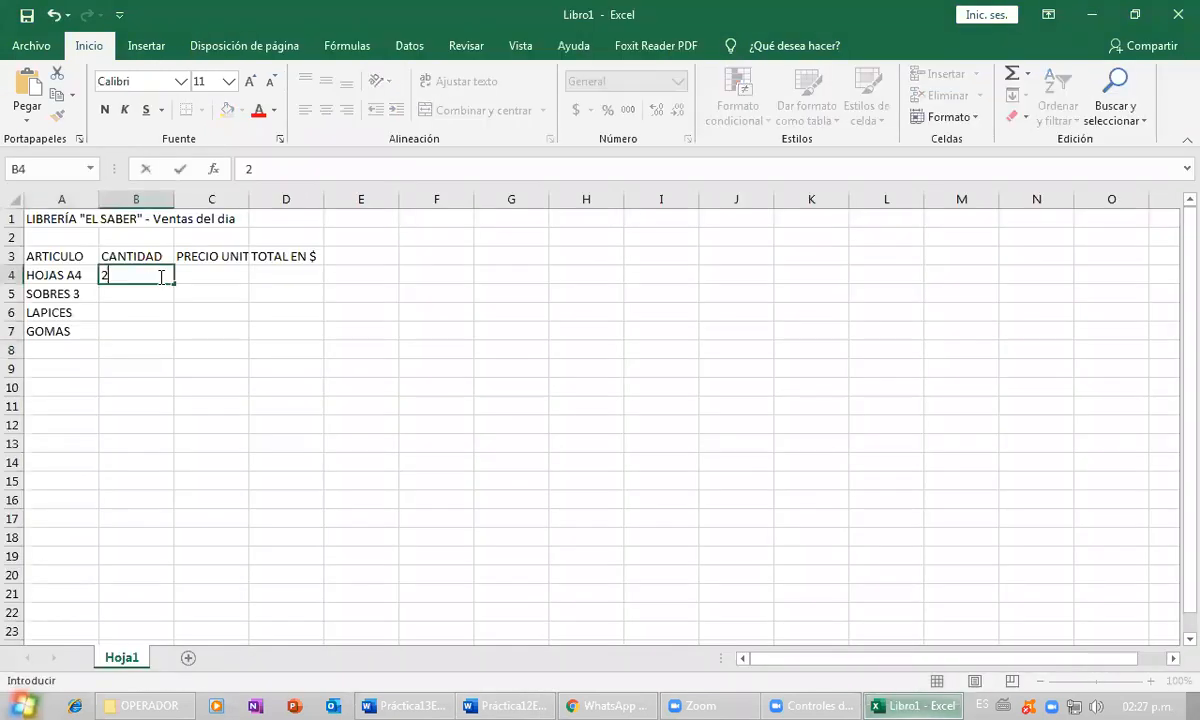
pyautogui.write('0')
pyautogui.press('Return')
pyautogui.click(160, 277)
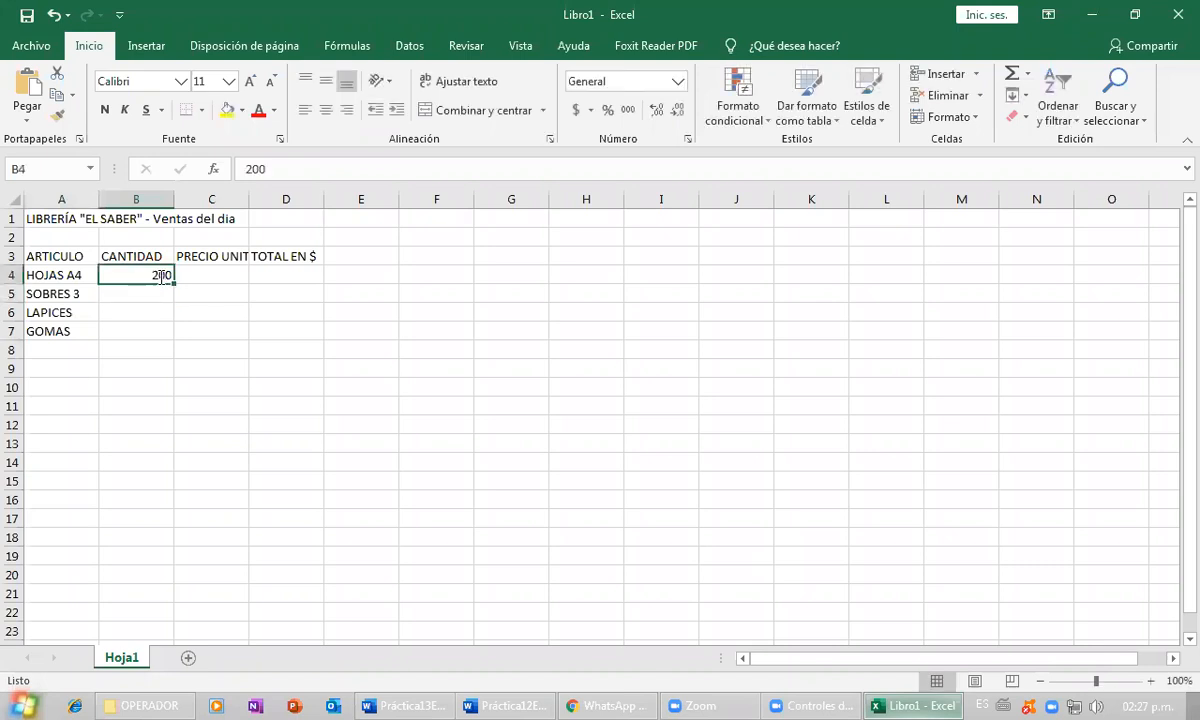
pyautogui.press('Return')
pyautogui.write('500')
pyautogui.press('Return')
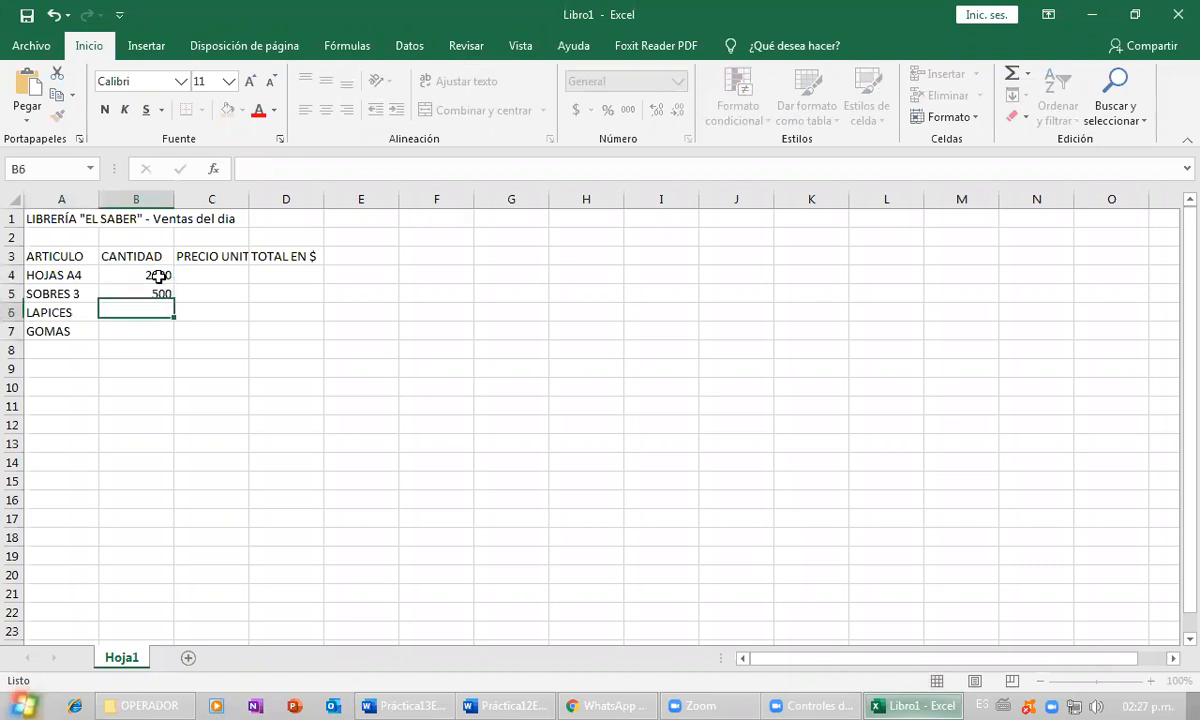
# - Check the remaining quantities in the Word document and enter 80 in B6 and 56 in B7 of the Excel sheet
pyautogui.click(897, 697)
pyautogui.click(899, 698)
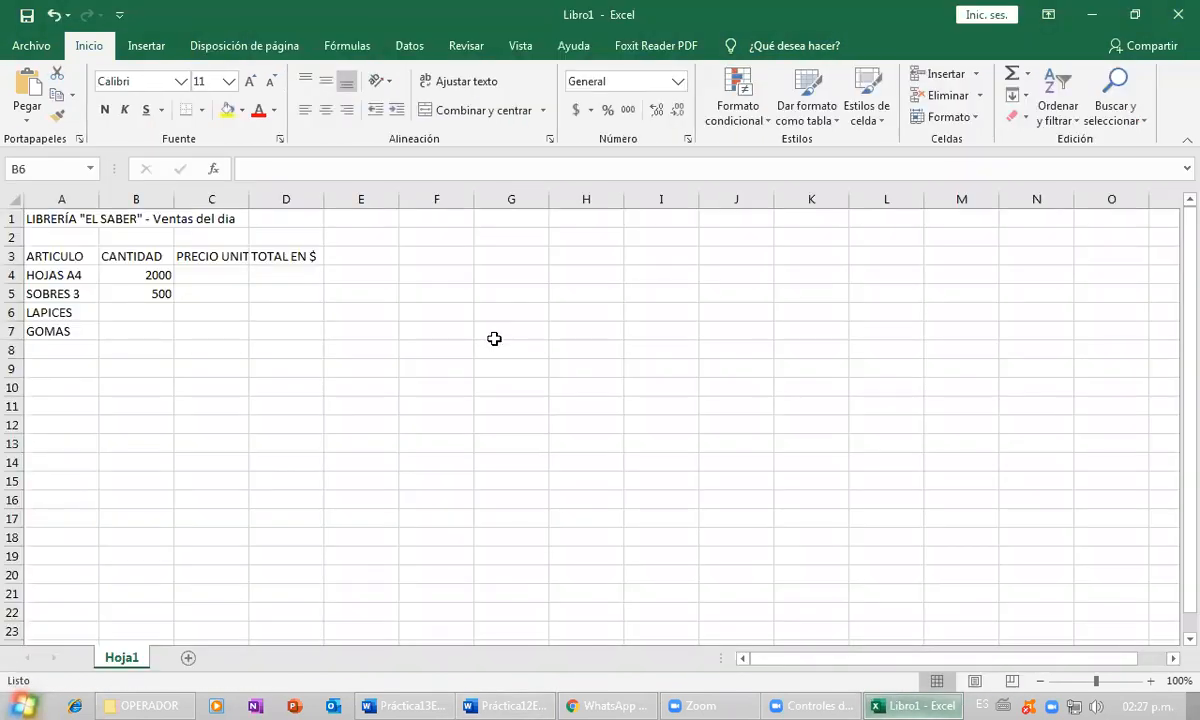
pyautogui.click(162, 305)
pyautogui.write('80')
pyautogui.press('Return')
pyautogui.write('53')
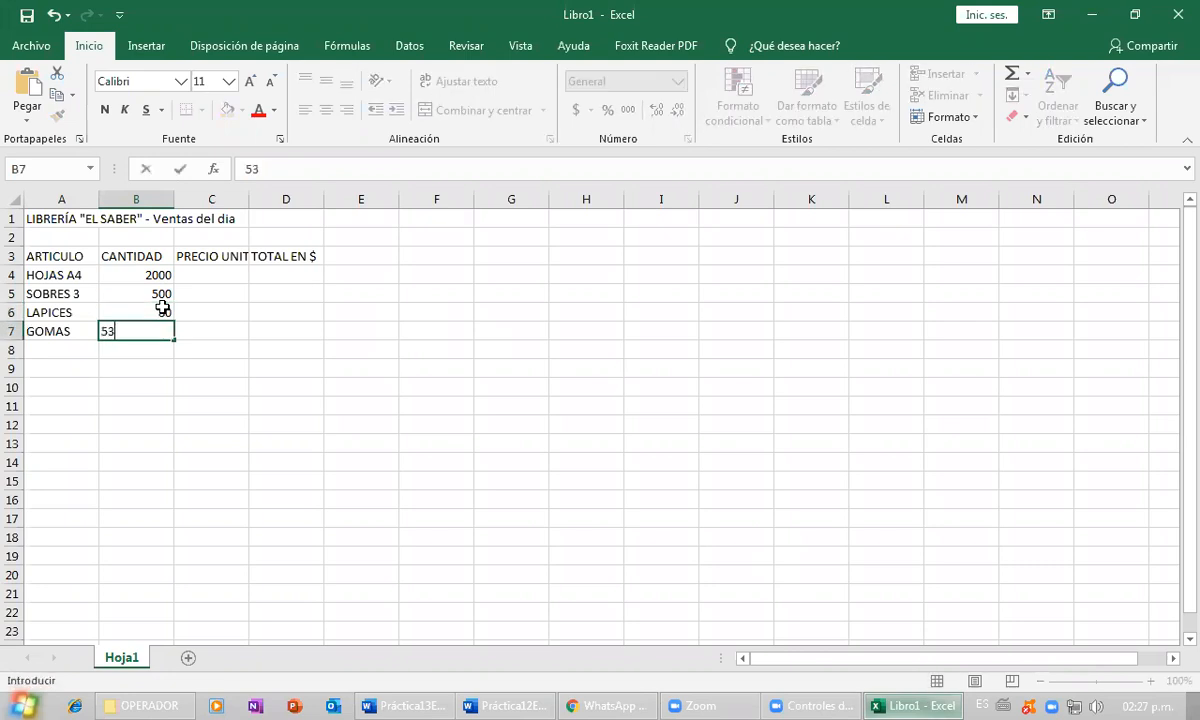
pyautogui.press('Return')
pyautogui.press('Up')
pyautogui.write('56')
pyautogui.press('Return')
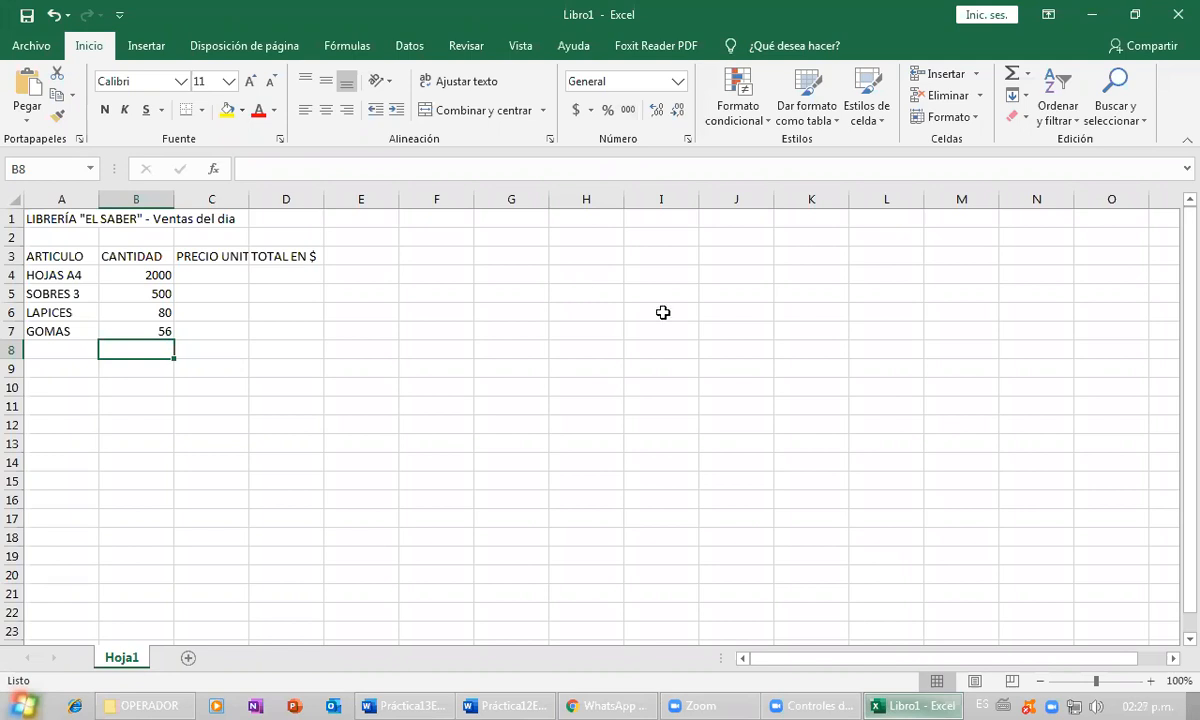
# - Check the unit prices in the Word document and enter 0,5 in C4 and 1,2 in C5 of the Excel sheet
pyautogui.click(922, 697)
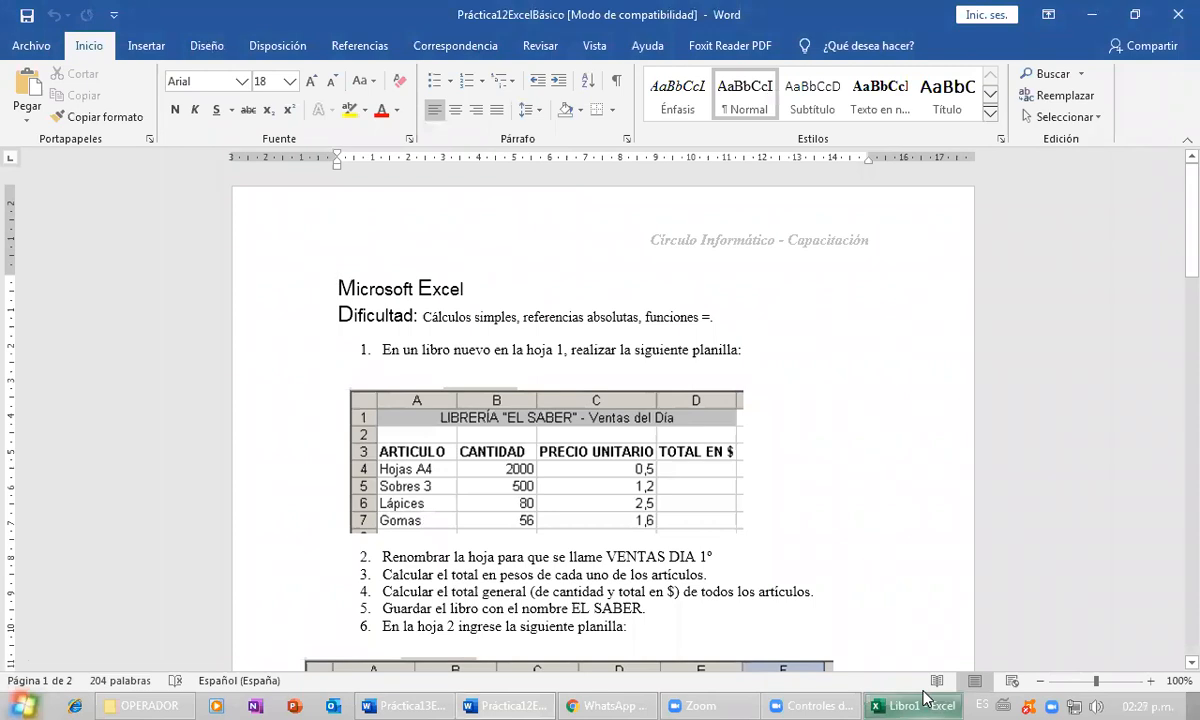
pyautogui.click(924, 694)
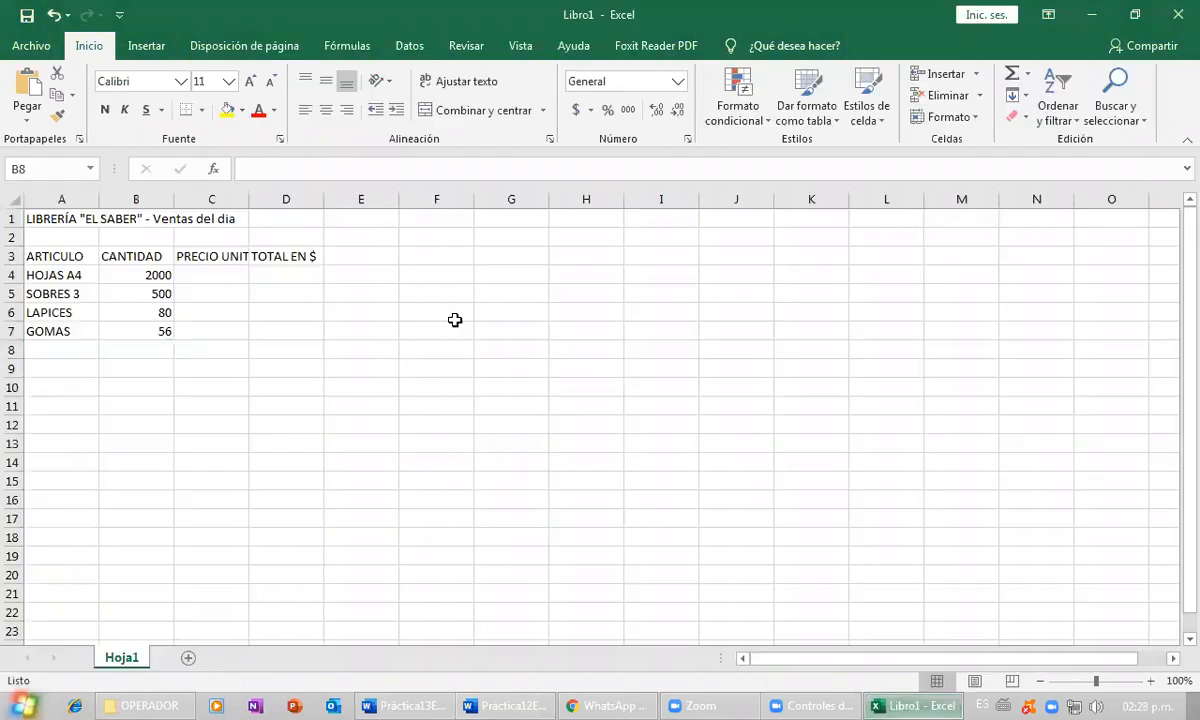
pyautogui.click(218, 276)
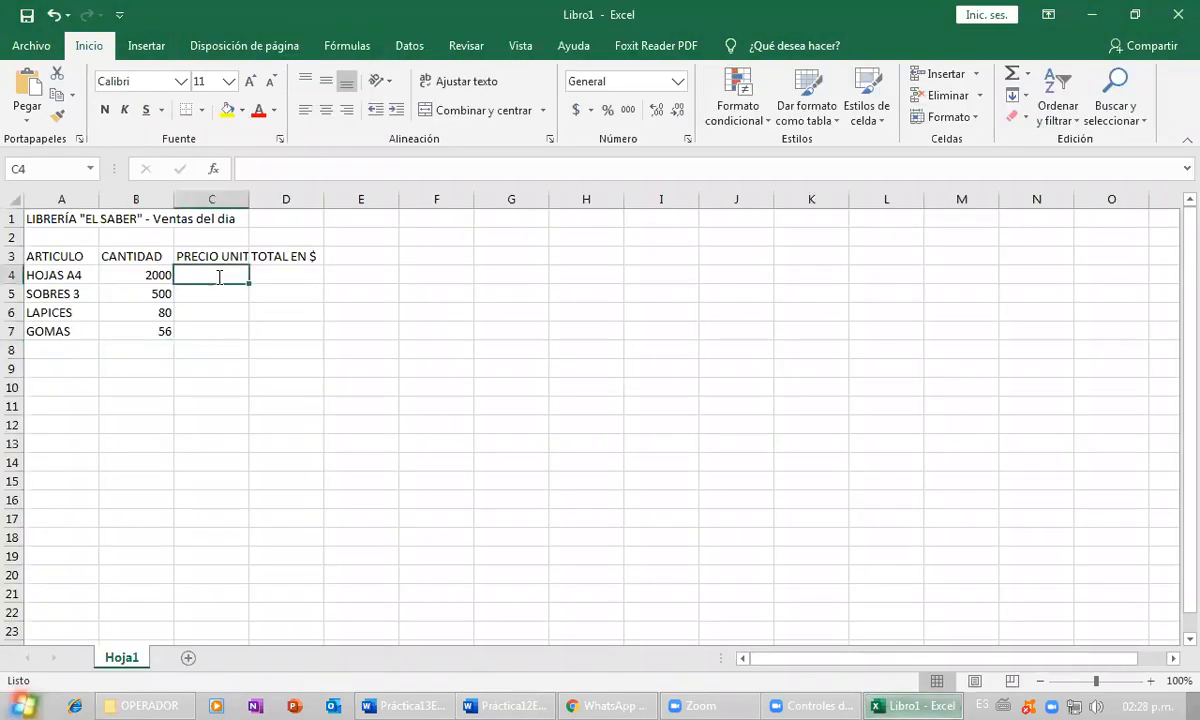
pyautogui.write('0,5')
pyautogui.press('Return')
pyautogui.write('1,2')
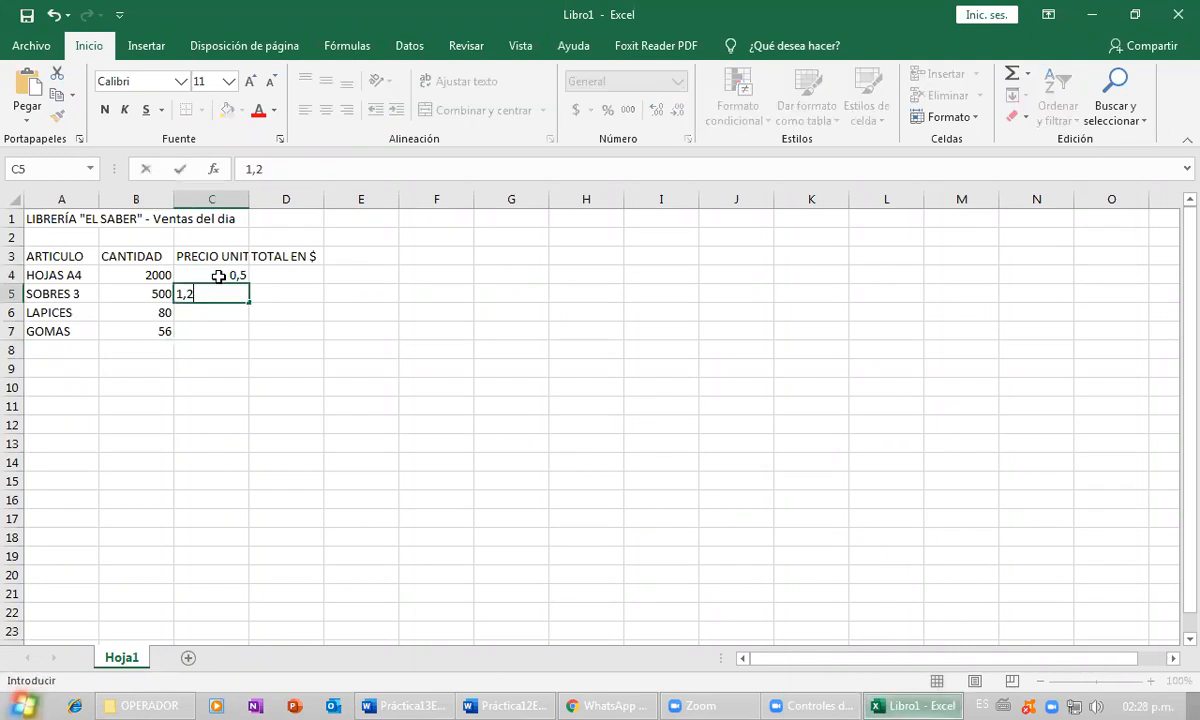
pyautogui.press('Return')
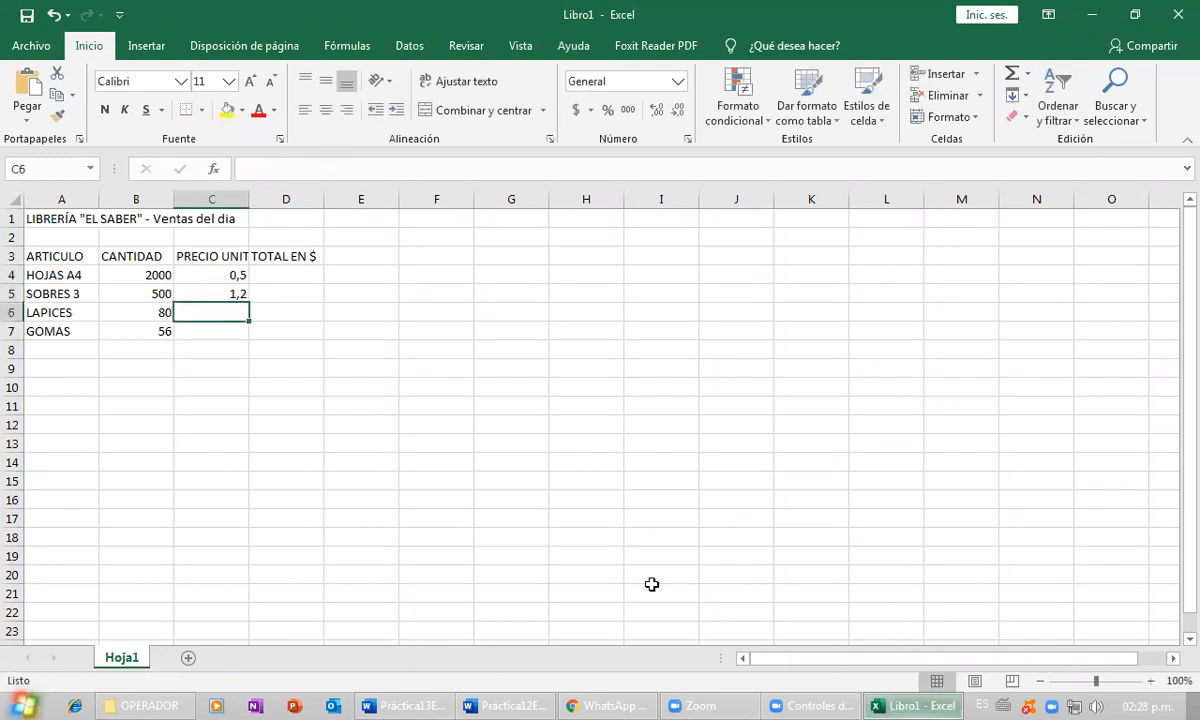
# - Check the last two unit prices in the Word document and enter 2,5 in C6 and 1,6 in C7 of the Excel sheet
pyautogui.click(893, 700)
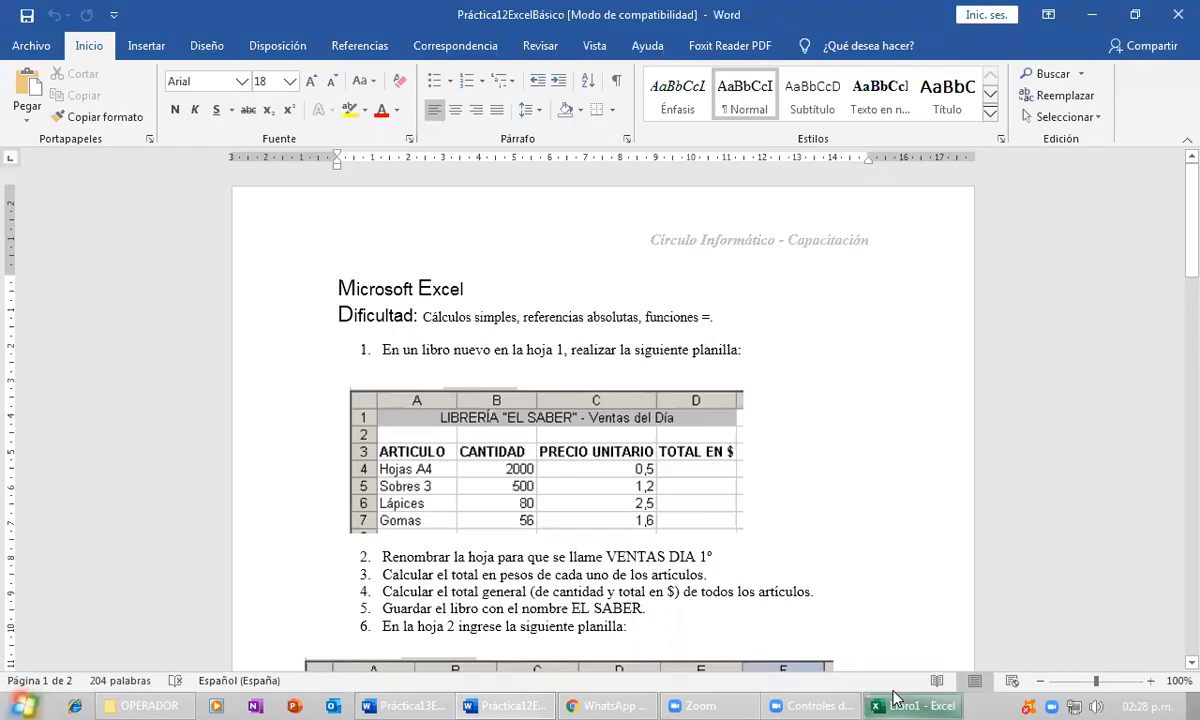
pyautogui.hotkey('alt', 'Tab')
pyautogui.write('2')
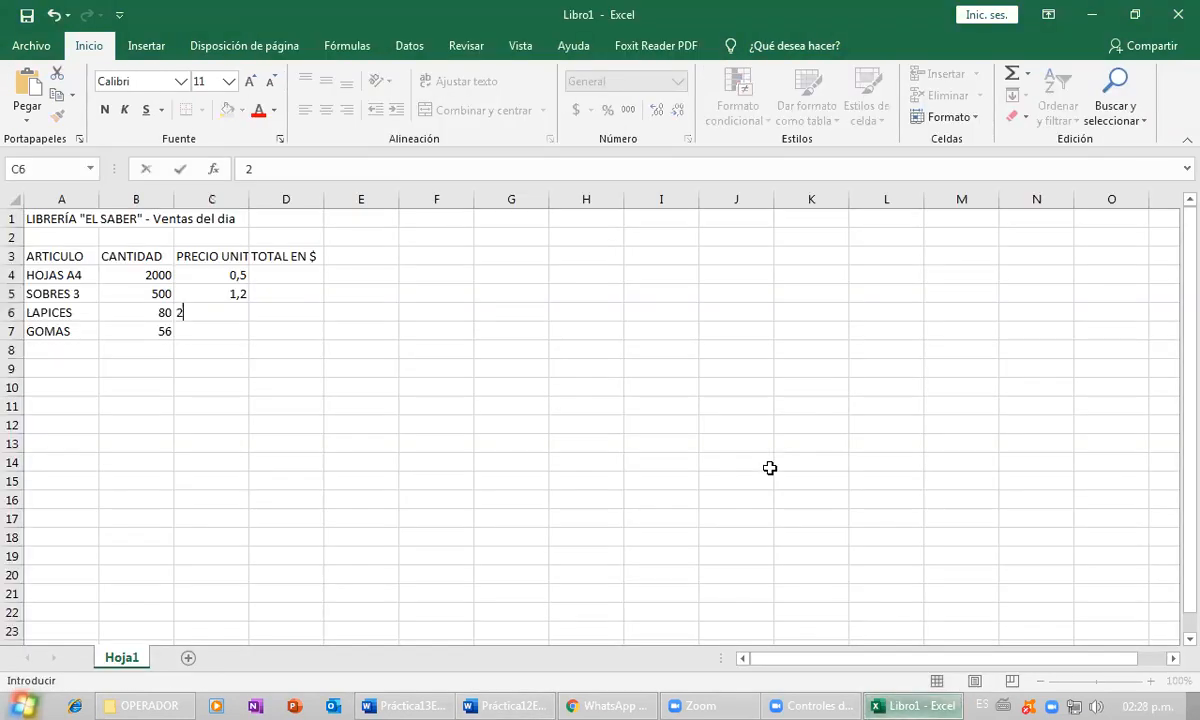
pyautogui.write(',5')
pyautogui.press('Return')
pyautogui.write('1,6')
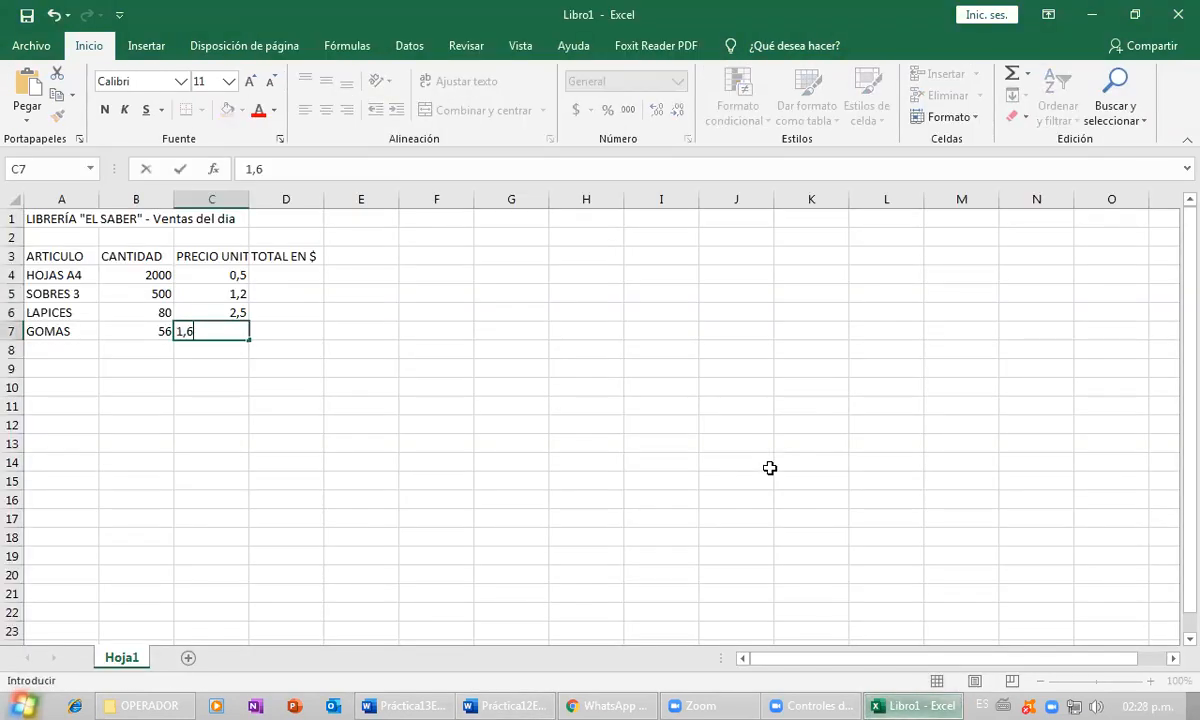
pyautogui.press('Return')
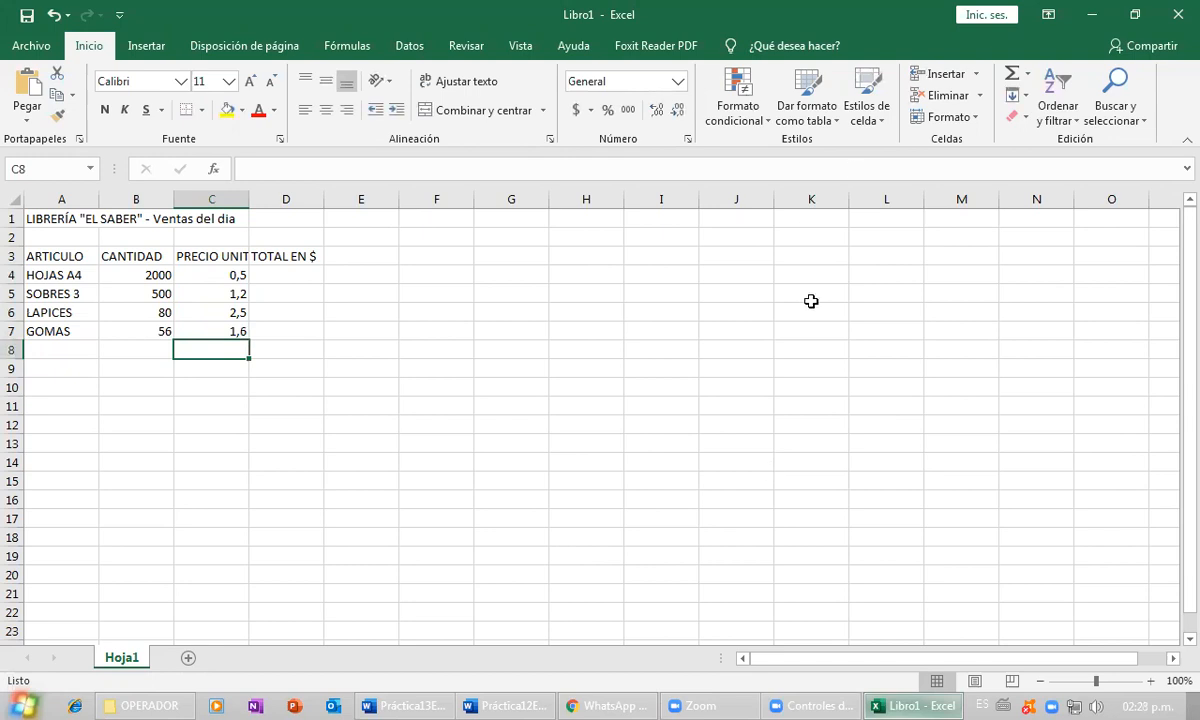
# - Check the title layout in the Word document, and merge and center the title across A1:D1 of the Excel sheet
pyautogui.click(912, 701)
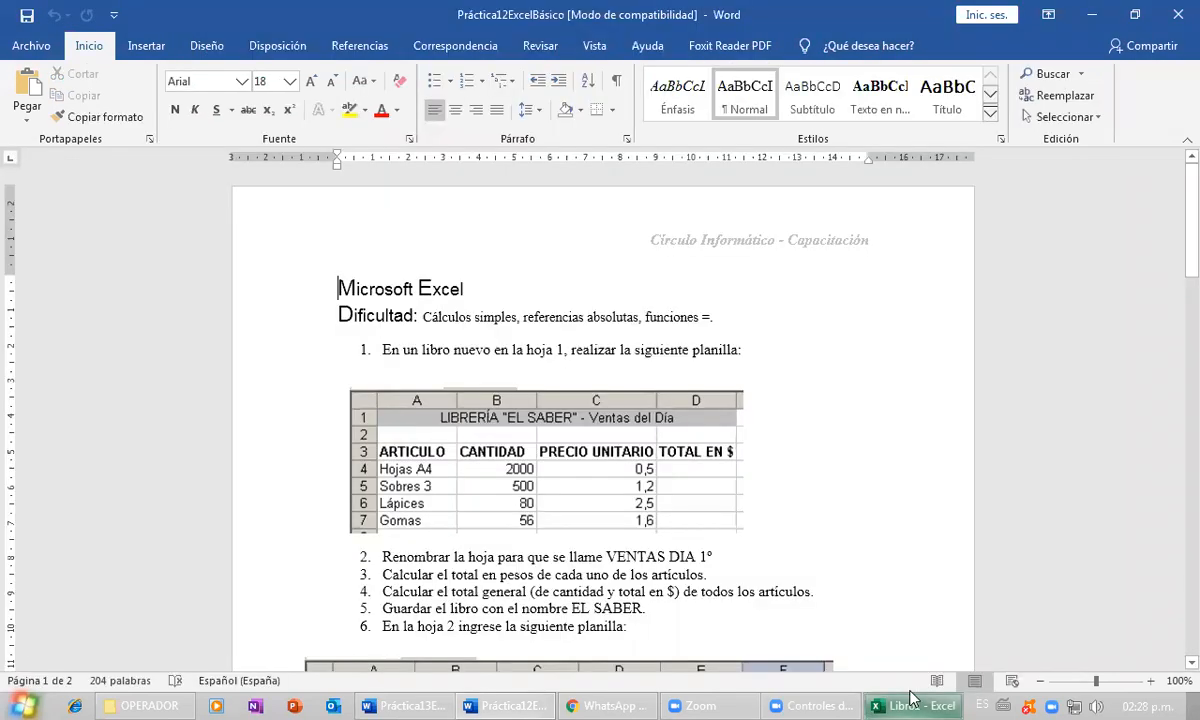
pyautogui.click(912, 702)
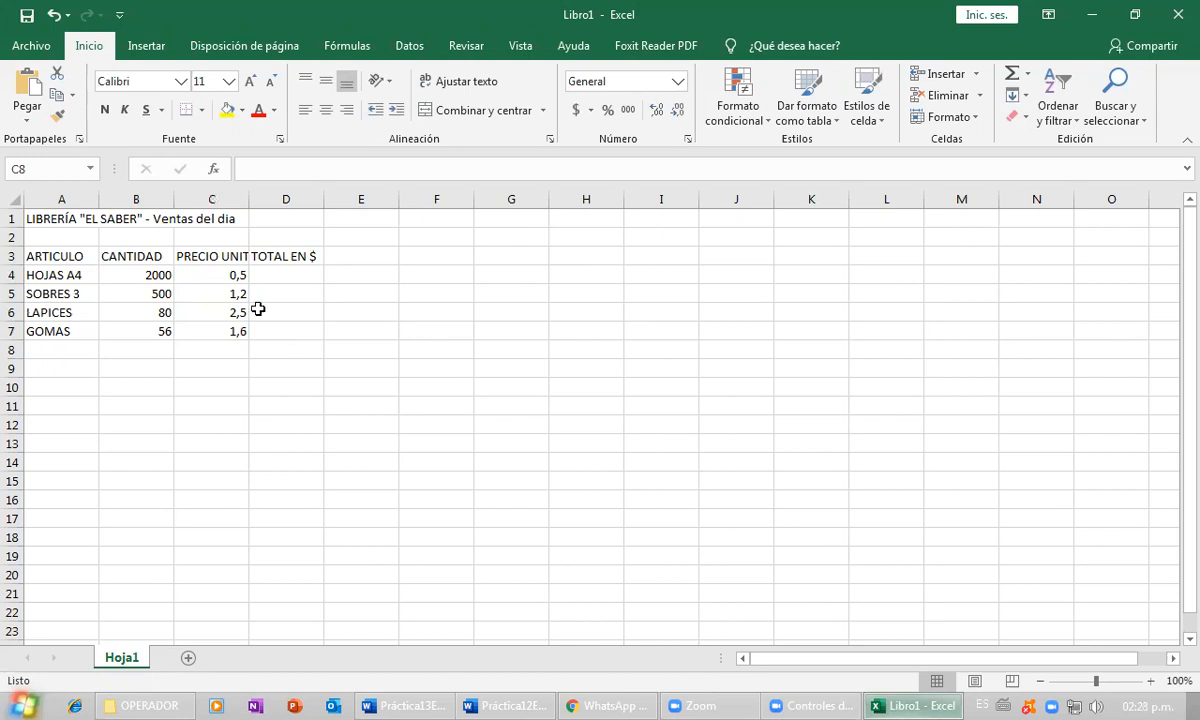
pyautogui.click(90, 214)
pyautogui.moveTo(119, 217); pyautogui.dragTo(236, 225)
pyautogui.click(230, 226)
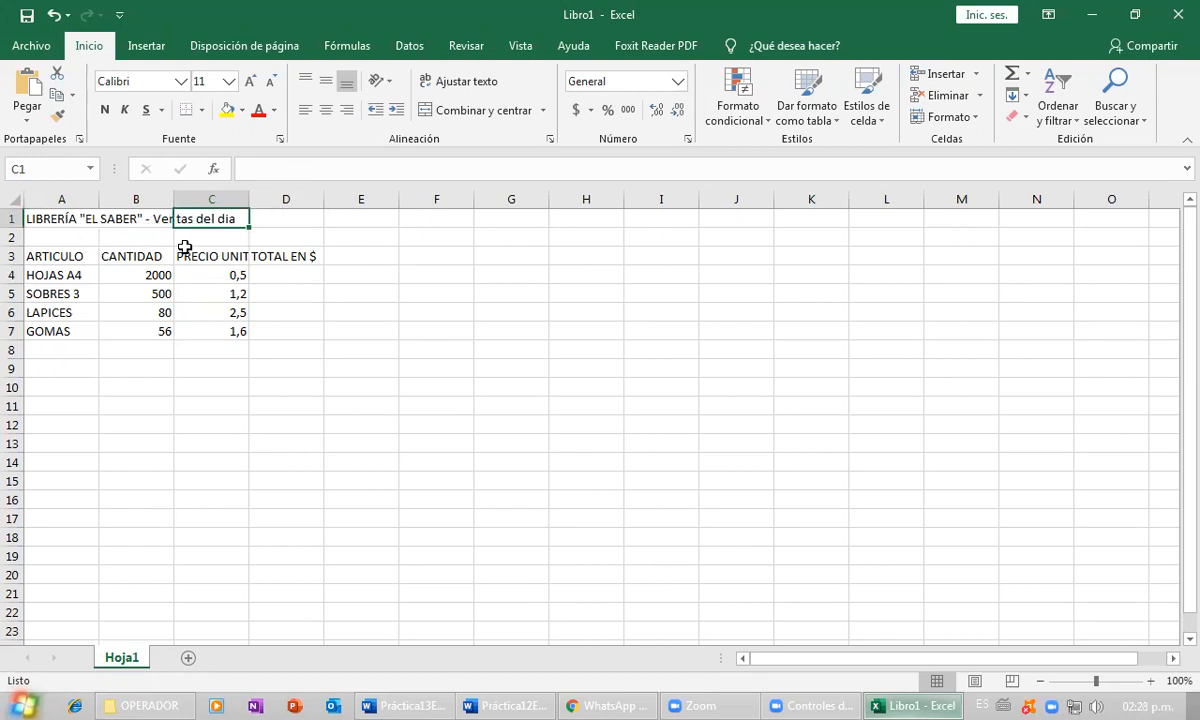
pyautogui.click(68, 220)
pyautogui.moveTo(68, 220); pyautogui.dragTo(333, 186)
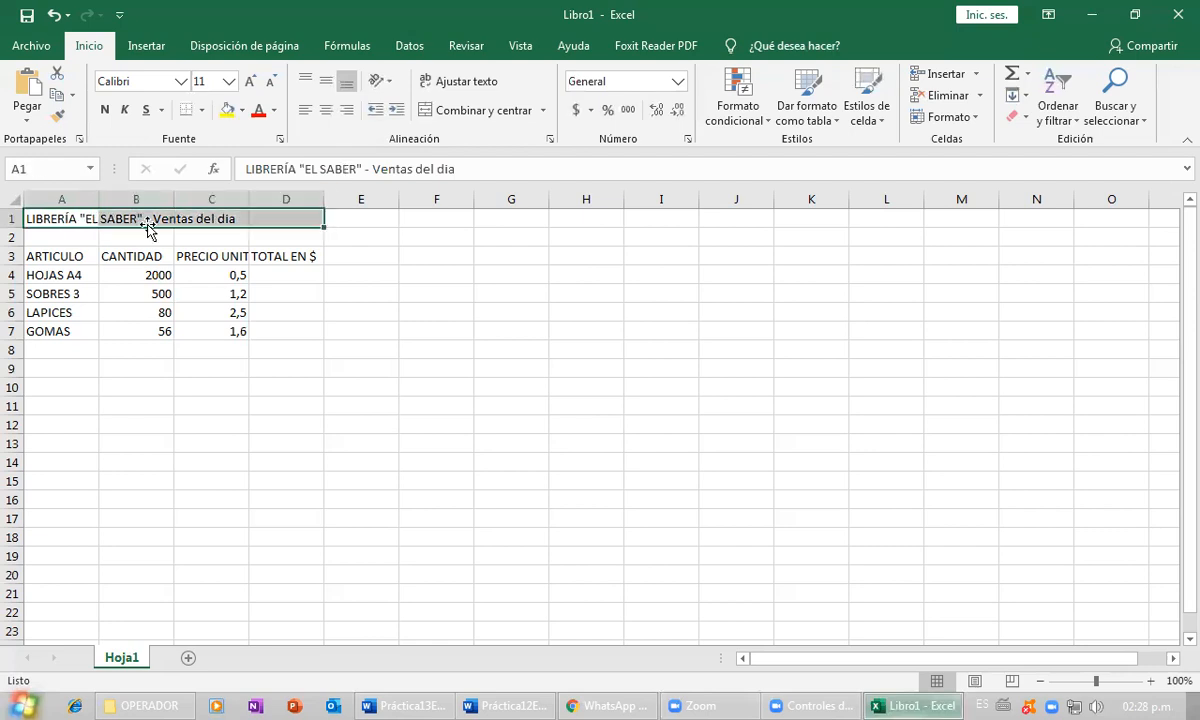
pyautogui.click(491, 110)
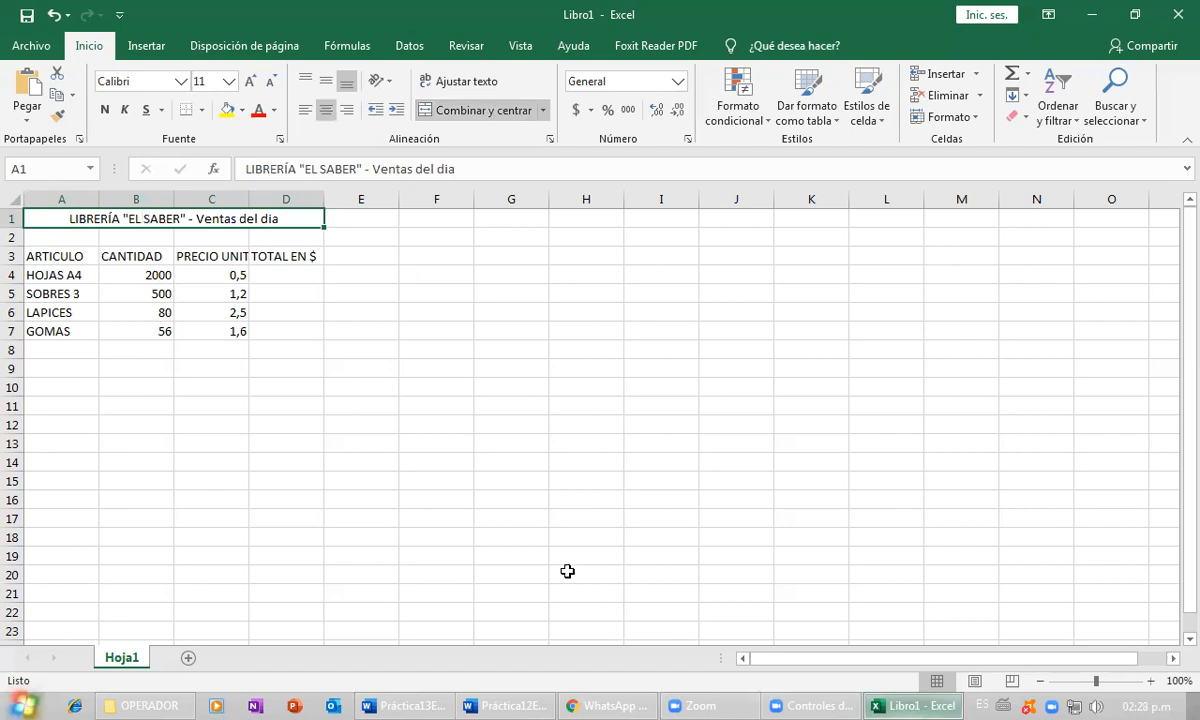
# - Check the title shading in the Word document and give the merged title cell A1 a grey fill in Excel
pyautogui.click(912, 697)
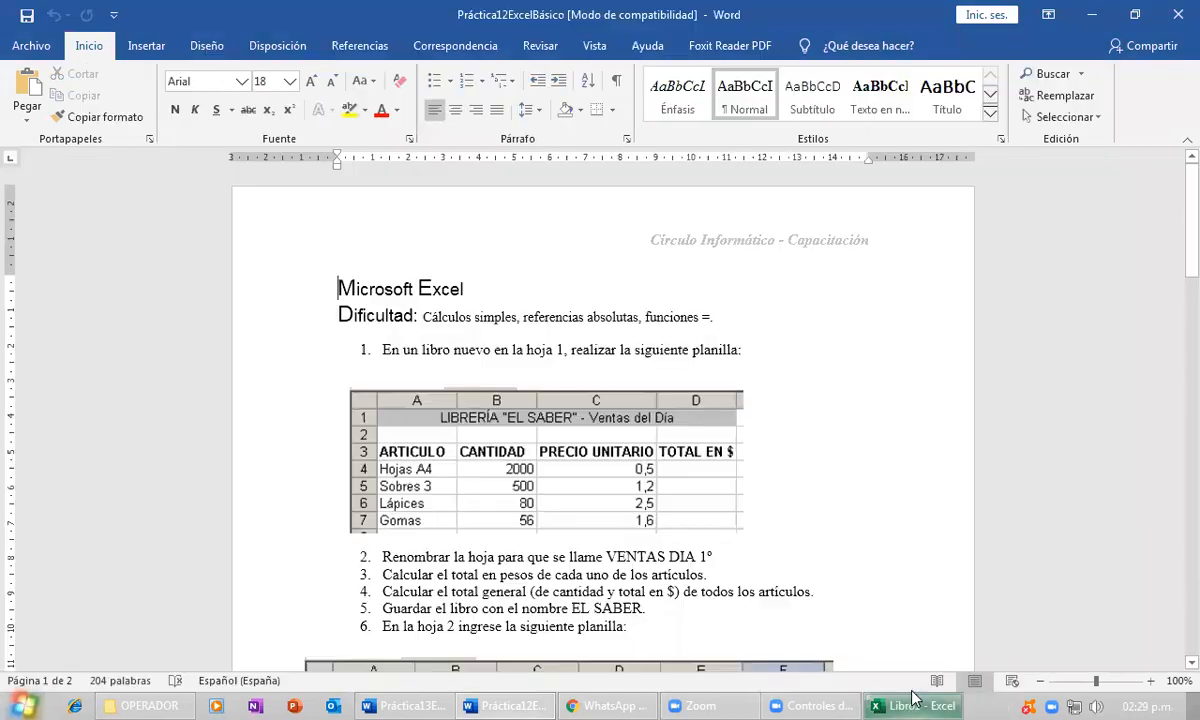
pyautogui.click(912, 703)
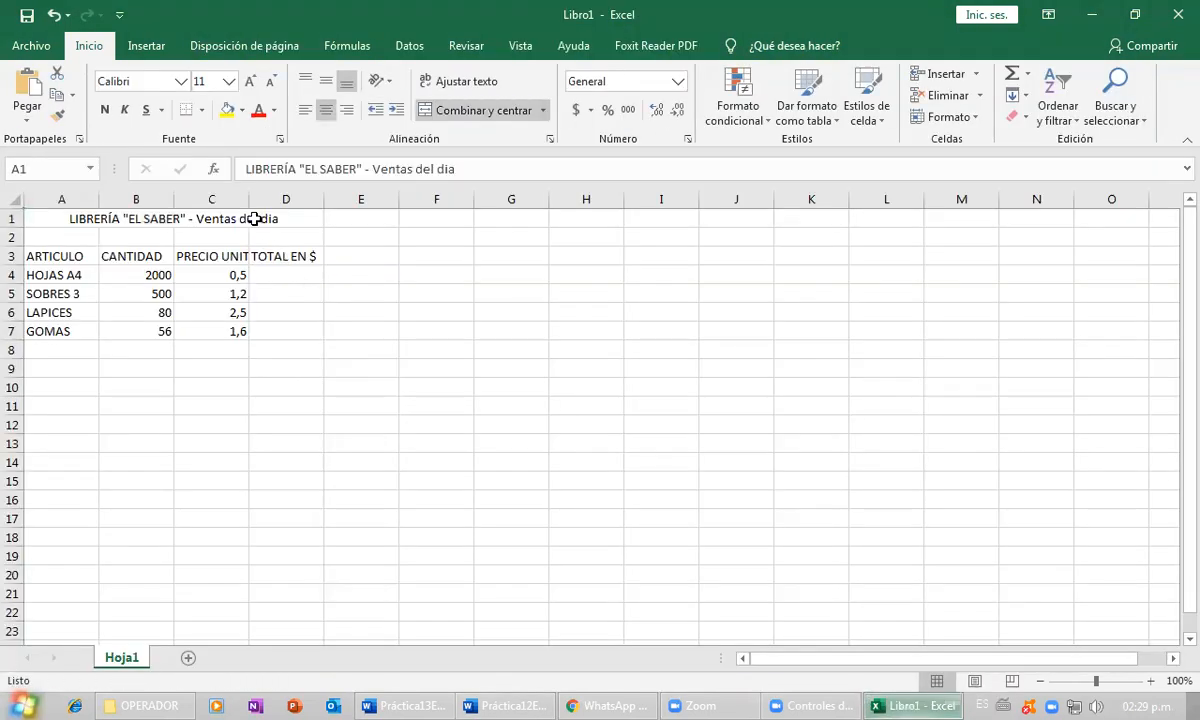
pyautogui.click(241, 110)
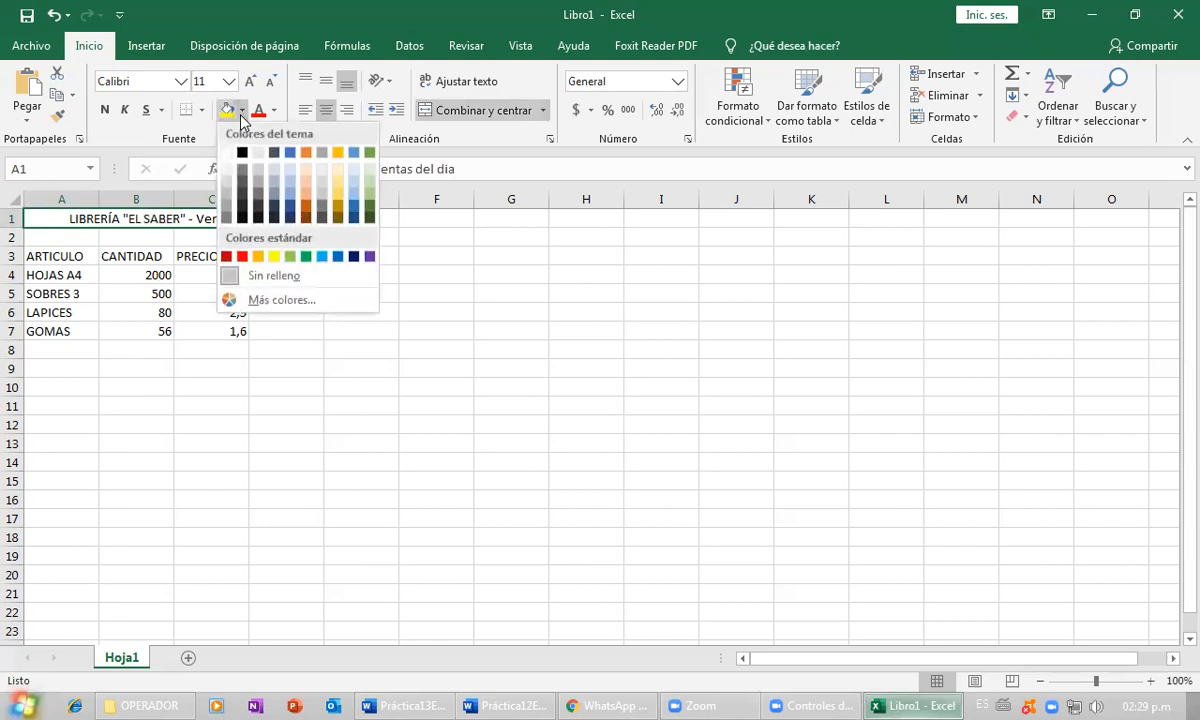
pyautogui.click(223, 198)
pyautogui.click(348, 328)
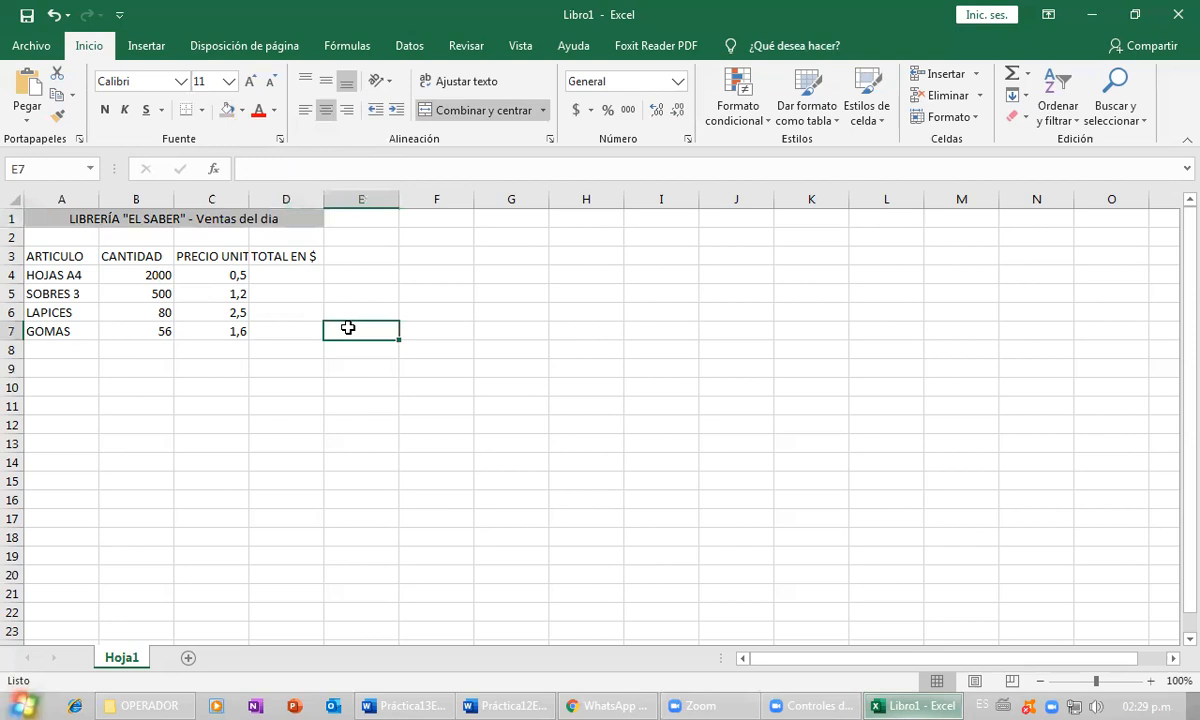
# - Make the column headers in A3:D3 bold
pyautogui.click(88, 252)
pyautogui.moveTo(114, 253); pyautogui.dragTo(285, 255)
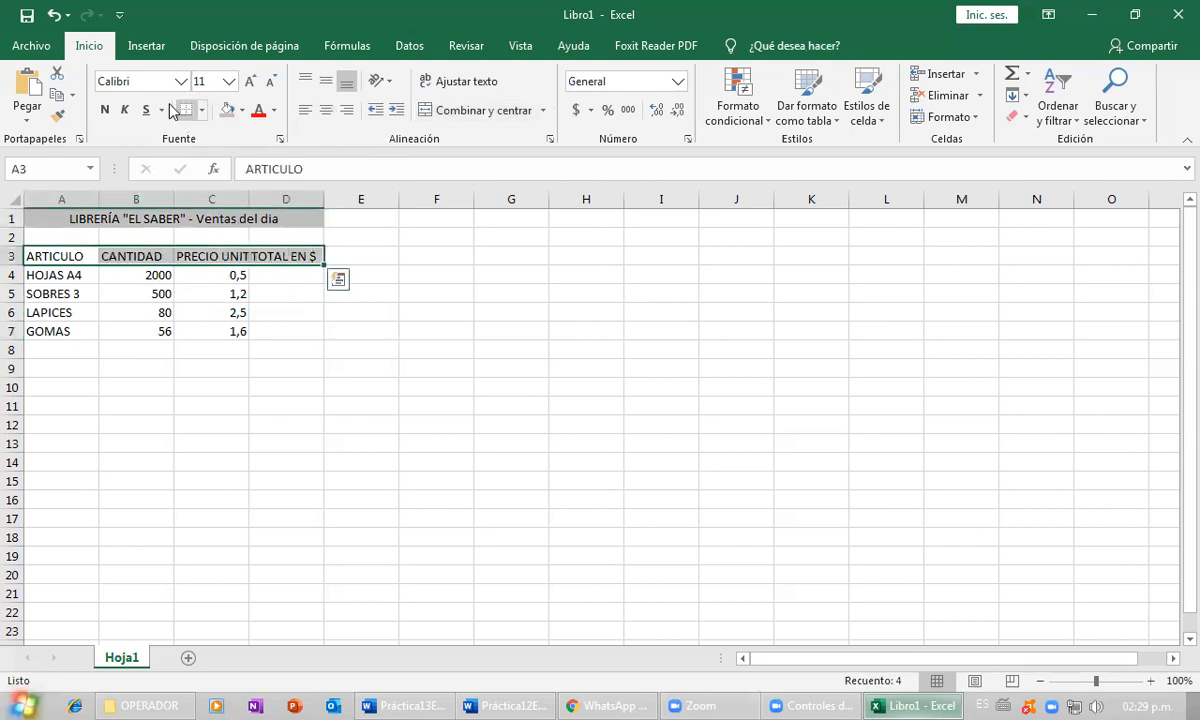
pyautogui.click(105, 110)
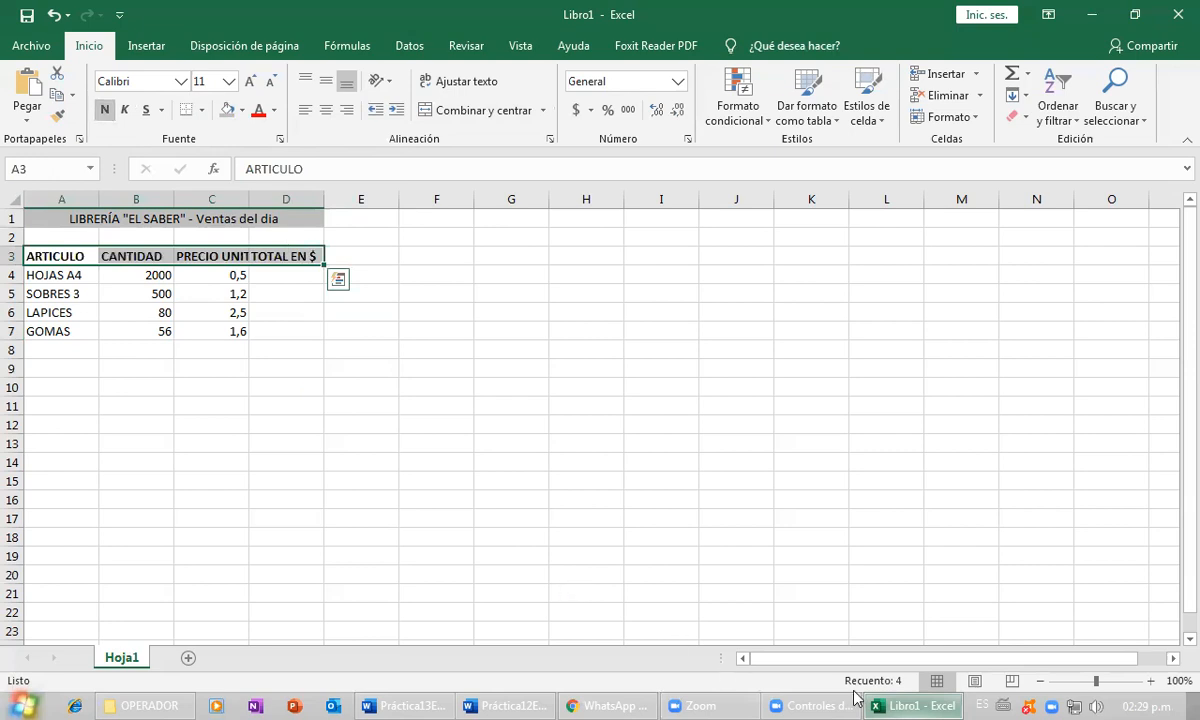
# - Widen column C of the Excel sheet to fit the PRECIO UNITARIO header, comparing the table with the model in the Word document
pyautogui.click(895, 700)
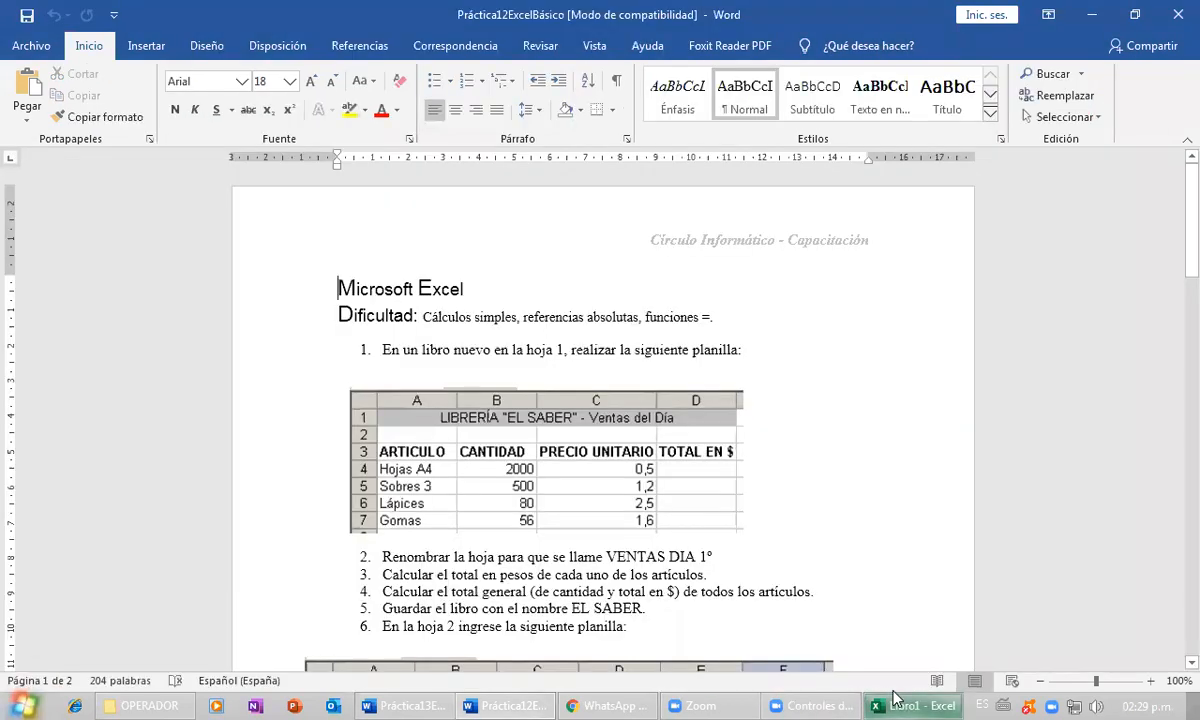
pyautogui.click(895, 700)
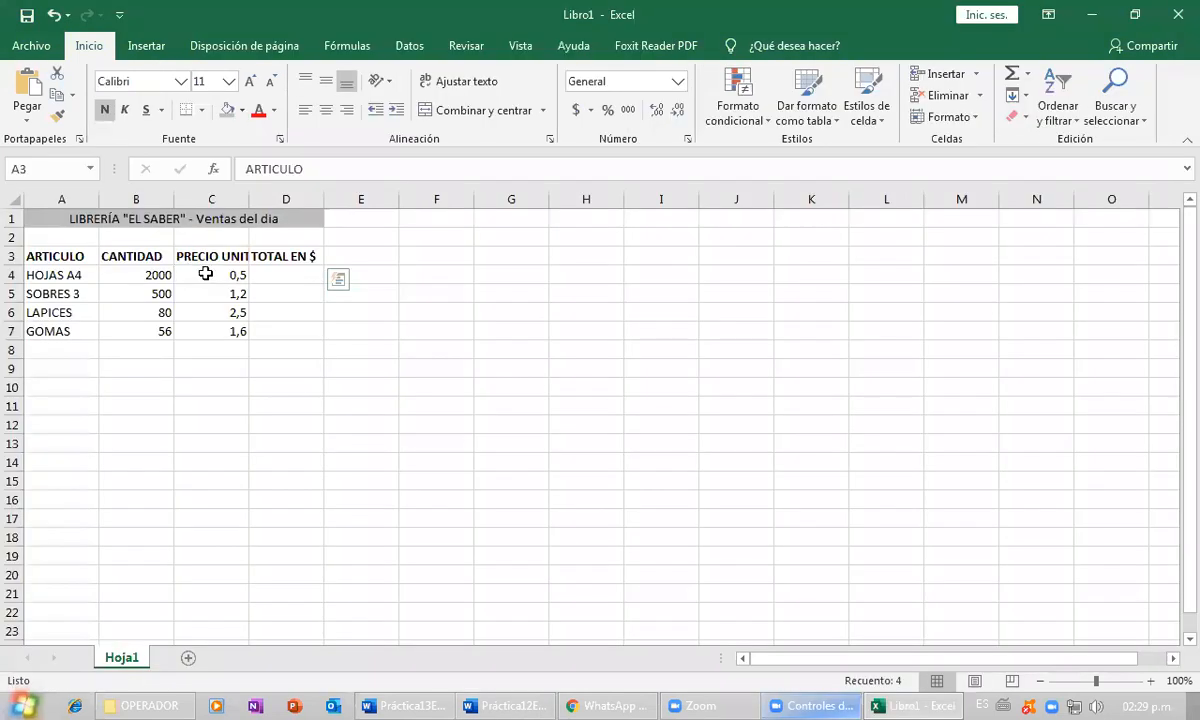
pyautogui.click(213, 280)
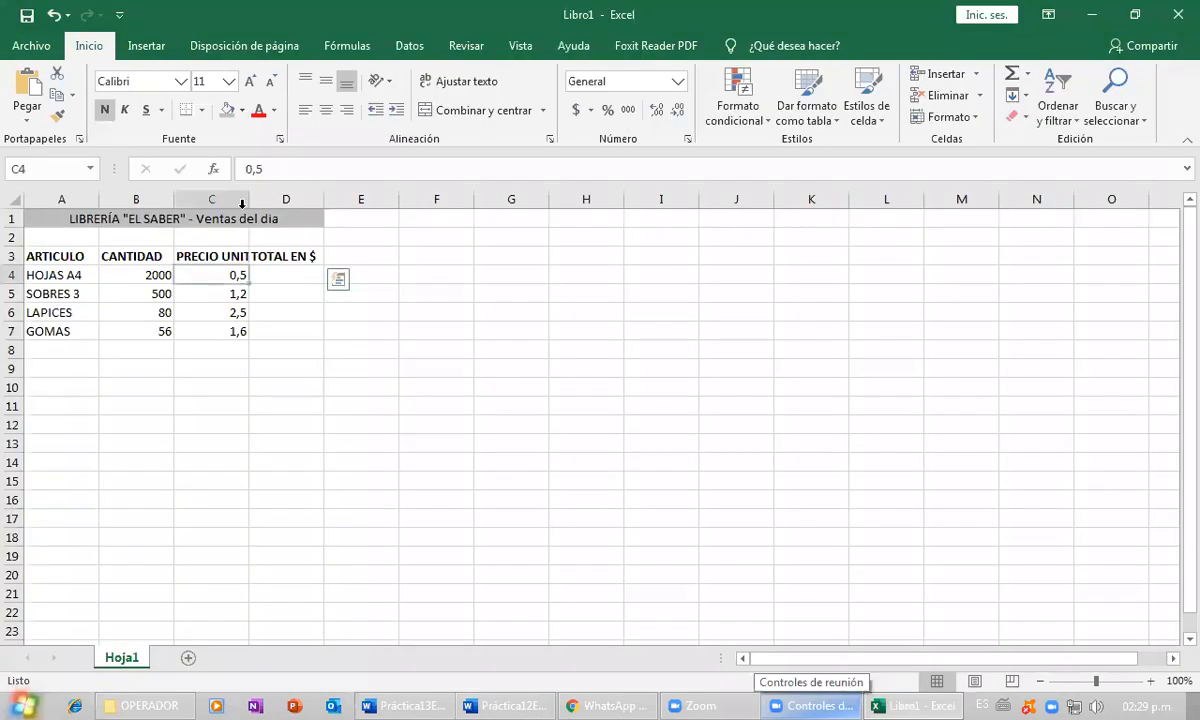
pyautogui.moveTo(249, 197); pyautogui.dragTo(285, 194)
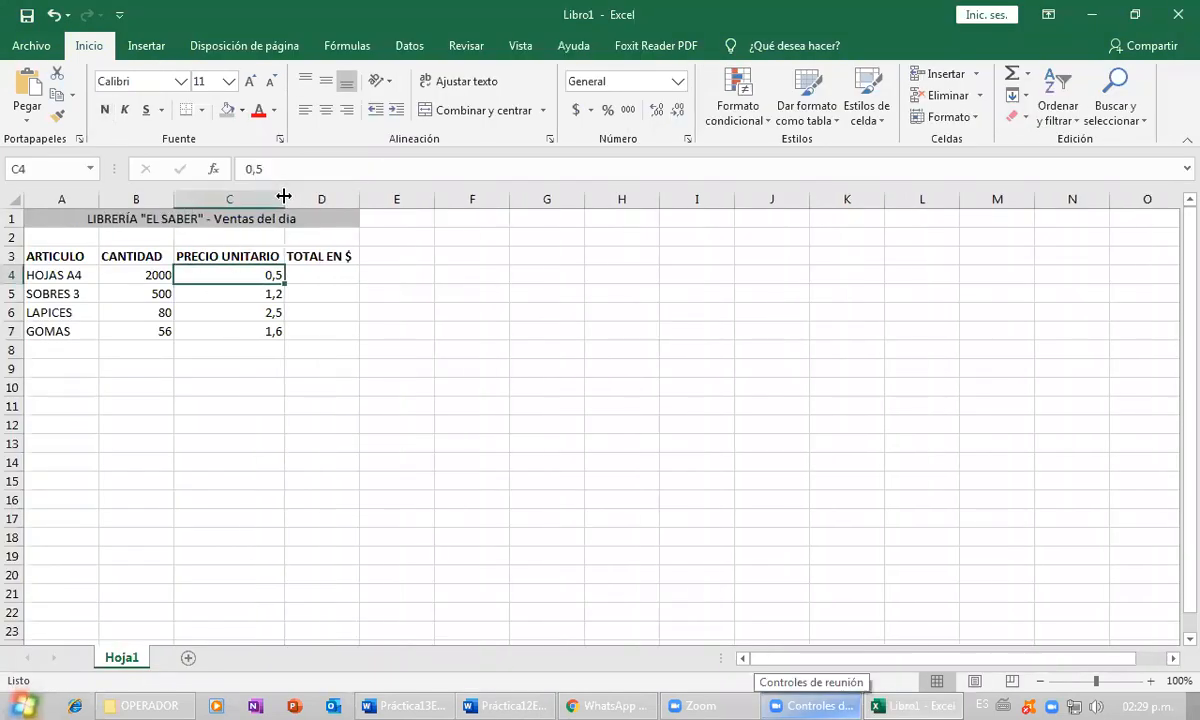
pyautogui.click(254, 376)
pyautogui.click(890, 700)
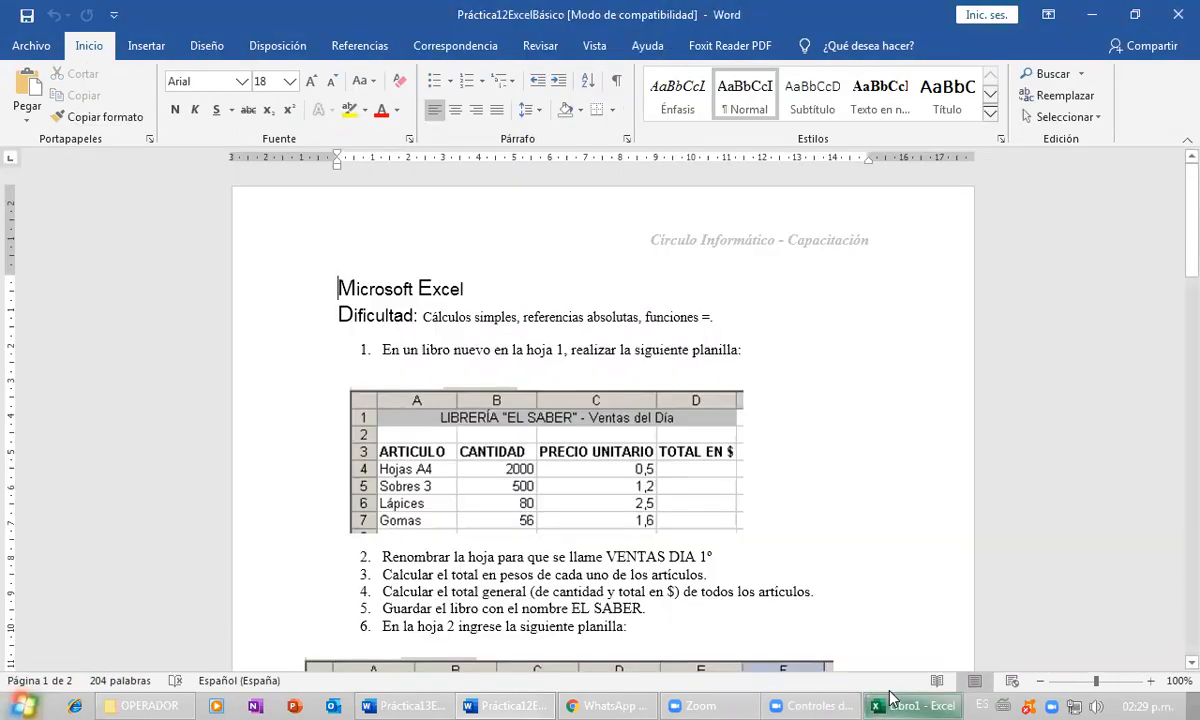
# - Check the required sheet name in task 2 of the Word document and return to the Excel workbook
pyautogui.click(890, 700)
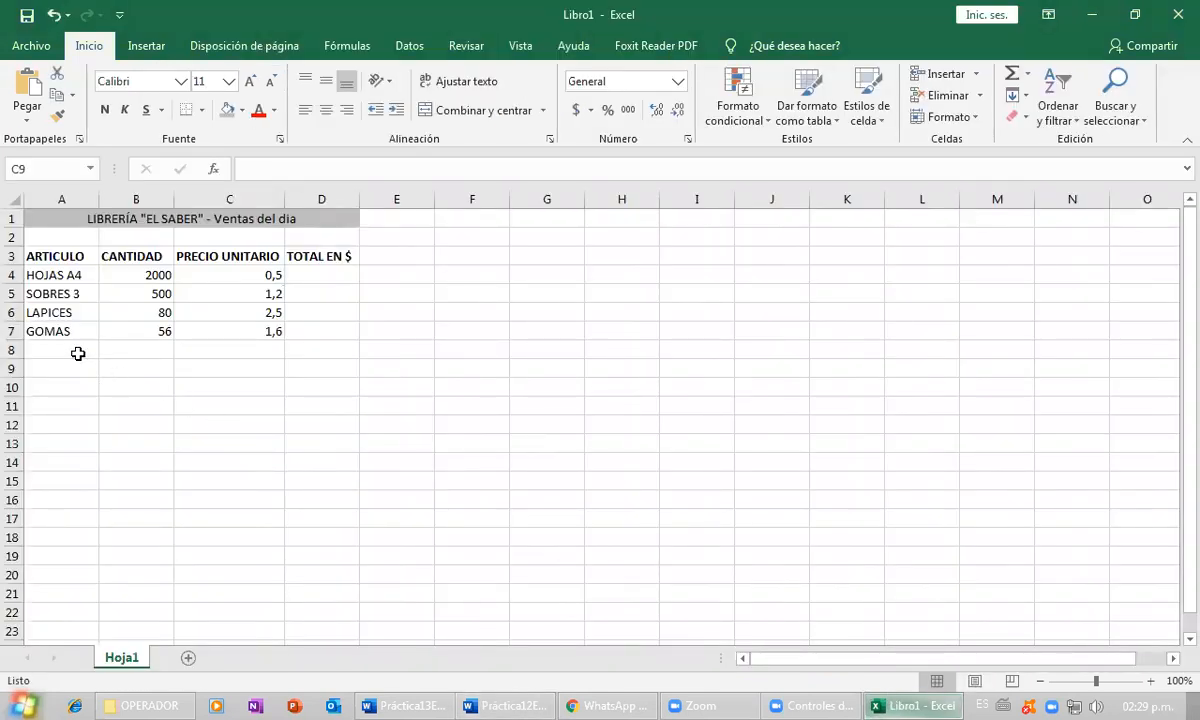
pyautogui.click(78, 349)
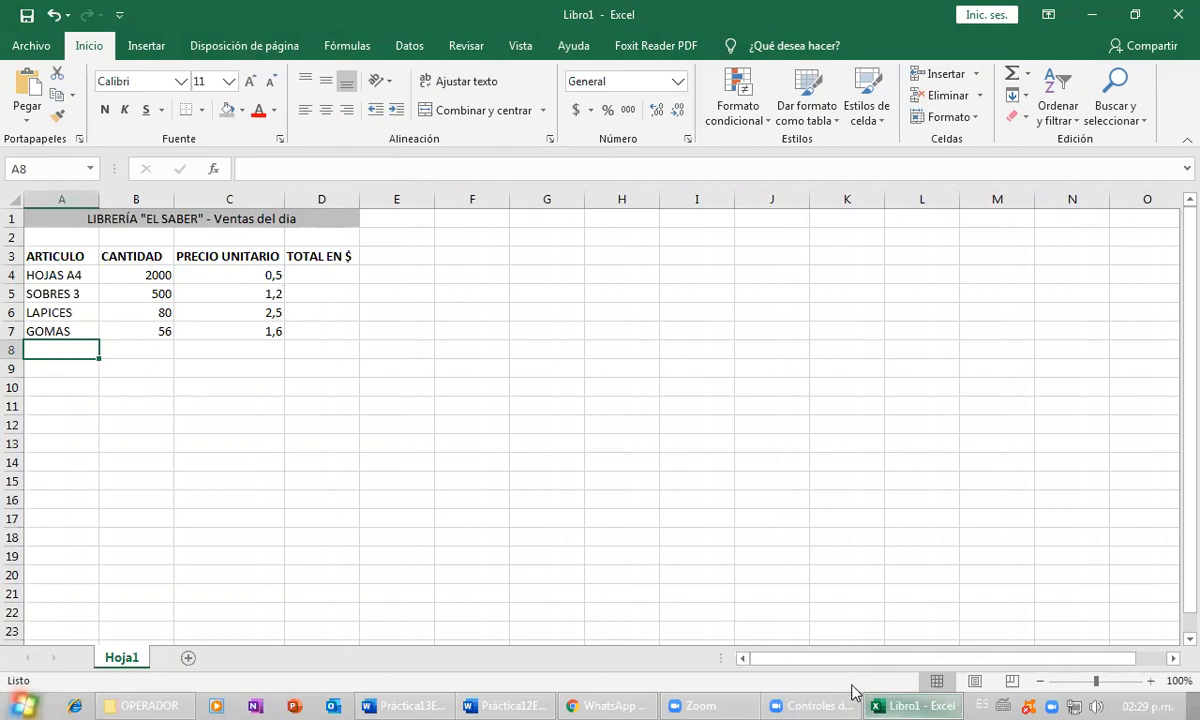
pyautogui.click(885, 697)
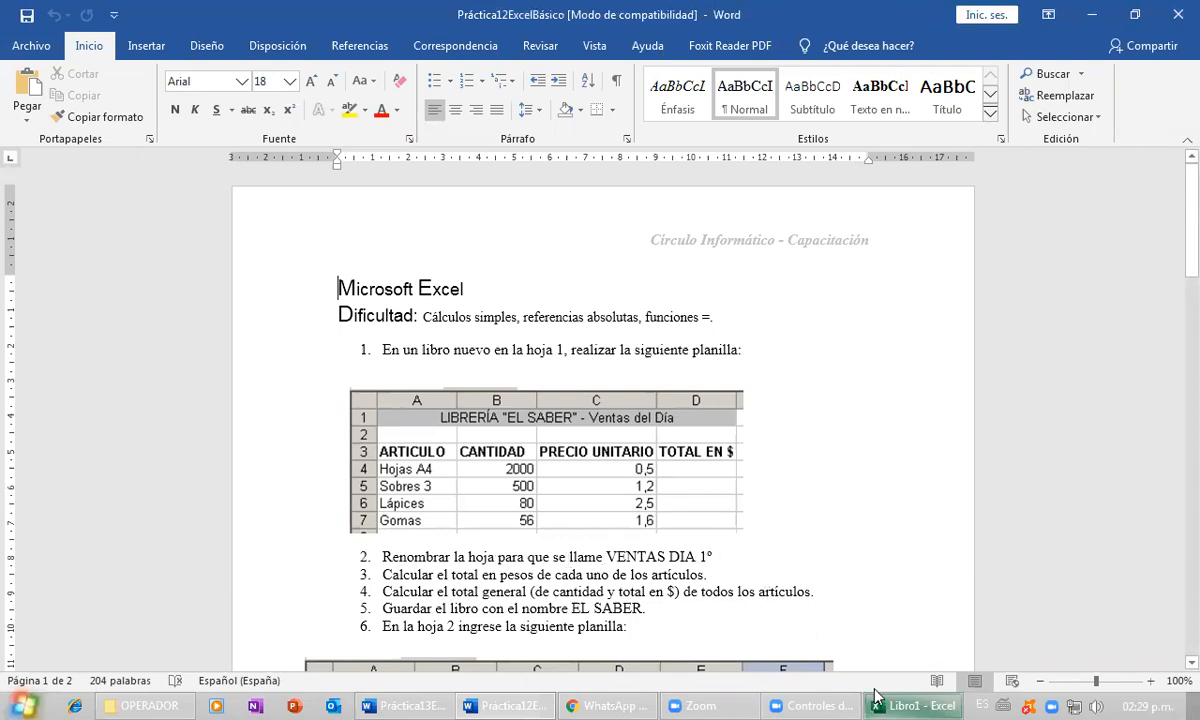
pyautogui.hotkey('alt', 'Tab')
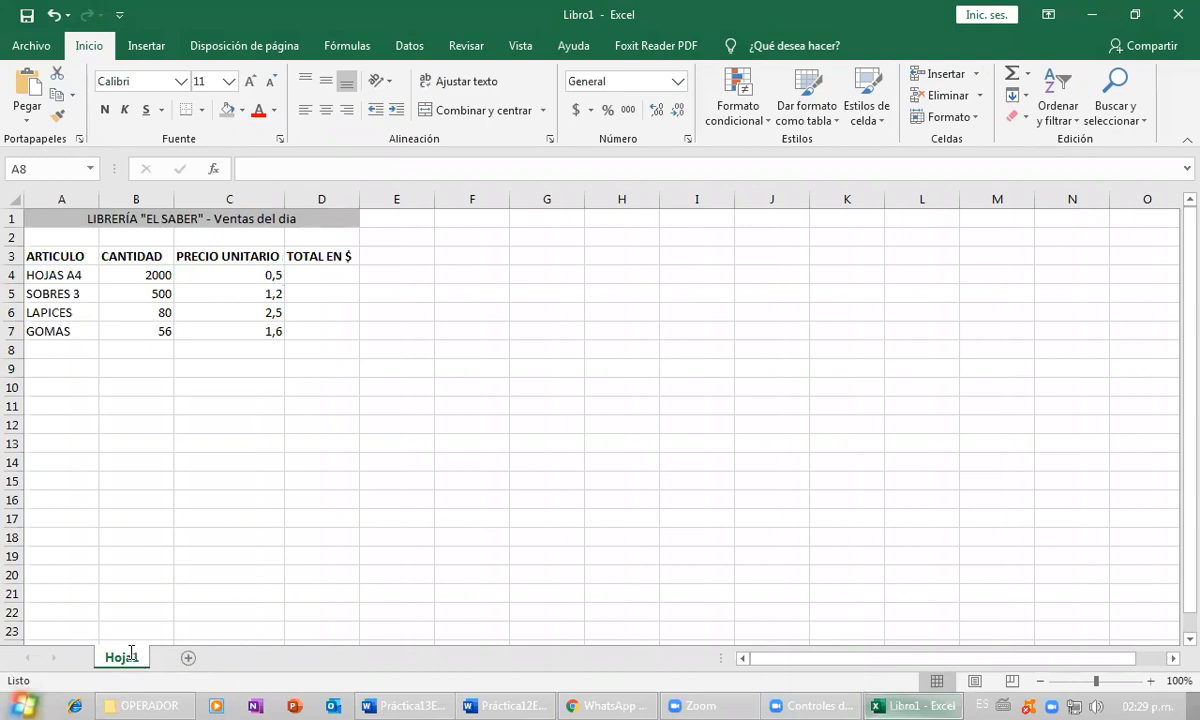
pyautogui.doubleClick(131, 656)
pyautogui.press('BackSpace')
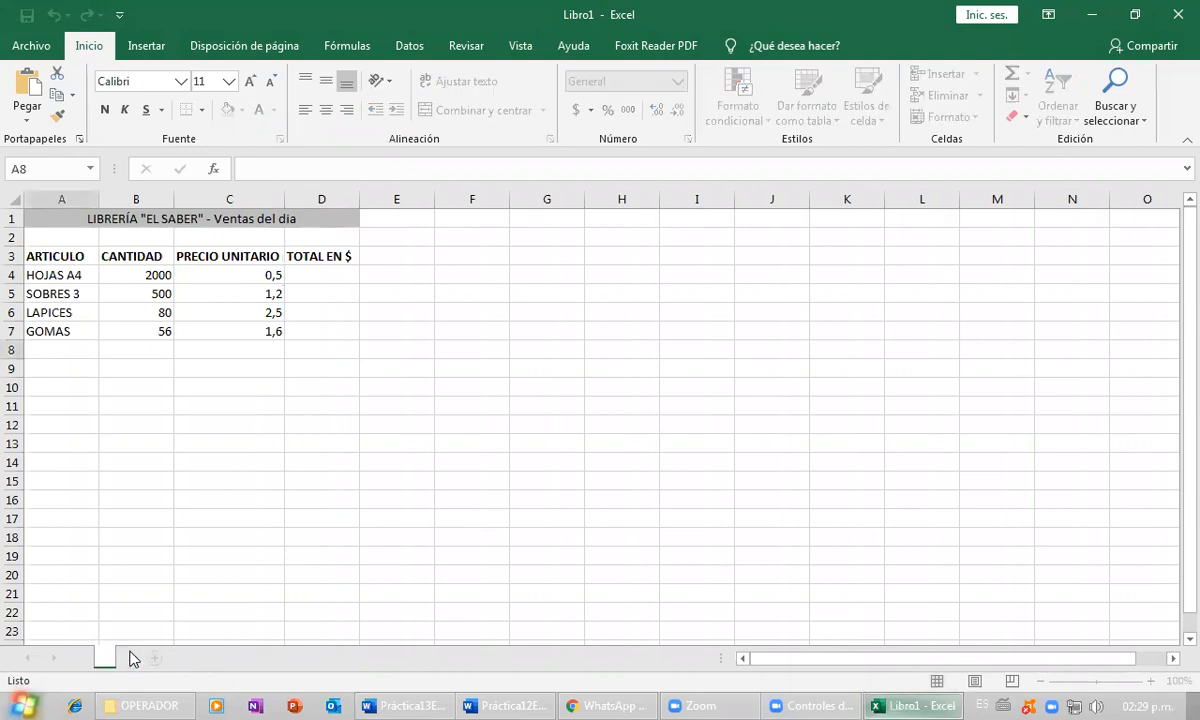
pyautogui.write('VEN')
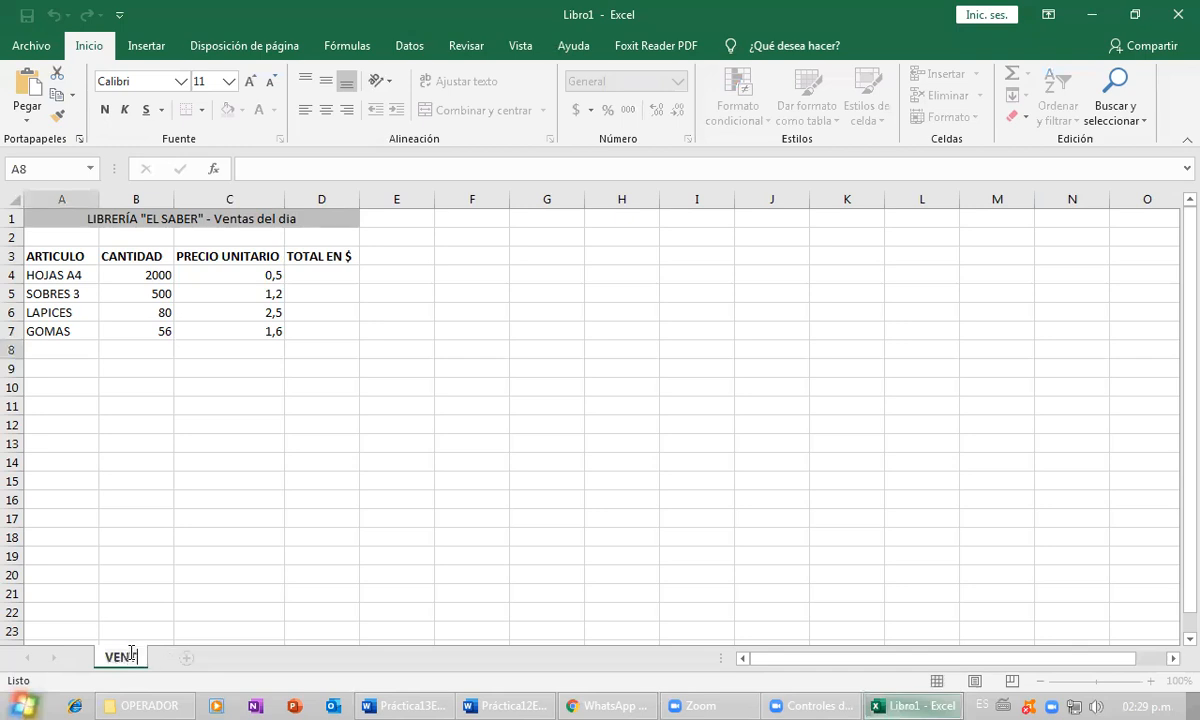
pyautogui.write('TAS DEL ')
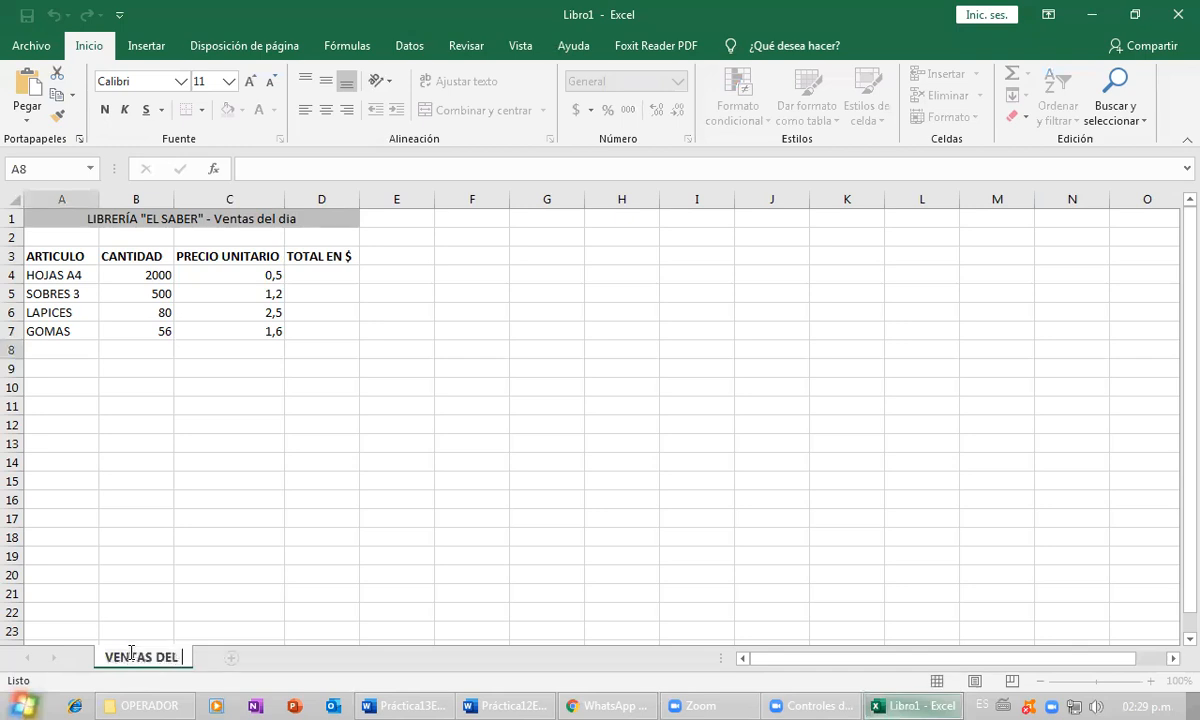
pyautogui.write('DIA')
pyautogui.press('Escape')
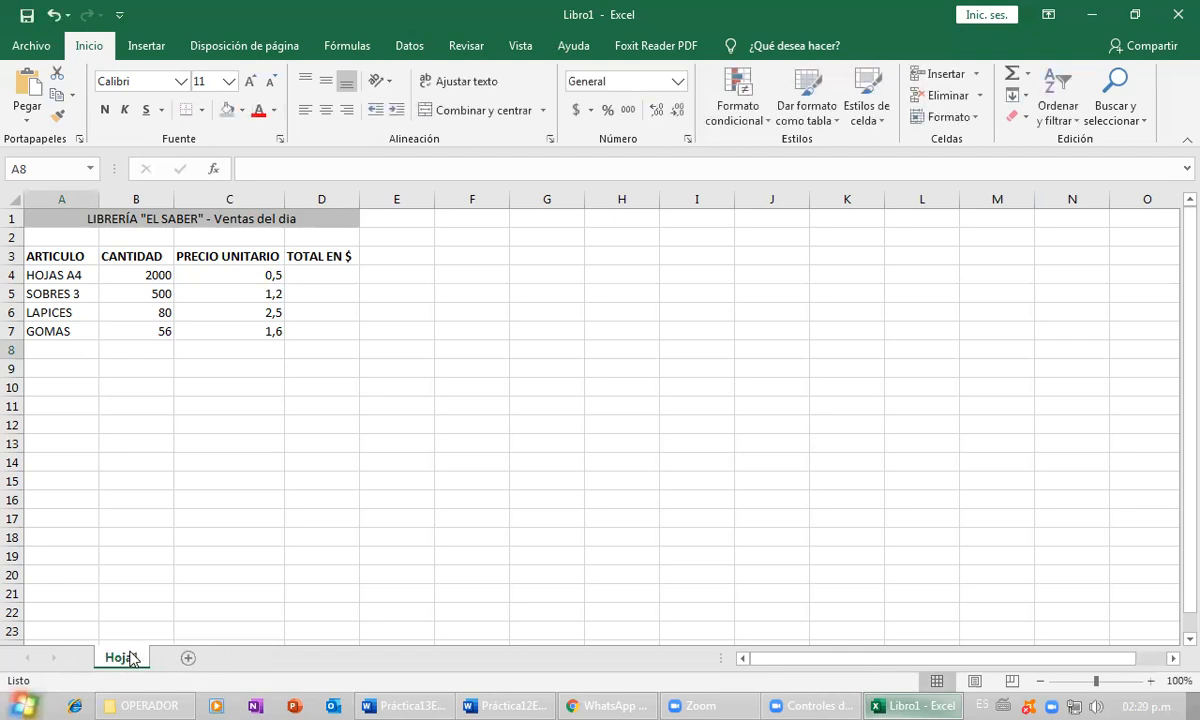
# - Rename the sheet Hoja1 as VENTAS DEL DIA 1
pyautogui.doubleClick(130, 657)
pyautogui.write('VENTA')
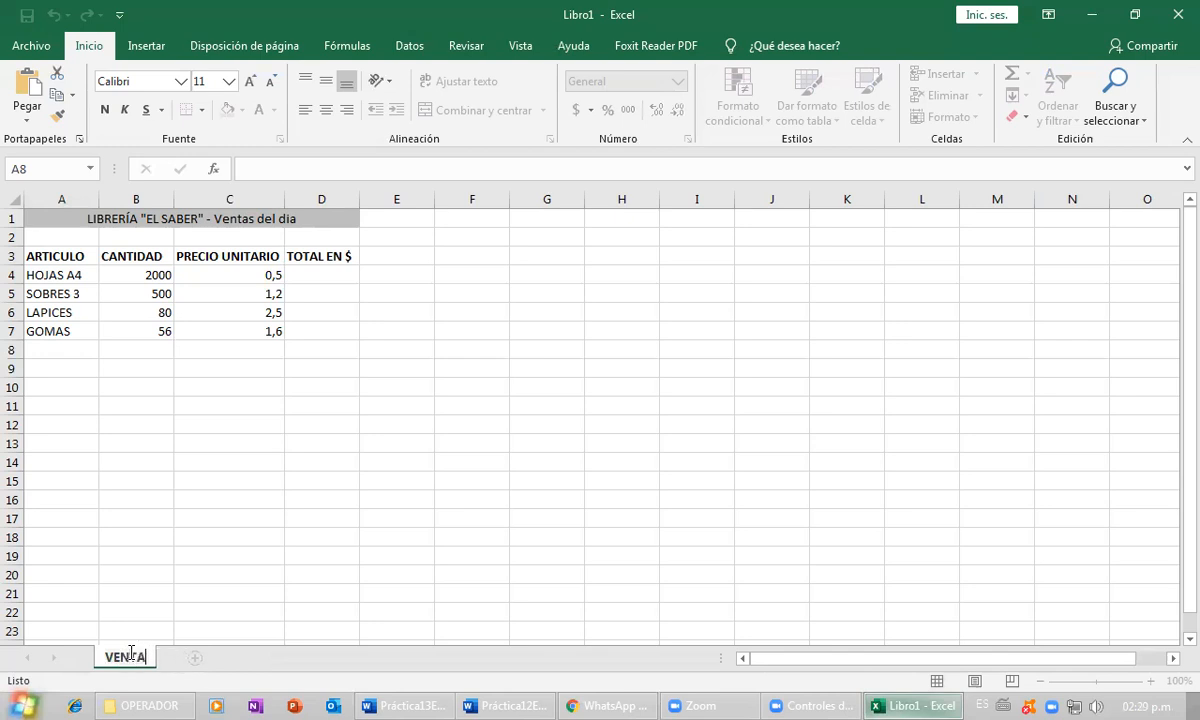
pyautogui.write('S DEL D')
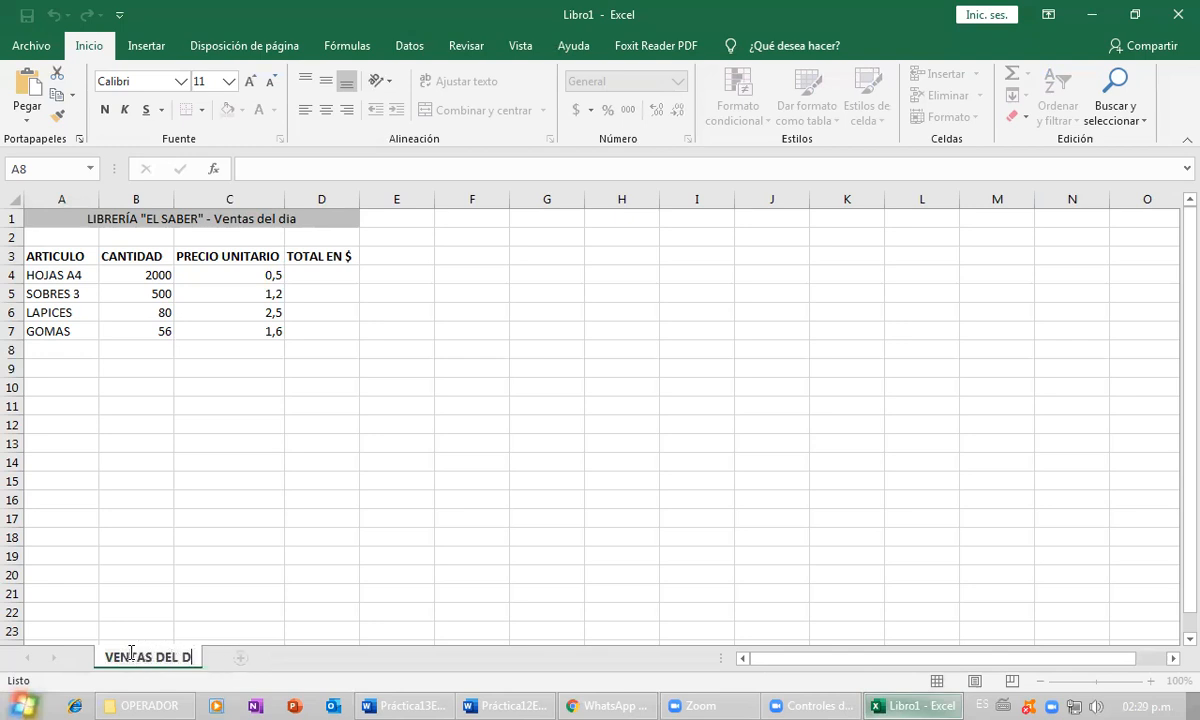
pyautogui.write('IA 1')
pyautogui.press('Return')
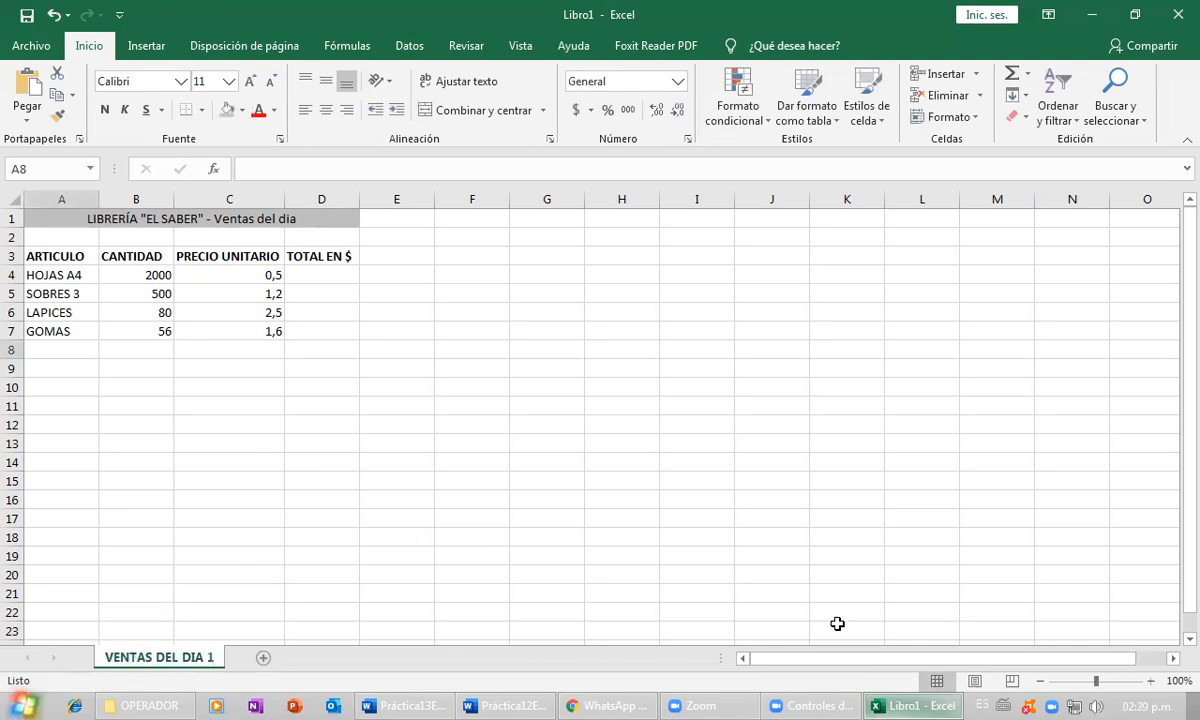
# - Read task 3 about each article's total in the Word document, and review the HOJAS A4 quantity and unit price in the Excel sheet
pyautogui.click(897, 700)
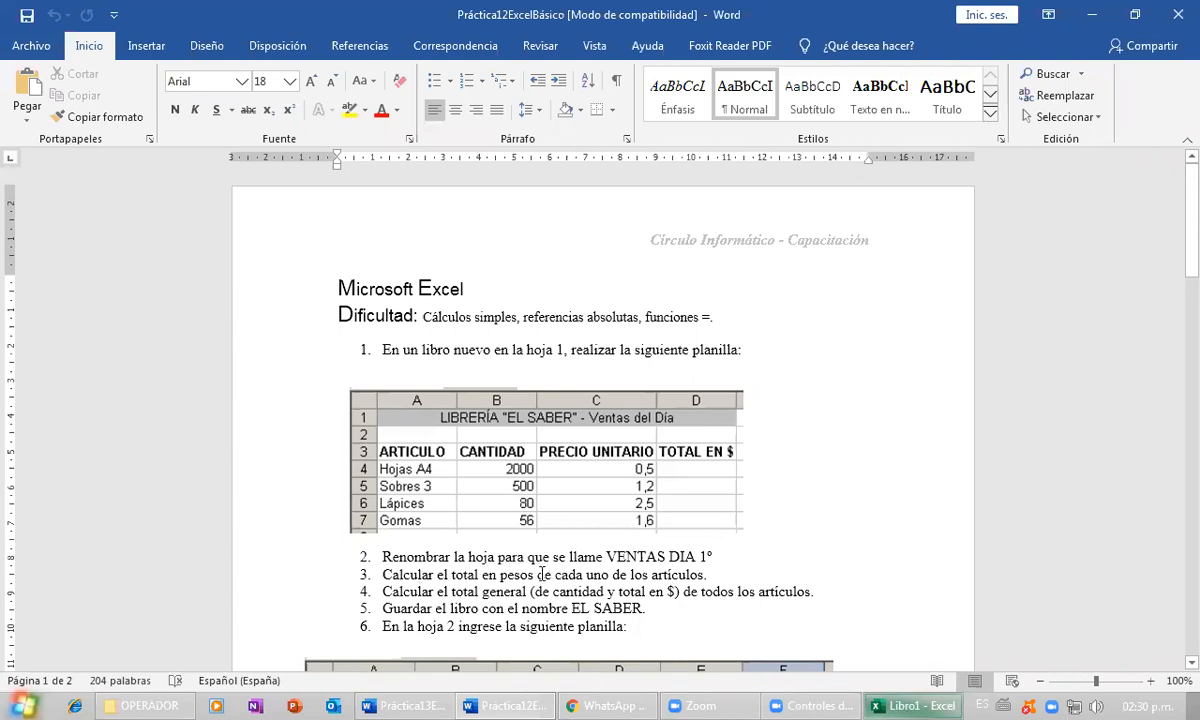
pyautogui.click(610, 575)
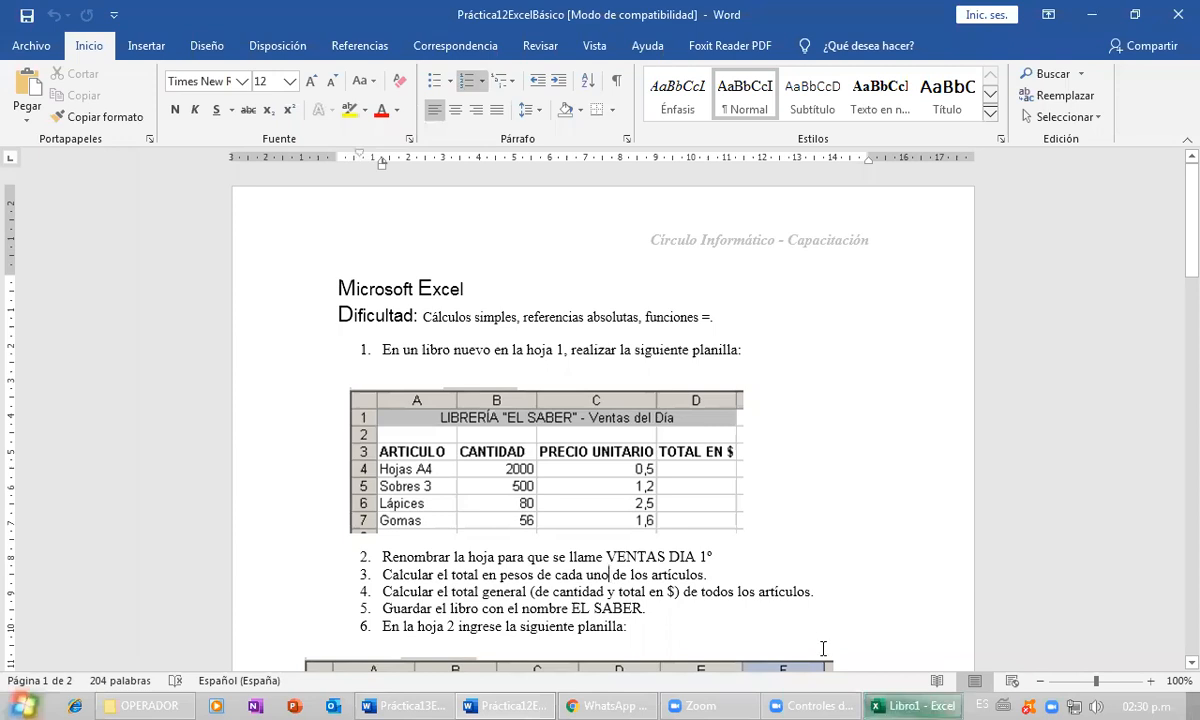
pyautogui.hotkey('alt', 'Tab')
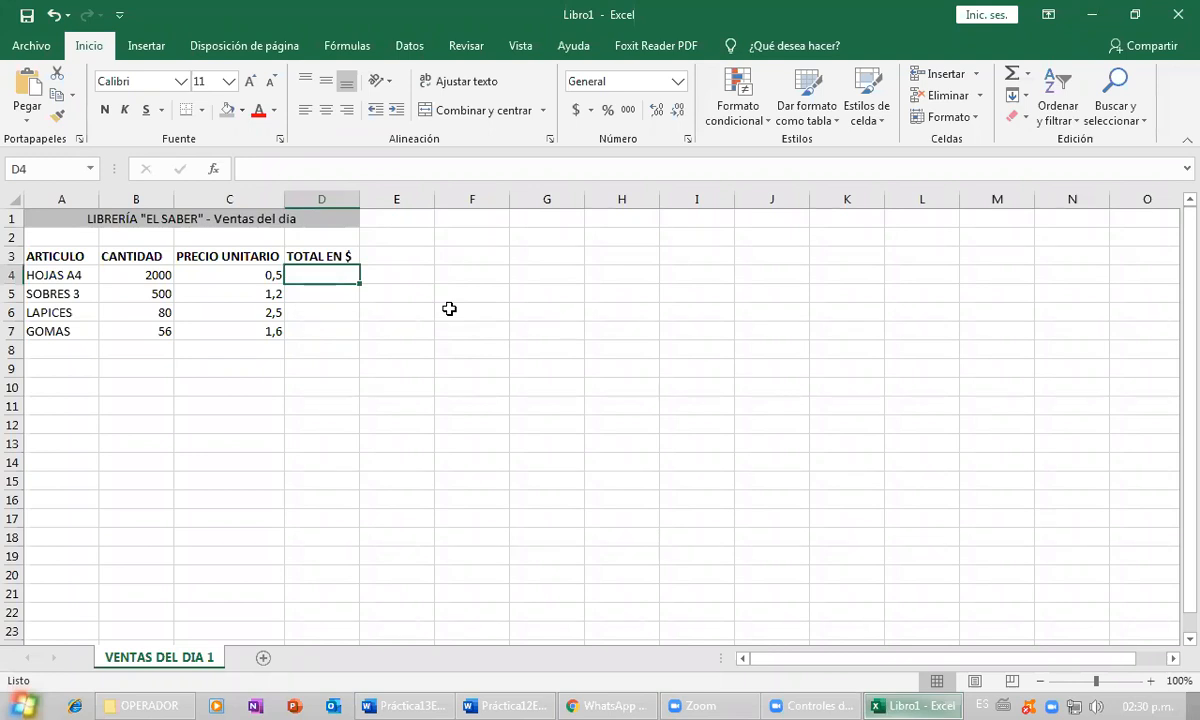
pyautogui.press('Home')
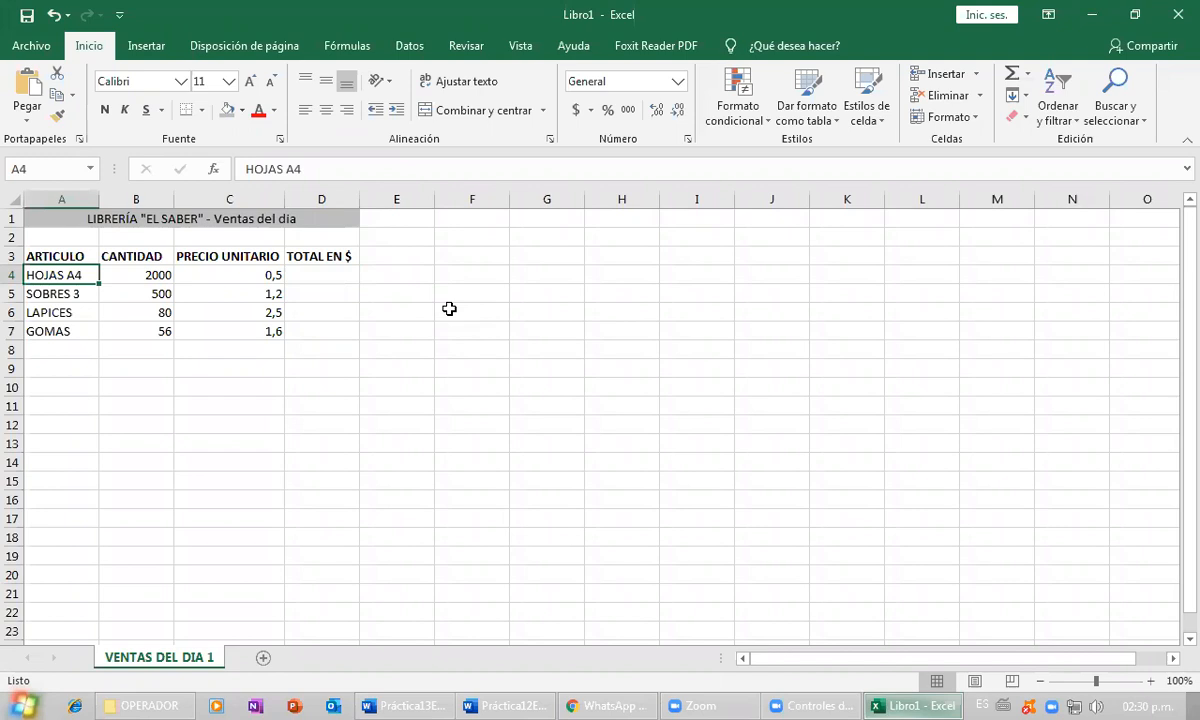
pyautogui.press('Right')
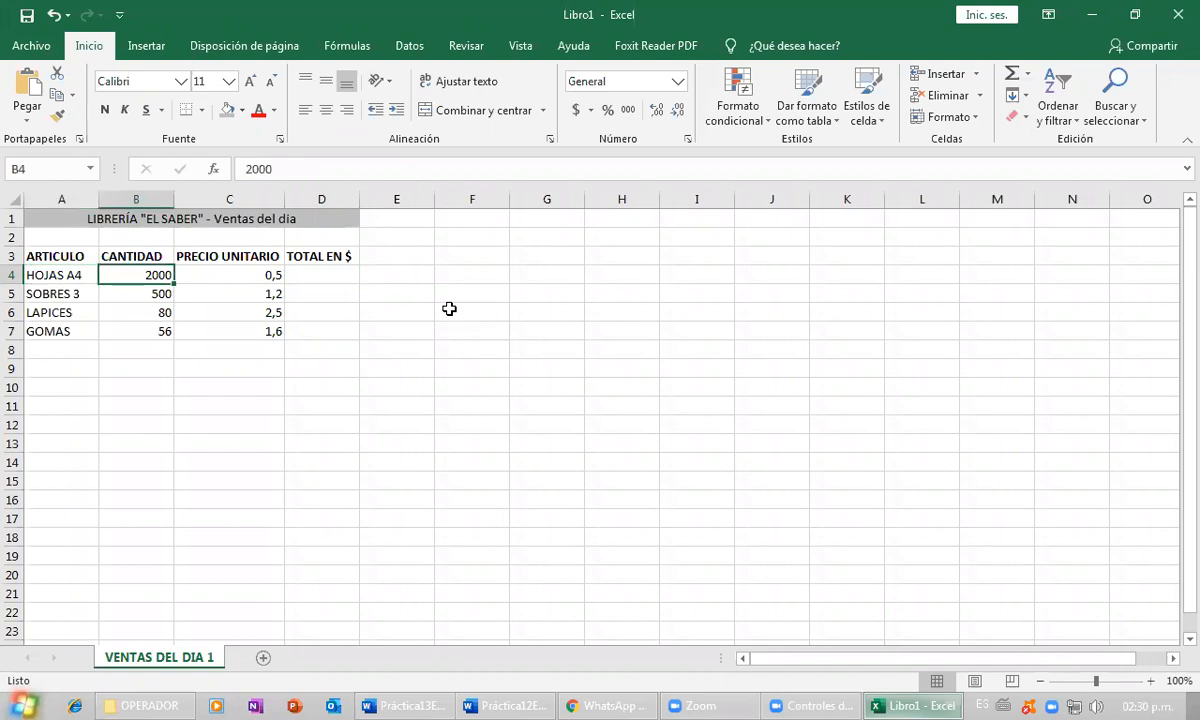
pyautogui.press('Right')
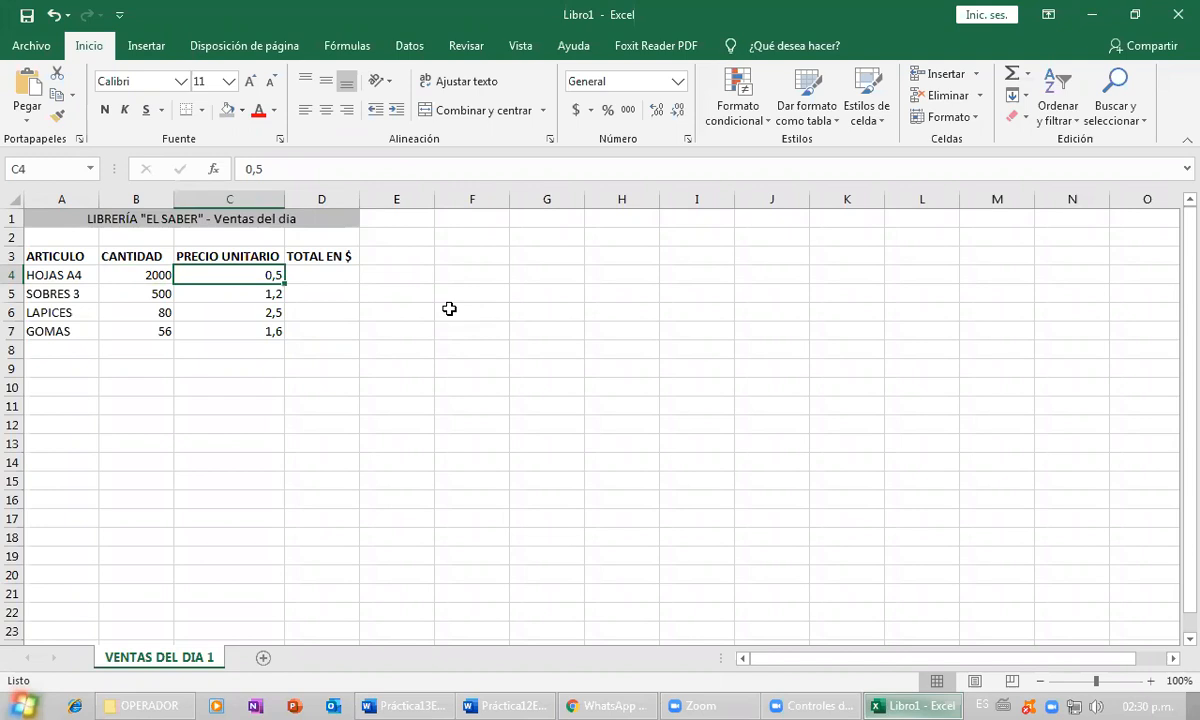
pyautogui.press('Right')
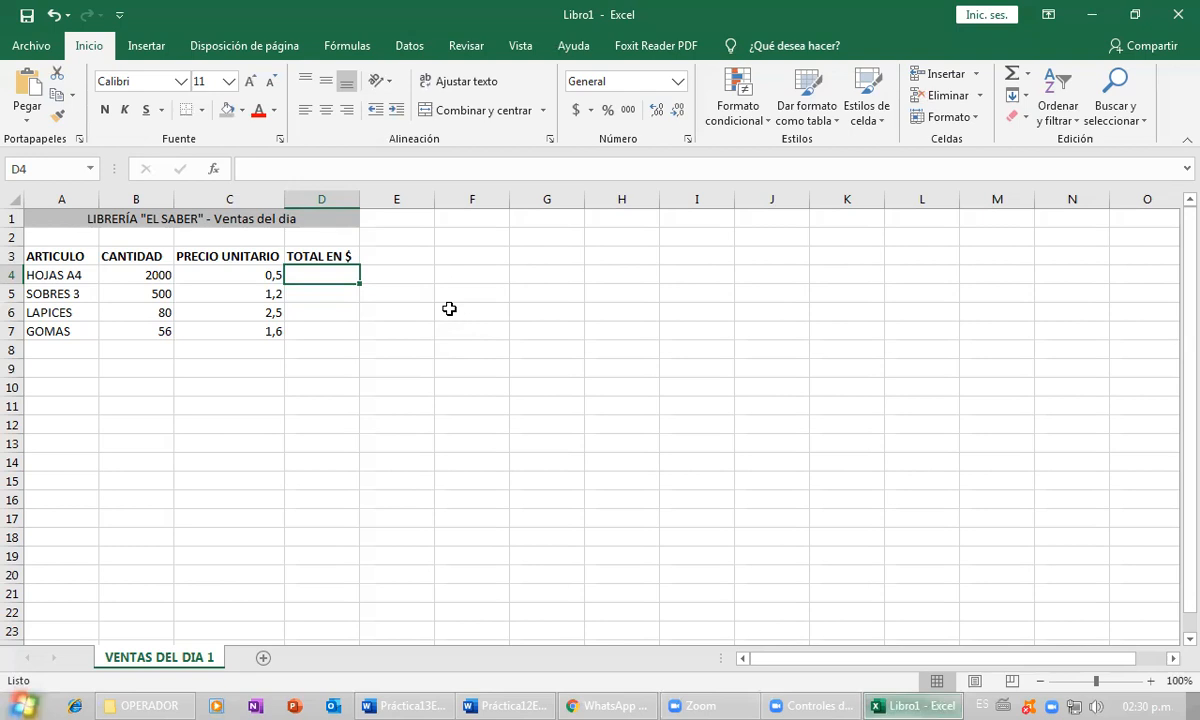
pyautogui.press('Left')
pyautogui.press('Right')
# - Calculate the HOJAS A4 total in D4 with the fixed-number formula =2000*0,5
pyautogui.write('=')
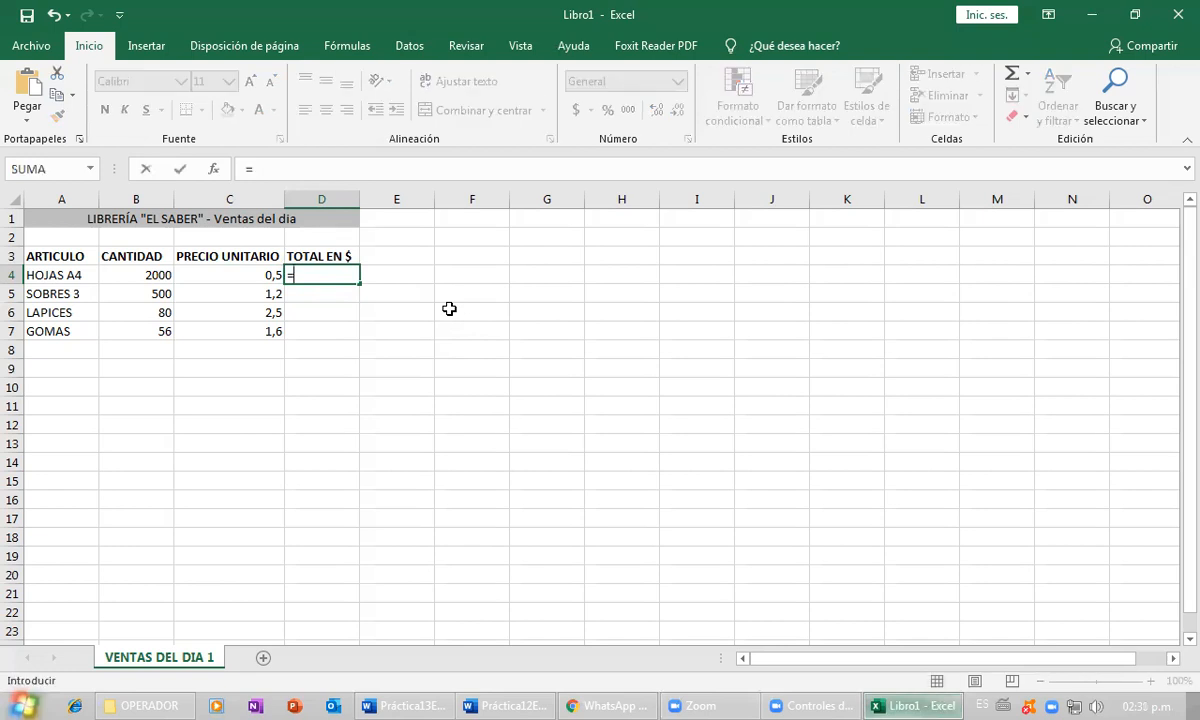
pyautogui.write('2000*0,5')
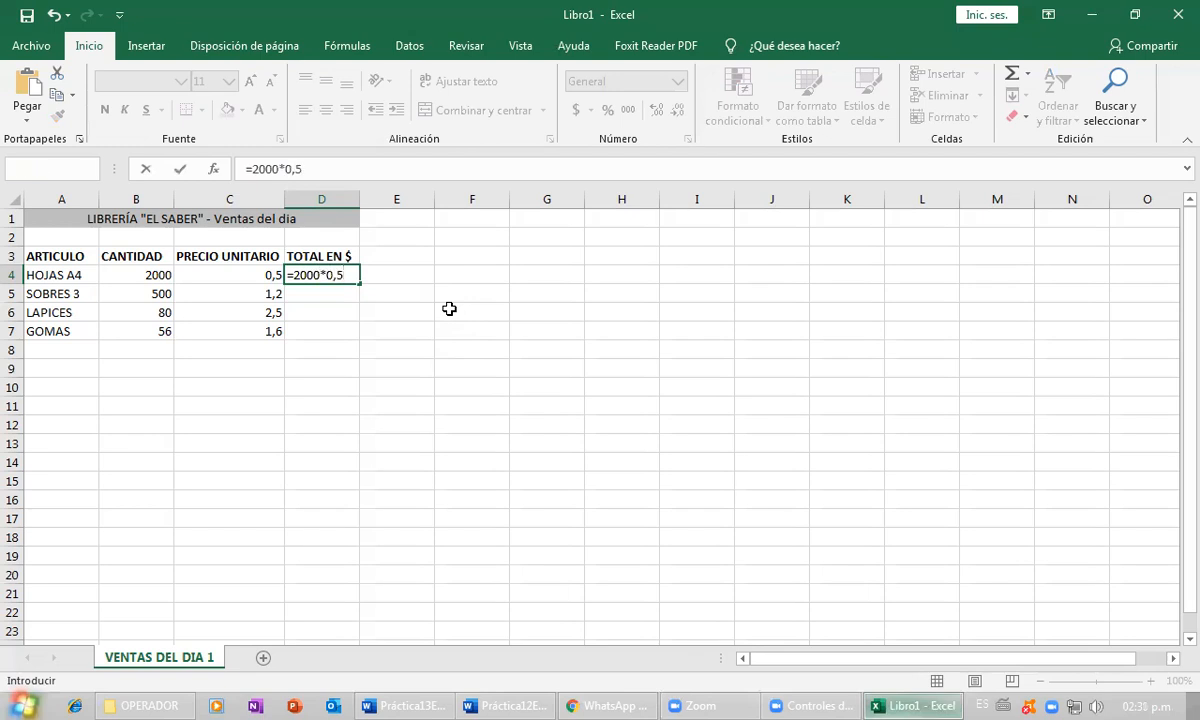
pyautogui.press('Return')
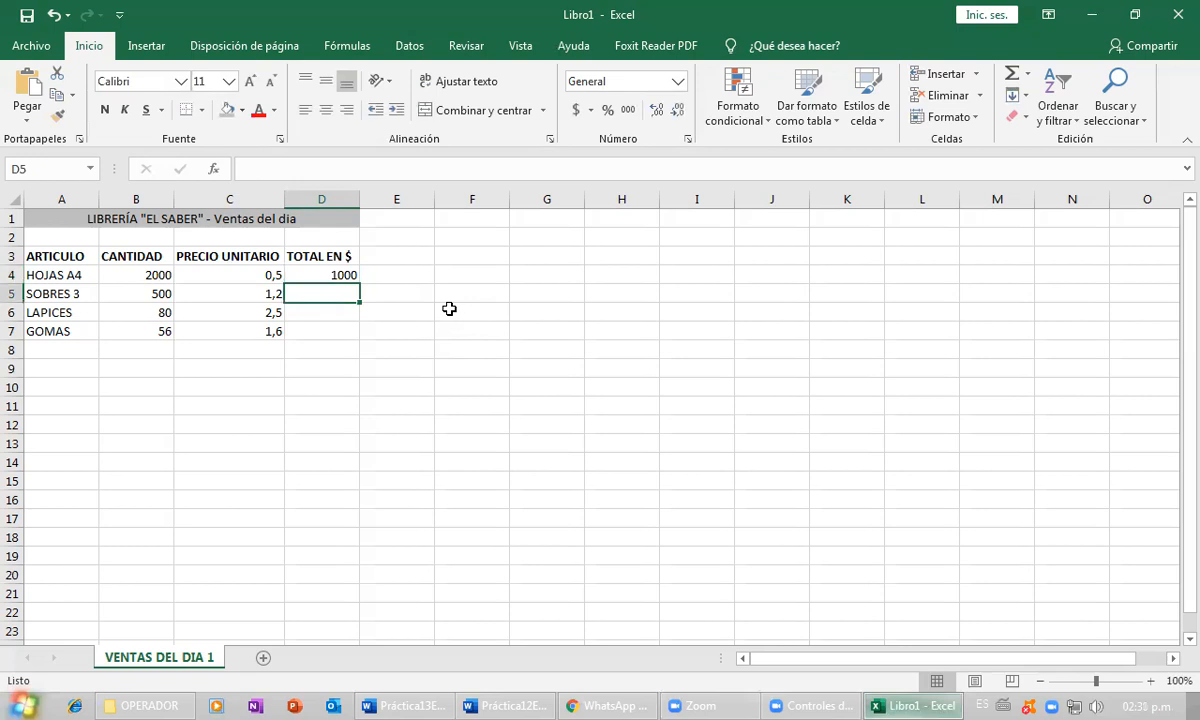
# - Set the HOJAS A4 quantity in B4 to 500, check how the total in D4 responds, and undo the quantity change
pyautogui.press('Left')
pyautogui.press('Left')
pyautogui.press('Up')
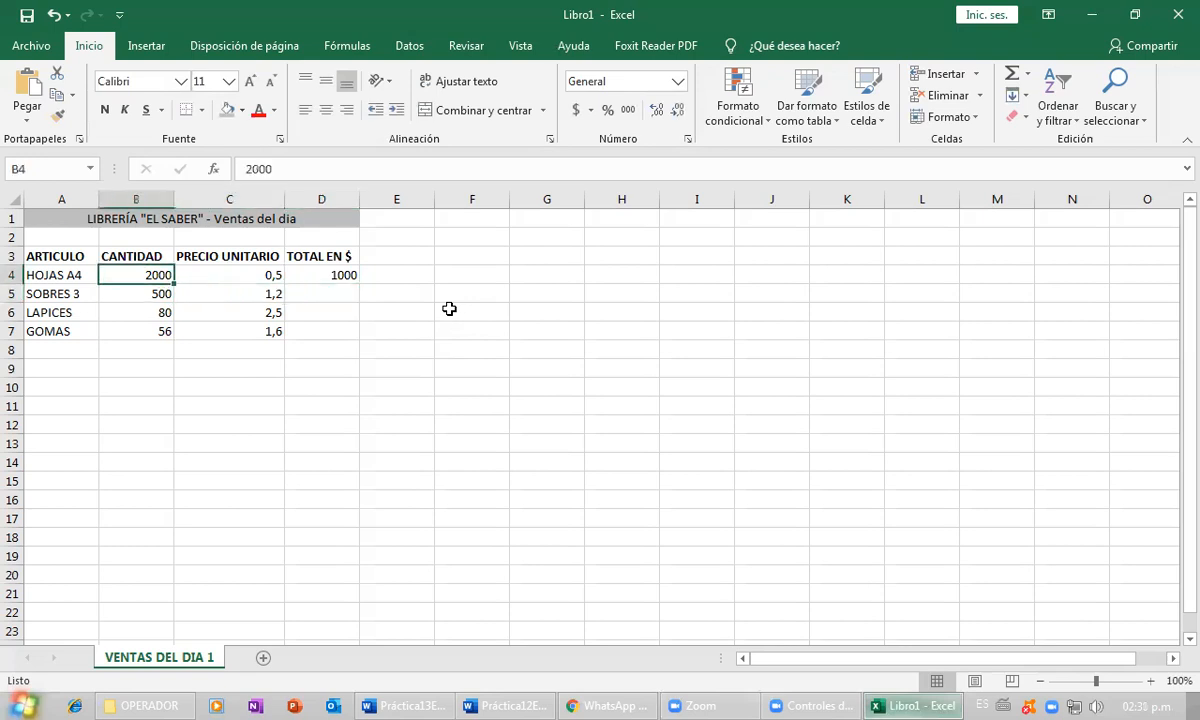
pyautogui.write('50')
pyautogui.press('Escape')
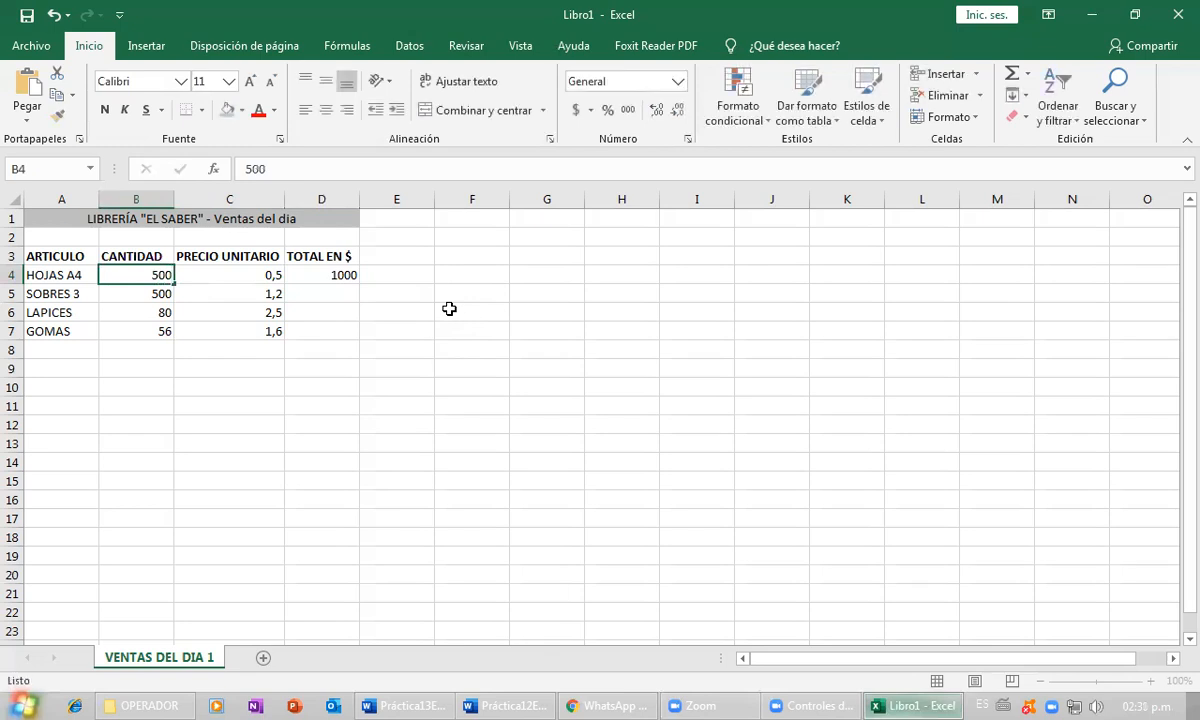
pyautogui.press('Down')
pyautogui.press('Up')
pyautogui.press('Right')
pyautogui.press('Right')
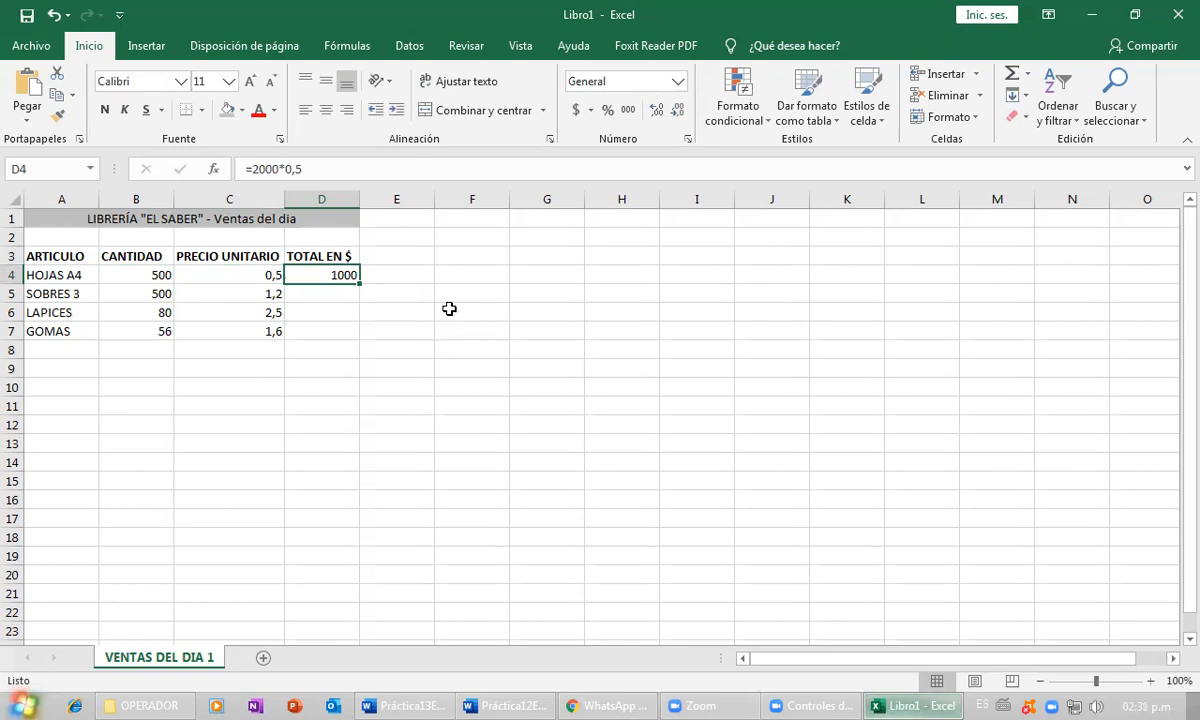
pyautogui.hotkey('ctrl', 'z')
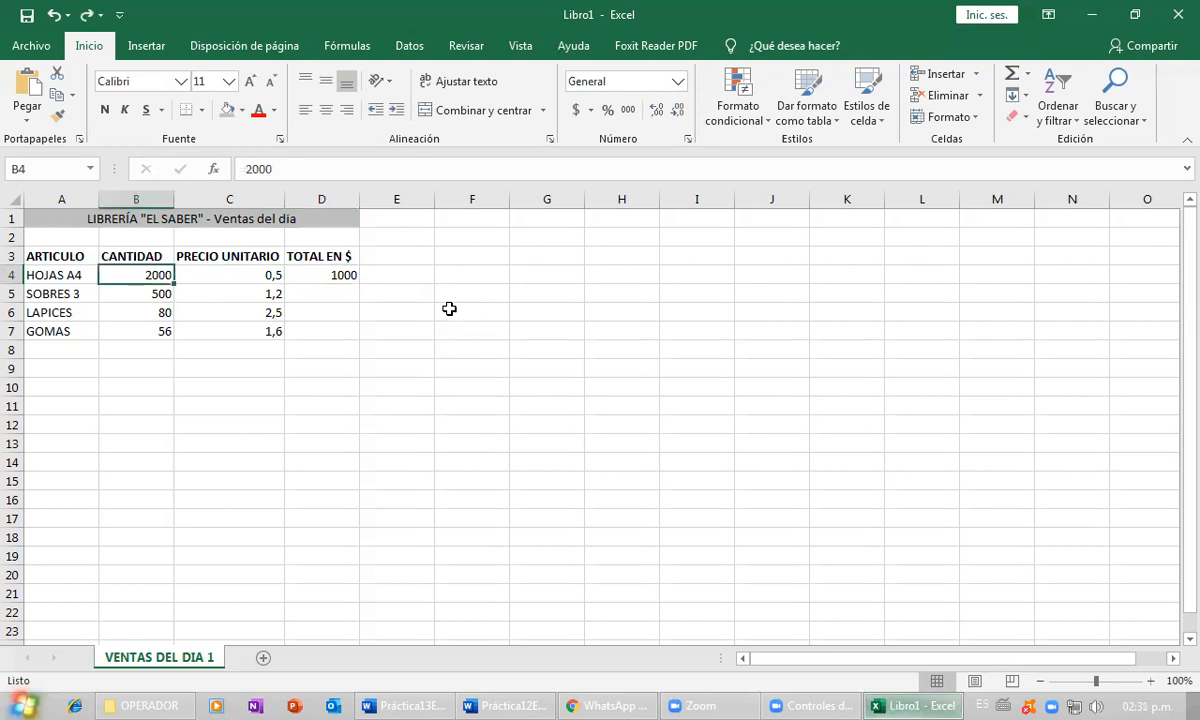
# - Replace the fixed-number formula in D4 with =B4*C4 and fill it down through D7
pyautogui.press('Right')
pyautogui.press('Right')
pyautogui.press('Delete')
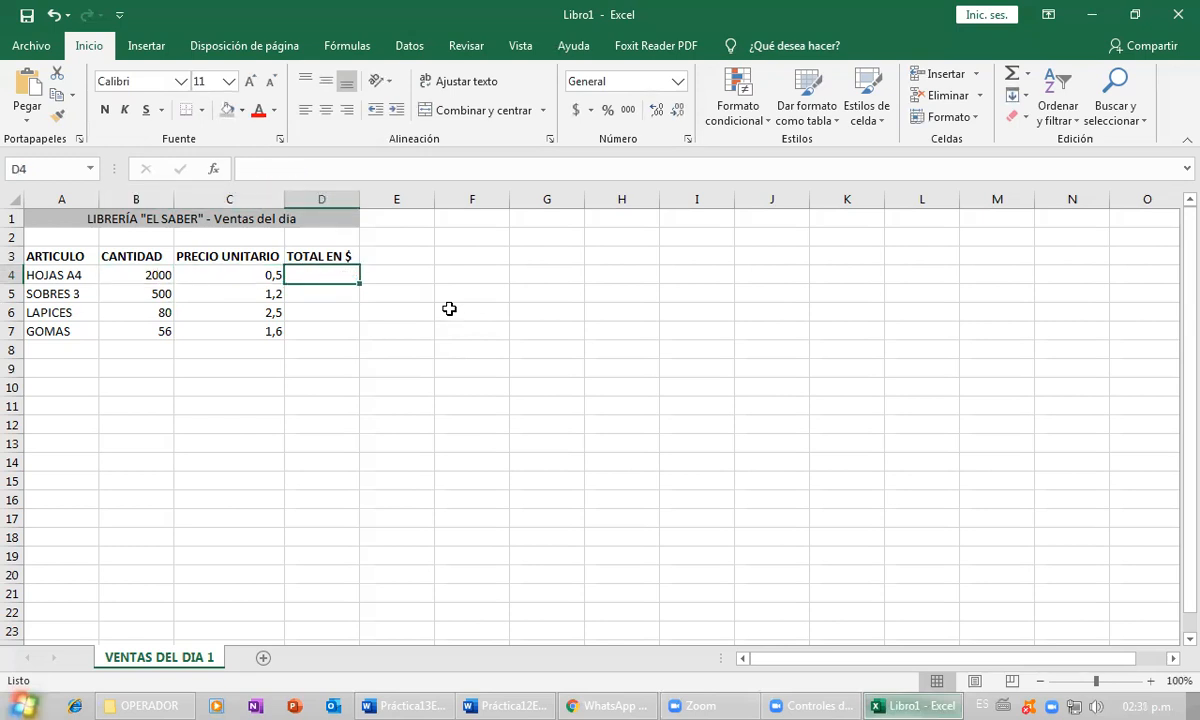
pyautogui.write('=')
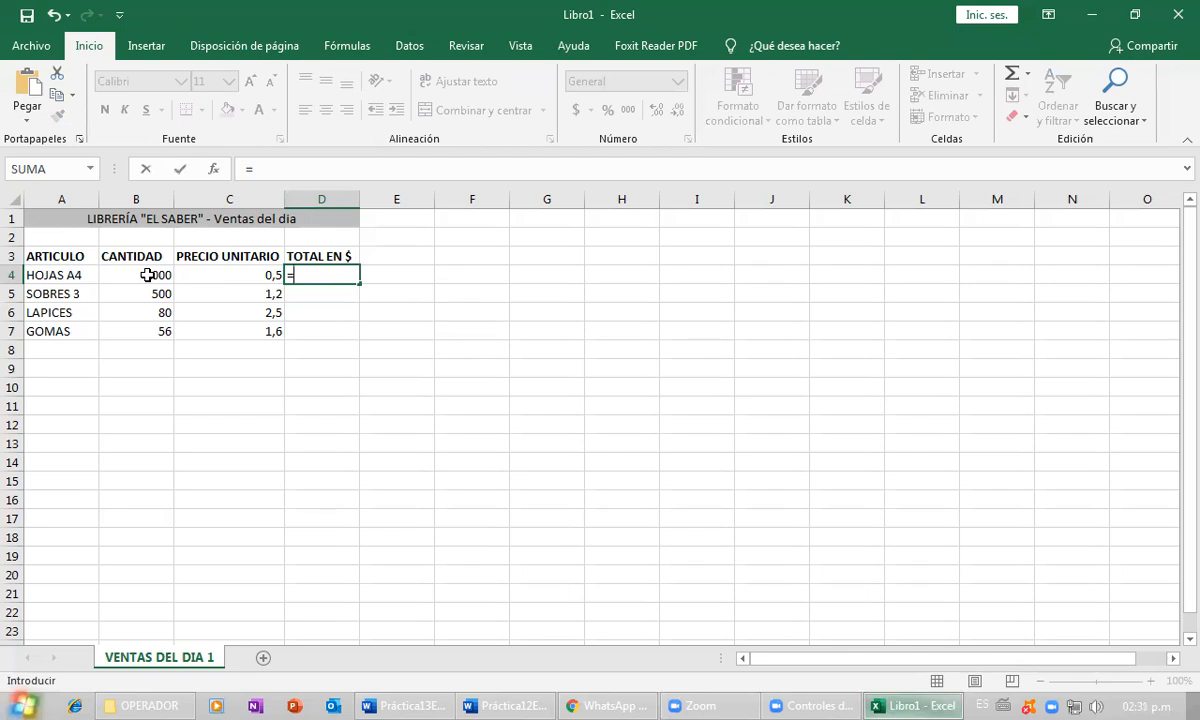
pyautogui.write('B')
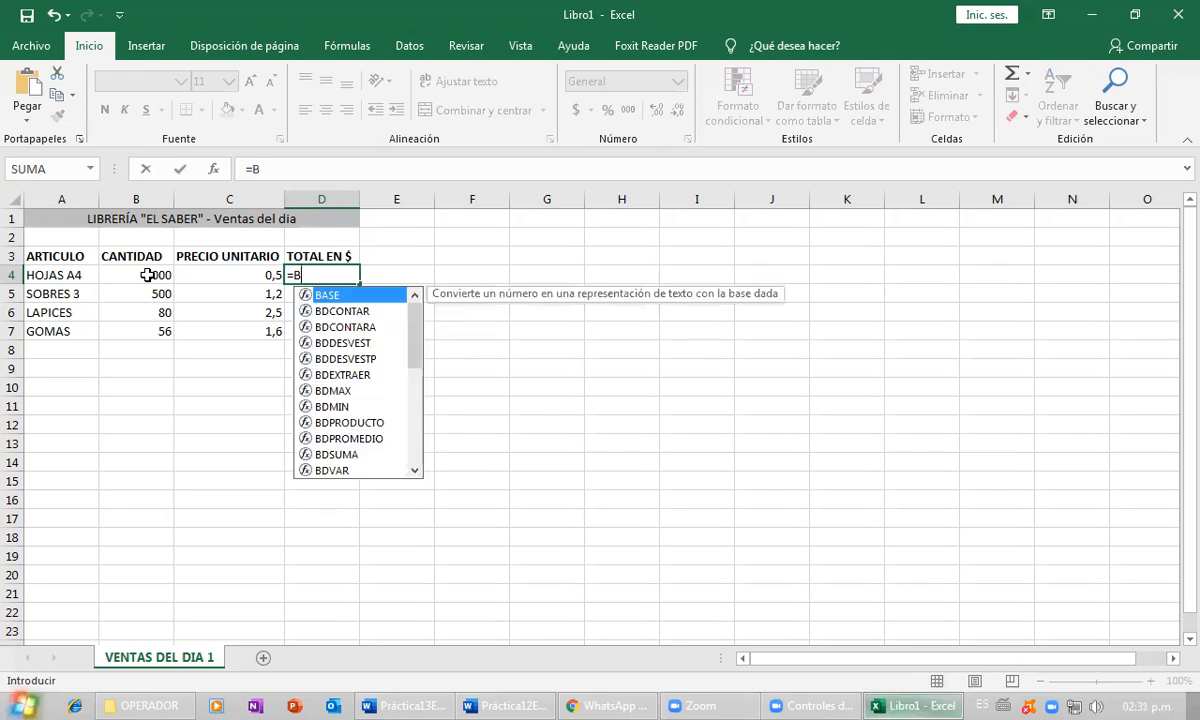
pyautogui.write('4*')
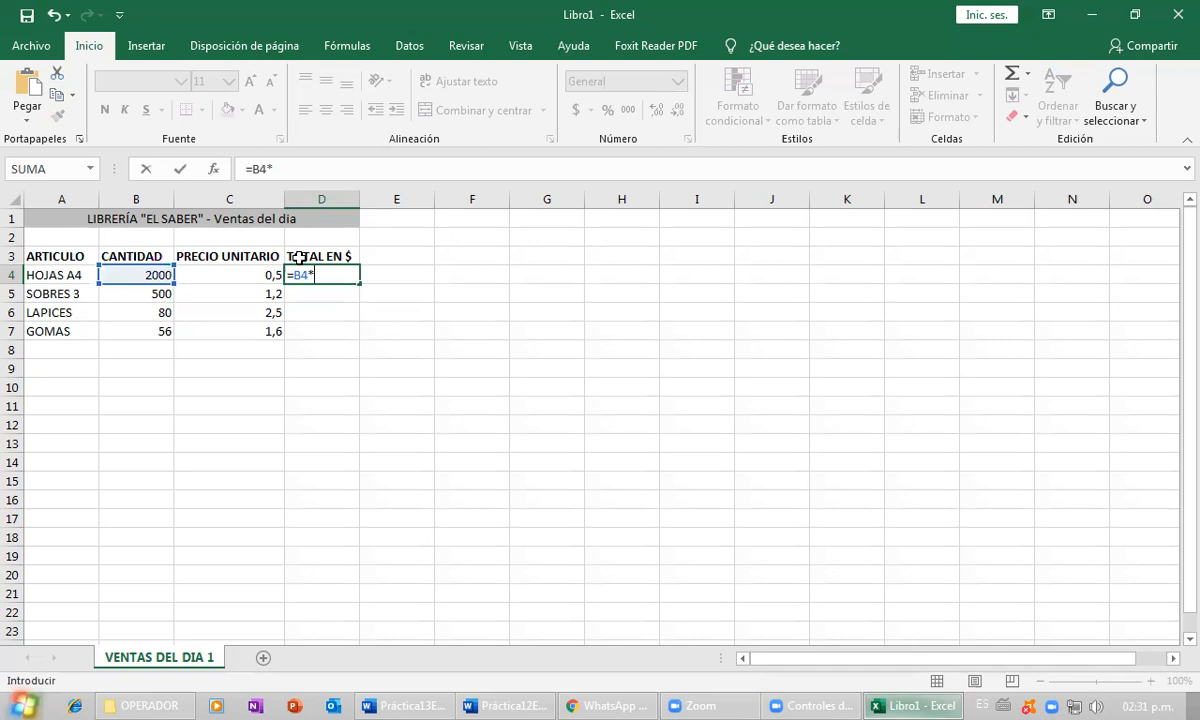
pyautogui.click(250, 273)
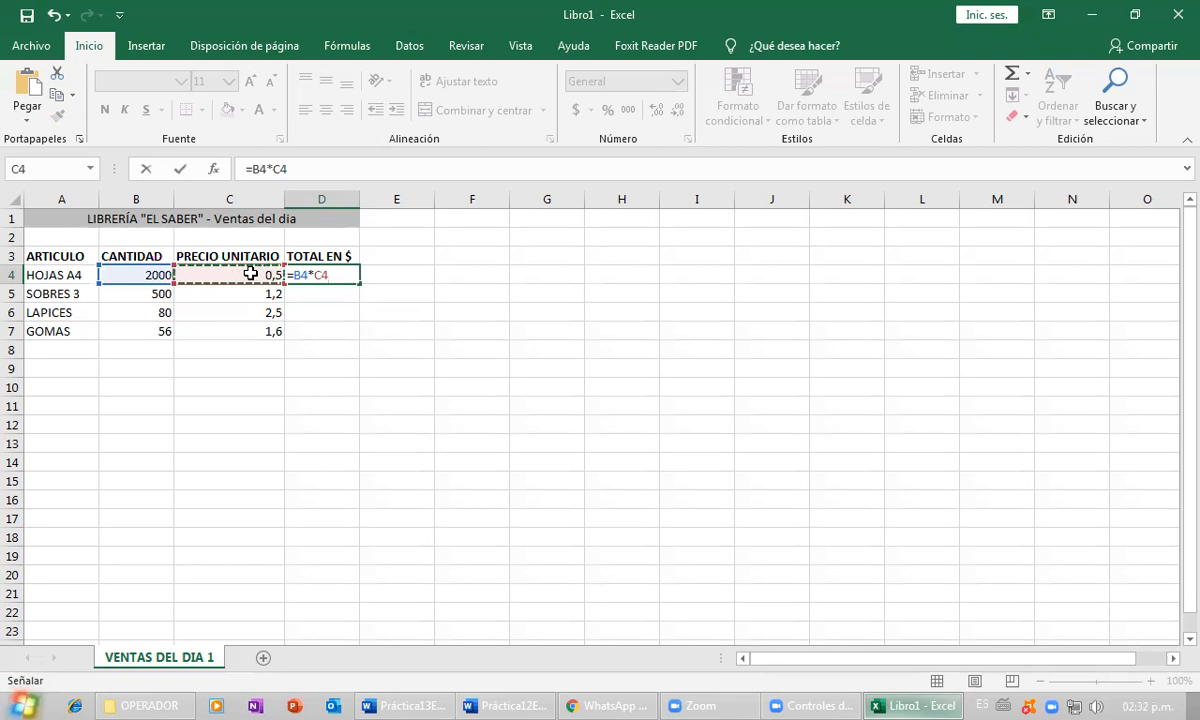
pyautogui.press('Return')
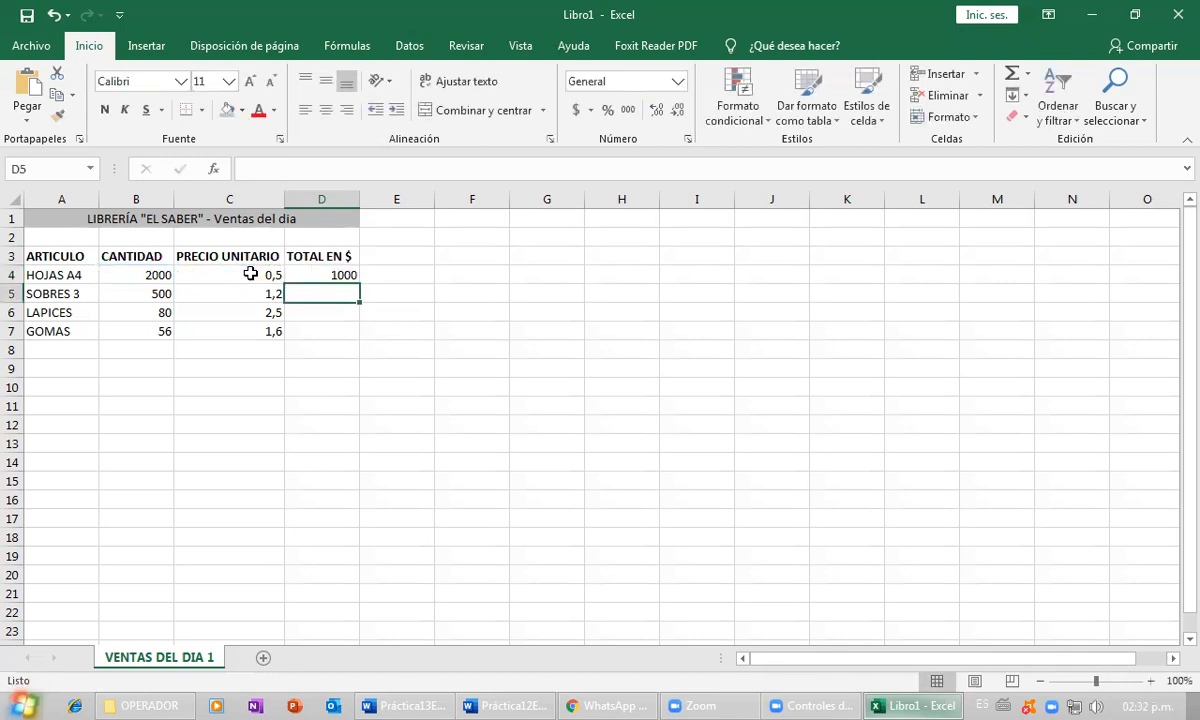
pyautogui.click(321, 272)
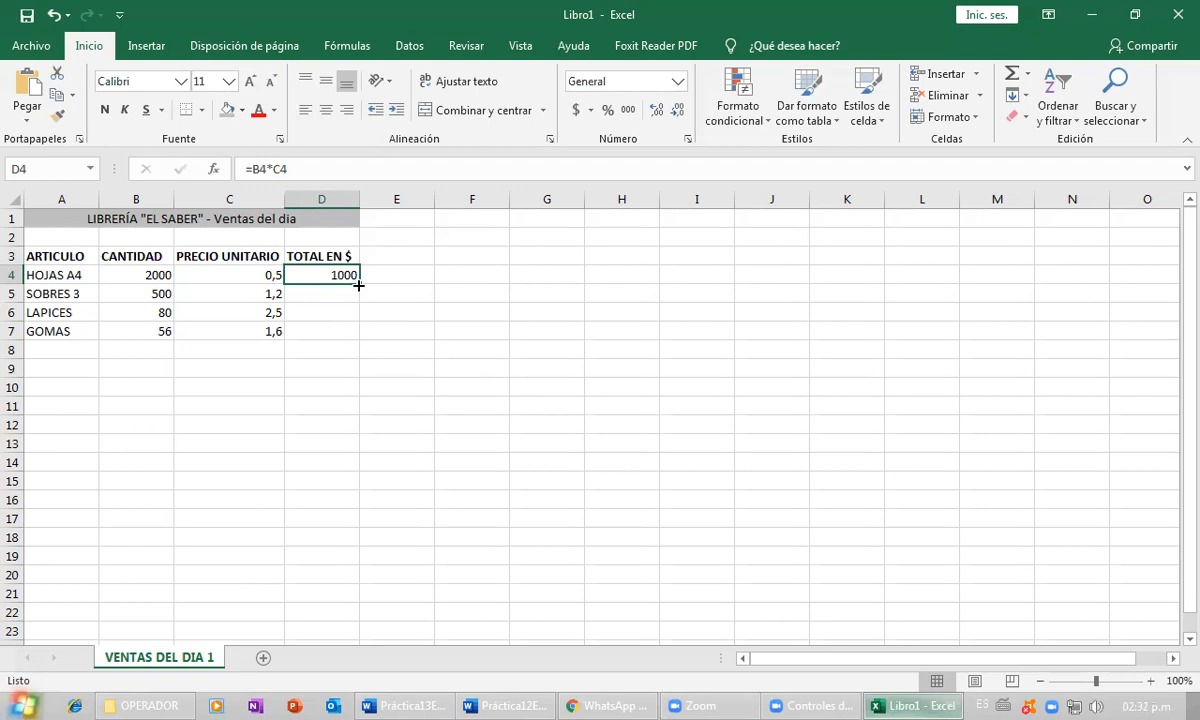
pyautogui.moveTo(358, 285); pyautogui.dragTo(357, 341)
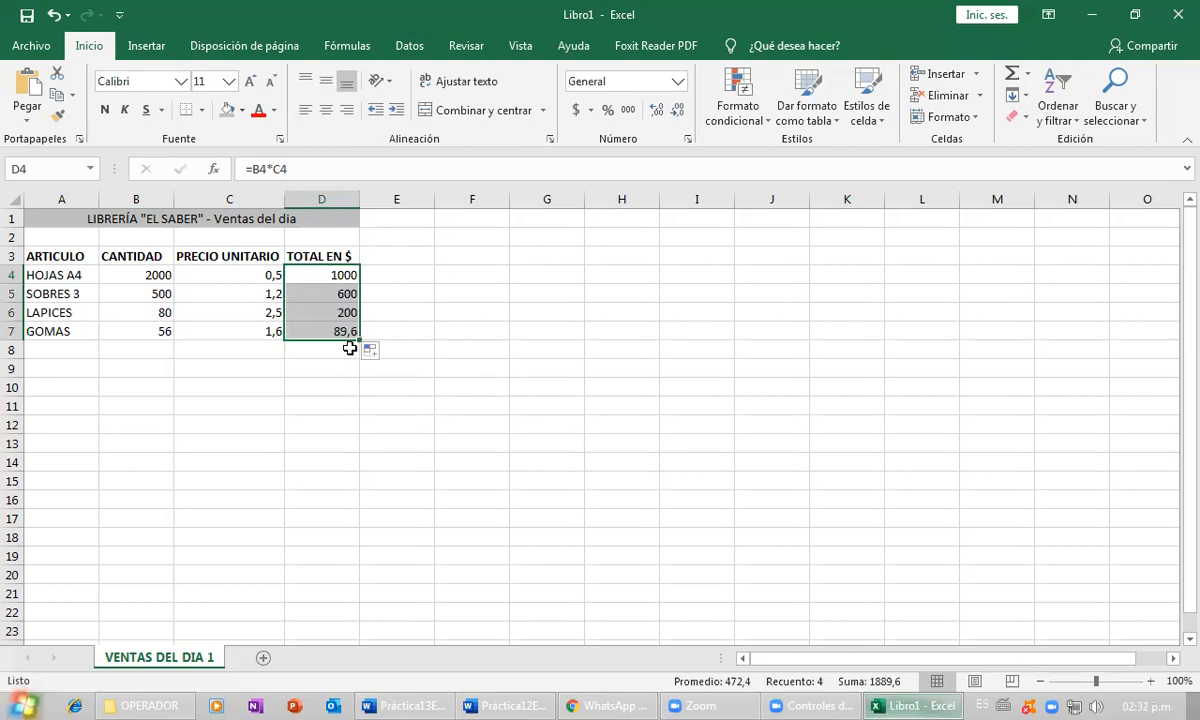
# - Extend the TOTAL EN $ formula down to D17, and clear the surplus cells D8:D17
pyautogui.moveTo(358, 341); pyautogui.dragTo(348, 519)
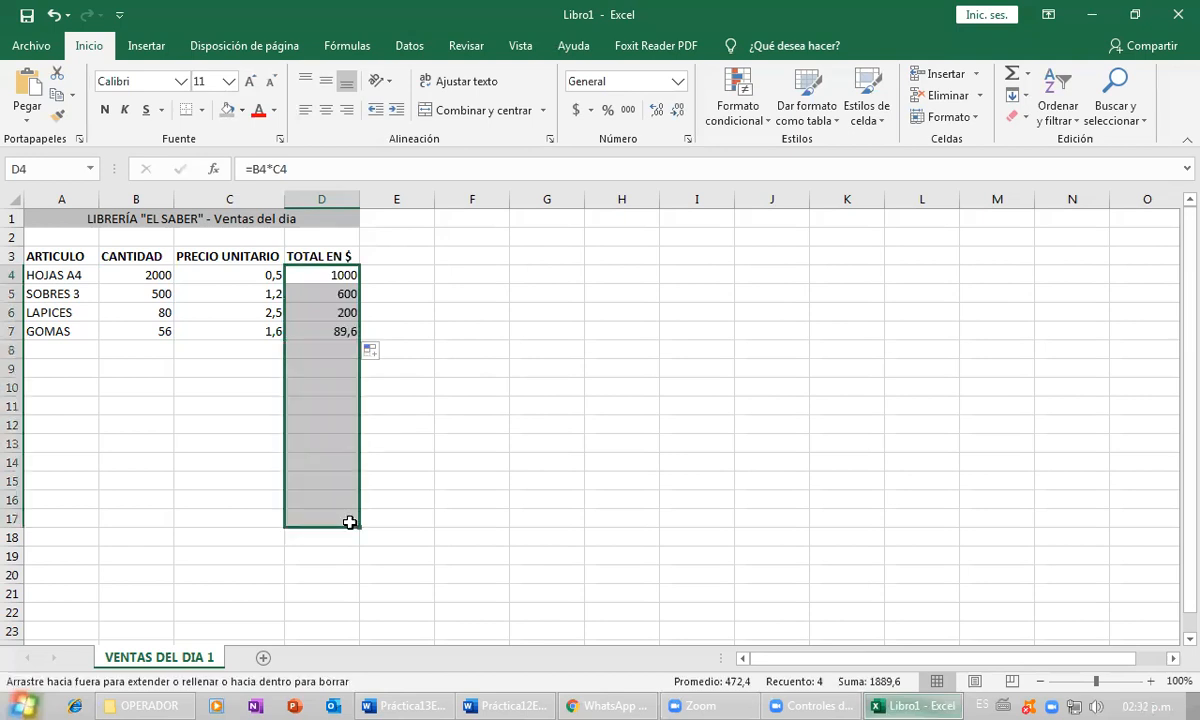
pyautogui.click(297, 386)
pyautogui.moveTo(80, 367); pyautogui.dragTo(200, 480)
pyautogui.moveTo(337, 348); pyautogui.dragTo(339, 510)
pyautogui.press('Delete')
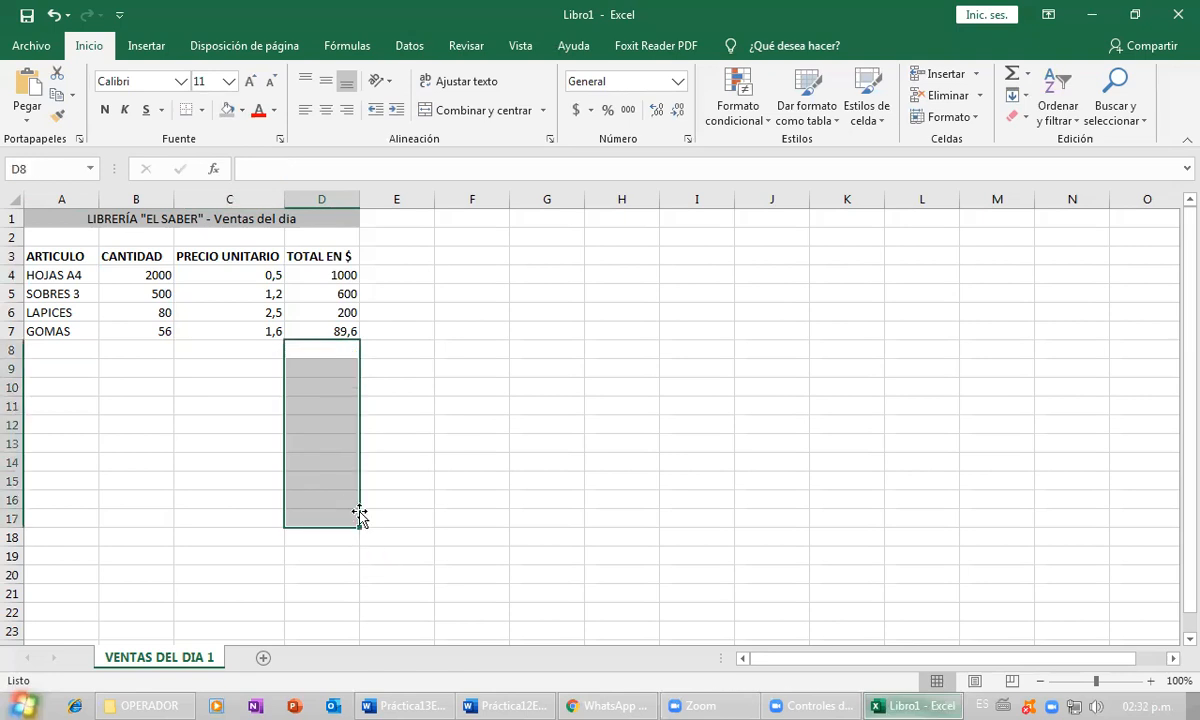
# - Check the general-total instruction in the Práctica12ExcelBásico Word document, return to the Excel workbook, and locate the cells for it in row 8
pyautogui.click(423, 476)
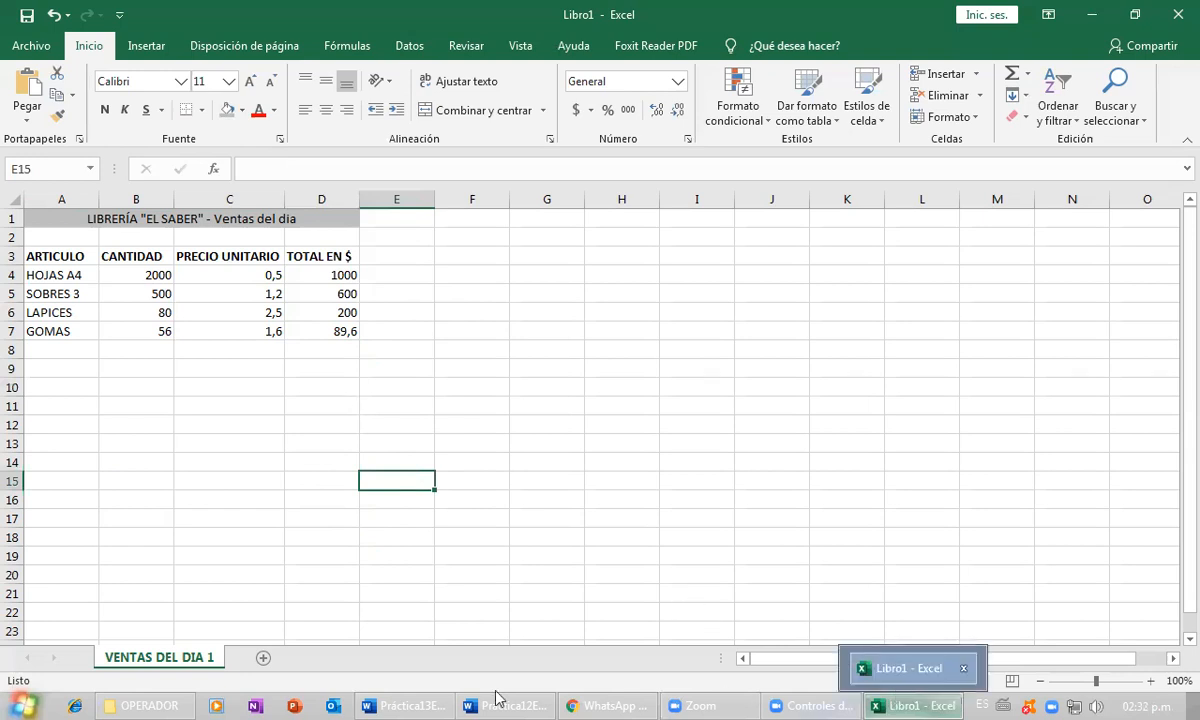
pyautogui.moveTo(487, 694)
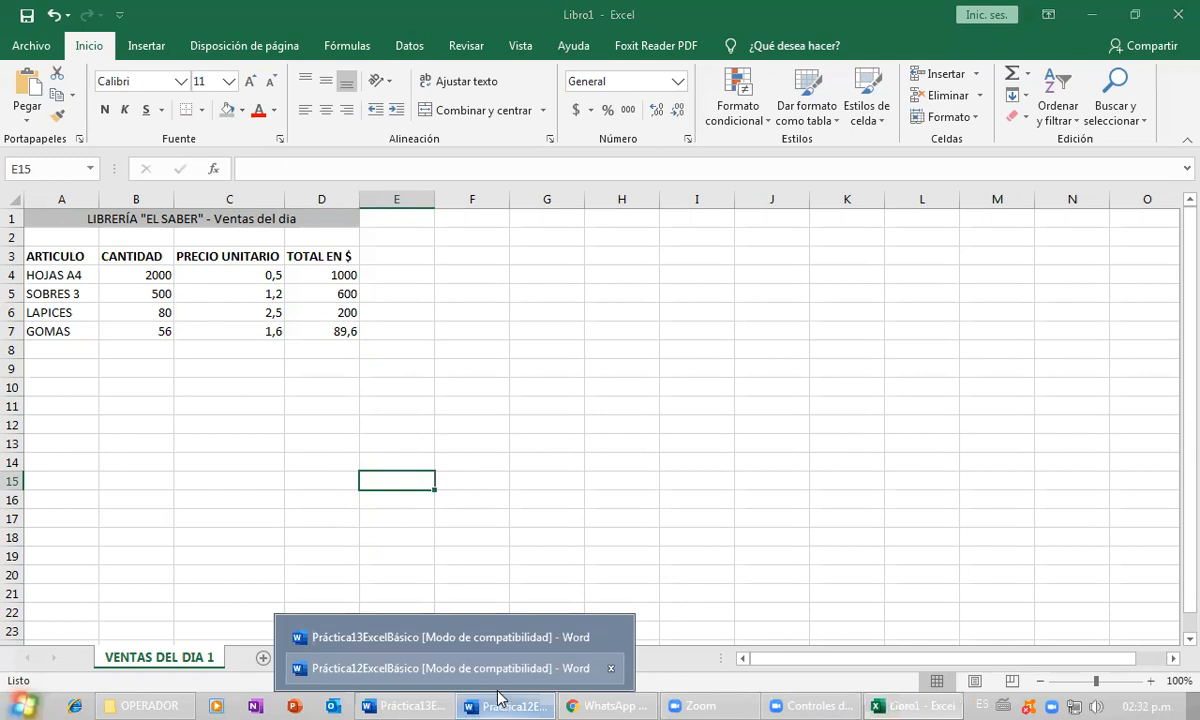
pyautogui.click(498, 697)
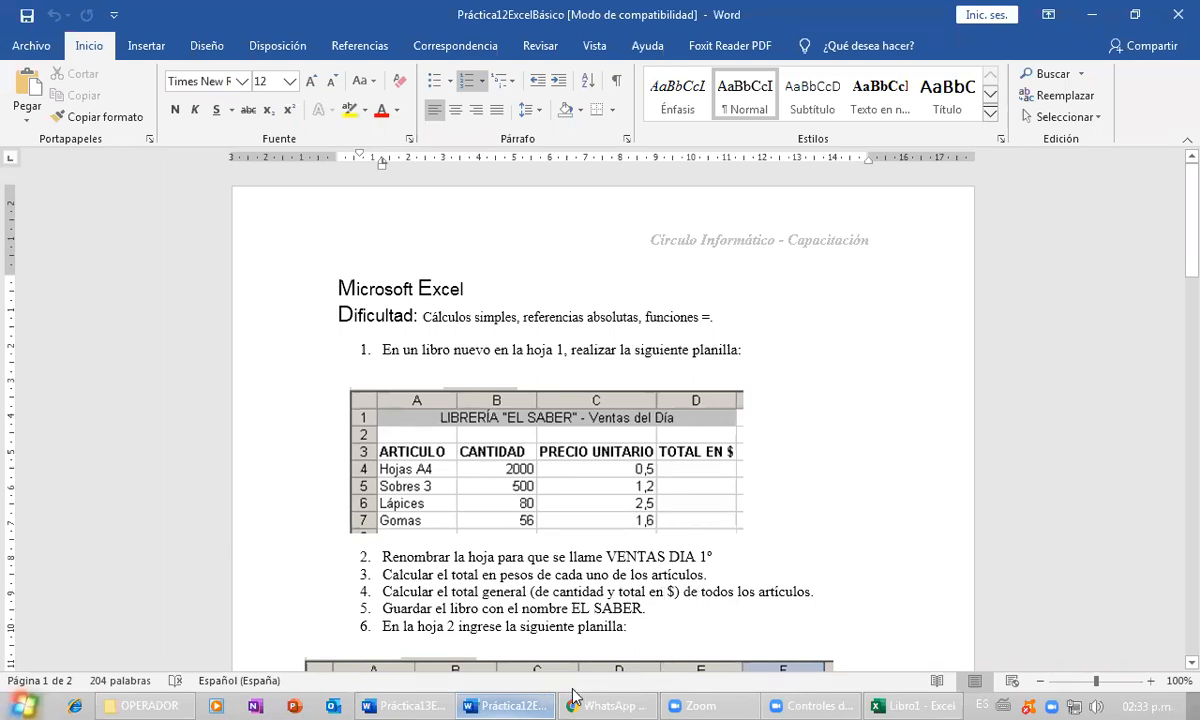
pyautogui.click(878, 705)
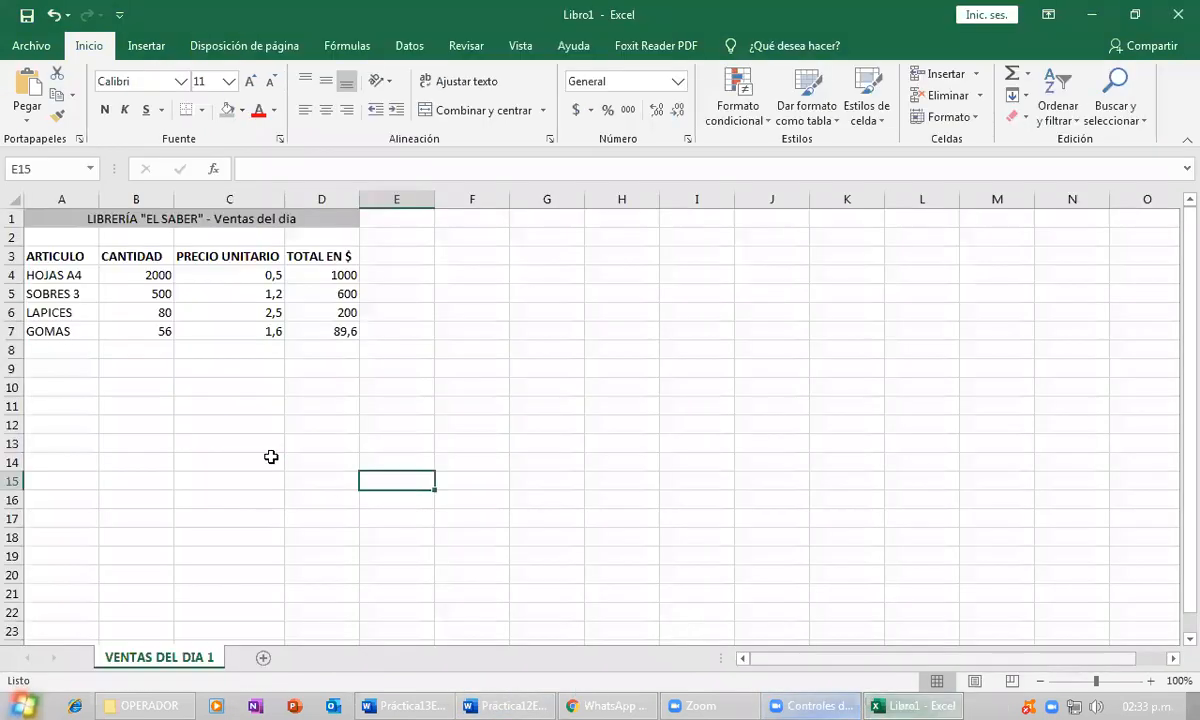
pyautogui.click(76, 350)
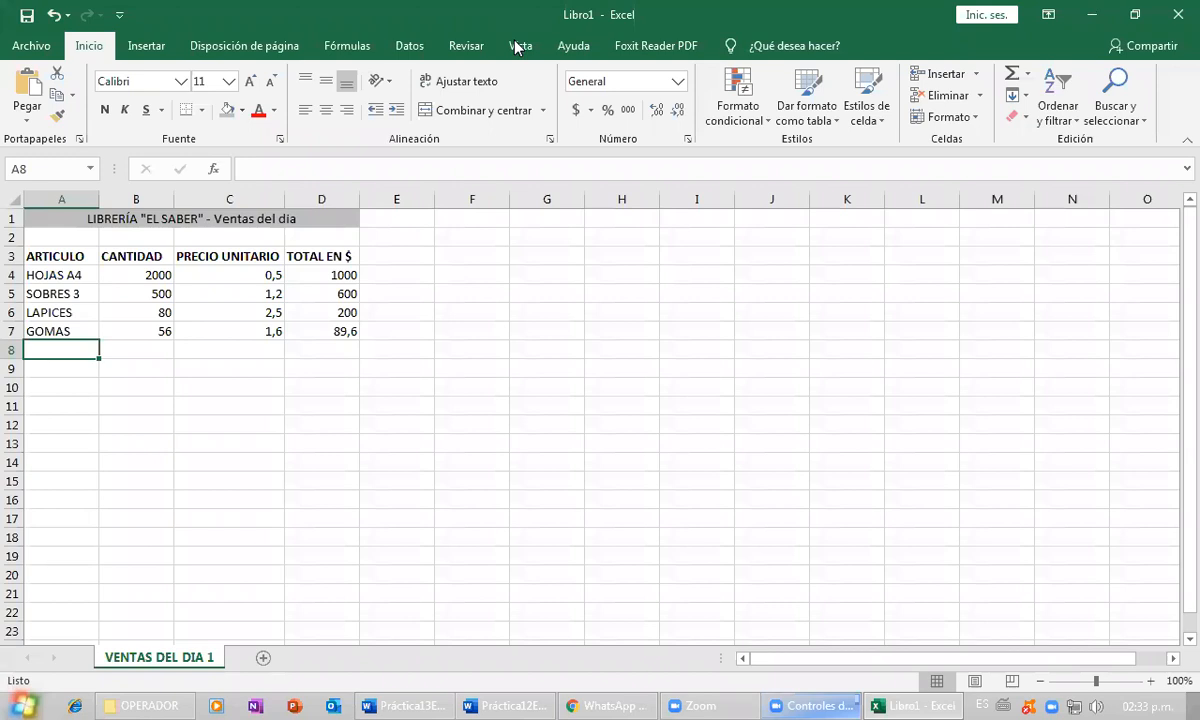
pyautogui.click(153, 346)
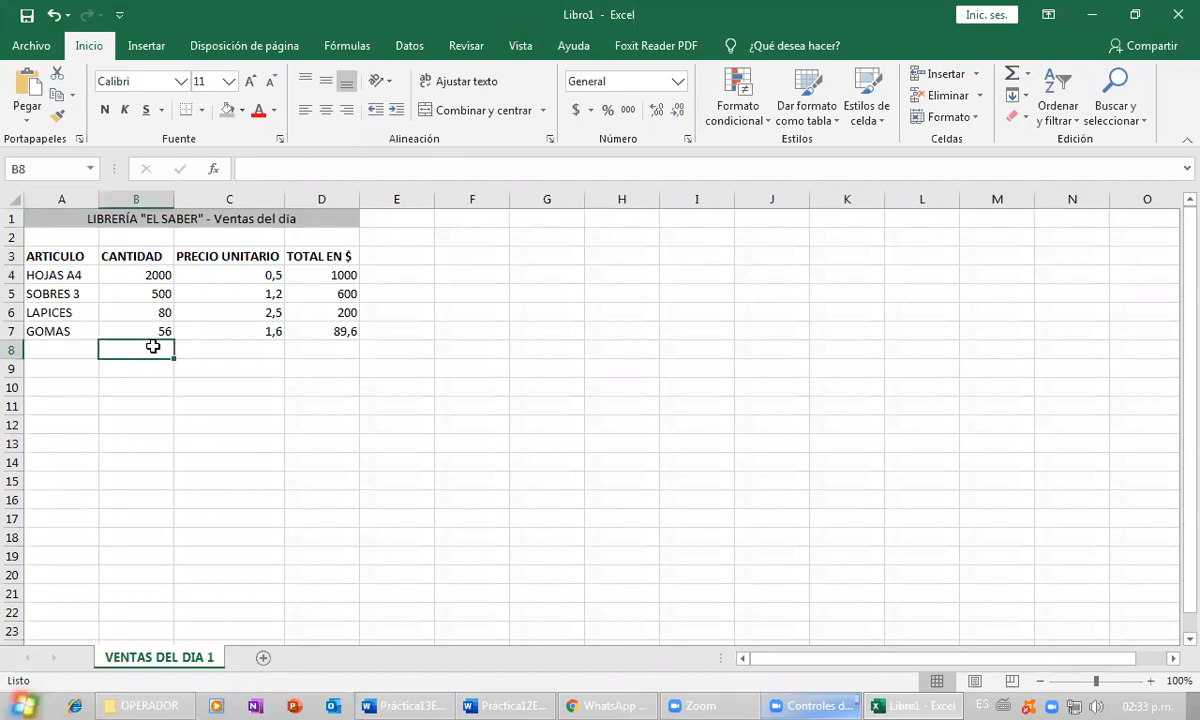
pyautogui.click(323, 349)
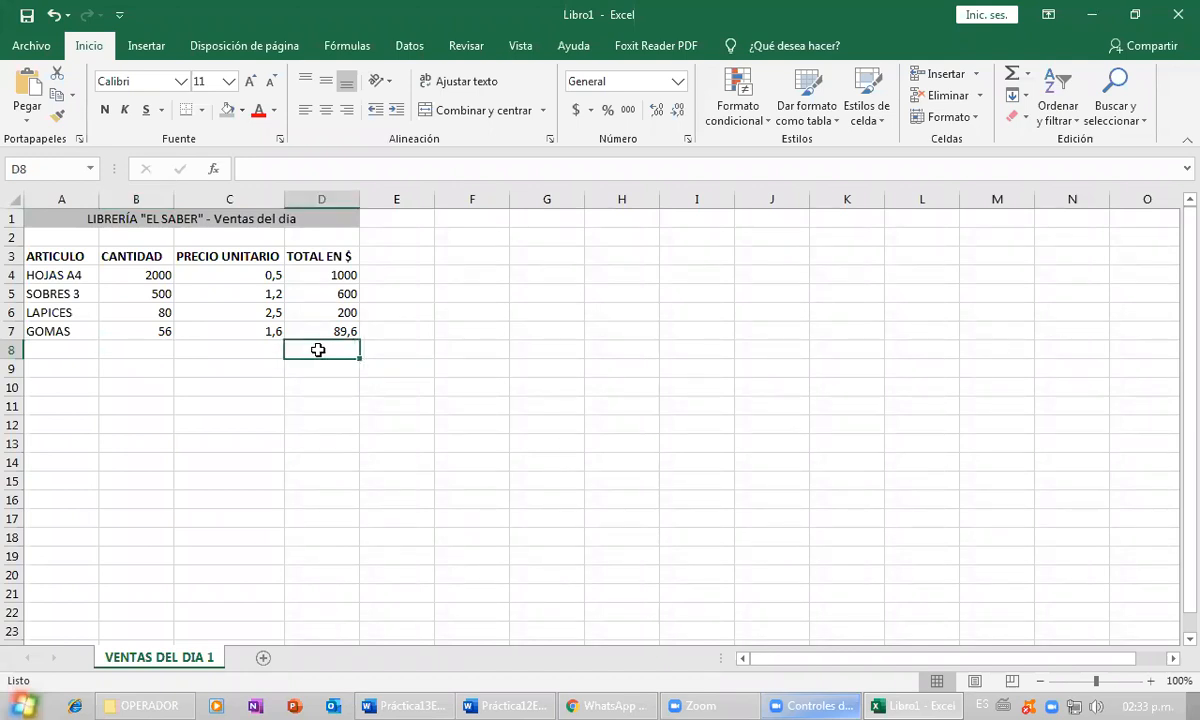
# - Enter the label TOTALES in A8, below the last article
pyautogui.click(78, 351)
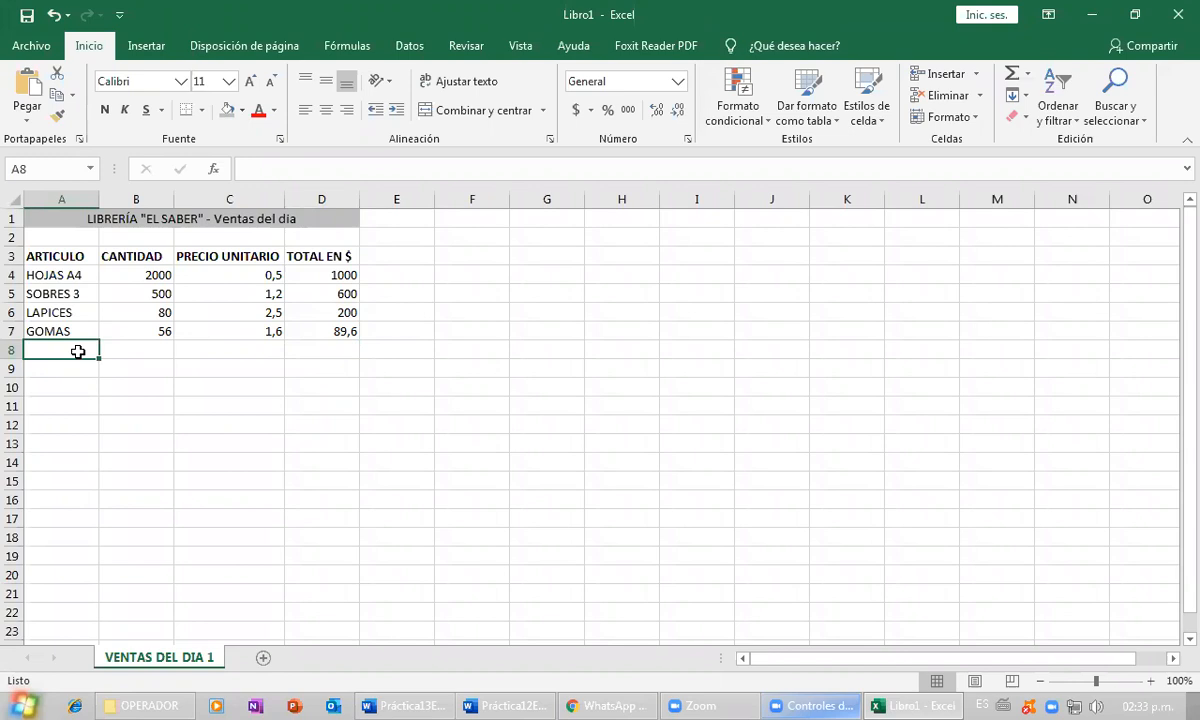
pyautogui.write('T')
pyautogui.press('BackSpace')
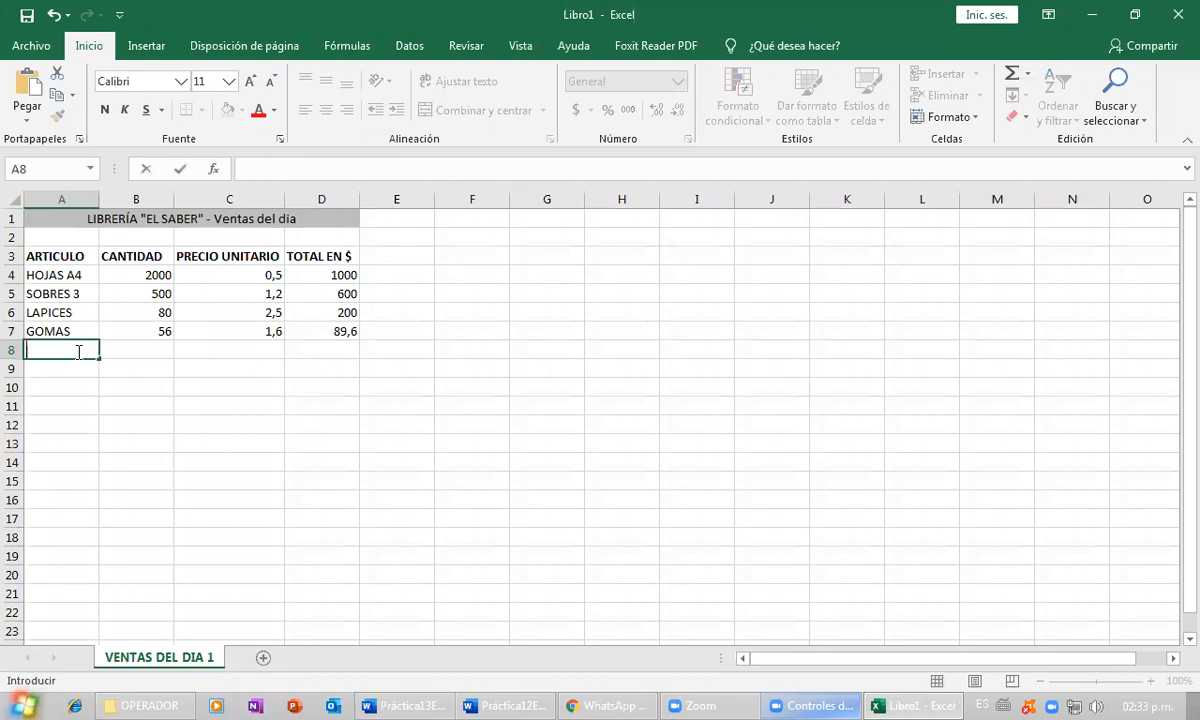
pyautogui.write('TOTALES')
pyautogui.press('Return')
# - Make the totals row A8:D8 bold
pyautogui.click(77, 351)
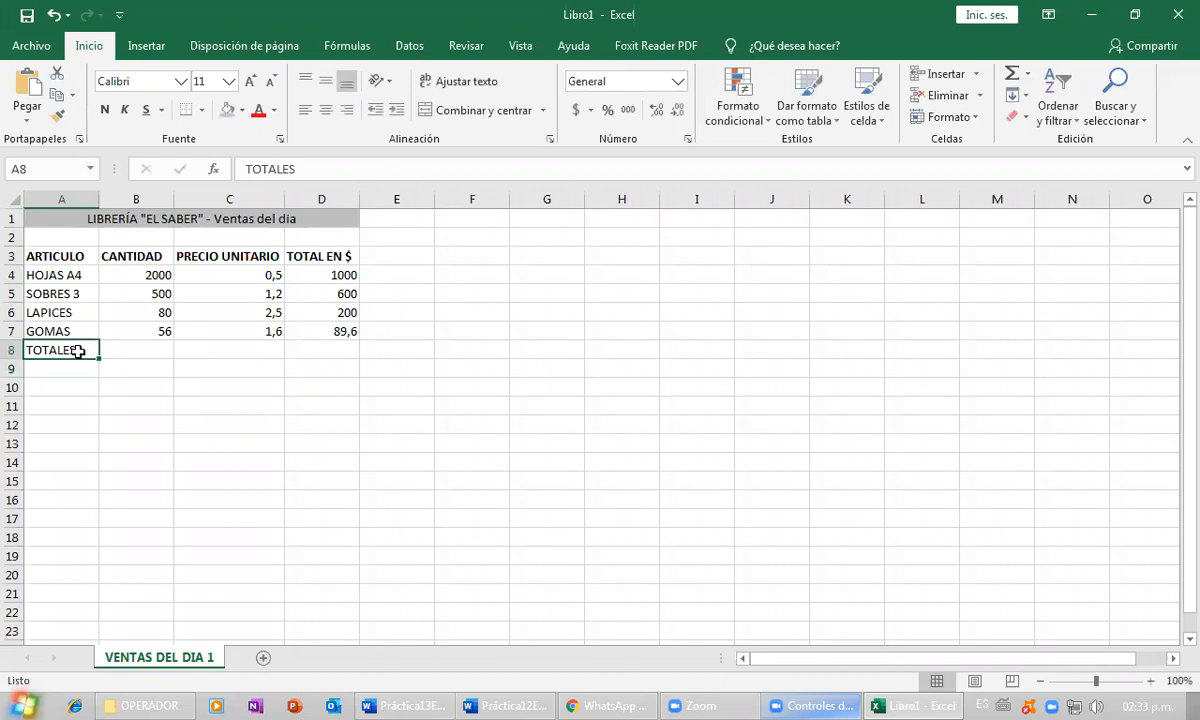
pyautogui.hotkey('shift', 'Right')
pyautogui.hotkey('shift', 'Right')
pyautogui.hotkey('shift', 'Right')
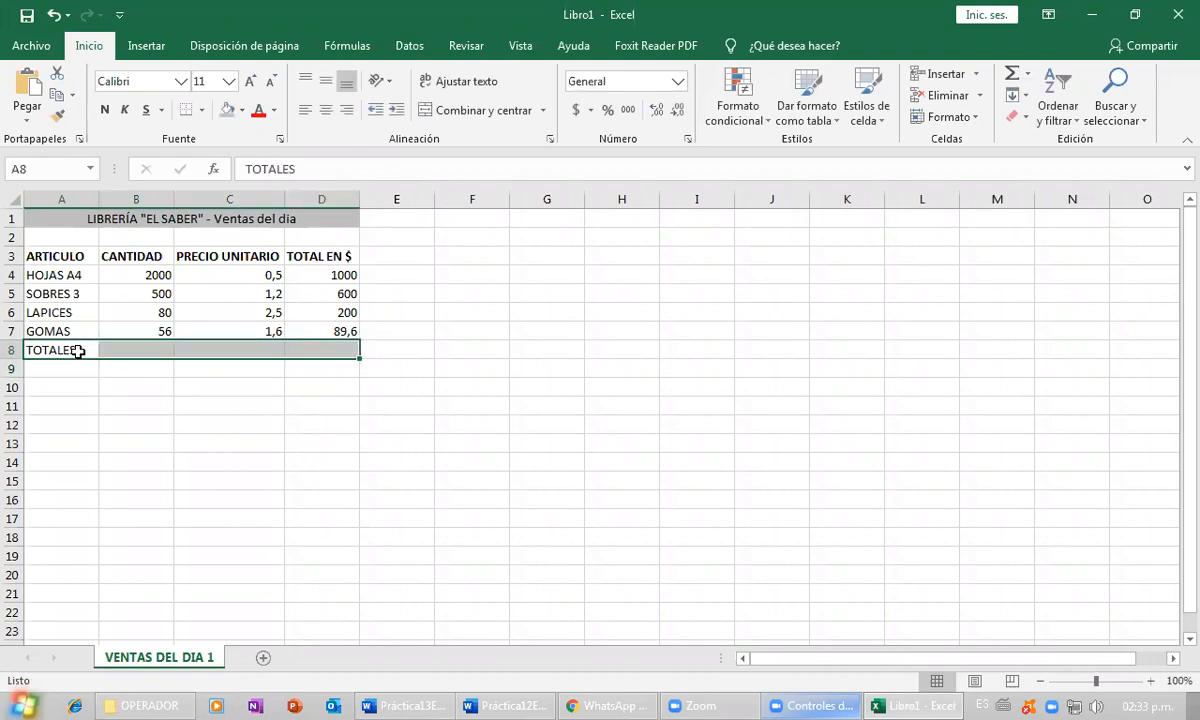
pyautogui.click(105, 110)
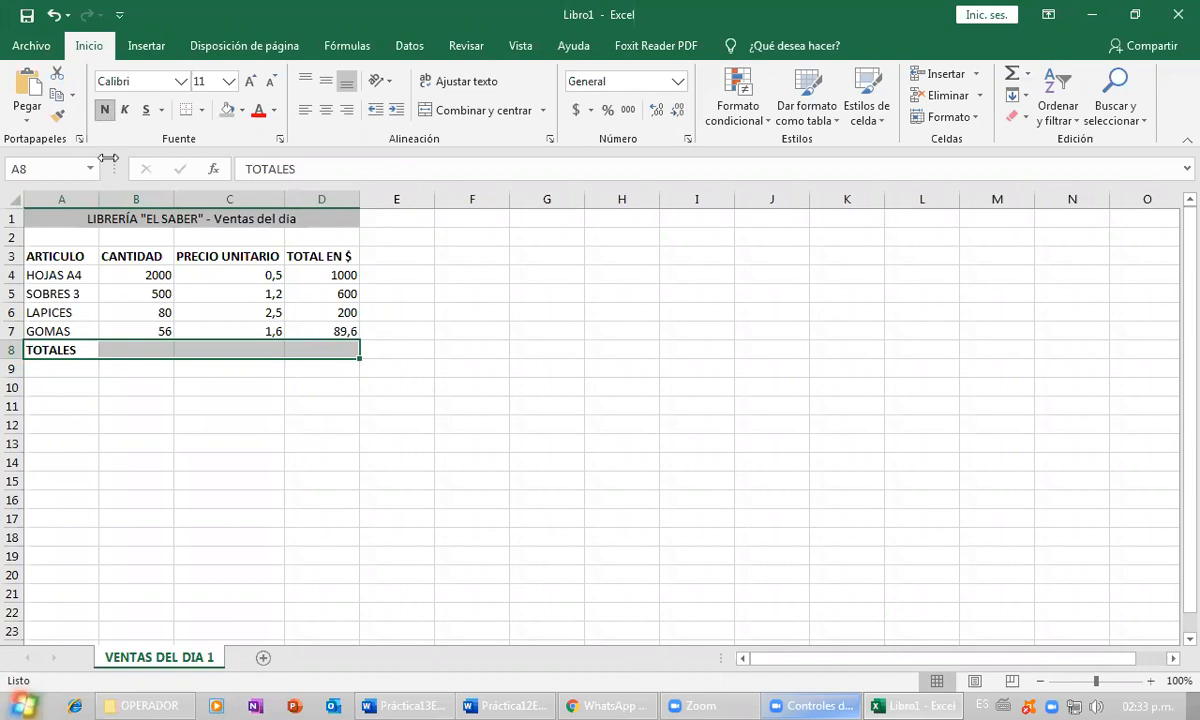
pyautogui.click(116, 404)
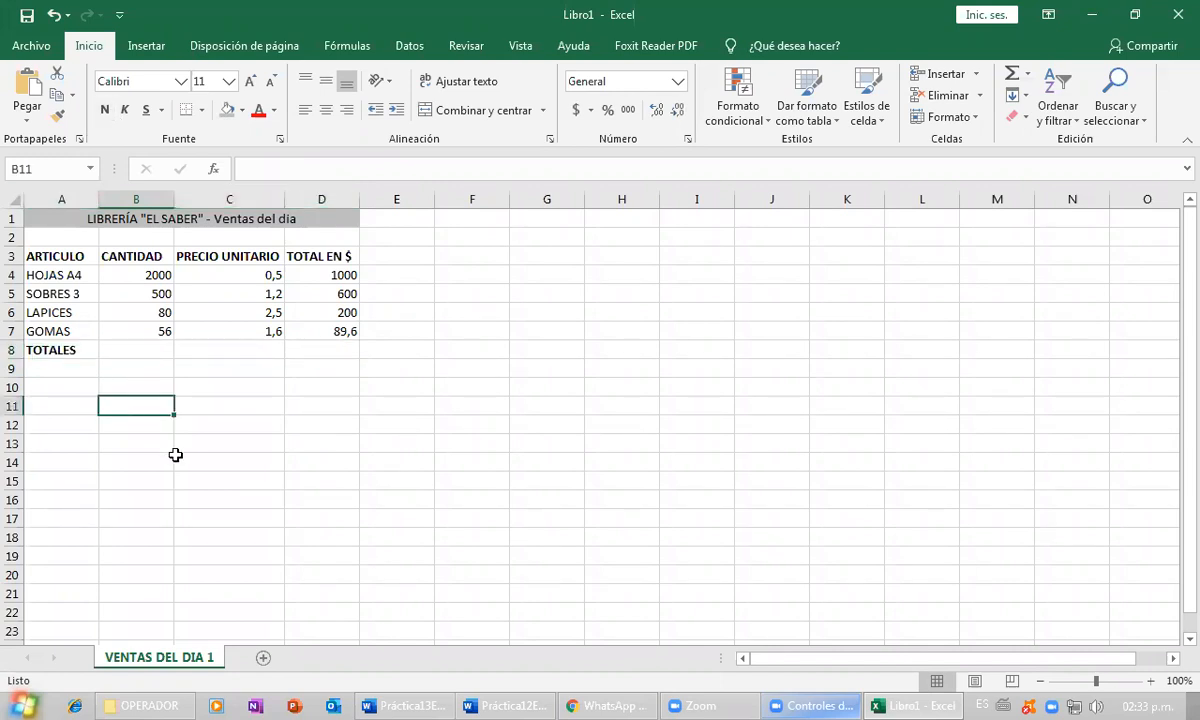
# - Total the CANTIDAD column in B8 by adding its cells one by one with =B4+B5+B6+B7
pyautogui.click(157, 350)
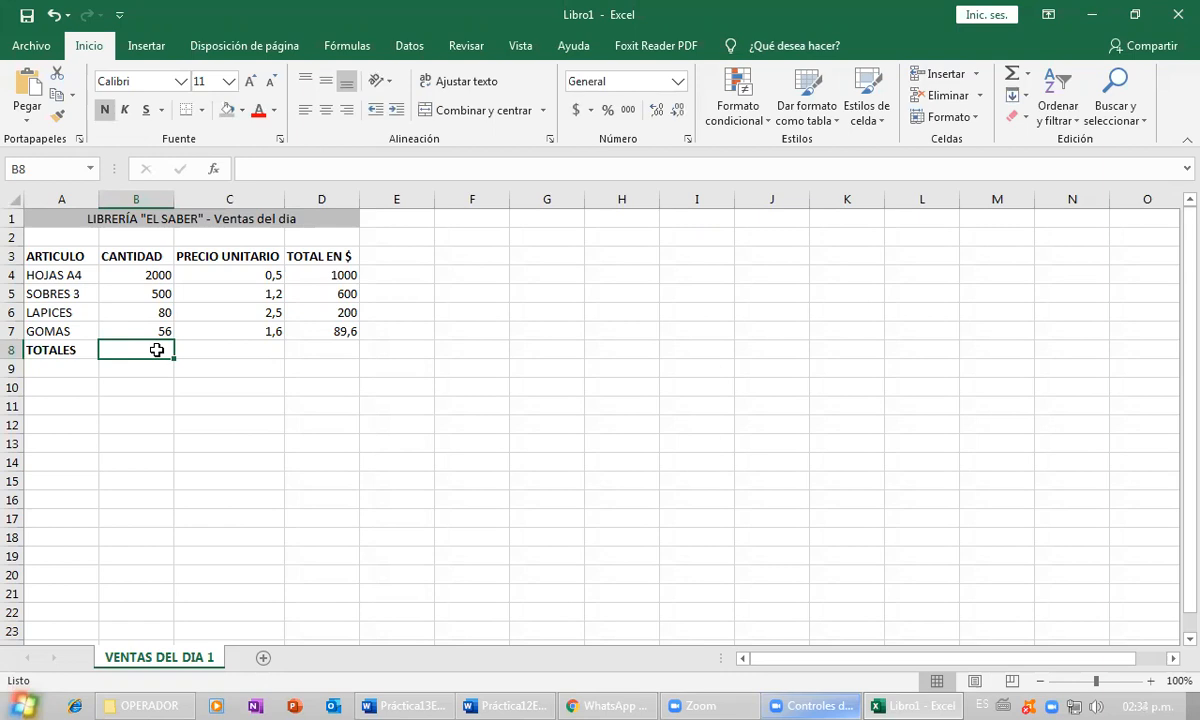
pyautogui.write('=')
pyautogui.press('Up')
pyautogui.press('Up')
pyautogui.press('Up')
pyautogui.press('Up')
pyautogui.write('+')
pyautogui.press('Up')
pyautogui.press('Up')
pyautogui.press('Up')
pyautogui.write('+')
pyautogui.press('Up')
pyautogui.press('Up')
pyautogui.write('+')
pyautogui.press('Up')
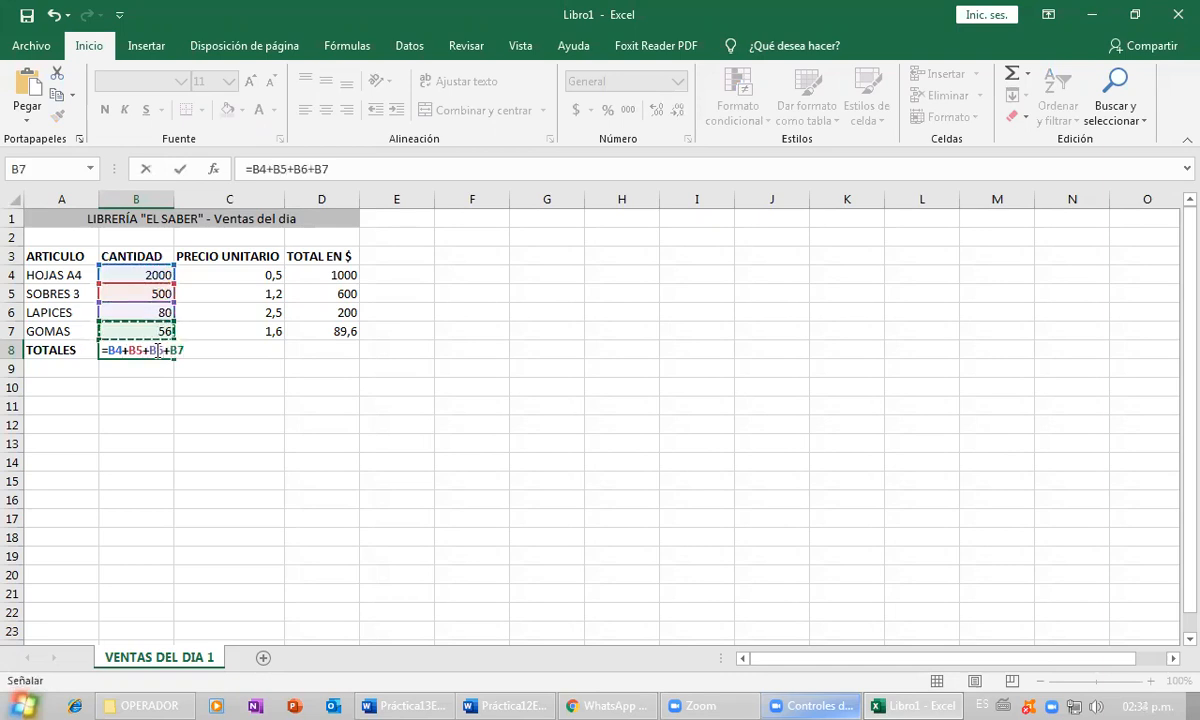
pyautogui.press('Return')
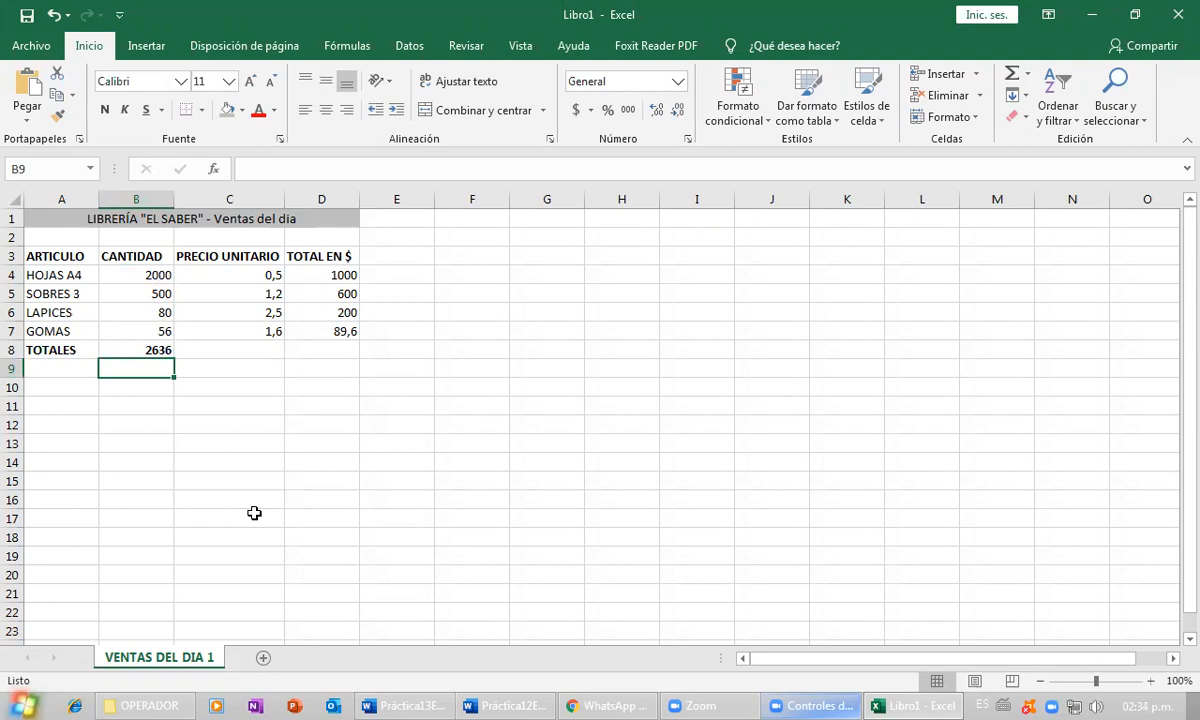
# - Total the TOTAL EN $ column in D8 with the function =SUMA(D4:D7)
pyautogui.click(333, 351)
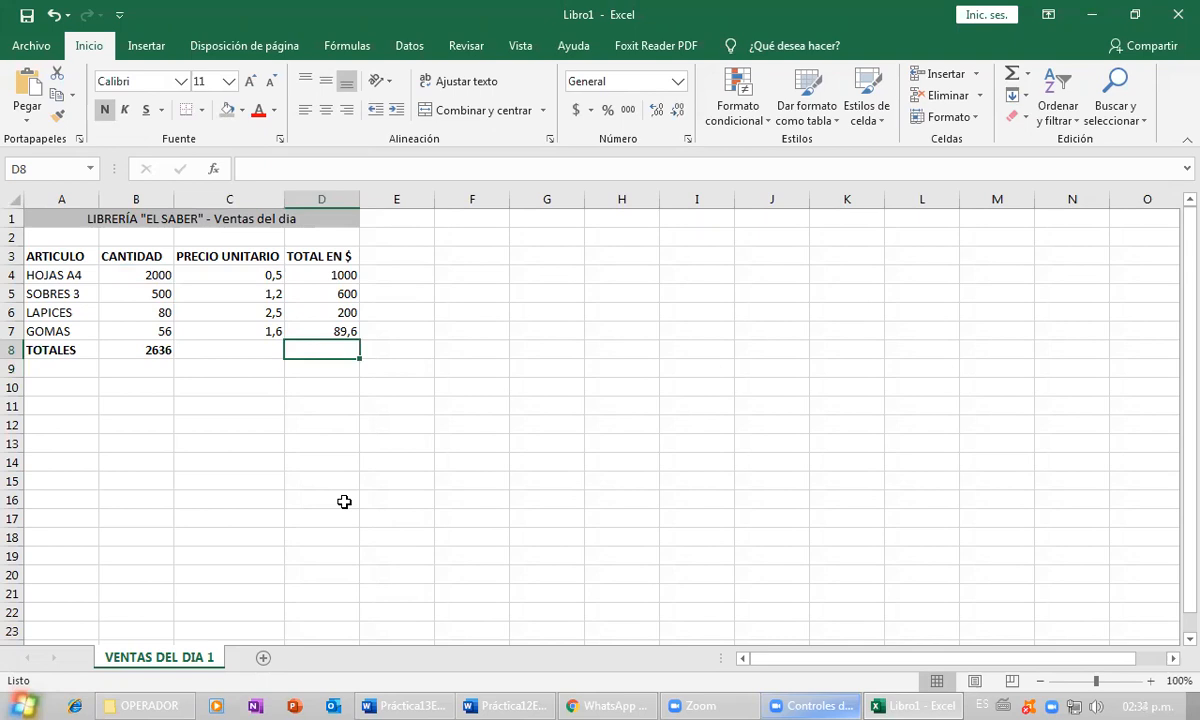
pyautogui.write('=')
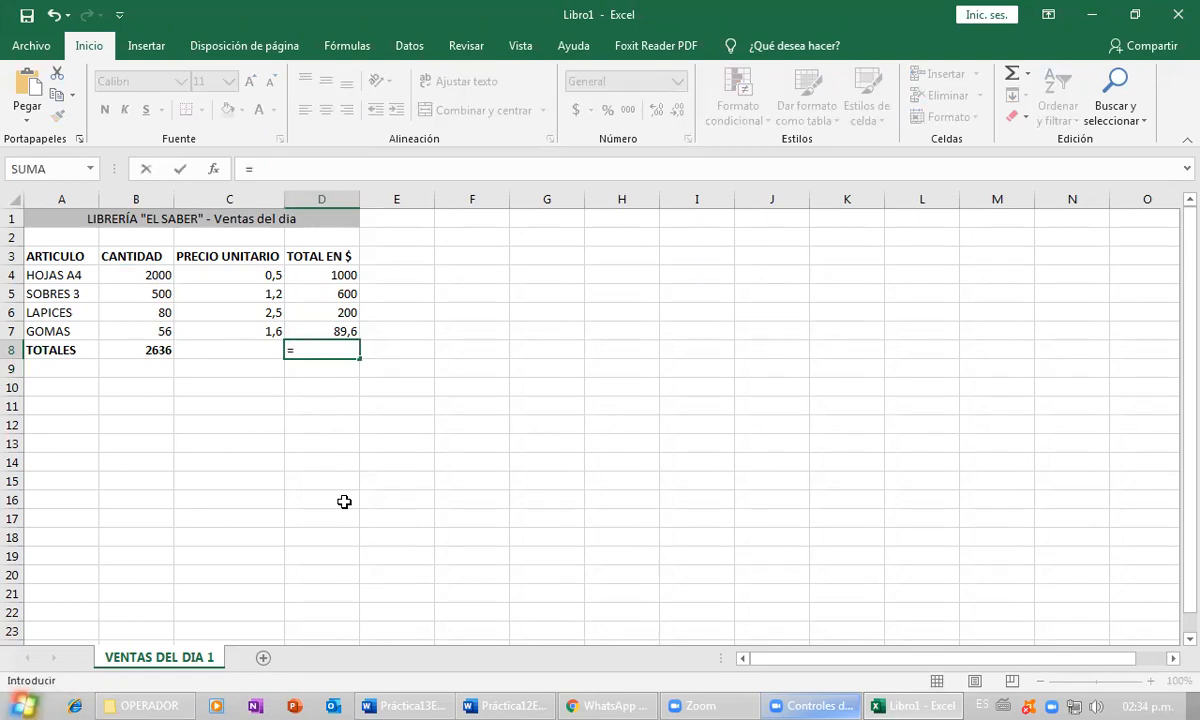
pyautogui.write('SUMA')
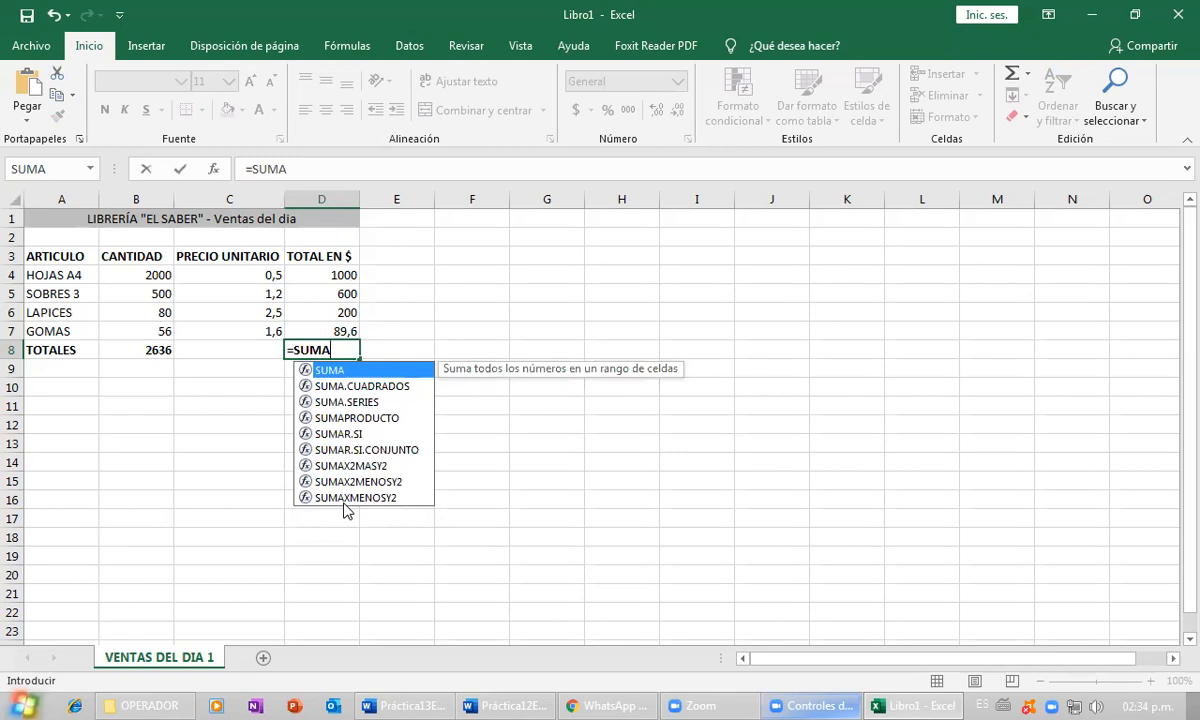
pyautogui.write('(')
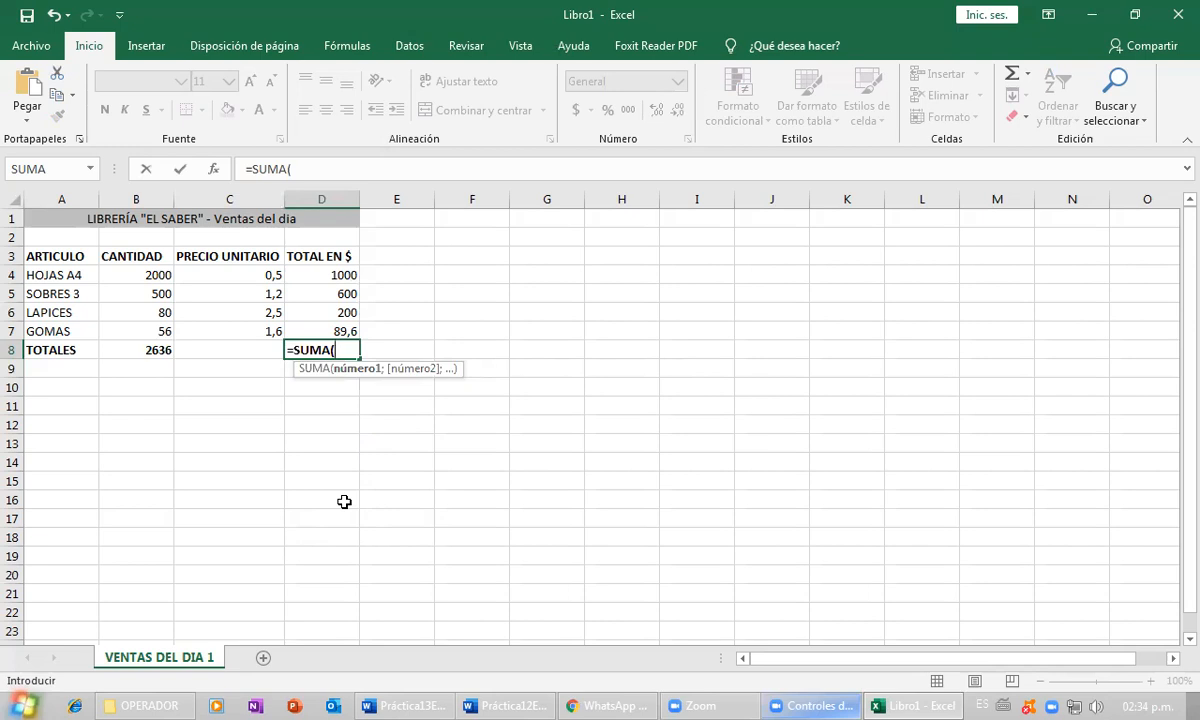
pyautogui.write('D4')
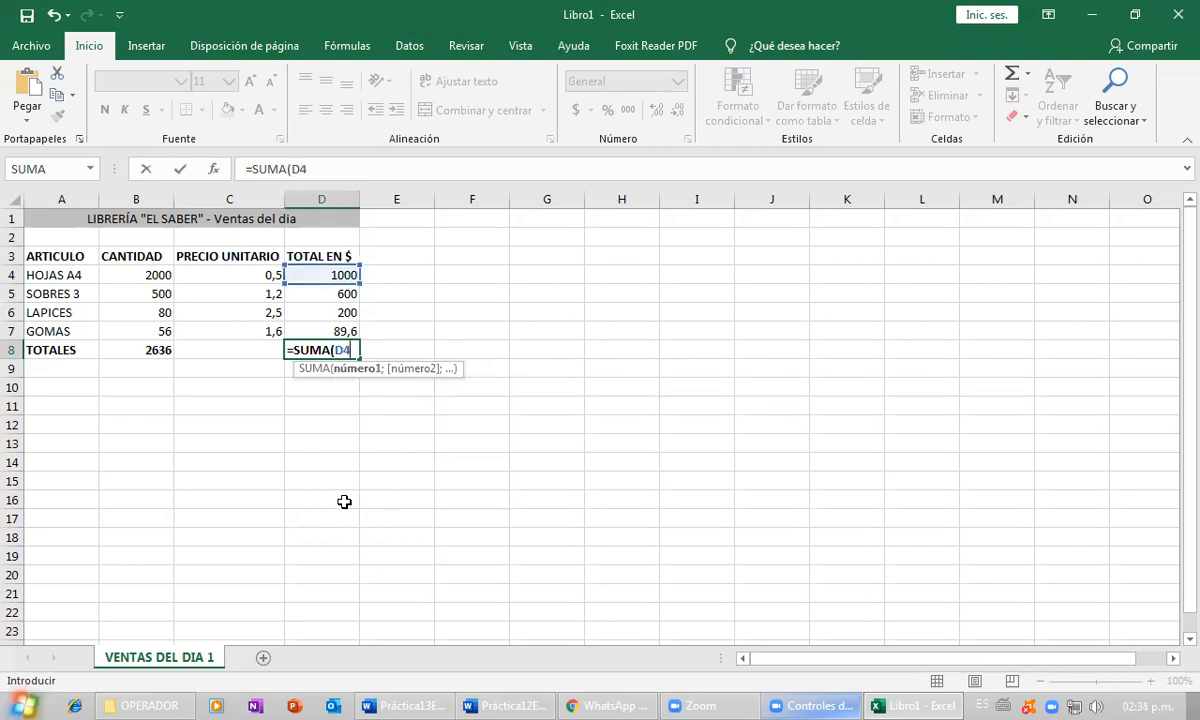
pyautogui.write(':D')
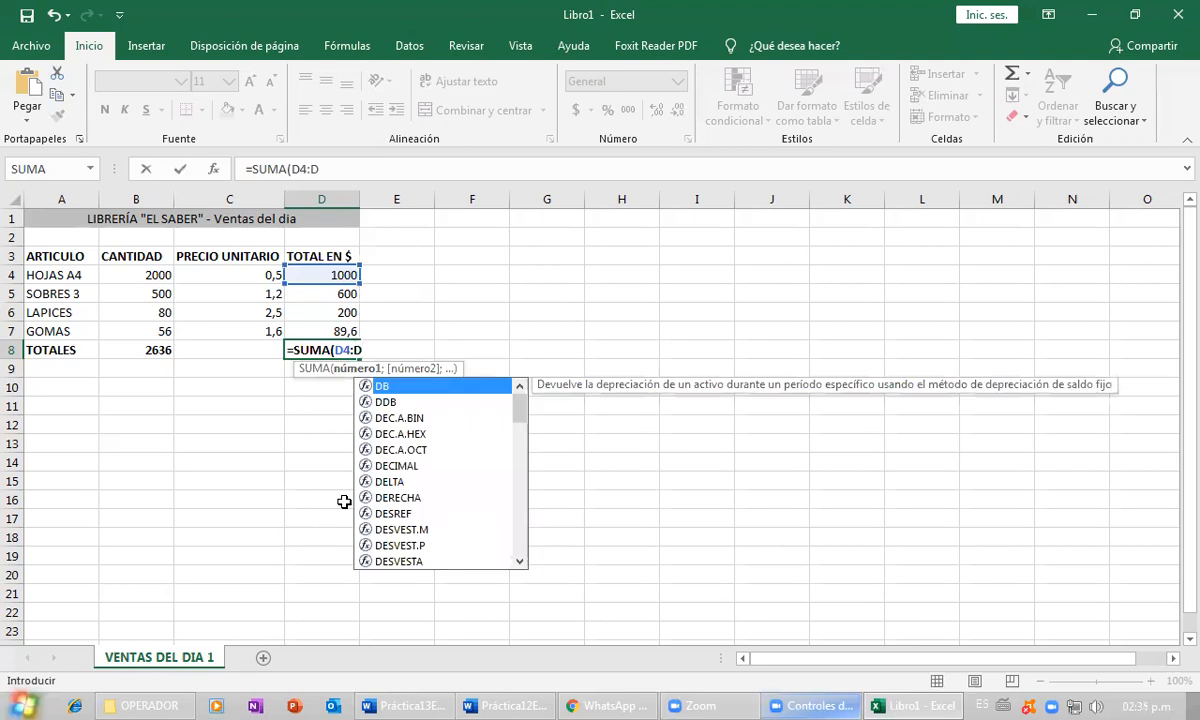
pyautogui.write('7')
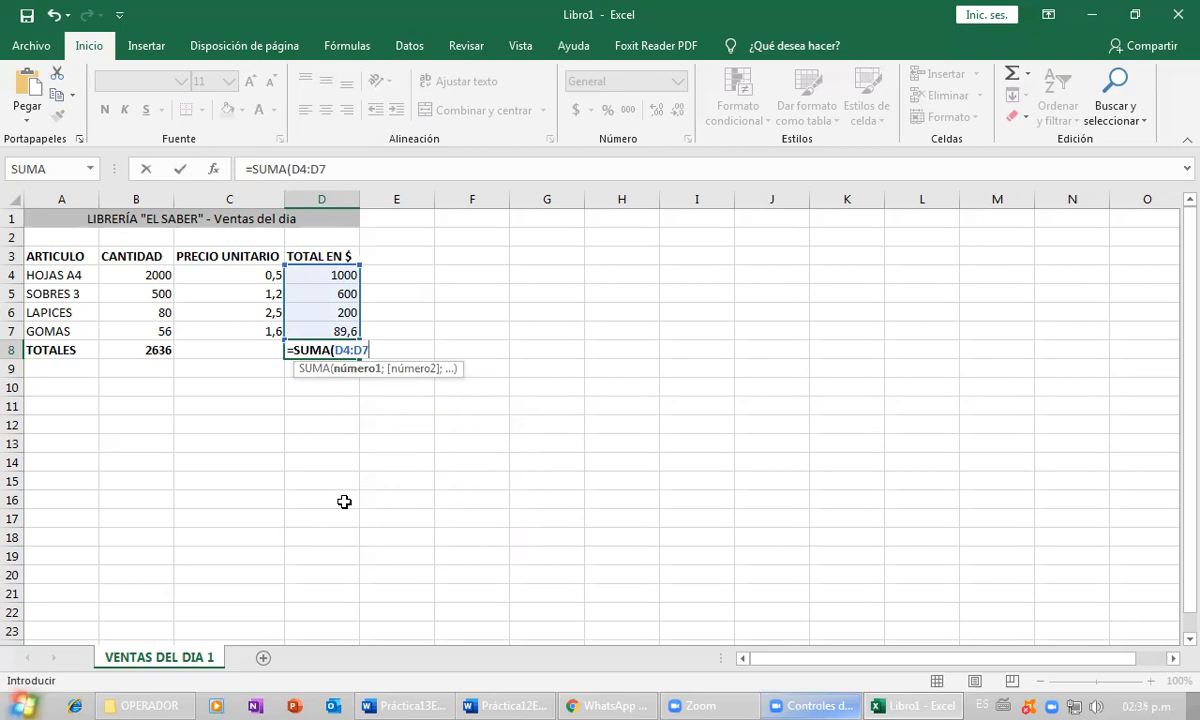
pyautogui.write(')')
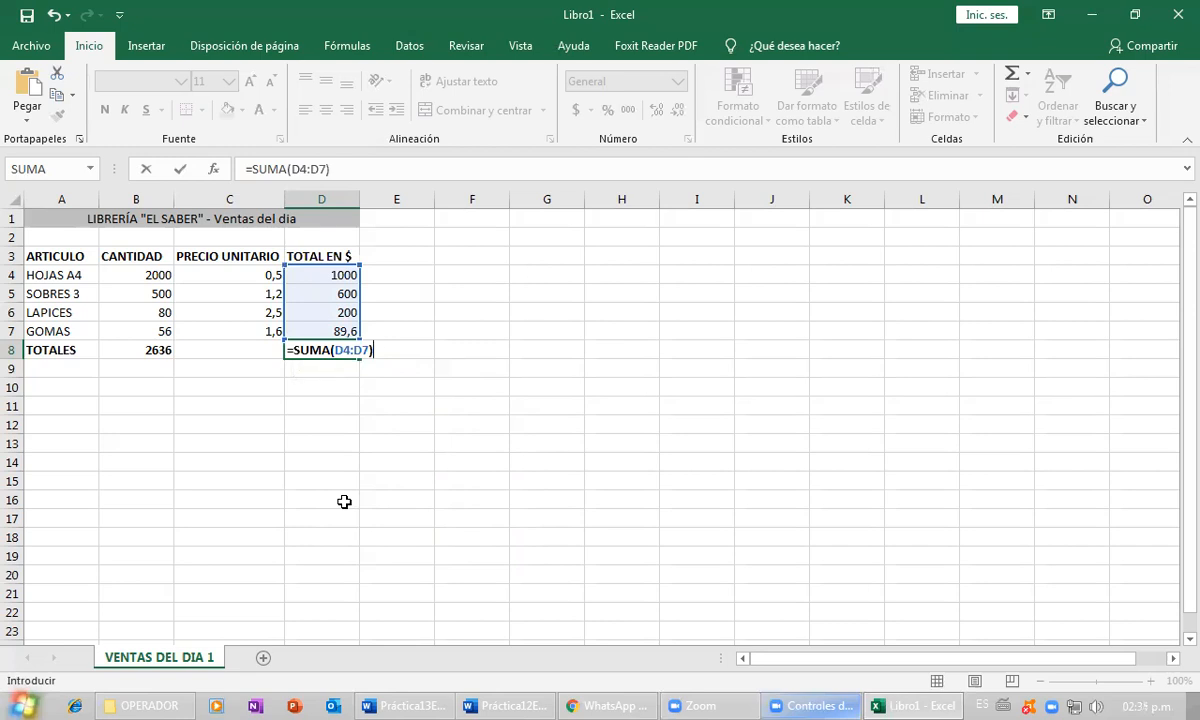
pyautogui.press('Left')
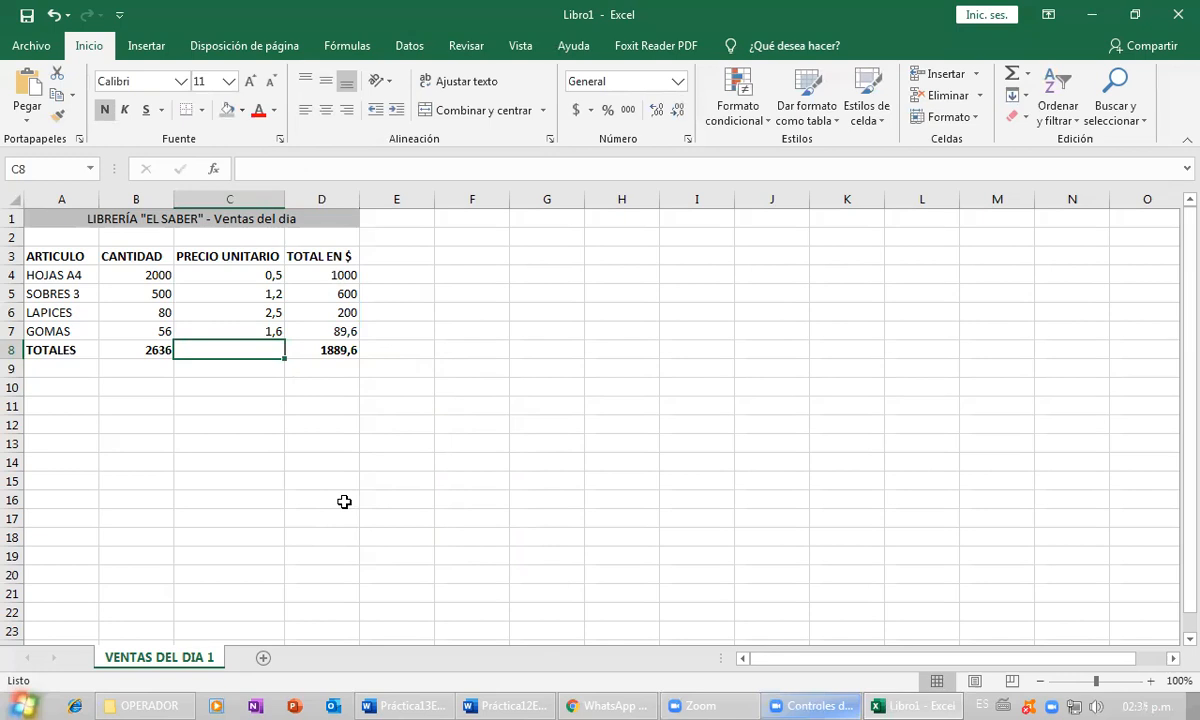
# - Add the TOTAL EN $ cells individually in E8 with +D7+D6+D5+D4, as an alternative to the SUMA function
pyautogui.press('Right')
pyautogui.press('Right')
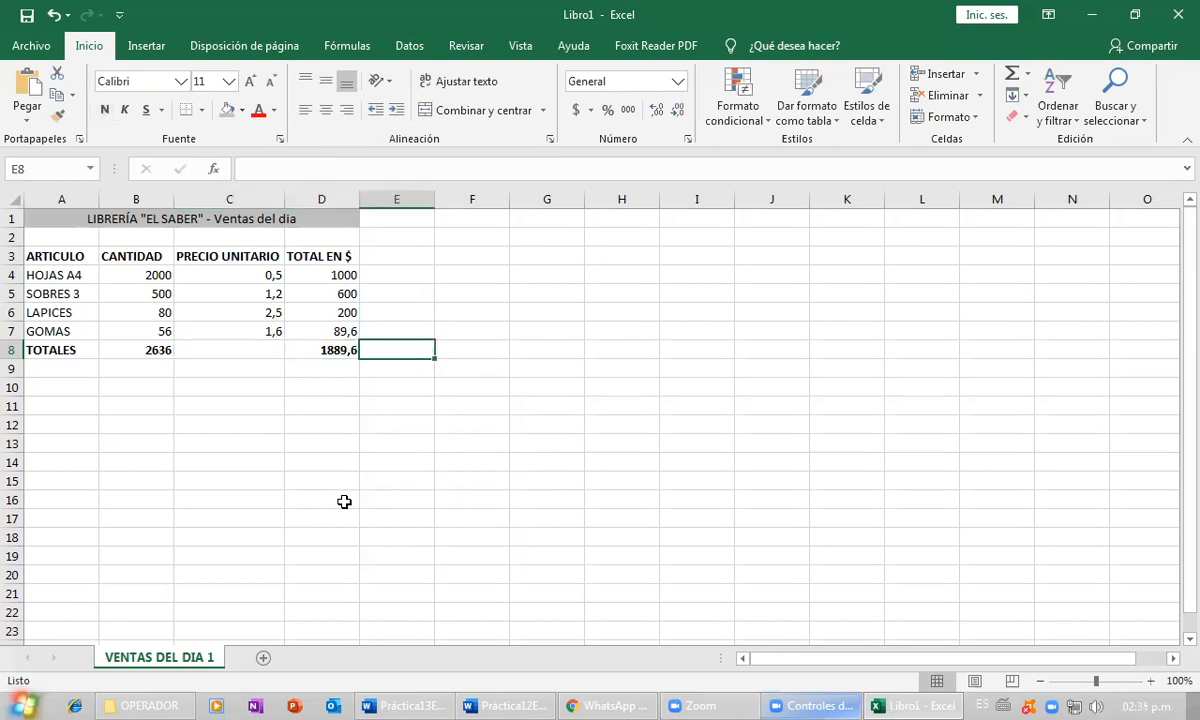
pyautogui.write('+')
pyautogui.press('Up')
pyautogui.press('Left')
pyautogui.write('+')
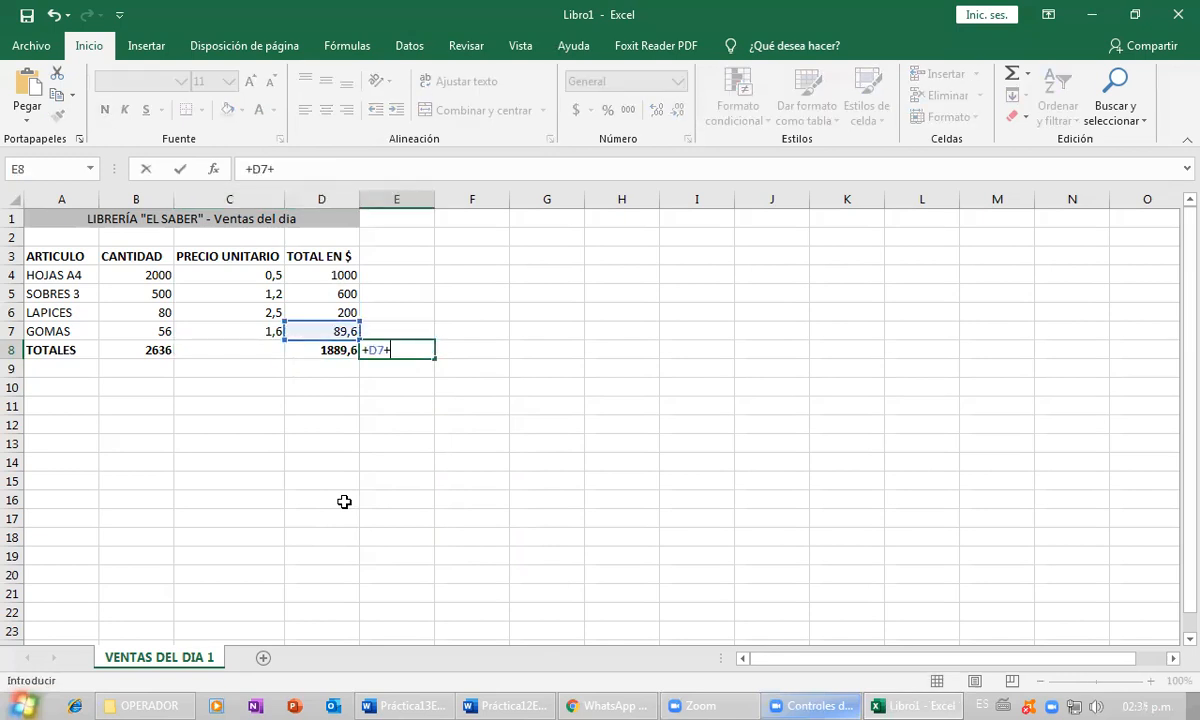
pyautogui.press('Up')
pyautogui.press('Up')
pyautogui.press('Left')
pyautogui.write('+')
pyautogui.press('Up')
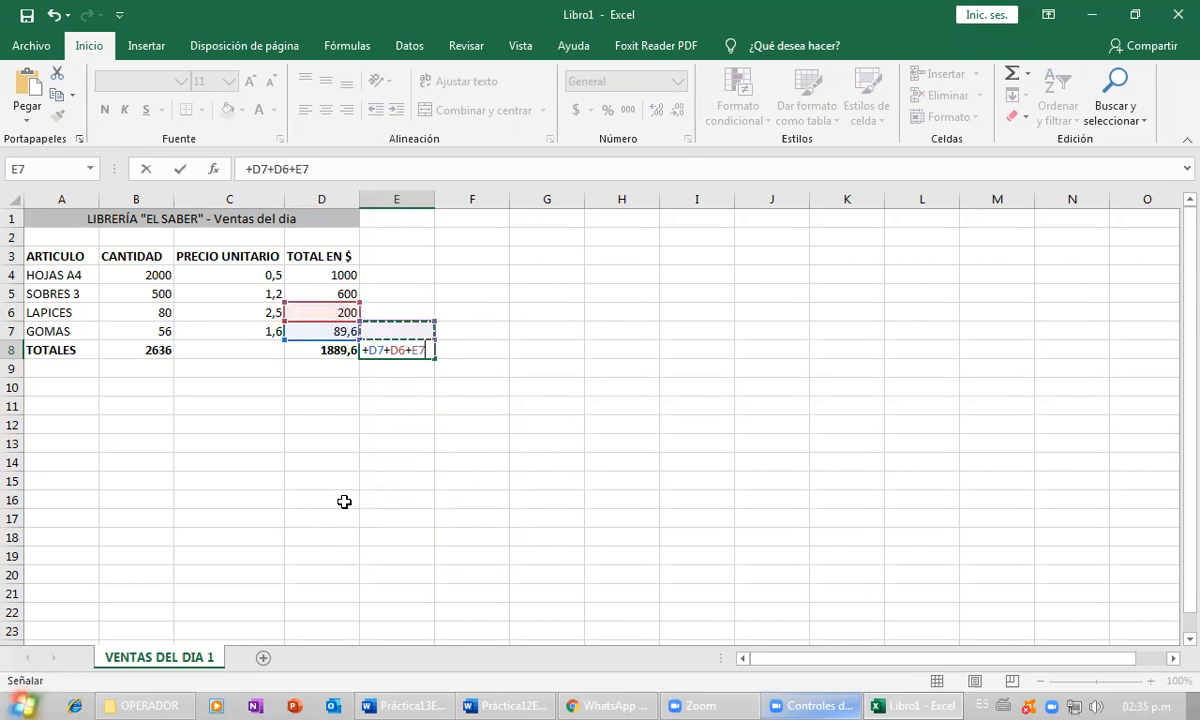
pyautogui.press('Left')
pyautogui.press('Up')
pyautogui.press('Up')
pyautogui.write('+')
pyautogui.press('Up')
pyautogui.press('Up')
pyautogui.press('Up')
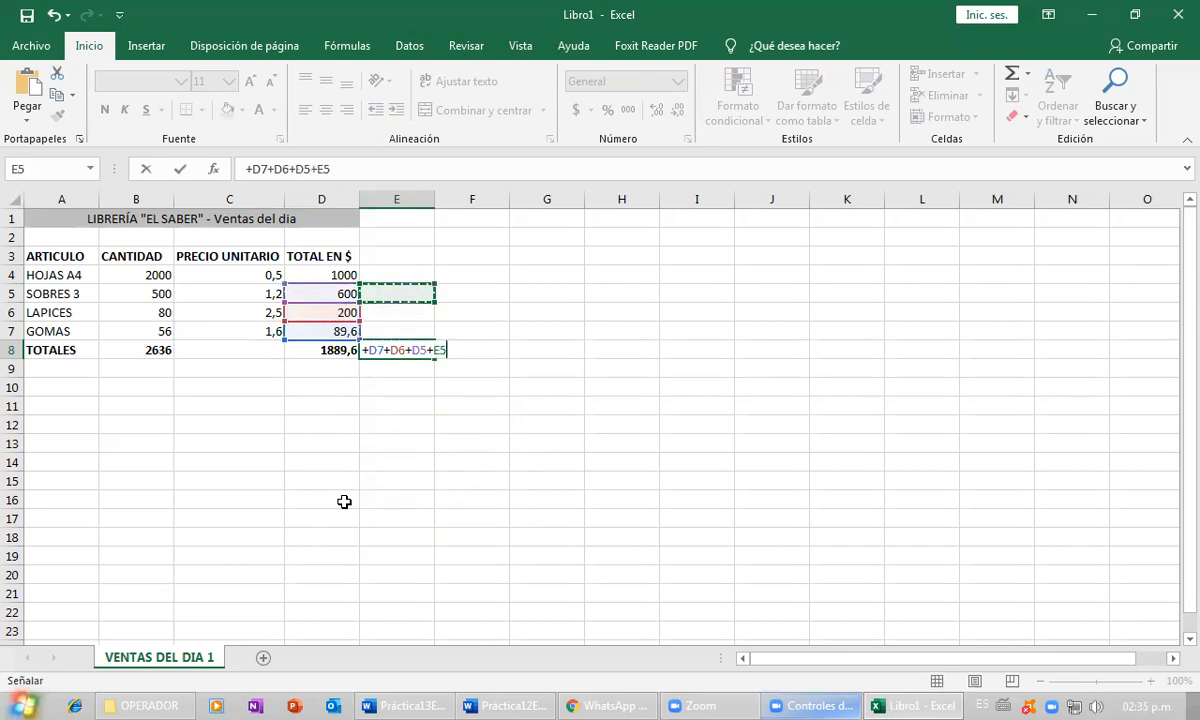
pyautogui.press('Return')
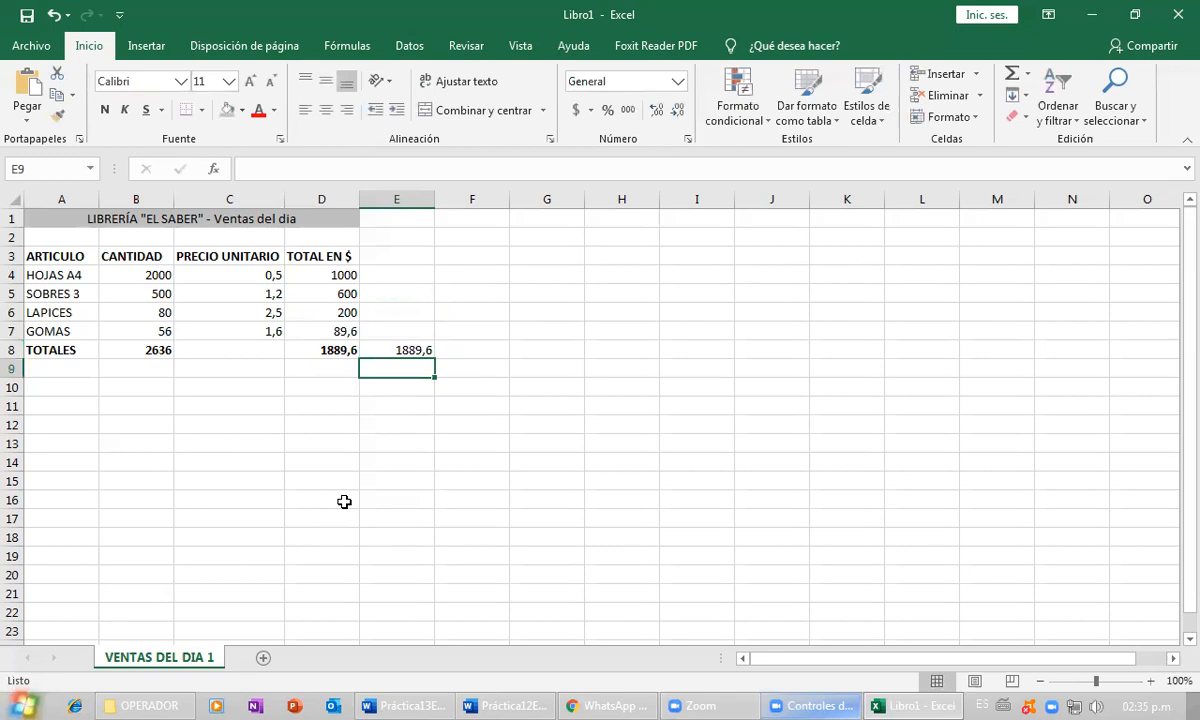
# - Compare the formulas in E8 and D8, and clear the alternative total from E8
pyautogui.press('Up')
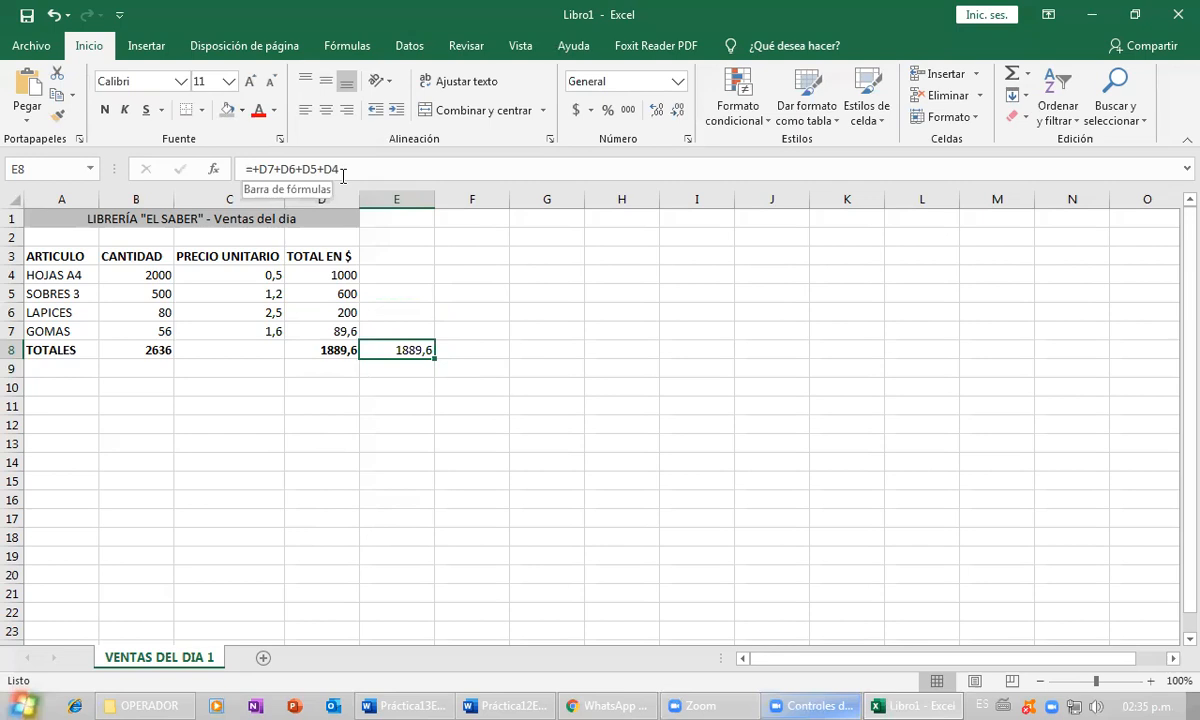
pyautogui.click(335, 358)
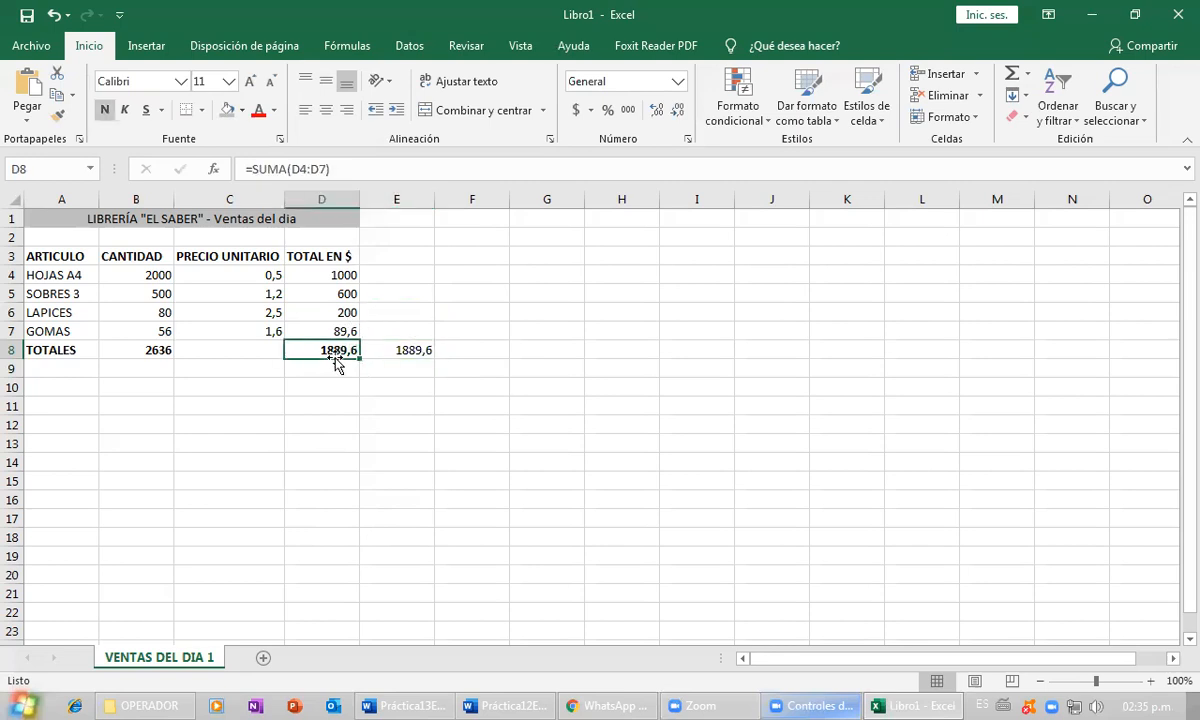
pyautogui.click(398, 351)
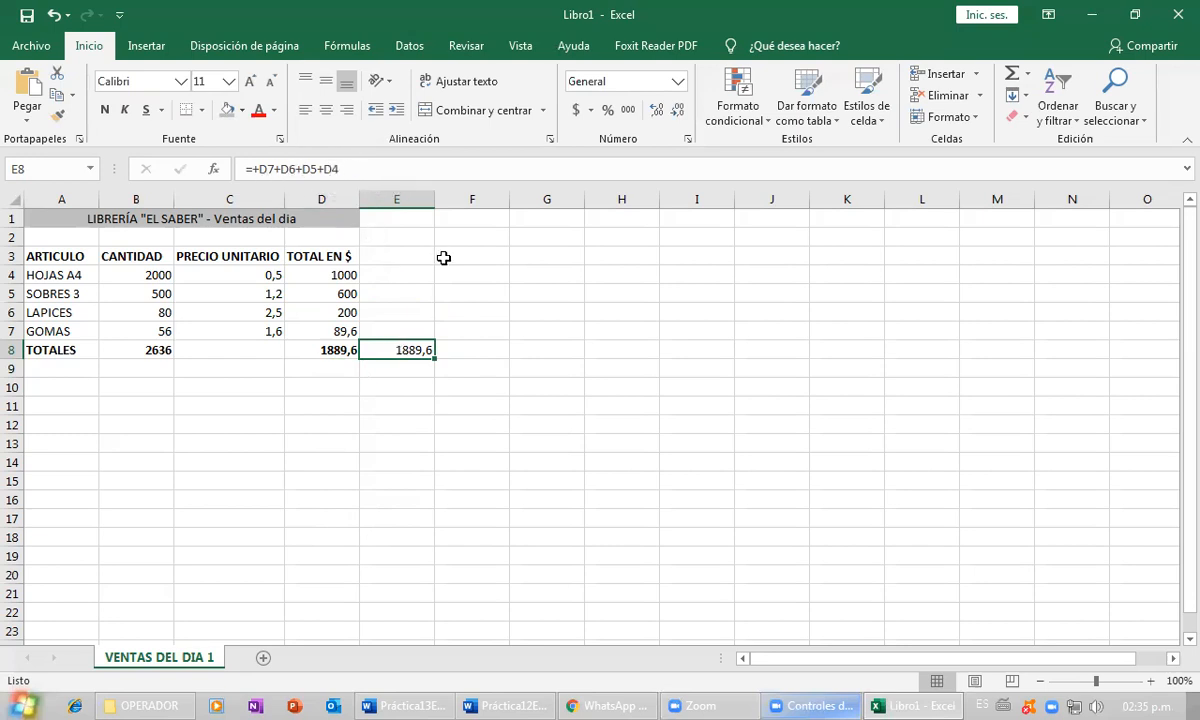
pyautogui.press('Delete')
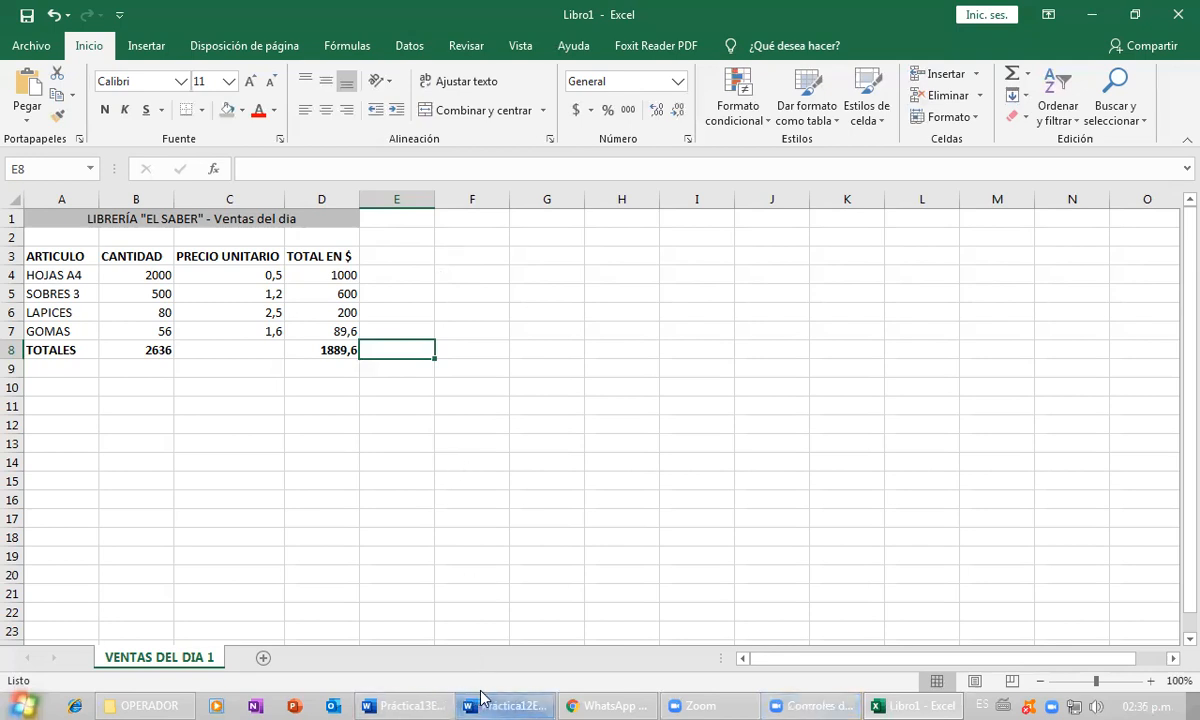
# - Close the Práctica13ExcelBásico document and check the save instruction in Práctica12ExcelBásico, returning to the Excel workbook
pyautogui.click(405, 705)
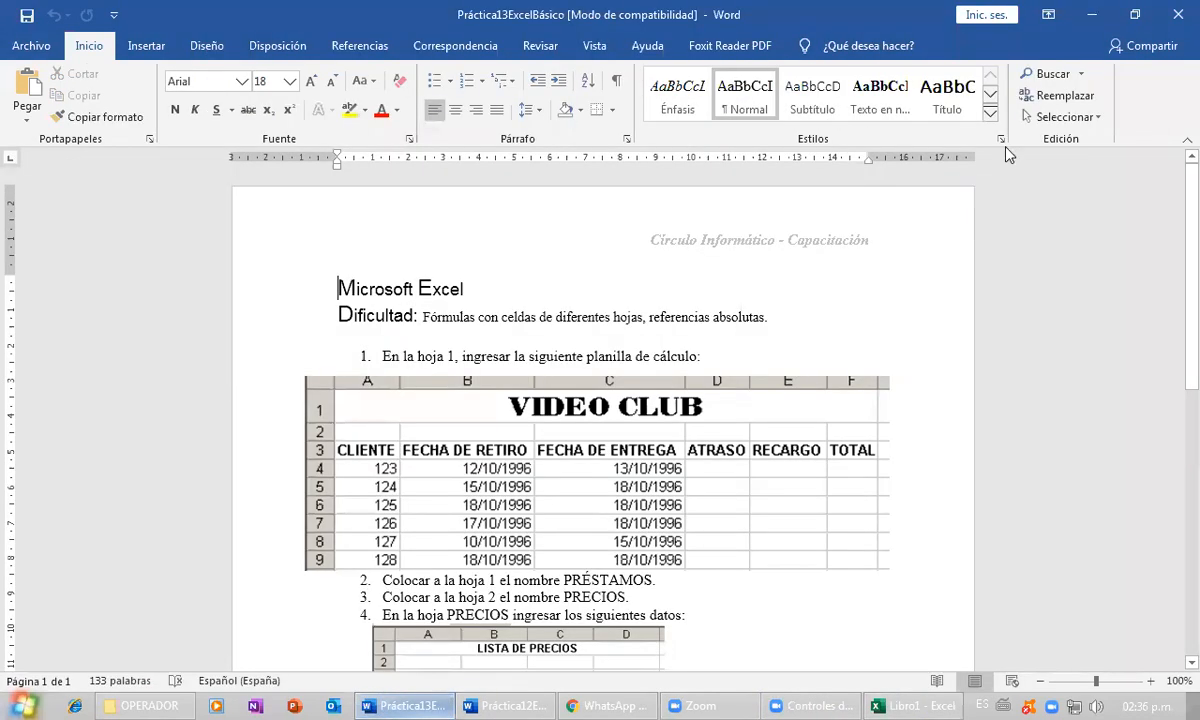
pyautogui.click(1175, 10)
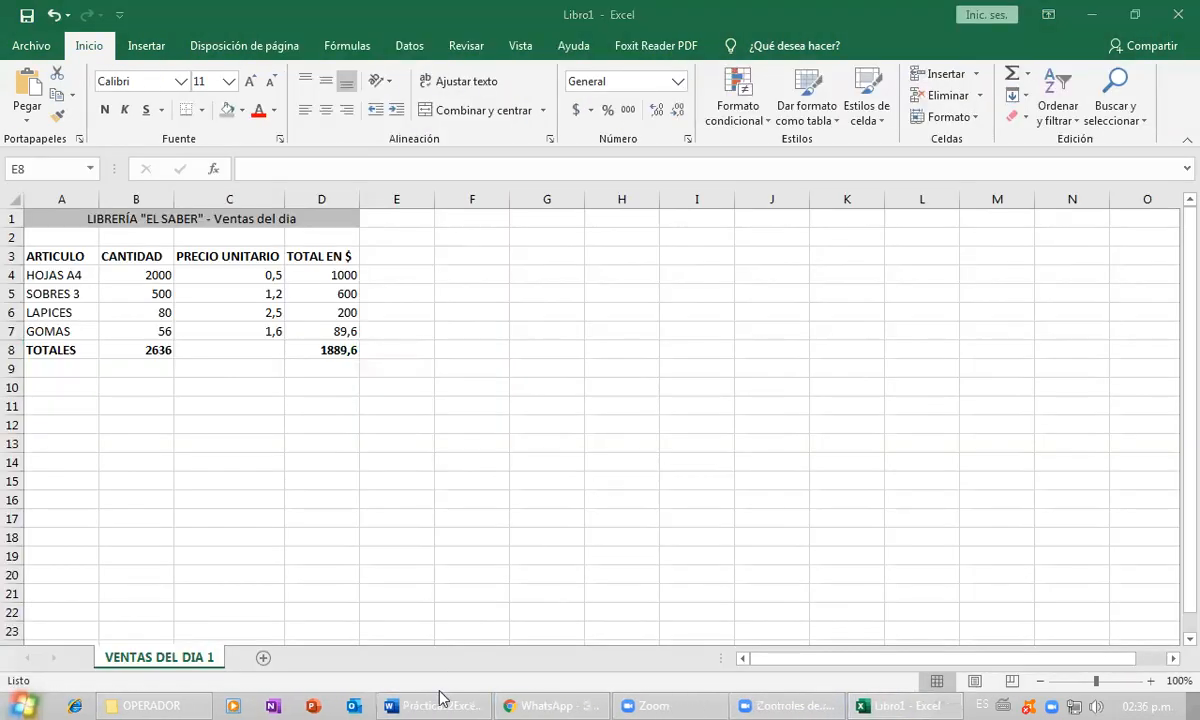
pyautogui.click(440, 702)
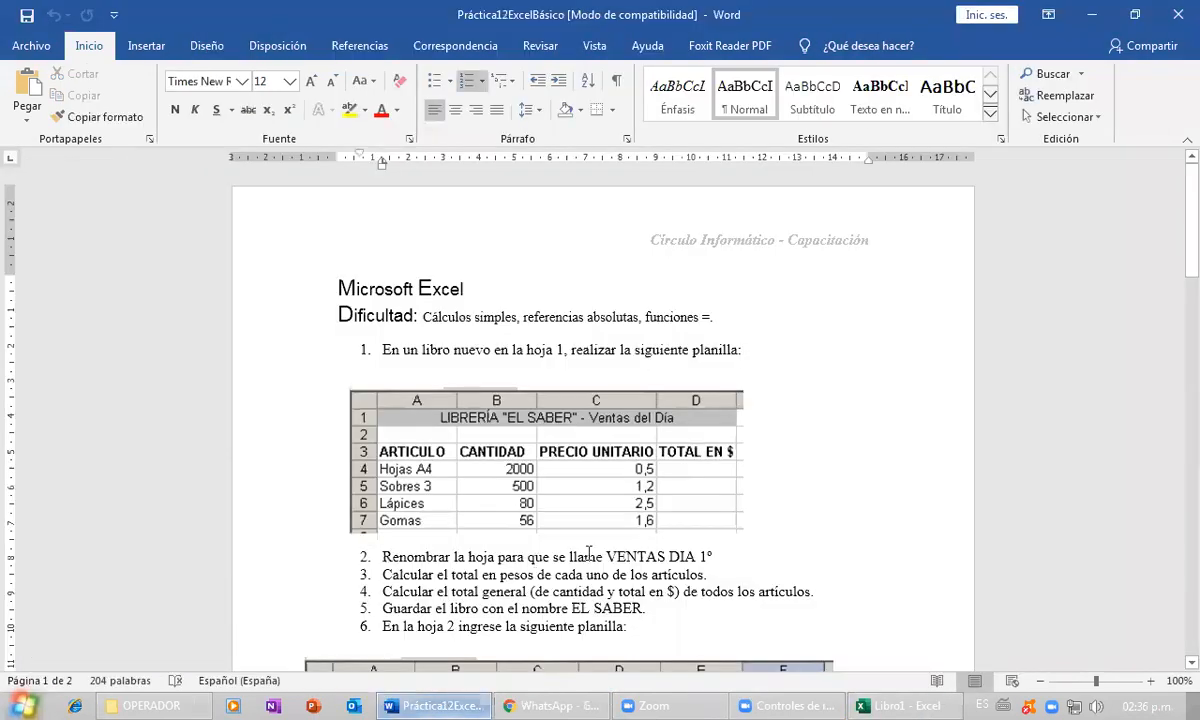
pyautogui.click(614, 570)
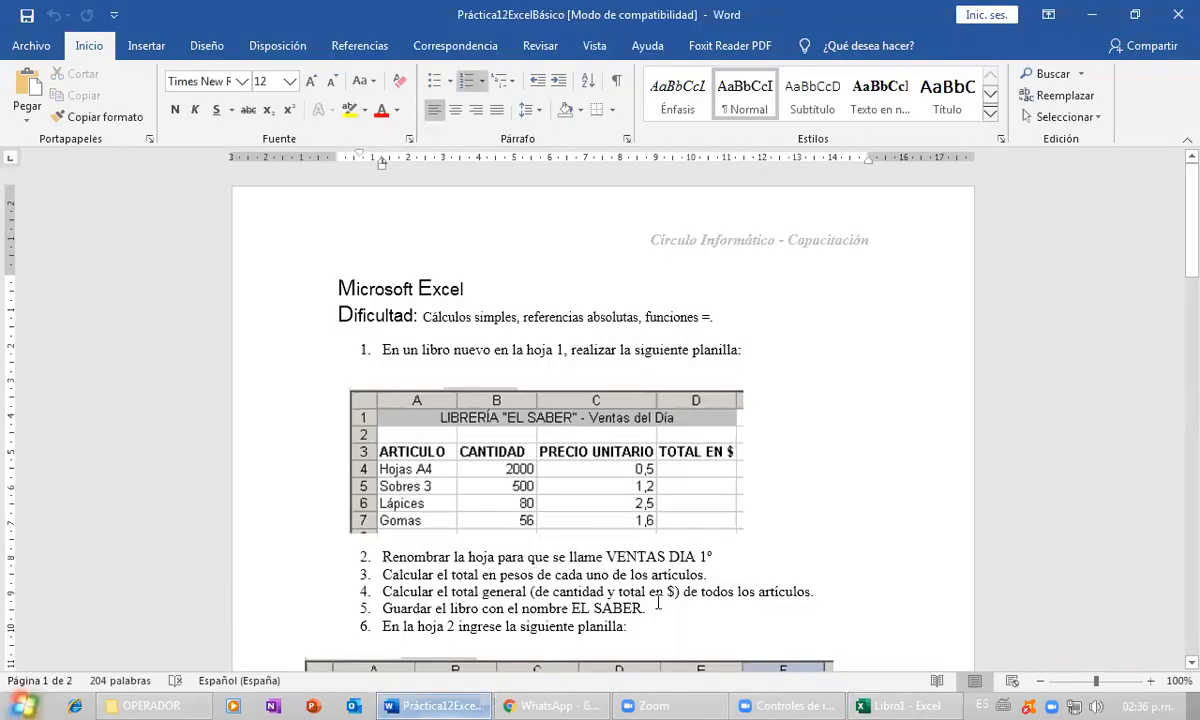
pyautogui.click(436, 608)
pyautogui.click(893, 706)
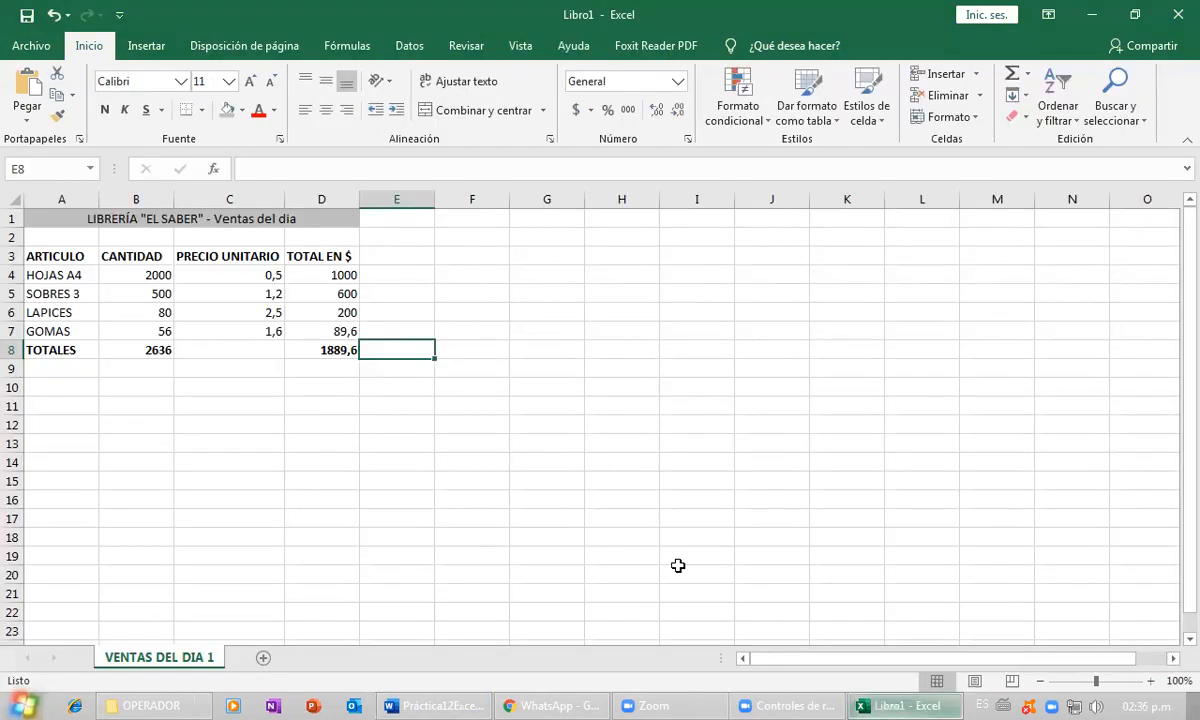
# - Save the workbook to the Escritorio as an Excel workbook named EL SABER
pyautogui.click(33, 46)
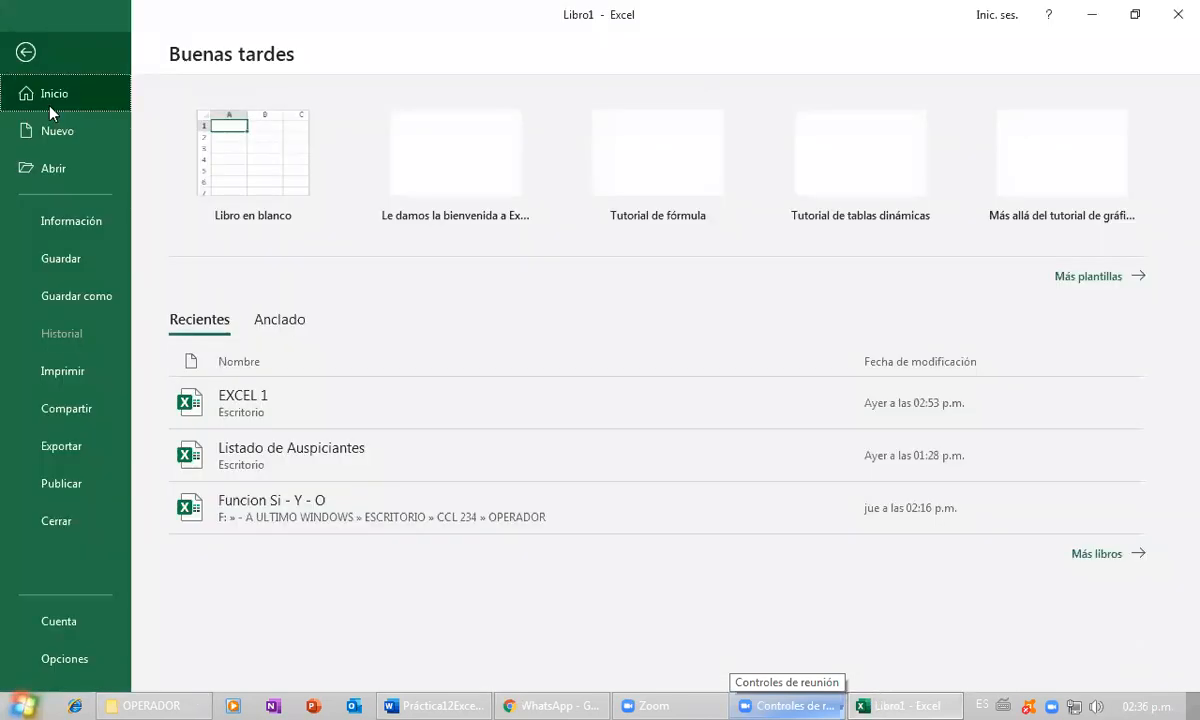
pyautogui.click(78, 300)
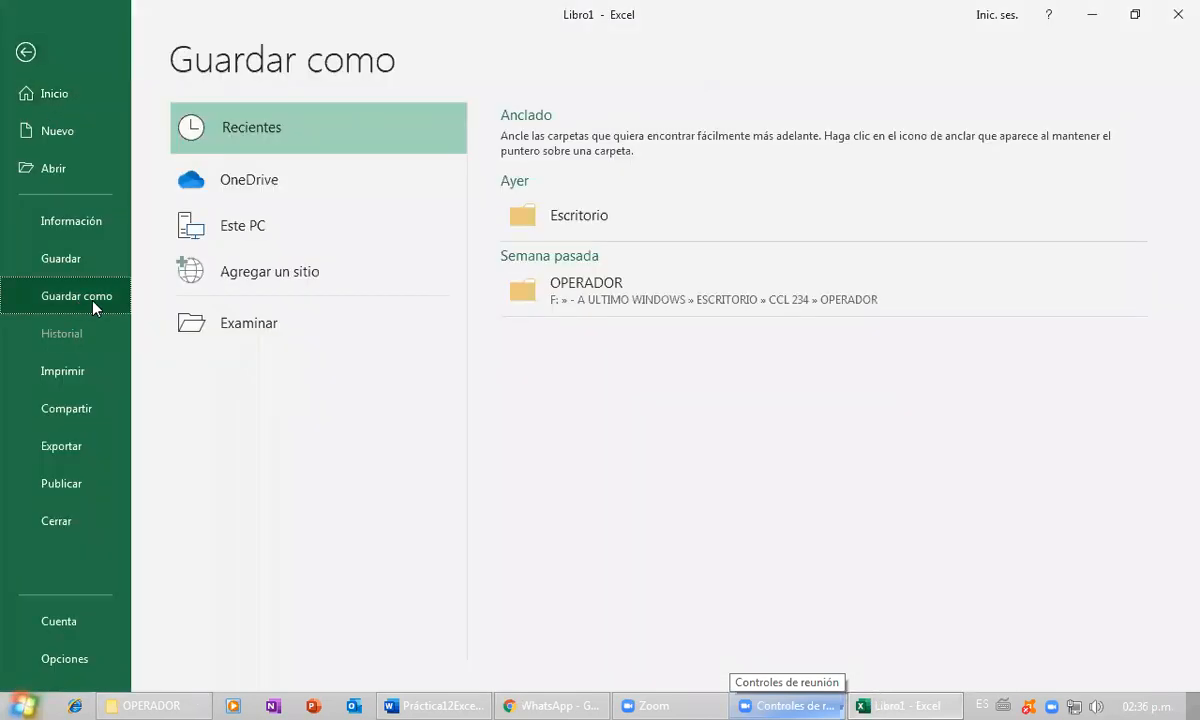
pyautogui.click(253, 325)
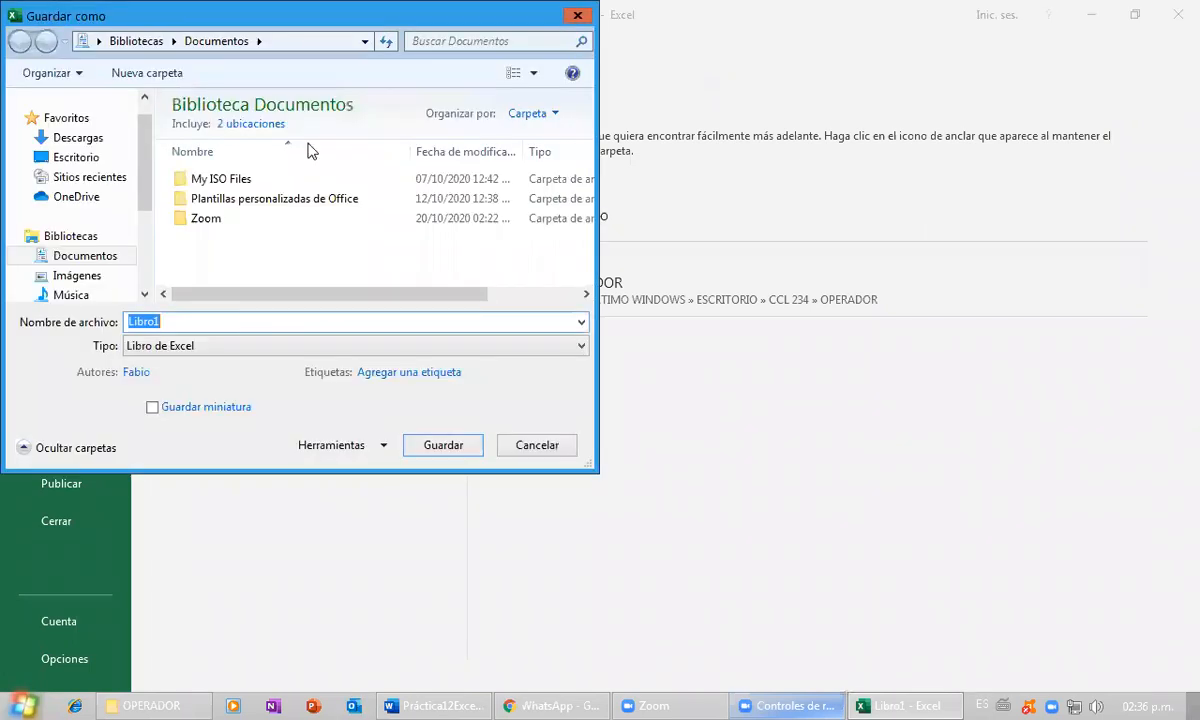
pyautogui.click(80, 160)
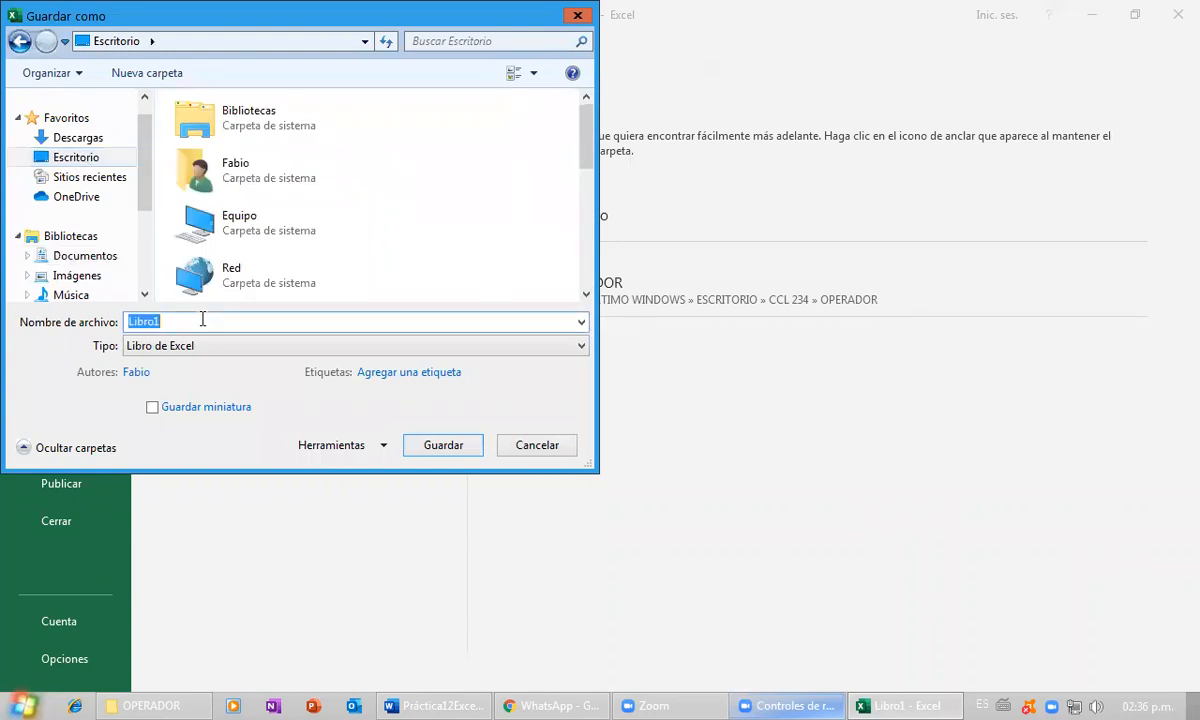
pyautogui.write('E')
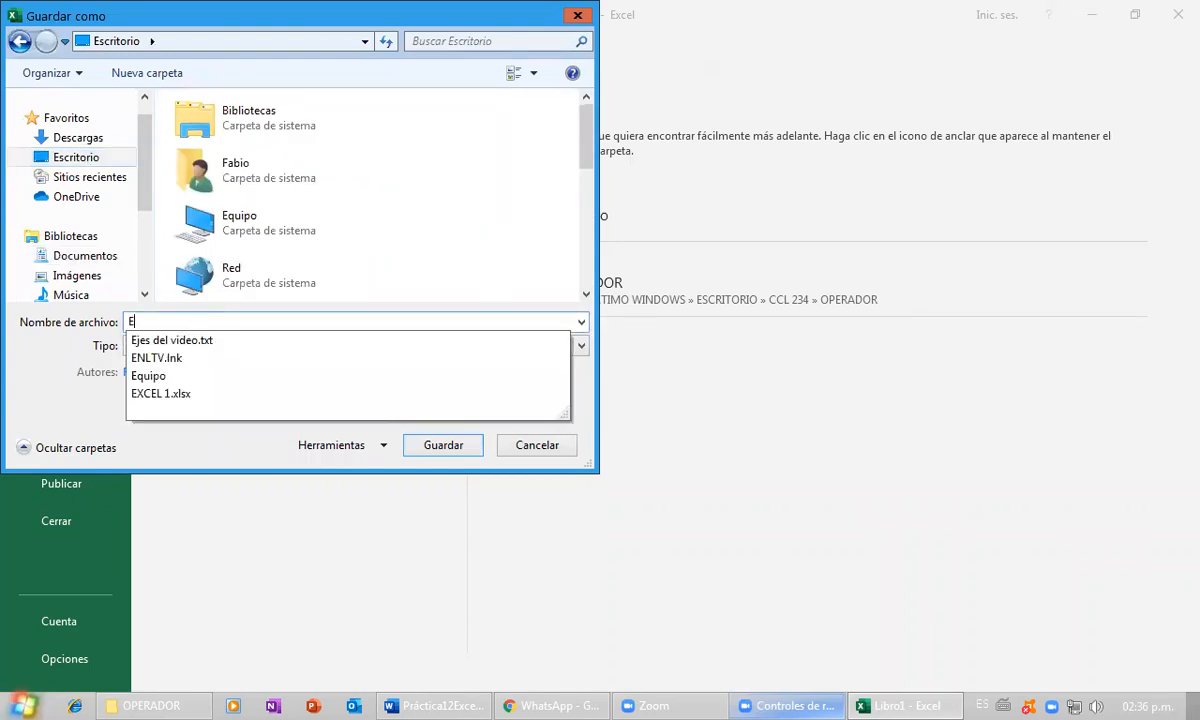
pyautogui.write('L SABER')
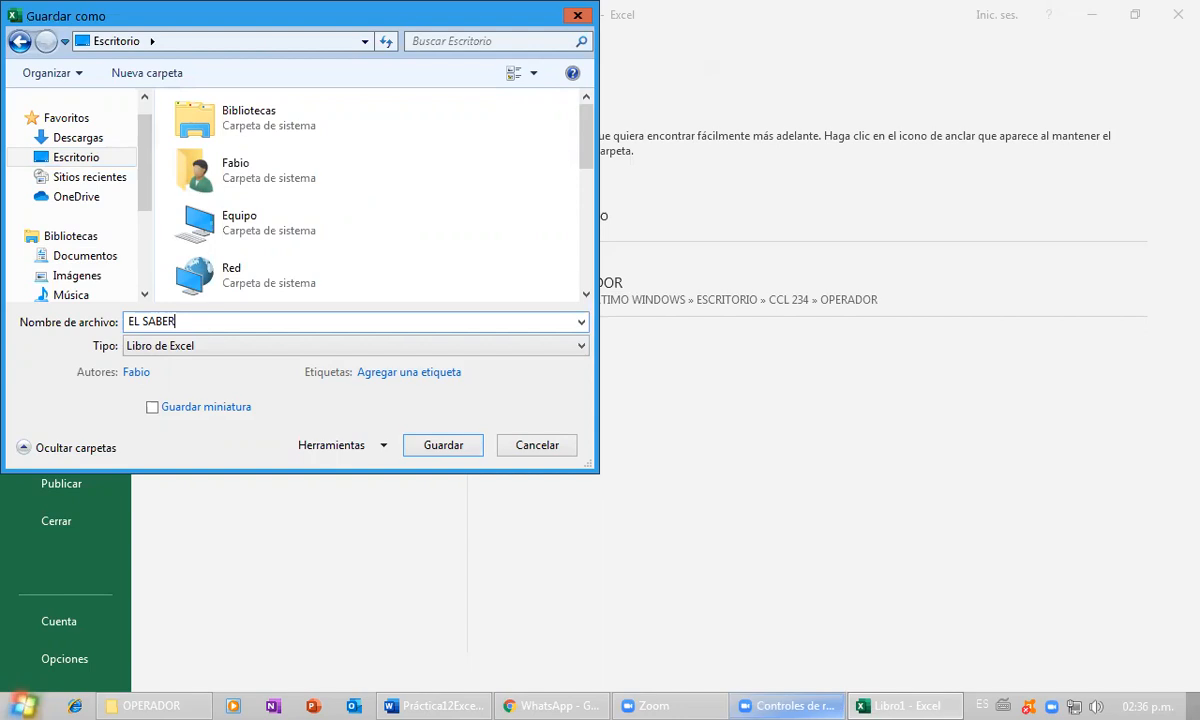
pyautogui.click(445, 447)
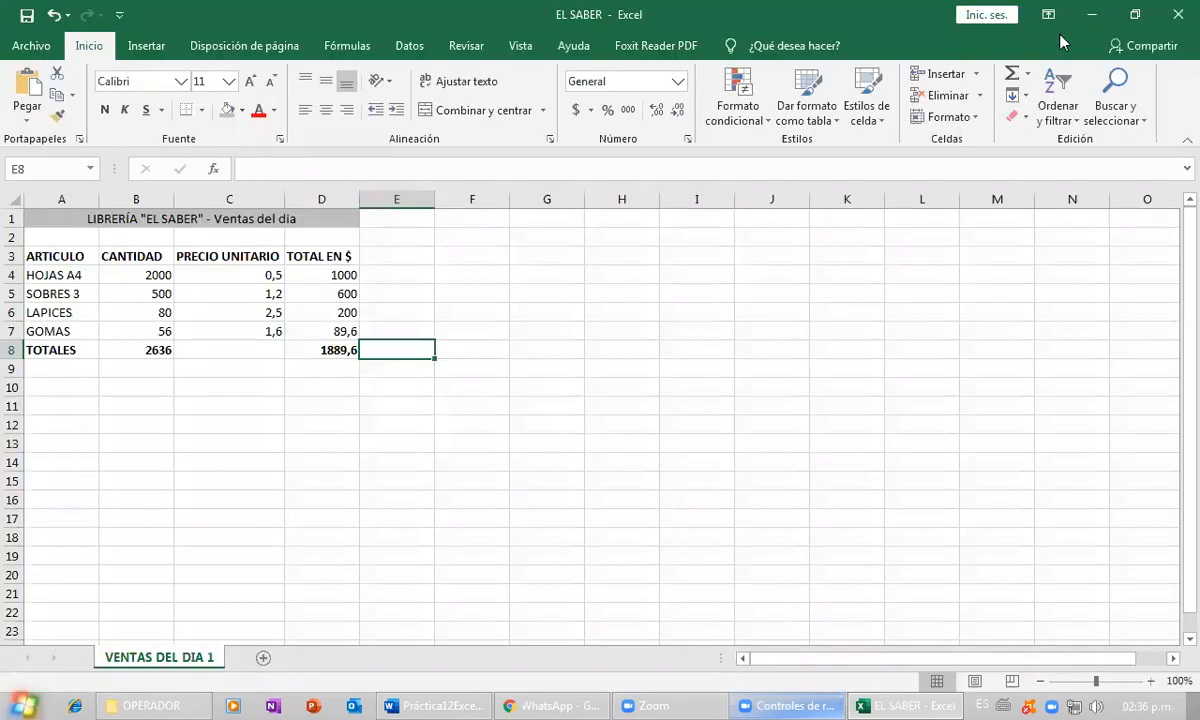
# - Minimize the Excel and Word windows and locate the saved EL SABER file on the desktop
pyautogui.click(1091, 14)
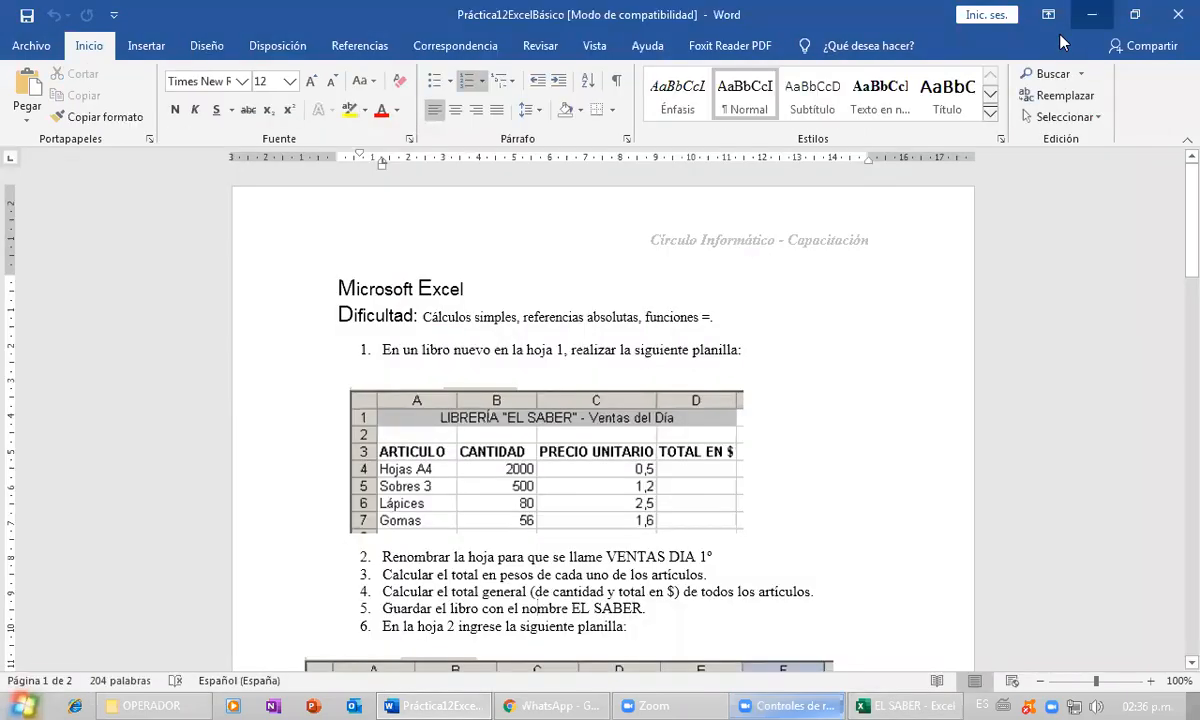
pyautogui.click(1091, 15)
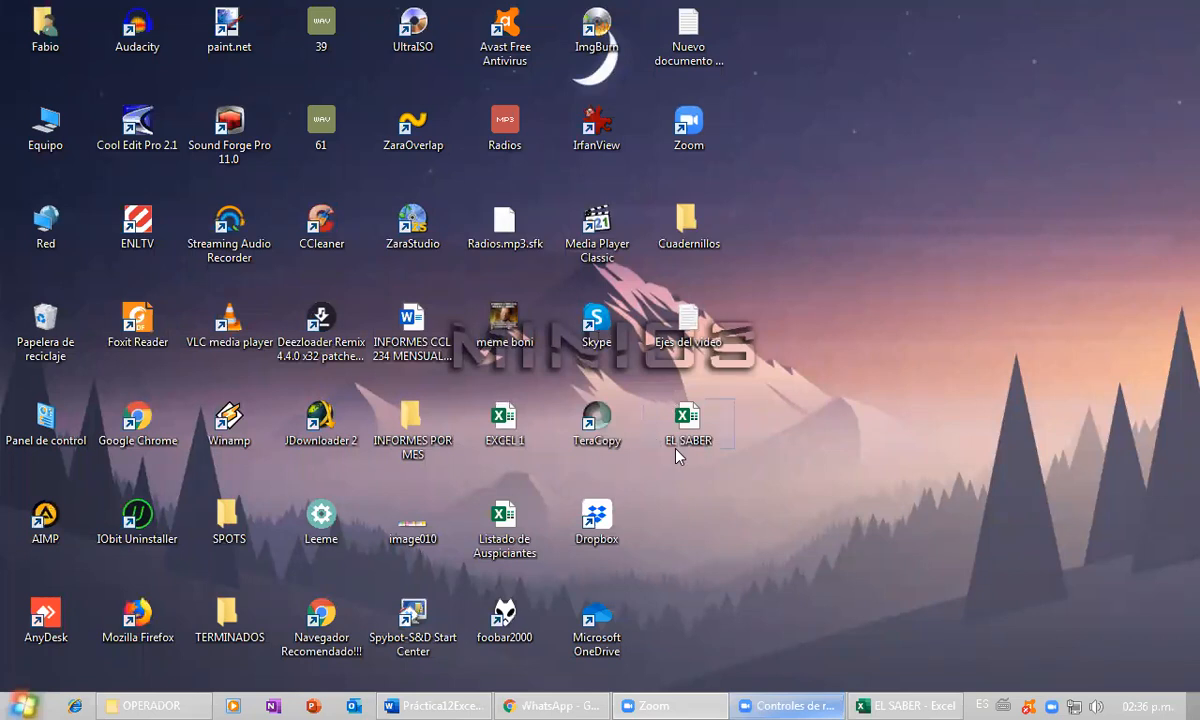
pyautogui.click(666, 408)
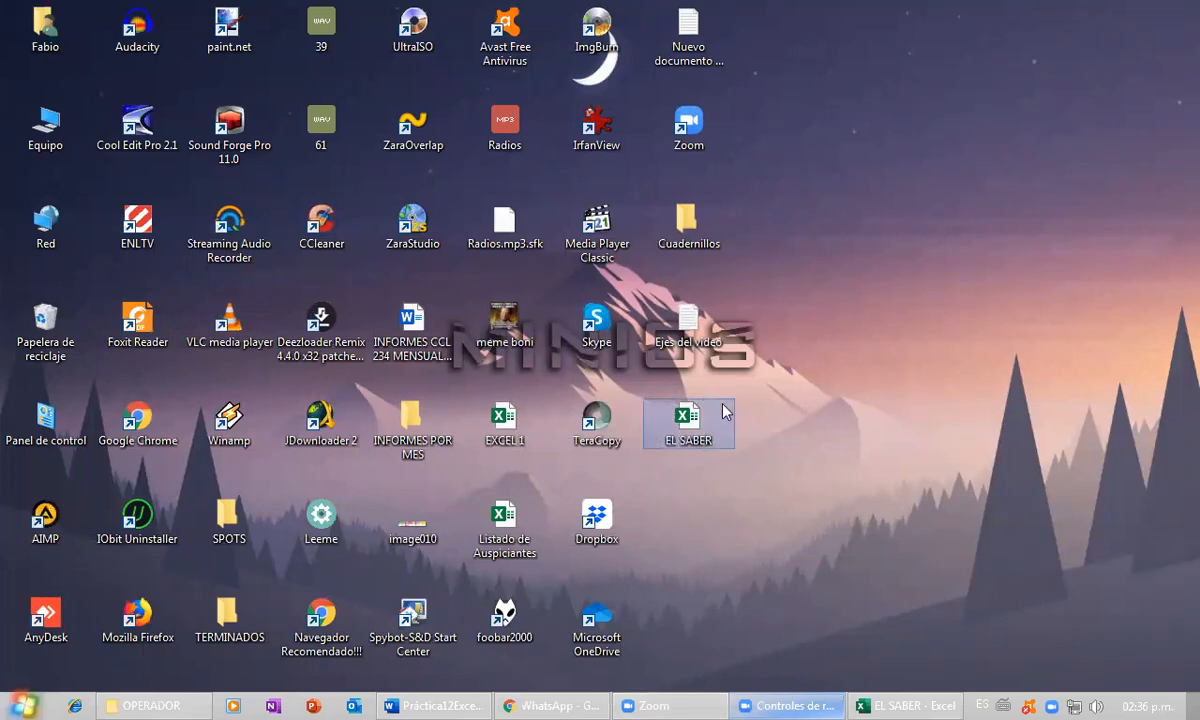
pyautogui.click(857, 704)
# - Read instruction 6 in the Práctica12ExcelBásico document and add a second sheet to the EL SABER workbook
pyautogui.click(450, 704)
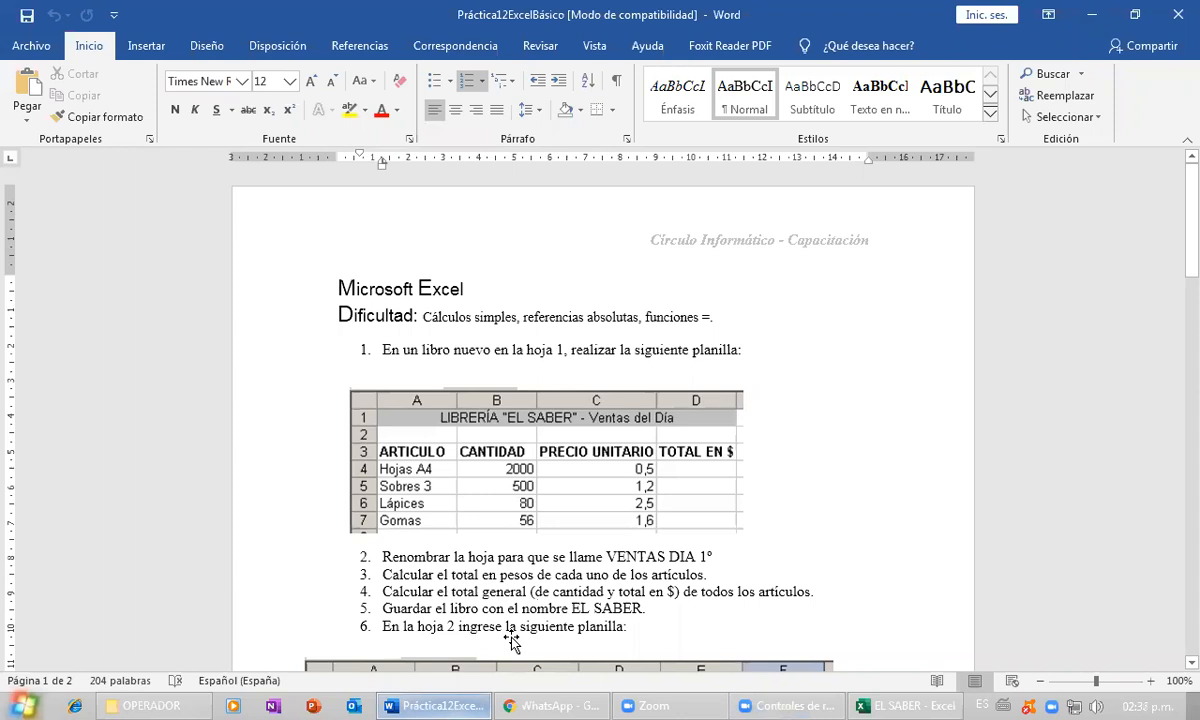
pyautogui.scroll(-1, 505, 625)
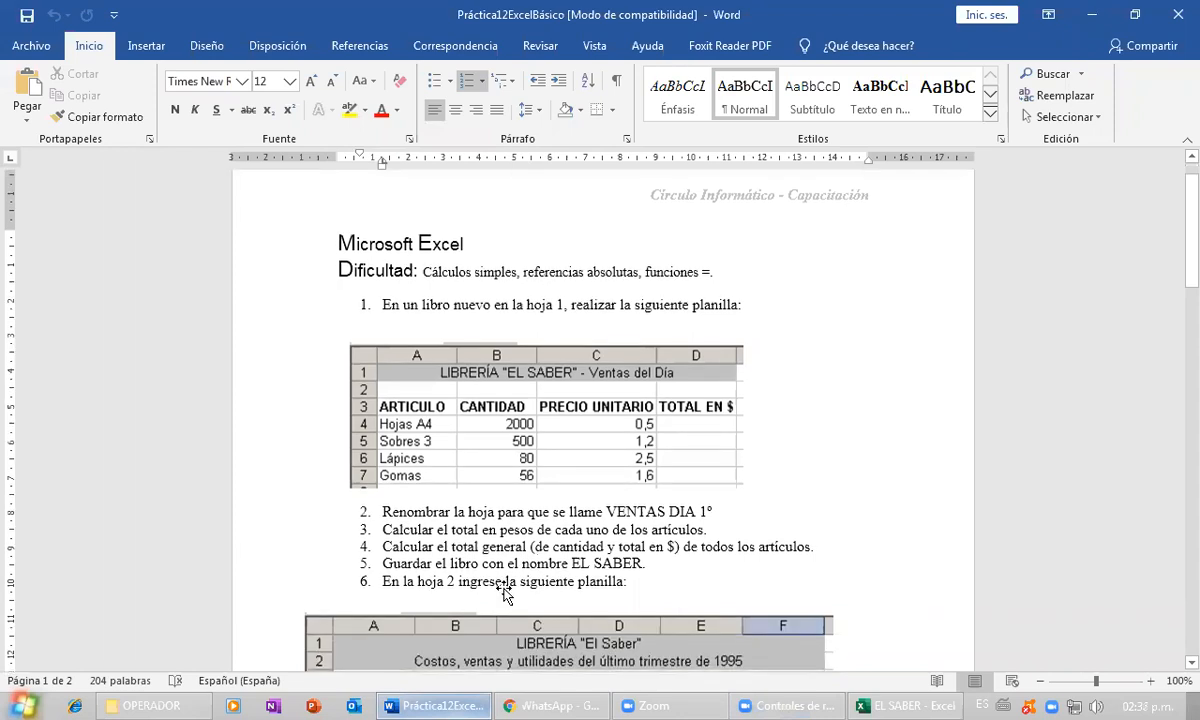
pyautogui.scroll(-4, 505, 593)
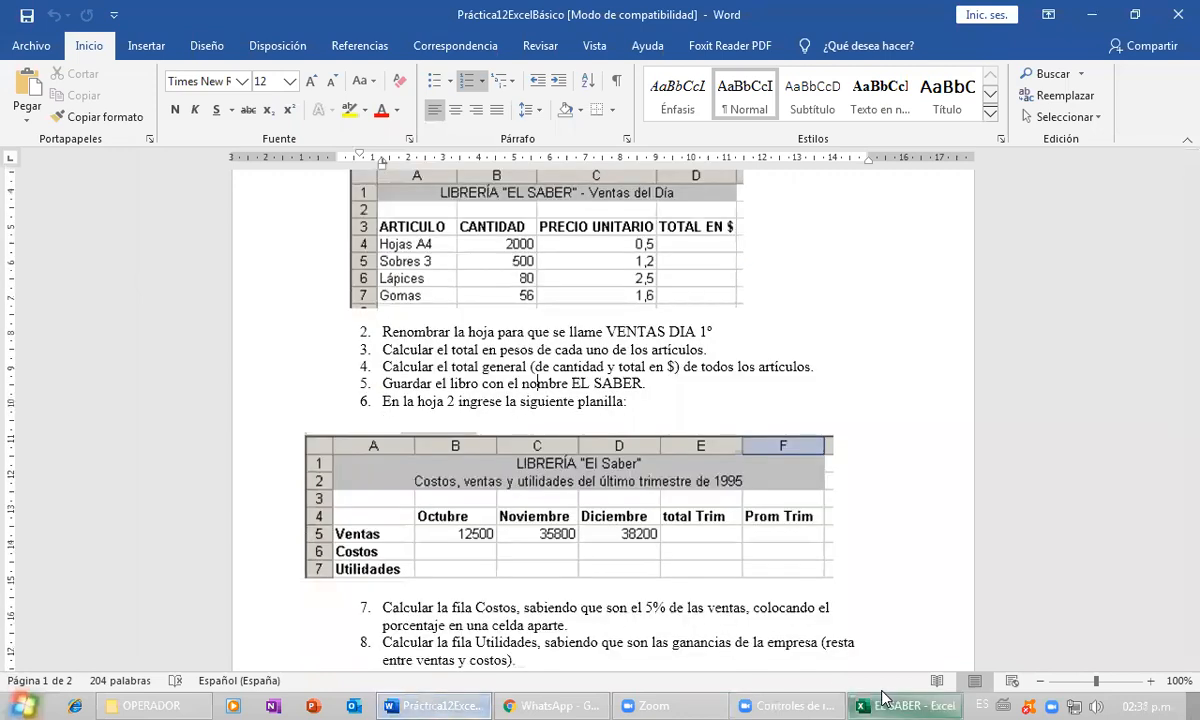
pyautogui.hotkey('alt', 'Tab')
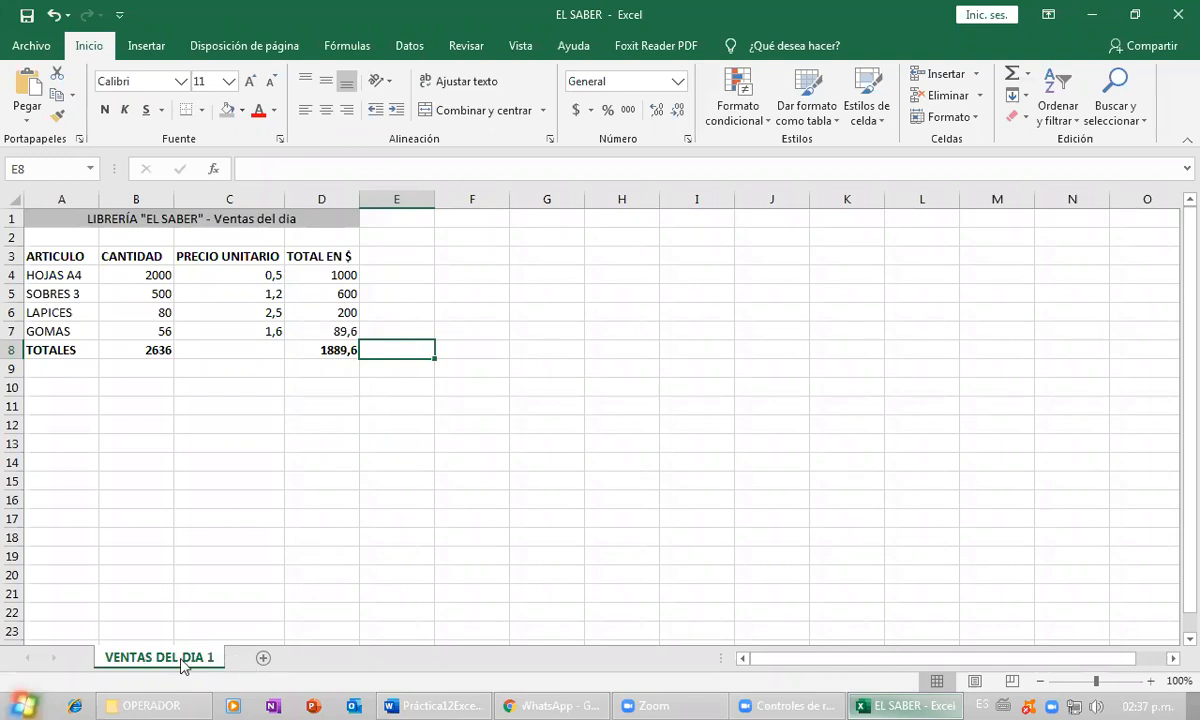
pyautogui.click(263, 657)
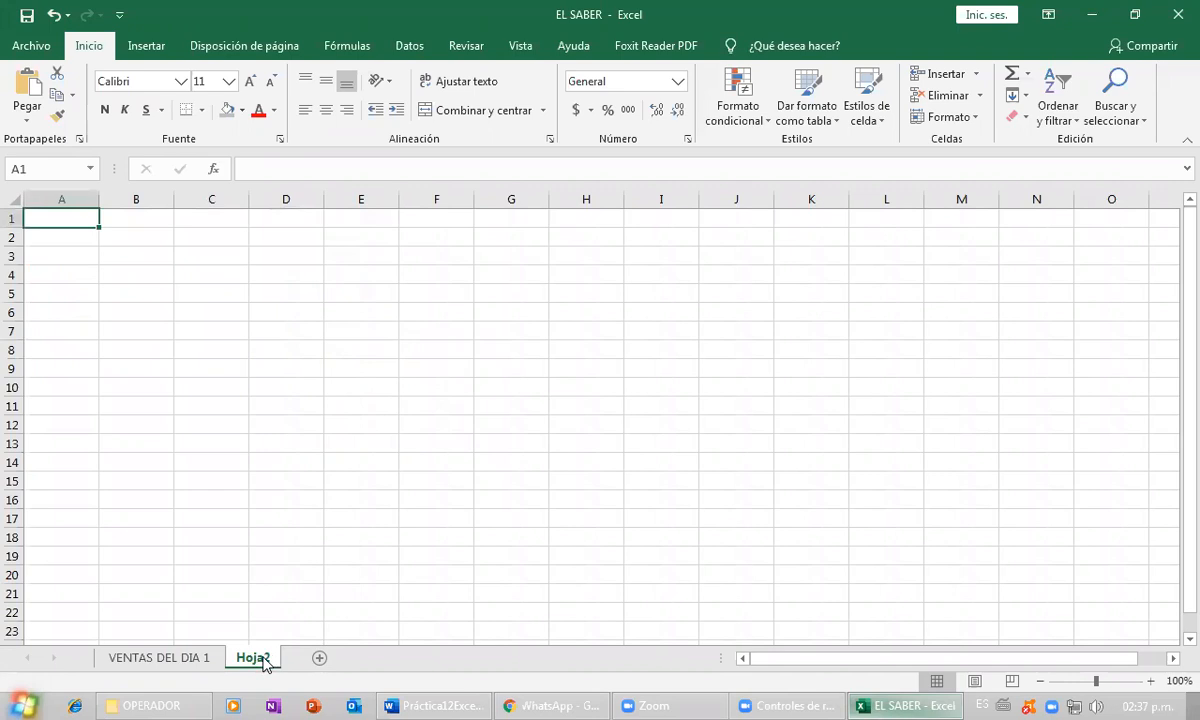
pyautogui.click(180, 657)
pyautogui.click(254, 659)
# - Consult the second table in Práctica12ExcelBásico and enter the title LIBRERÍA "EL SABER" in A1 of Hoja2
pyautogui.click(438, 706)
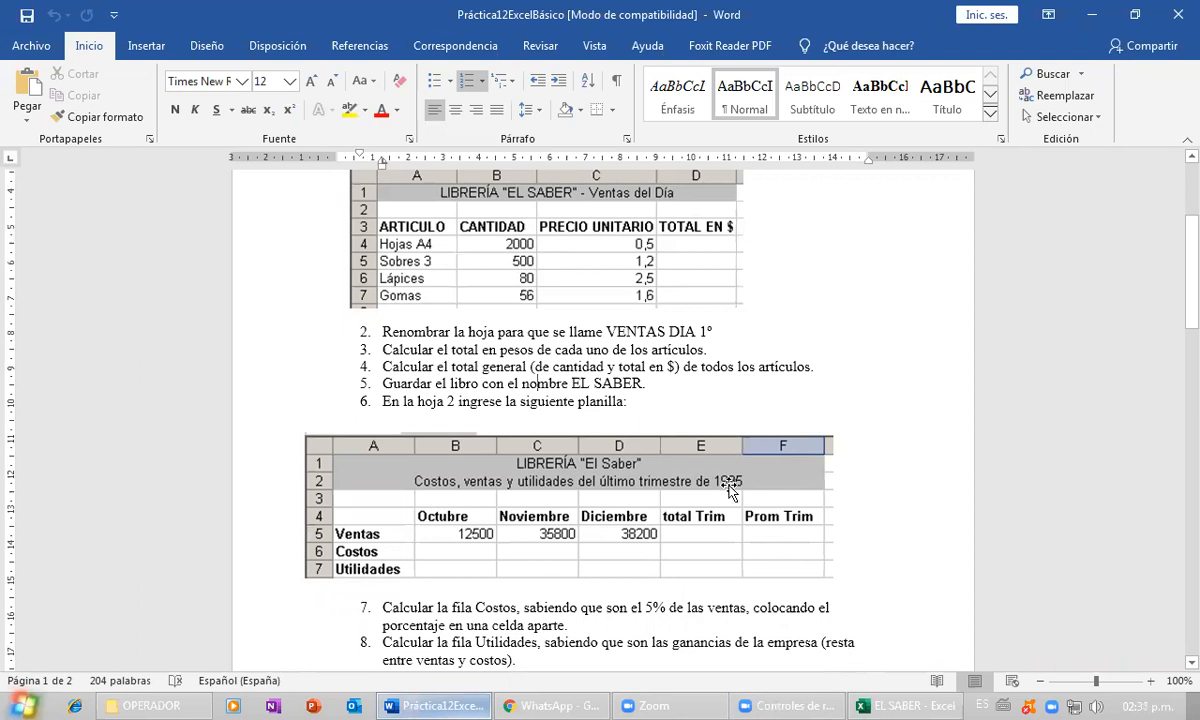
pyautogui.click(883, 697)
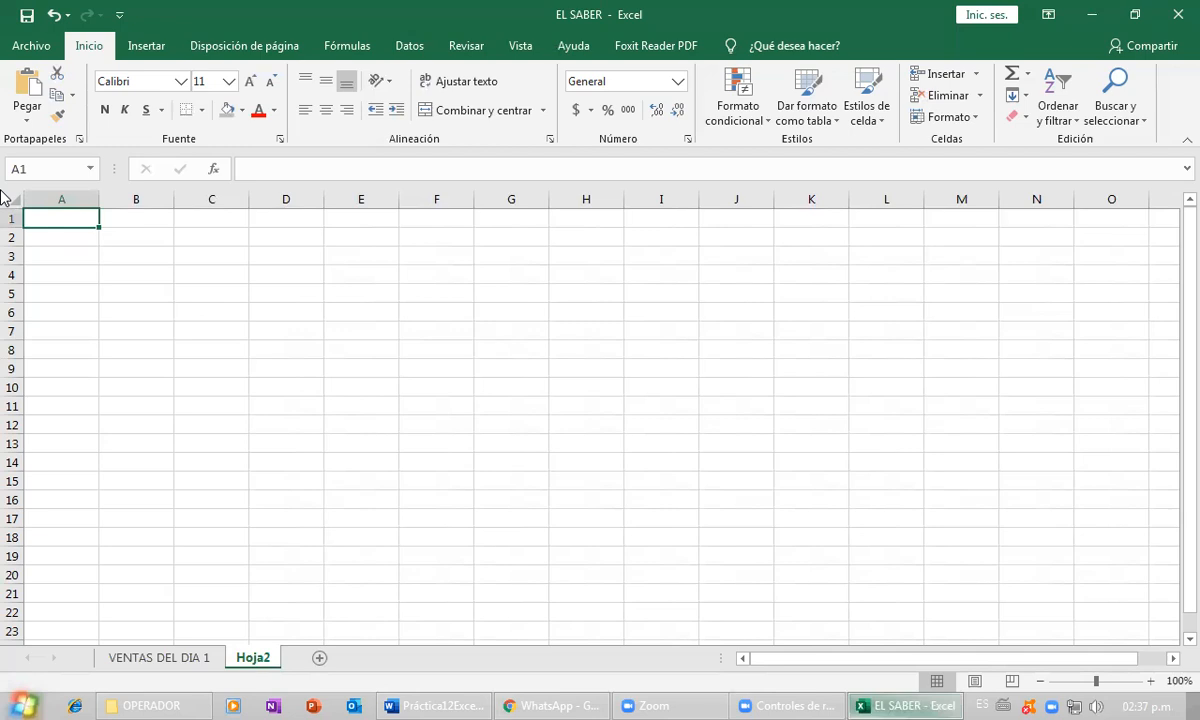
pyautogui.write('LIBREI')
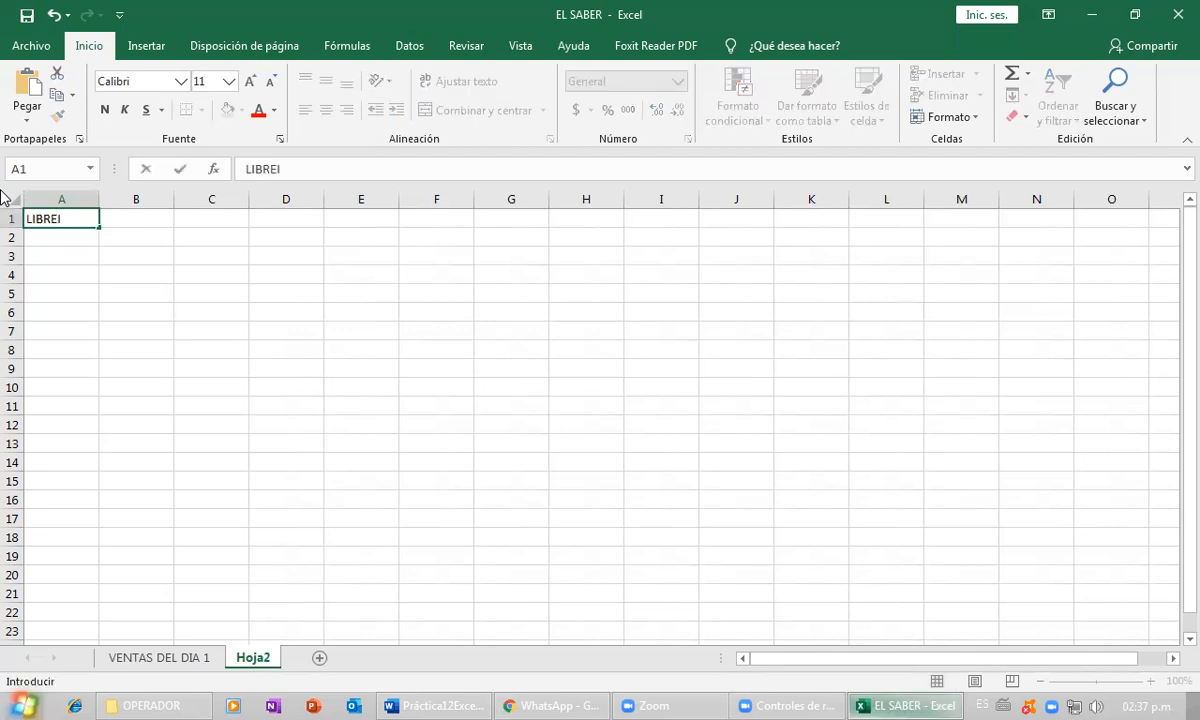
pyautogui.press('BackSpace')
pyautogui.write('RÍA')
pyautogui.write(' "EKL')
pyautogui.press('BackSpace')
pyautogui.press('BackSpace')
pyautogui.write('"EKL')
pyautogui.press('BackSpace')
pyautogui.press('BackSpace')
pyautogui.write('L SABER"')
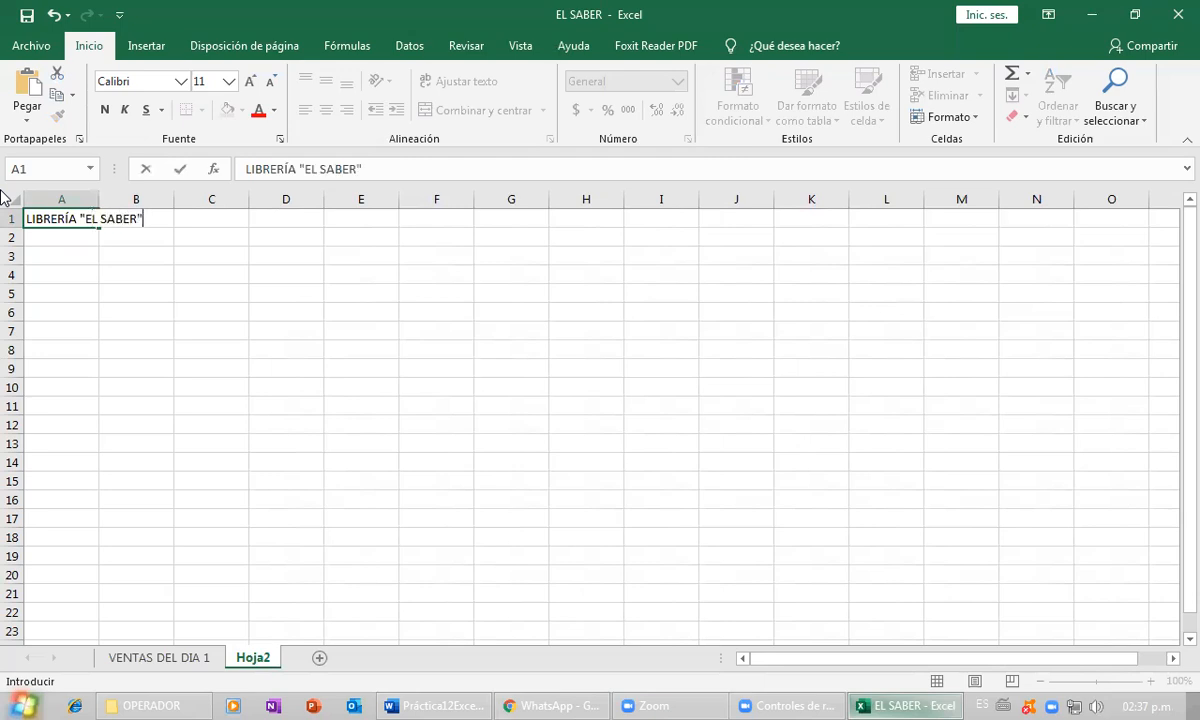
pyautogui.press('Return')
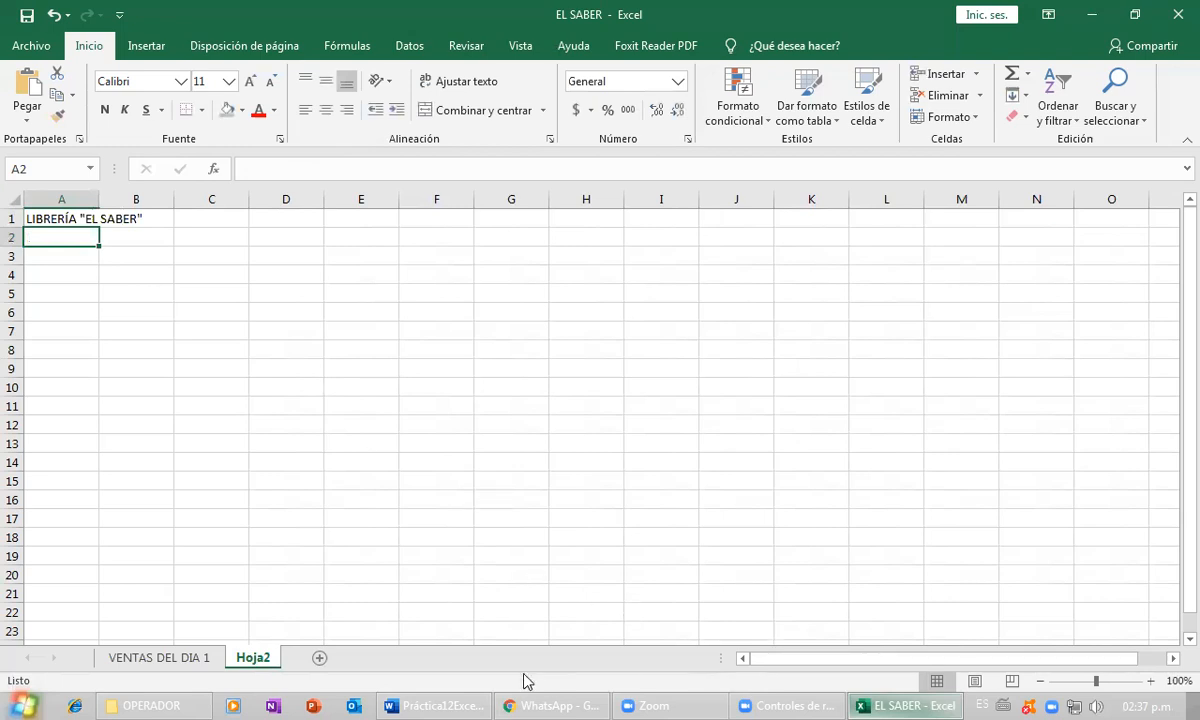
# - Enter the subtitle "Costos, ventas y utilidades del ultimo trimestre del 2020" in A2 of Hoja2, following the Word document's model
pyautogui.click(434, 706)
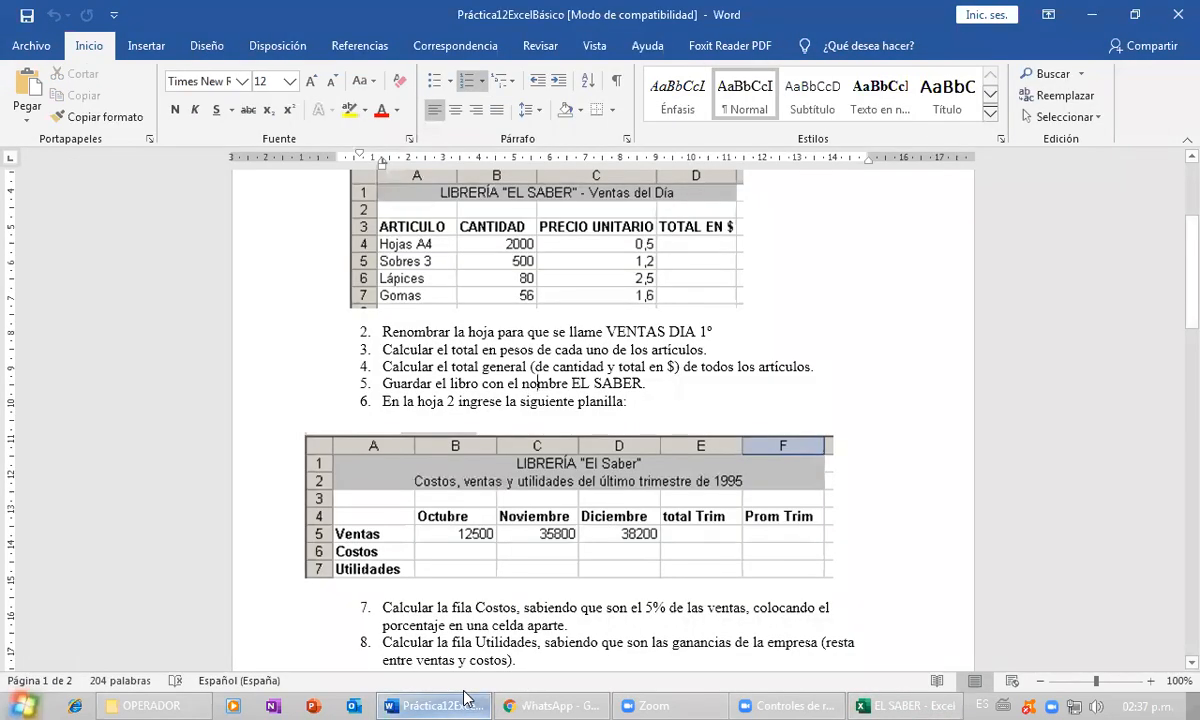
pyautogui.click(465, 698)
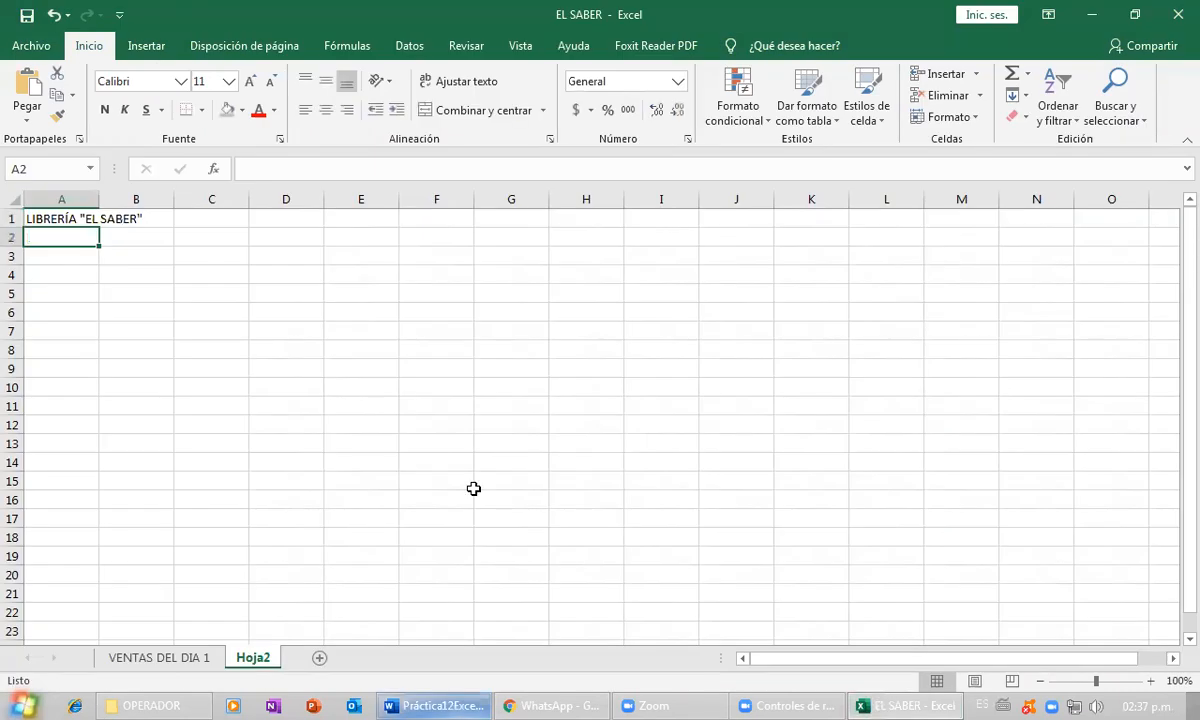
pyautogui.write('Costos, ventas y ')
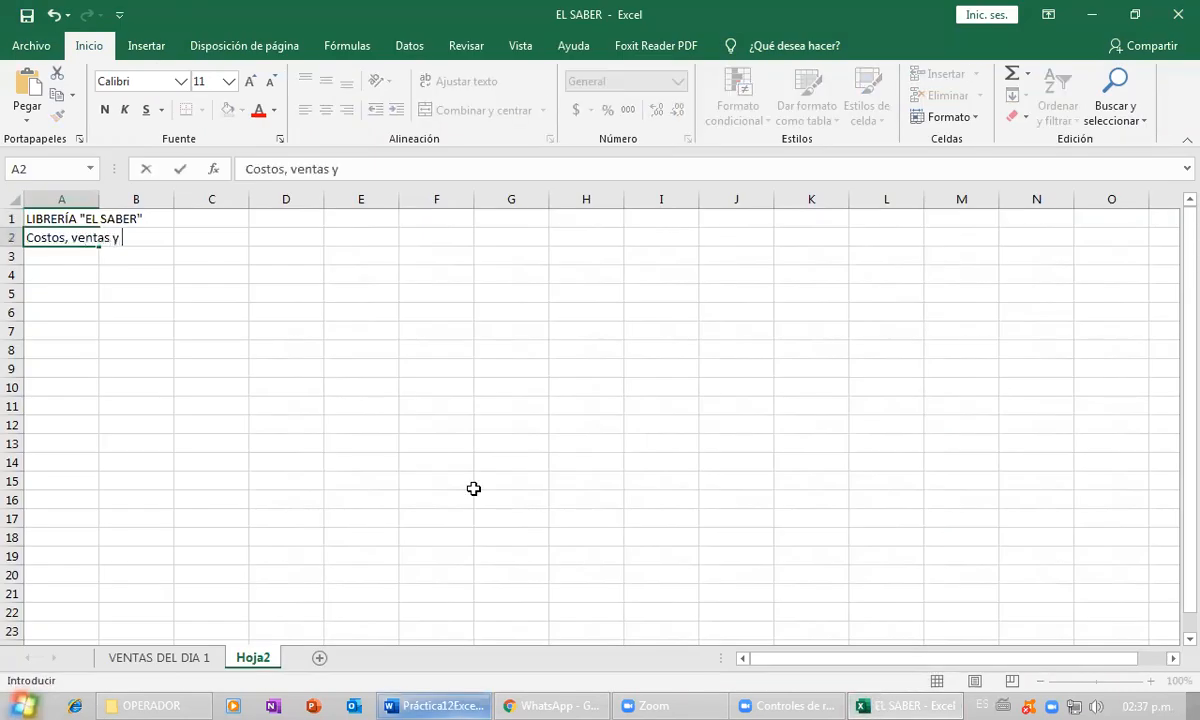
pyautogui.write('u')
pyautogui.press('BackSpace')
pyautogui.press('BackSpace')
pyautogui.press('BackSpace')
pyautogui.write('tilidades')
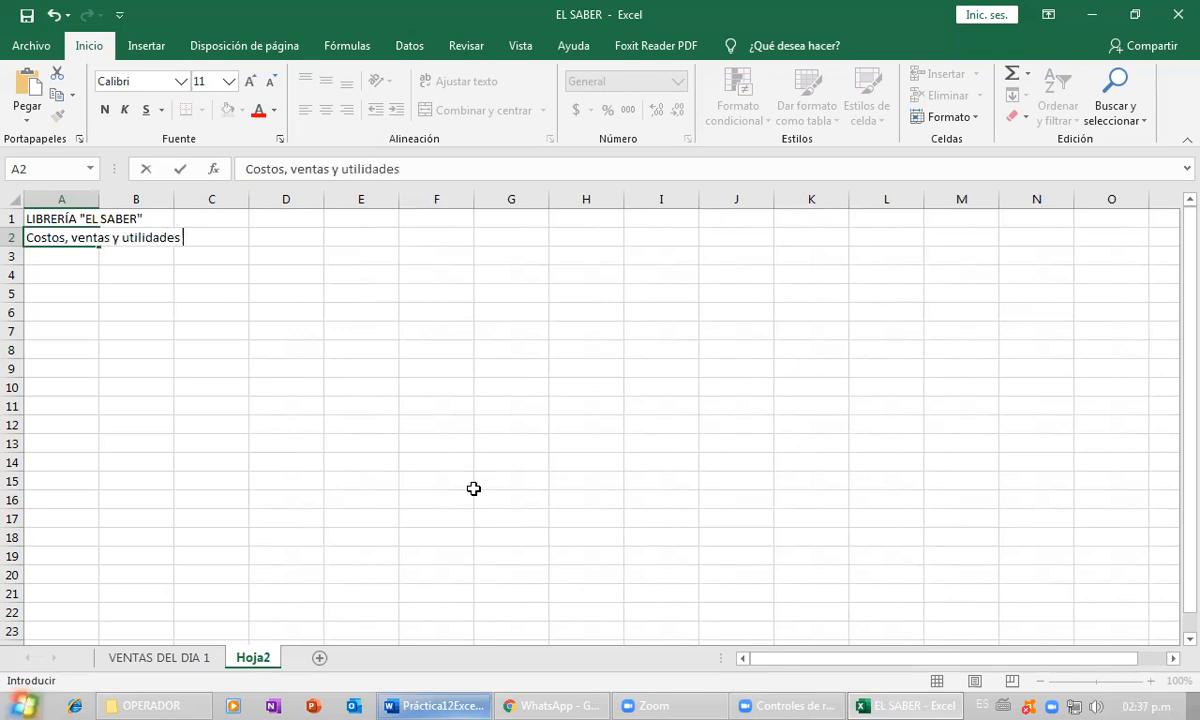
pyautogui.hotkey('alt', 'Tab')
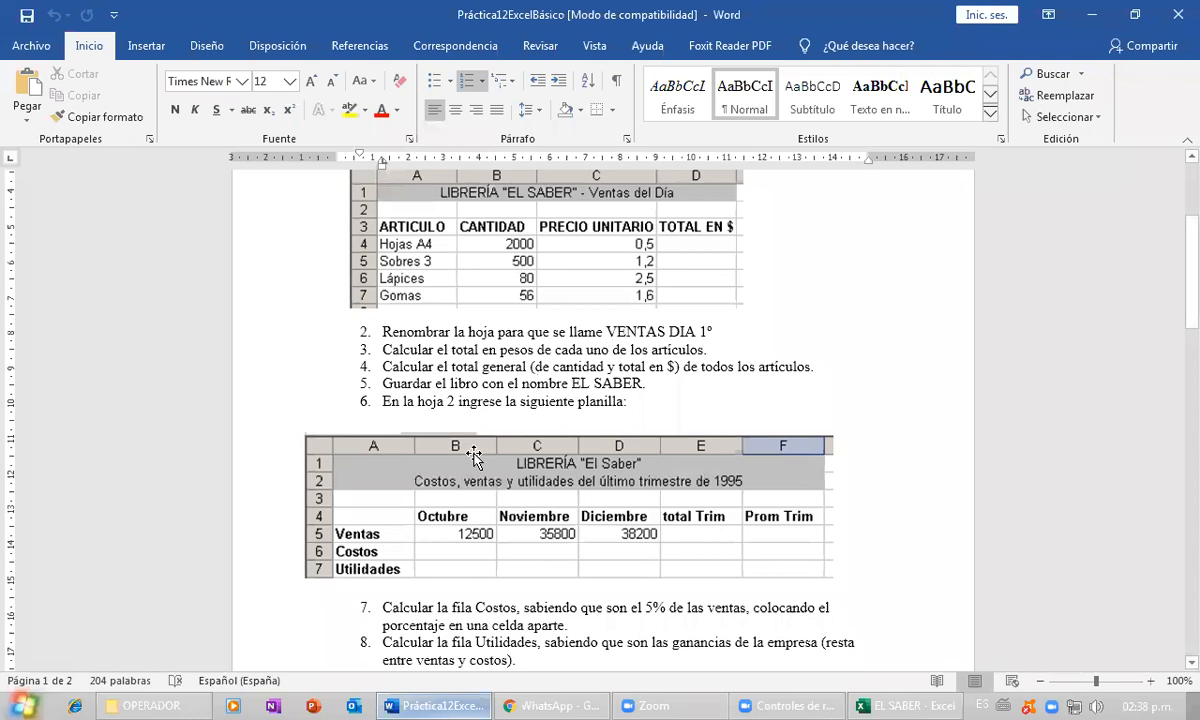
pyautogui.hotkey('alt', 'Tab')
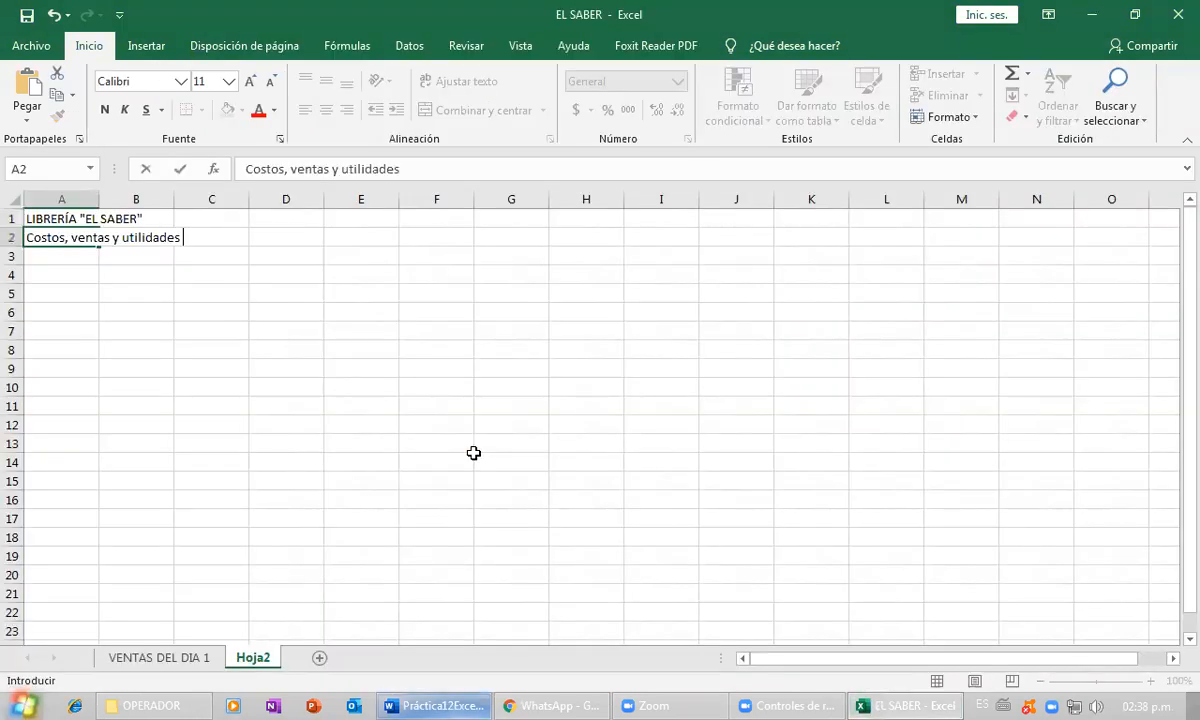
pyautogui.write('del ultimo tr')
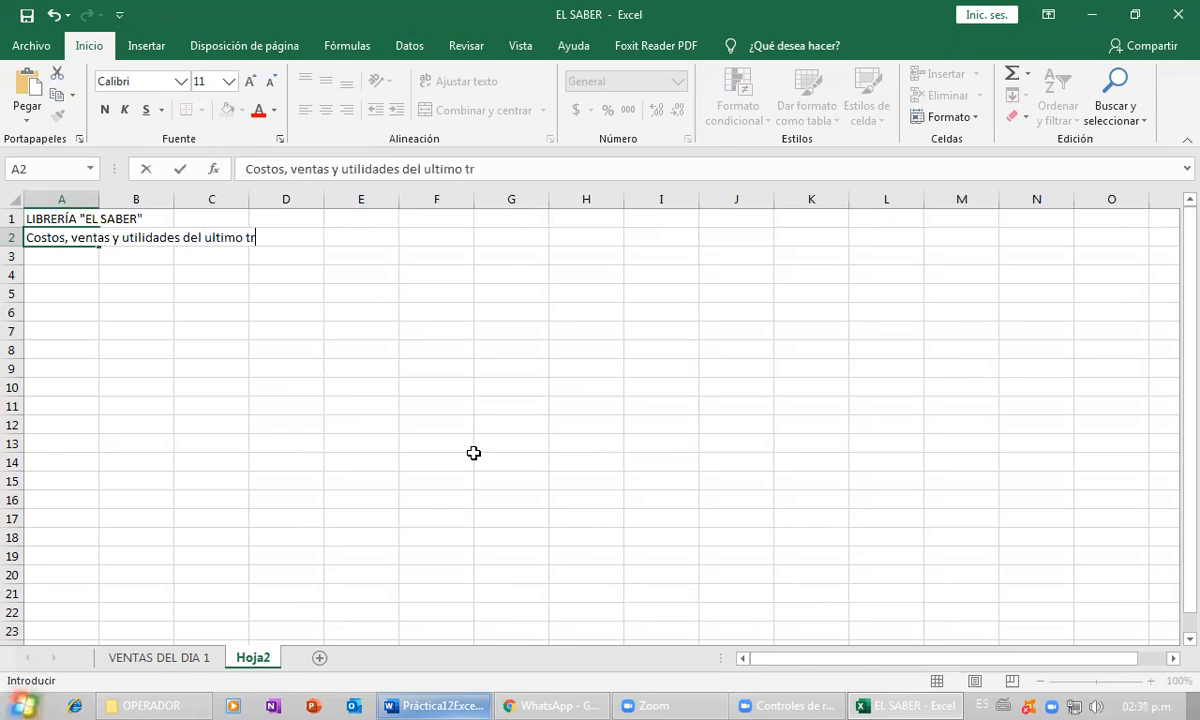
pyautogui.write('imestre del')
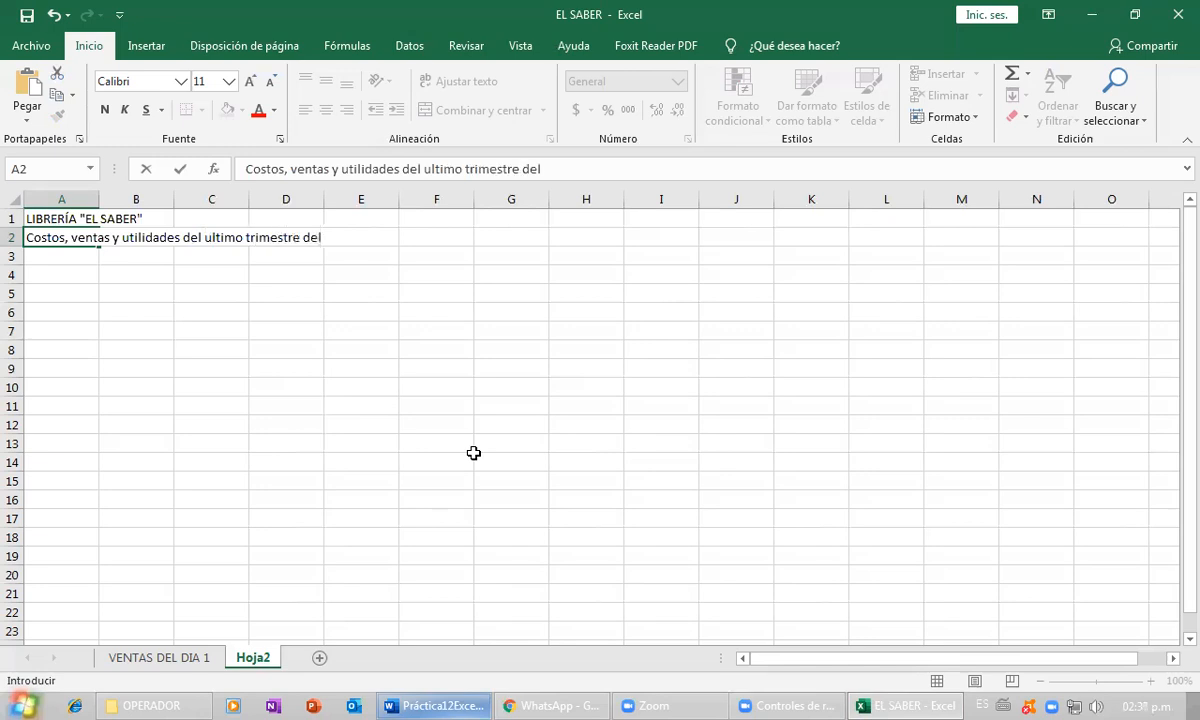
pyautogui.write(' 2020')
pyautogui.press('Return')
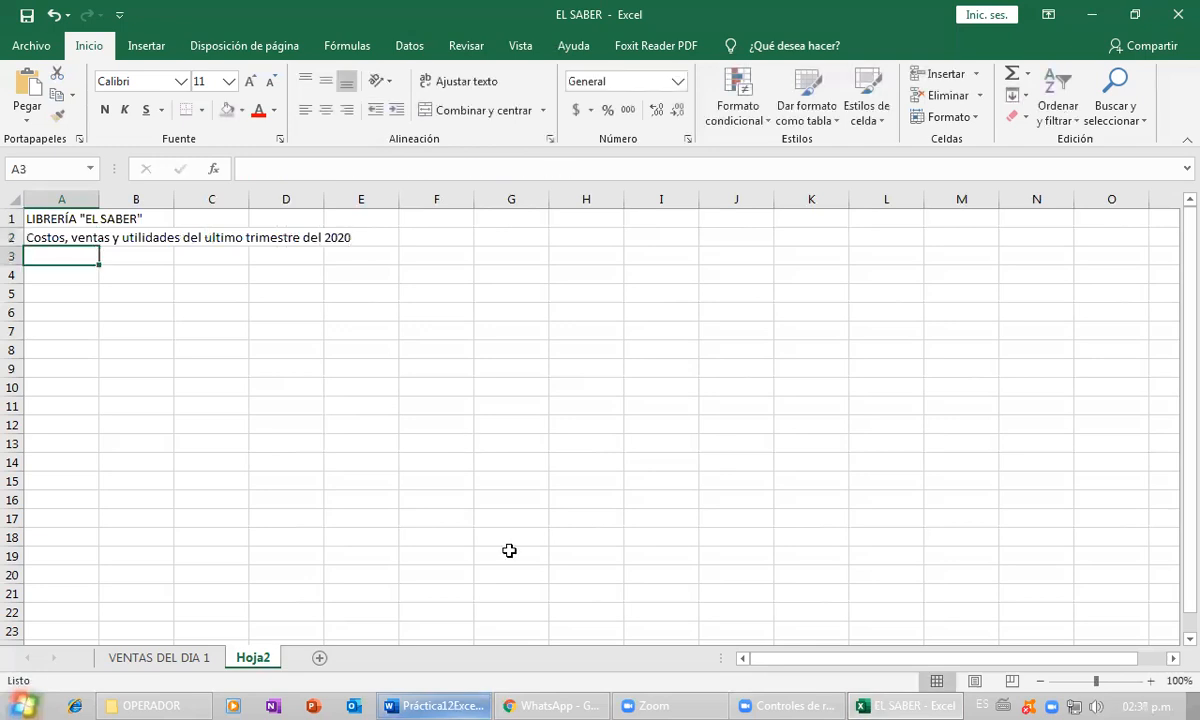
# - Consult the second table in Práctica12ExcelBásico and enter the header Octubre in B4 of Hoja2
pyautogui.click(440, 706)
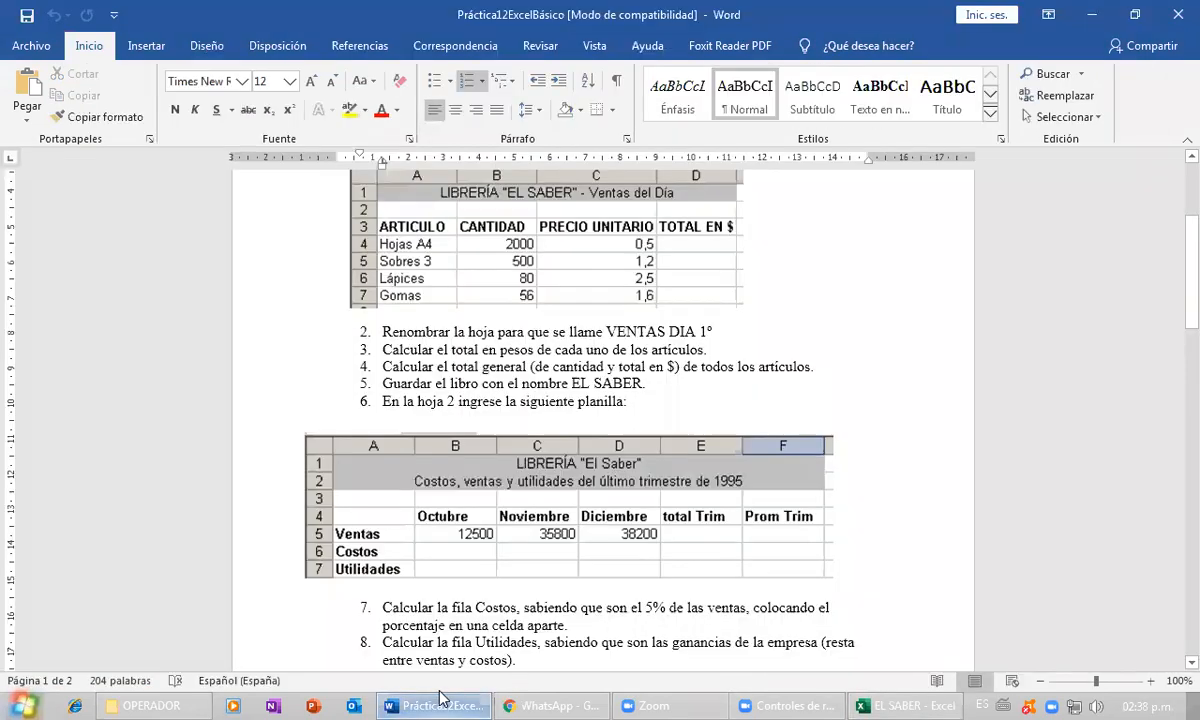
pyautogui.click(440, 700)
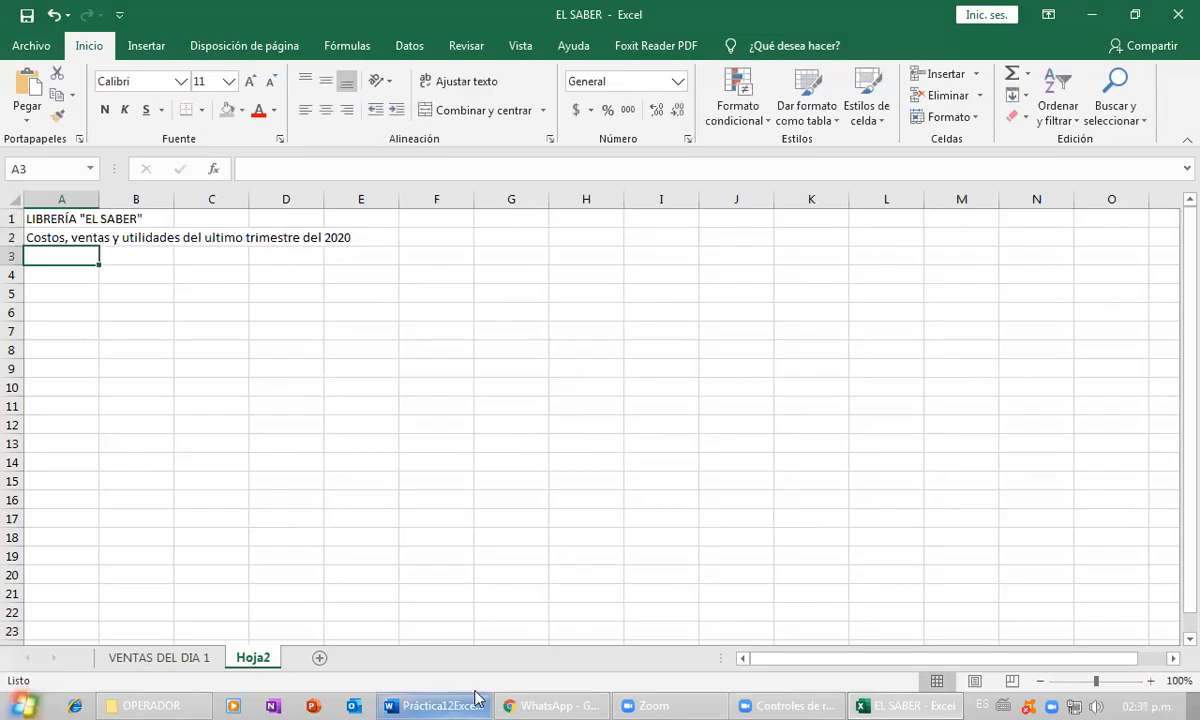
pyautogui.click(897, 700)
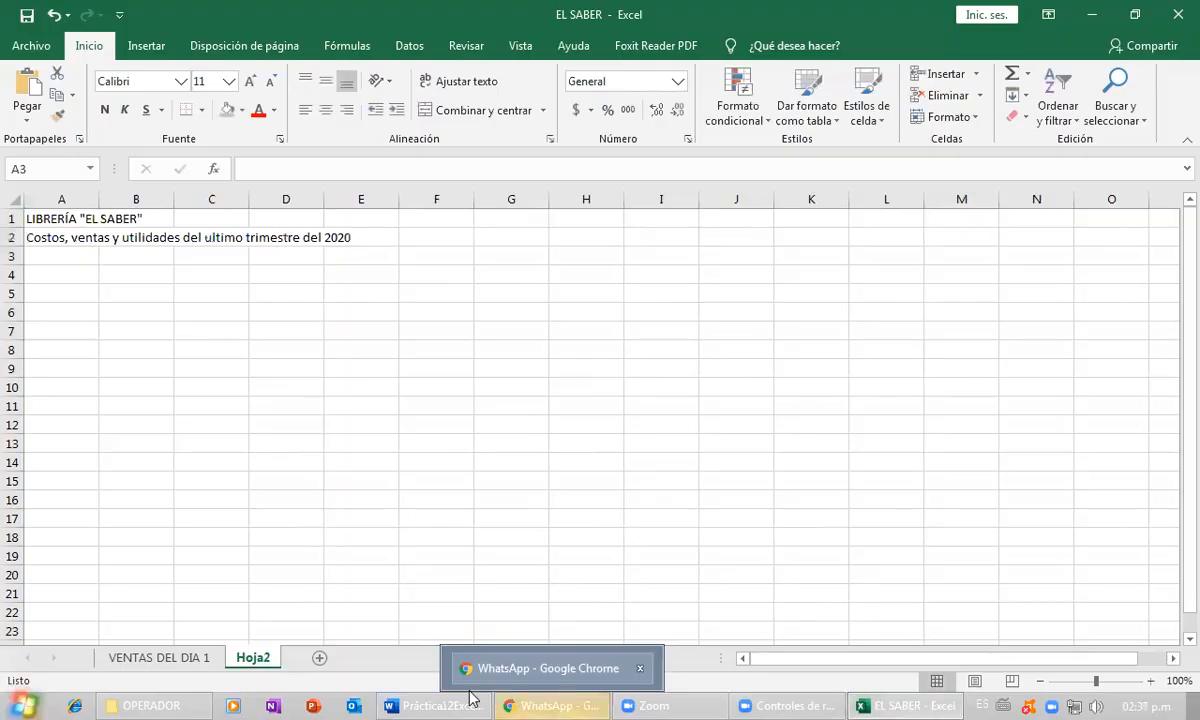
pyautogui.click(440, 705)
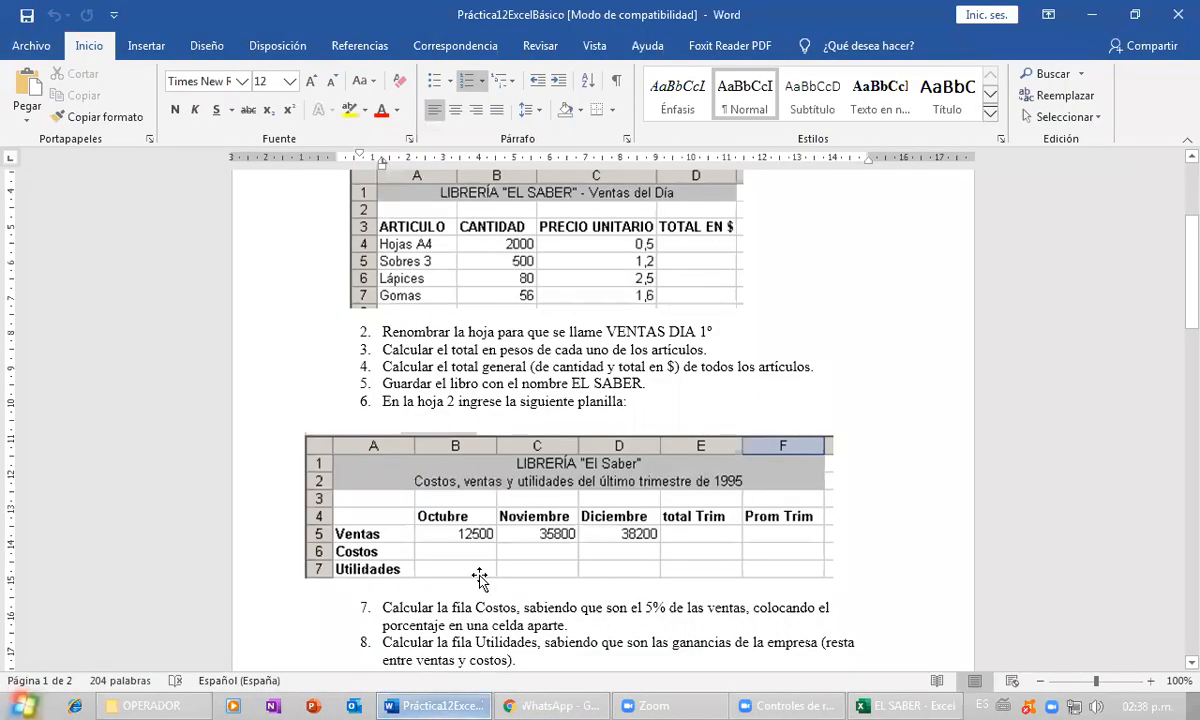
pyautogui.scroll(-1, 481, 577)
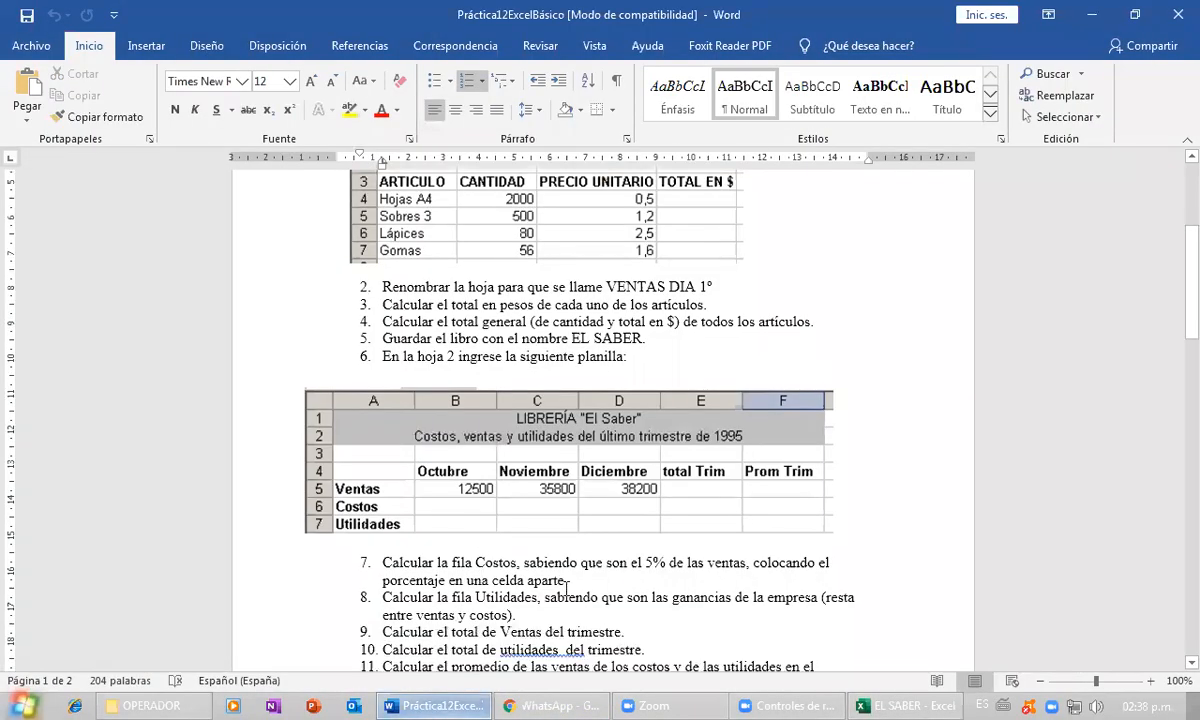
pyautogui.click(872, 698)
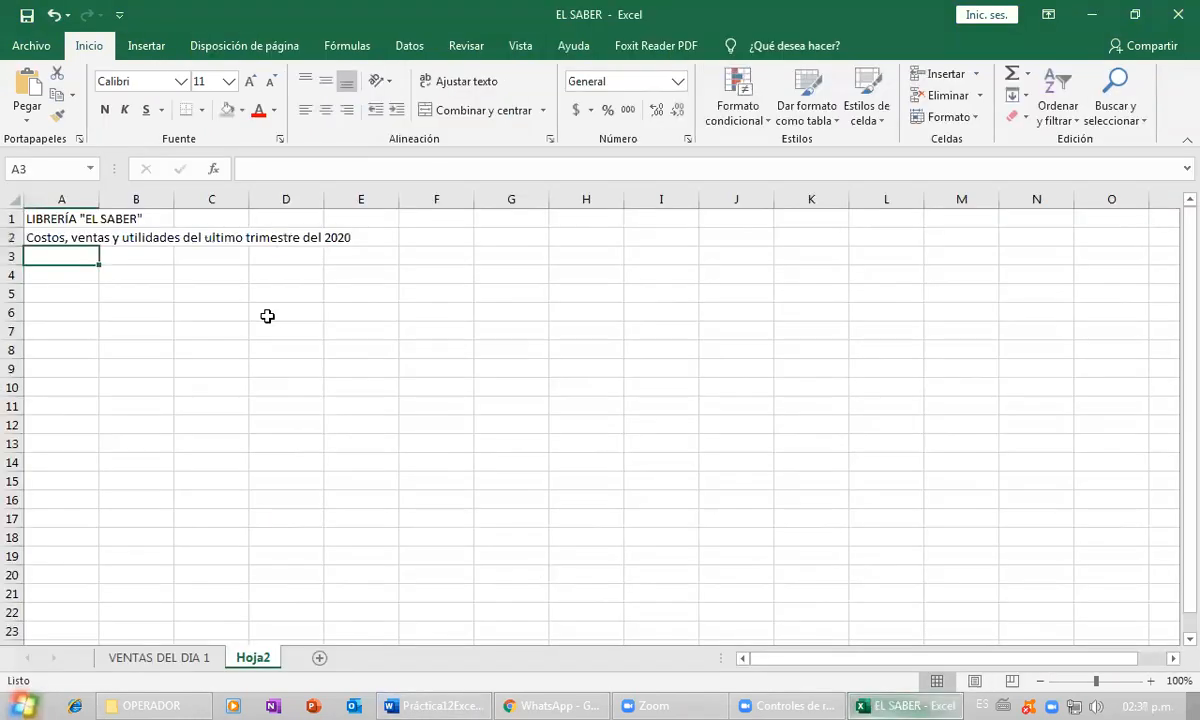
pyautogui.click(145, 273)
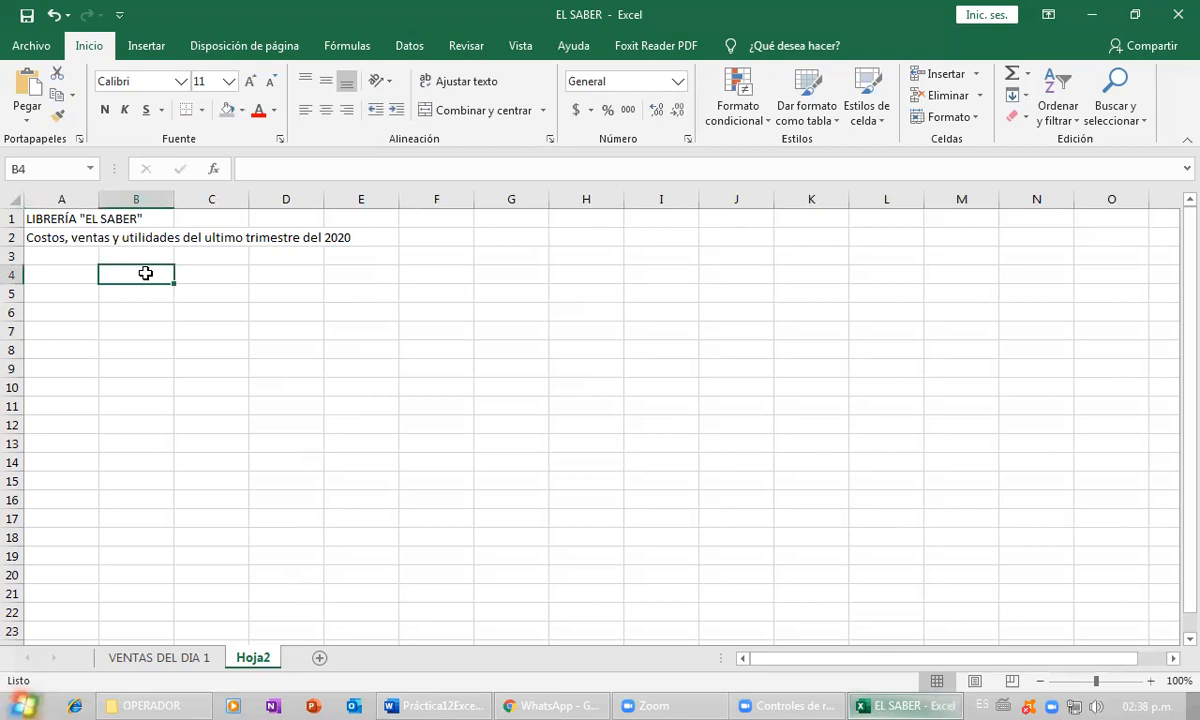
pyautogui.write('Octub')
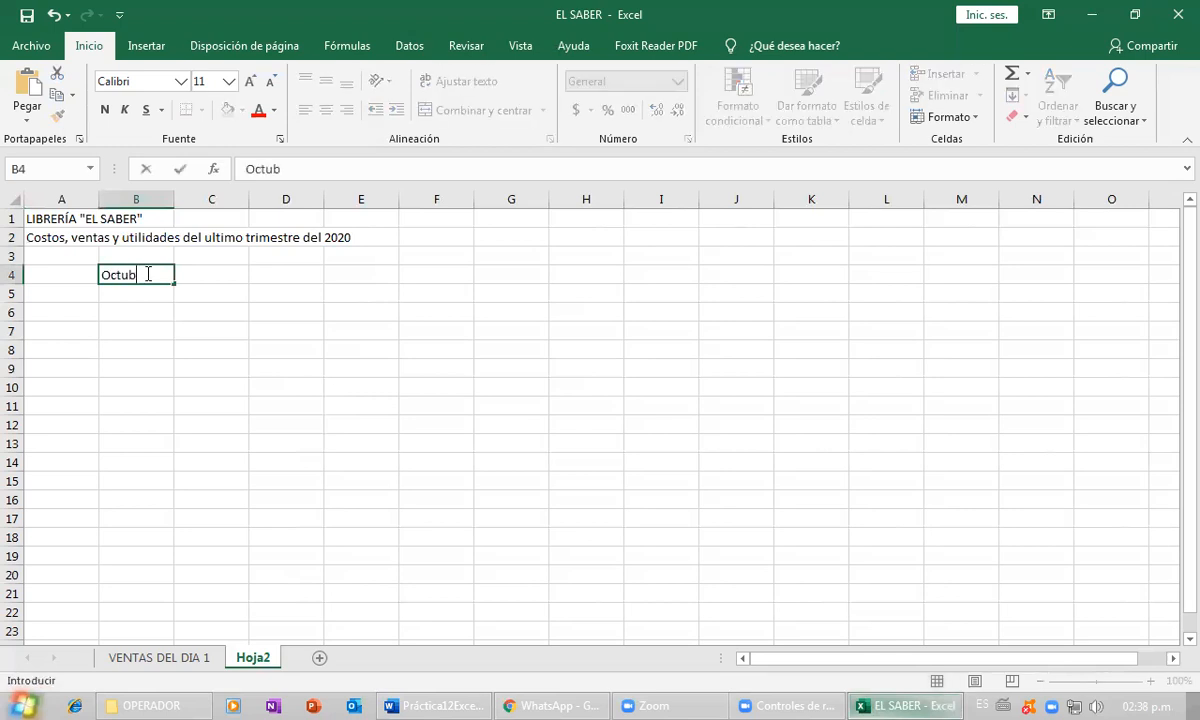
pyautogui.write('re')
pyautogui.press('Return')
# - Enter the month headers Noviembre in C4 and Diciembre in D4
pyautogui.click(145, 273)
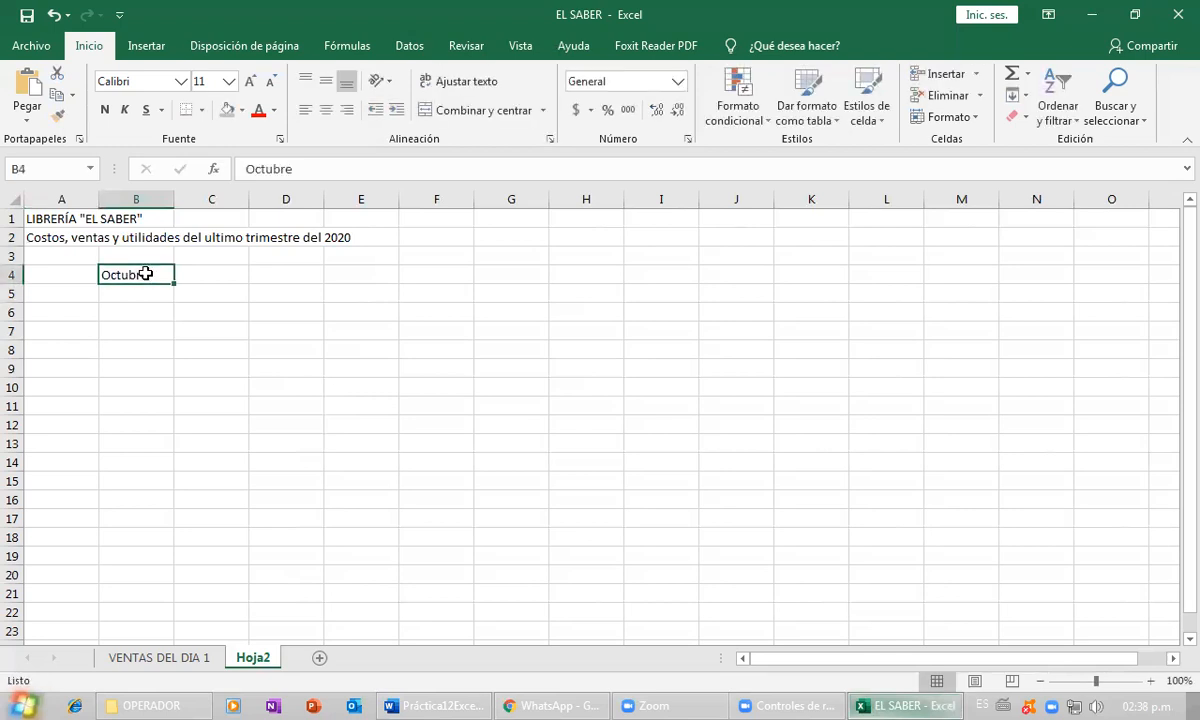
pyautogui.press('Tab')
pyautogui.write('Noviembre')
pyautogui.press('Tab')
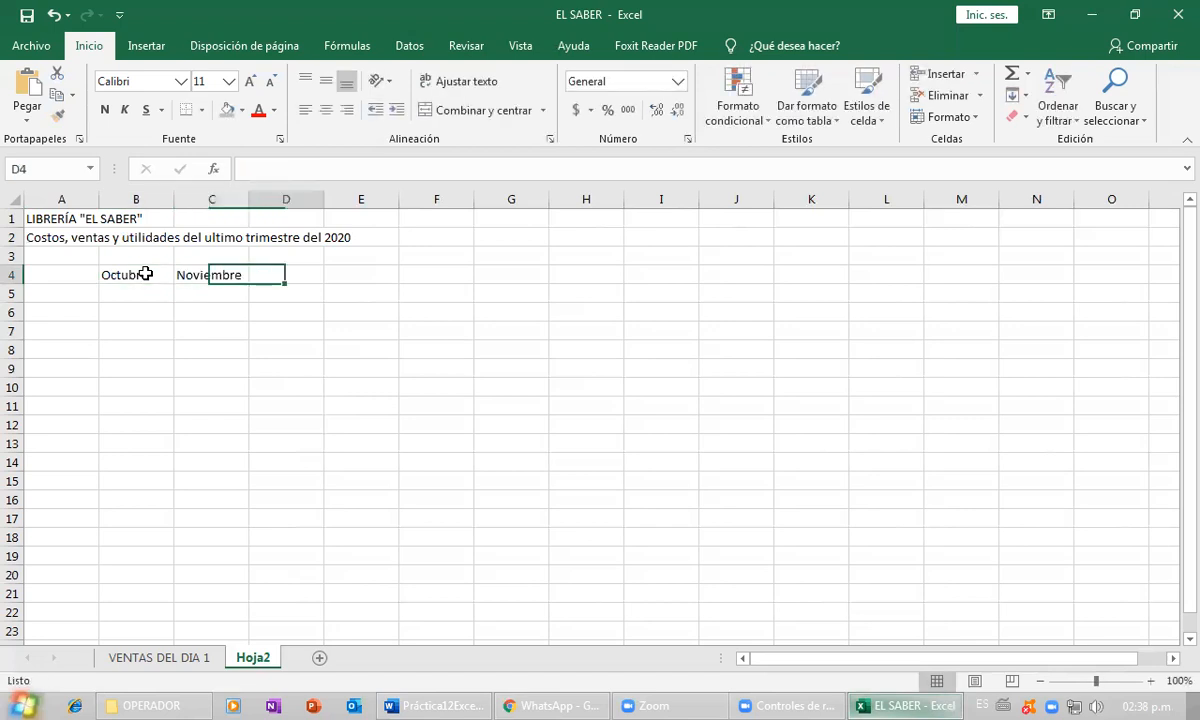
pyautogui.write('Diciem')
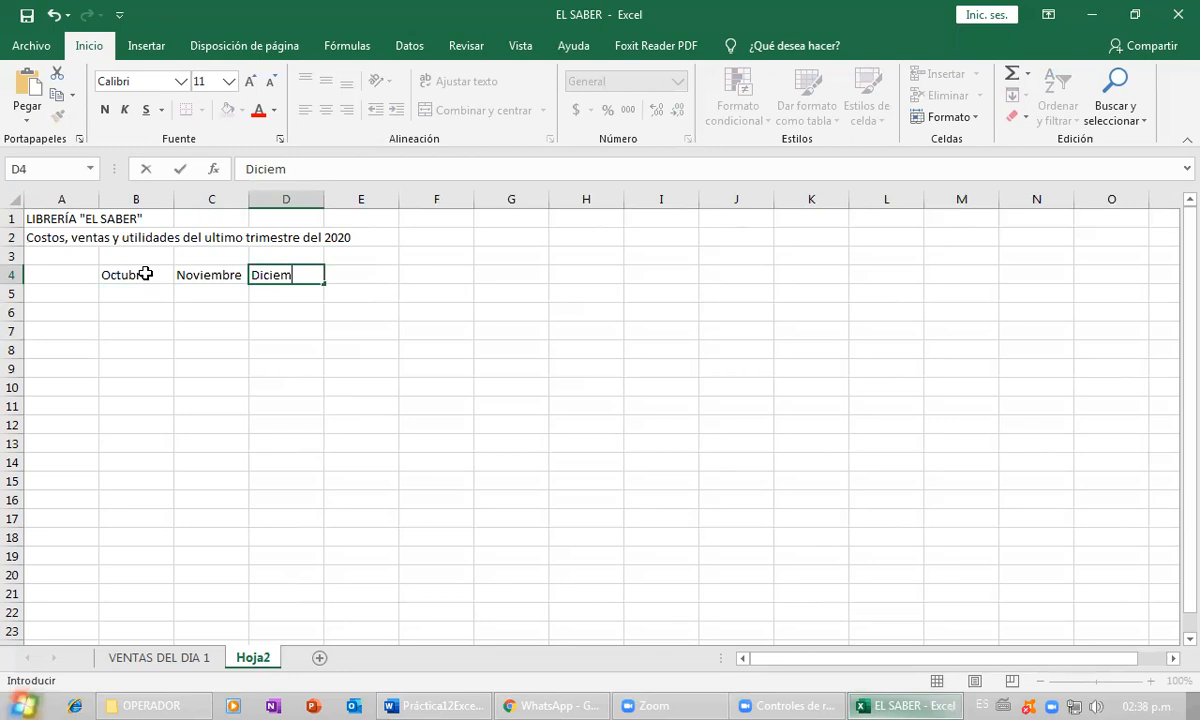
pyautogui.write('bre')
pyautogui.press('Return')
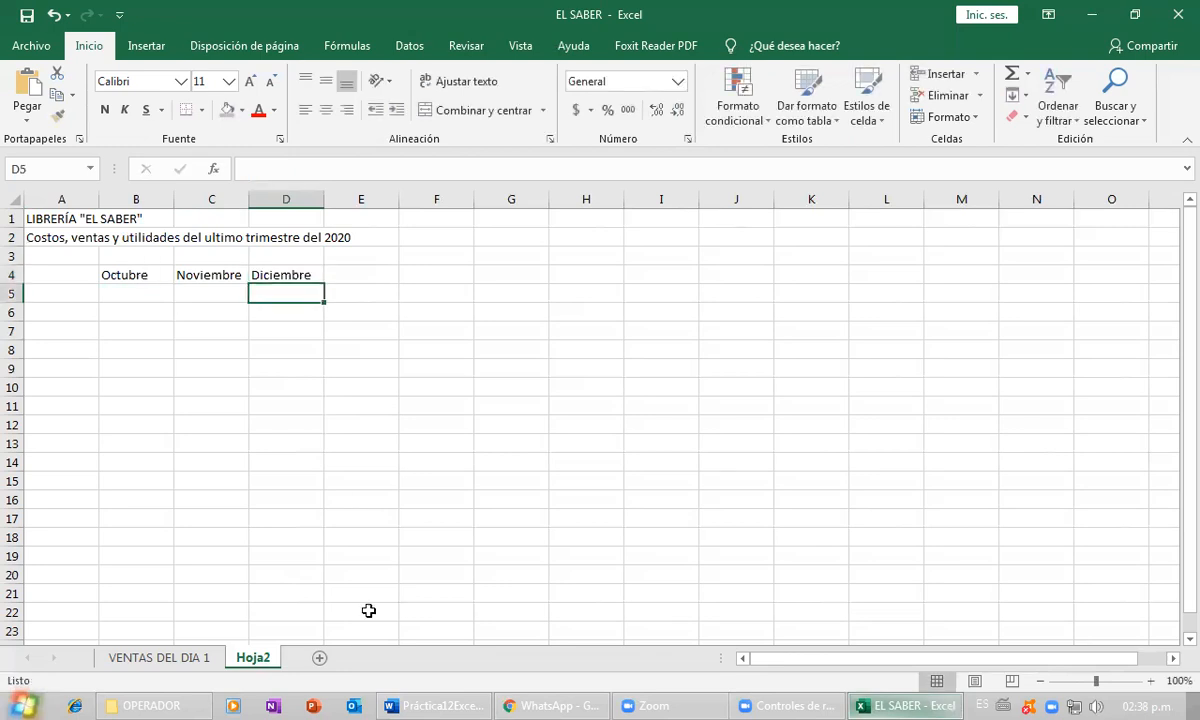
# - Check the next column header in the Word table and enter "Tot Trimestre" in E4 of Hoja2
pyautogui.click(461, 697)
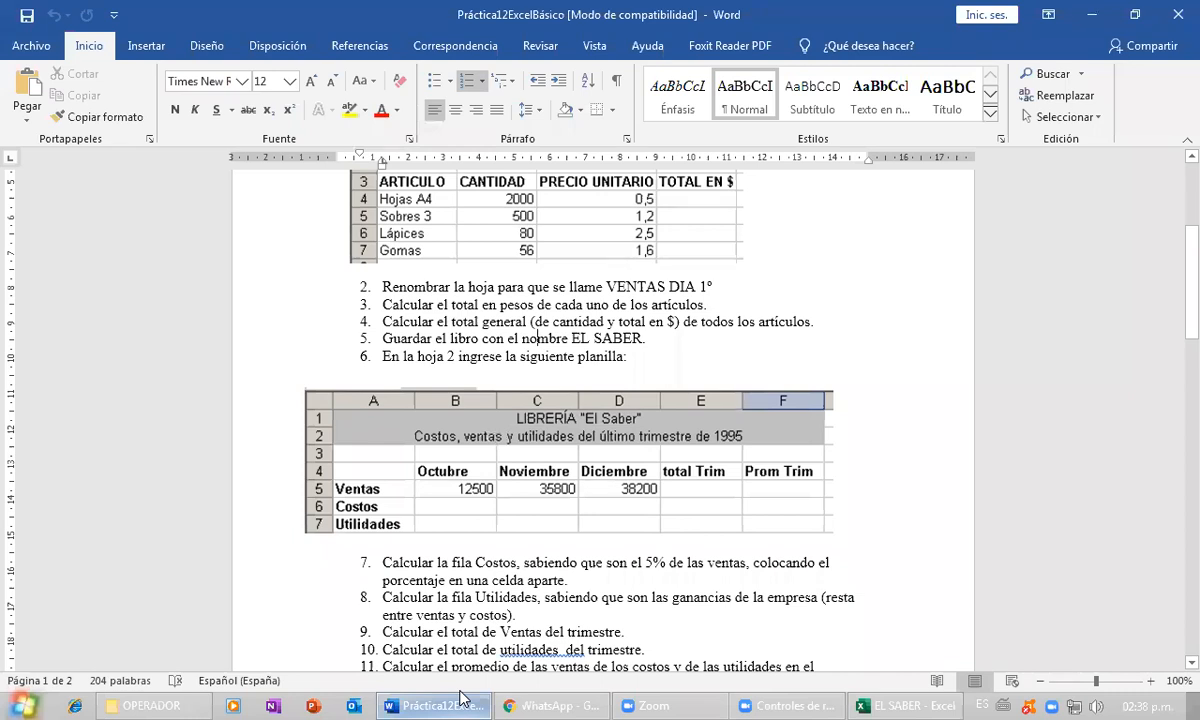
pyautogui.click(461, 697)
pyautogui.click(362, 270)
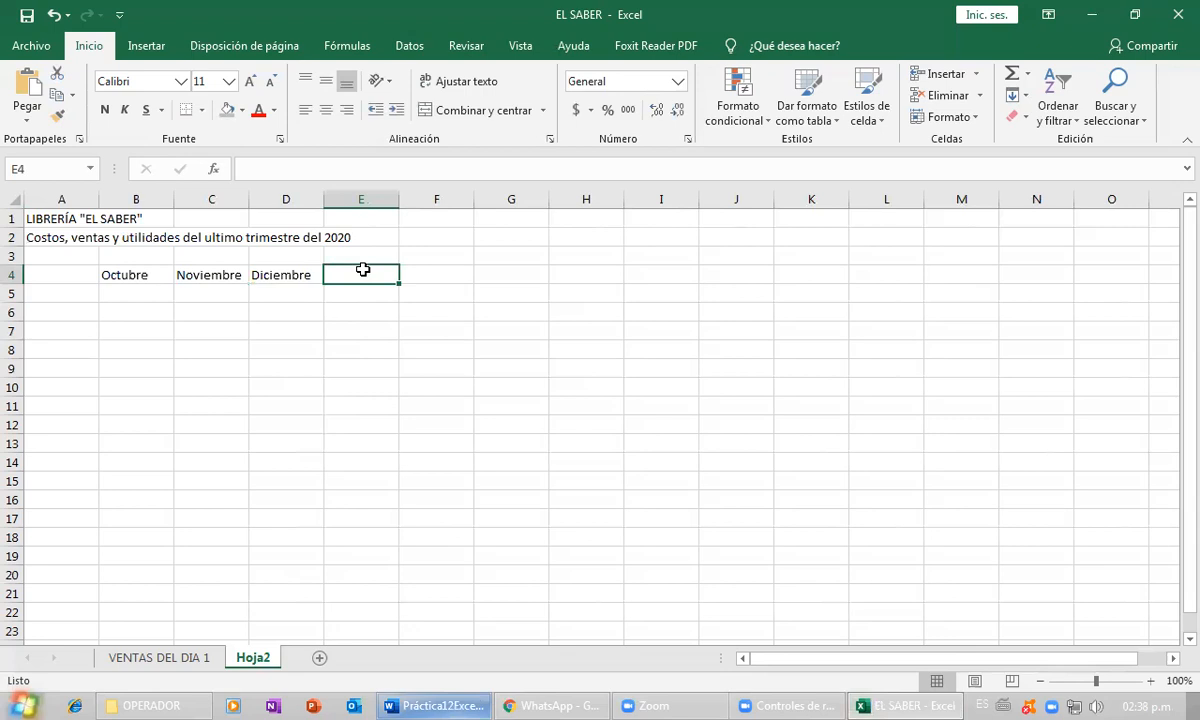
pyautogui.write('Tot')
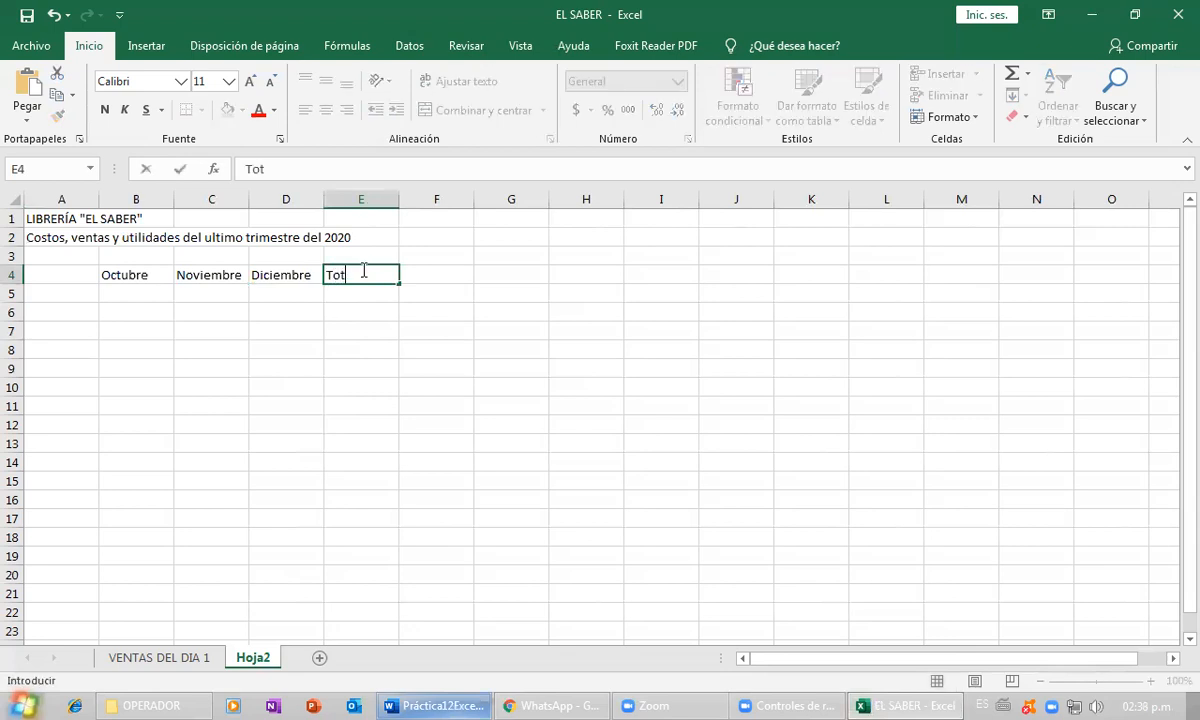
pyautogui.write(' Trimestre')
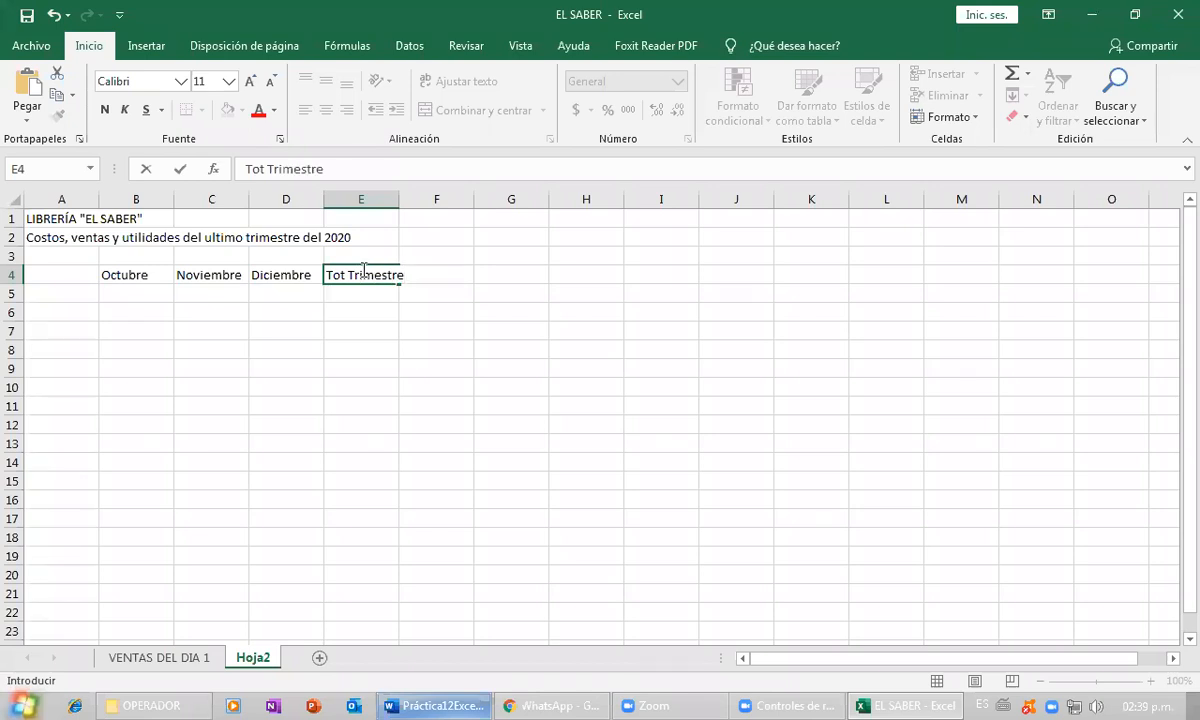
pyautogui.press('Return')
pyautogui.click(358, 270)
pyautogui.press('Right')
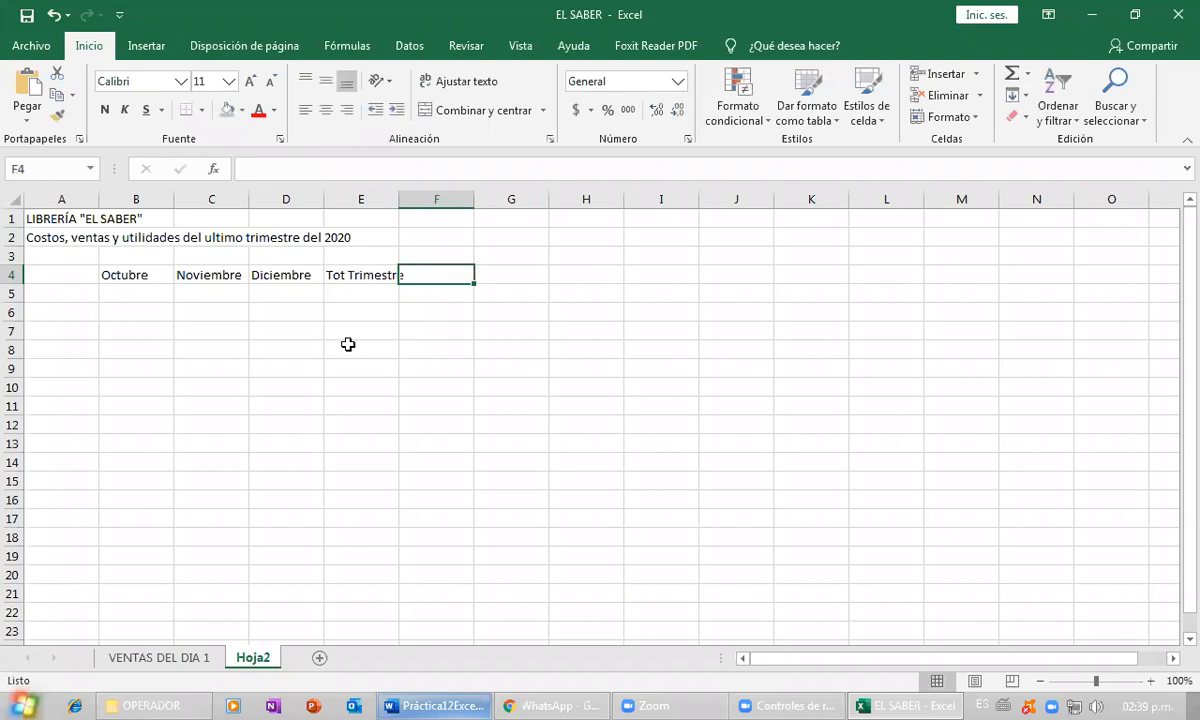
# - Compare with the Word table and shorten the header in E4 to "Tot Trim"
pyautogui.click(443, 705)
pyautogui.click(443, 705)
pyautogui.press('Left')
pyautogui.press('F2')
pyautogui.press('BackSpace')
pyautogui.press('BackSpace')
pyautogui.press('BackSpace')
pyautogui.press('BackSpace')
pyautogui.press('BackSpace')
pyautogui.press('Return')
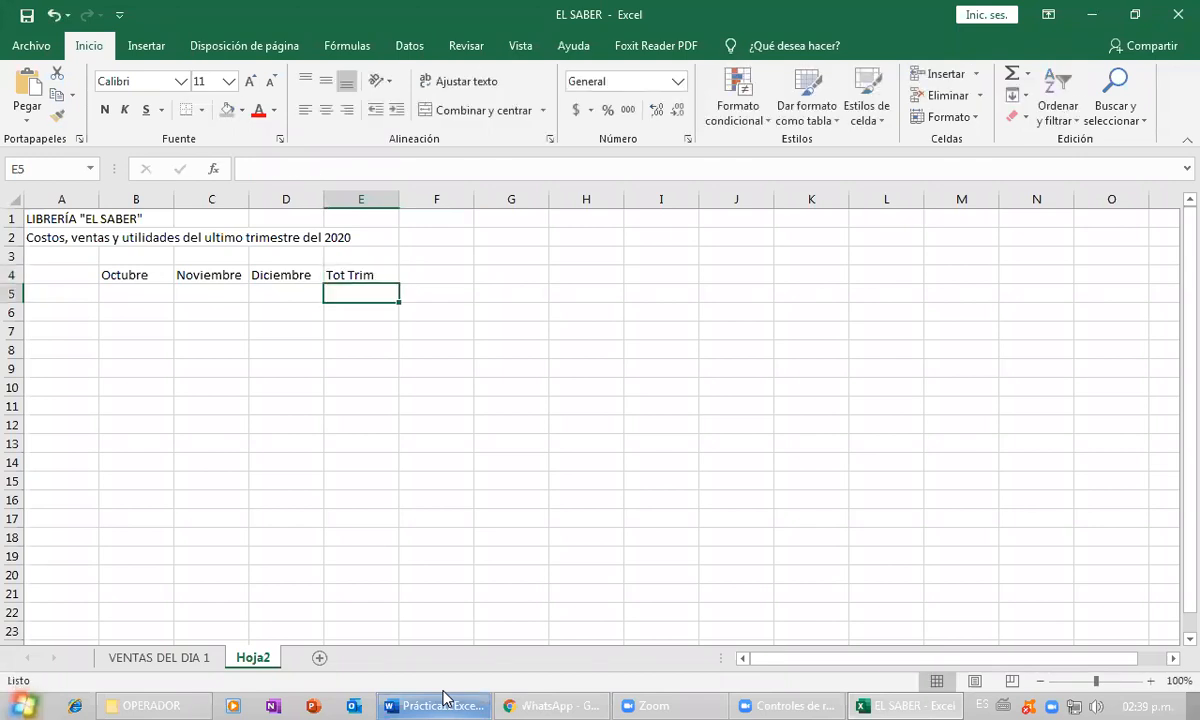
# - Check the last column header in the Word table and enter "Prom Trim" in F4
pyautogui.press('Up')
pyautogui.press('Right')
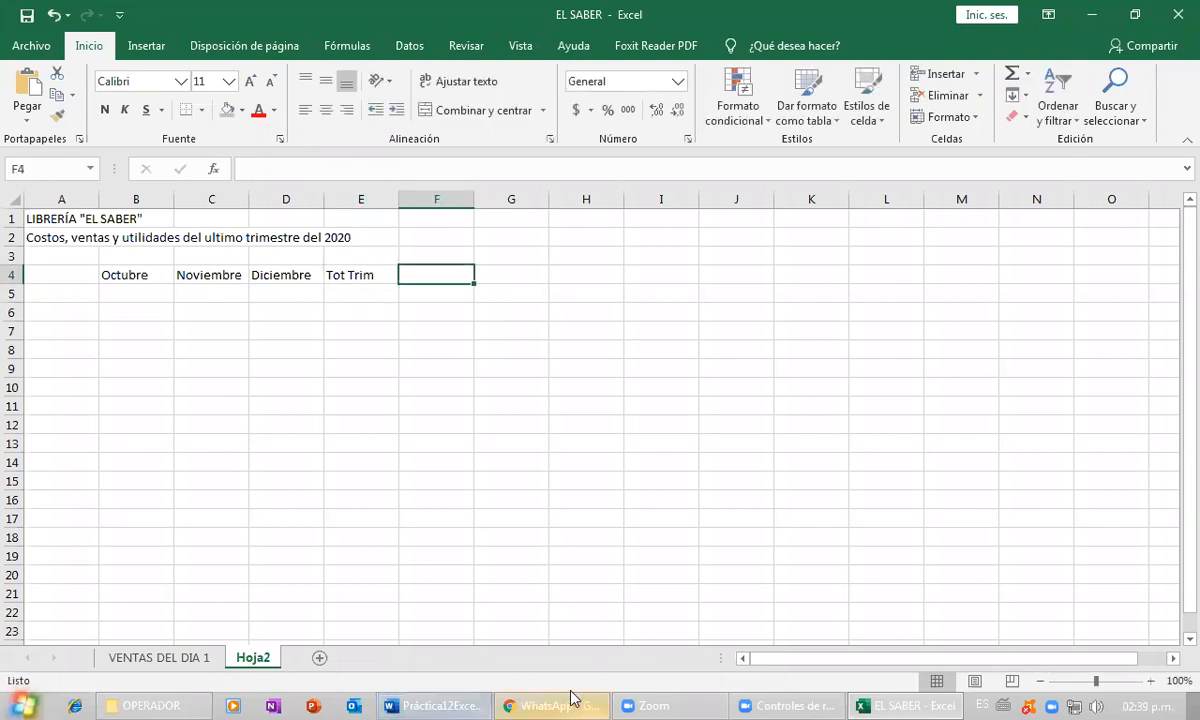
pyautogui.click(465, 700)
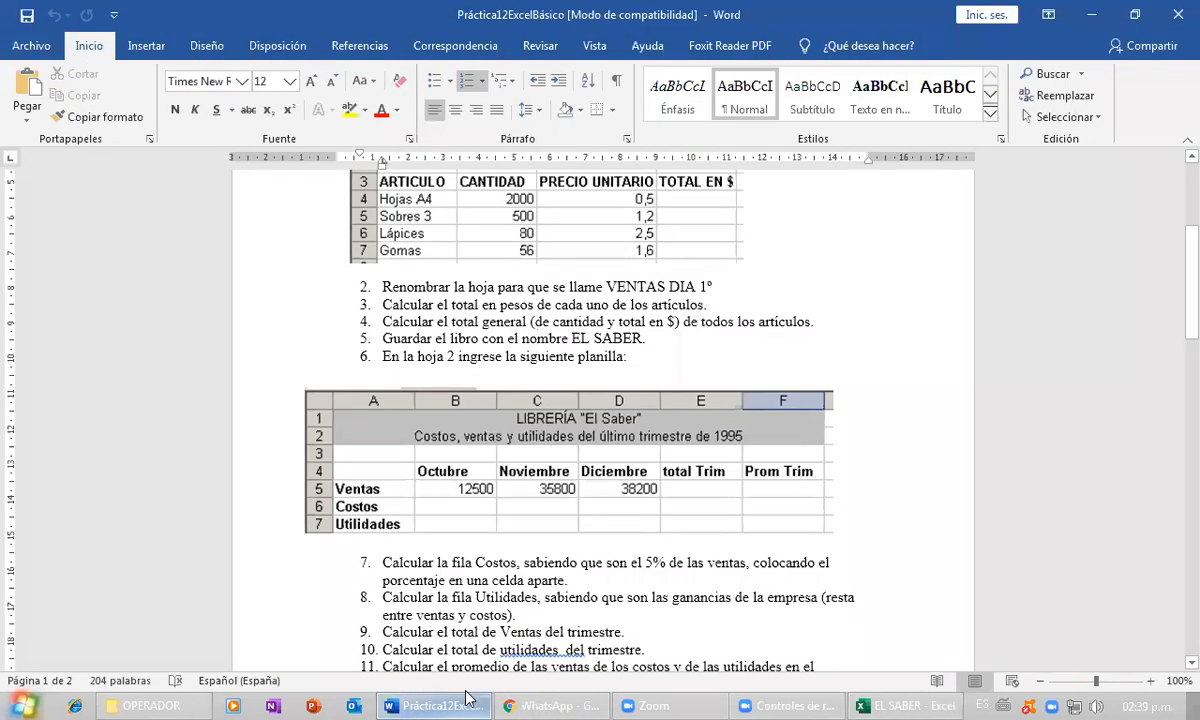
pyautogui.click(465, 700)
pyautogui.write('P')
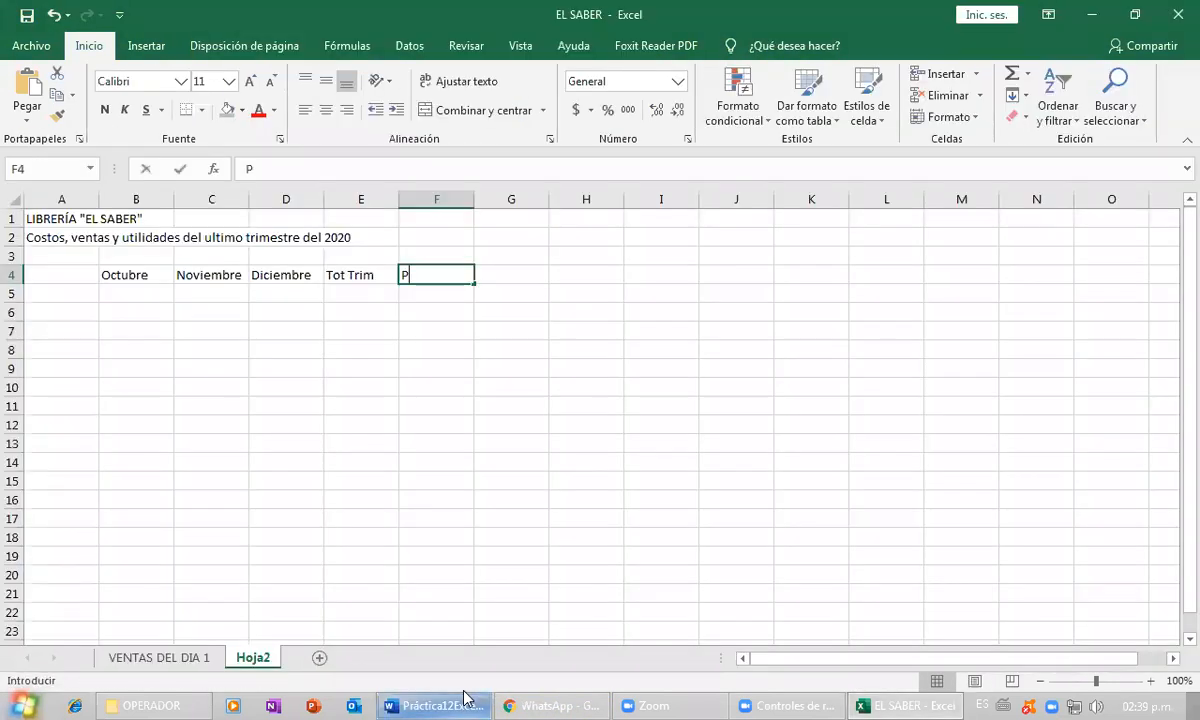
pyautogui.write('rom')
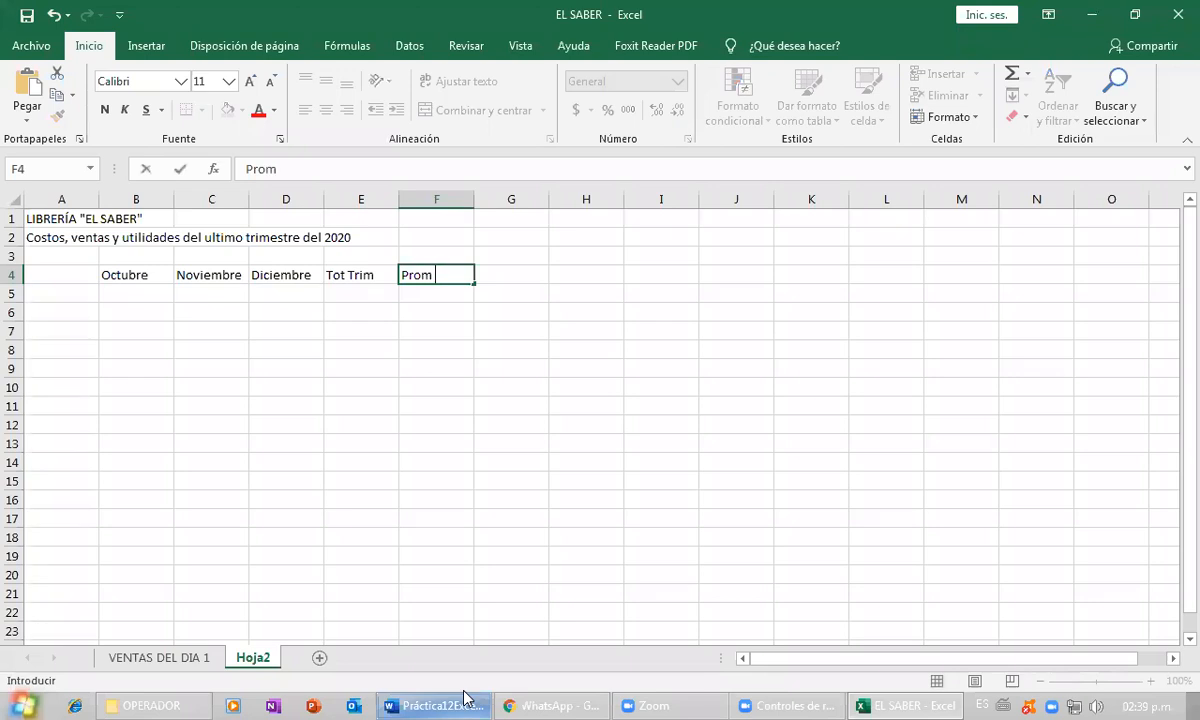
pyautogui.write(' Trim')
pyautogui.press('Return')
# - Consult the row labels in the Word table and enter Ventas in A5 of Hoja2
pyautogui.press('Left')
pyautogui.press('Left')
pyautogui.press('Left')
pyautogui.press('Left')
pyautogui.press('Left')
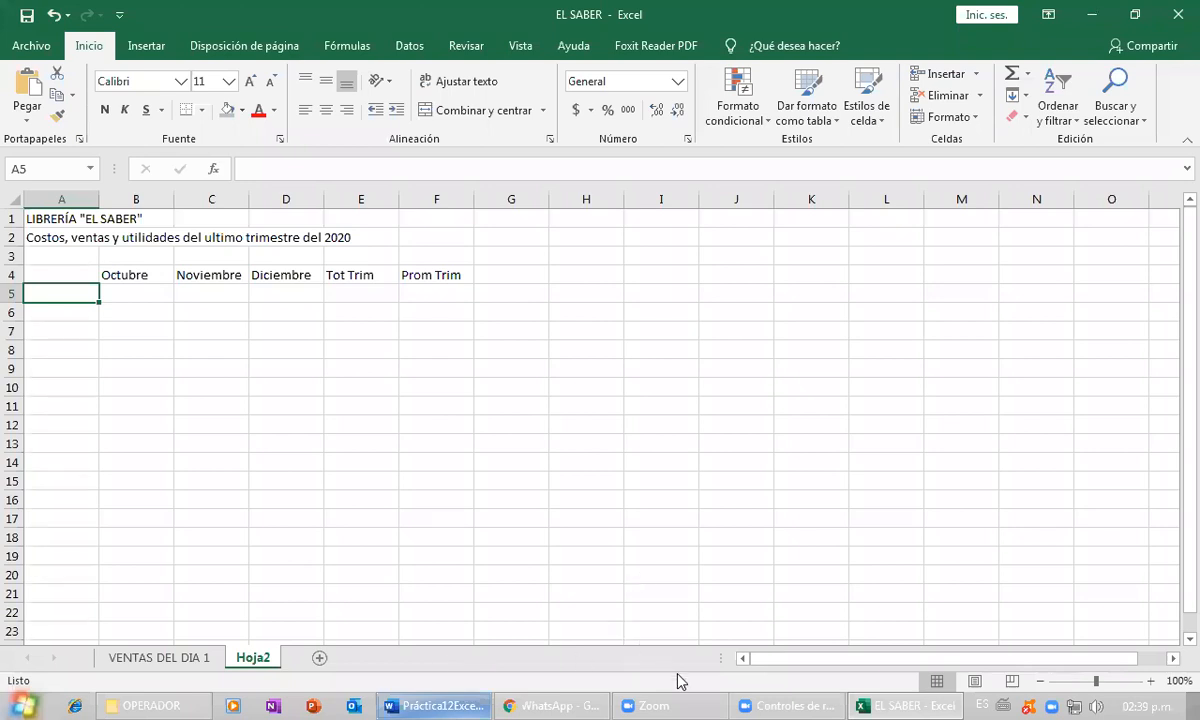
pyautogui.click(457, 697)
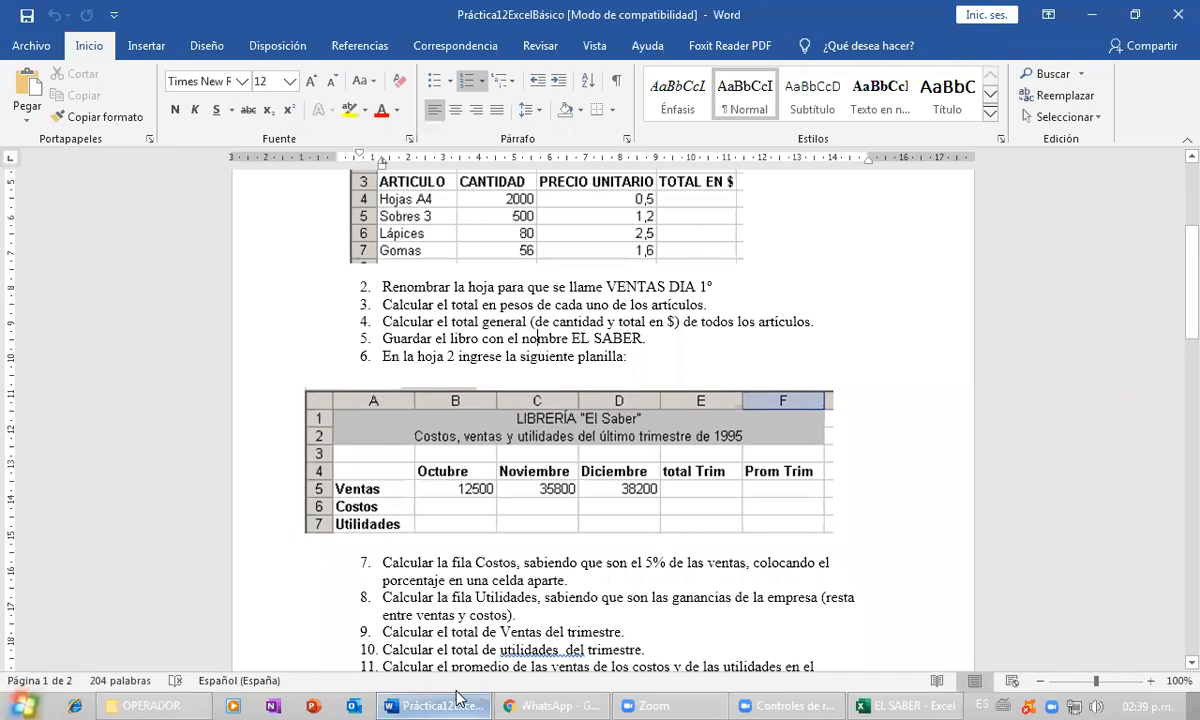
pyautogui.click(457, 697)
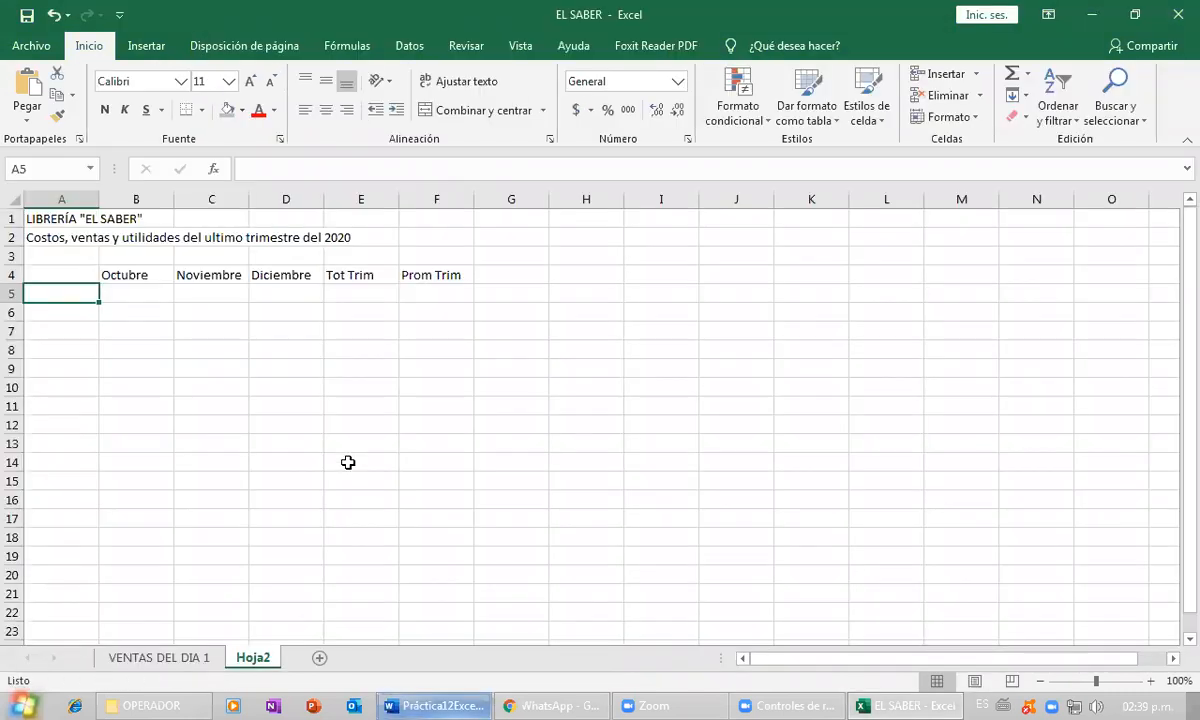
pyautogui.write('Ventasa')
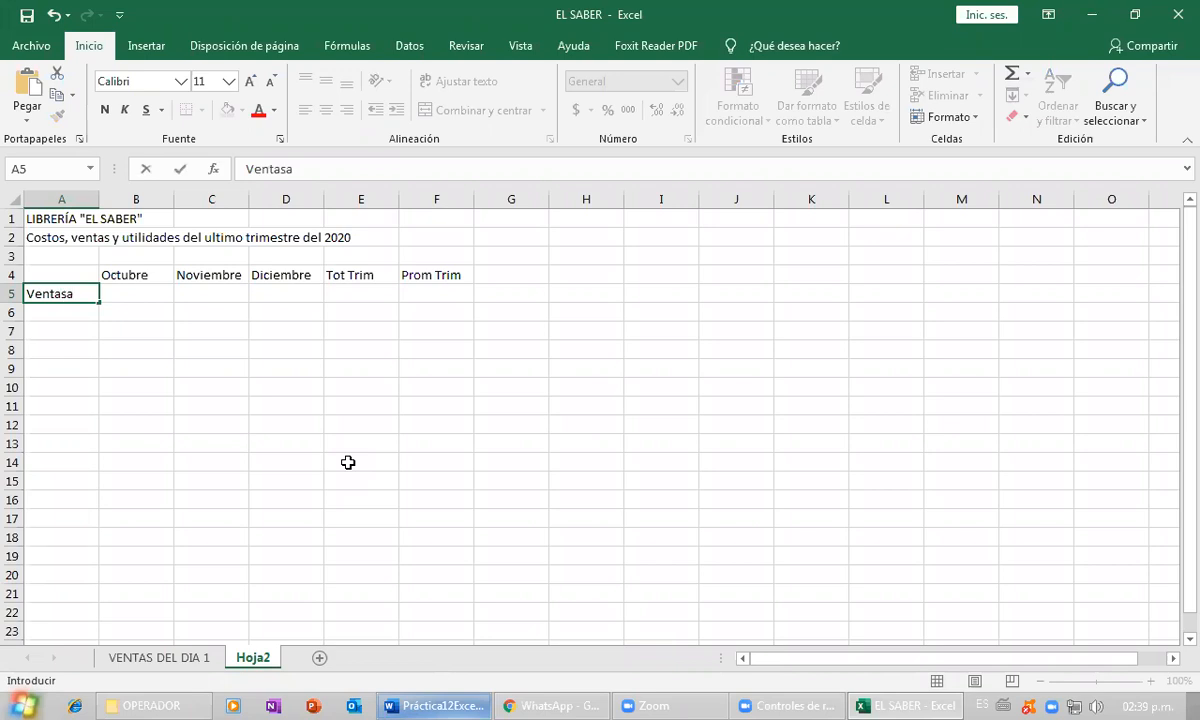
pyautogui.press('BackSpace')
pyautogui.press('Return')
# - Enter the row labels Costos in A6 and Utilidades in A7
pyautogui.write('C')
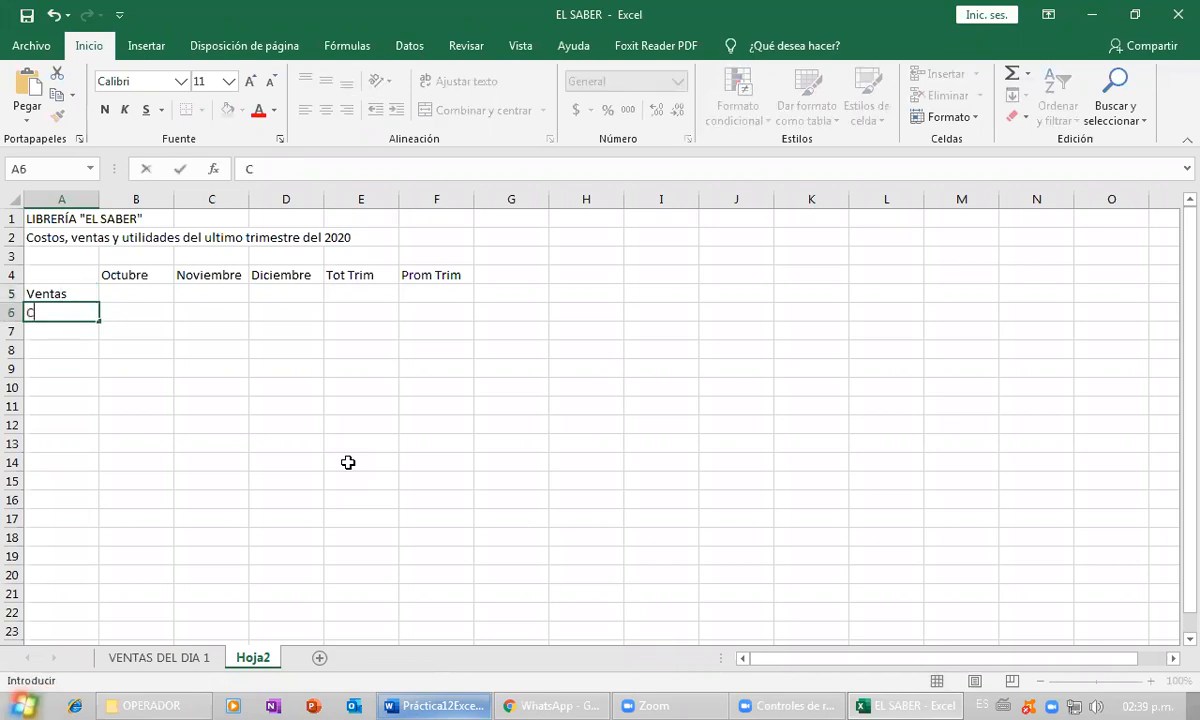
pyautogui.write('ostos')
pyautogui.press('Return')
pyautogui.write('U')
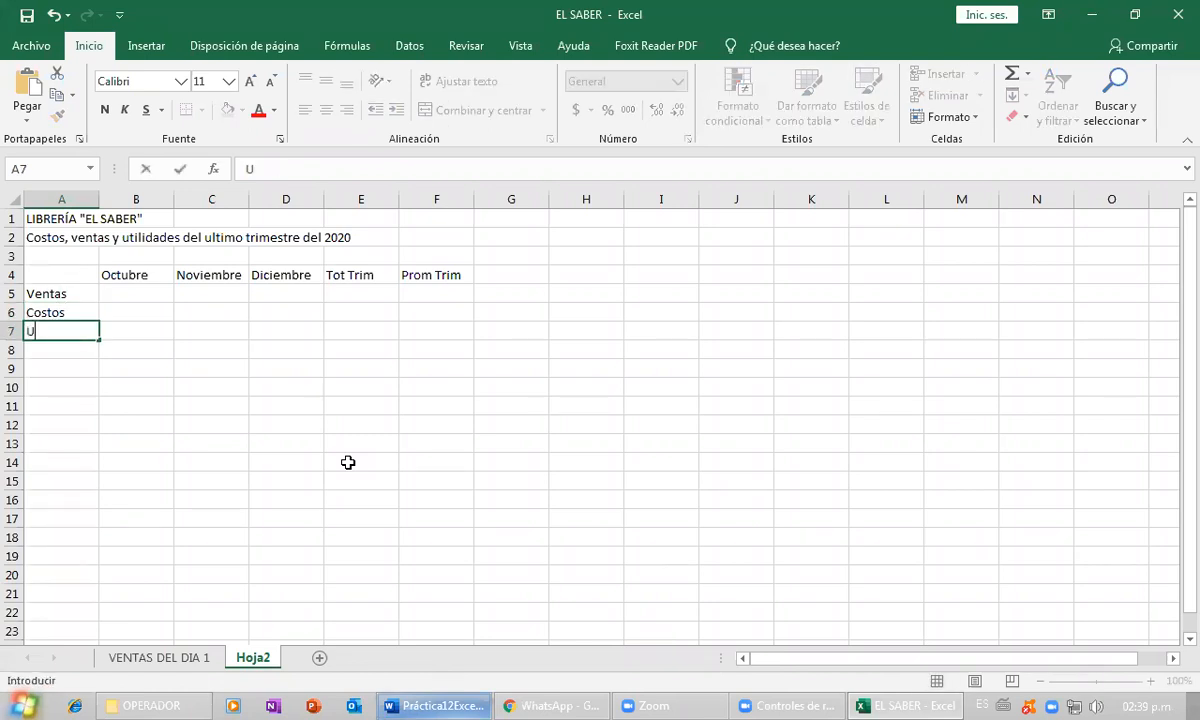
pyautogui.write('tilidades')
pyautogui.hotkey('ctrl', 'Return')
# - Look up the October sales figure in the Word table and enter 12500 in B5 of Hoja2
pyautogui.press('Right')
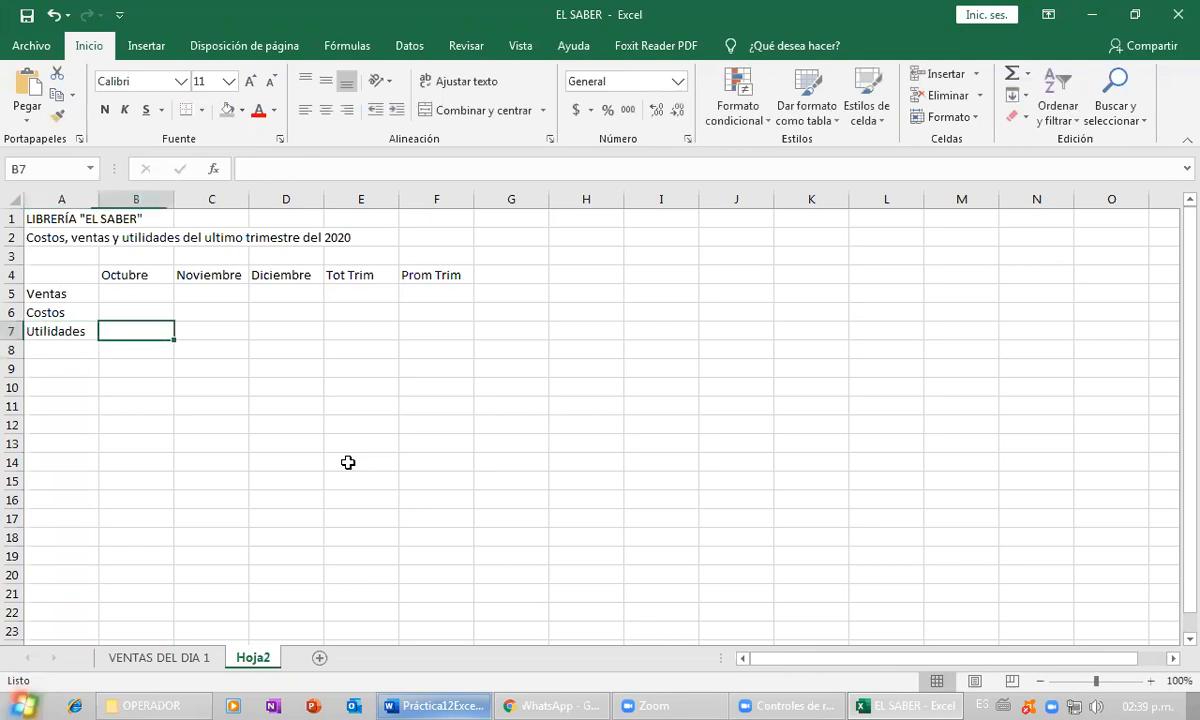
pyautogui.press('Up')
pyautogui.press('Up')
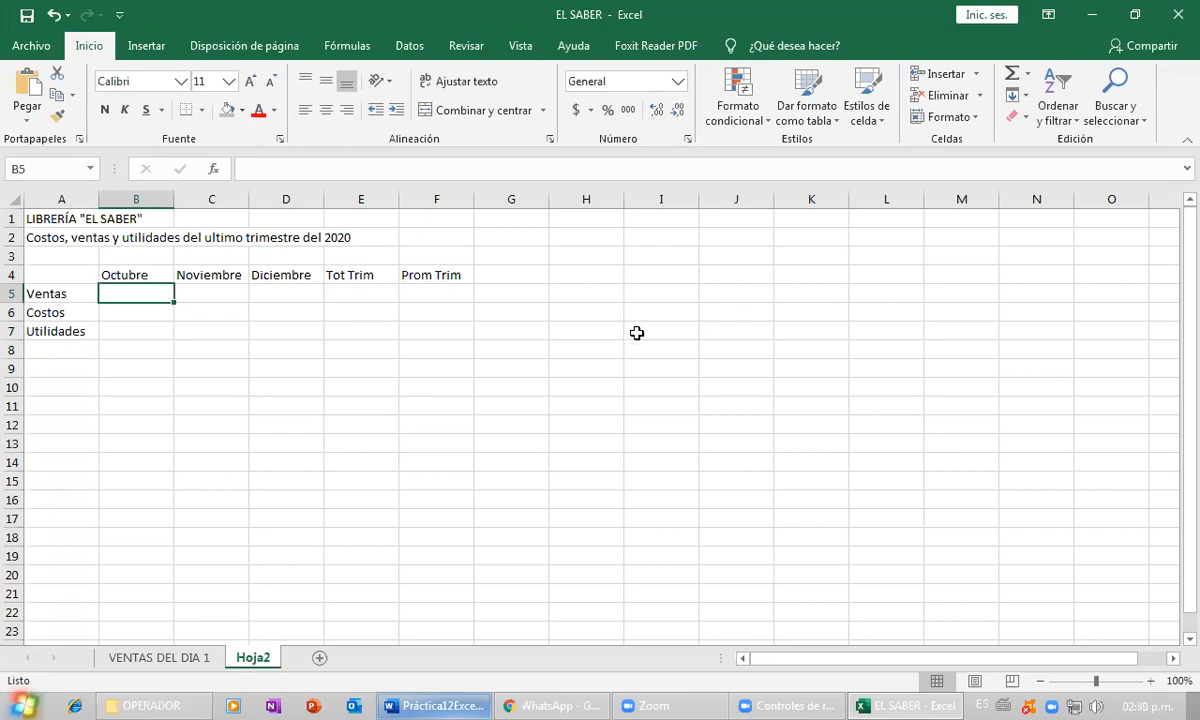
pyautogui.click(797, 41)
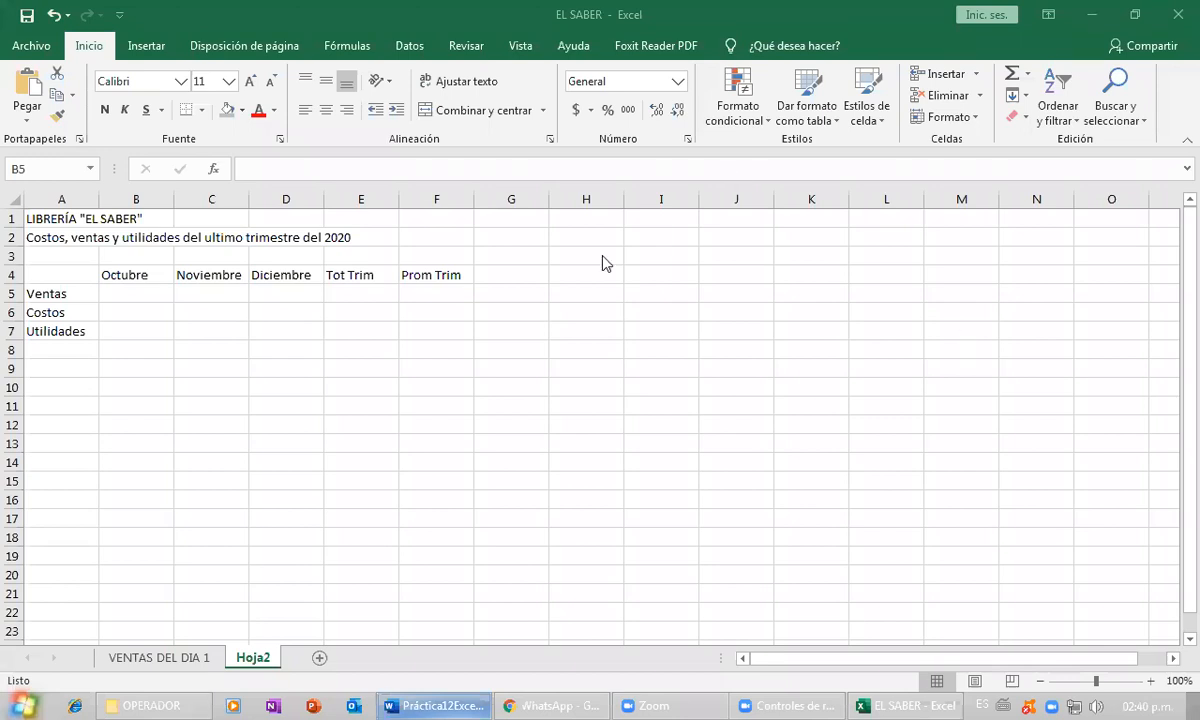
pyautogui.click(152, 295)
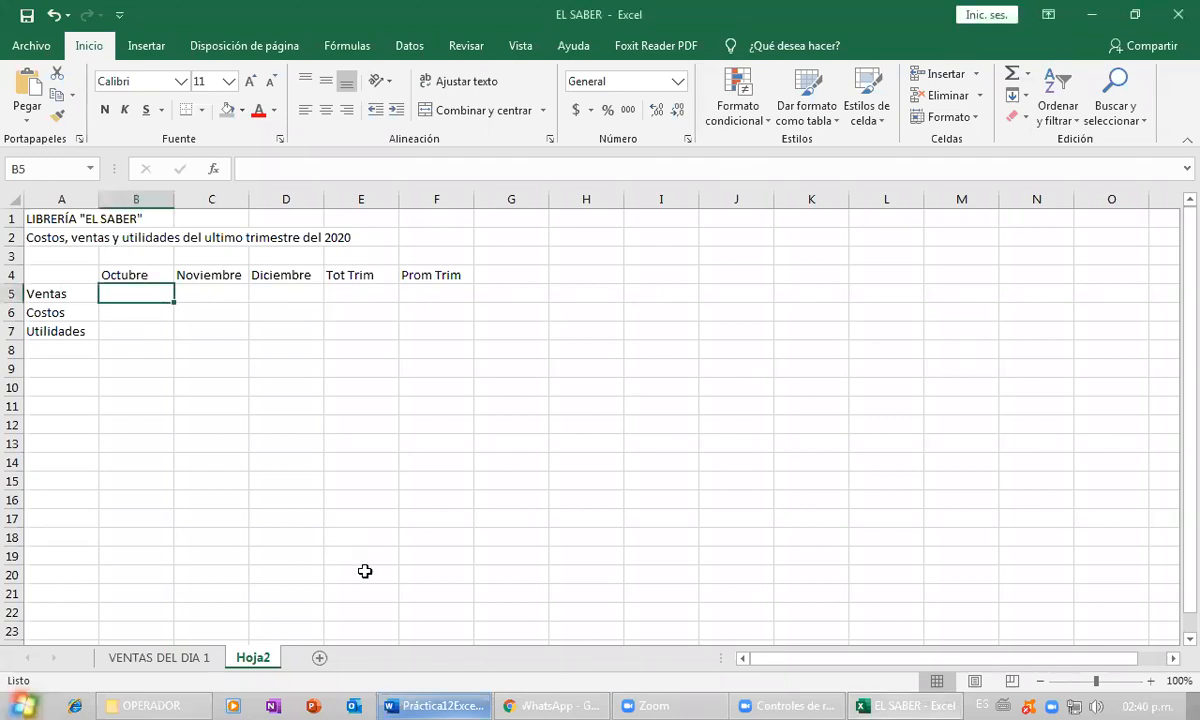
pyautogui.click(455, 699)
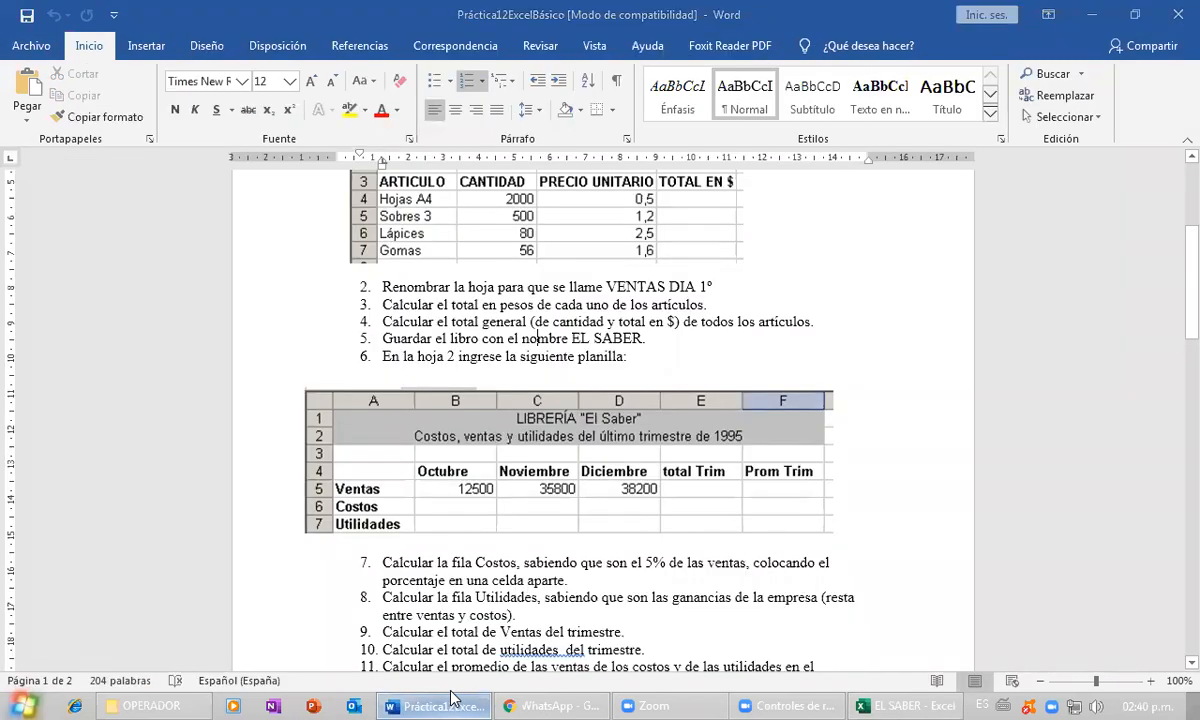
pyautogui.click(453, 700)
pyautogui.write('12500')
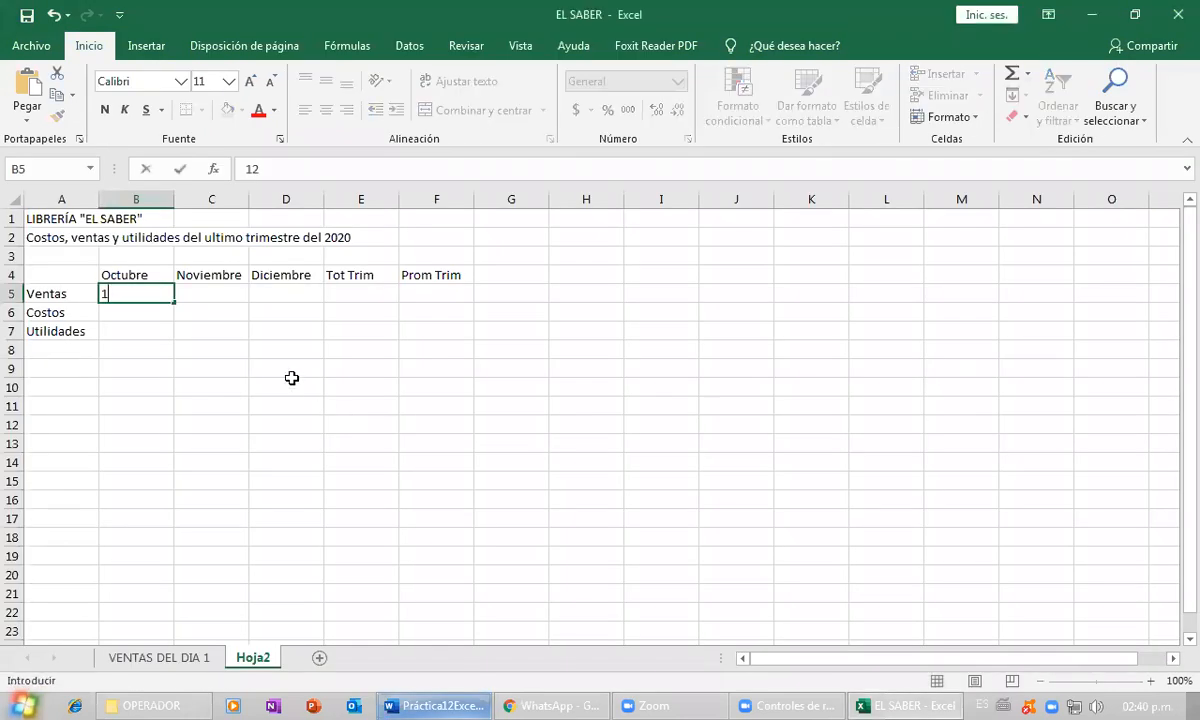
pyautogui.press('Return')
pyautogui.press('Up')
pyautogui.press('Right')
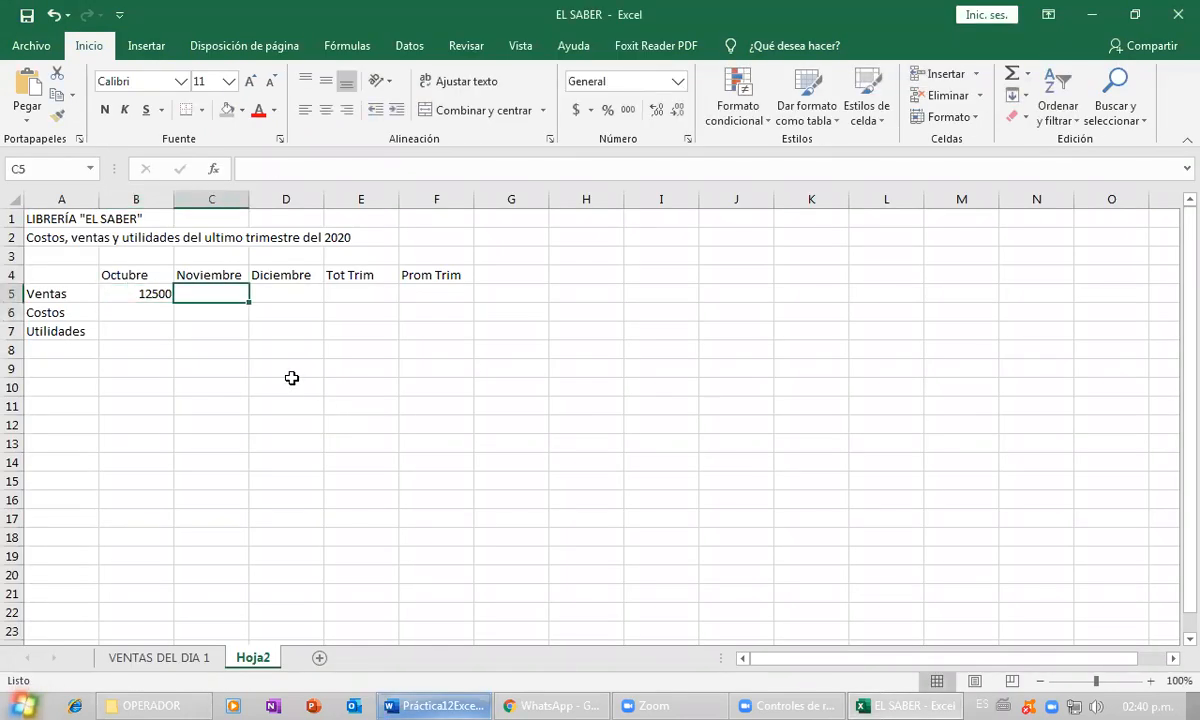
# - Look up the November sales figure in the Word table and enter 35800 in C5 of Hoja2
pyautogui.click(418, 697)
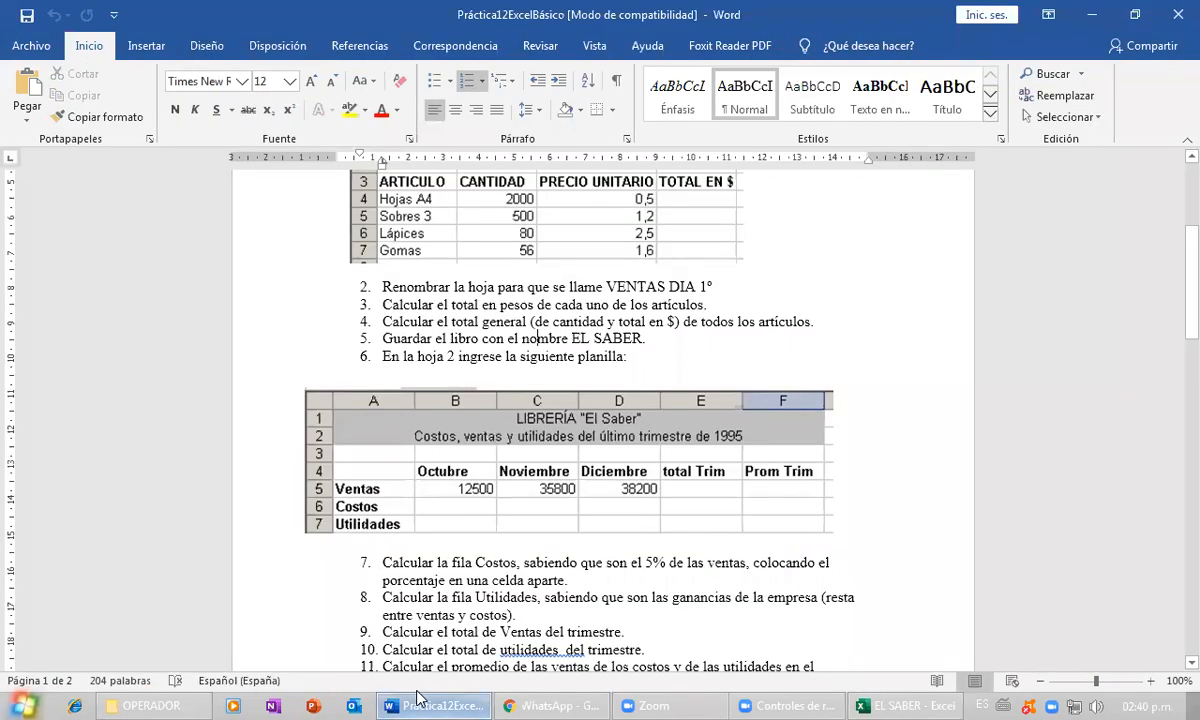
pyautogui.hotkey('alt', 'Tab')
pyautogui.write('35800')
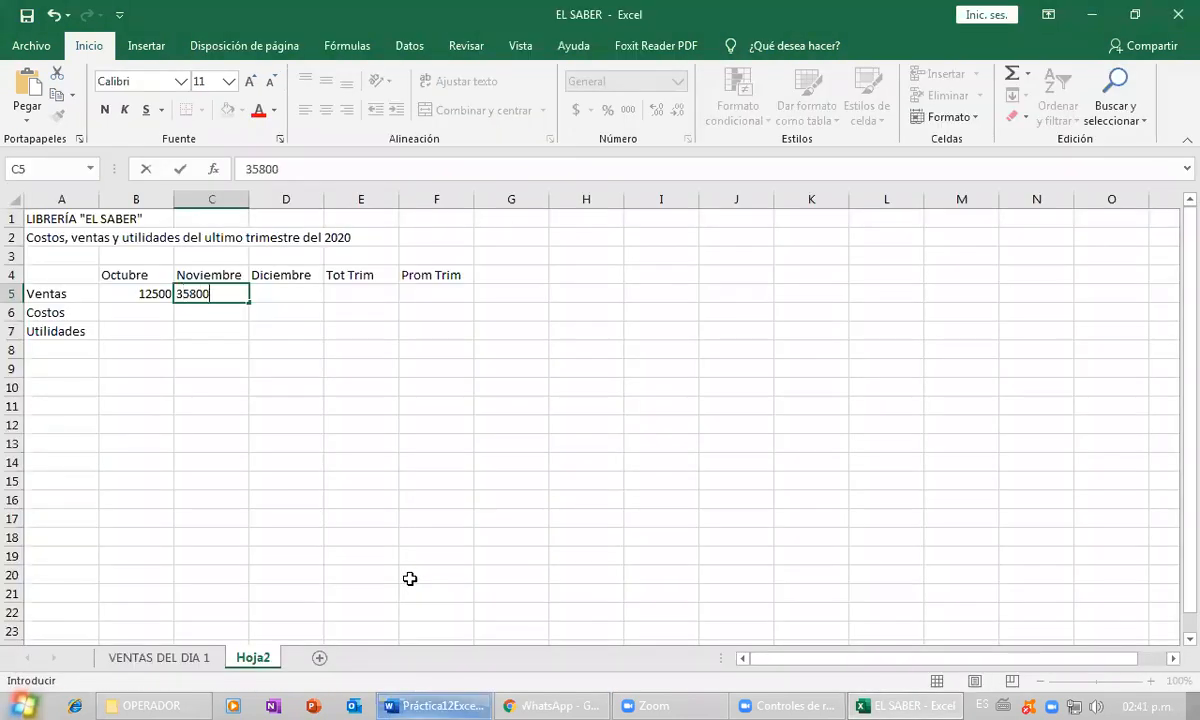
pyautogui.press('Return')
pyautogui.press('Up')
pyautogui.press('Right')
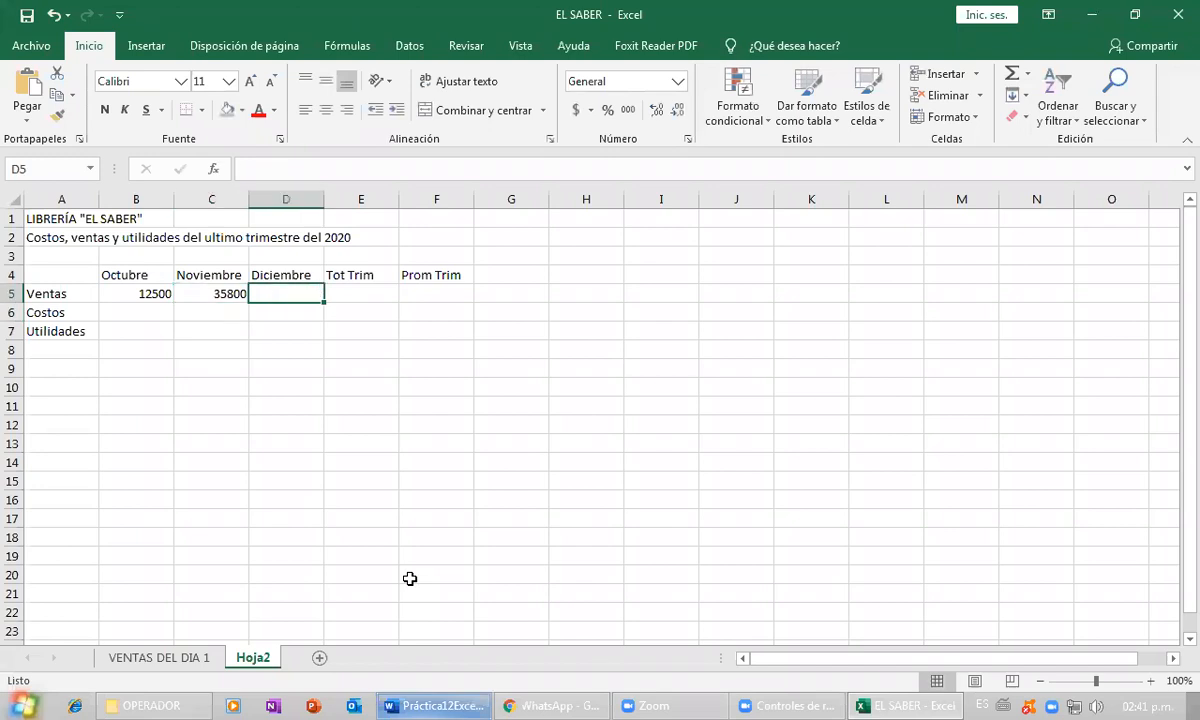
# - Look up the December sales figure in the Word table and enter 38200 in D5 of Hoja2
pyautogui.click(451, 702)
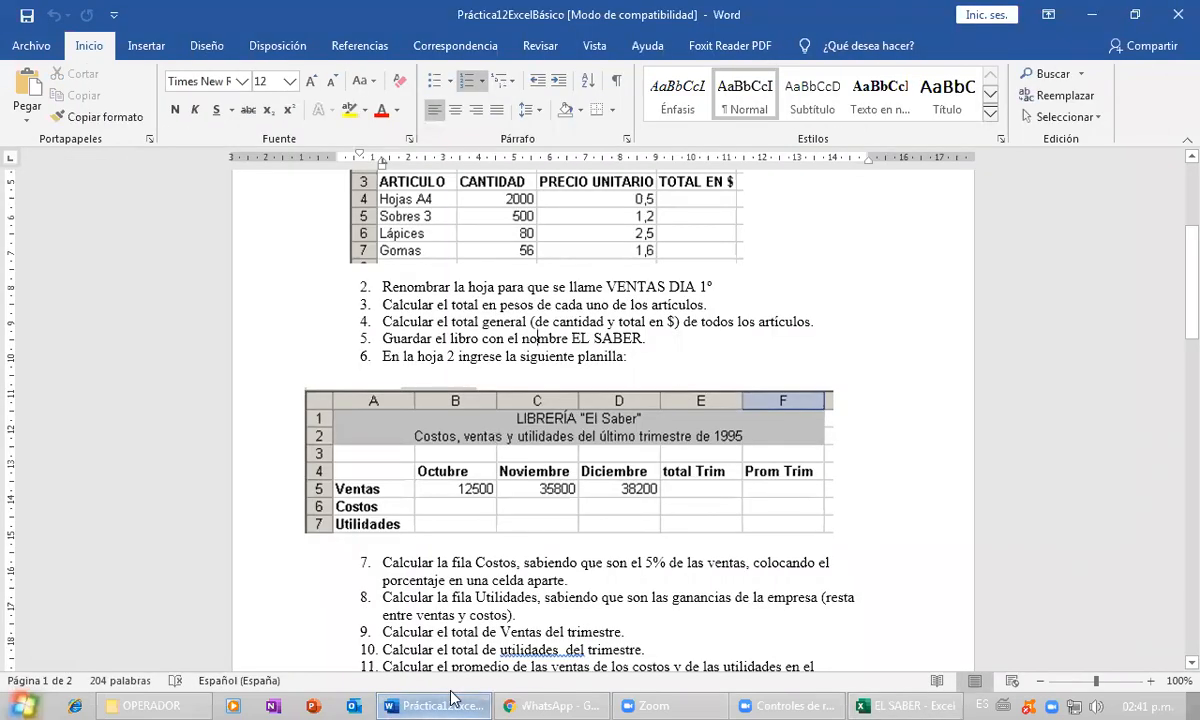
pyautogui.hotkey('alt', 'Tab')
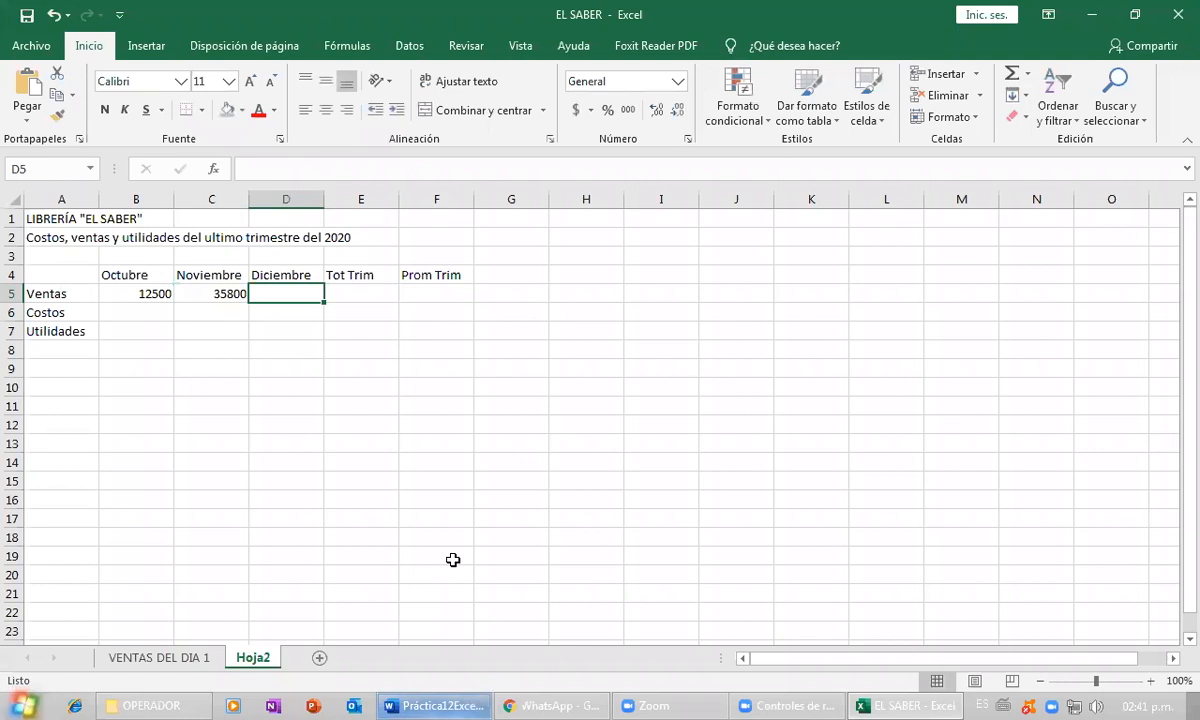
pyautogui.write('38200')
pyautogui.press('Return')
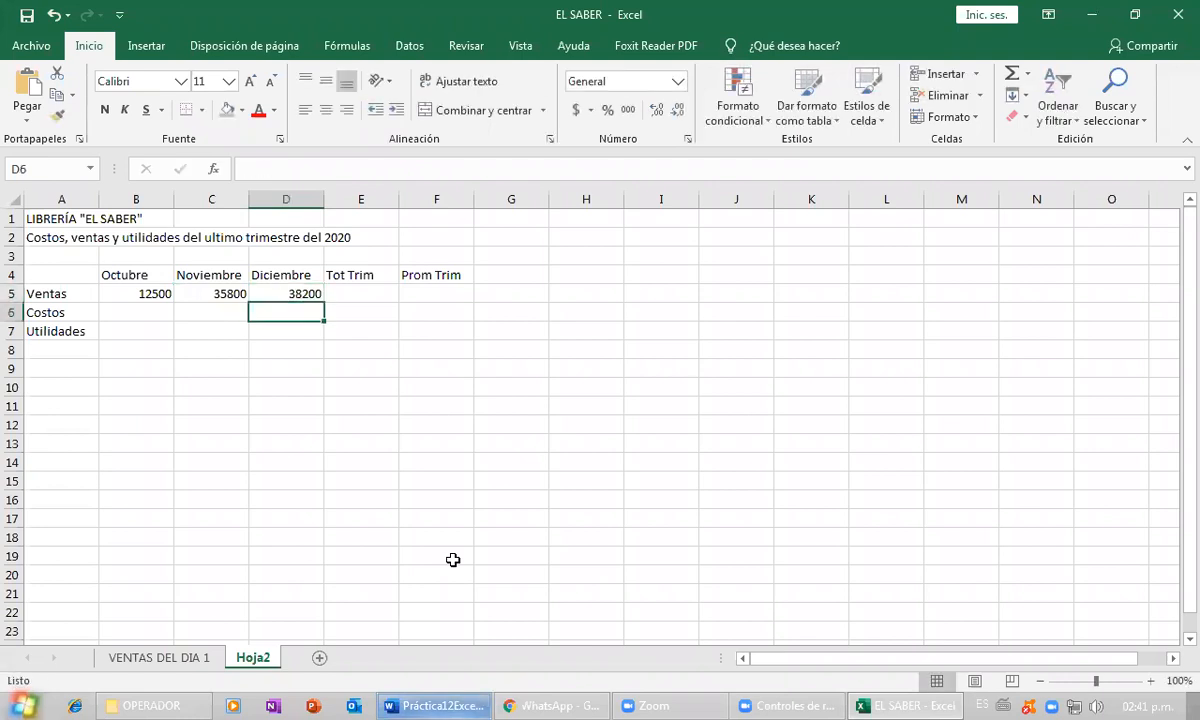
# - Check the title layout in the Word table, and merge and center the two title rows across A1:F1 and A2:F2
pyautogui.click(477, 697)
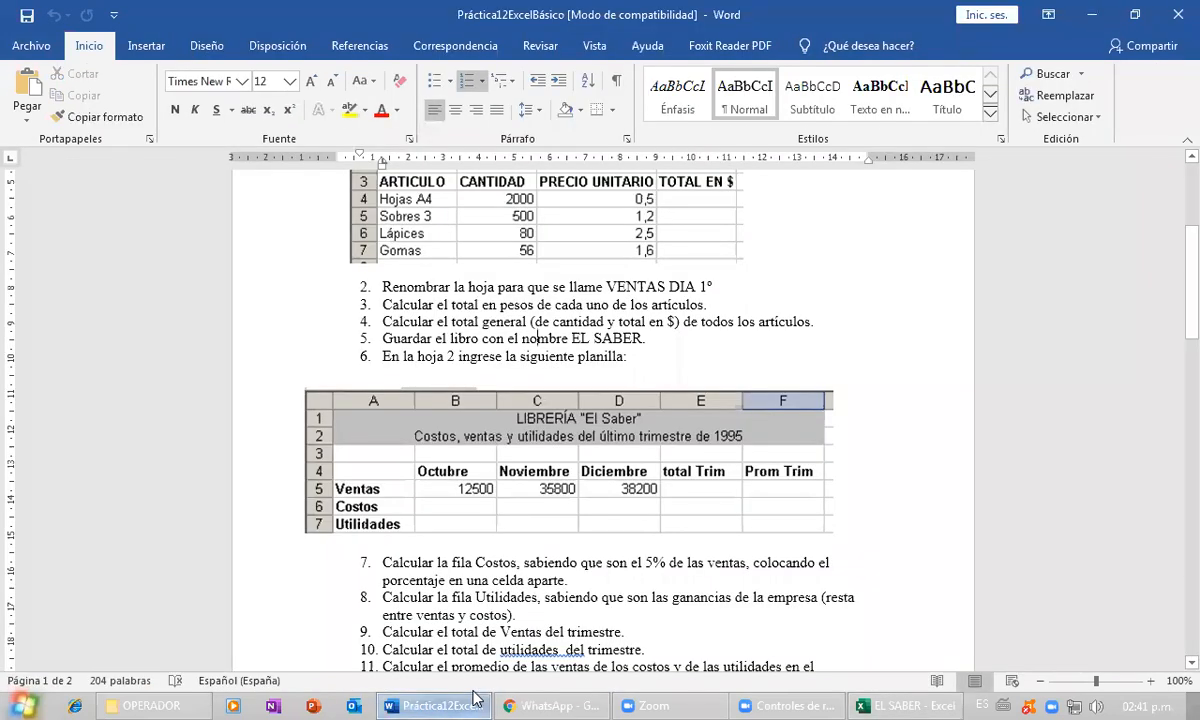
pyautogui.hotkey('alt', 'Tab')
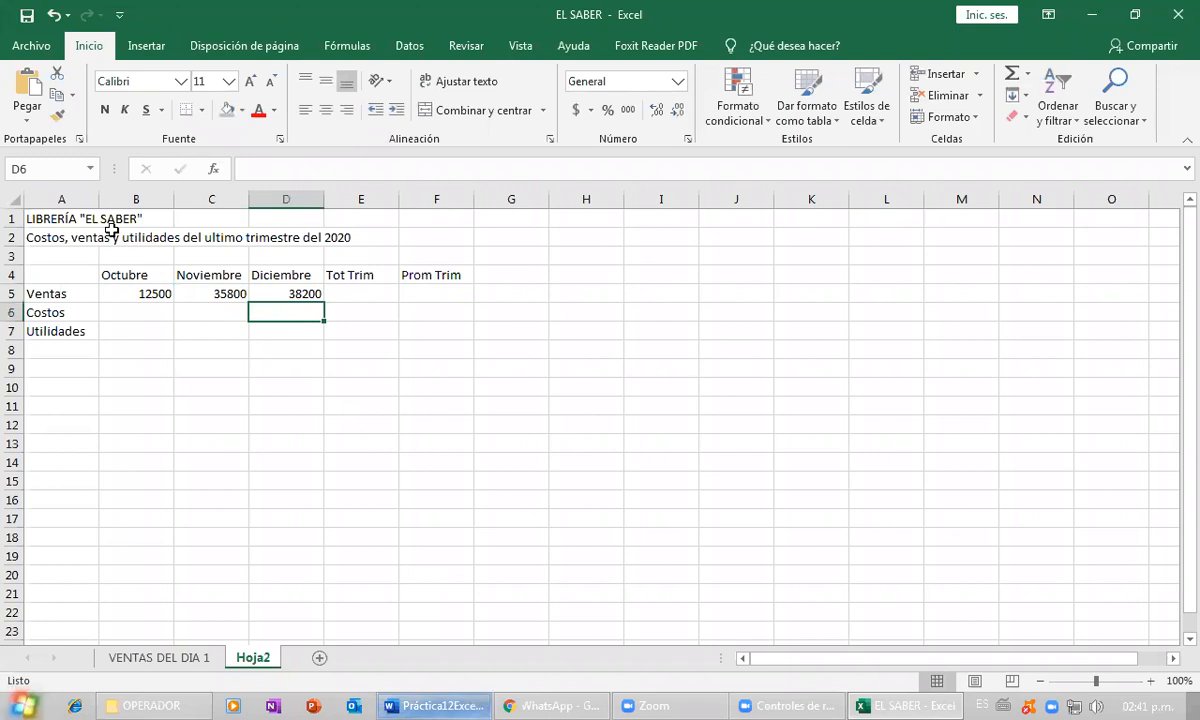
pyautogui.moveTo(77, 218); pyautogui.dragTo(438, 224)
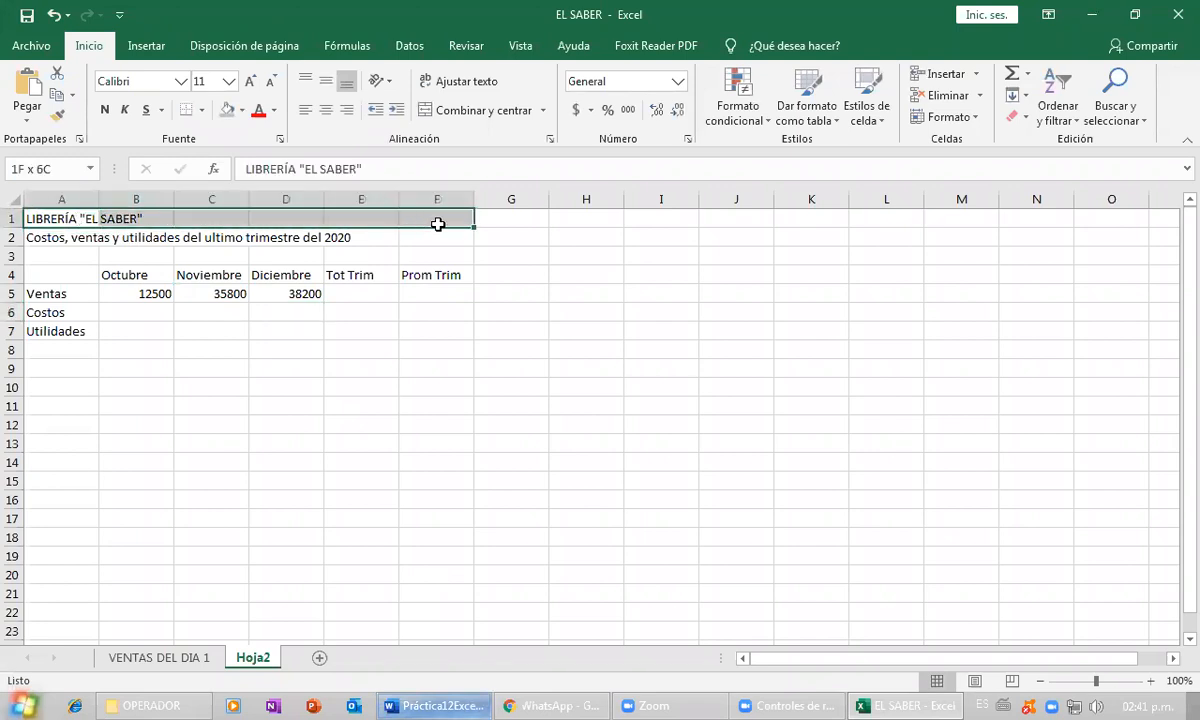
pyautogui.click(480, 110)
pyautogui.moveTo(59, 230); pyautogui.dragTo(445, 233)
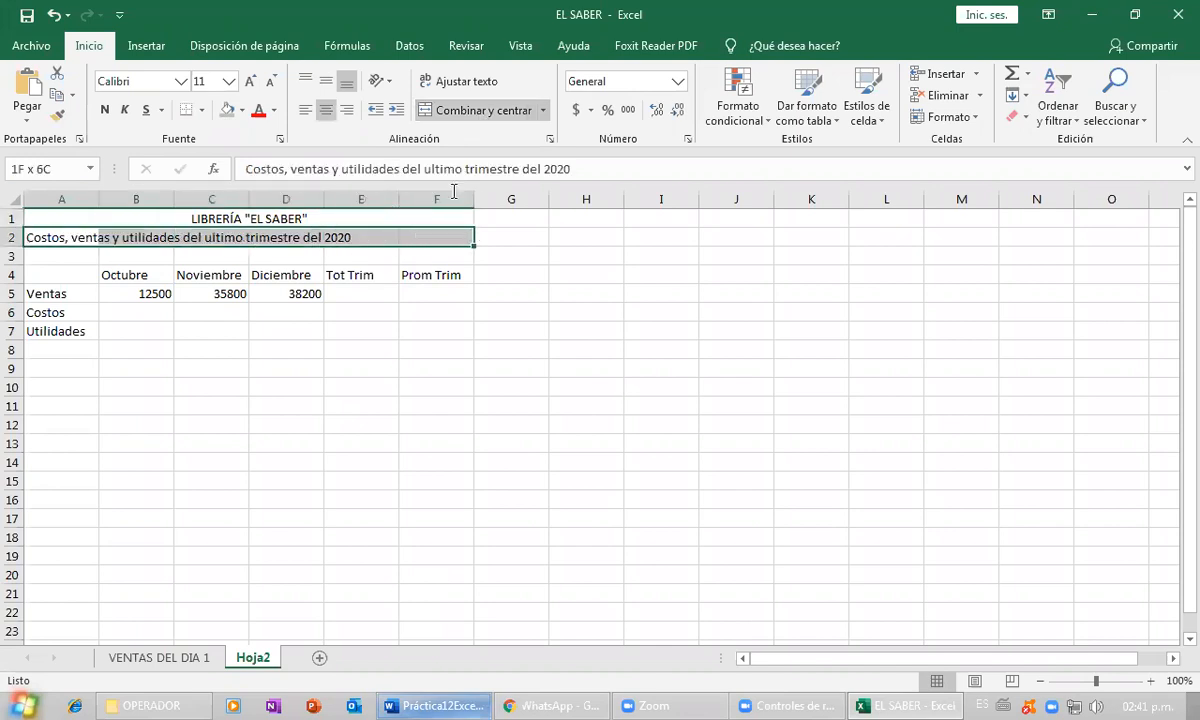
pyautogui.click(480, 110)
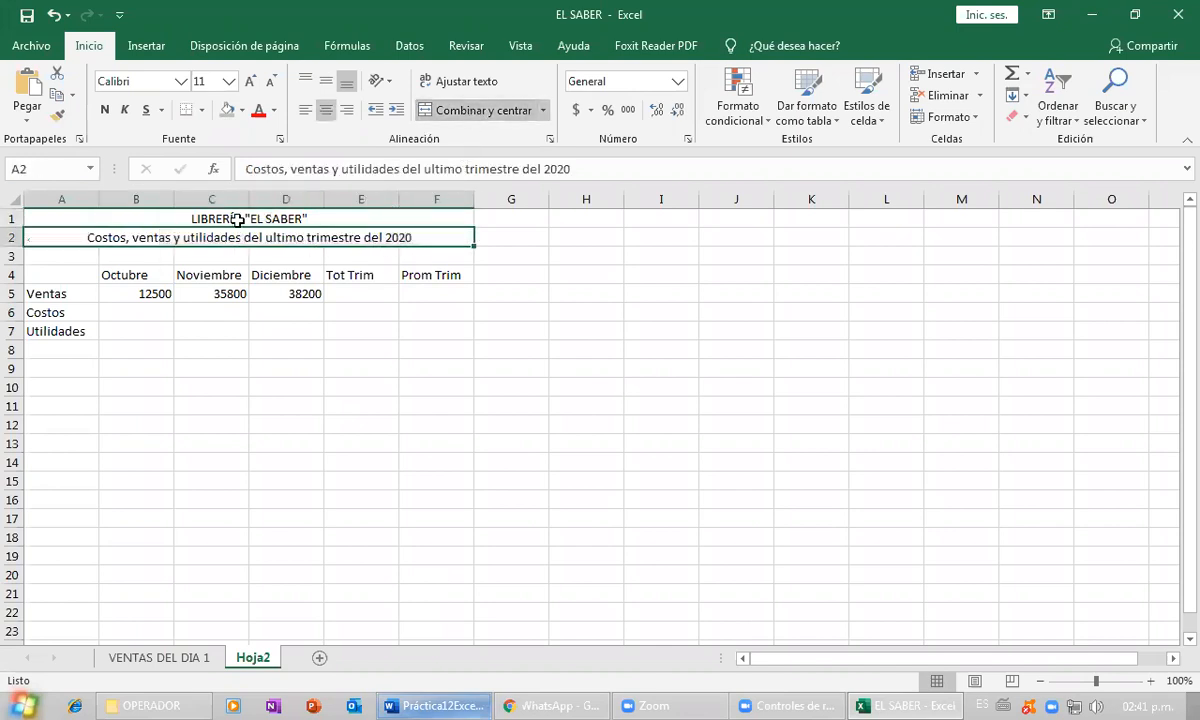
# - Fill the two merged title rows with gray
pyautogui.moveTo(238, 222); pyautogui.dragTo(238, 237)
pyautogui.click(227, 110)
pyautogui.click(277, 411)
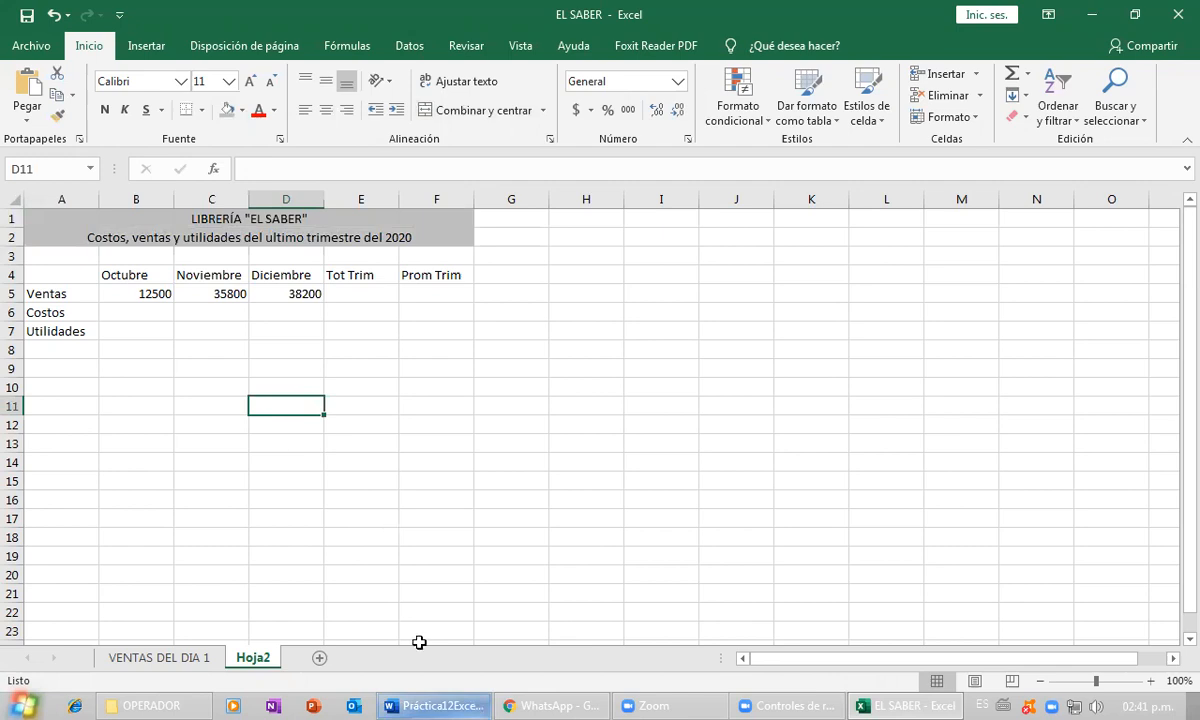
# - Check the header formatting in the Word table and make the column headers in B4:F4 bold
pyautogui.click(437, 705)
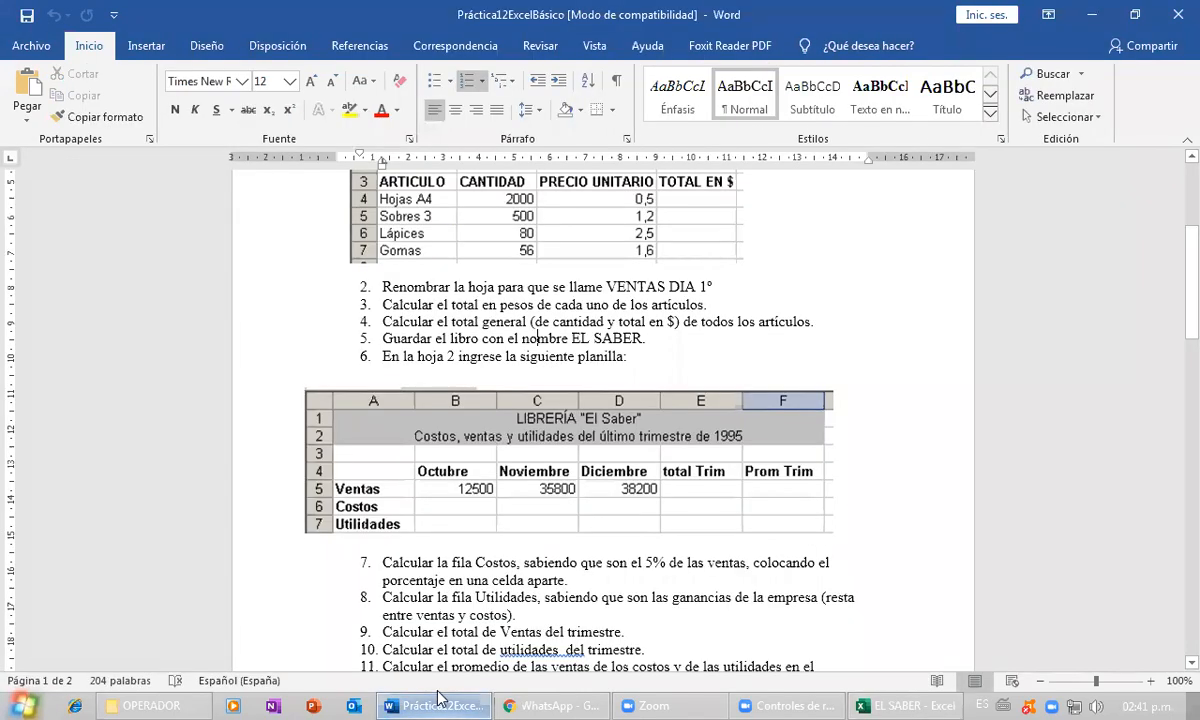
pyautogui.hotkey('alt', 'Tab')
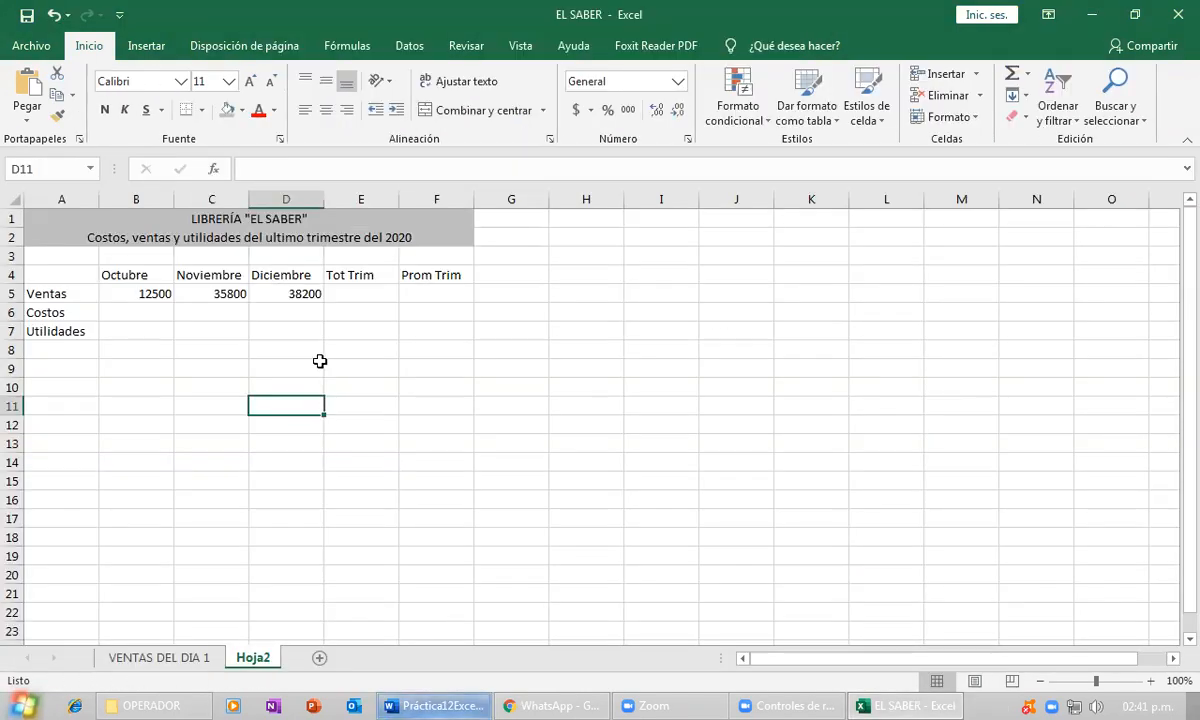
pyautogui.moveTo(142, 276); pyautogui.dragTo(406, 275)
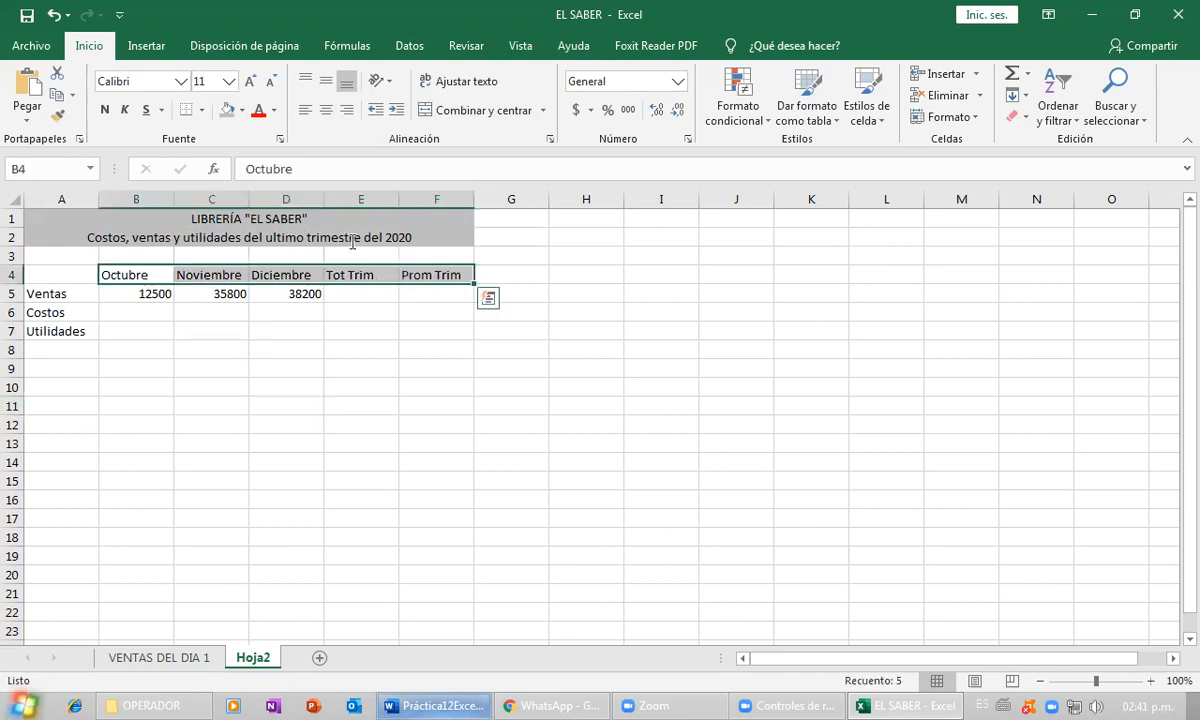
pyautogui.click(105, 109)
pyautogui.click(140, 312)
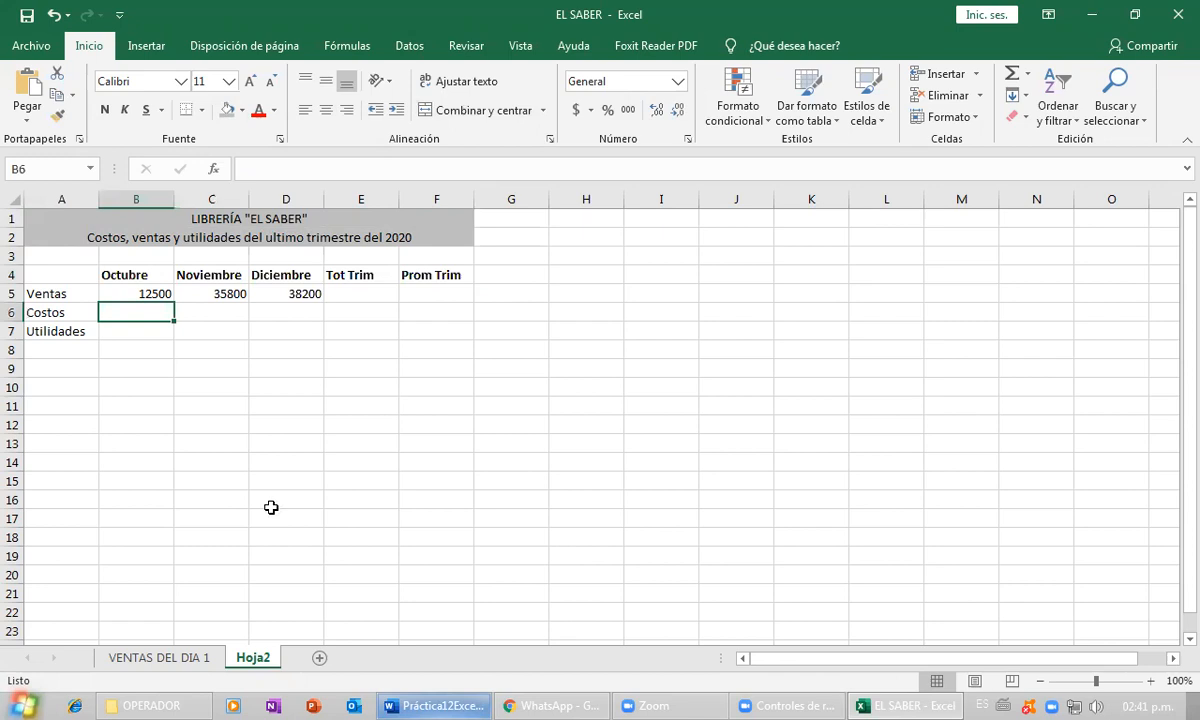
# - Check the row labels in the Word table and make Ventas, Costos and Utilidades in A5:A7 bold
pyautogui.click(422, 705)
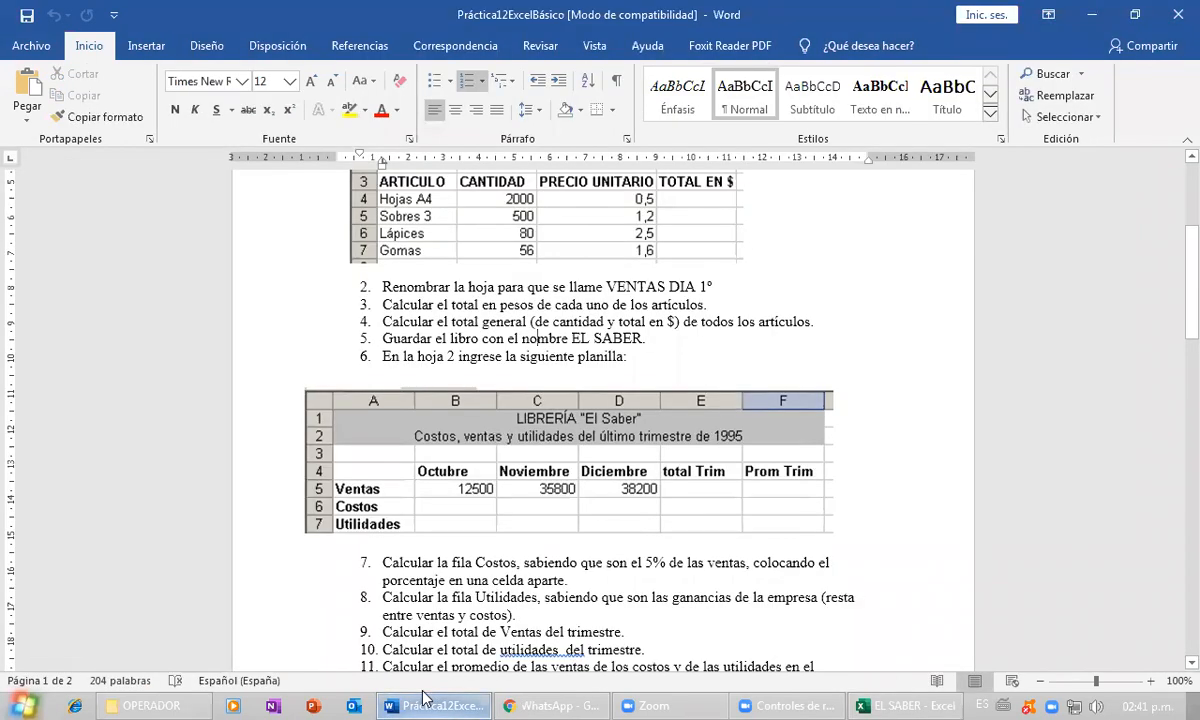
pyautogui.click(422, 705)
pyautogui.moveTo(48, 292); pyautogui.dragTo(50, 331)
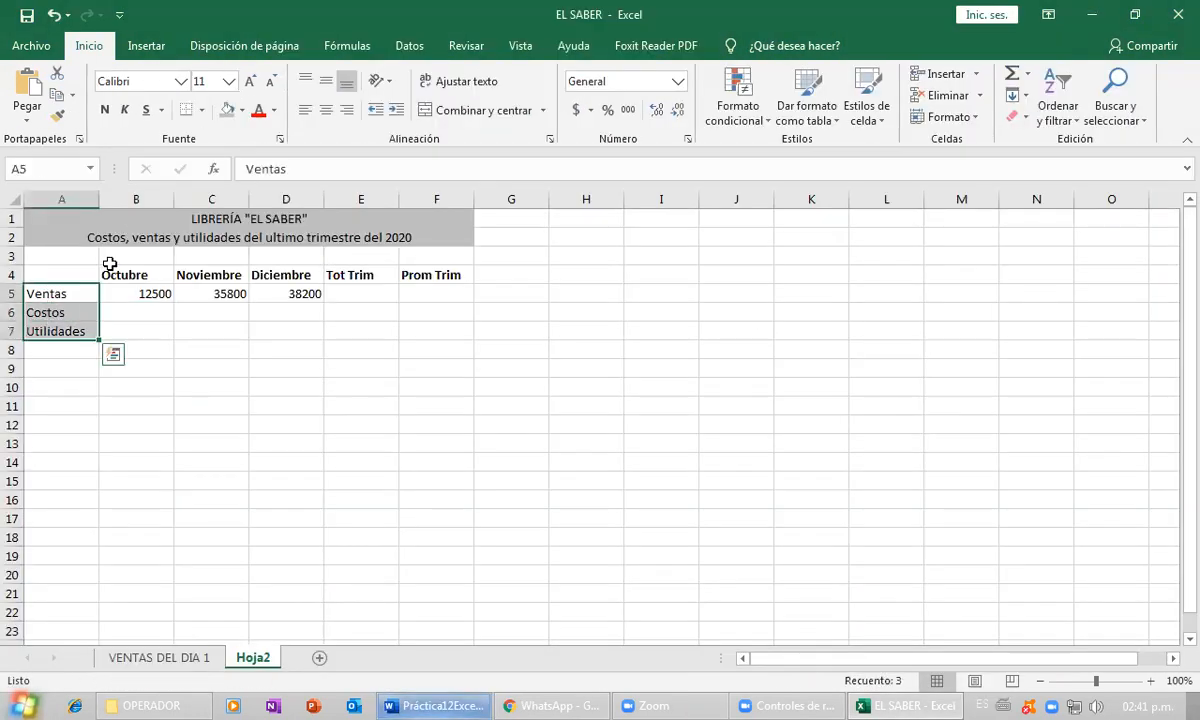
pyautogui.click(105, 109)
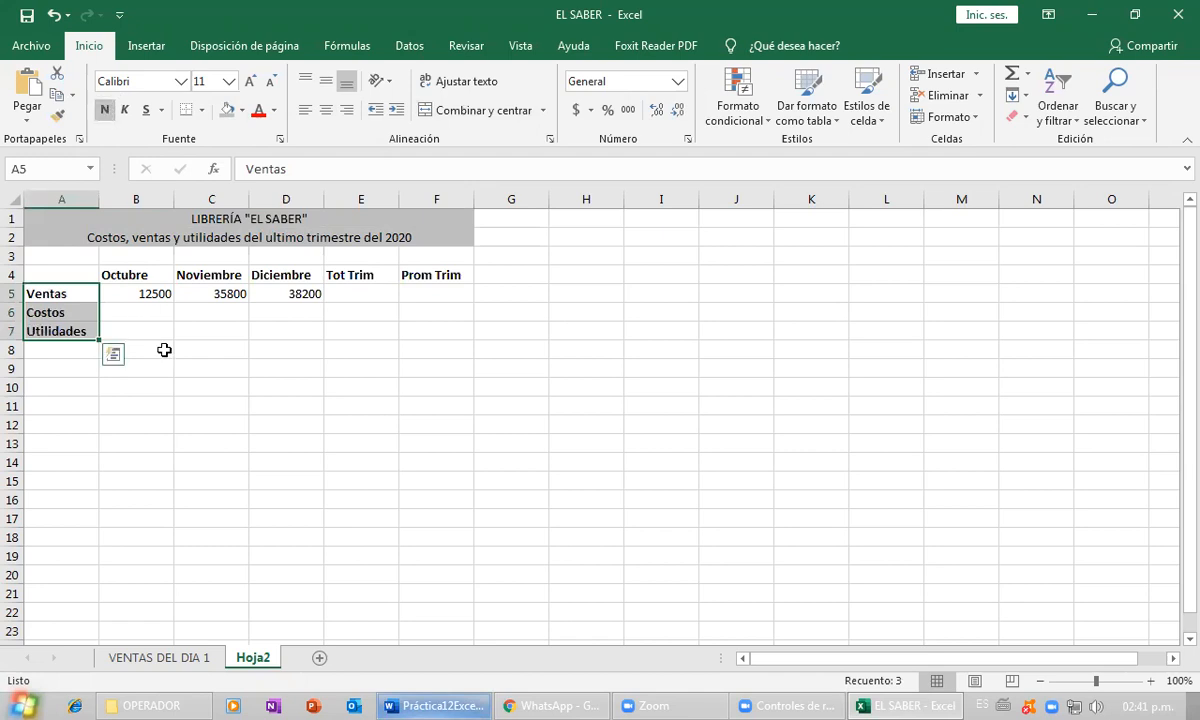
pyautogui.click(142, 313)
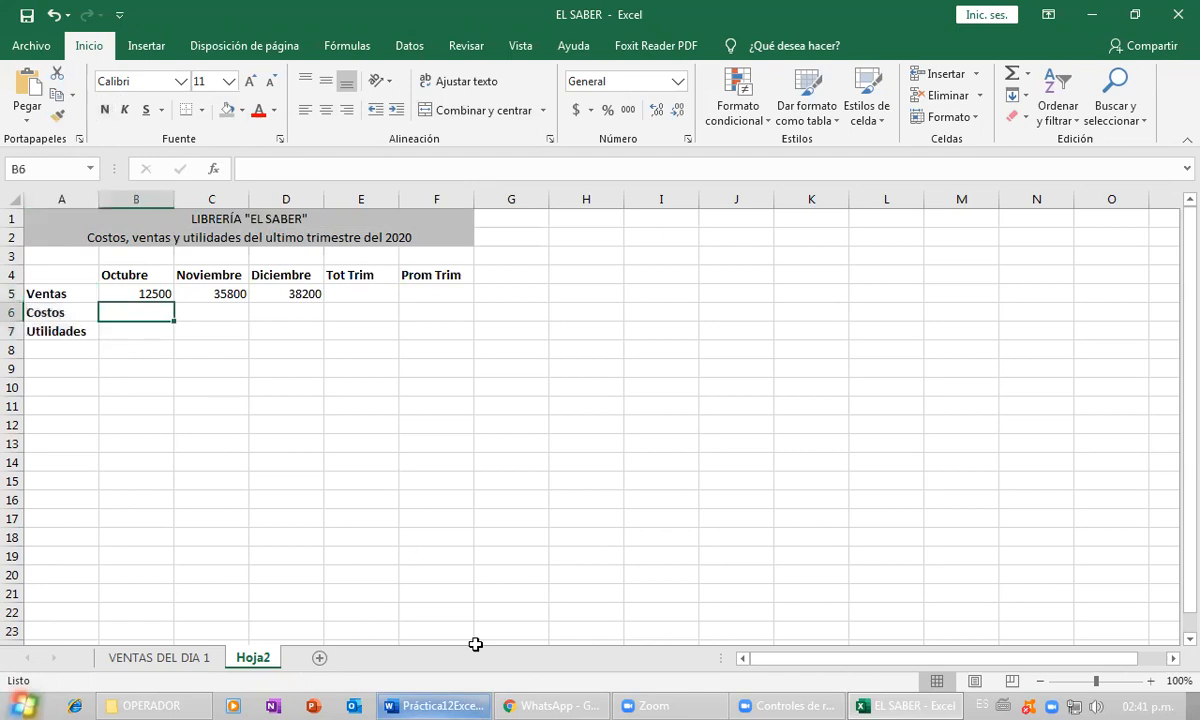
# - Check the next instruction in the Word document and save the EL SABER workbook
pyautogui.hotkey('alt', 'Tab')
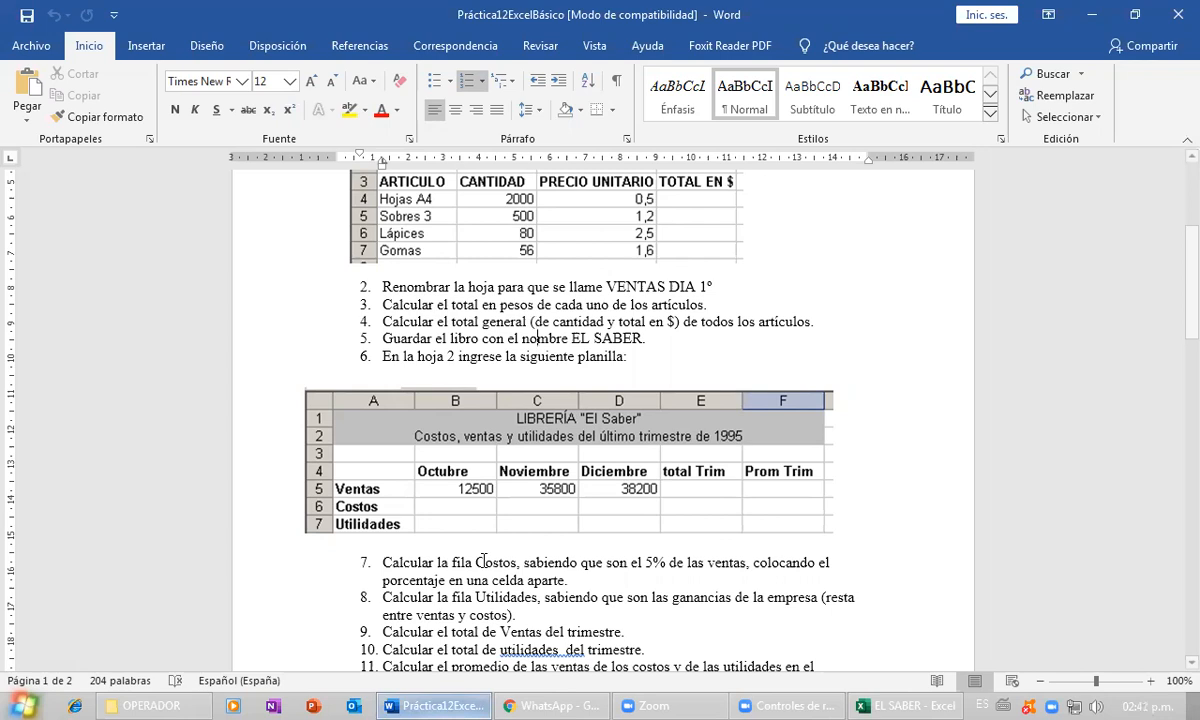
pyautogui.hotkey('alt', 'Tab')
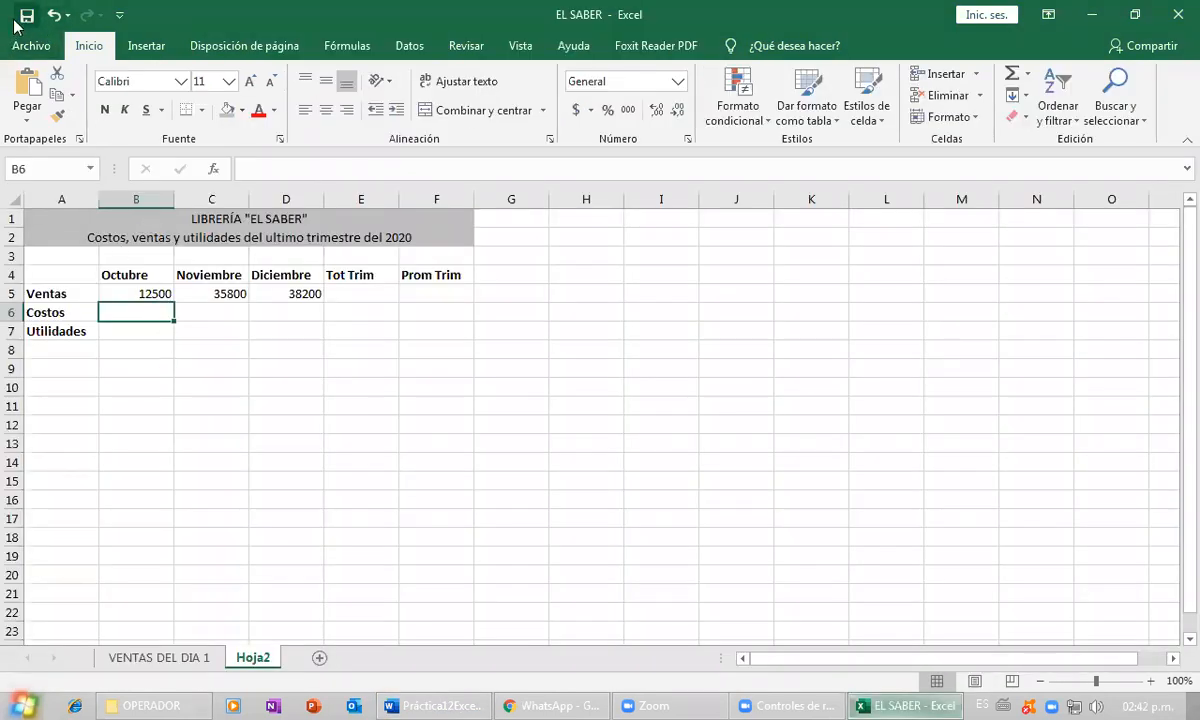
pyautogui.click(28, 52)
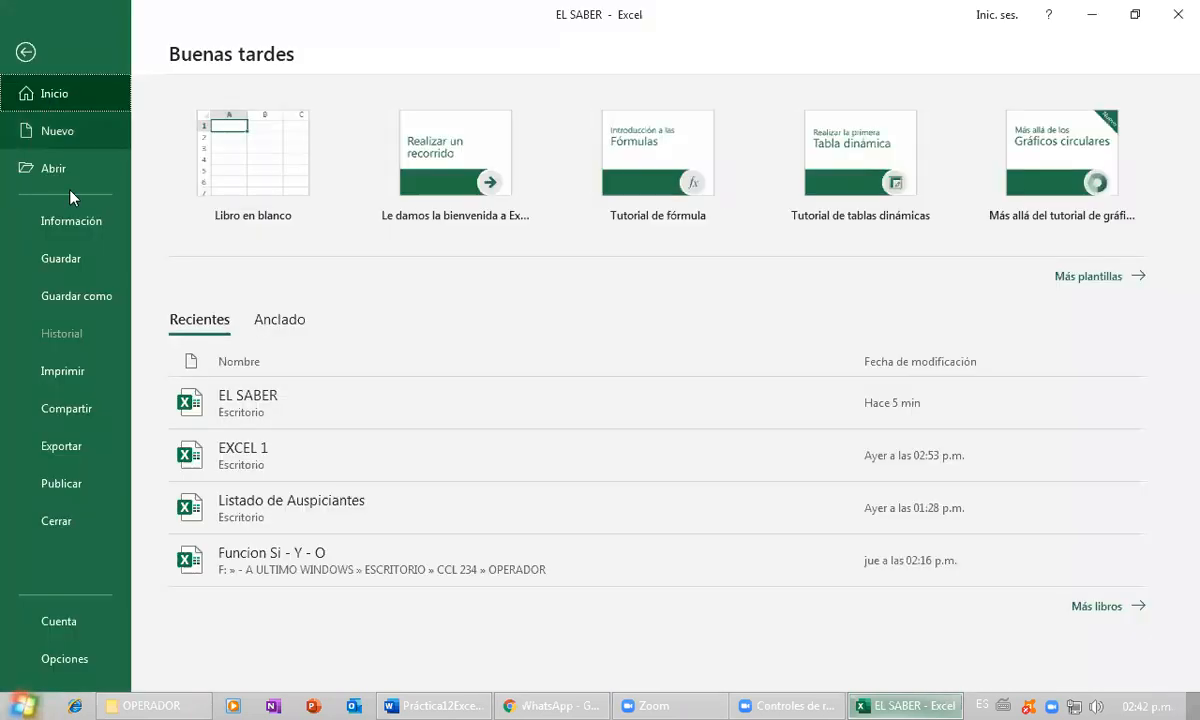
pyautogui.click(68, 257)
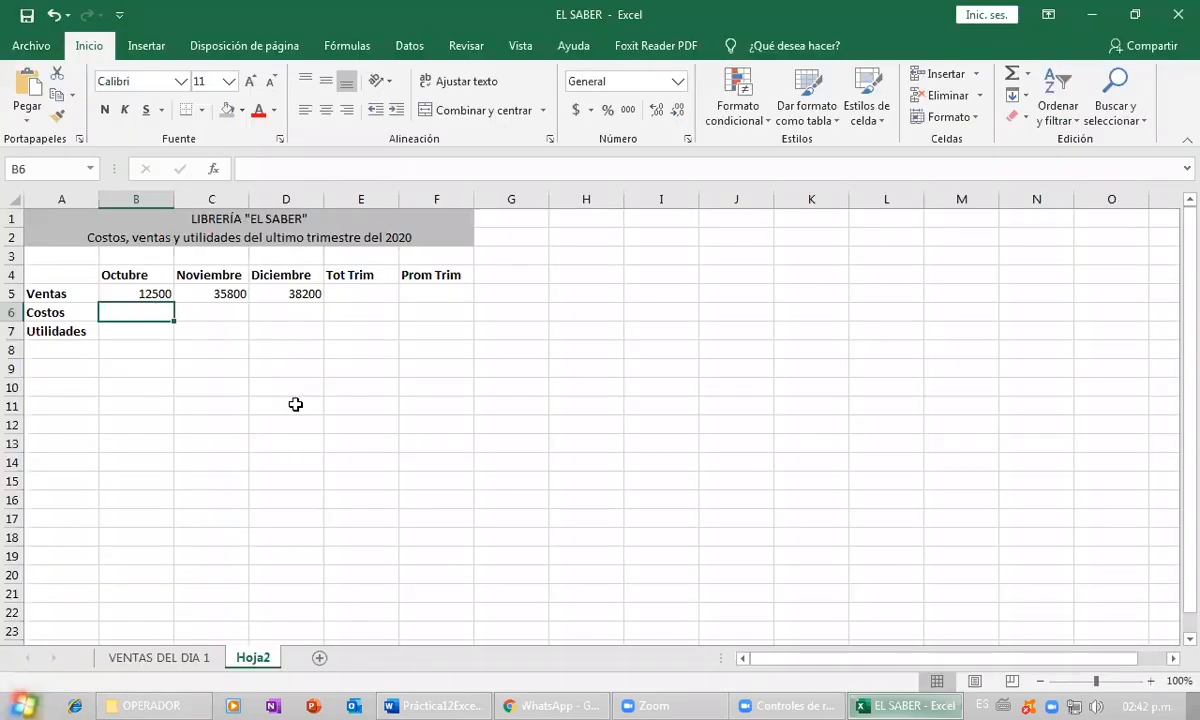
# - Read instruction 7 in the Word document on how to calculate the Costos row, and return to Hoja2 in Excel
pyautogui.click(160, 660)
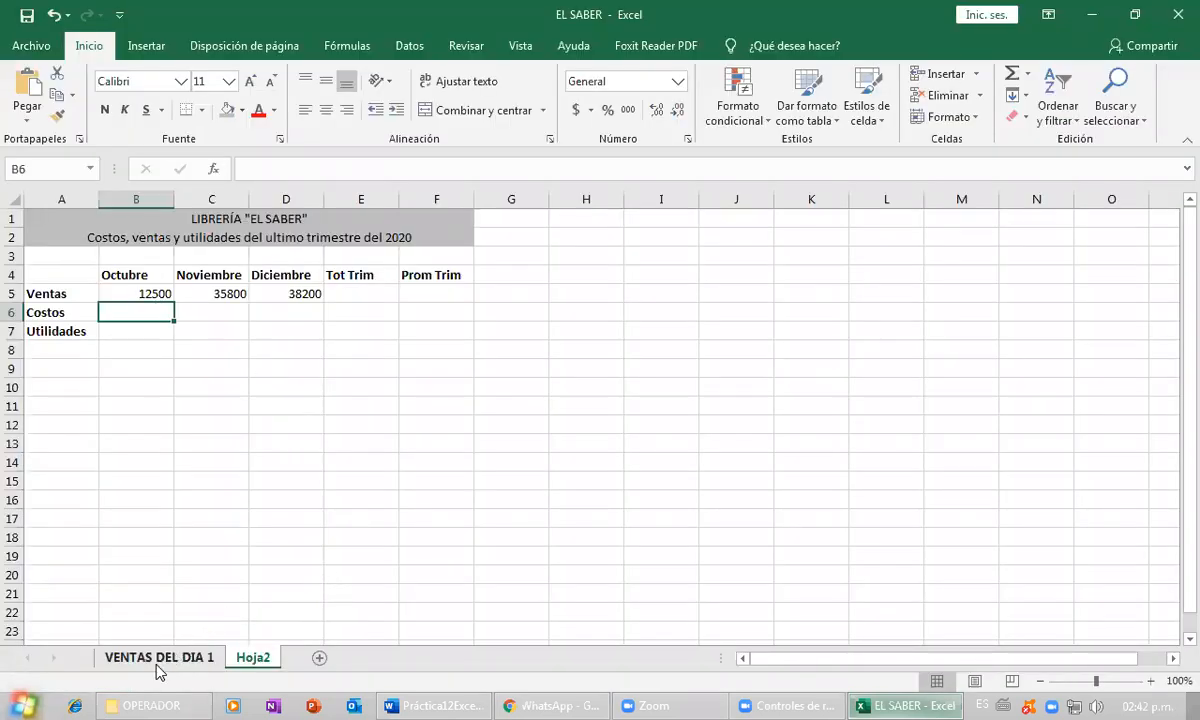
pyautogui.click(250, 660)
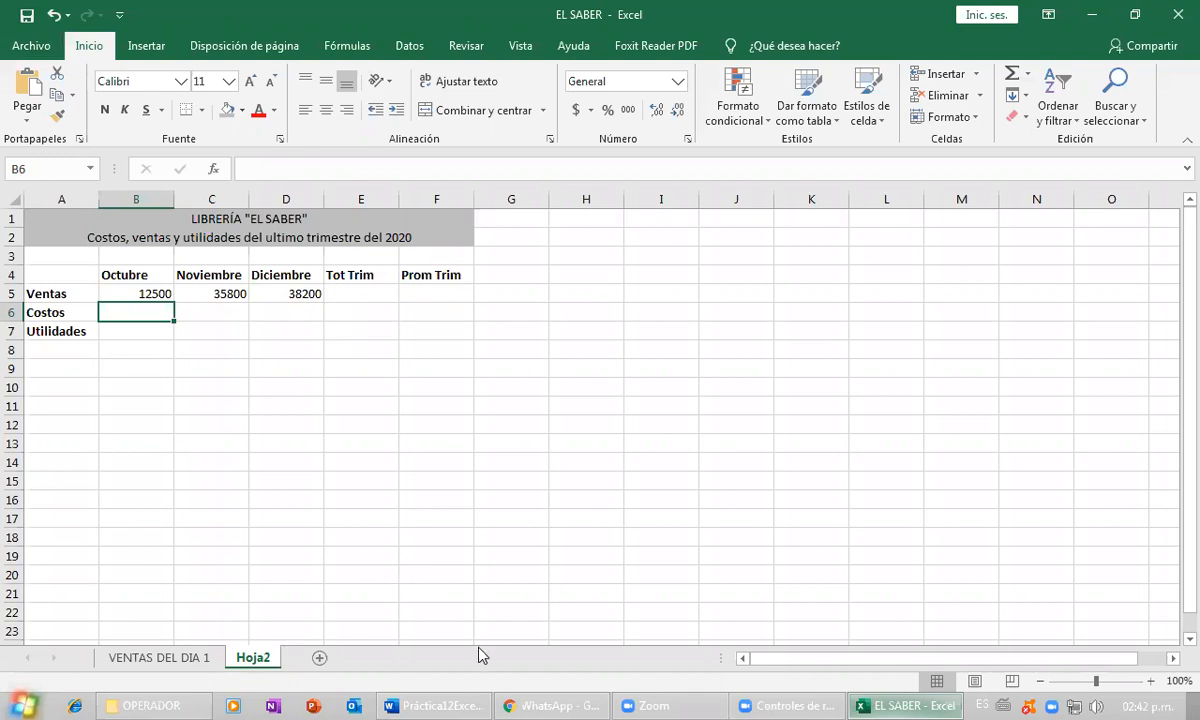
pyautogui.click(437, 700)
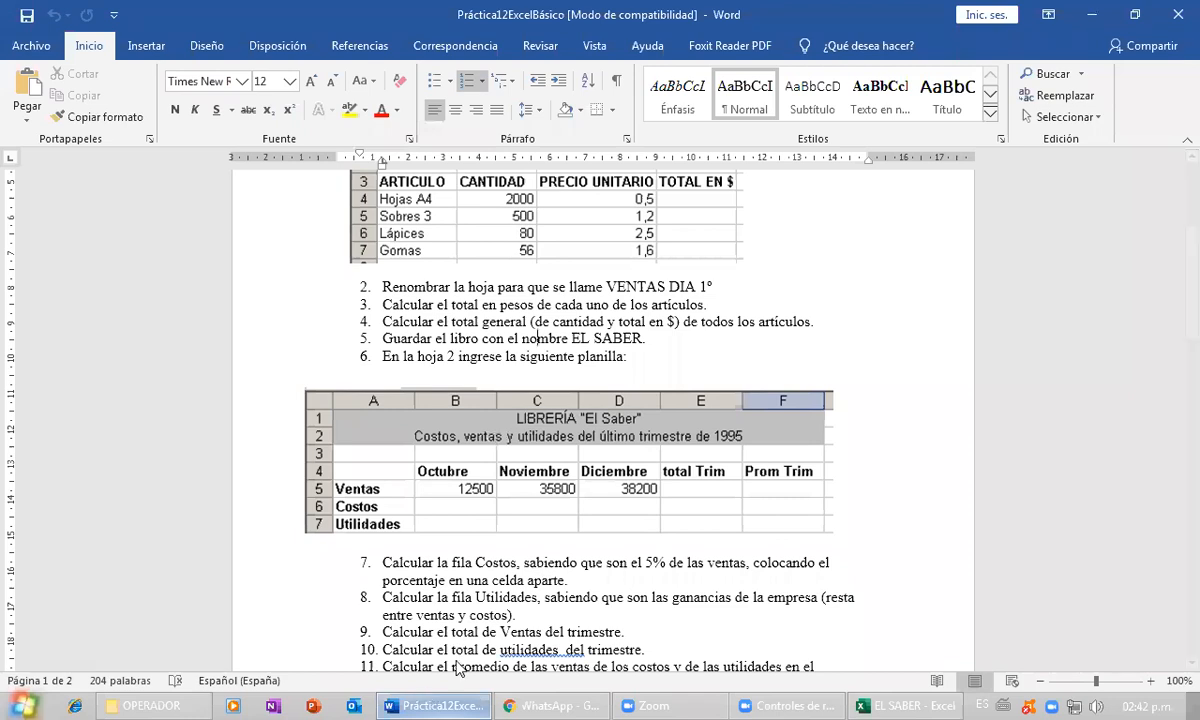
pyautogui.hotkey('alt', 'Tab')
pyautogui.click(181, 352)
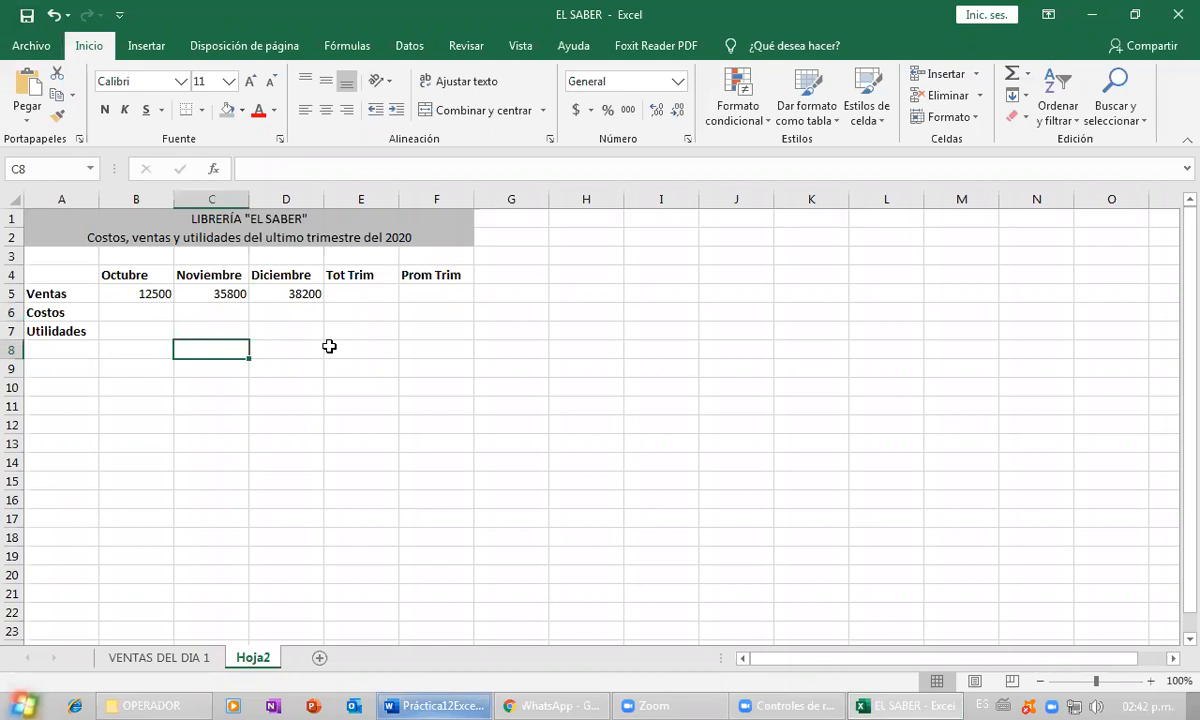
pyautogui.click(440, 705)
pyautogui.click(452, 563)
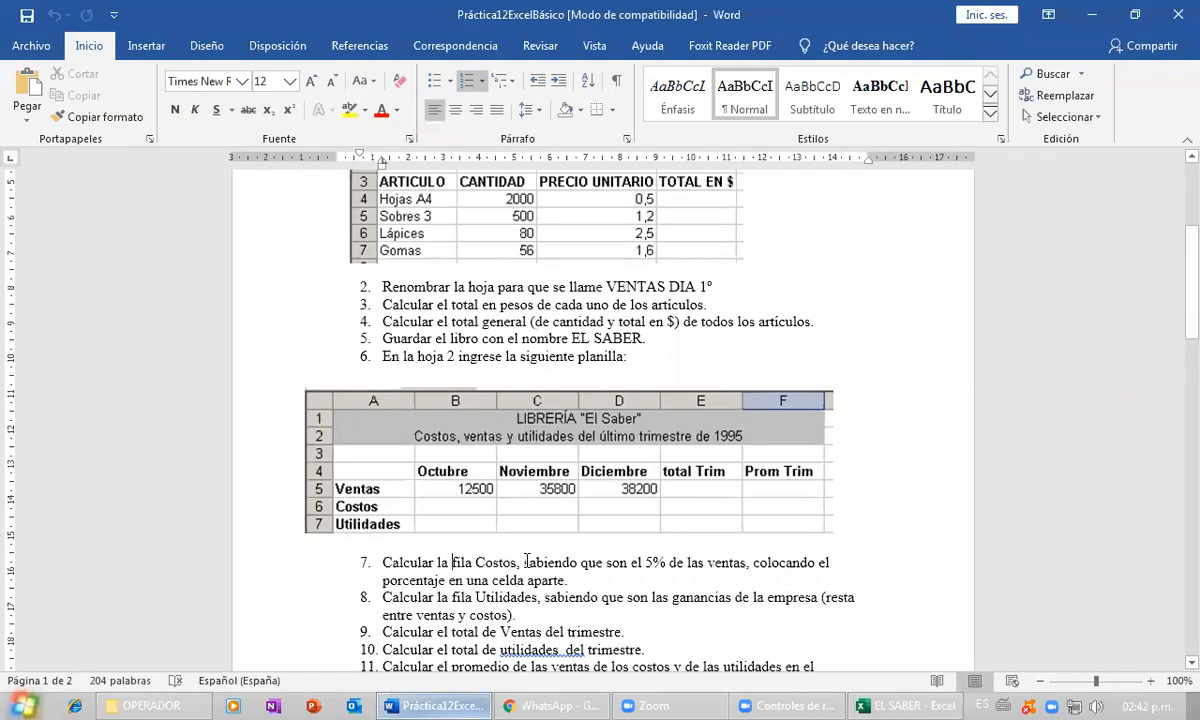
pyautogui.click(553, 563)
pyautogui.click(721, 563)
pyautogui.click(905, 706)
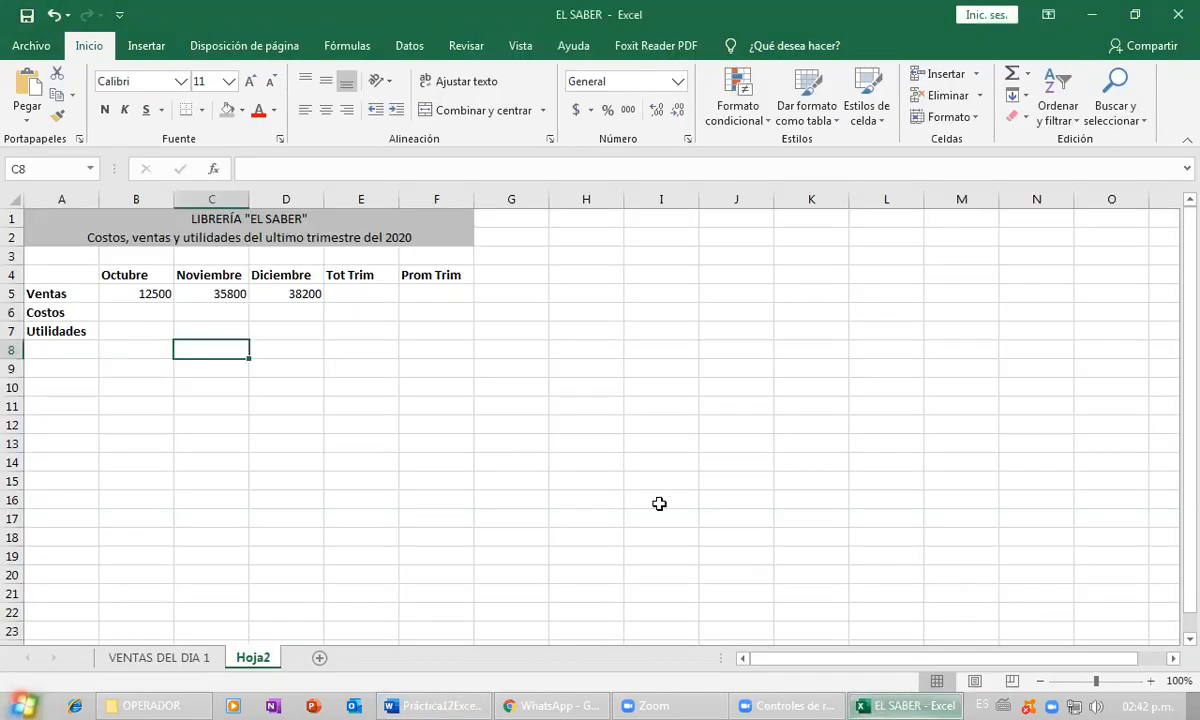
pyautogui.click(455, 480)
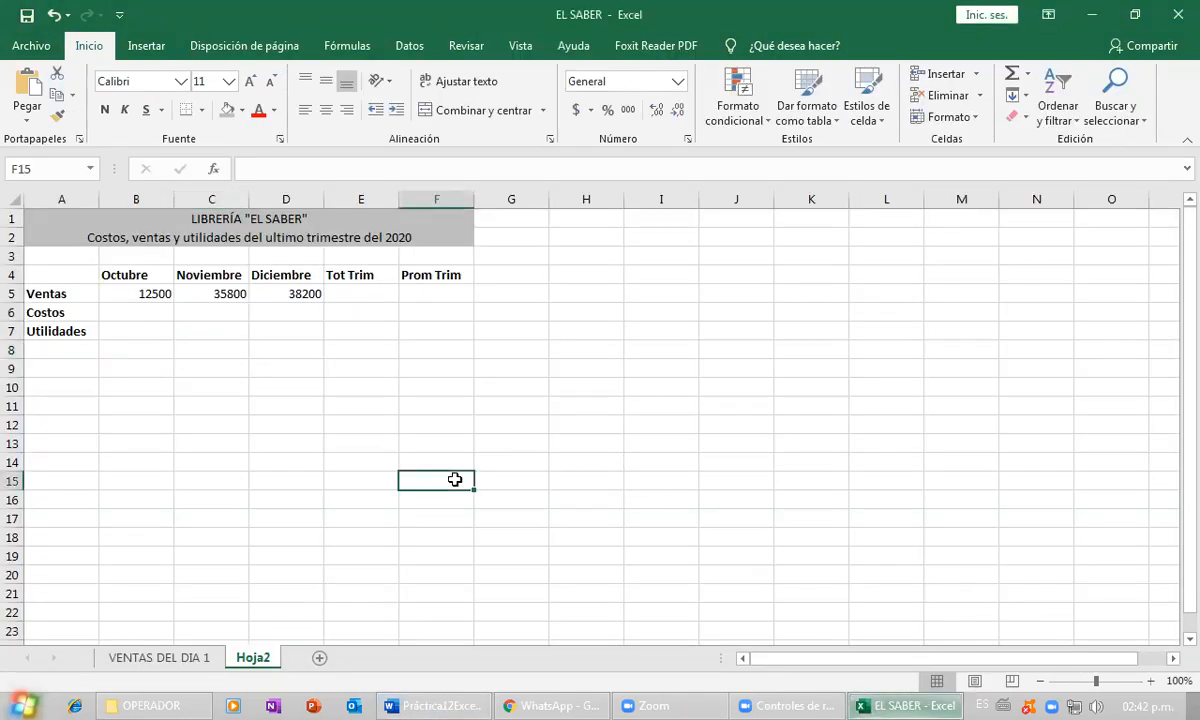
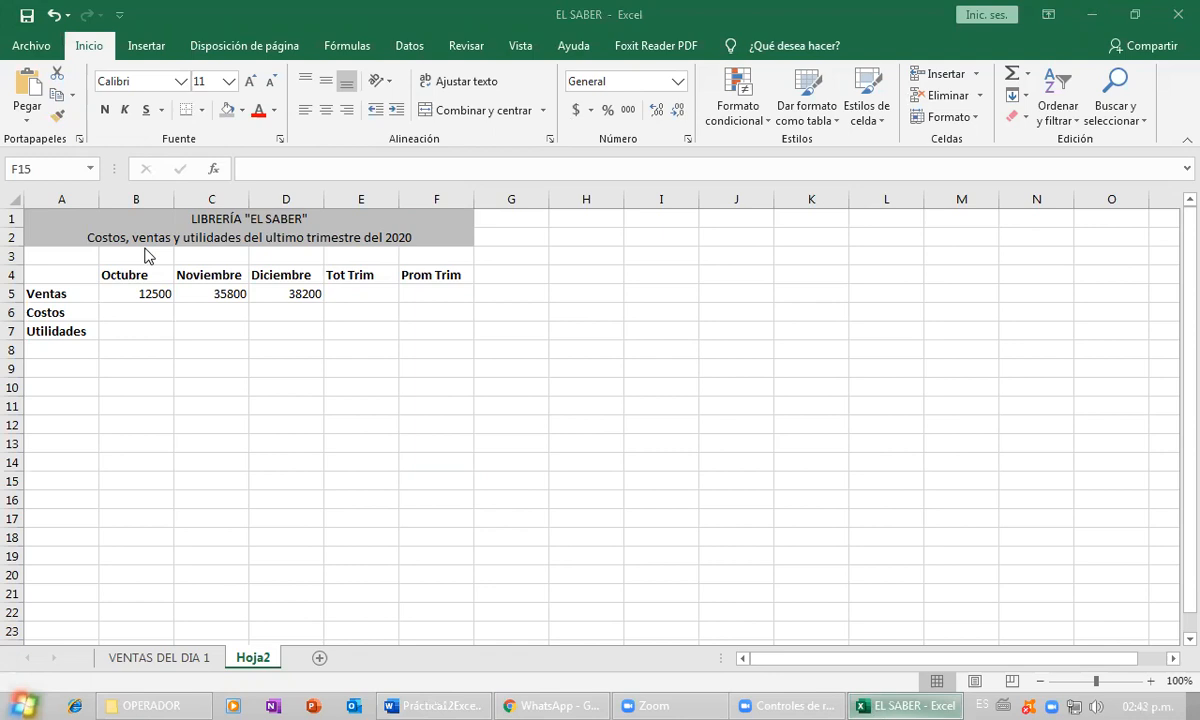
# - Review the October, November and December sales figures in B5:D5 of Hoja2
pyautogui.click(153, 292)
pyautogui.click(244, 295)
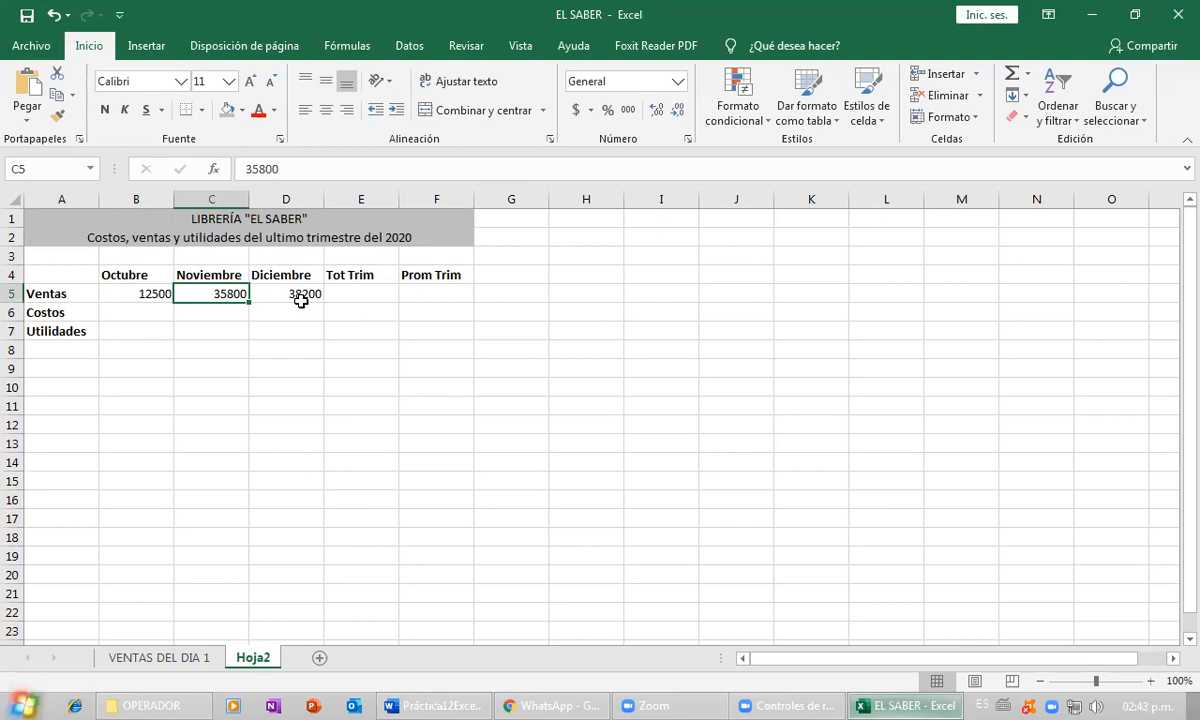
pyautogui.click(298, 293)
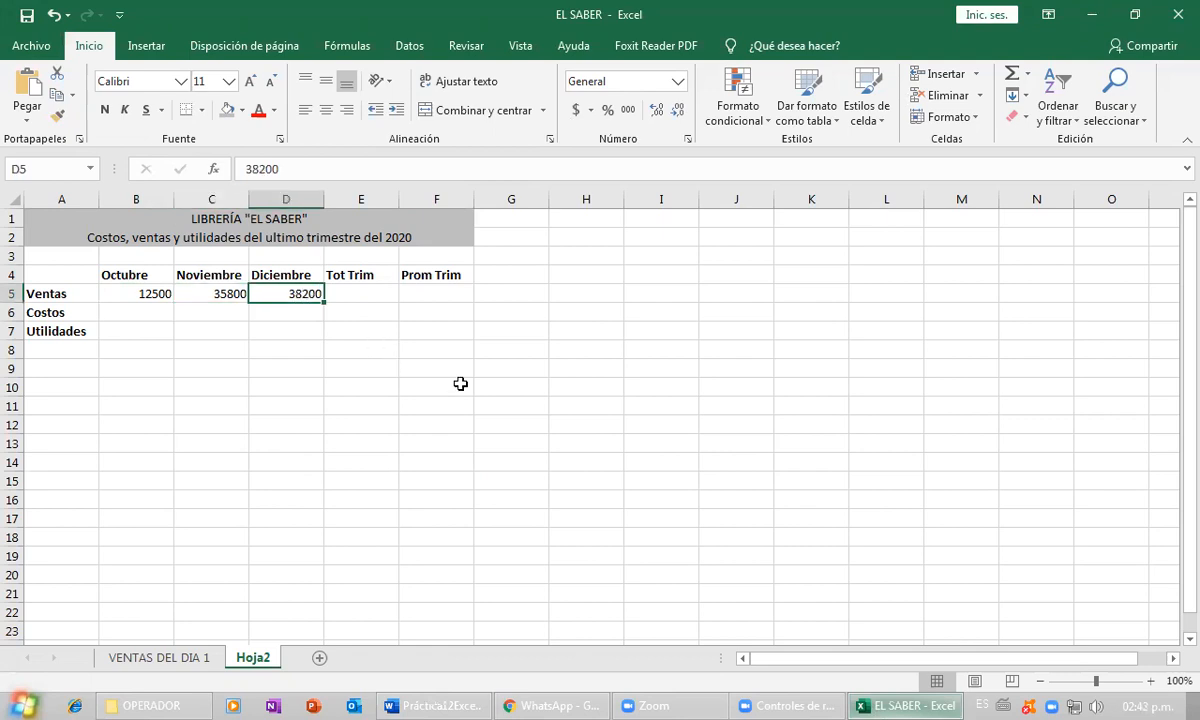
pyautogui.click(505, 387)
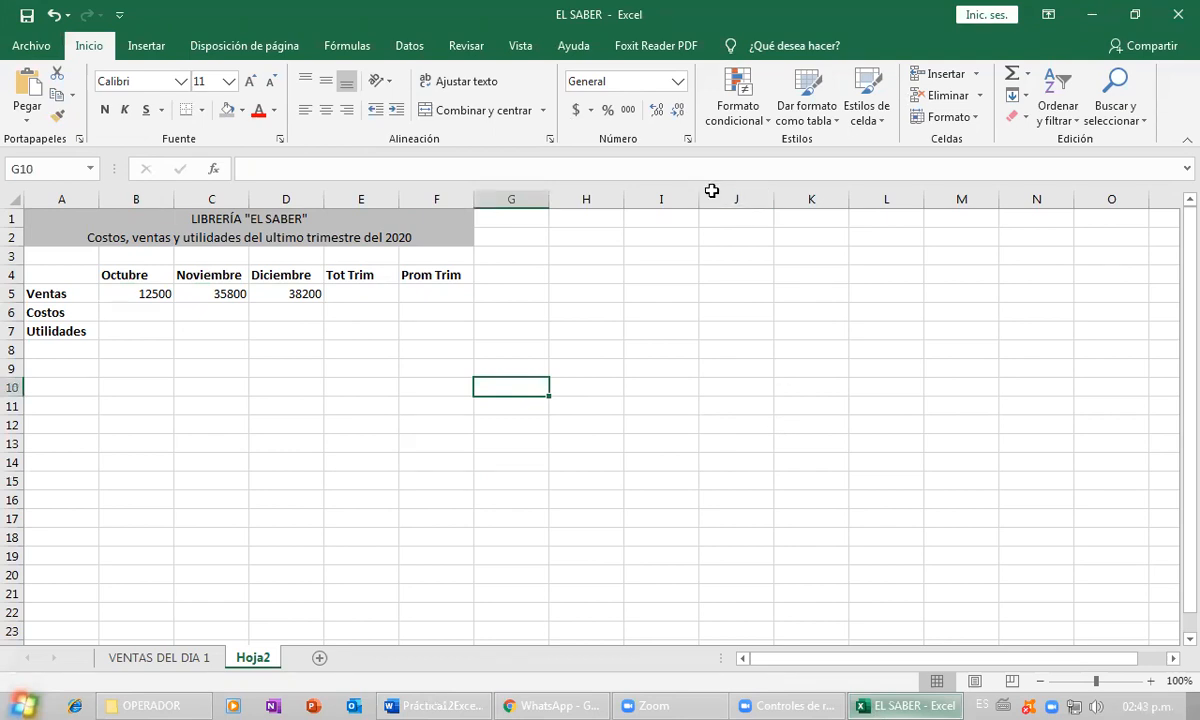
# - Start a worked example on Hoja2 with the label monto in I10 and the amount 5000 in J10
pyautogui.click(663, 384)
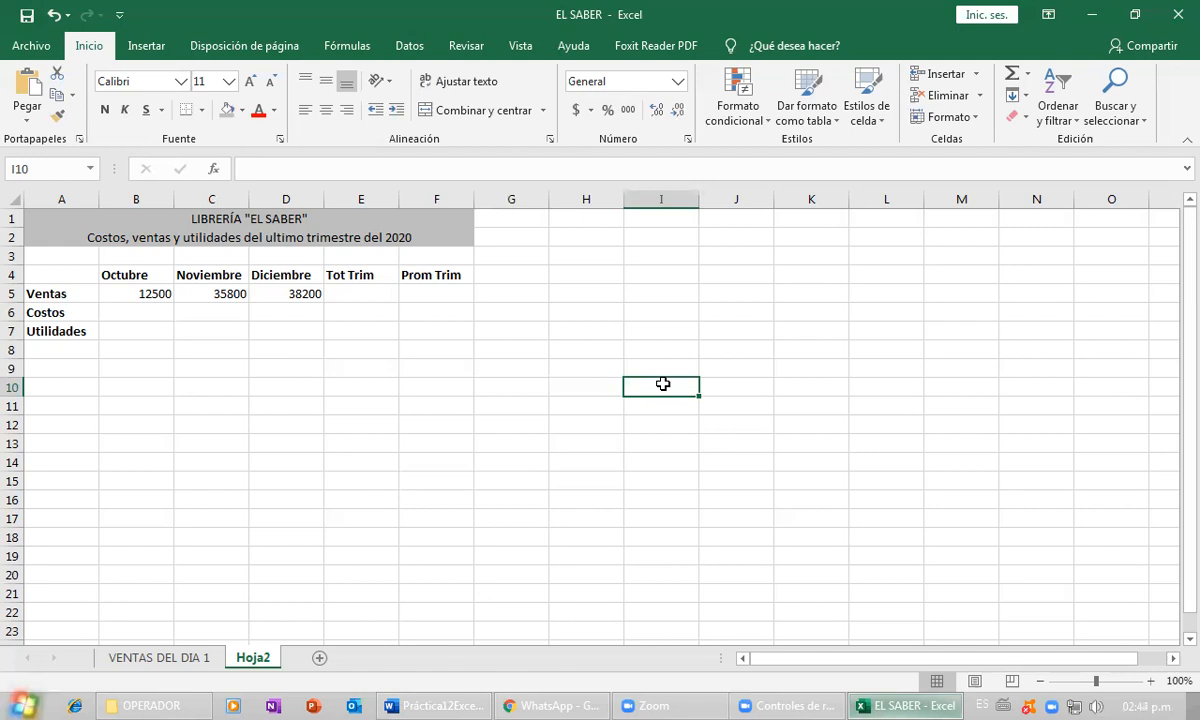
pyautogui.write('monto')
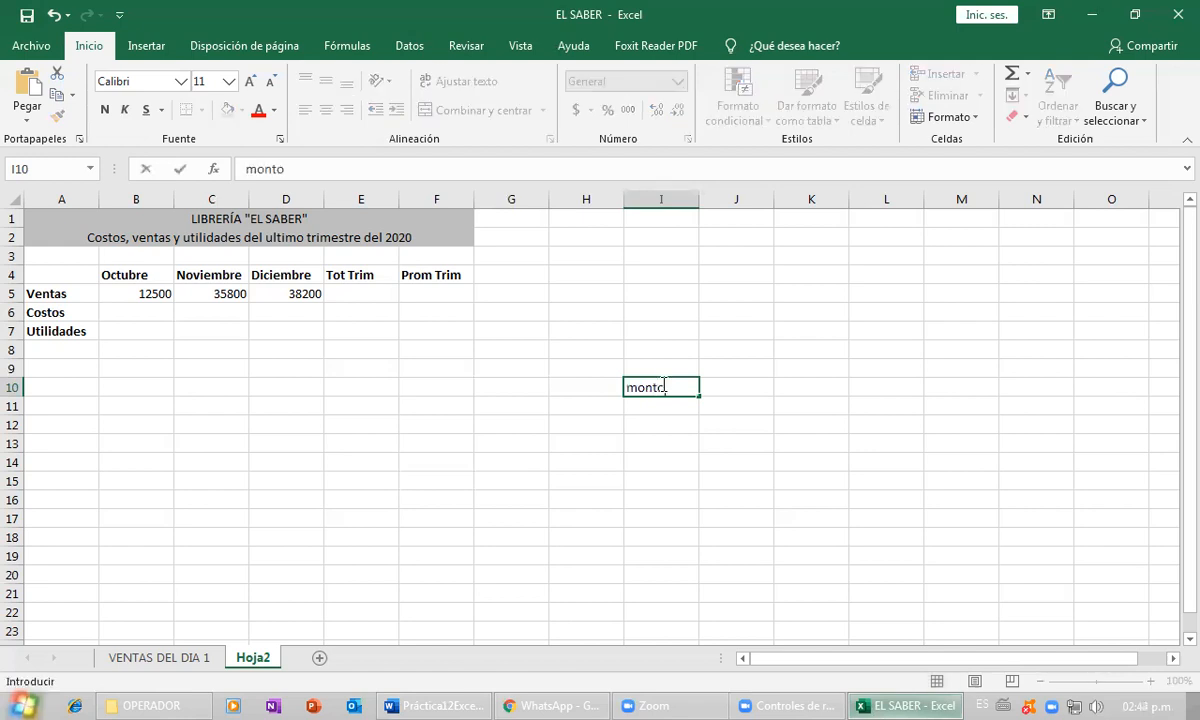
pyautogui.press('Return')
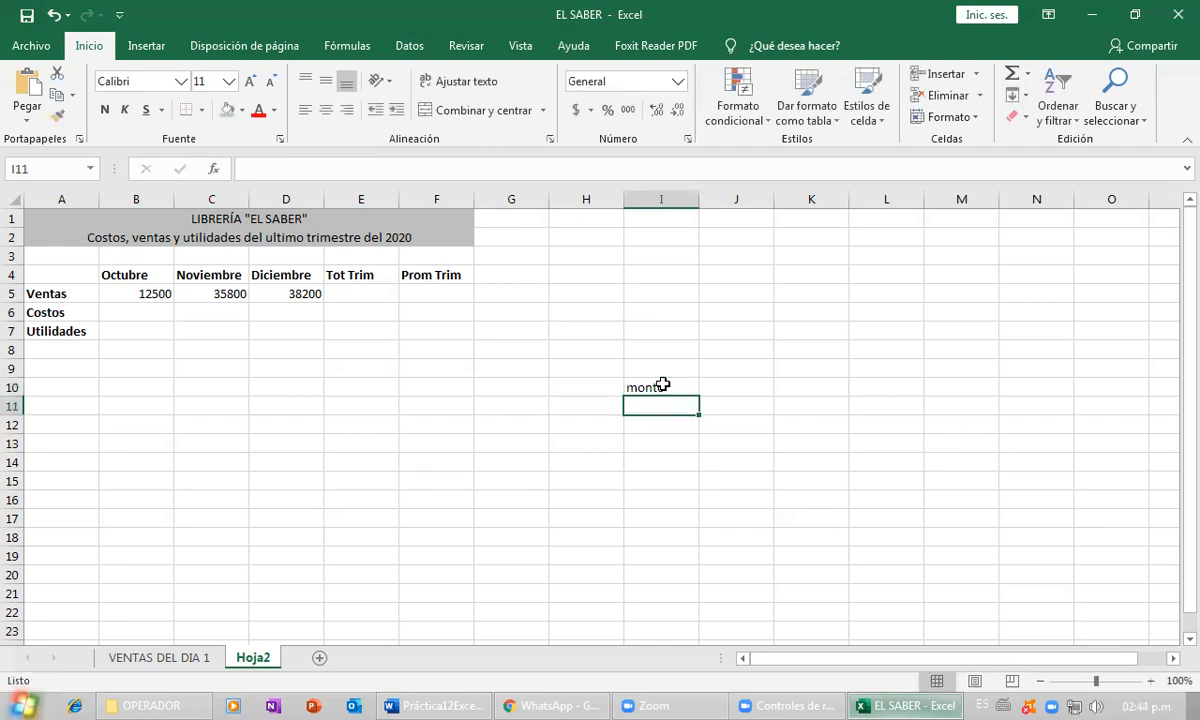
pyautogui.click(713, 385)
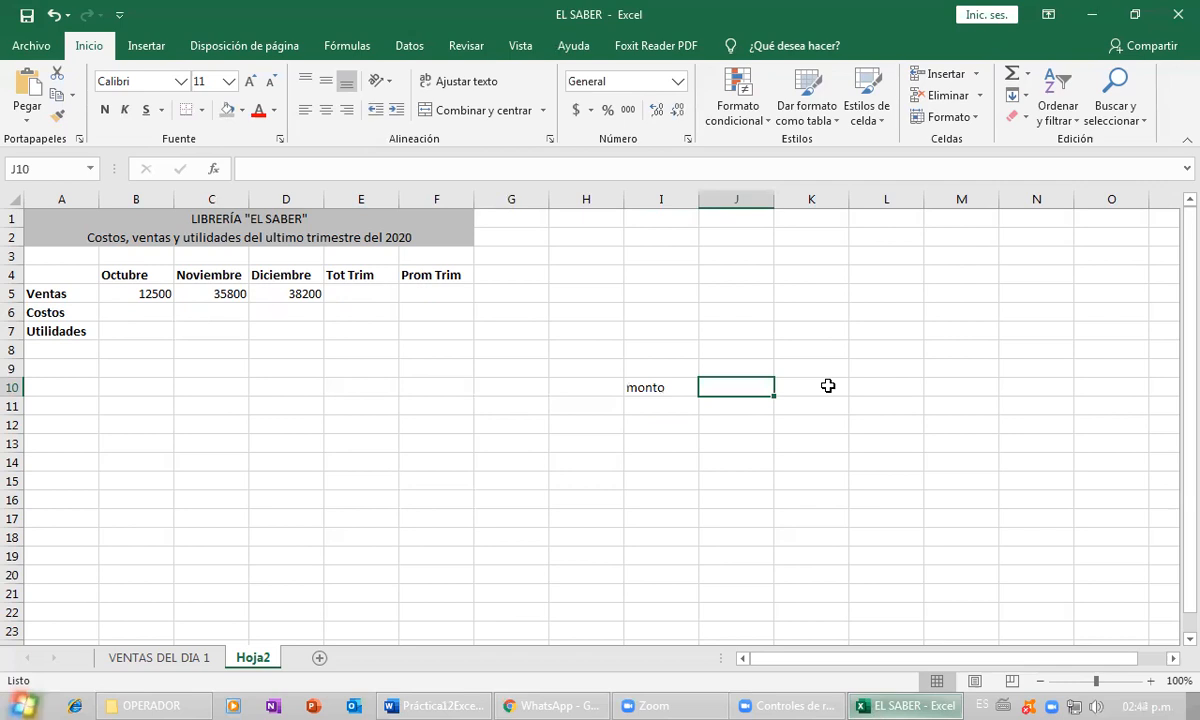
pyautogui.write('5000')
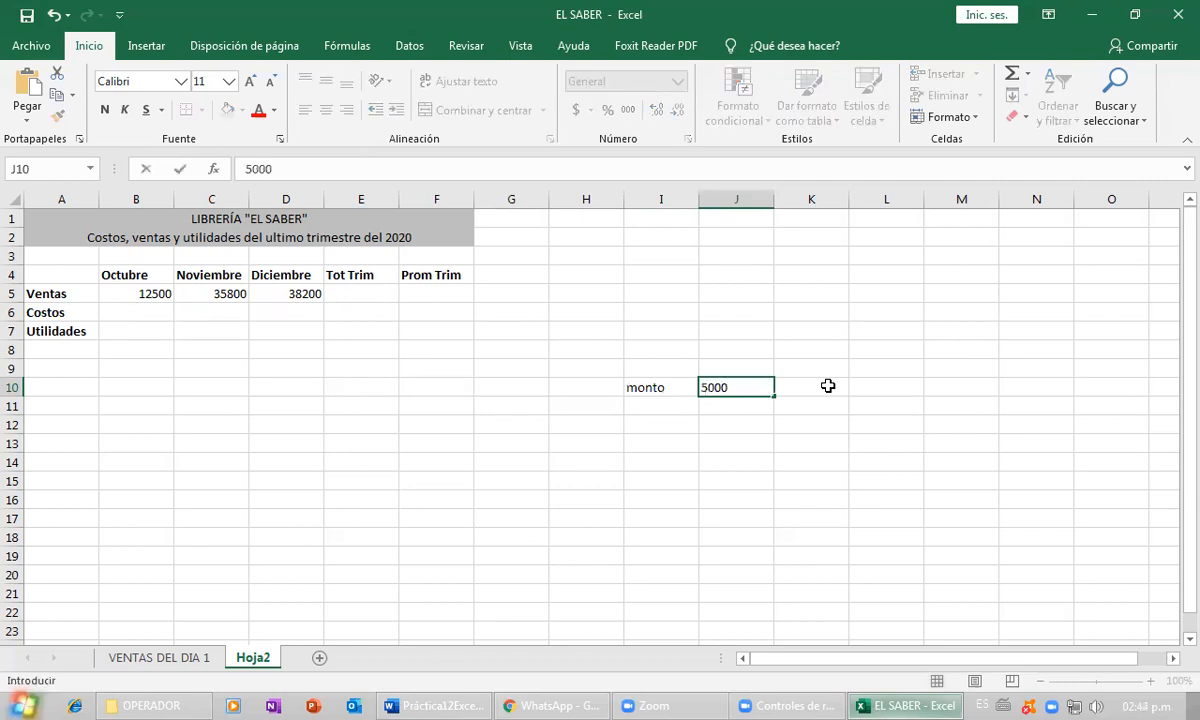
pyautogui.press('Return')
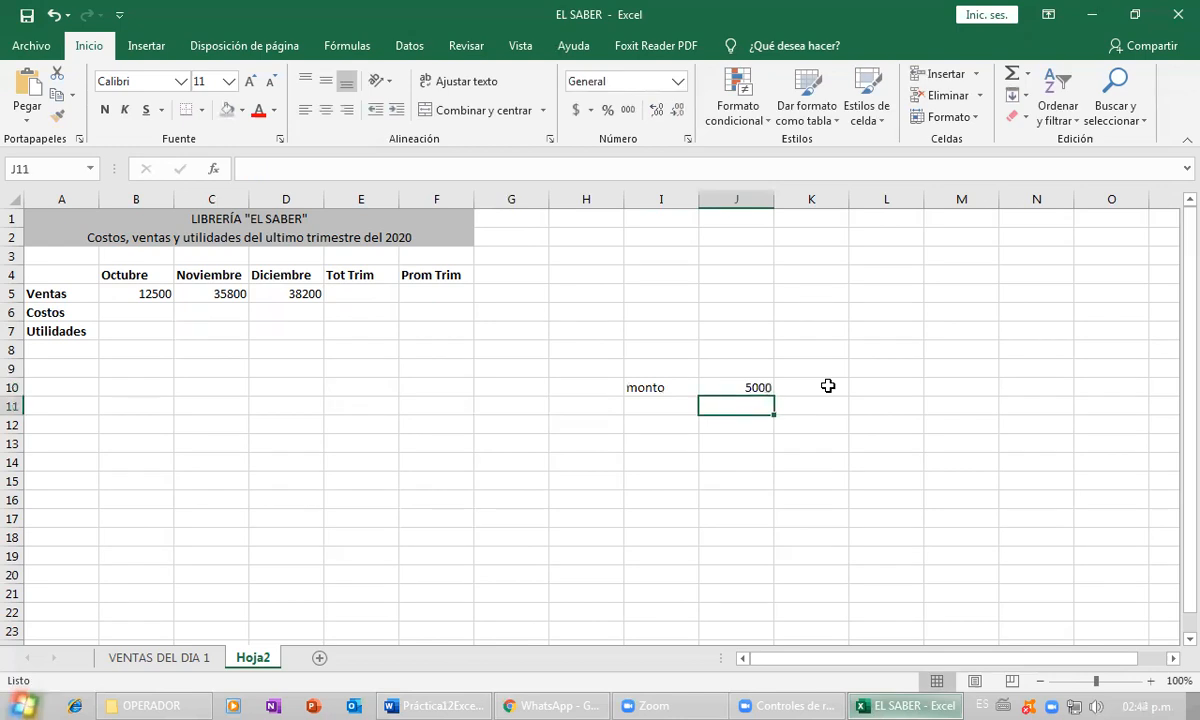
# - Add the label desc in I11 and the discount value 5 in J11
pyautogui.press('Left')
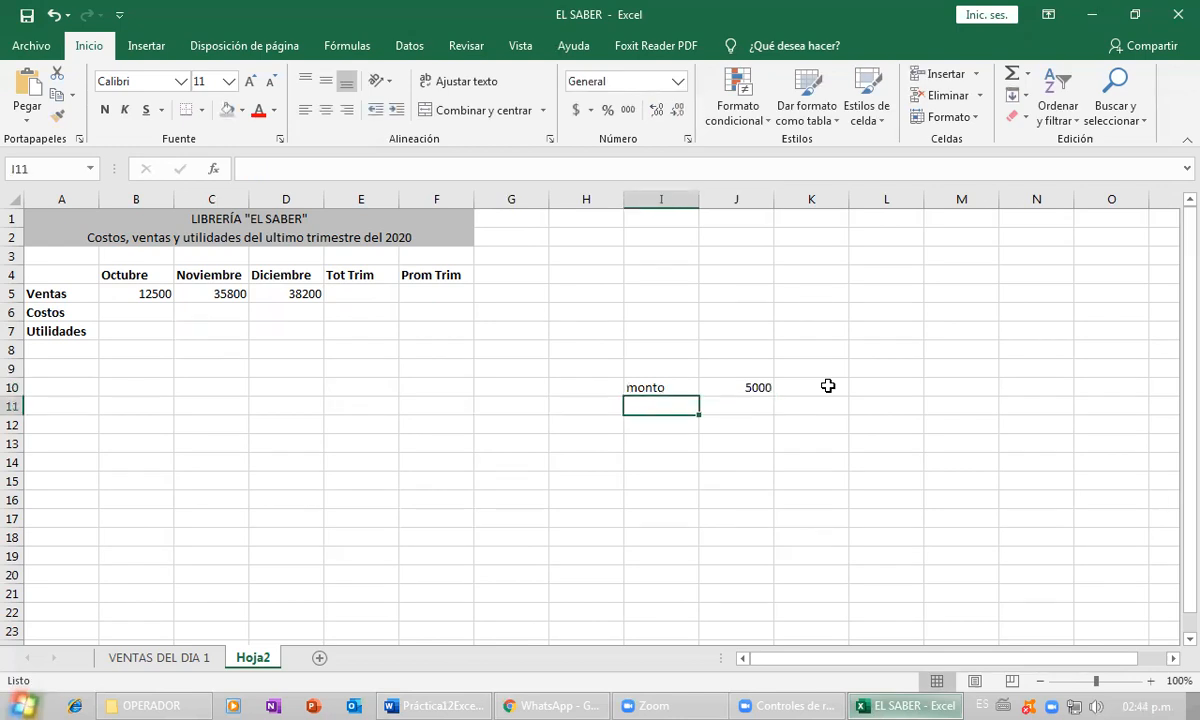
pyautogui.write('desc')
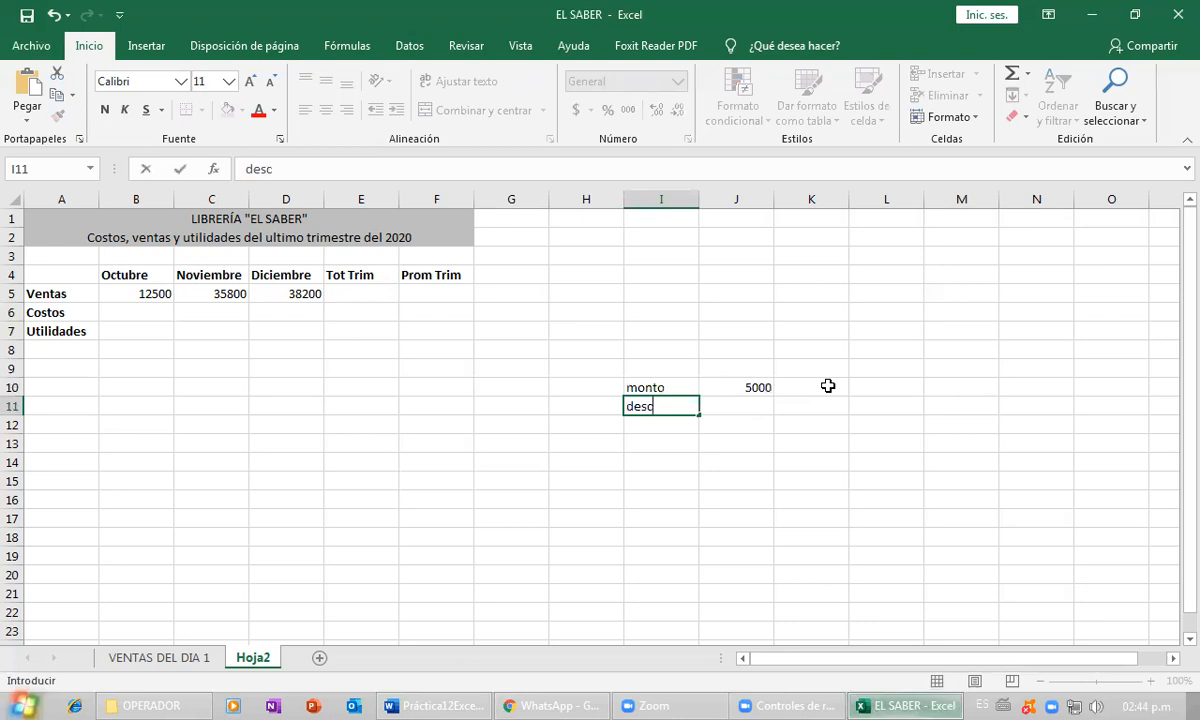
pyautogui.press('Right')
pyautogui.write('5')
pyautogui.press('Return')
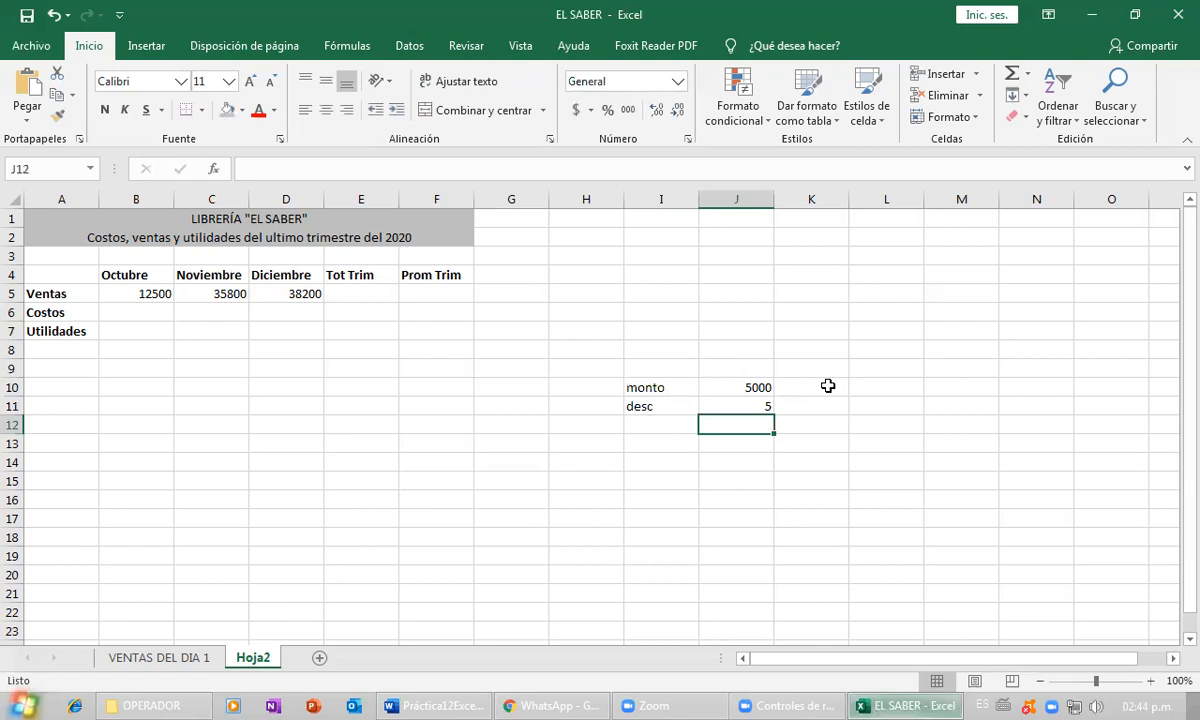
# - Calculate the example discount in L10 with the formula =500*5/100
pyautogui.press('Left')
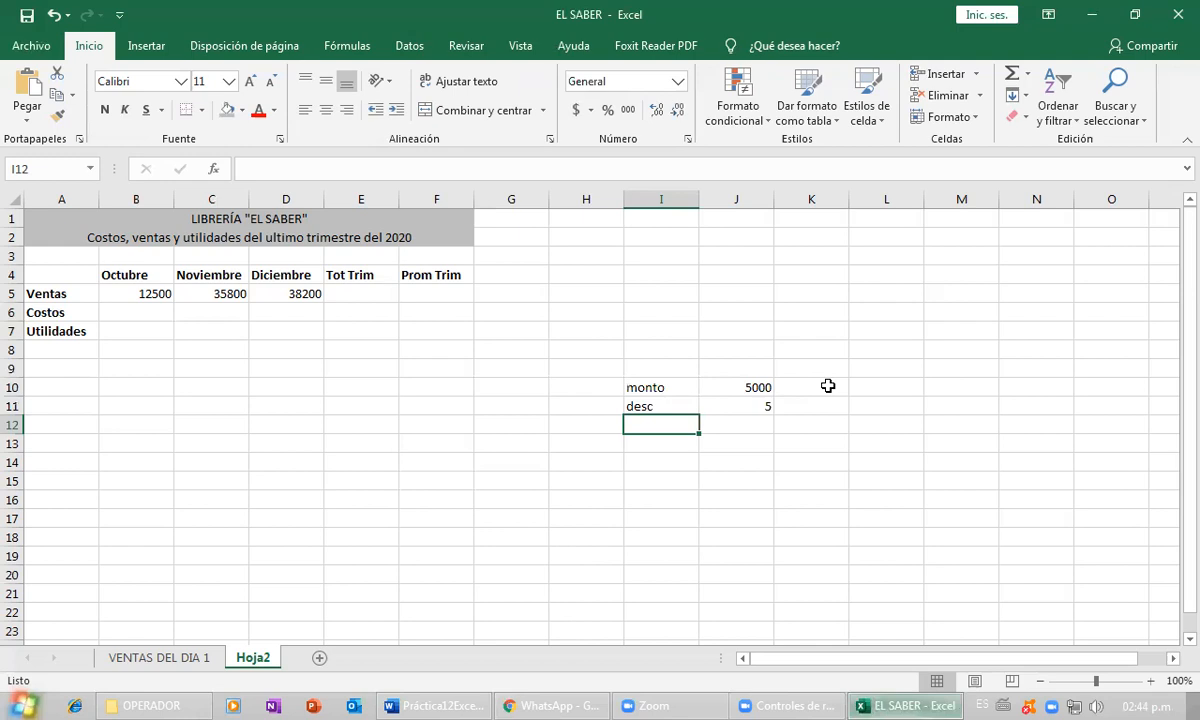
pyautogui.press('Right')
pyautogui.press('Right')
pyautogui.press('Up')
pyautogui.press('Up')
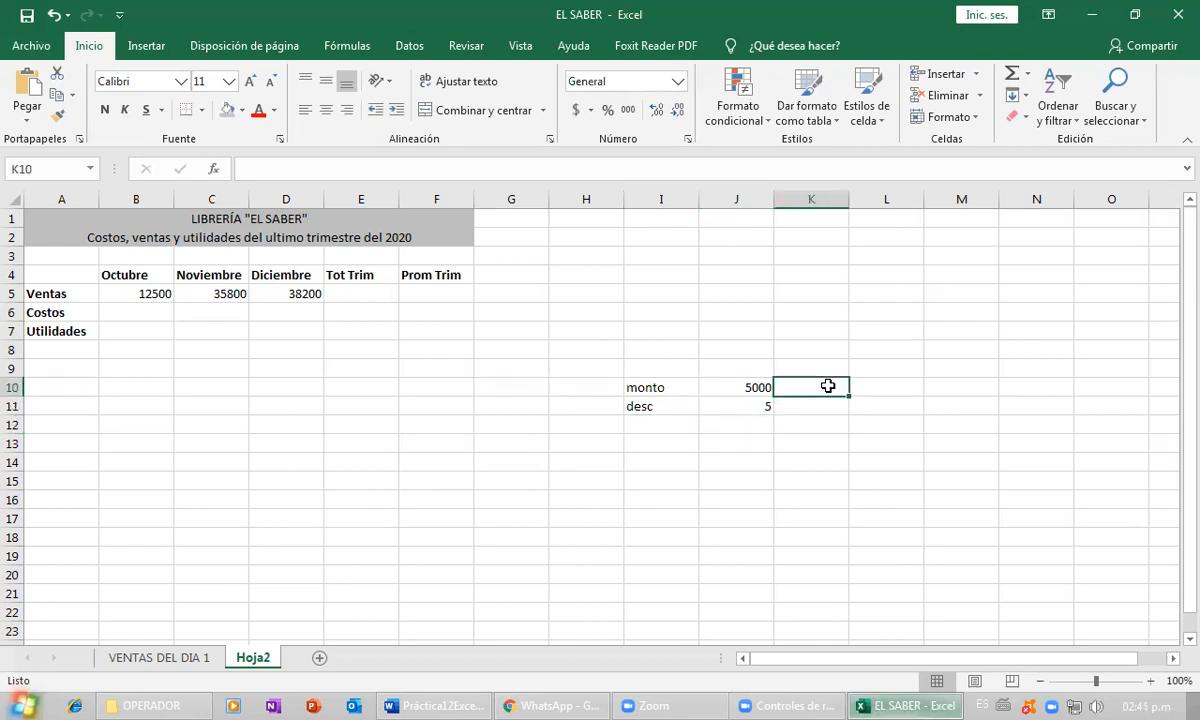
pyautogui.press('Right')
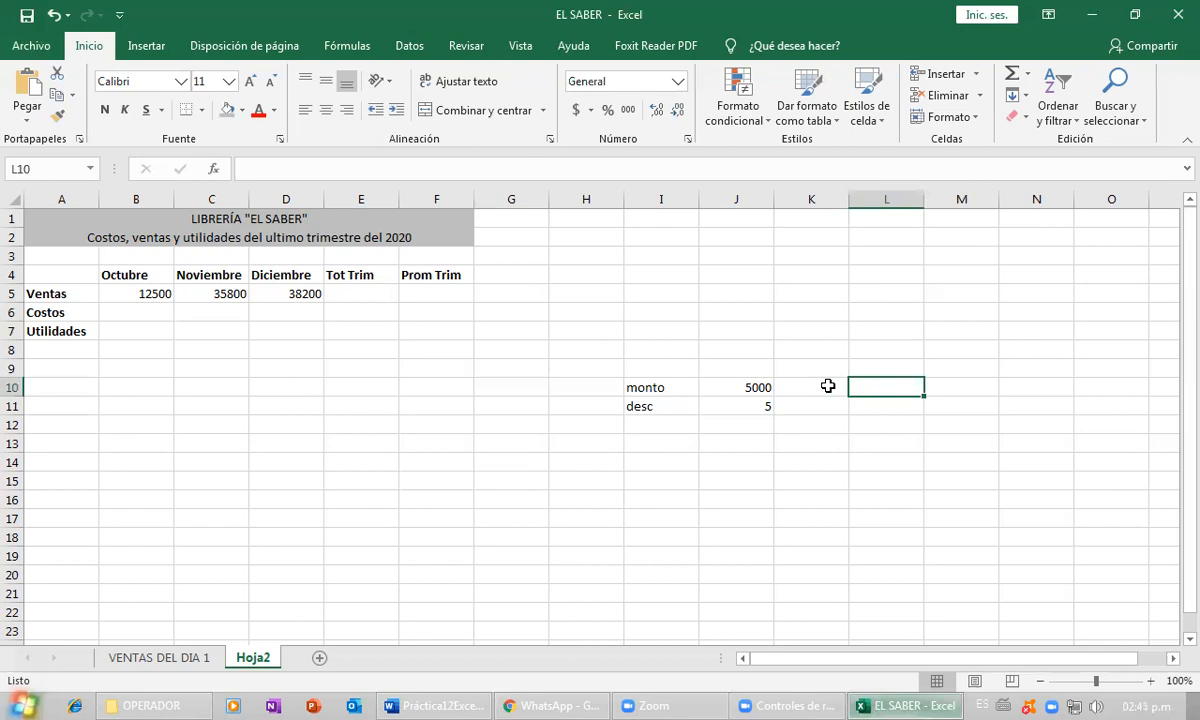
pyautogui.write('=')
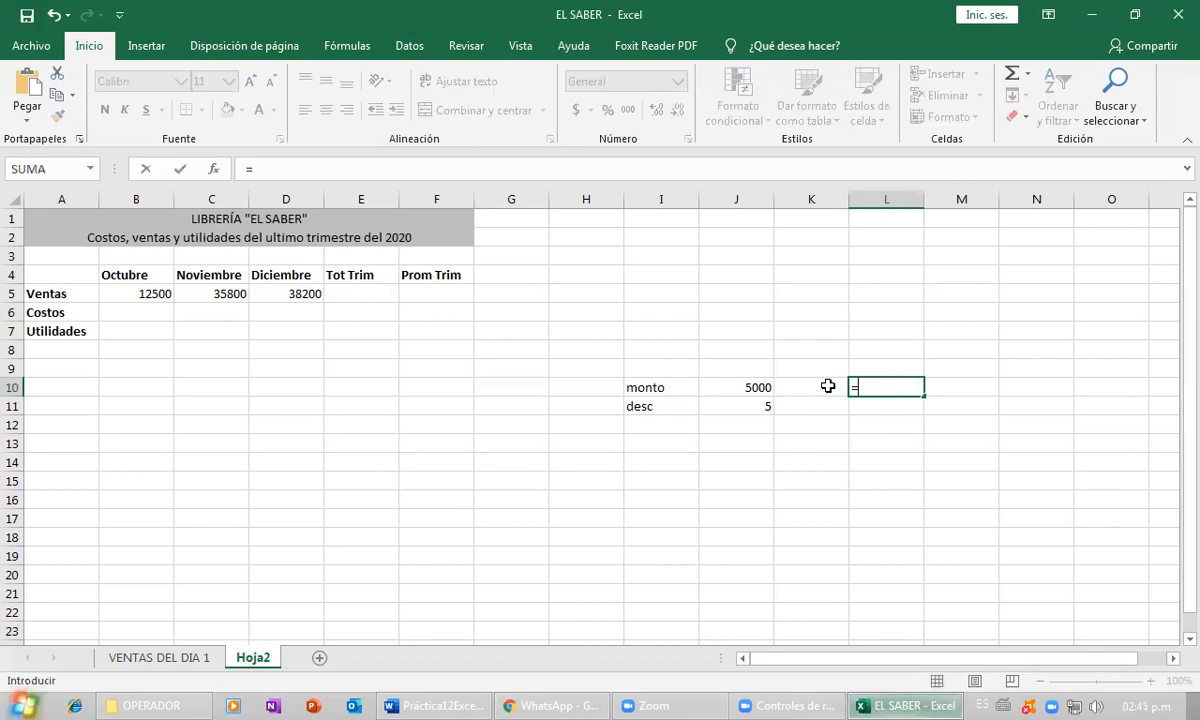
pyautogui.write('500*5/100')
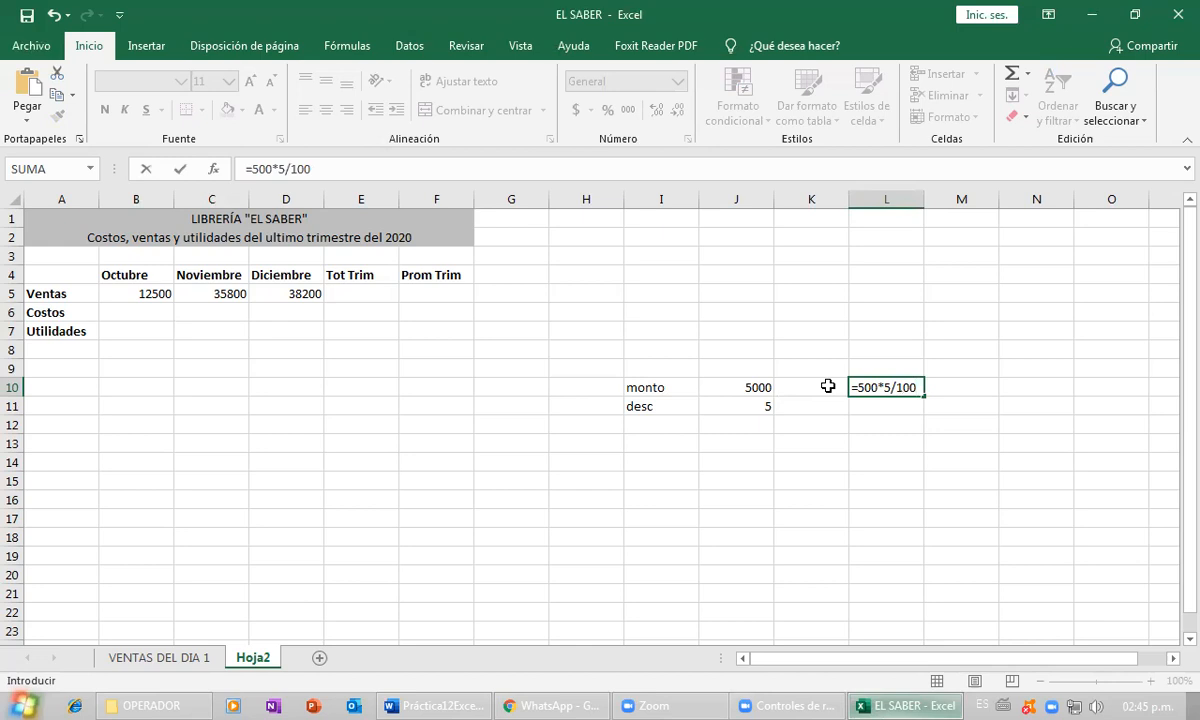
pyautogui.press('Return')
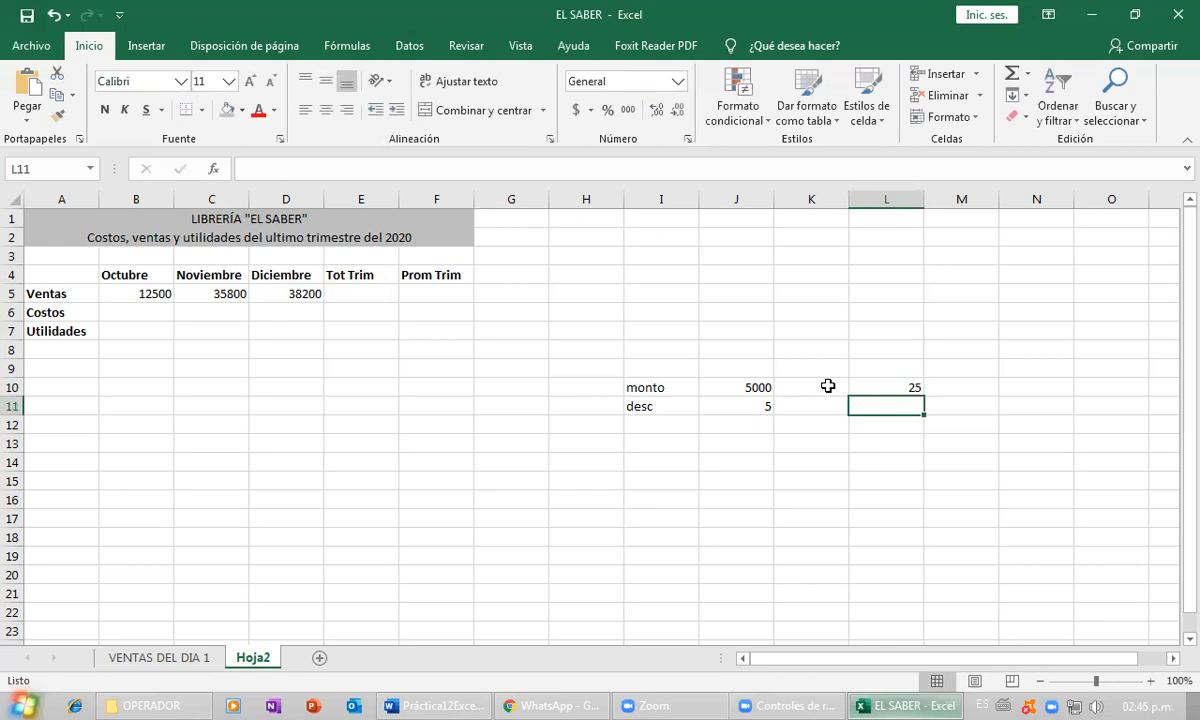
# - Subtract the discount from the example amount in L11 with the formula +J10-L10
pyautogui.write('+')
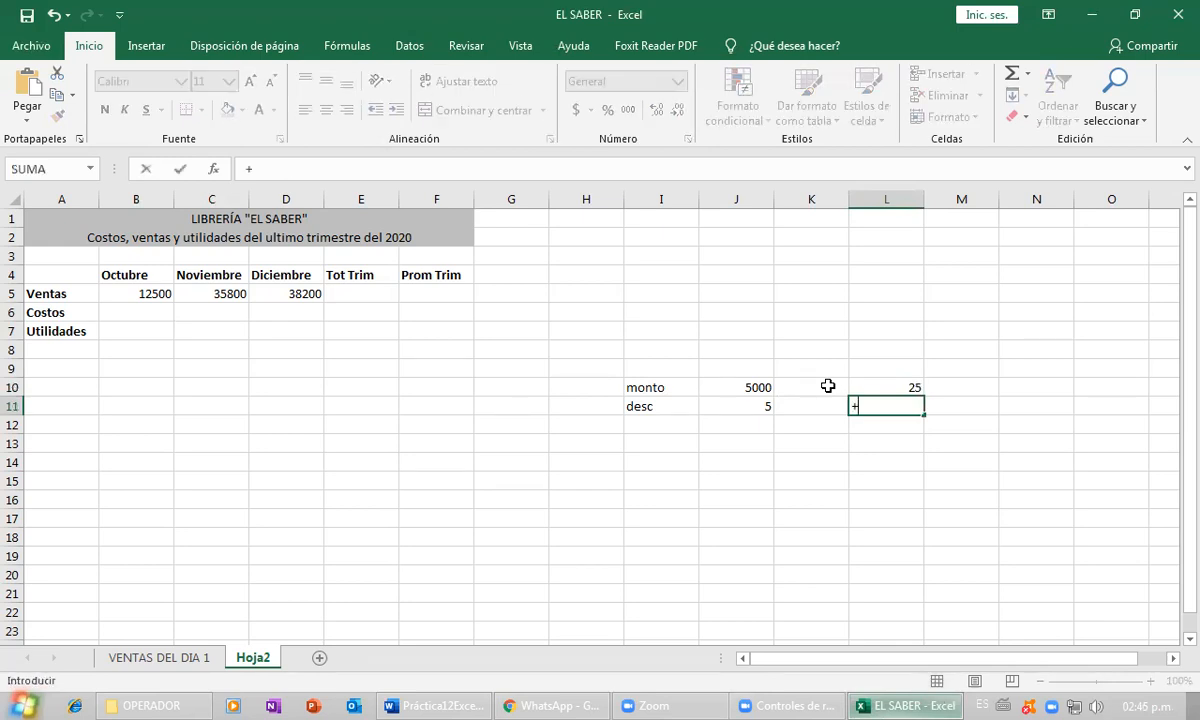
pyautogui.press('Left')
pyautogui.press('Left')
pyautogui.press('Up')
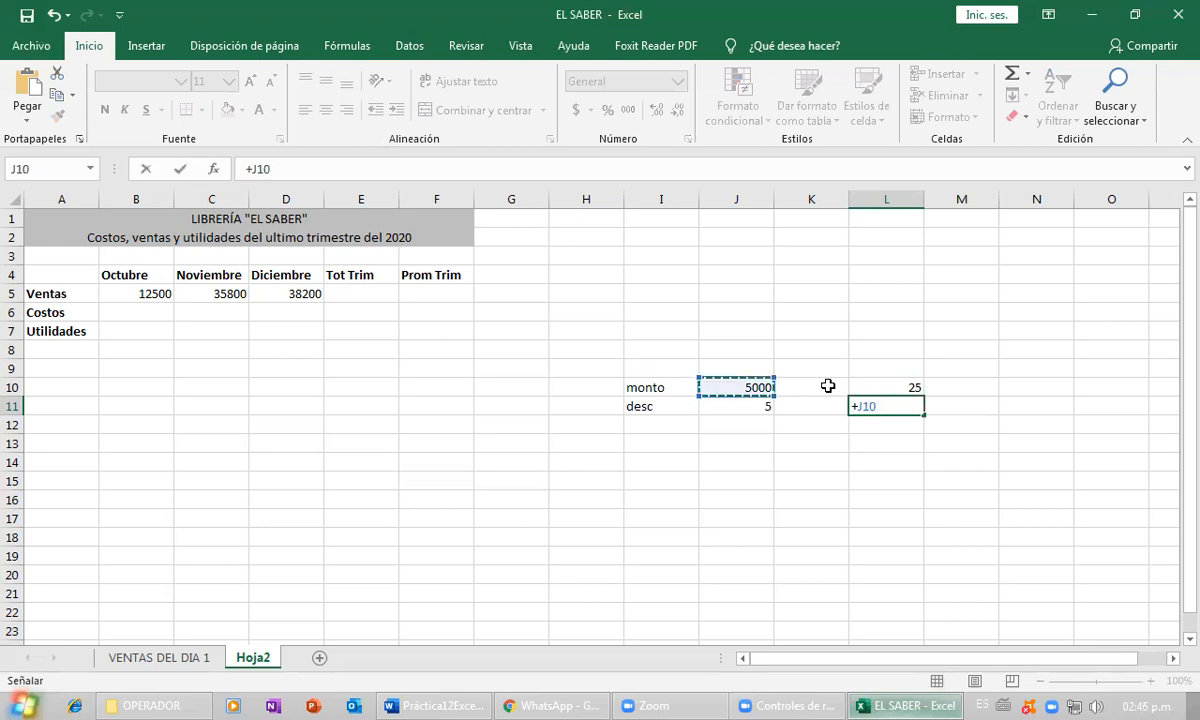
pyautogui.write('-')
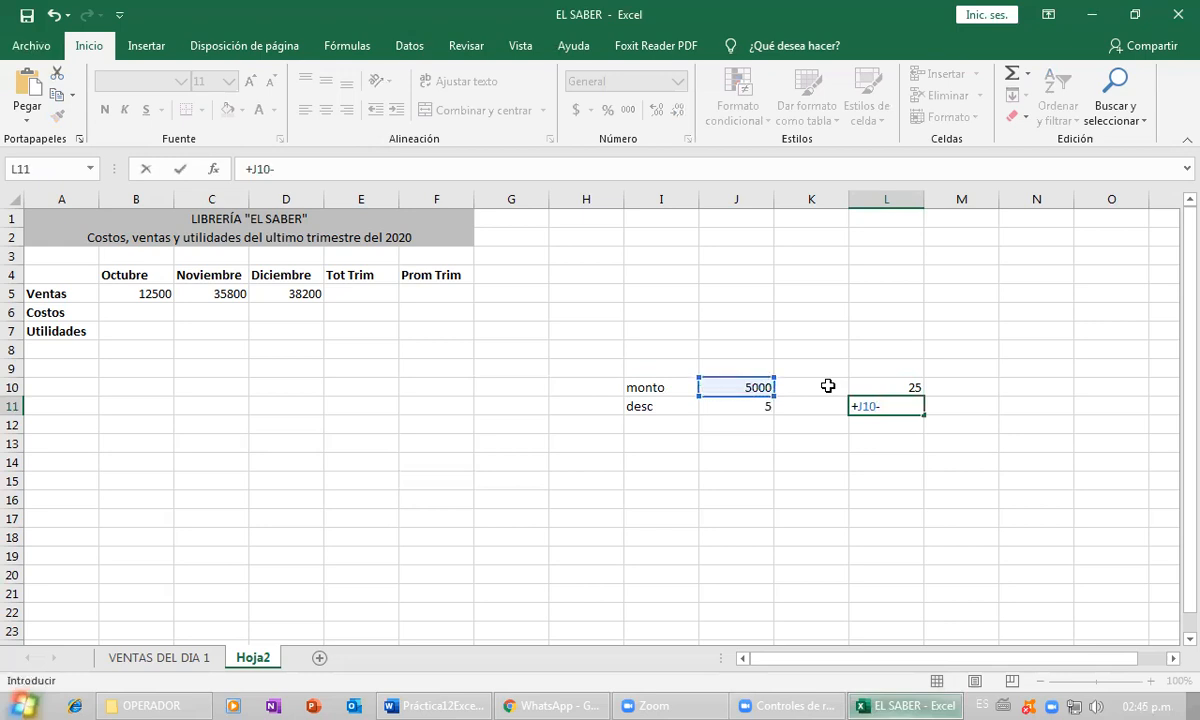
pyautogui.press('Up')
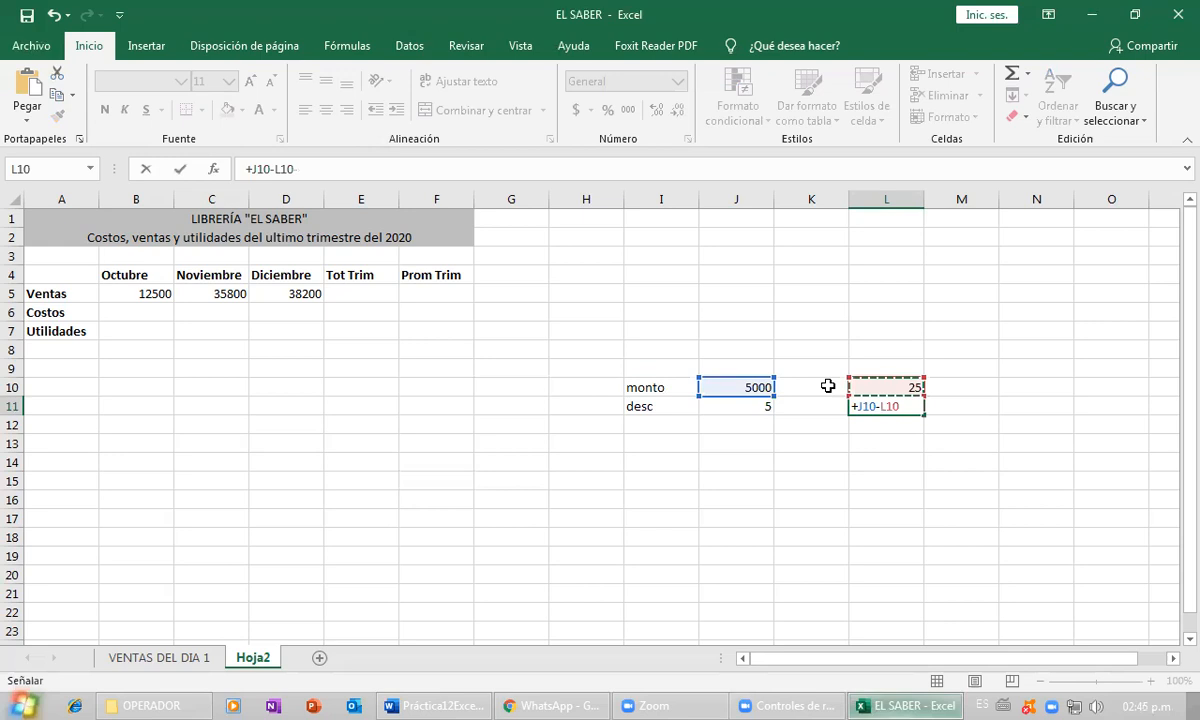
pyautogui.press('Return')
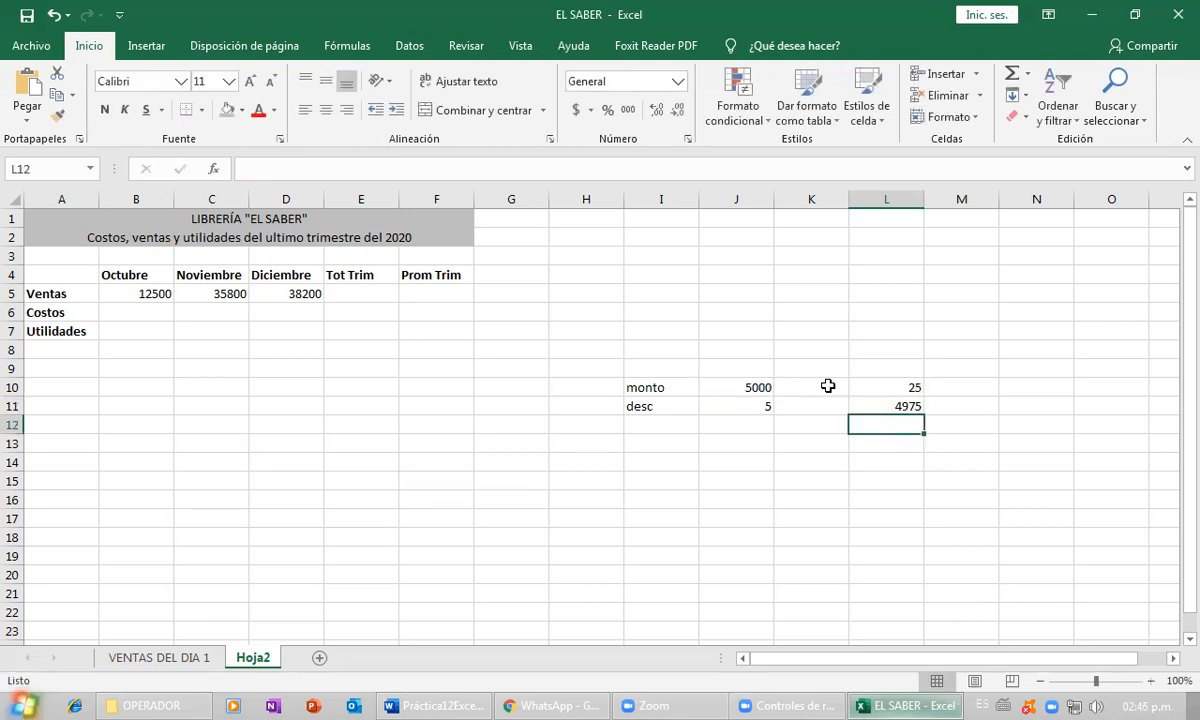
# - Enter the heading Formula: in L7, above the example calculation
pyautogui.press('Up')
pyautogui.press('Up')
pyautogui.press('Up')
pyautogui.press('Up')
pyautogui.press('Up')
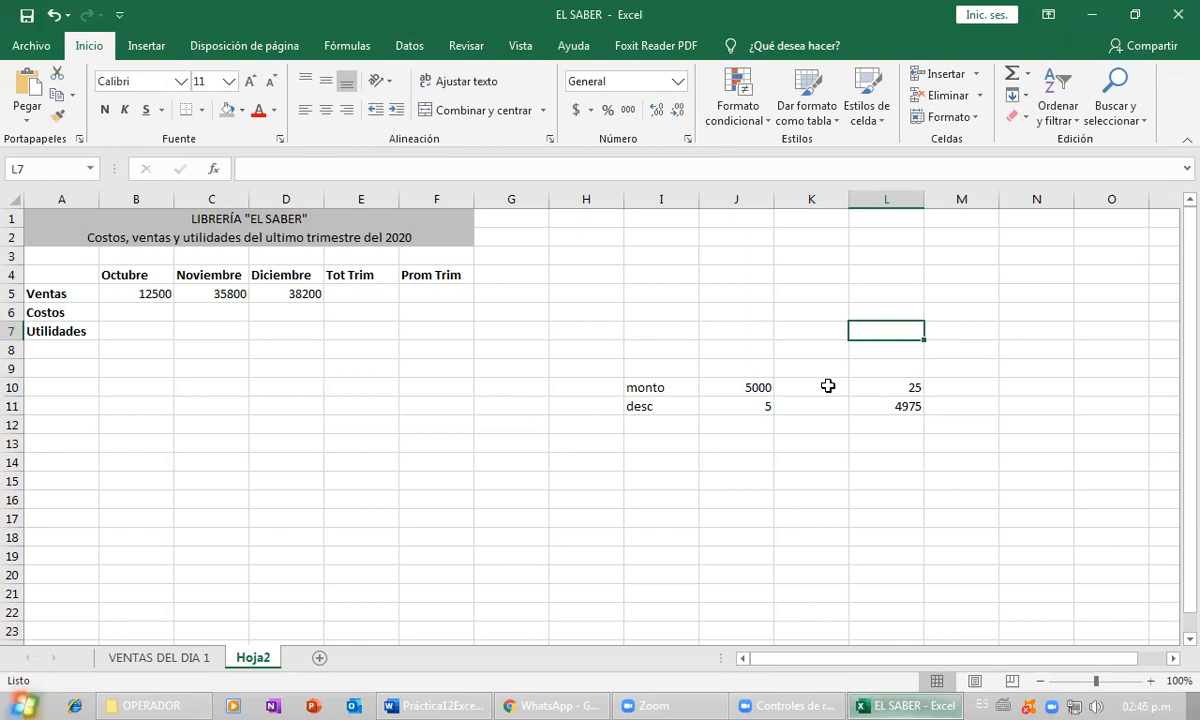
pyautogui.write('Formul')
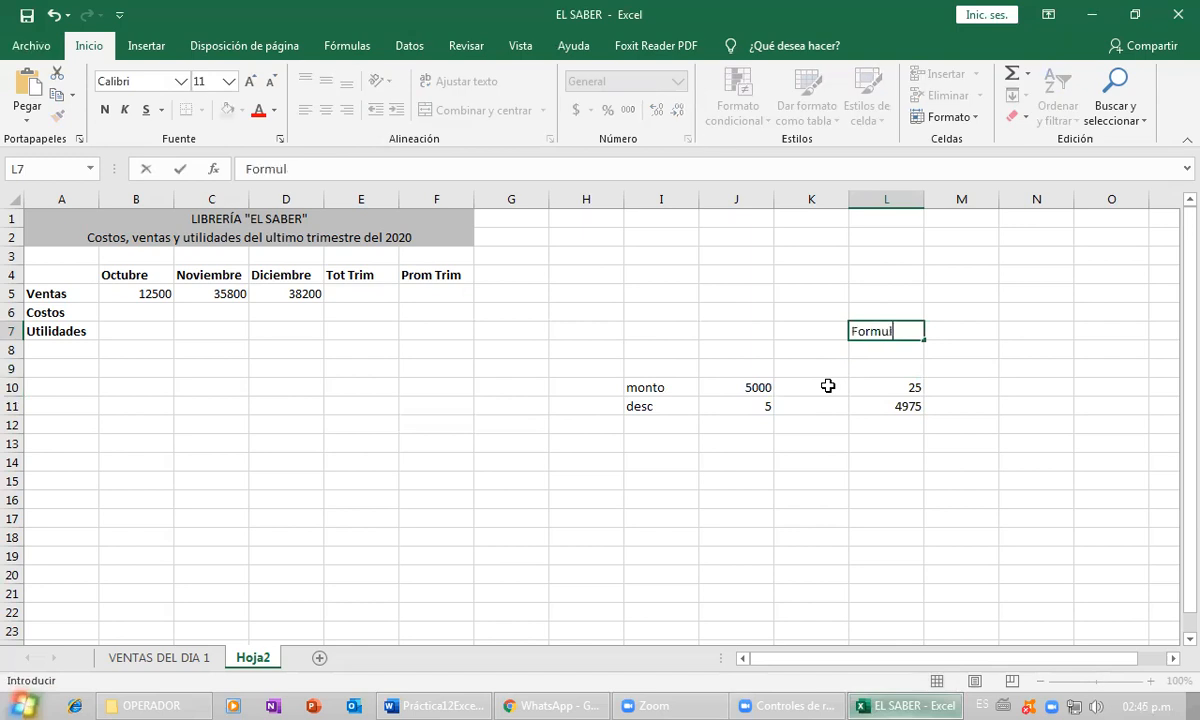
pyautogui.write('a:')
pyautogui.press('Return')
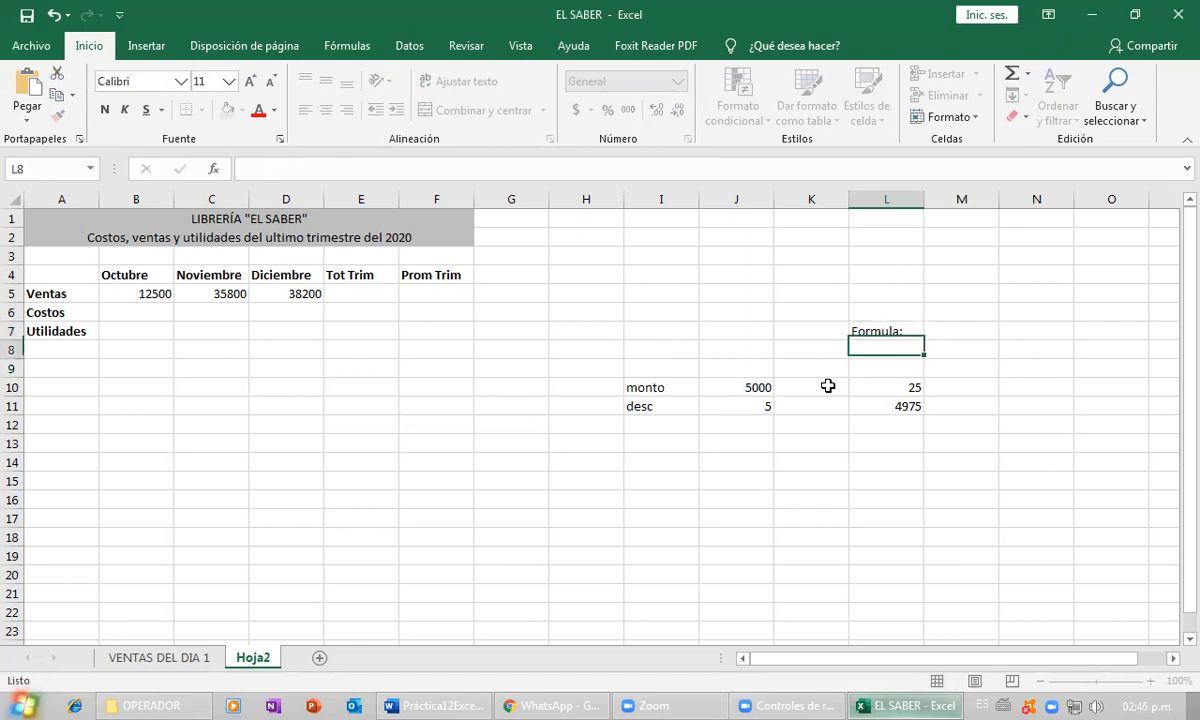
# - Write the percentage formula as the text Monto * % Desc / 100 in L8
pyautogui.write('Mon')
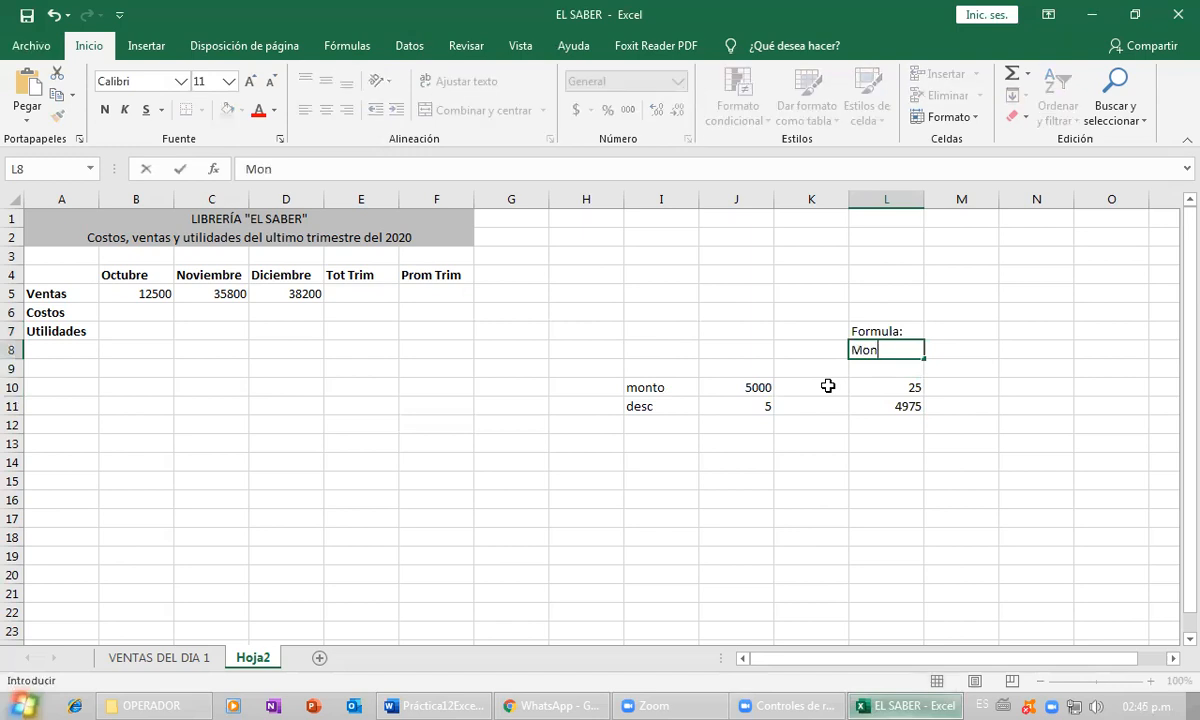
pyautogui.write('to *')
pyautogui.write('De')
pyautogui.press('BackSpace')
pyautogui.press('BackSpace')
pyautogui.write('% Desc')
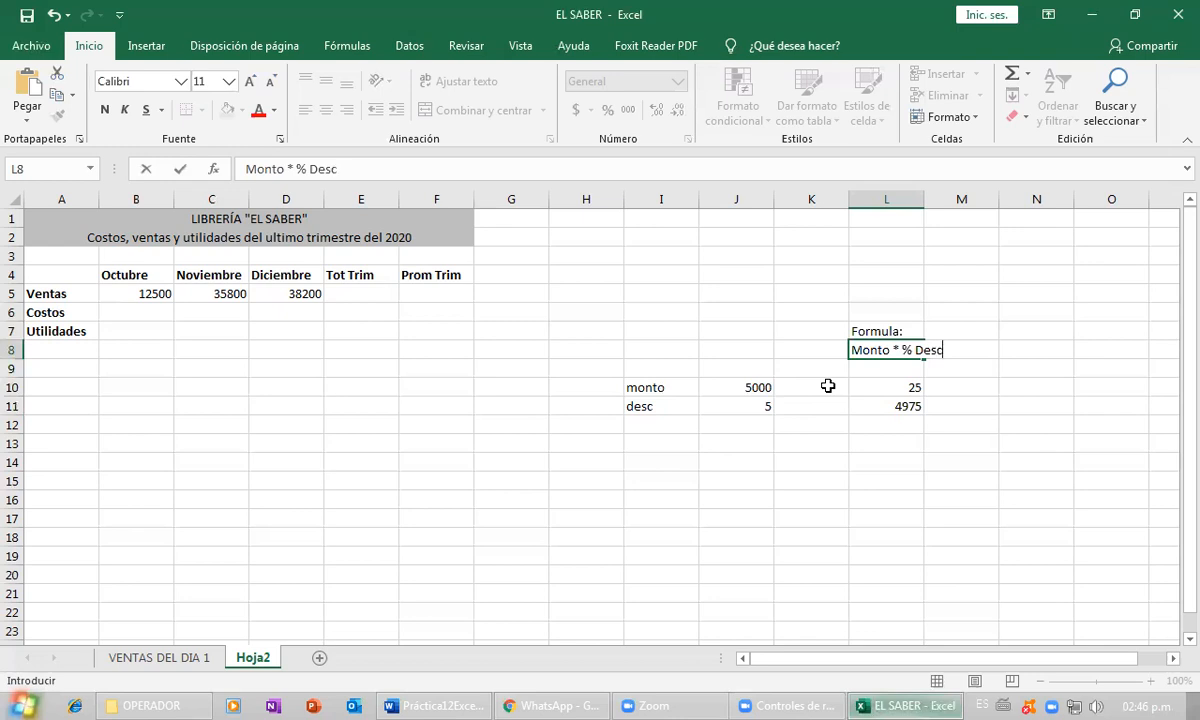
pyautogui.write(' / 100')
pyautogui.press('Return')
# - Add parentheses around the multiplication in L8 so the text reads (Monto * % Desc ) / 100
pyautogui.press('Up')
pyautogui.press('F2')
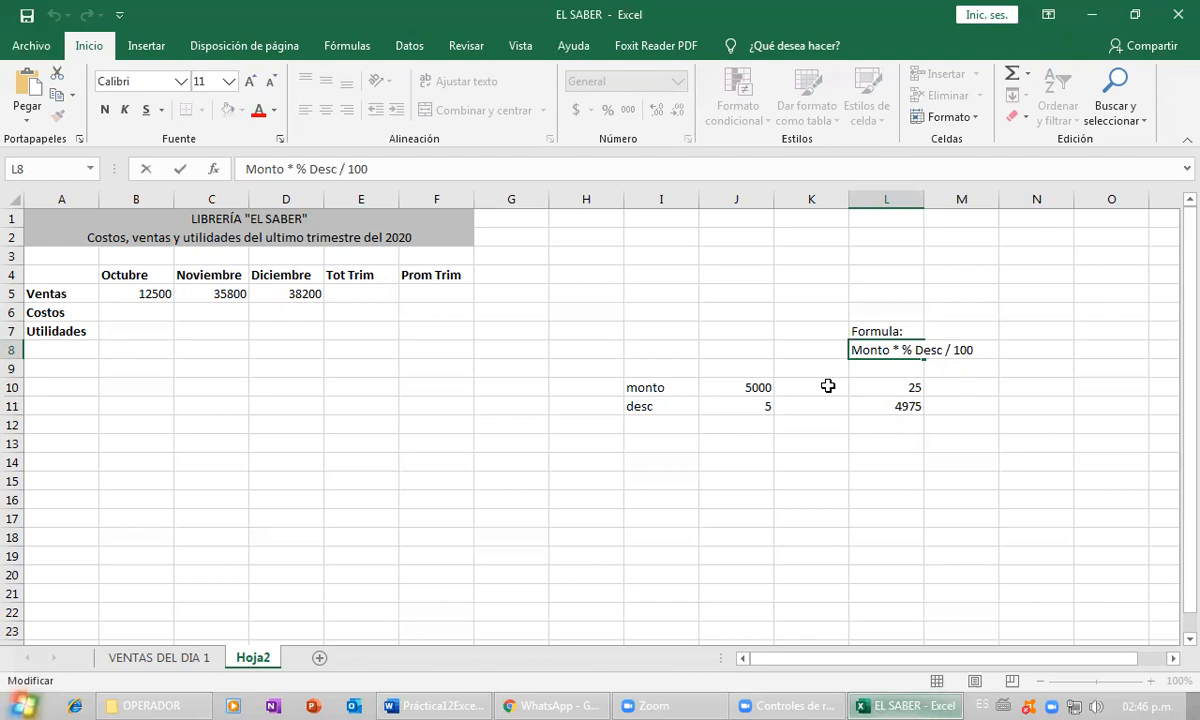
pyautogui.write('(')
pyautogui.press('Right')
pyautogui.press('Right')
pyautogui.press('Right')
pyautogui.press('Right')
pyautogui.press('Right')
pyautogui.press('Right')
pyautogui.press('Right')
pyautogui.press('Right')
pyautogui.press('Right')
pyautogui.press('Right')
pyautogui.press('Right')
pyautogui.press('Right')
pyautogui.press('Right')
pyautogui.press('Right')
pyautogui.press('Right')
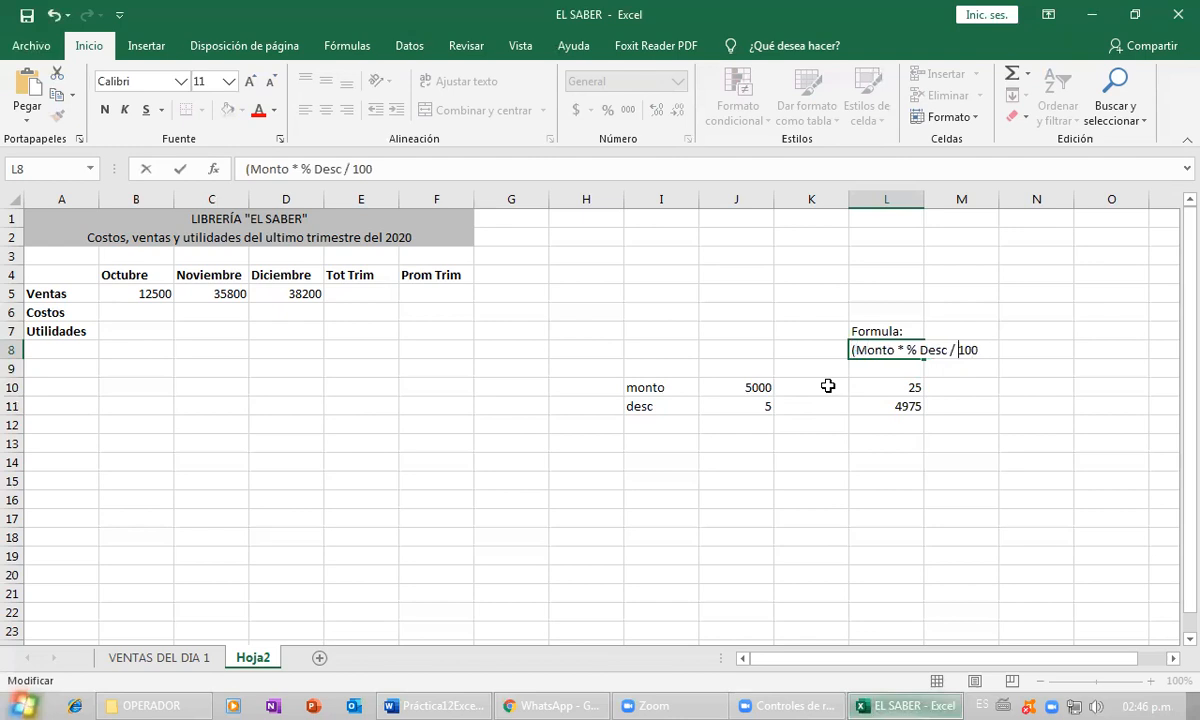
pyautogui.write(')')
pyautogui.press('Return')
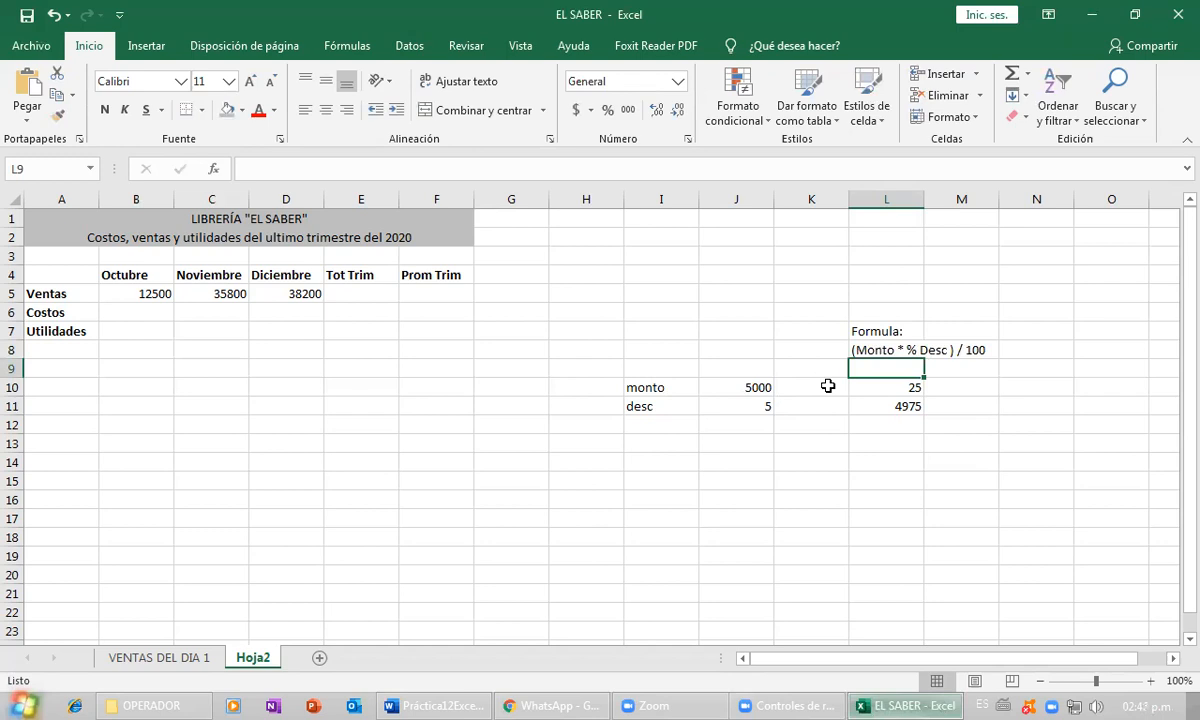
# - Compare each month's Costos cell in B6:D6 with the Ventas figure directly above it
pyautogui.click(139, 314)
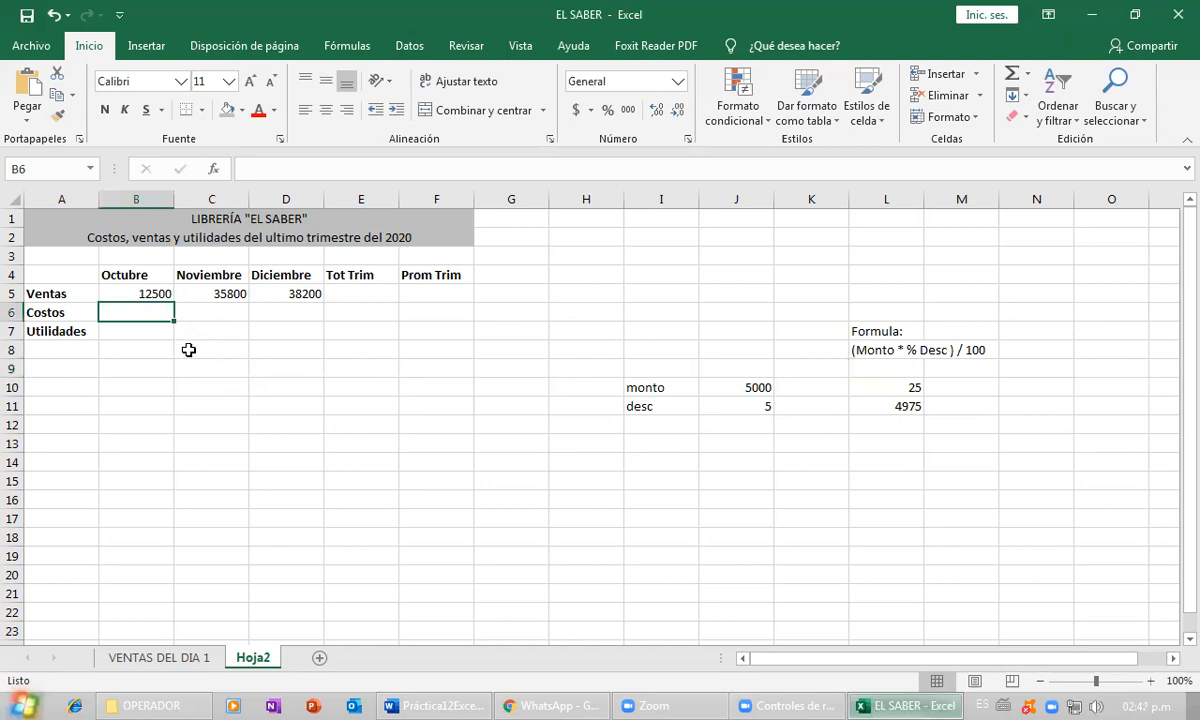
pyautogui.click(137, 294)
pyautogui.hotkey('ctrl', 'c')
pyautogui.click(217, 307)
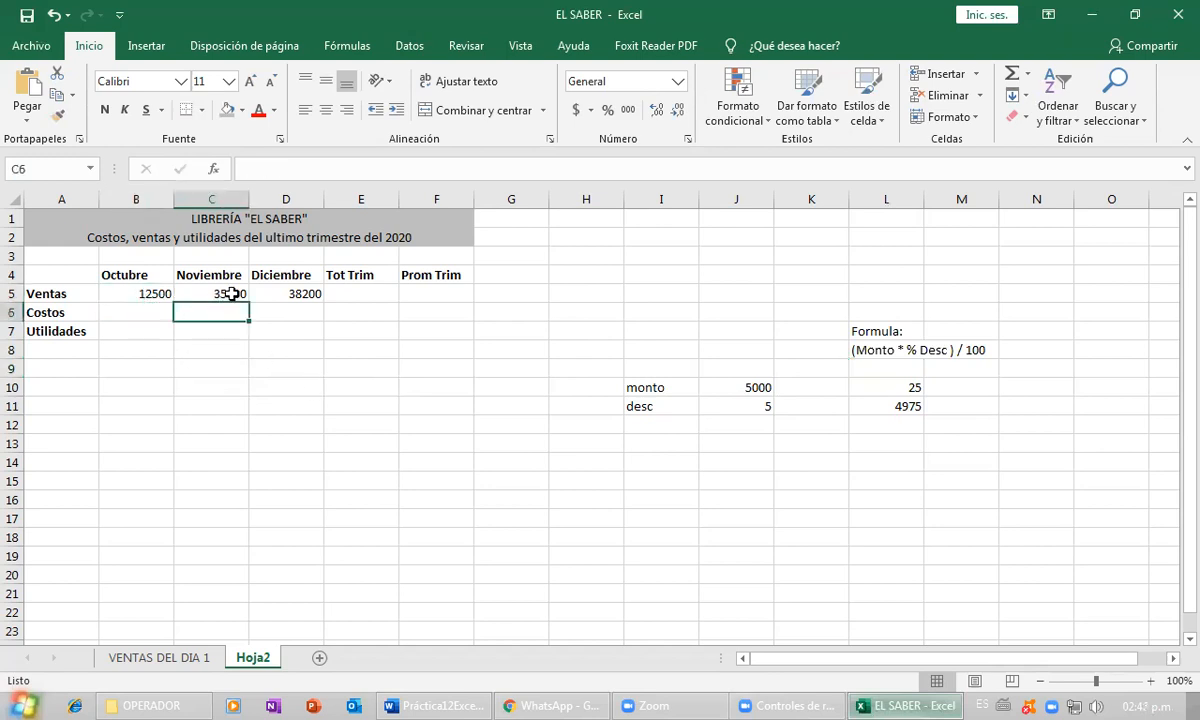
pyautogui.click(236, 292)
pyautogui.click(297, 311)
pyautogui.click(295, 294)
# - Calculate the October Costos in B6 as 5 percent of sales with the formula =B5*5/100
pyautogui.click(142, 310)
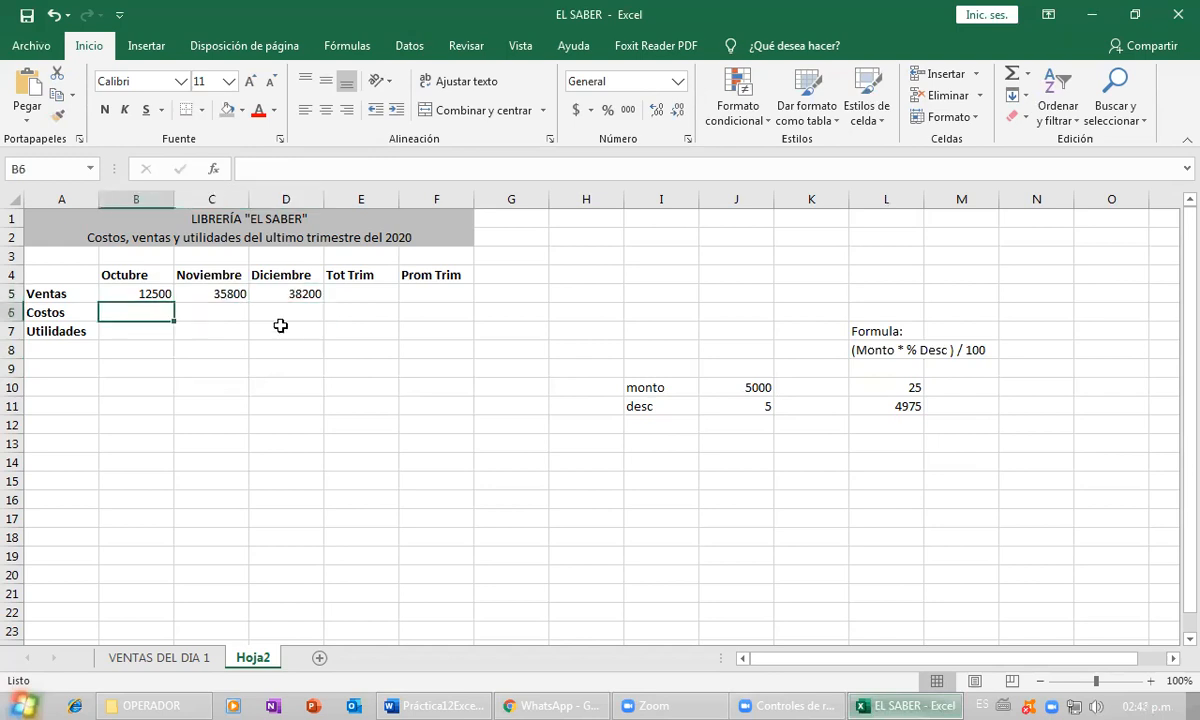
pyautogui.write('=')
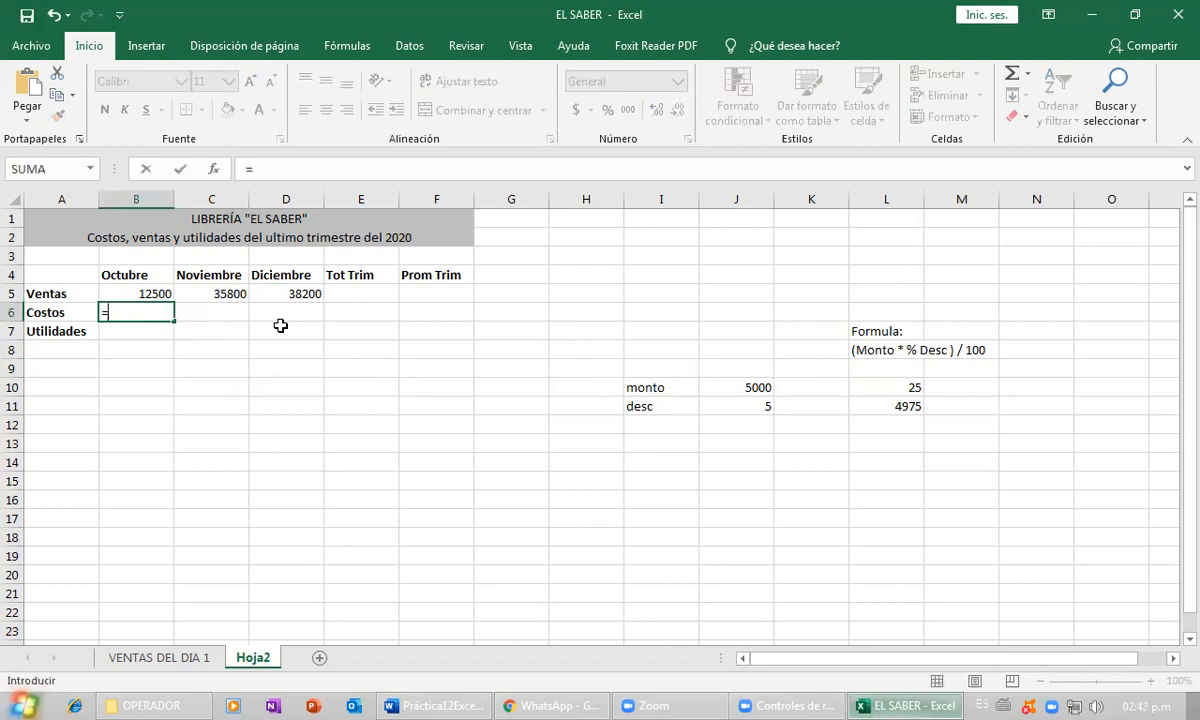
pyautogui.press('Up')
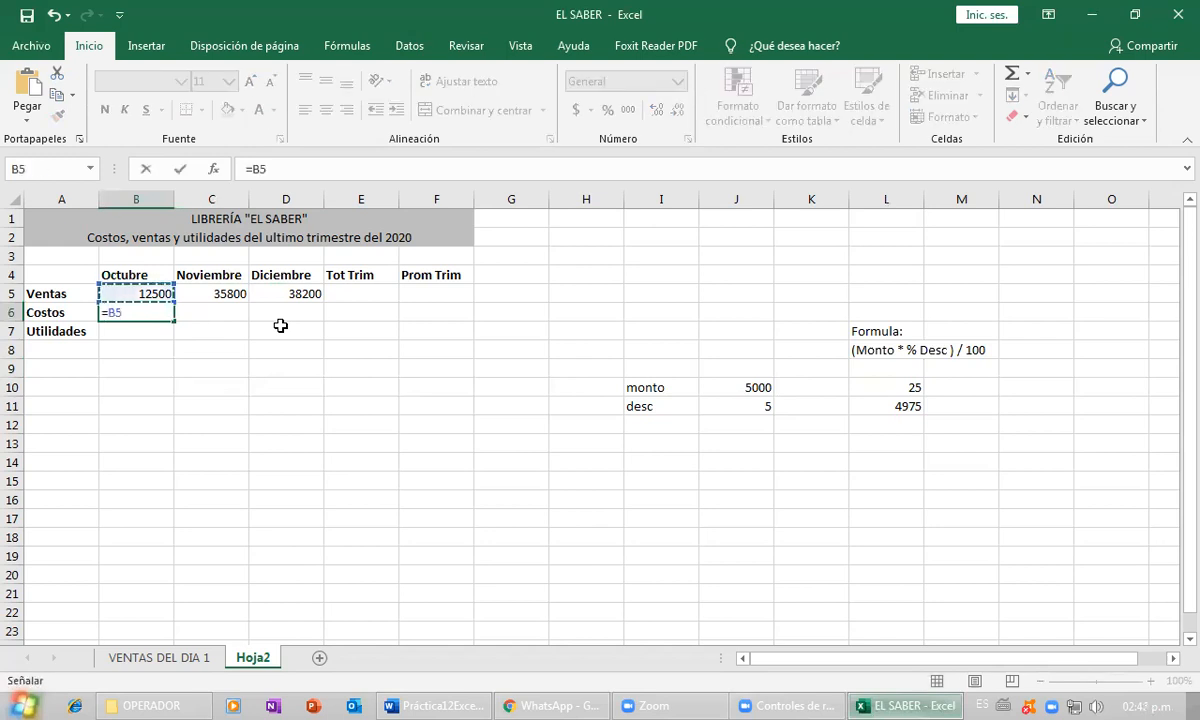
pyautogui.write('*5/100')
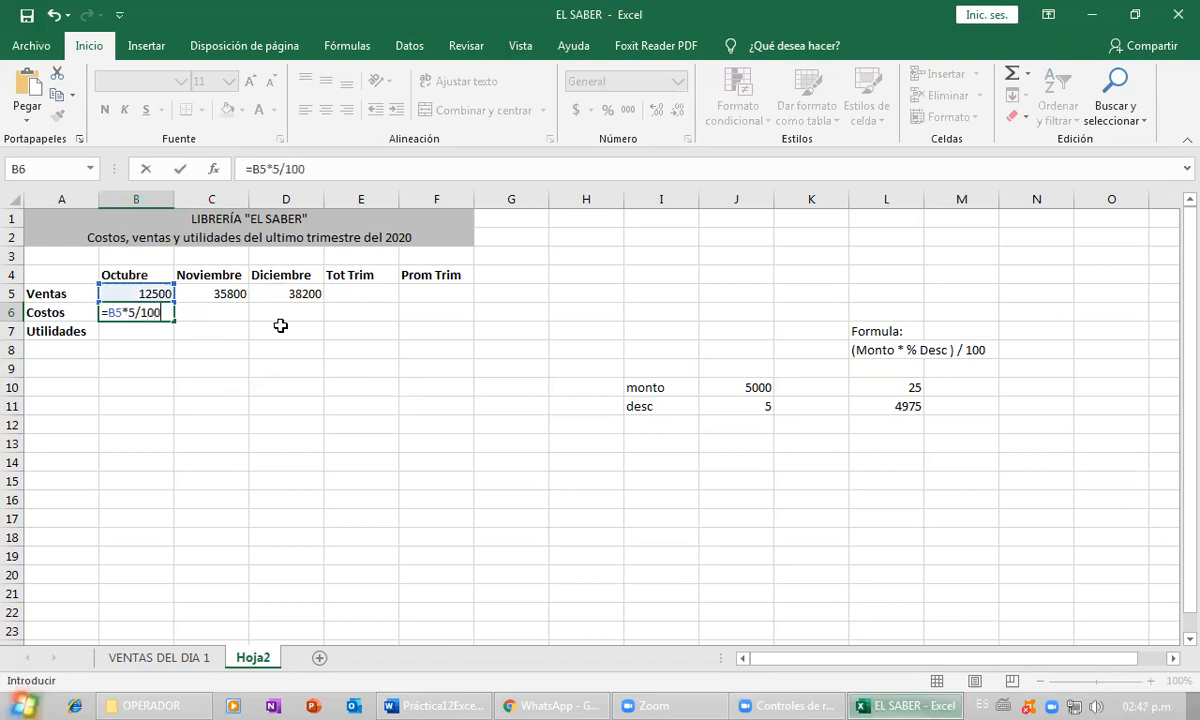
pyautogui.press('Return')
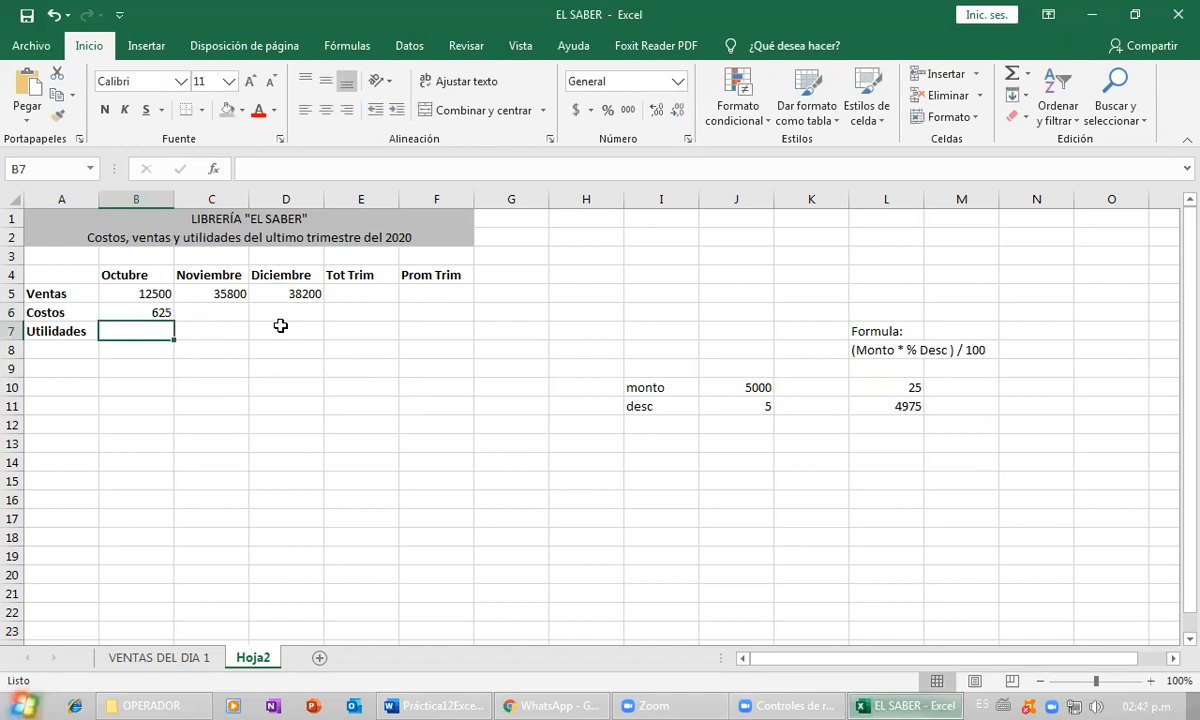
# - Fill the October Costos formula from B6 across the November and December cells through D6
pyautogui.press('Up')
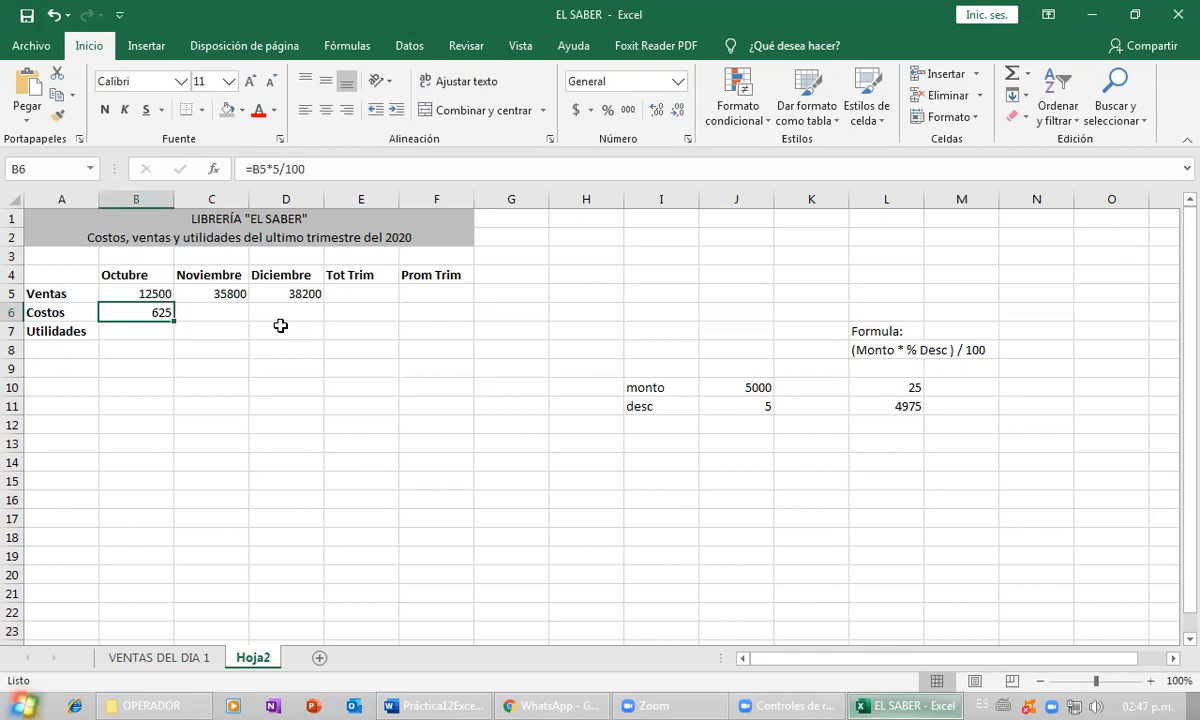
pyautogui.press('Up')
pyautogui.press('Down')
pyautogui.press('Up')
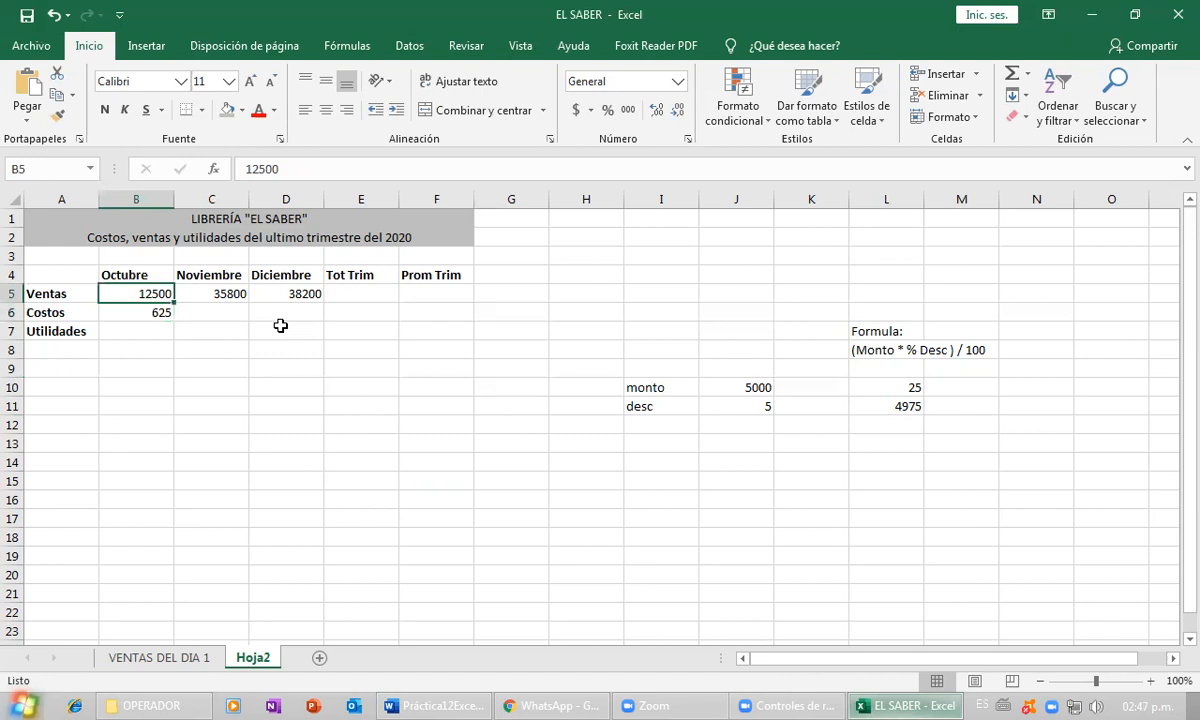
pyautogui.press('Down')
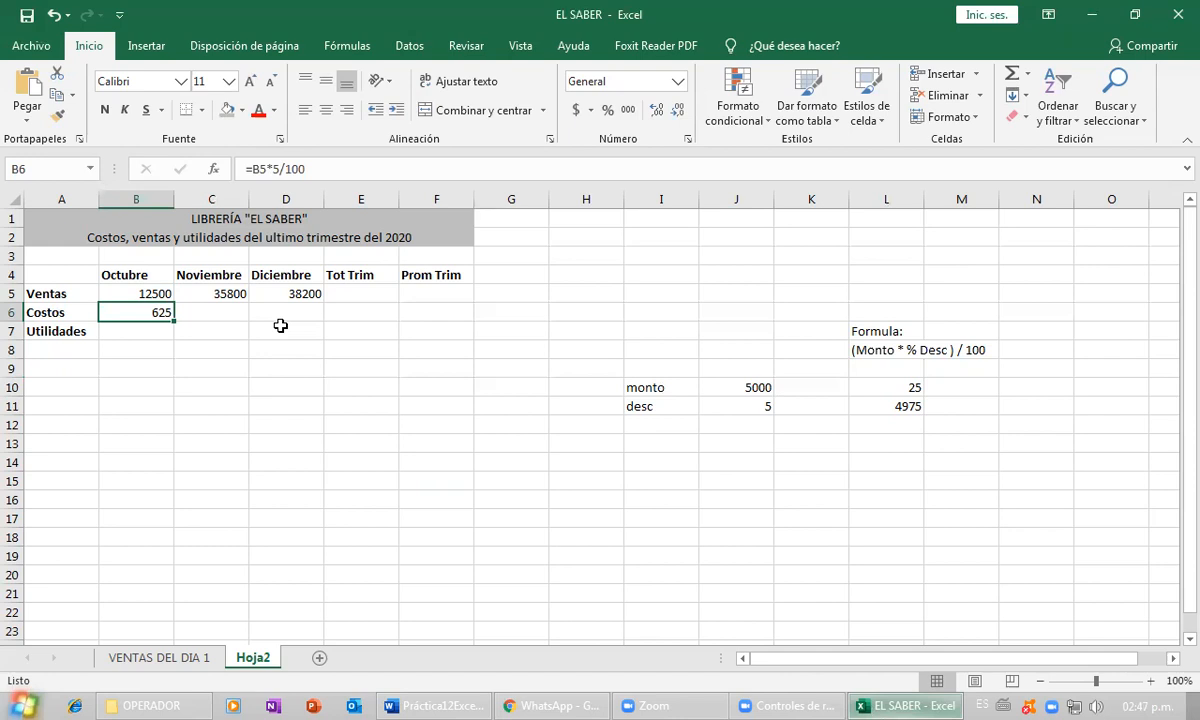
pyautogui.press('Right')
pyautogui.press('Right')
pyautogui.press('Left')
pyautogui.press('Left')
pyautogui.moveTo(176, 320); pyautogui.dragTo(320, 318)
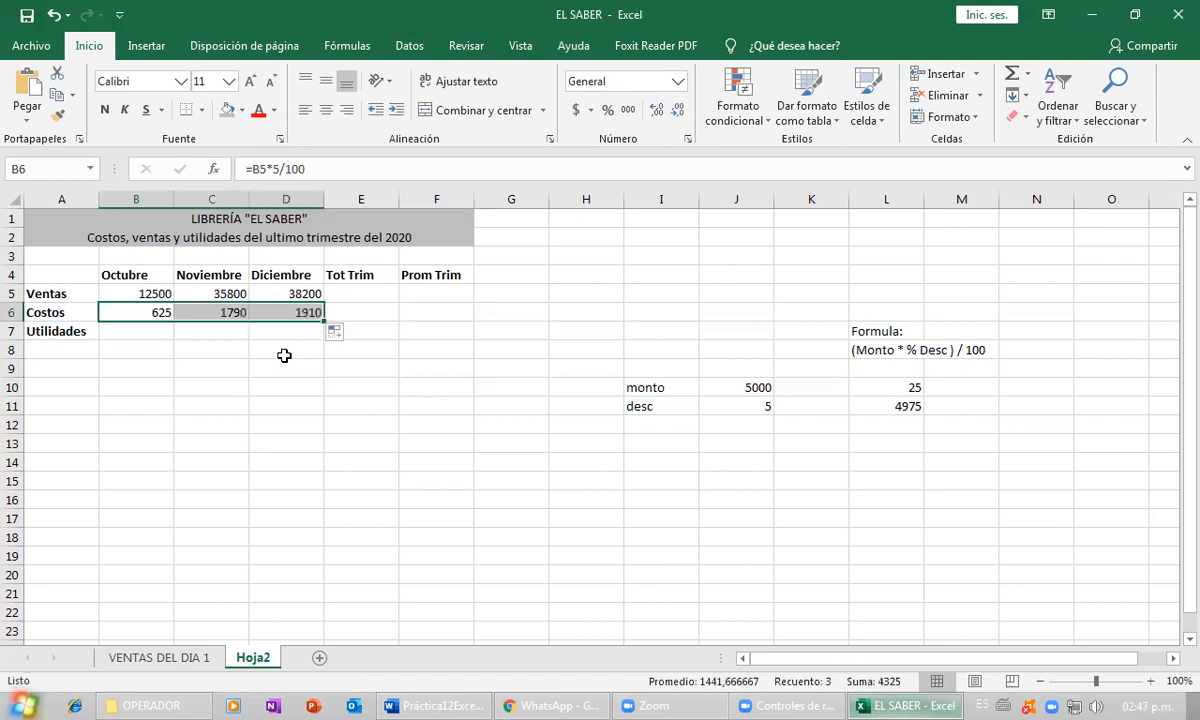
# - Inspect the Costos formulas for Octubre, Noviembre and Diciembre in cells B6 to D6
pyautogui.click(289, 352)
pyautogui.click(230, 314)
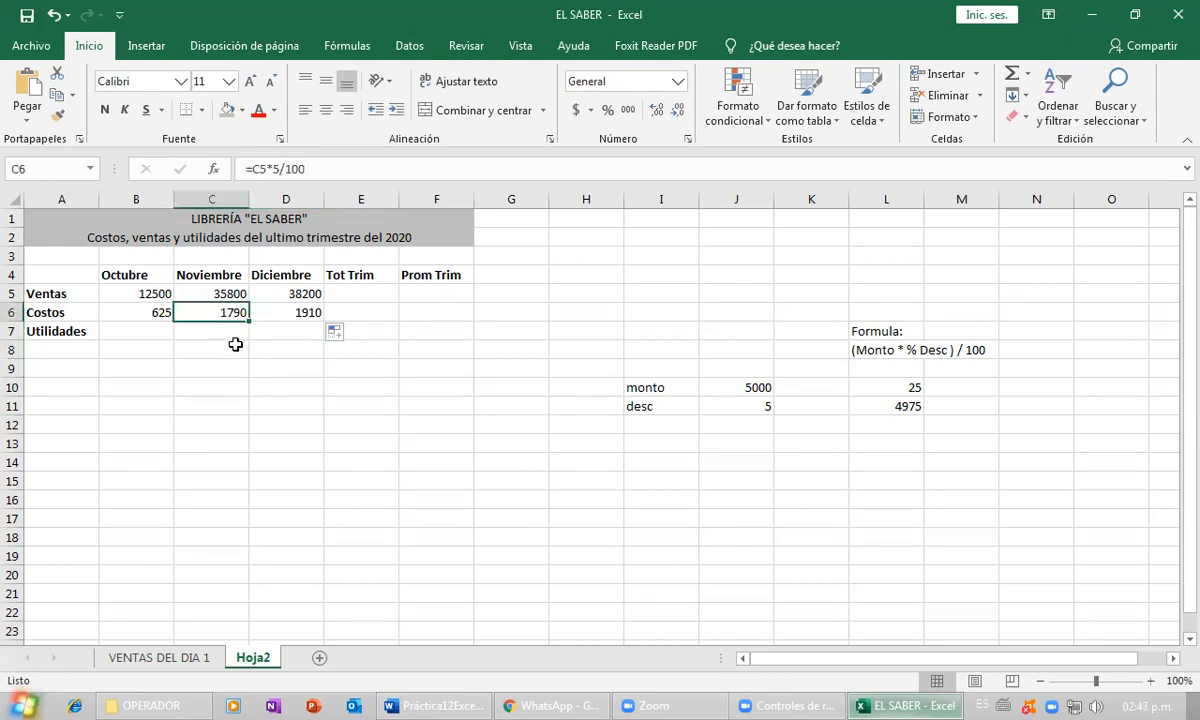
pyautogui.click(297, 313)
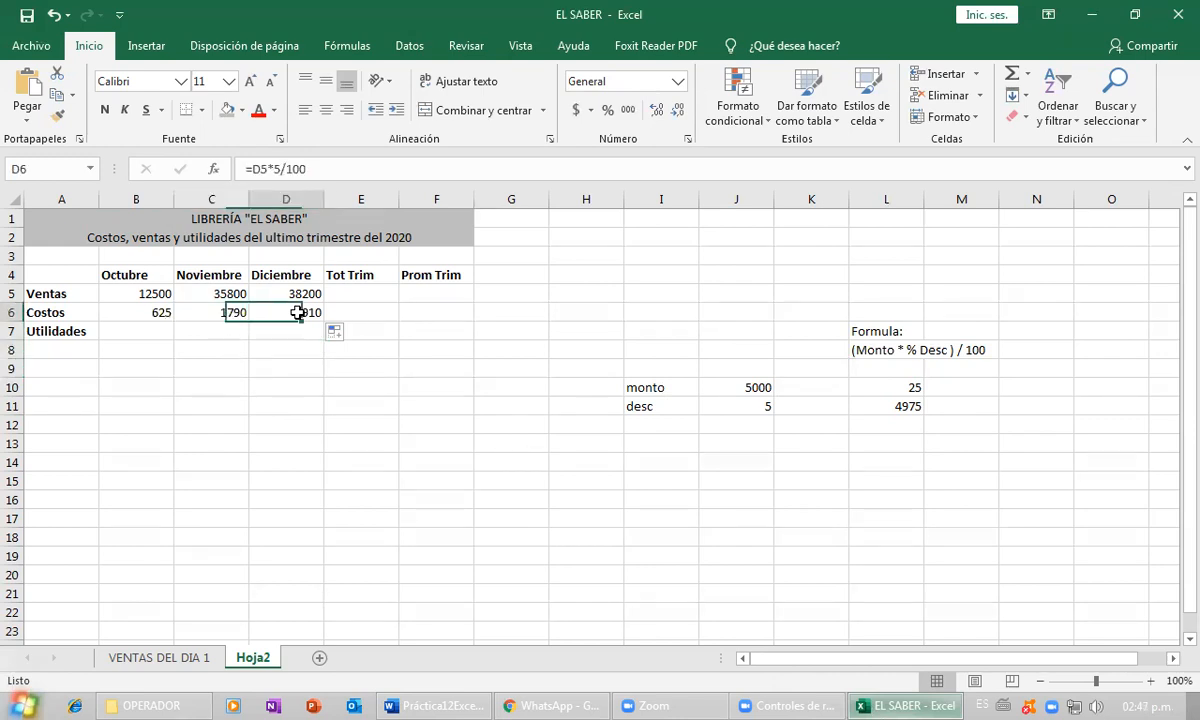
pyautogui.click(210, 312)
pyautogui.click(157, 314)
pyautogui.click(199, 312)
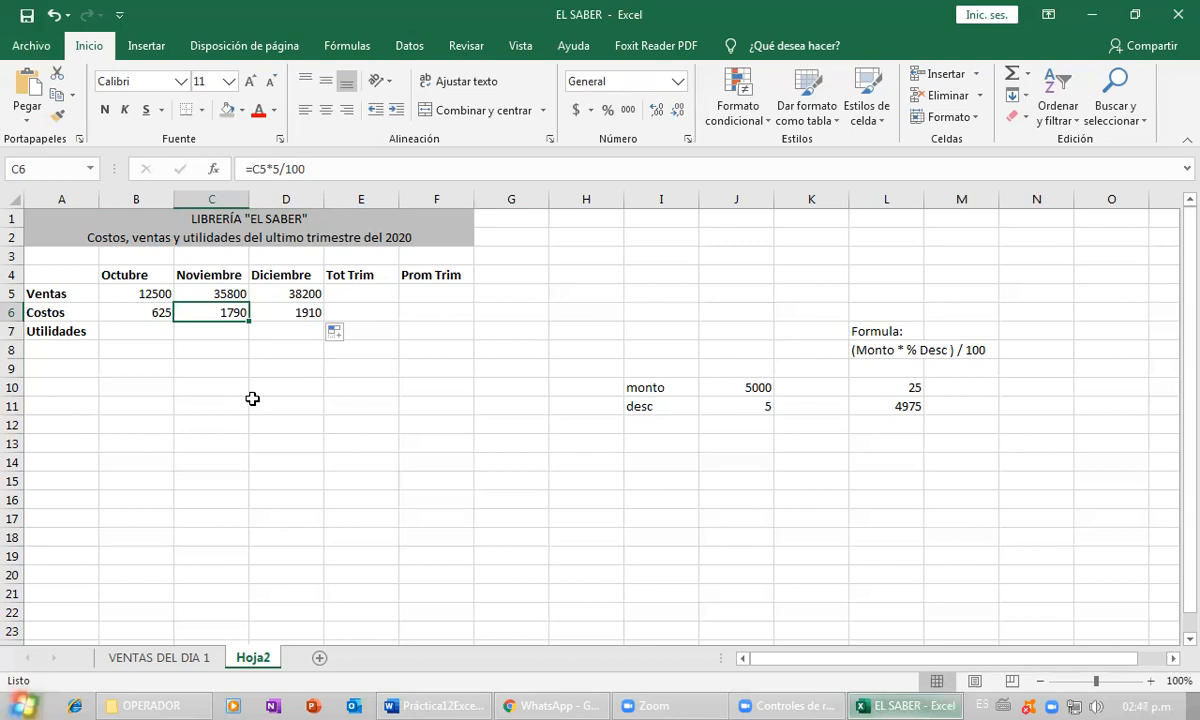
pyautogui.click(283, 306)
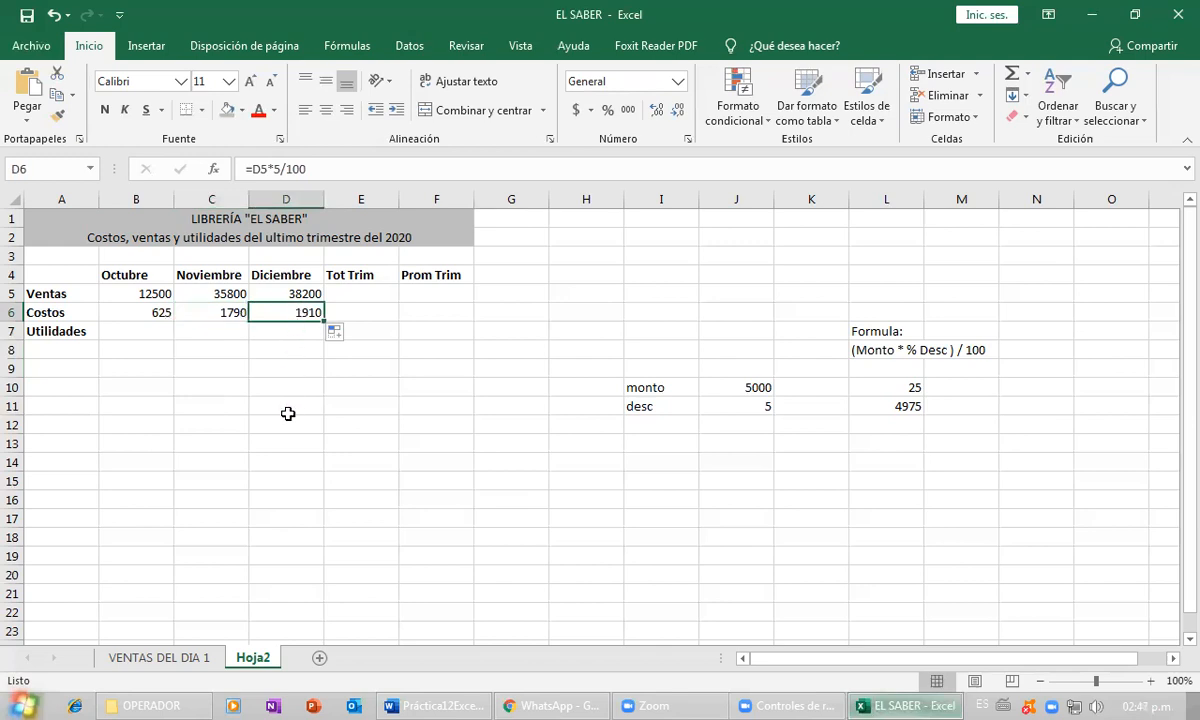
# - Check the Costos instruction in the Word practice document, return to Excel and inspect the formula in B6
pyautogui.click(445, 700)
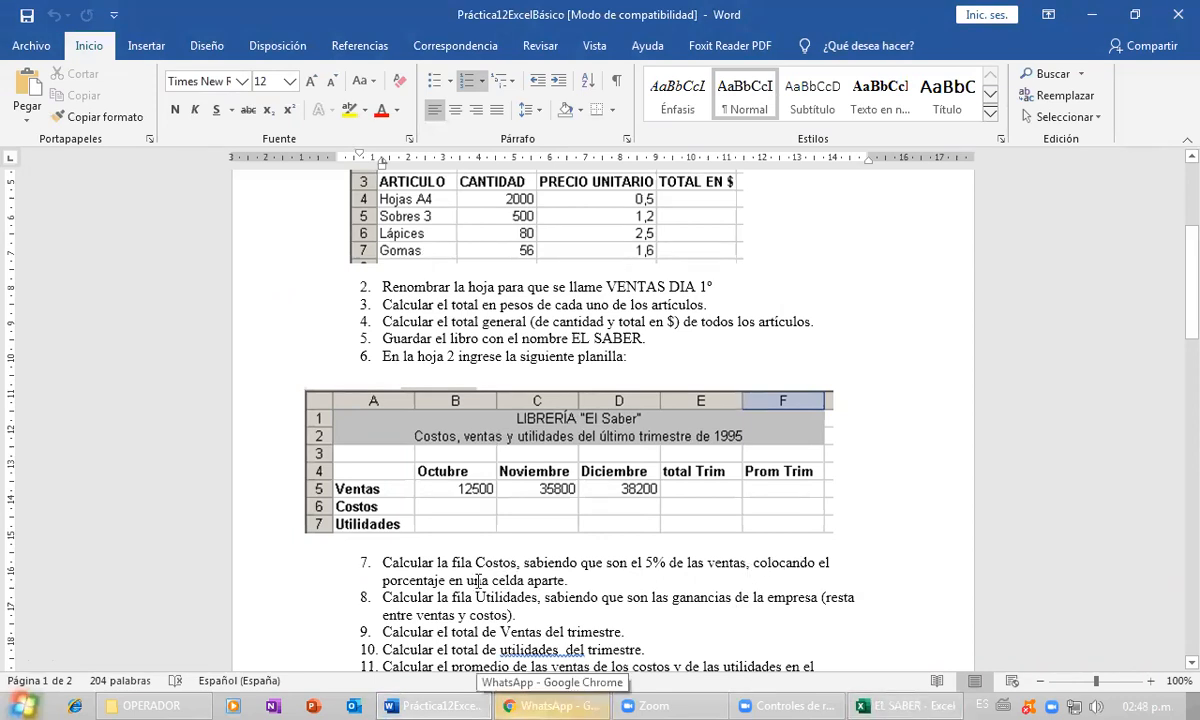
pyautogui.click(445, 700)
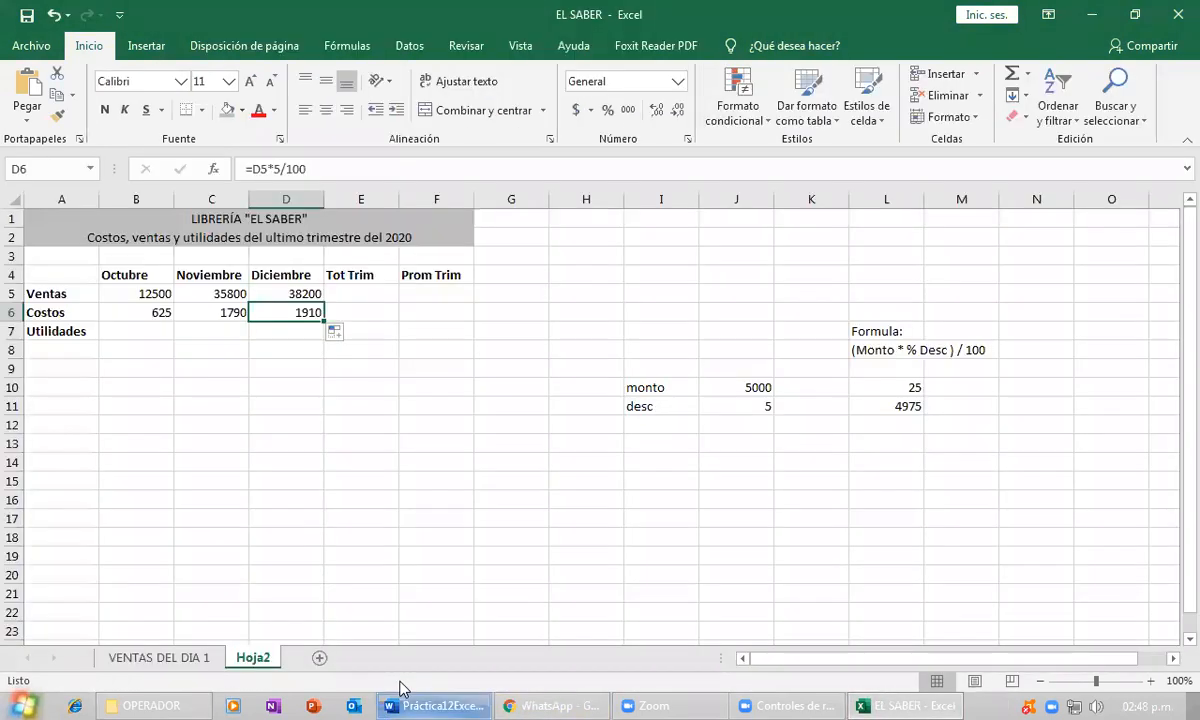
pyautogui.click(155, 312)
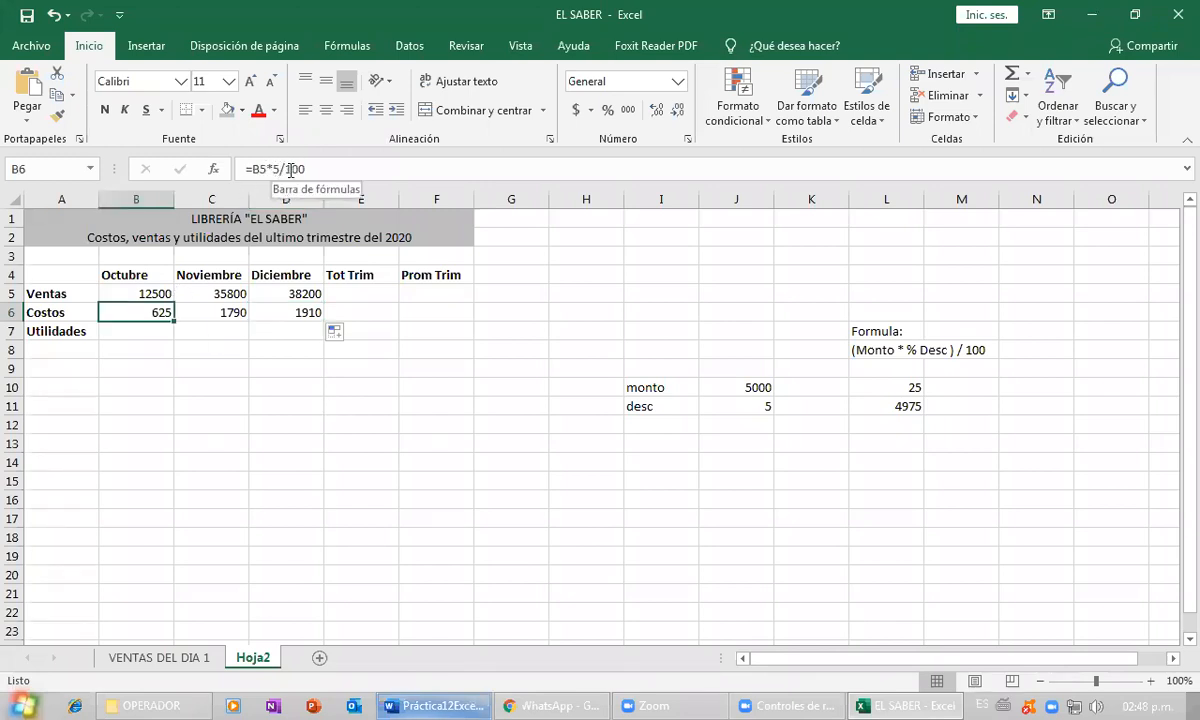
# - Enter the cost percentage 5 in the separate cell G1
pyautogui.click(530, 222)
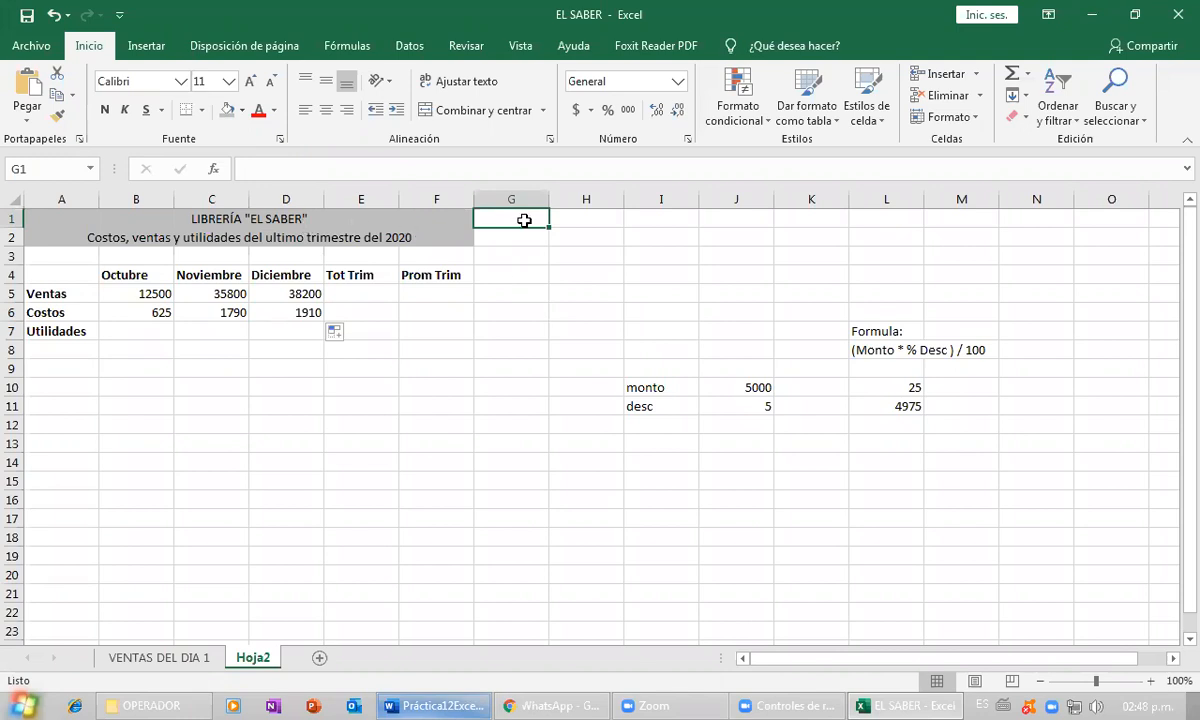
pyautogui.write('5')
pyautogui.press('Return')
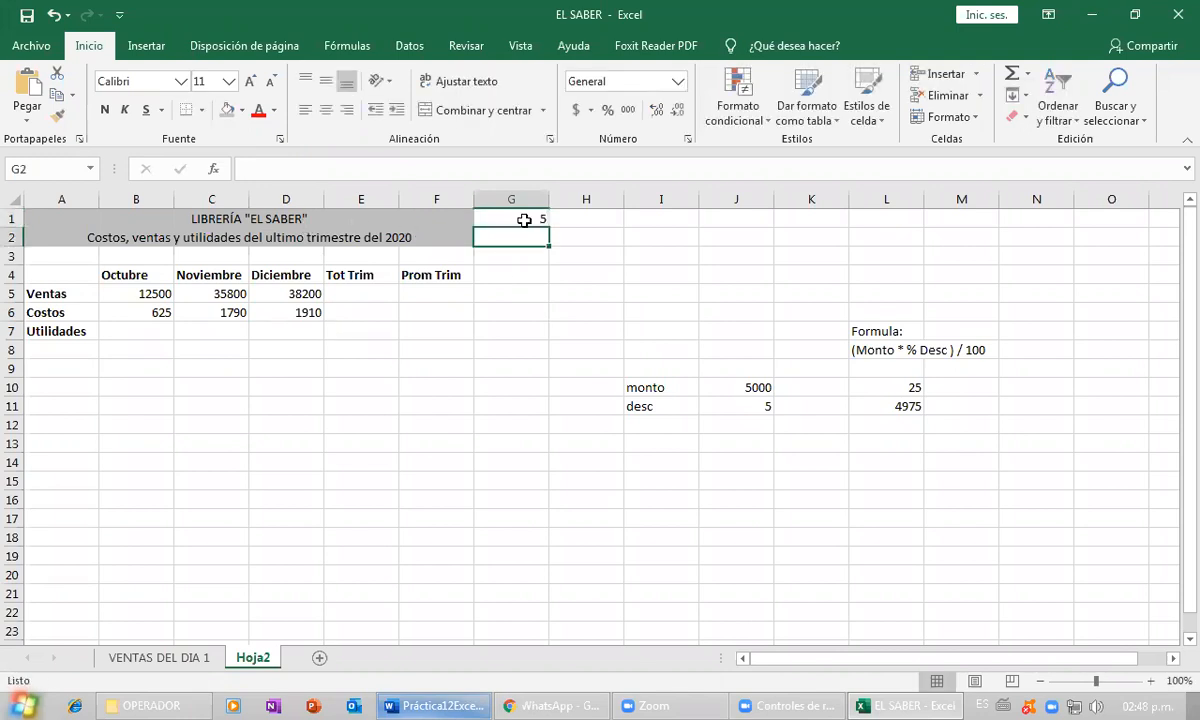
pyautogui.press('Down')
pyautogui.press('Down')
pyautogui.press('Down')
pyautogui.press('Down')
pyautogui.press('Up')
pyautogui.press('Up')
pyautogui.press('Up')
pyautogui.press('Up')
pyautogui.press('Up')
pyautogui.press('Down')
pyautogui.press('Down')
pyautogui.press('Down')
pyautogui.press('Down')
pyautogui.press('Down')
pyautogui.press('Left')
pyautogui.press('Left')
pyautogui.press('Left')
pyautogui.press('Left')
pyautogui.press('Left')
# - Set the cost percentage in G1 to 10
pyautogui.press('Right')
pyautogui.press('Right')
pyautogui.press('Right')
pyautogui.press('Right')
pyautogui.press('Right')
pyautogui.press('Right')
pyautogui.press('Up')
pyautogui.press('Up')
pyautogui.press('Up')
pyautogui.press('Up')
pyautogui.press('Up')
pyautogui.press('Left')
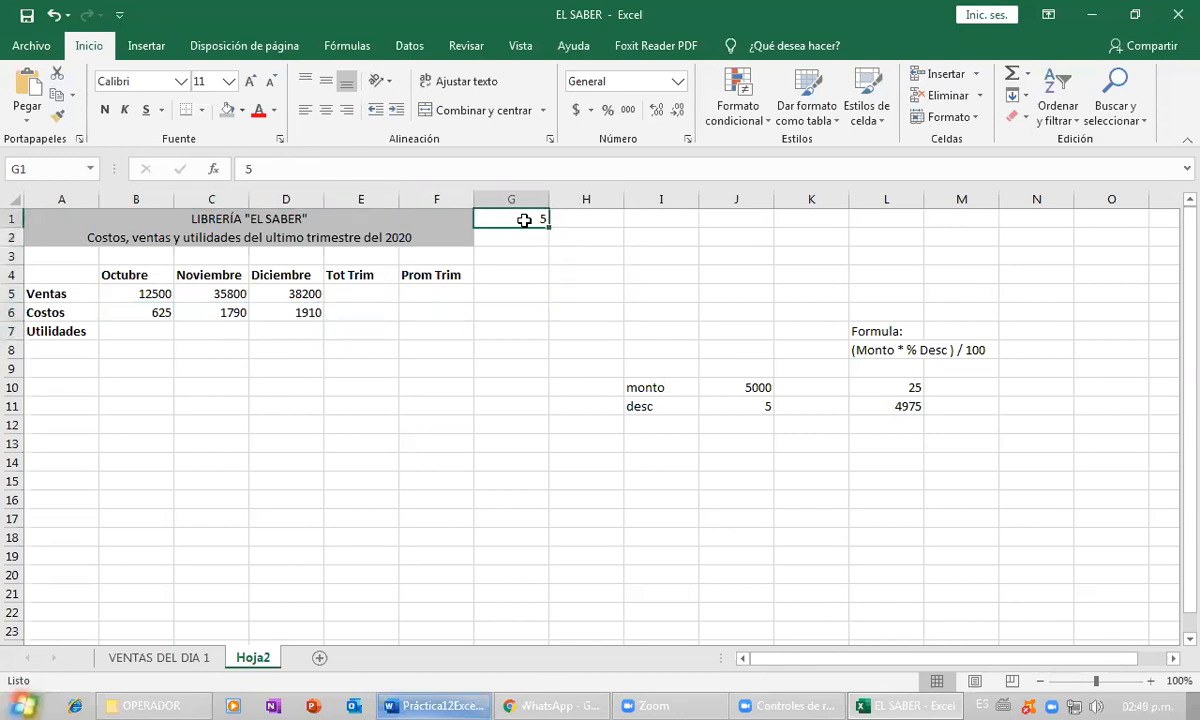
pyautogui.write('10')
pyautogui.press('Return')
pyautogui.press('Return')
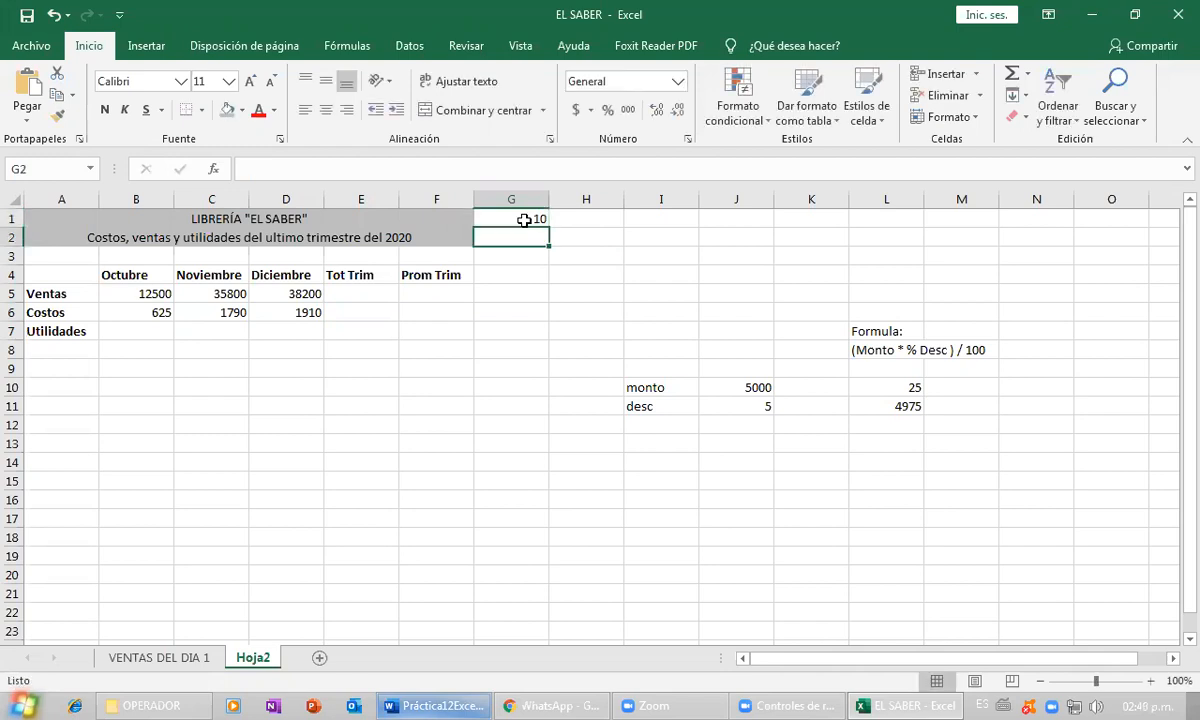
# - Clear the Costos formulas from cells B6, C6 and D6
pyautogui.press('Down')
pyautogui.press('Down')
pyautogui.press('Down')
pyautogui.press('Left')
pyautogui.press('Left')
pyautogui.press('Left')
pyautogui.press('Left')
pyautogui.press('Left')
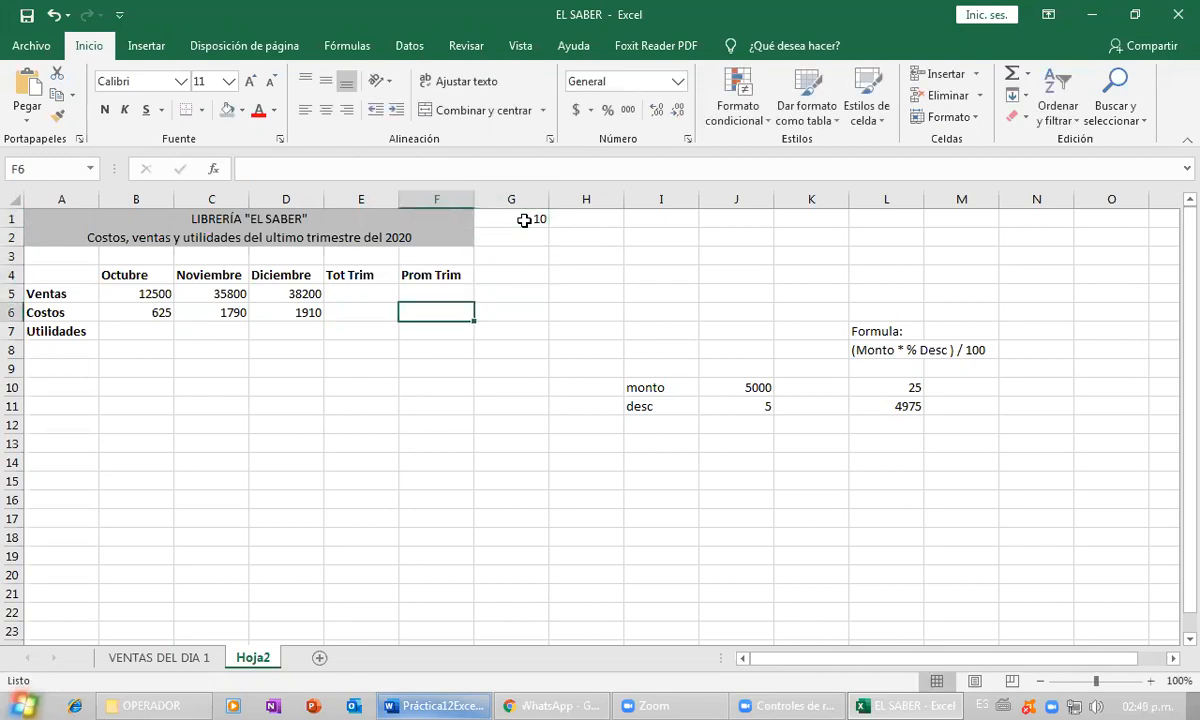
pyautogui.press('Right')
pyautogui.press('Right')
pyautogui.press('Right')
pyautogui.press('Left')
pyautogui.press('Left')
pyautogui.press('Left')
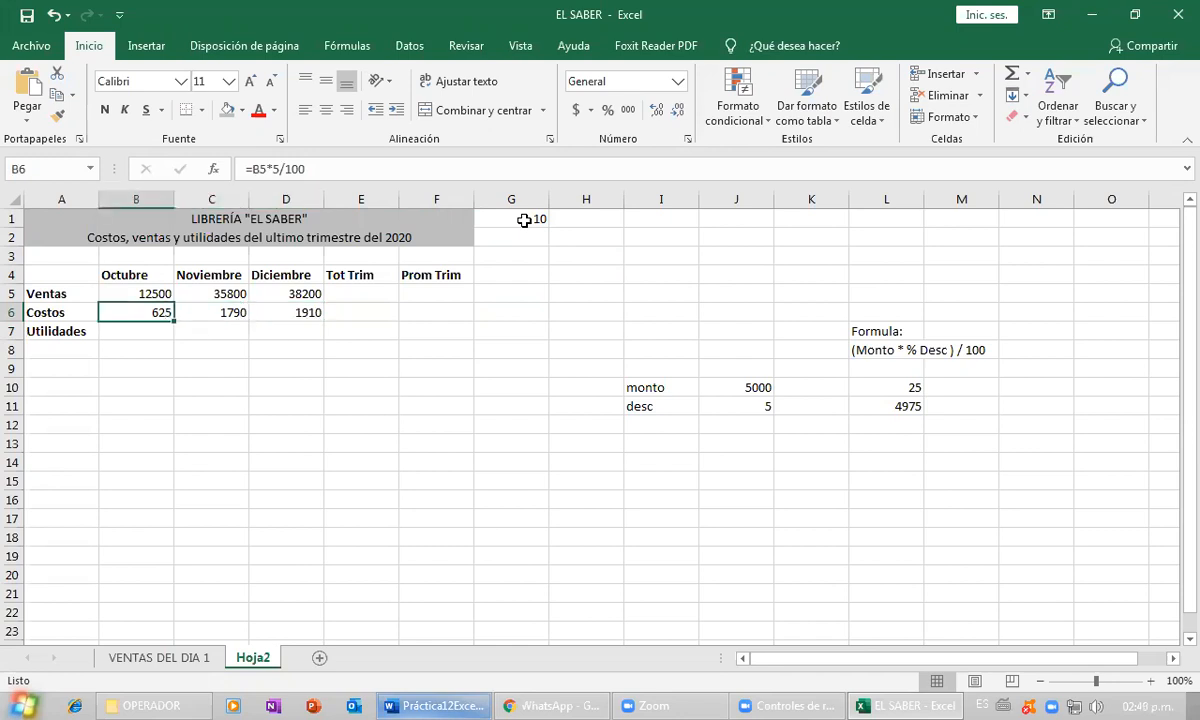
pyautogui.press('Right')
pyautogui.press('Delete')
pyautogui.press('Right')
pyautogui.press('Delete')
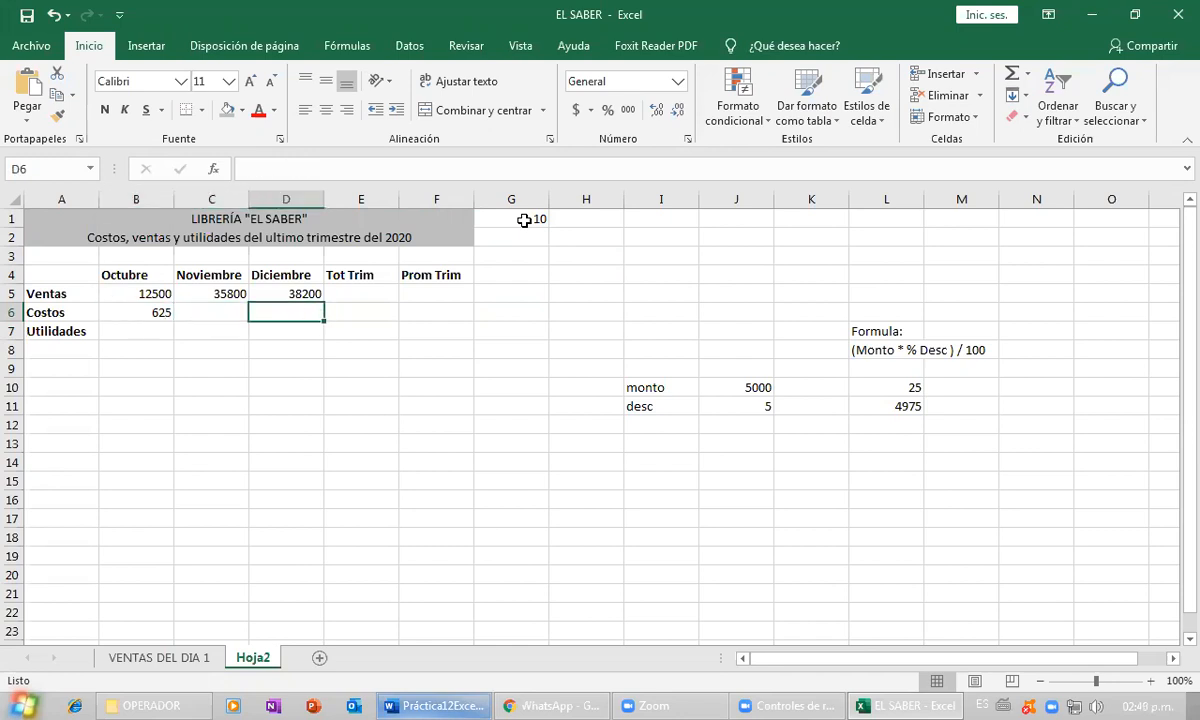
pyautogui.press('Left')
pyautogui.press('Left')
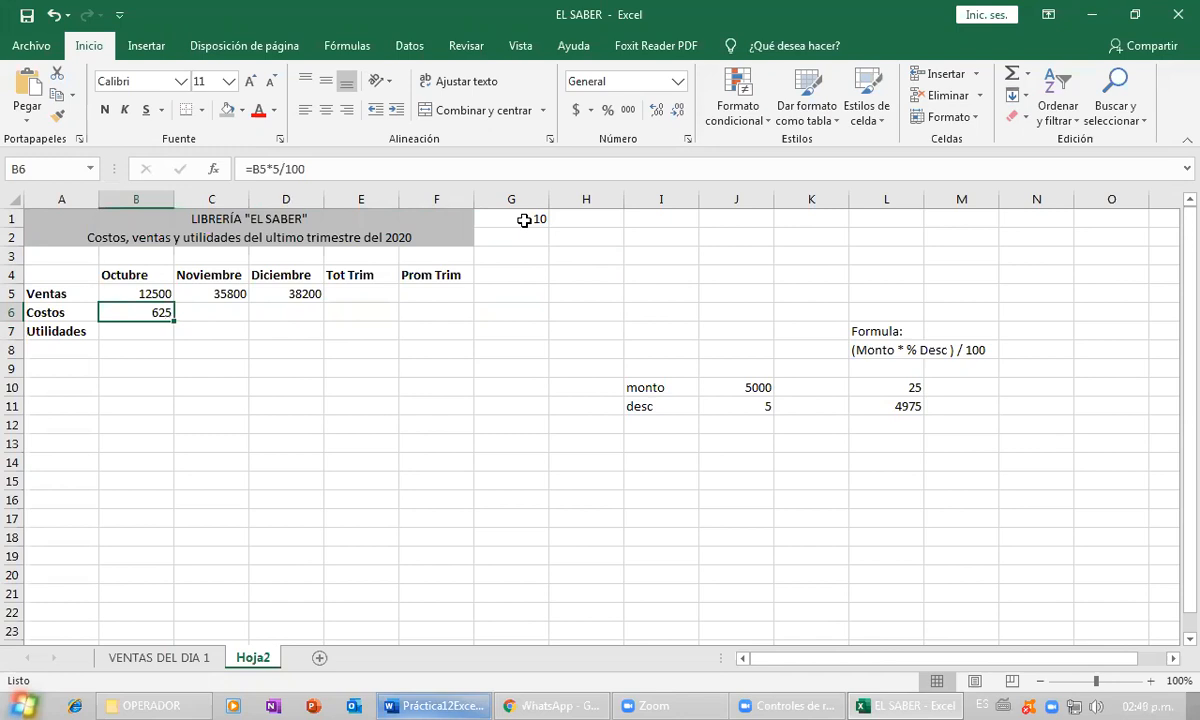
pyautogui.press('BackSpace')
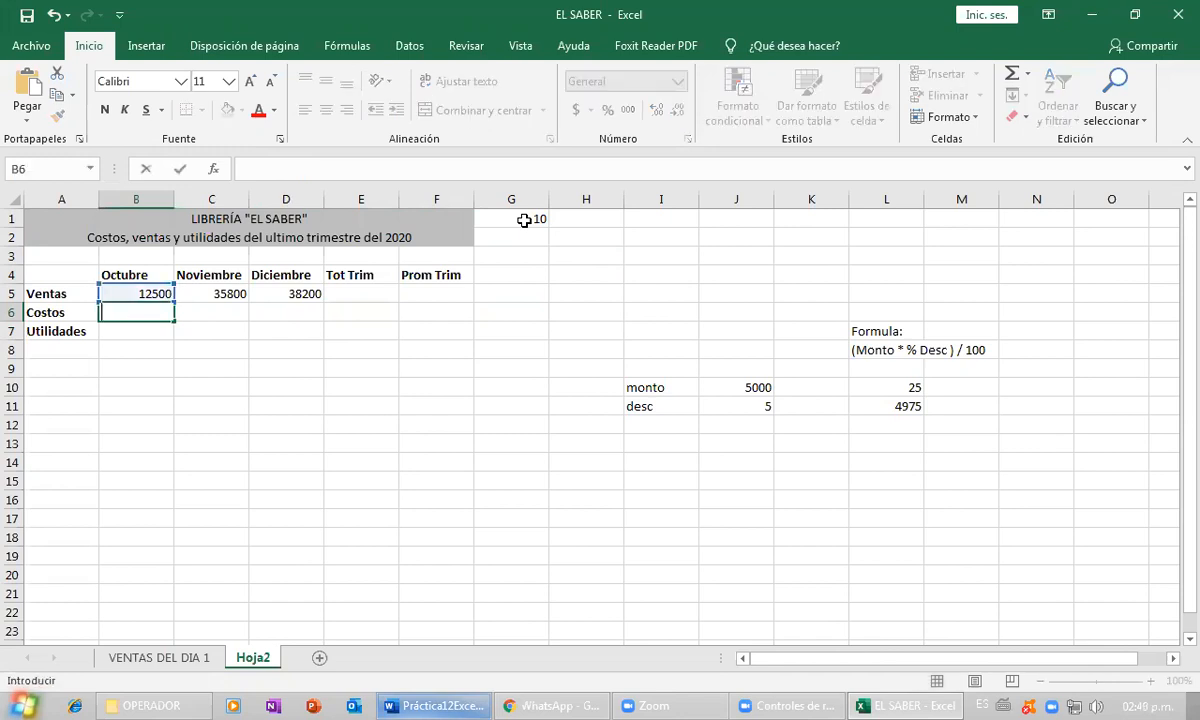
pyautogui.press('Return')
pyautogui.press('Up')
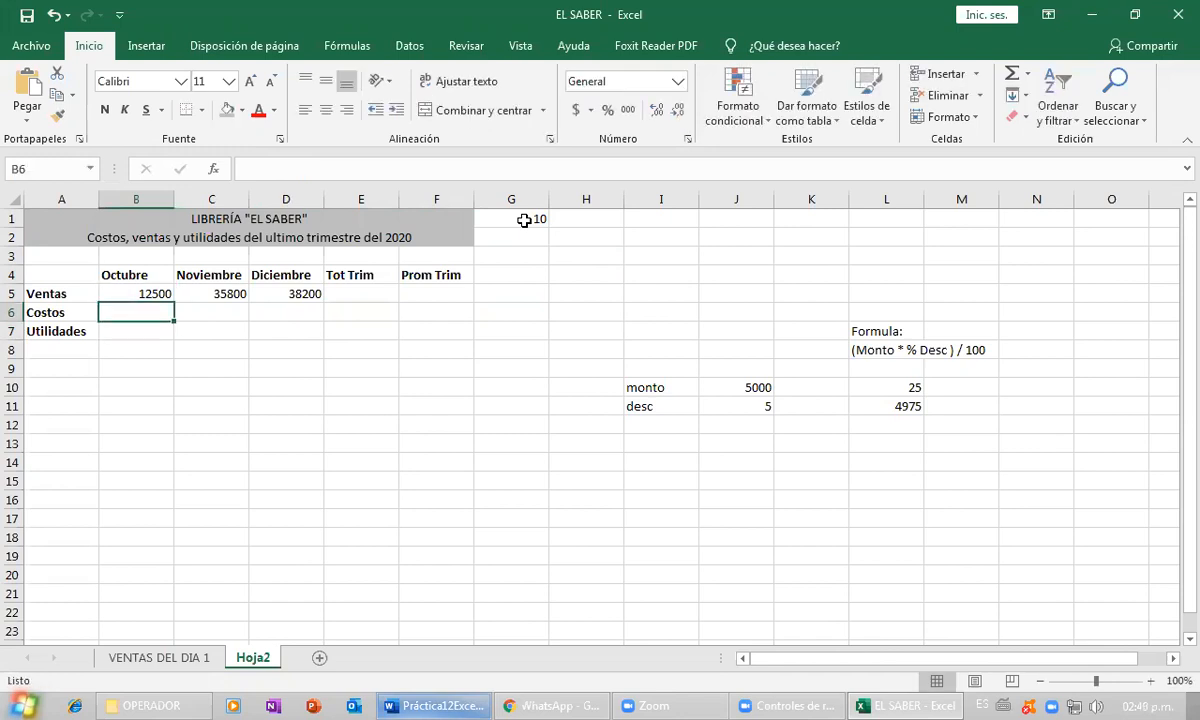
# - Enter the formula =B5*G1/100 in B6 to calculate the Octubre cost from the percentage cell
pyautogui.write('=')
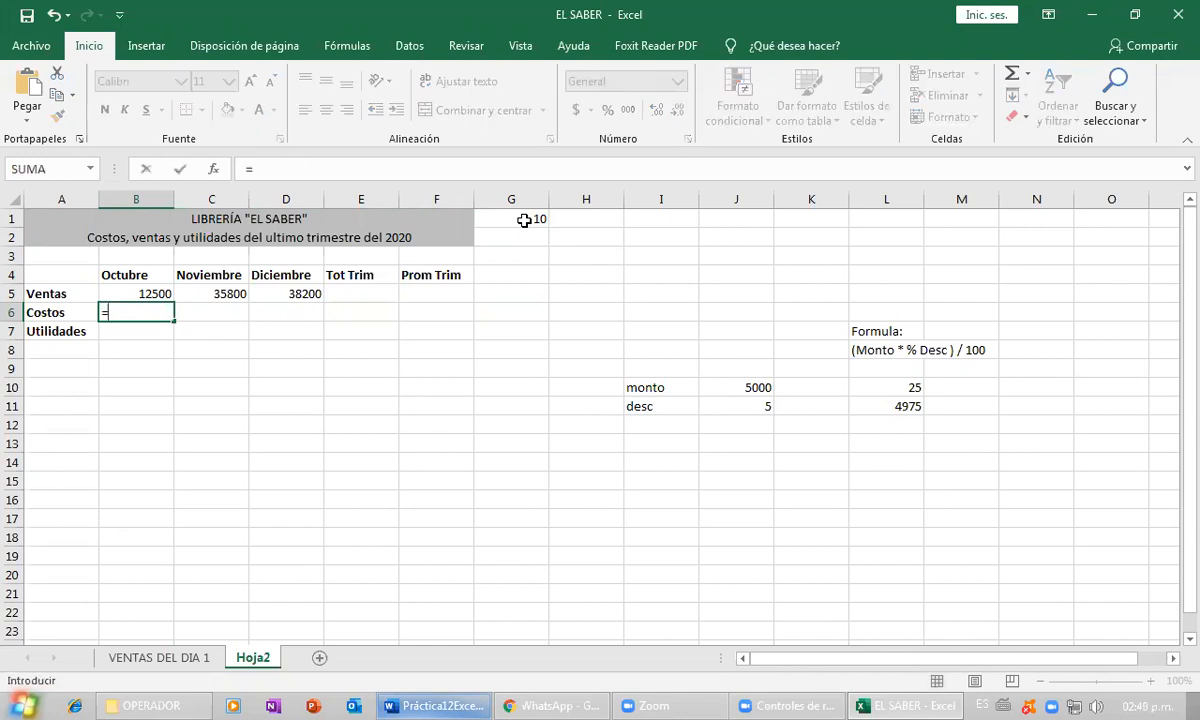
pyautogui.press('Up')
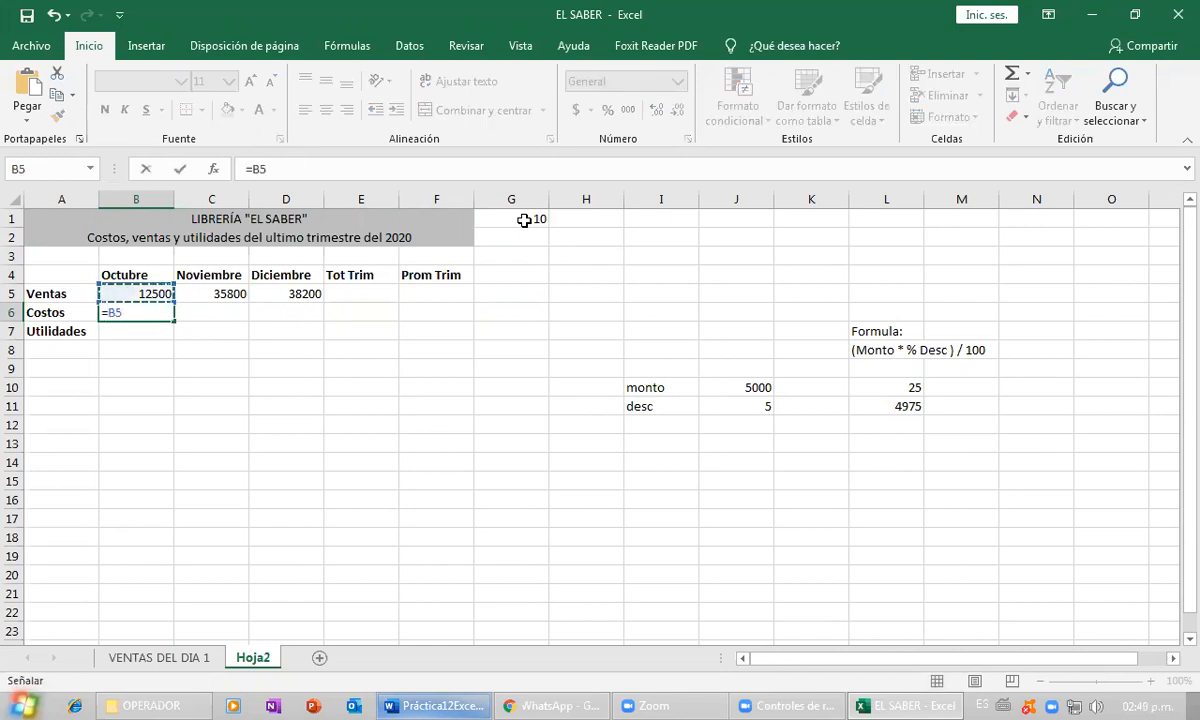
pyautogui.write('*')
pyautogui.press('Right')
pyautogui.press('Right')
pyautogui.press('Right')
pyautogui.press('Right')
pyautogui.press('Right')
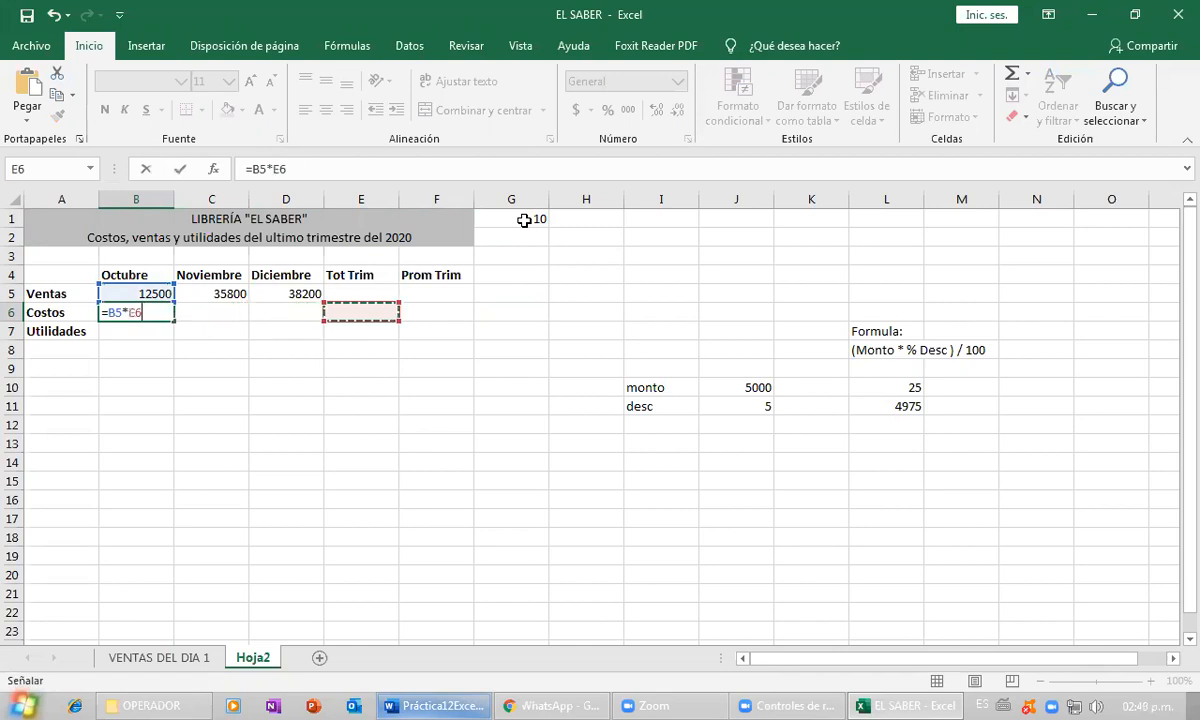
pyautogui.press('Up')
pyautogui.press('Up')
pyautogui.press('Up')
pyautogui.press('Up')
pyautogui.press('Up')
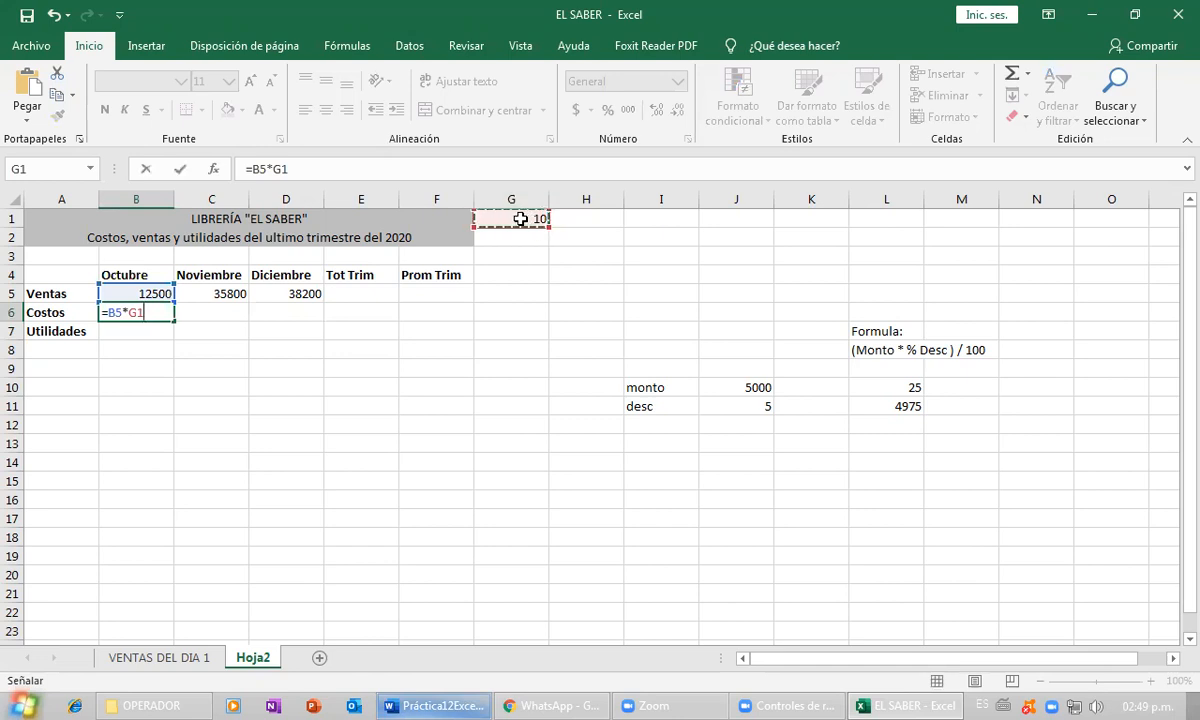
pyautogui.write('/ 100')
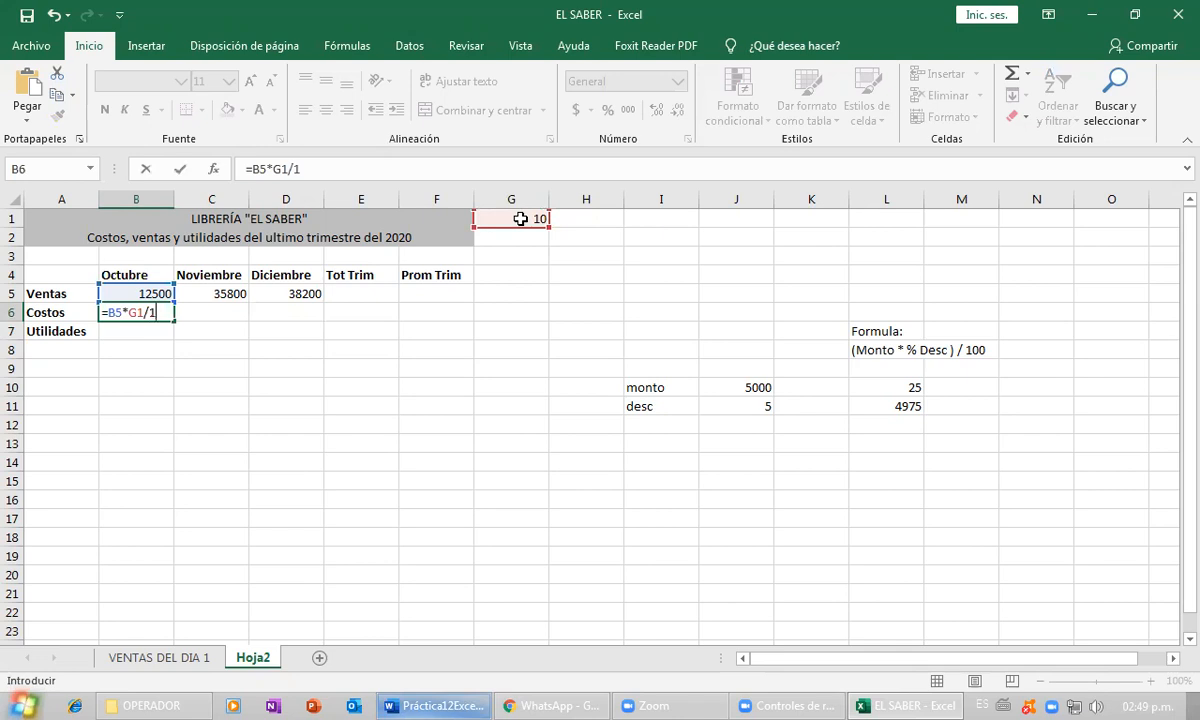
pyautogui.press('Return')
pyautogui.press('Up')
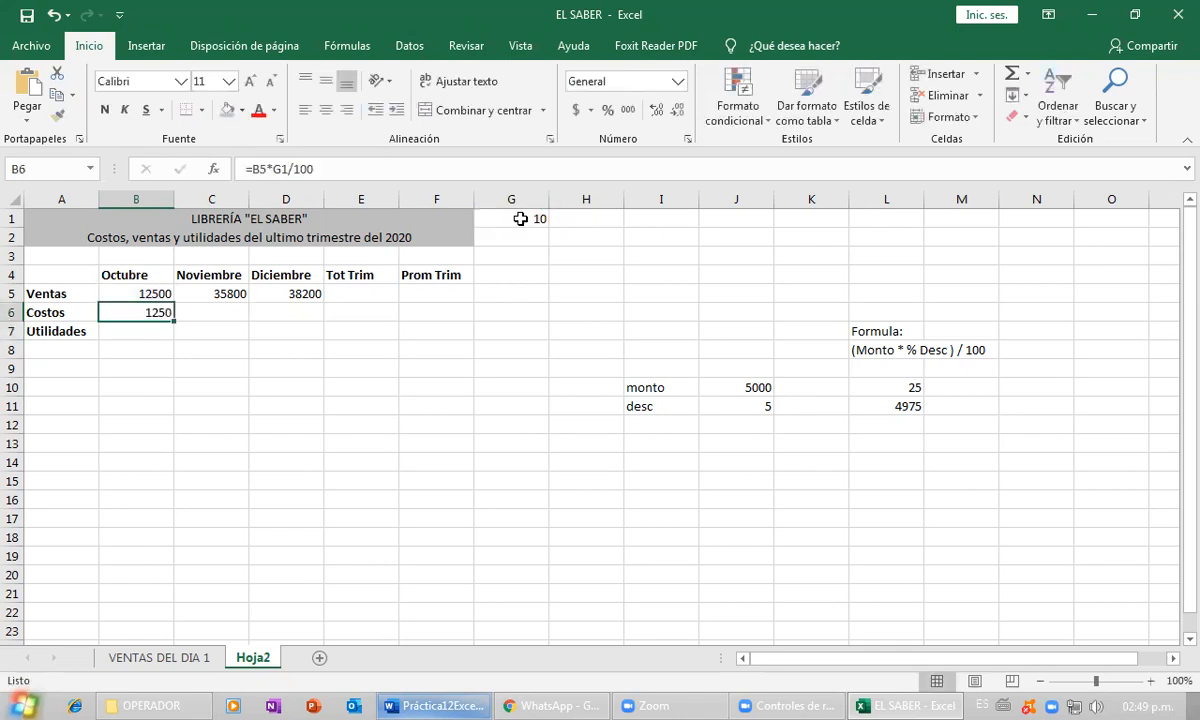
# - Change the percentage in G1 to 5 to test the Octubre cost formula
pyautogui.press('Right')
pyautogui.press('Right')
pyautogui.press('Right')
pyautogui.press('Right')
pyautogui.press('Right')
pyautogui.press('Up')
pyautogui.press('Up')
pyautogui.press('Up')
pyautogui.press('Up')
pyautogui.press('Up')
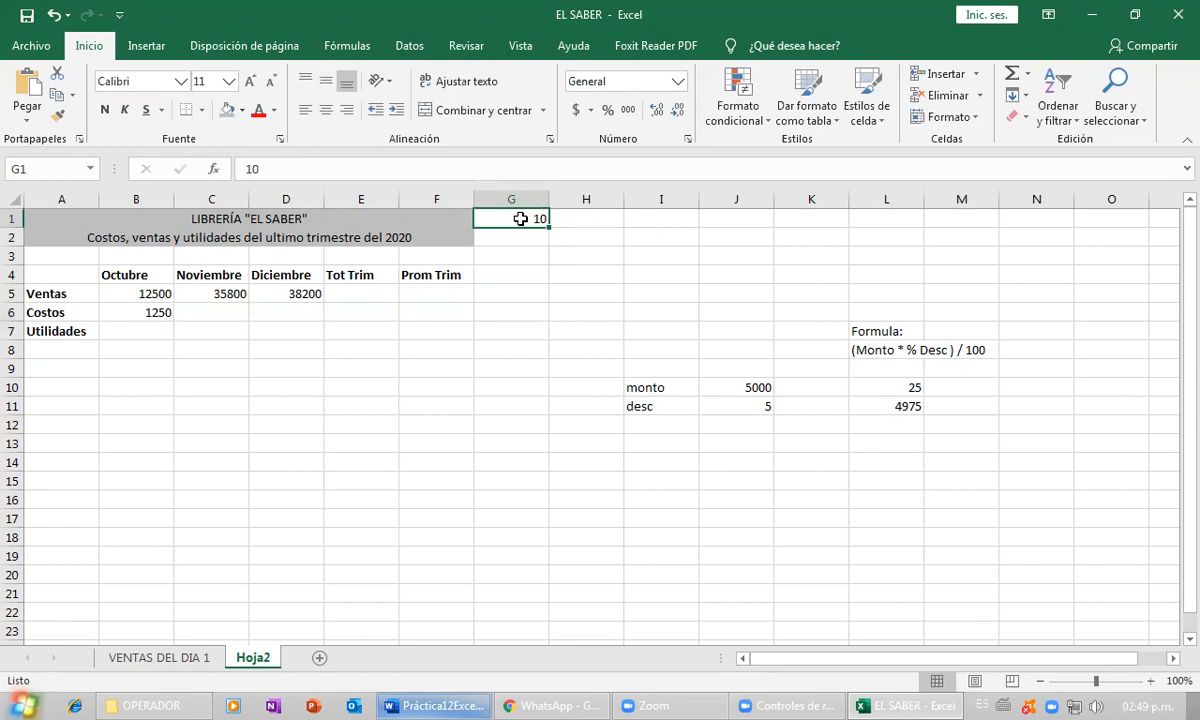
pyautogui.write('5')
pyautogui.press('Return')
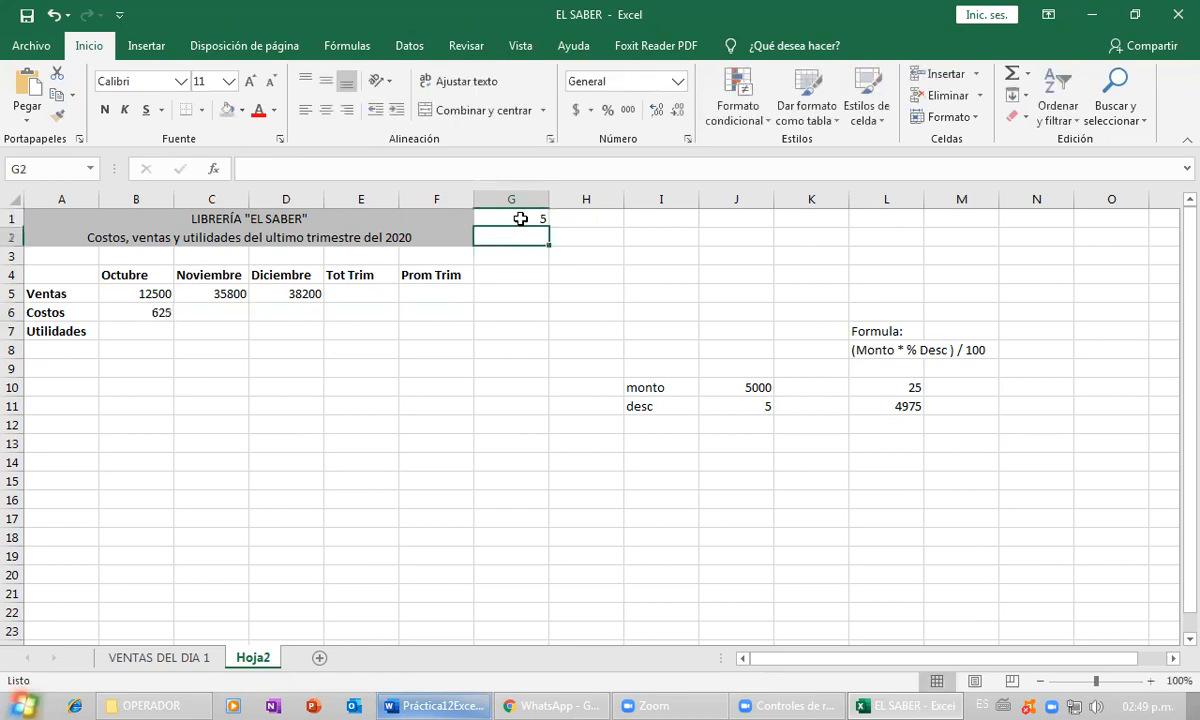
# - Test the Octubre cost formula with percentages of 1 and then 50 in G1
pyautogui.press('Up')
pyautogui.write('1')
pyautogui.press('Return')
pyautogui.press('Up')
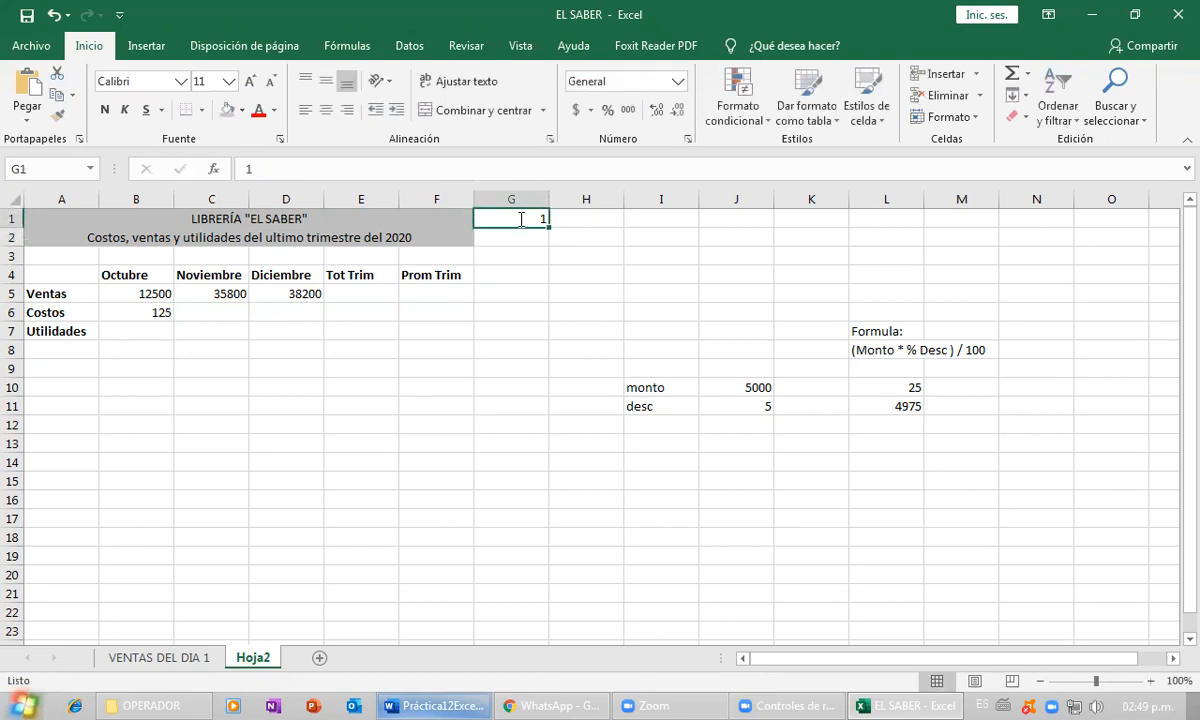
pyautogui.write('50')
pyautogui.press('Return')
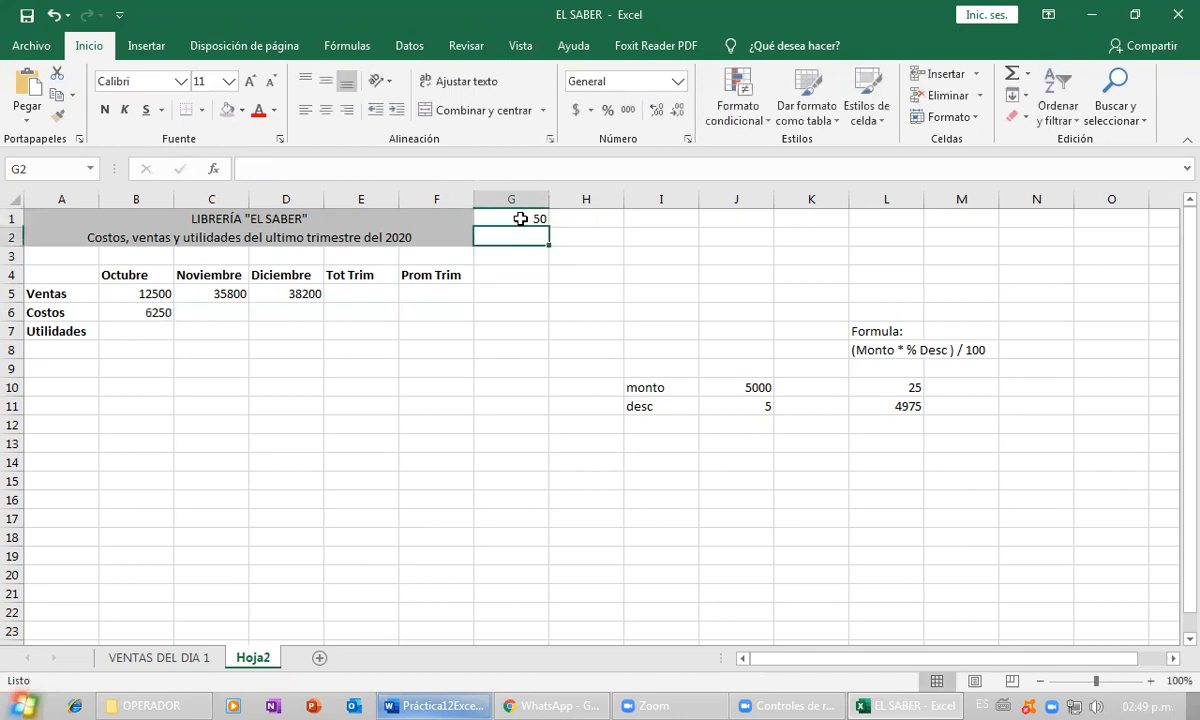
# - Inspect the Octubre cost formula in B6 and the percentage cell G1 that it references
pyautogui.click(153, 317)
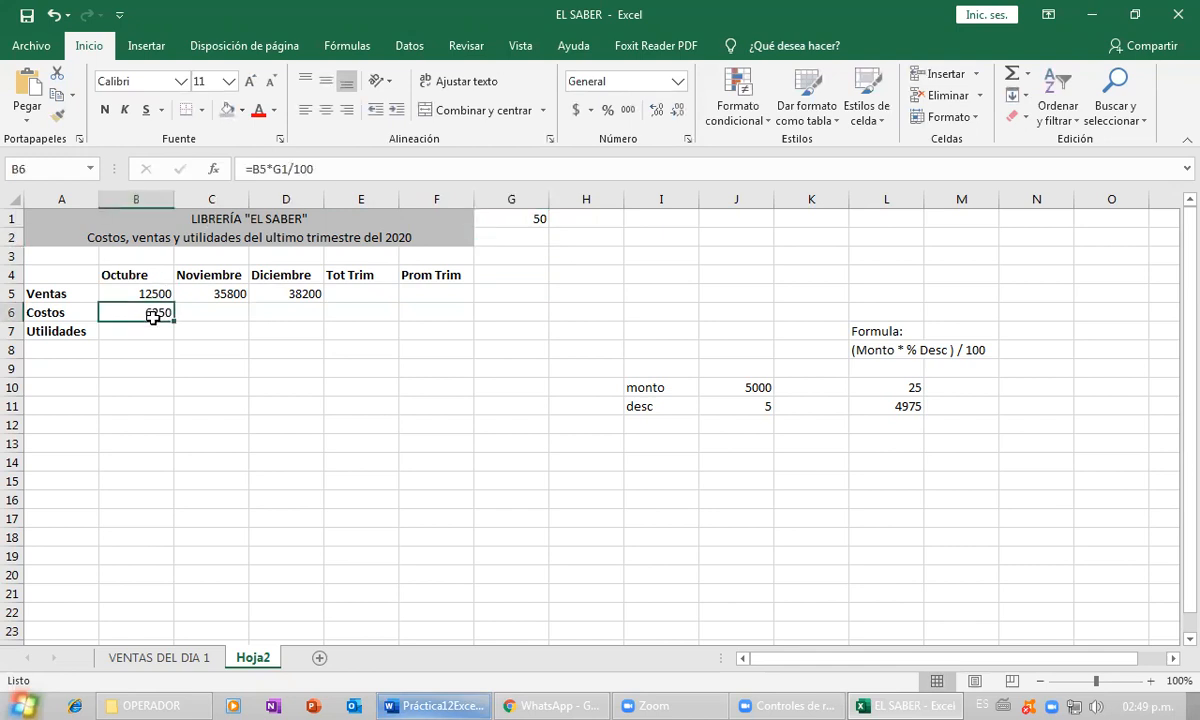
pyautogui.click(535, 222)
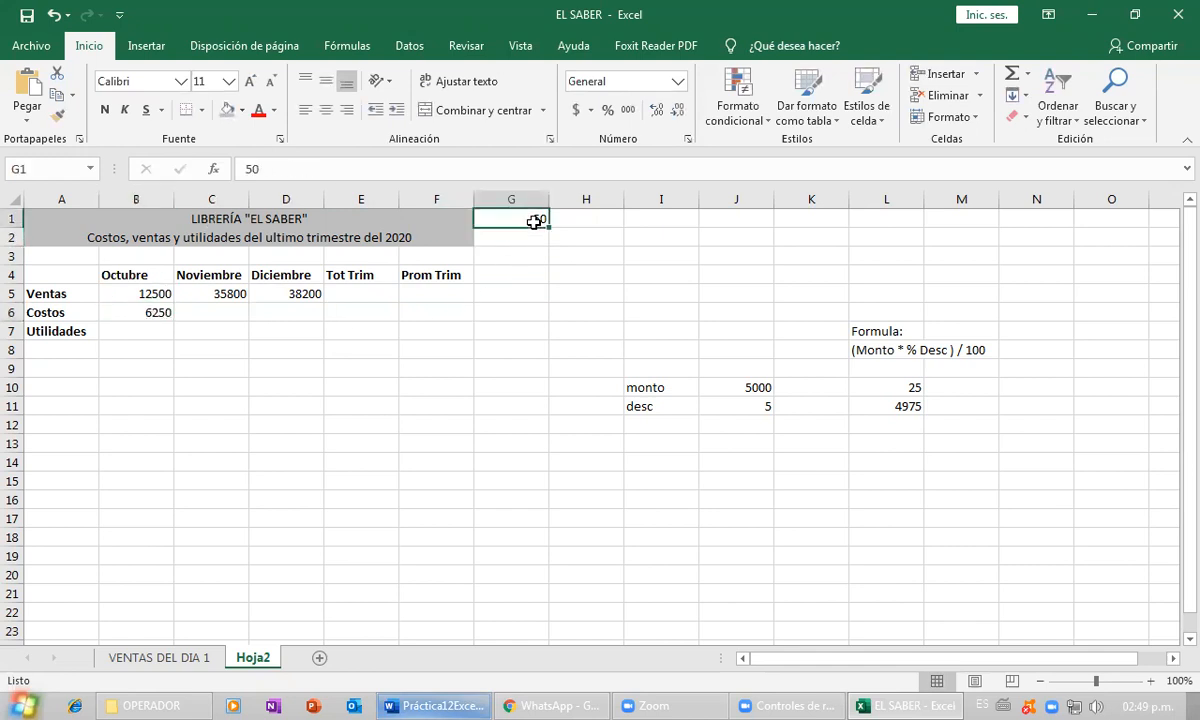
pyautogui.click(163, 313)
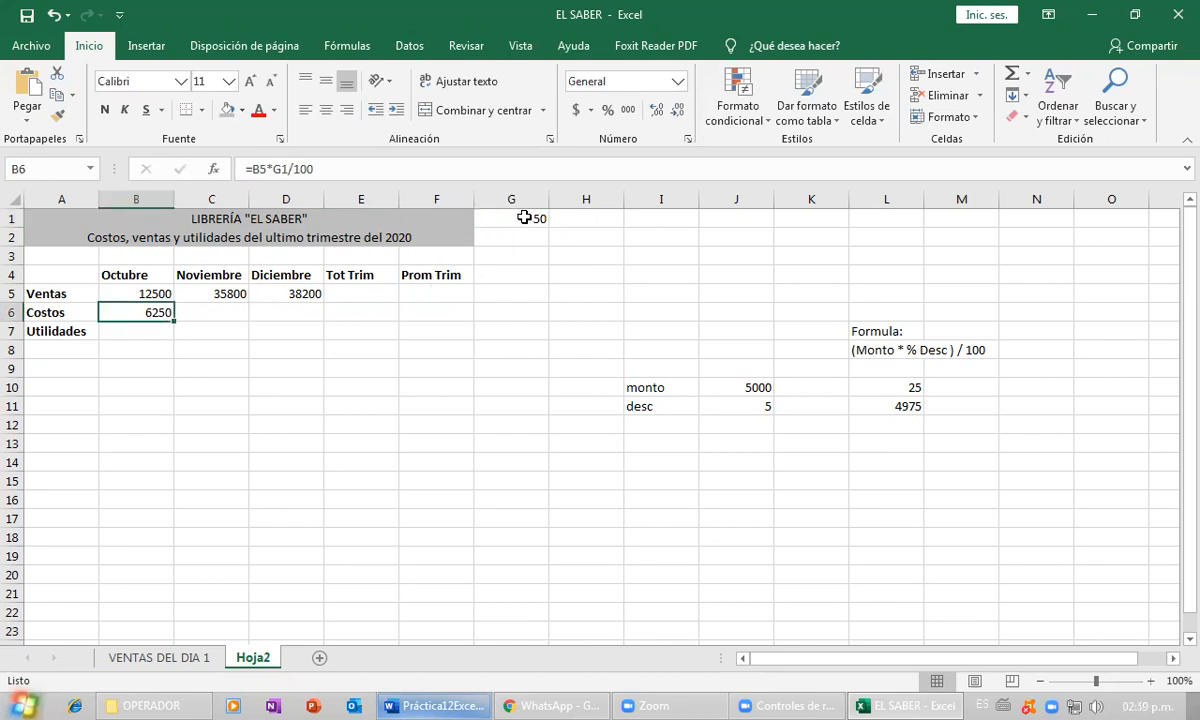
# - Test the Octubre cost formula again with percentages of 5 and then 10 in G1
pyautogui.click(495, 216)
pyautogui.write('5')
pyautogui.press('Return')
pyautogui.press('Up')
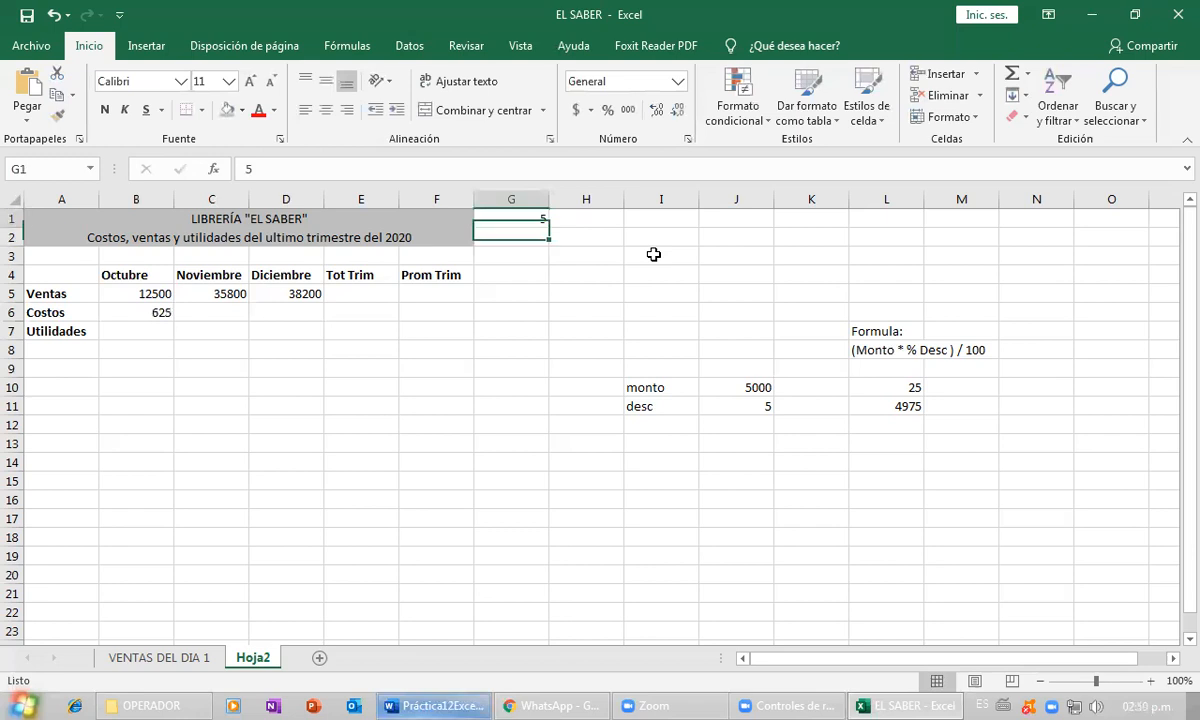
pyautogui.write('10')
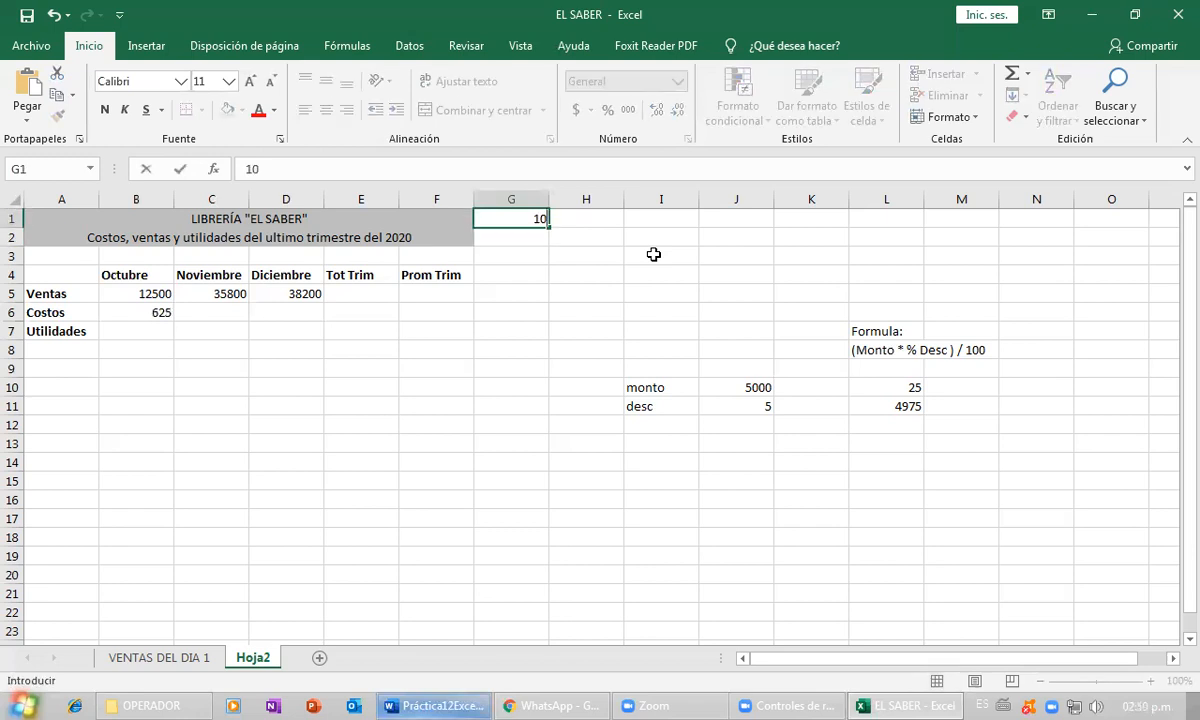
pyautogui.press('Return')
pyautogui.press('Up')
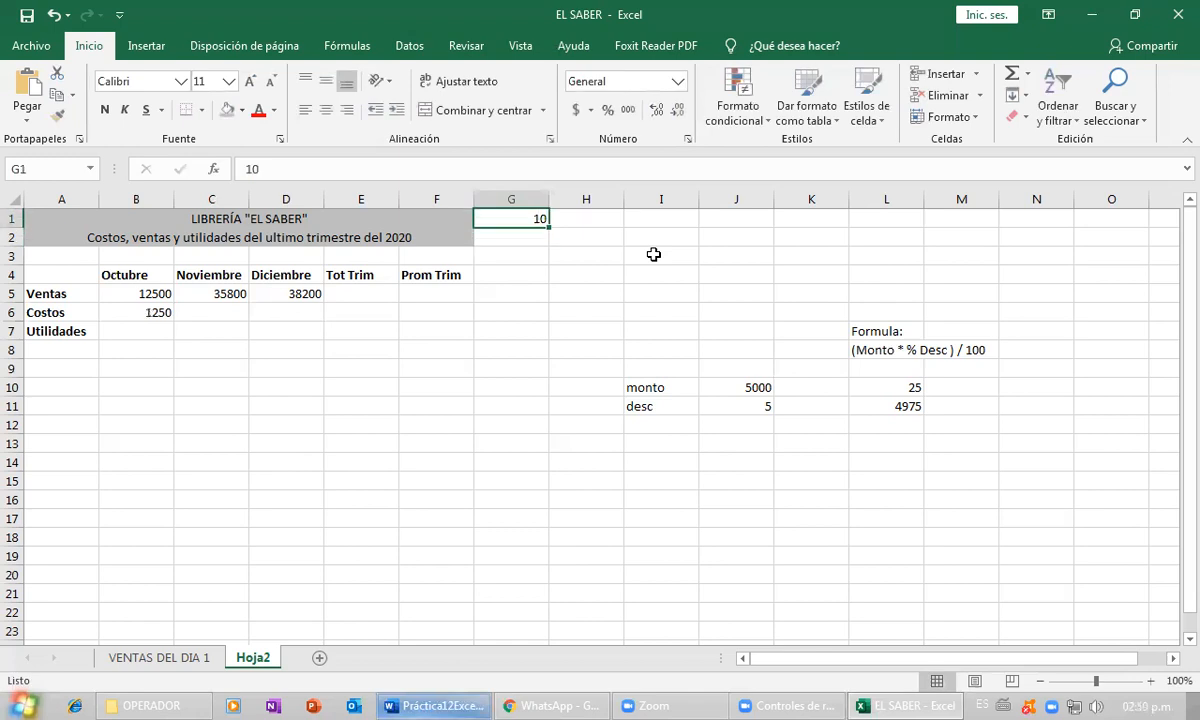
# - Set the cost percentage in G1 to 50
pyautogui.write('56')
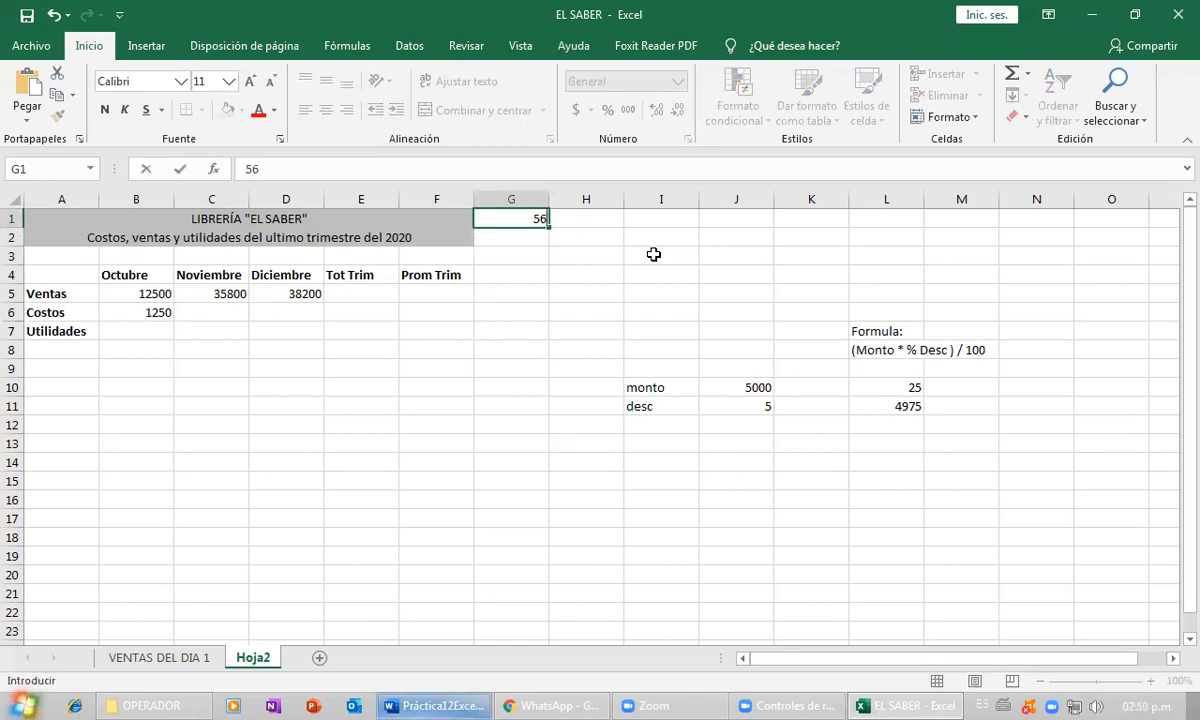
pyautogui.press('BackSpace')
pyautogui.write('0')
pyautogui.press('Return')
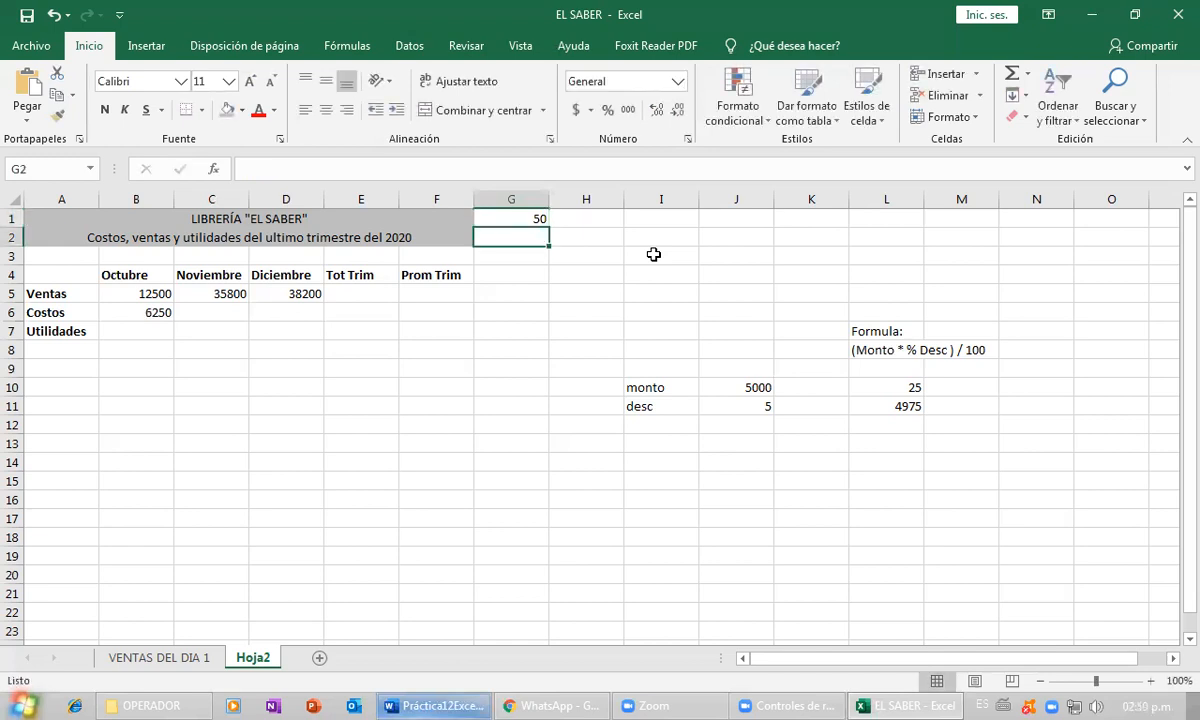
# - Test the Octubre cost formula with 100 in G1, and set the percentage to 5
pyautogui.press('Up')
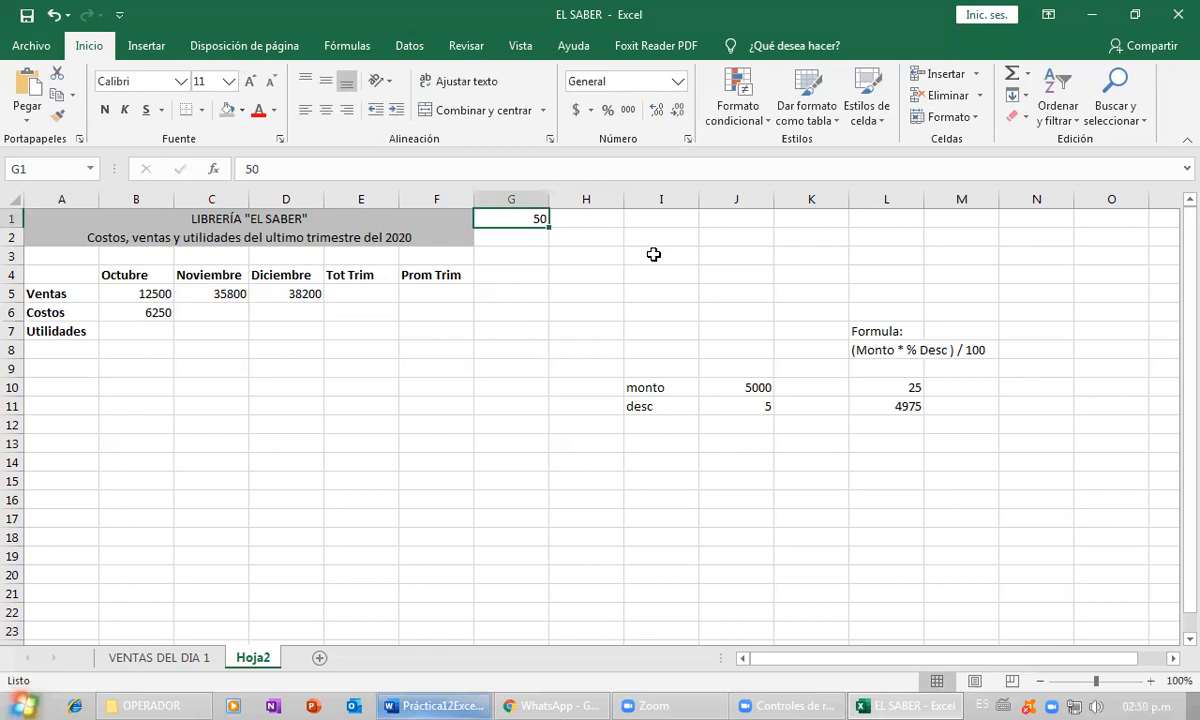
pyautogui.write('100')
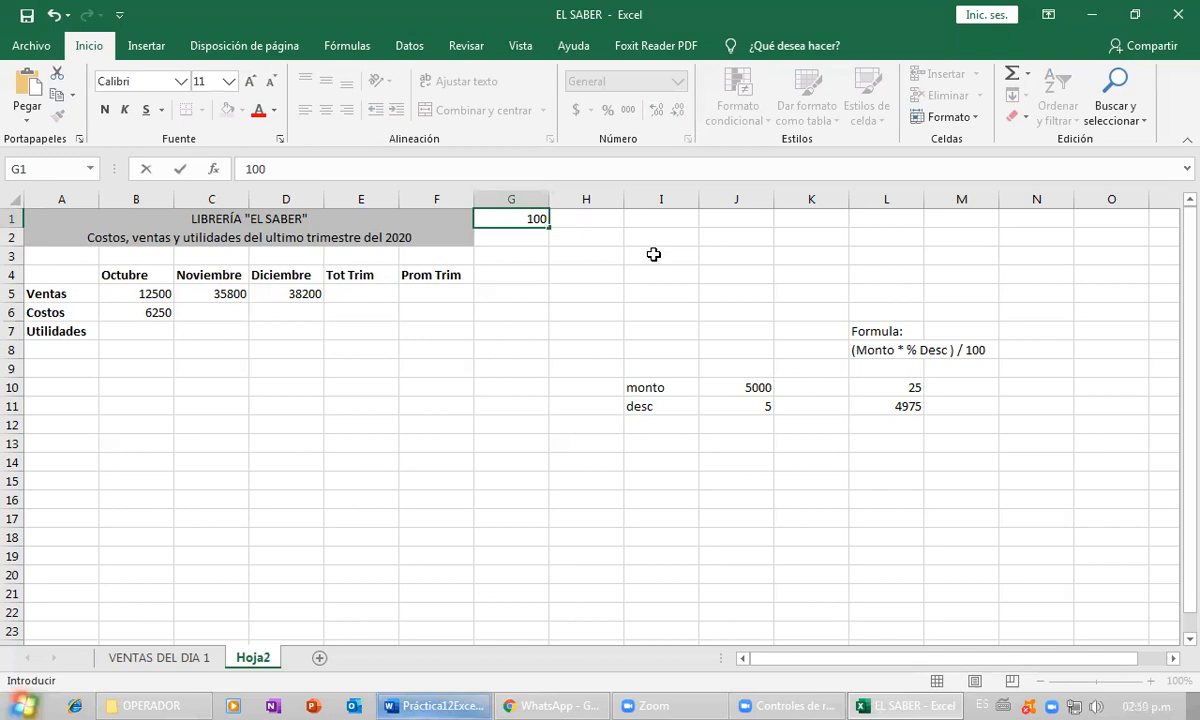
pyautogui.press('Return')
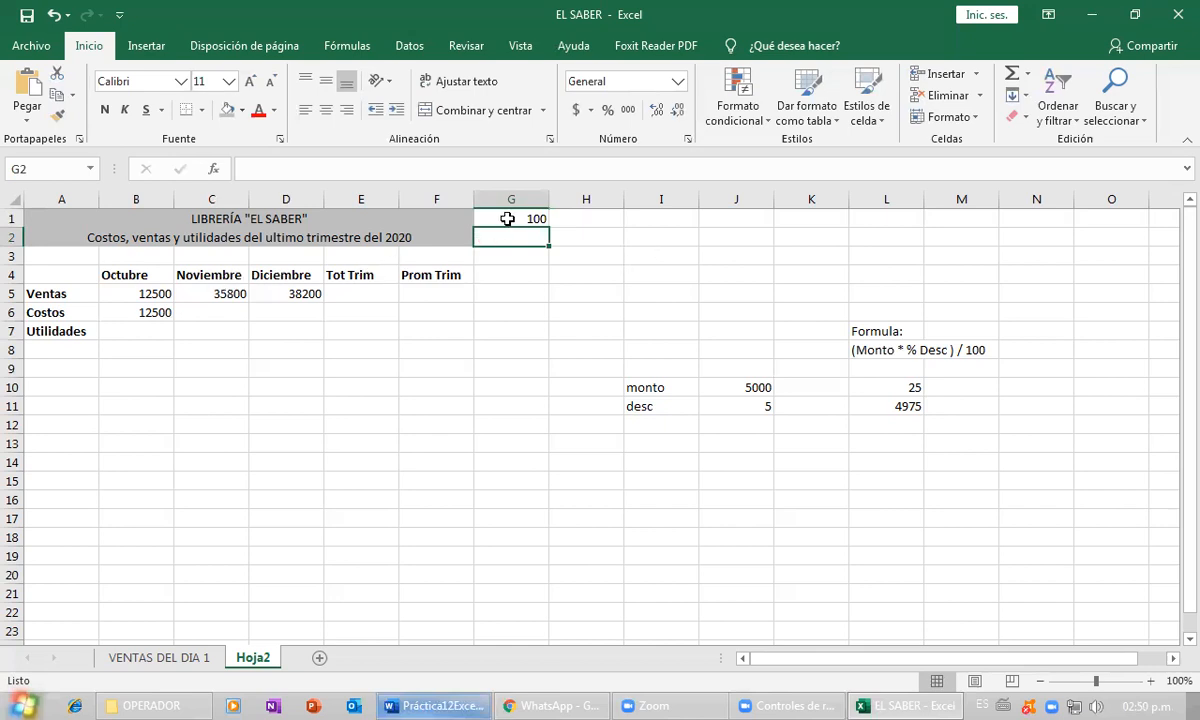
pyautogui.click(507, 218)
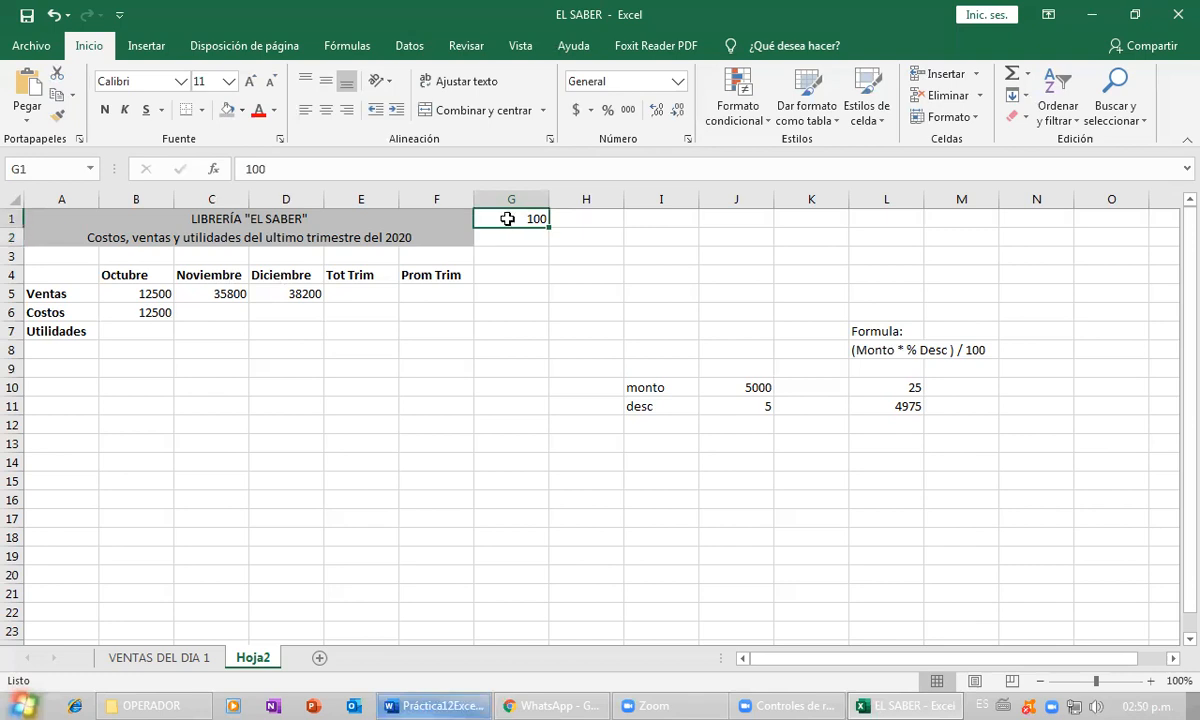
pyautogui.write('5')
pyautogui.press('Return')
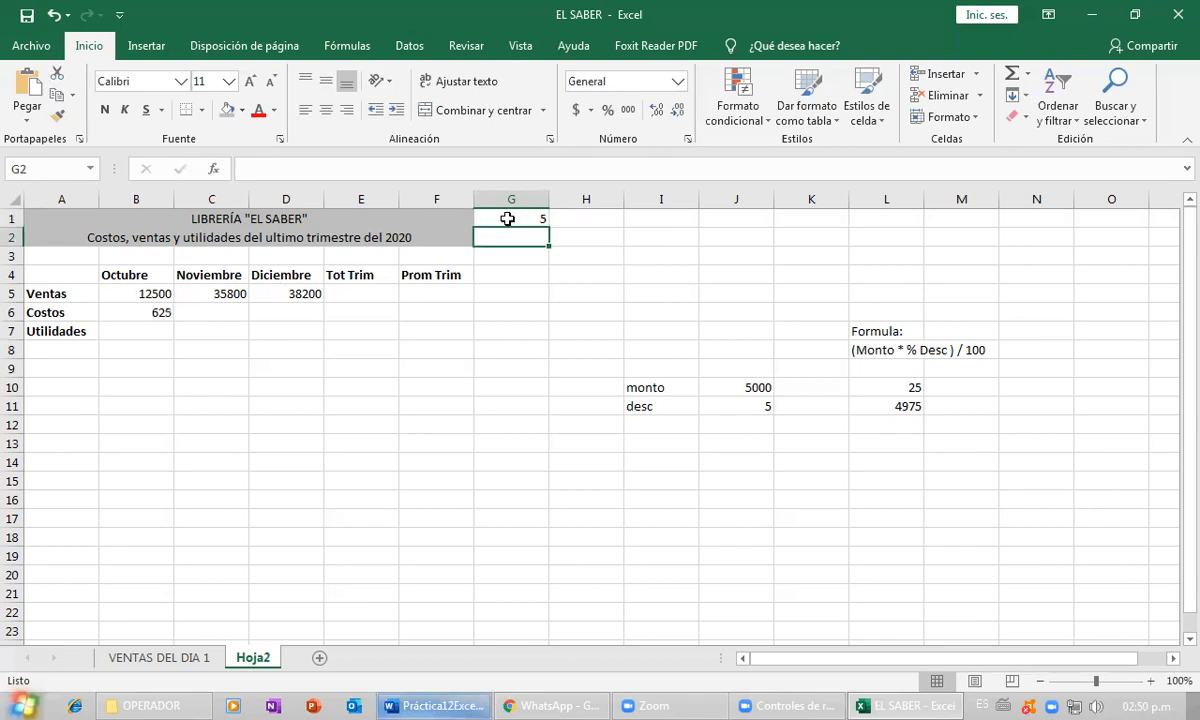
# - Copy the Octubre cost formula from B6 across to Noviembre and Diciembre in C6:D6
pyautogui.click(147, 312)
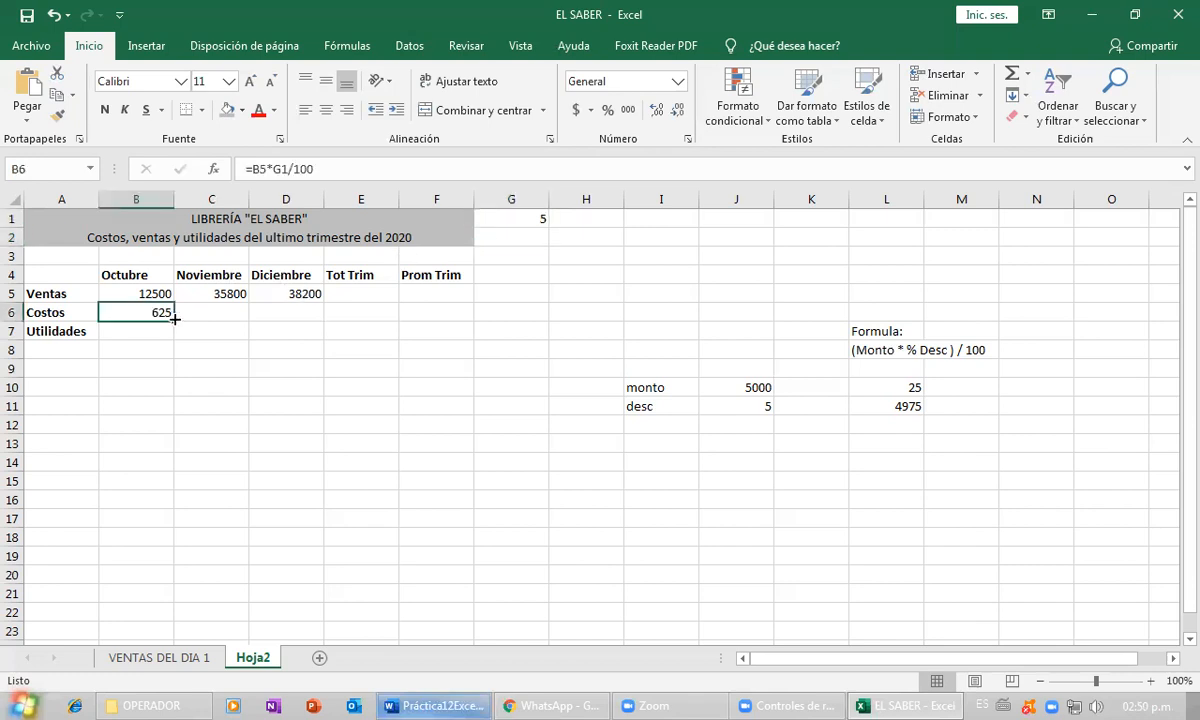
pyautogui.moveTo(187, 318); pyautogui.dragTo(297, 318)
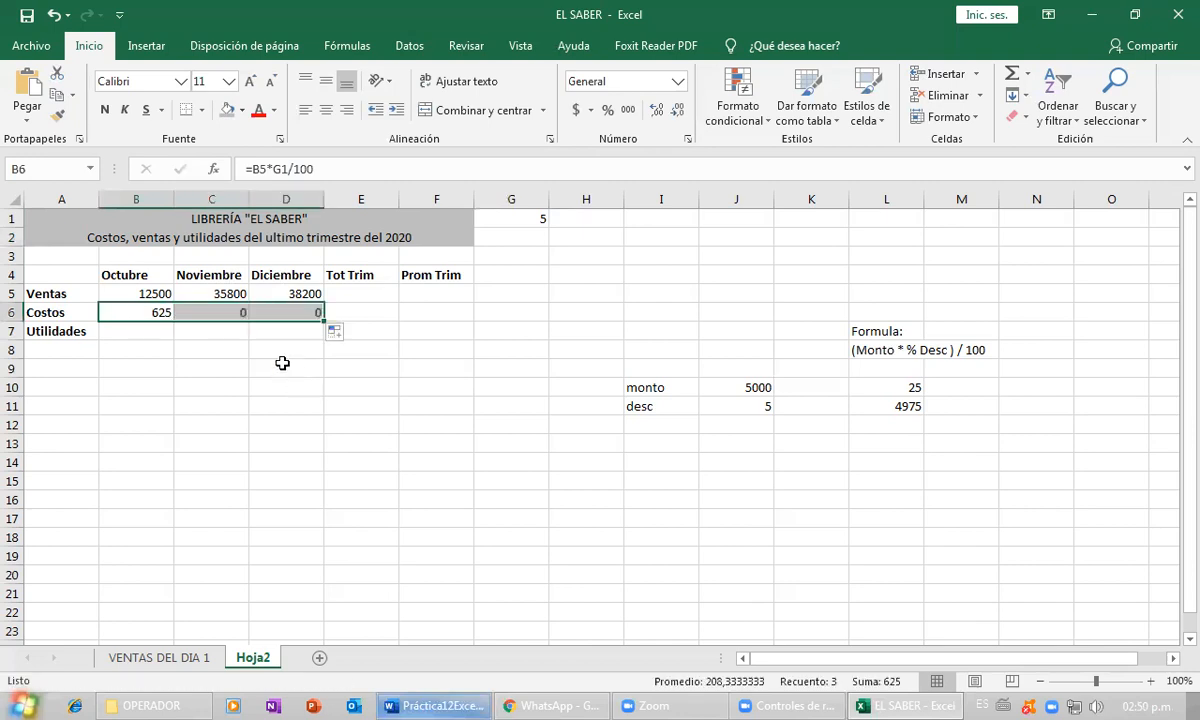
pyautogui.click(282, 363)
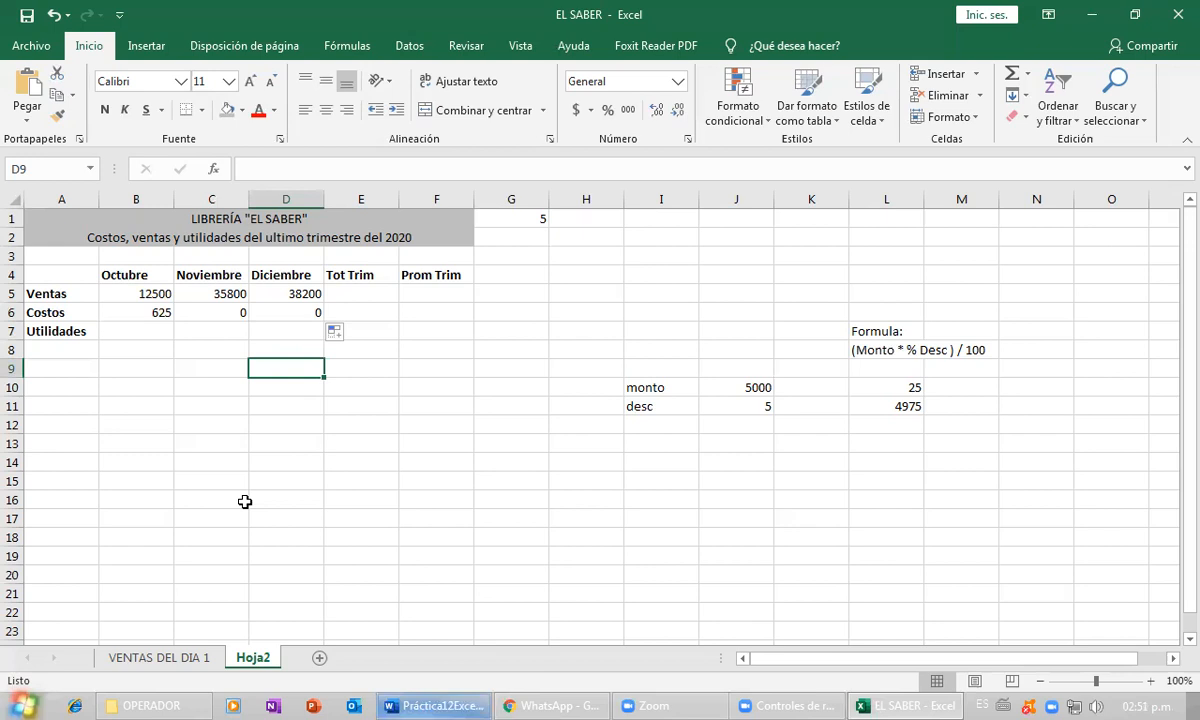
# - On the VENTAS DEL DIA 1 sheet, refill the D4 total formula down to D7 and inspect the formulas it produces
pyautogui.click(162, 660)
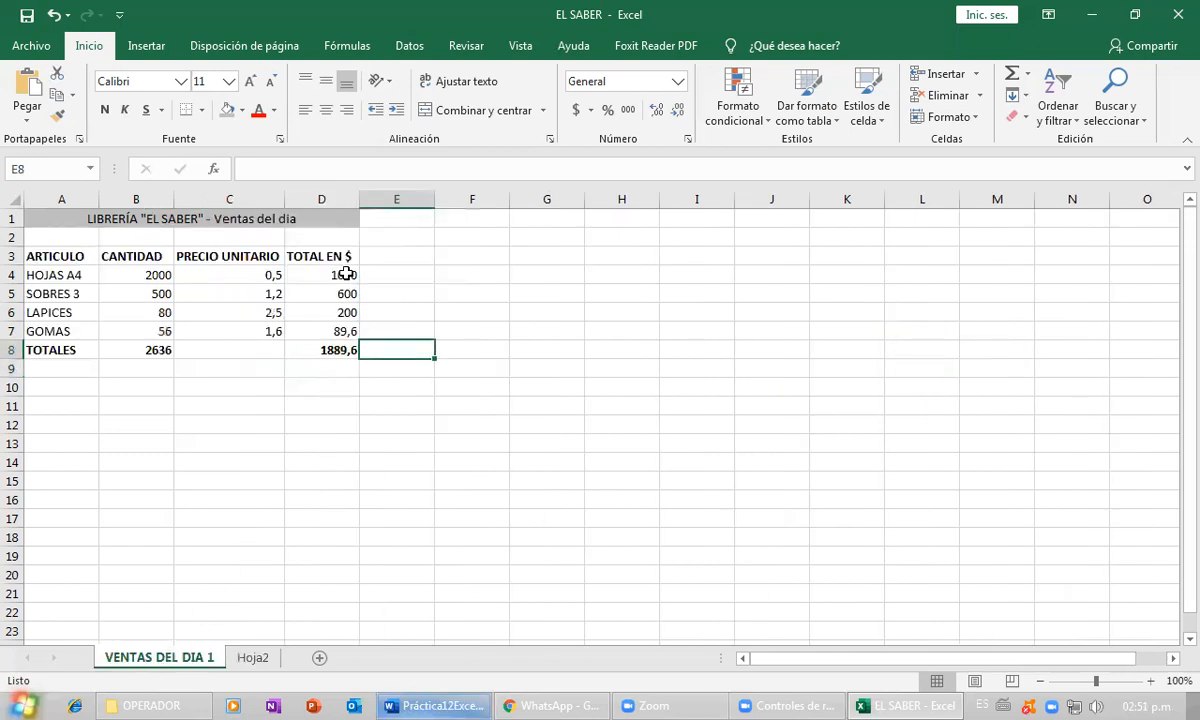
pyautogui.click(344, 273)
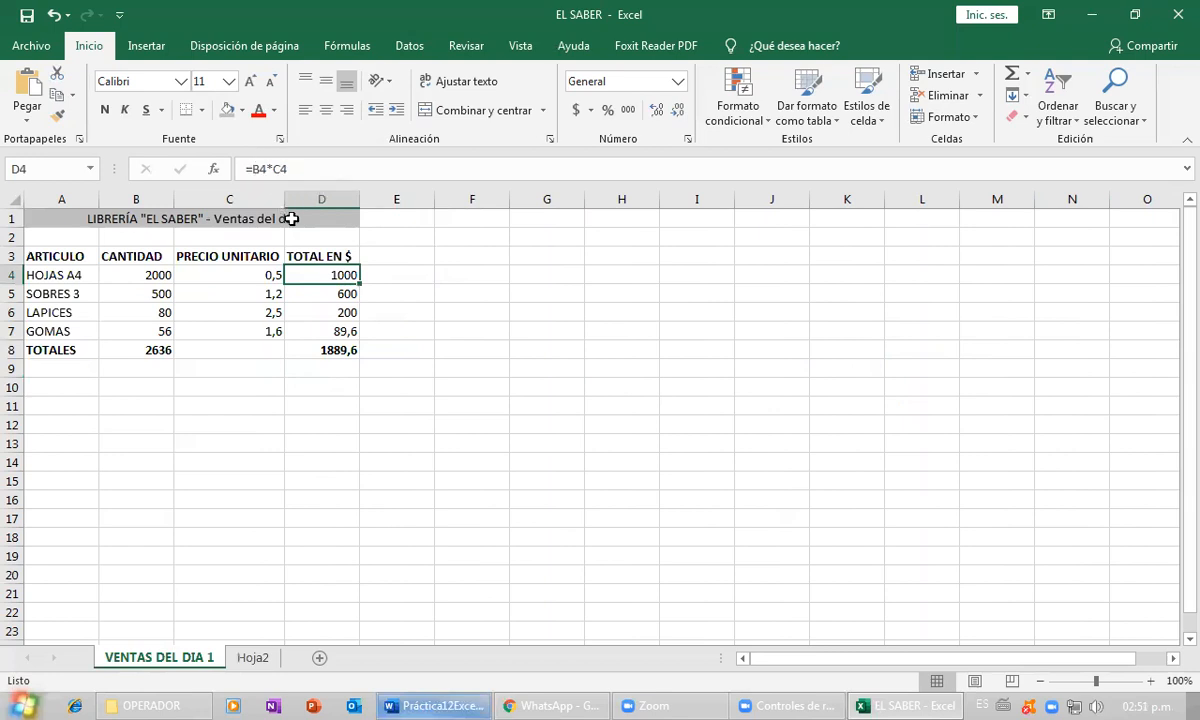
pyautogui.moveTo(360, 287); pyautogui.dragTo(352, 334)
pyautogui.click(344, 295)
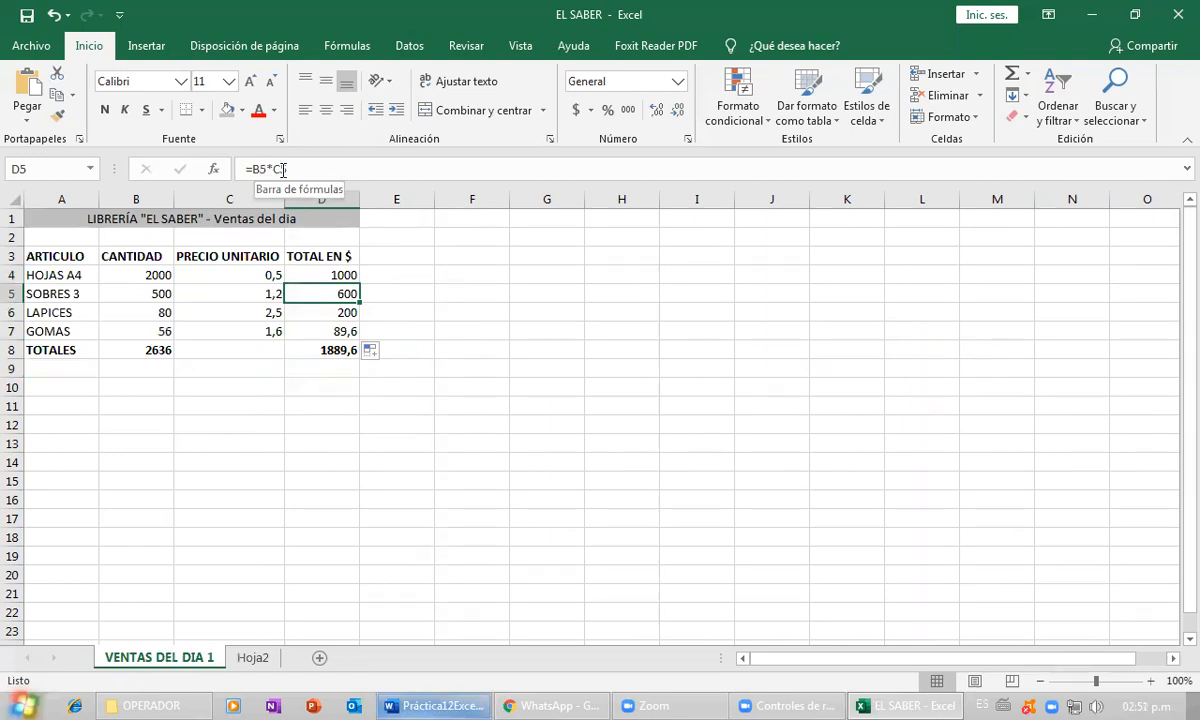
pyautogui.click(321, 312)
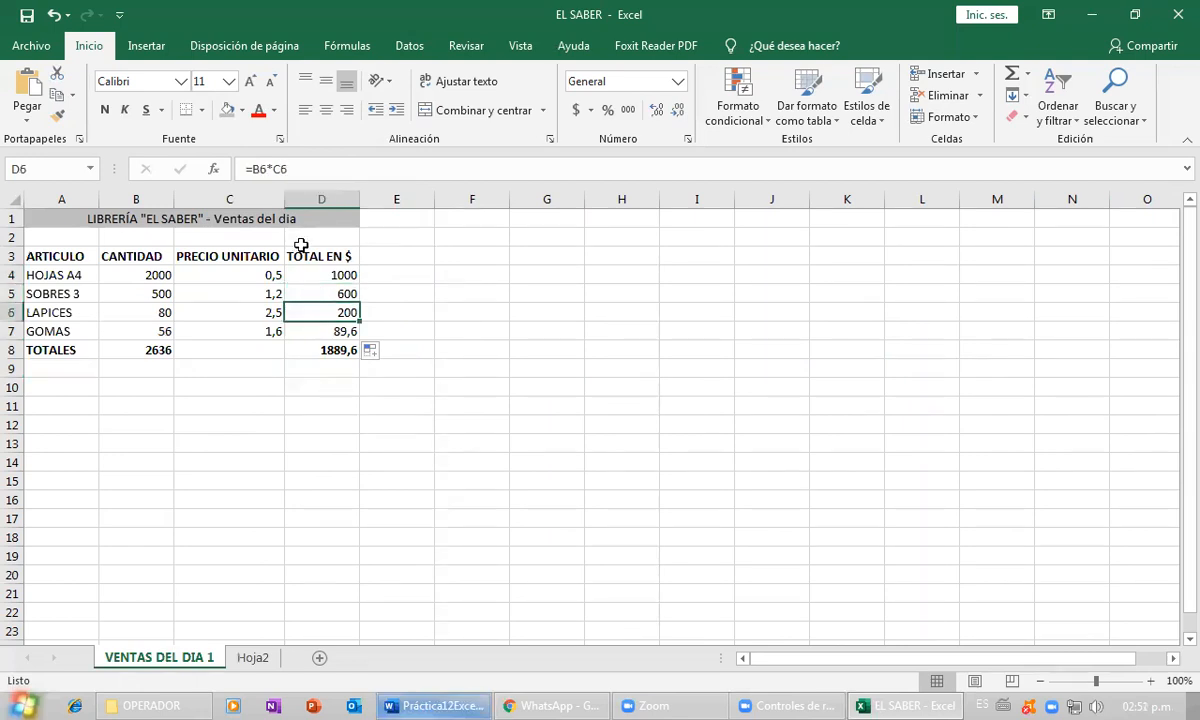
pyautogui.click(329, 331)
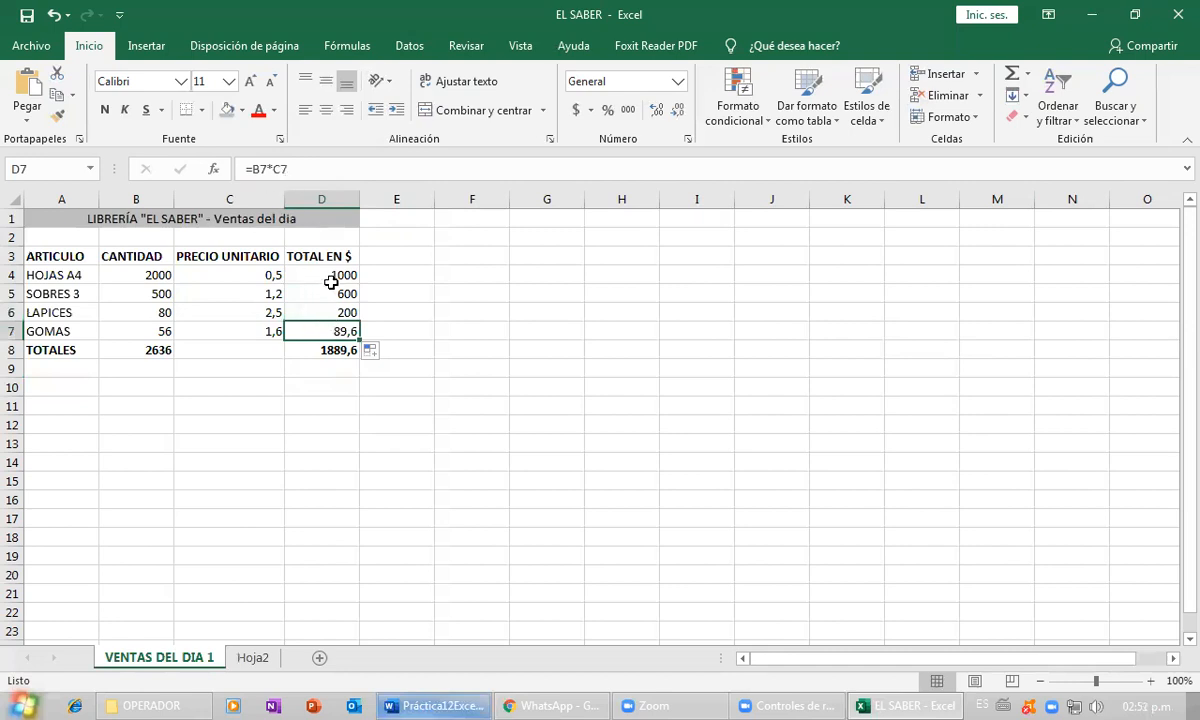
# - Refill the D5 total formula down to D7 and compare the row references in each formula of the TOTAL EN $ column
pyautogui.click(332, 293)
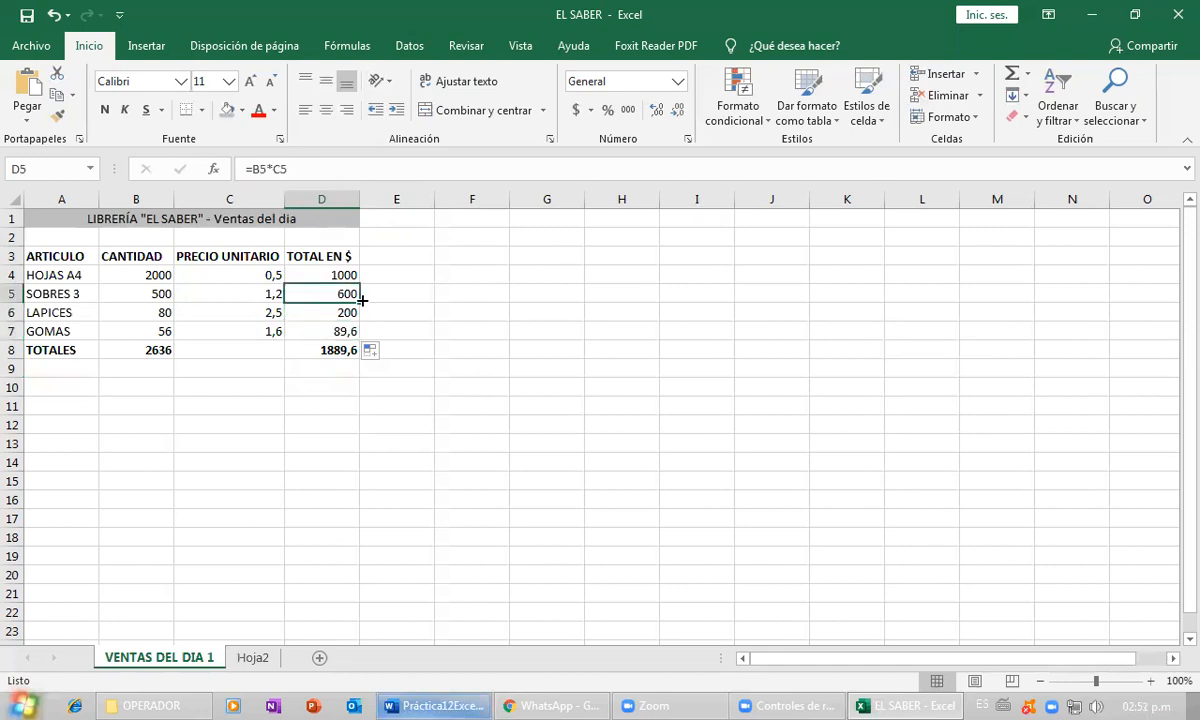
pyautogui.moveTo(359, 304); pyautogui.dragTo(343, 328)
pyautogui.click(340, 330)
pyautogui.click(338, 310)
pyautogui.click(337, 292)
pyautogui.click(343, 274)
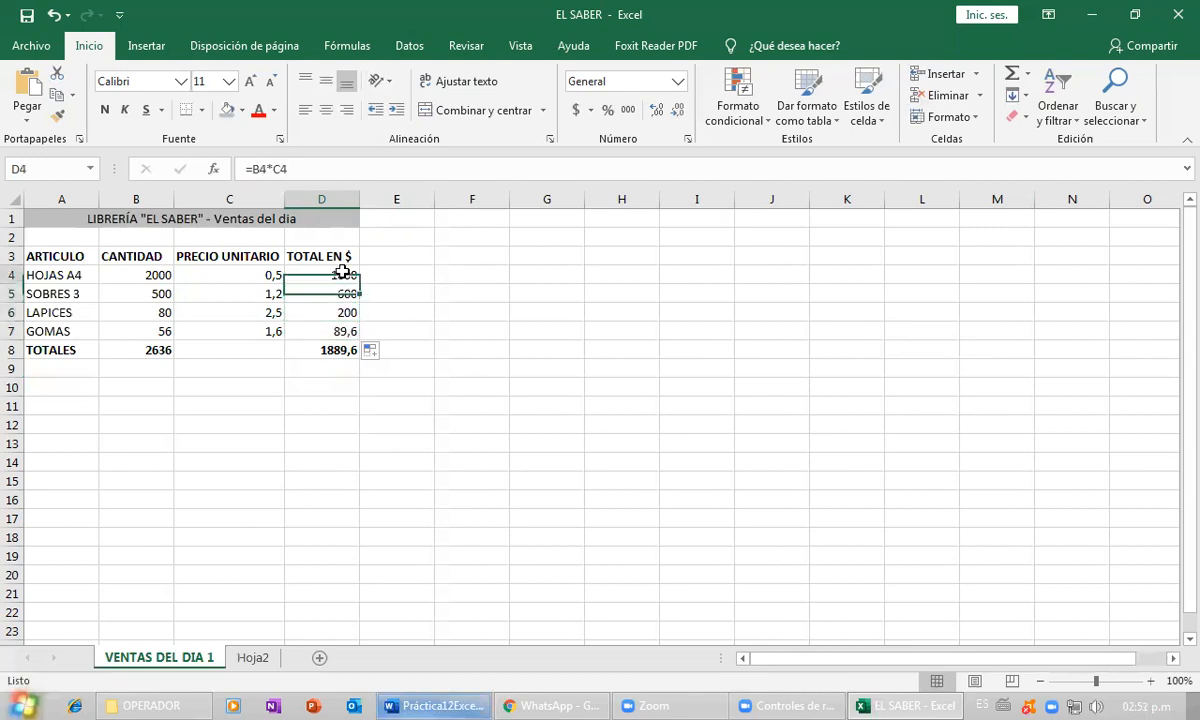
pyautogui.click(344, 294)
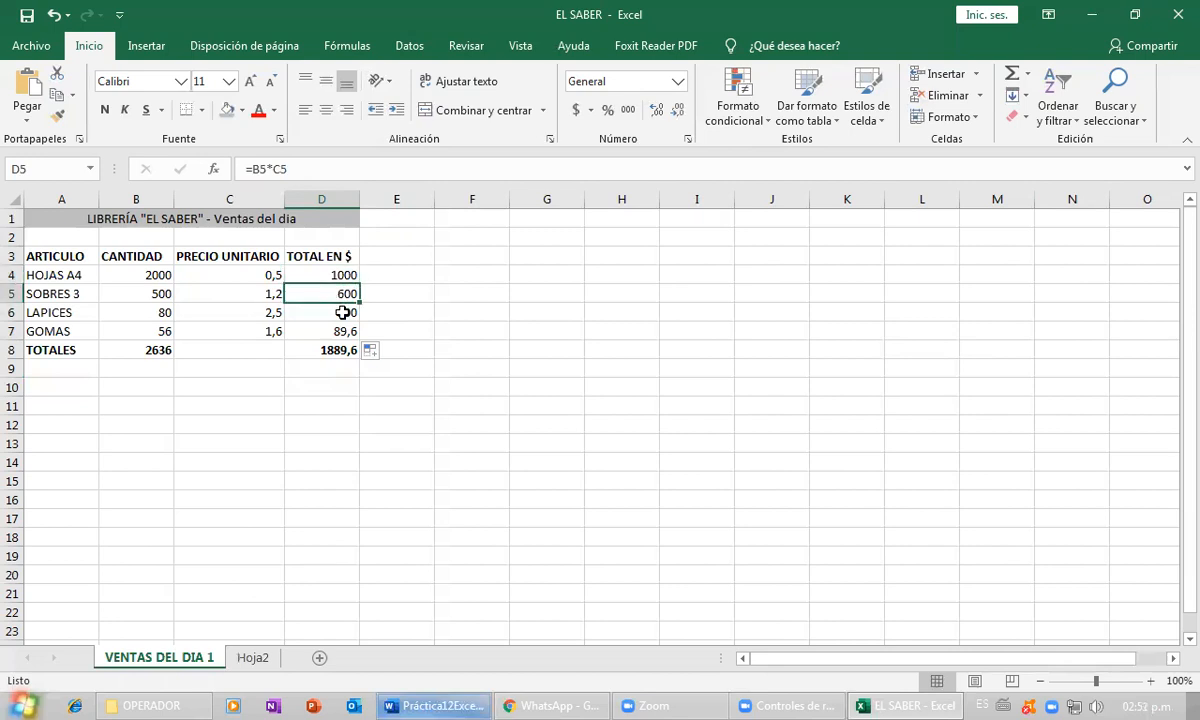
pyautogui.click(342, 312)
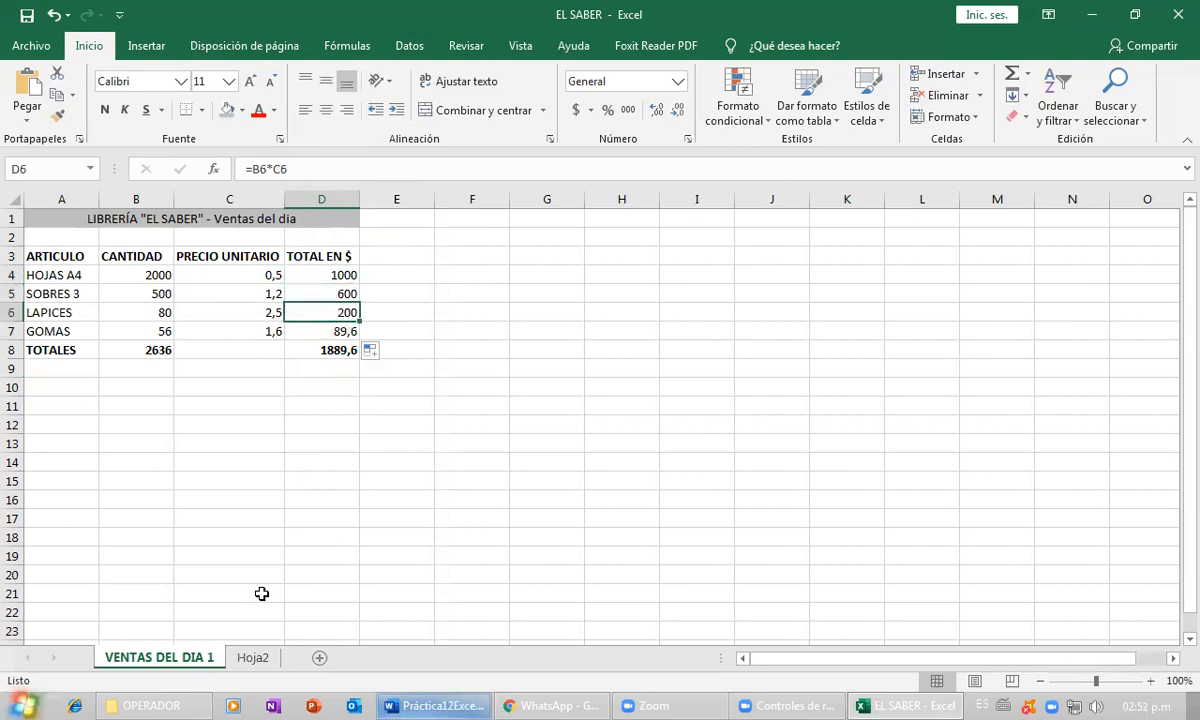
# - On Hoja2, inspect the cost formulas in B6, C6 and D6 and the cells H1 and I1 that the copies reference
pyautogui.click(254, 658)
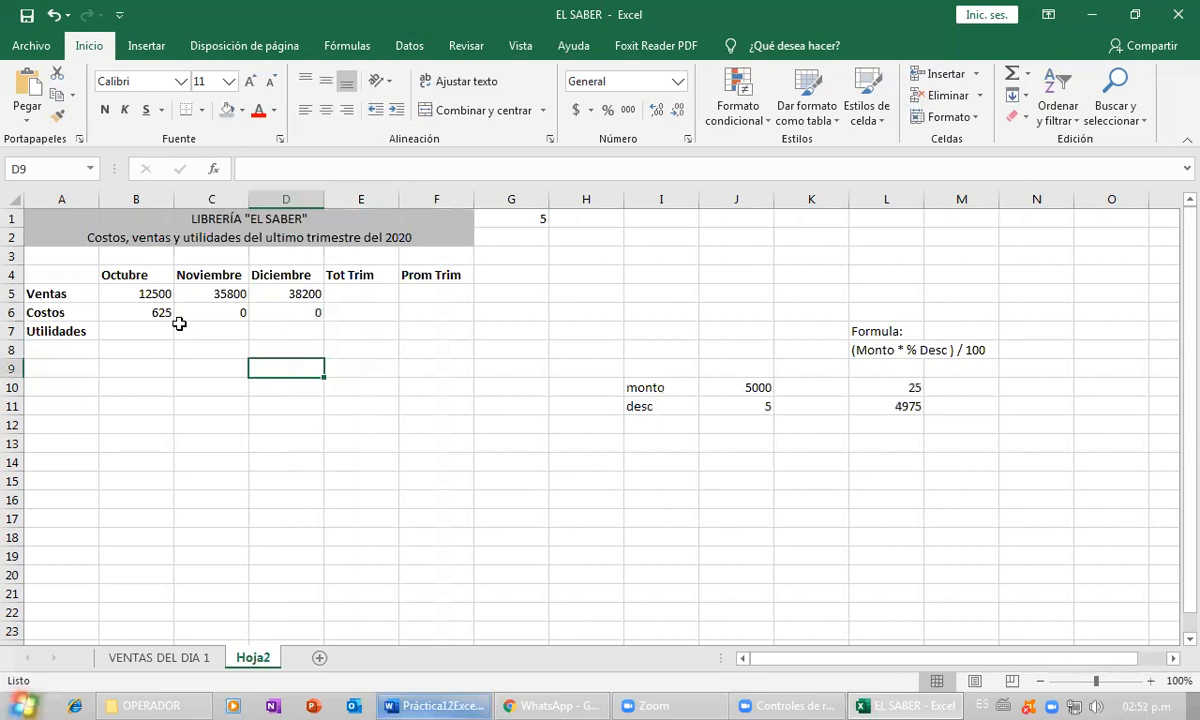
pyautogui.click(150, 314)
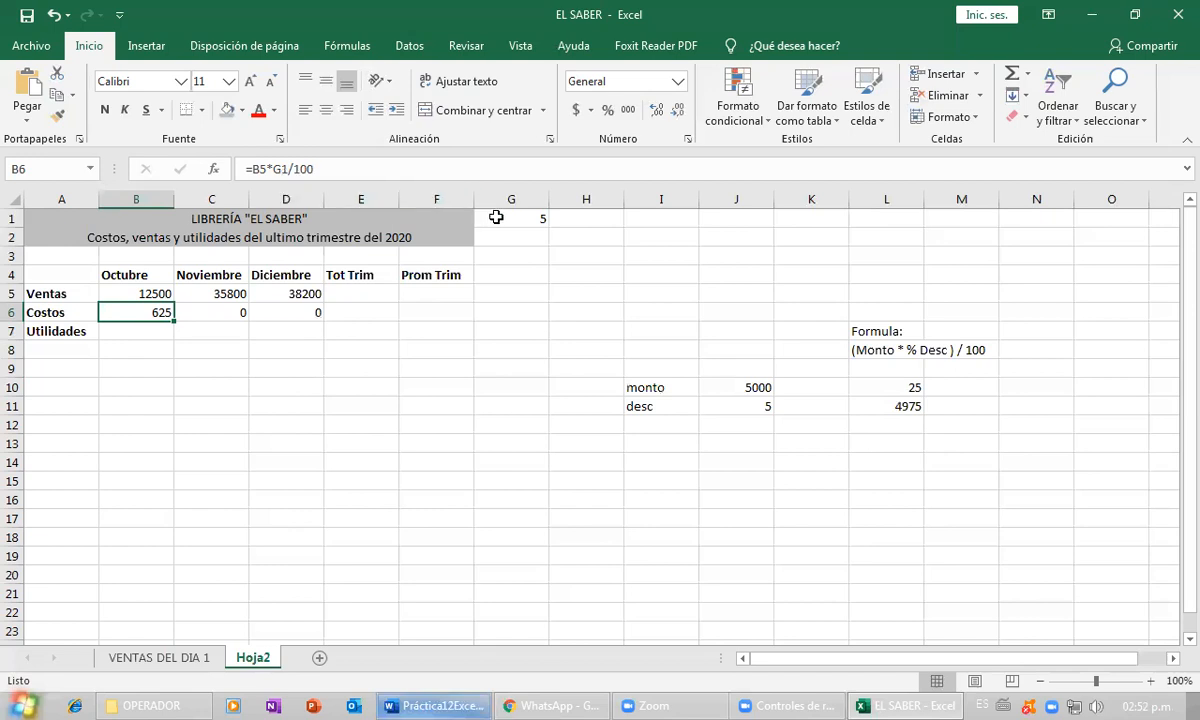
pyautogui.click(202, 312)
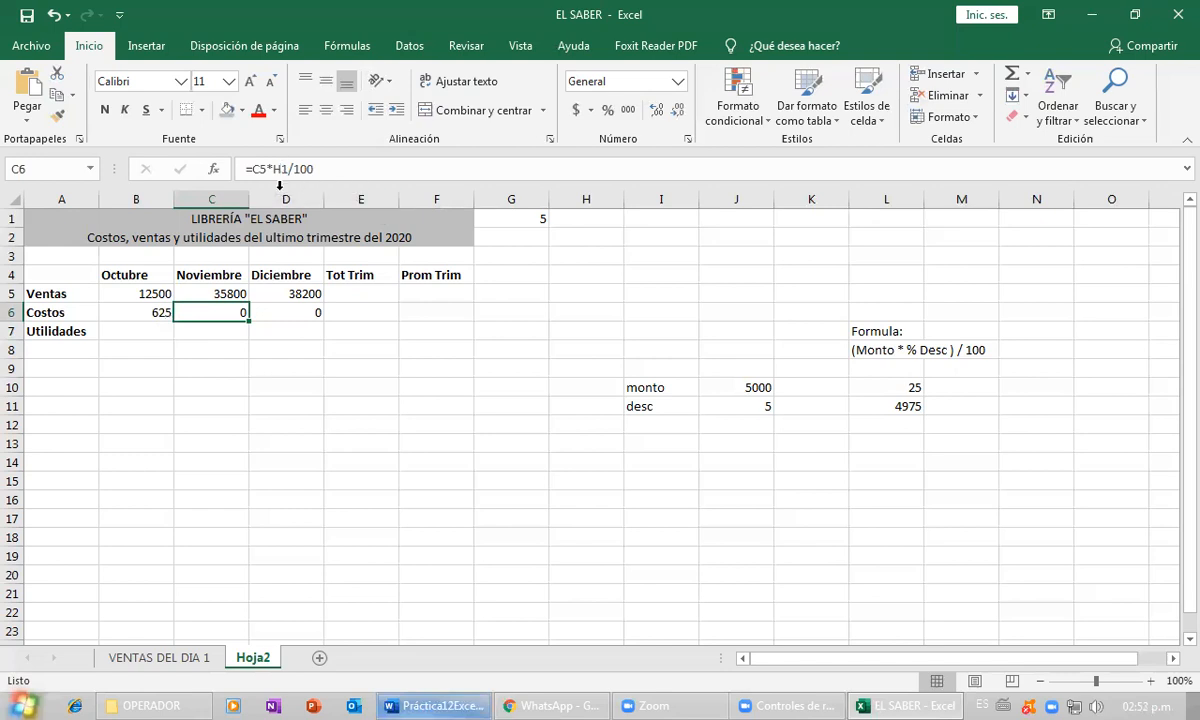
pyautogui.click(584, 220)
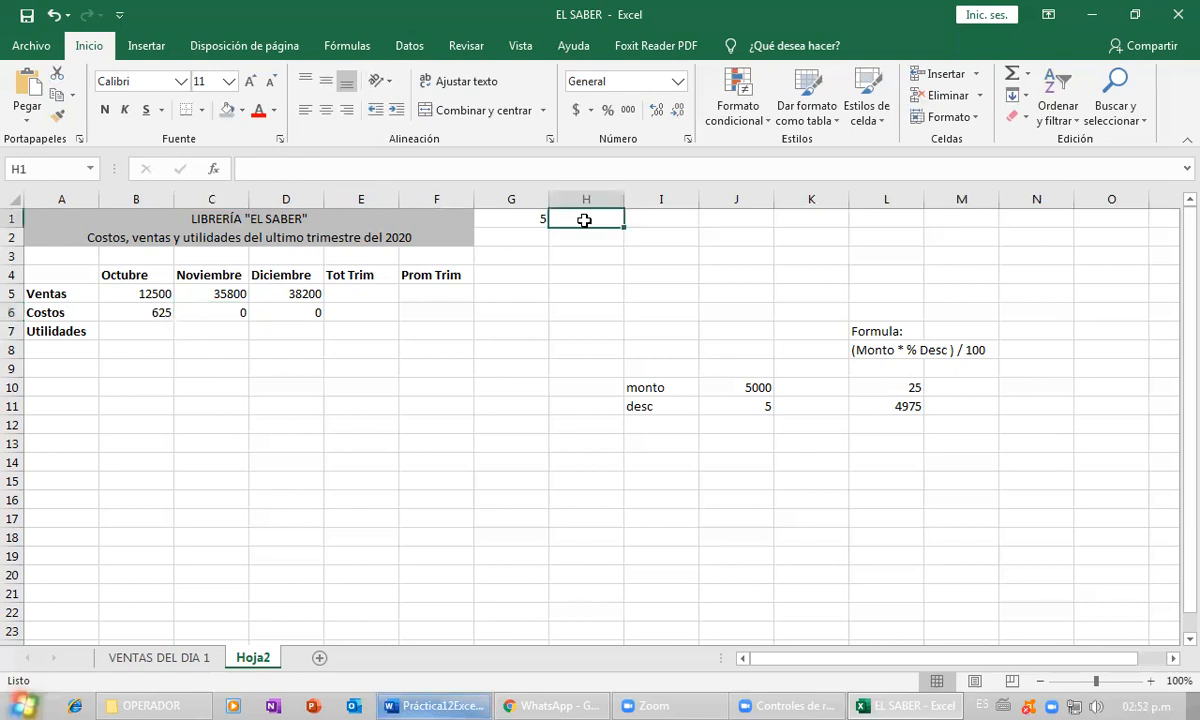
pyautogui.click(228, 316)
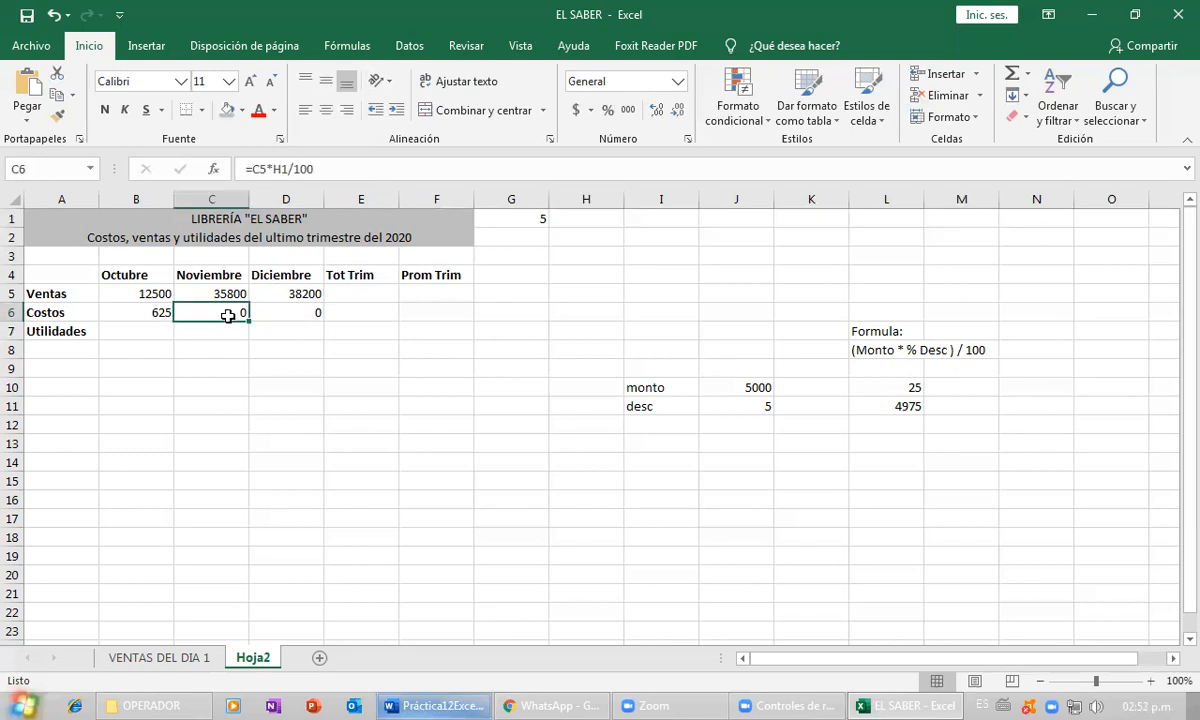
pyautogui.click(301, 308)
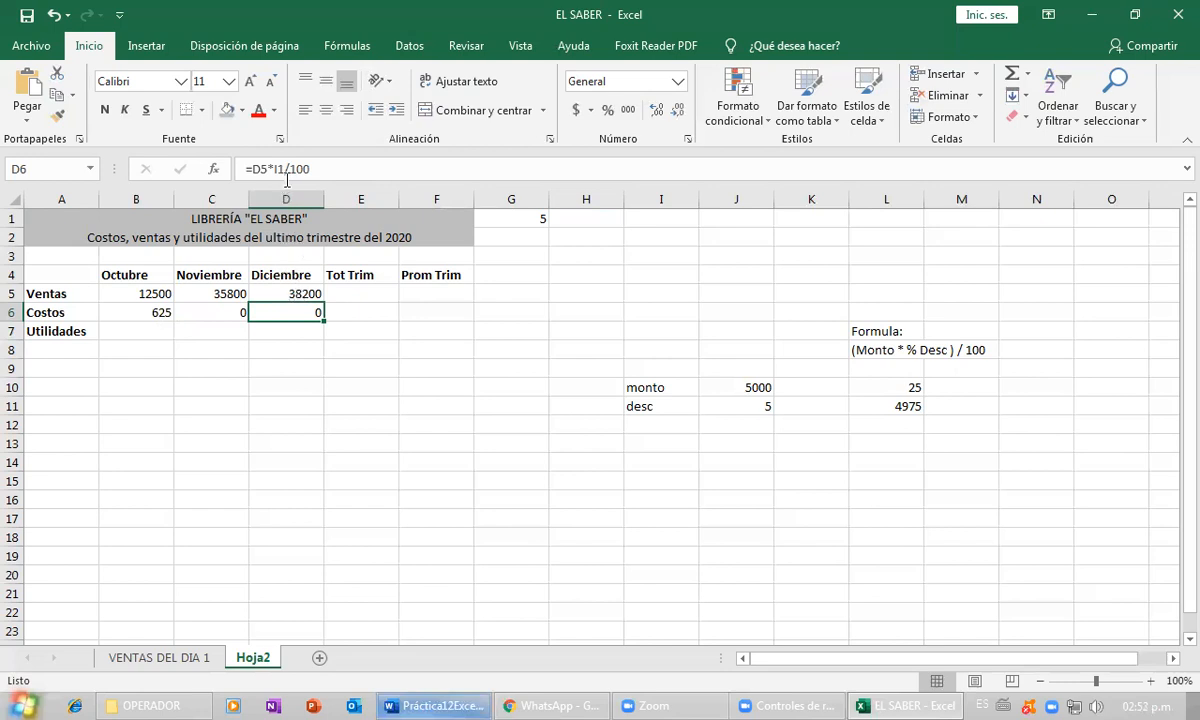
pyautogui.click(660, 217)
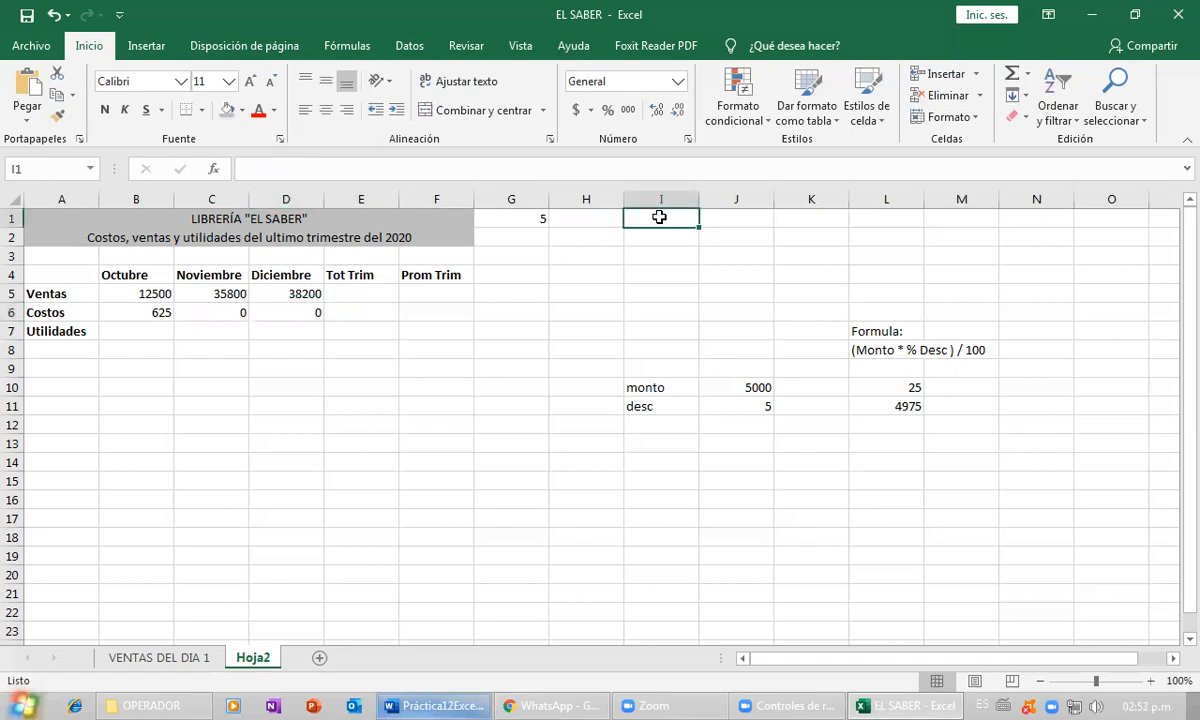
pyautogui.click(285, 308)
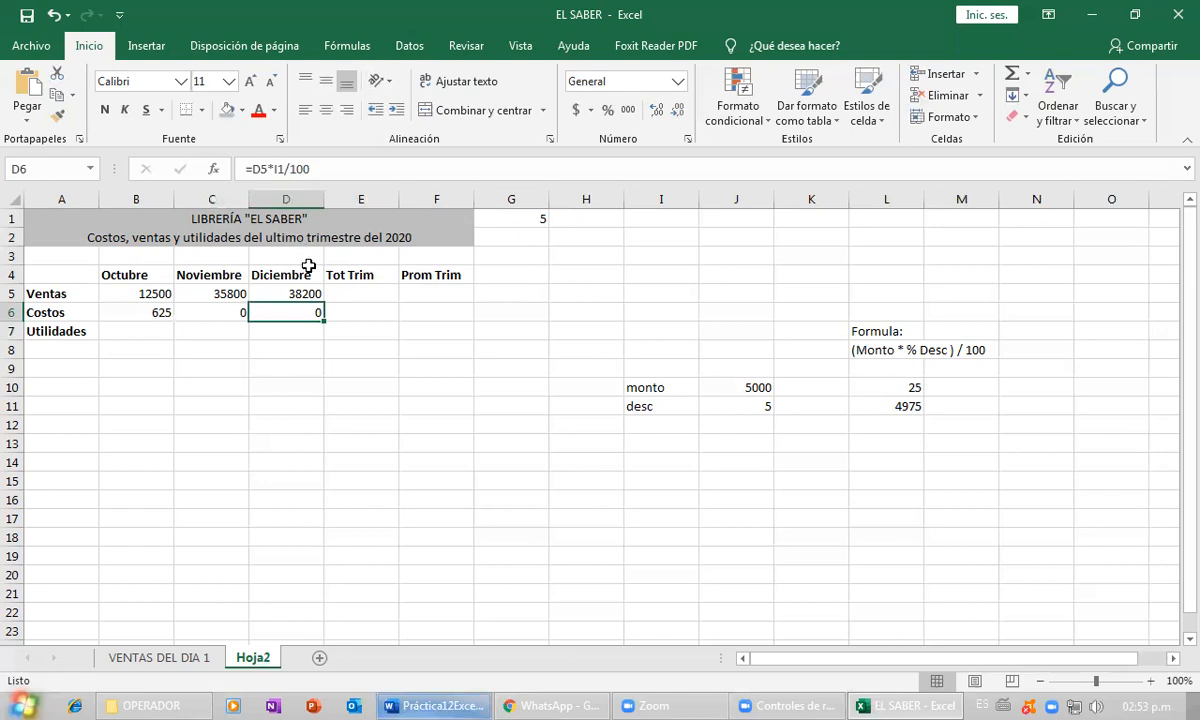
# - Recheck the Octubre cost formula in B6 and clear the copied formulas from C6:D6
pyautogui.click(524, 40)
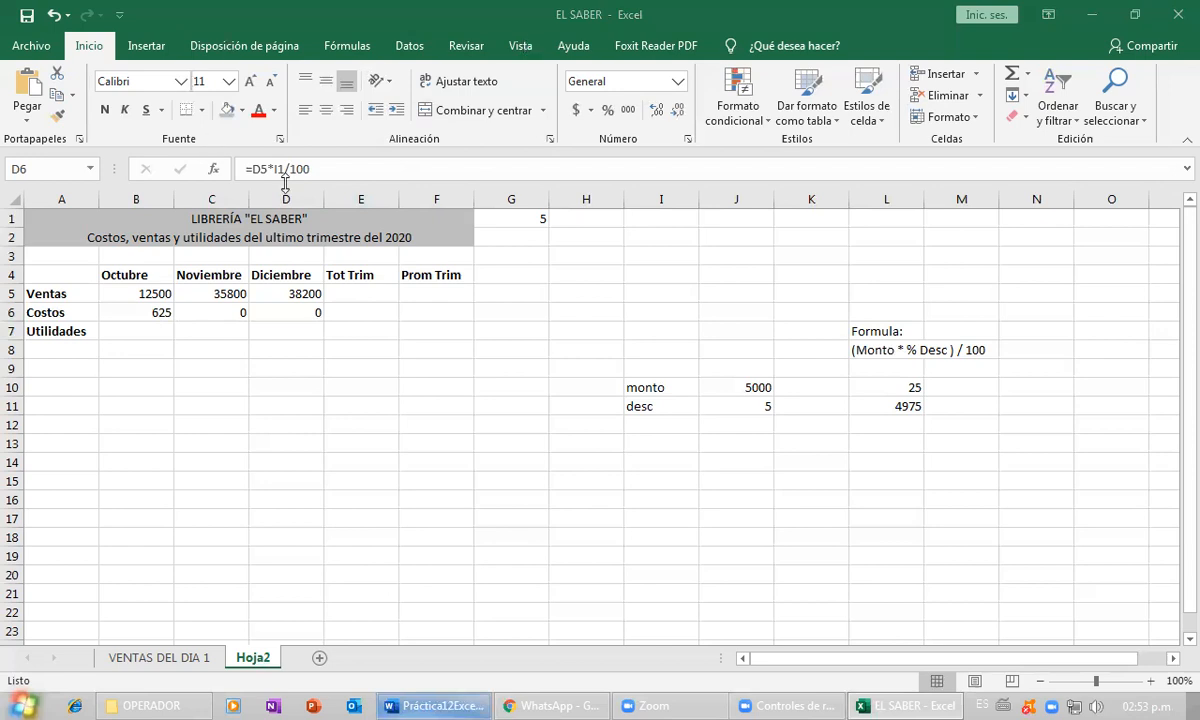
pyautogui.click(155, 316)
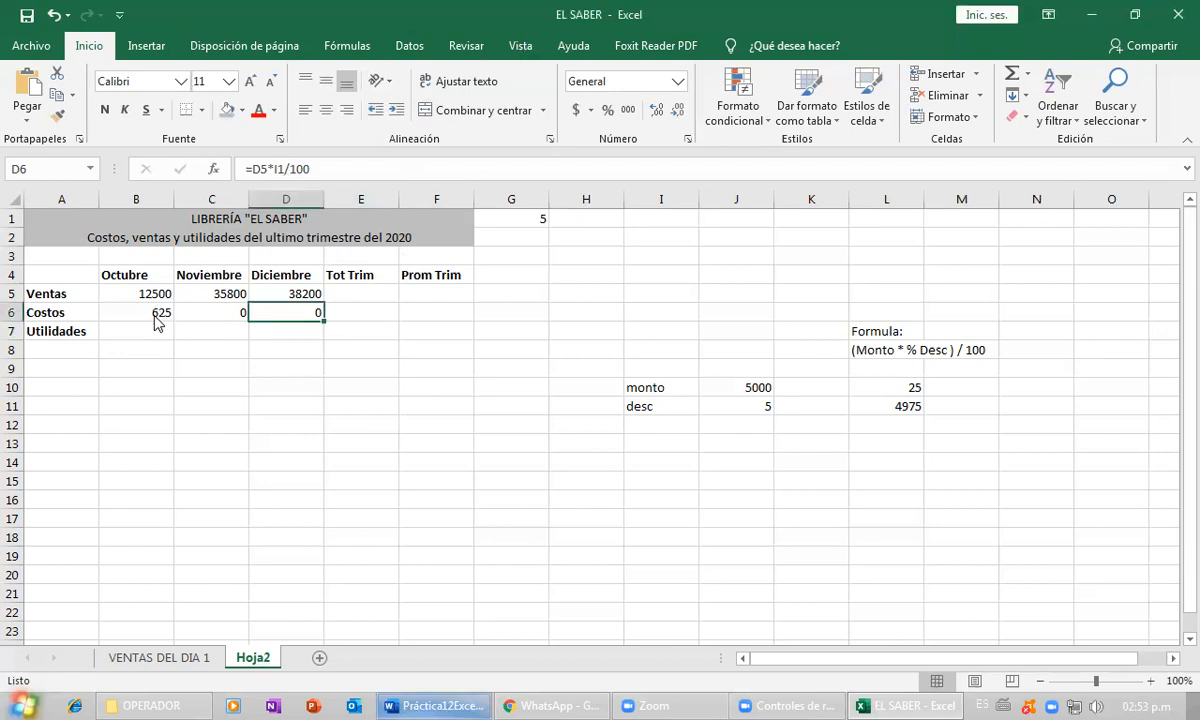
pyautogui.click(155, 318)
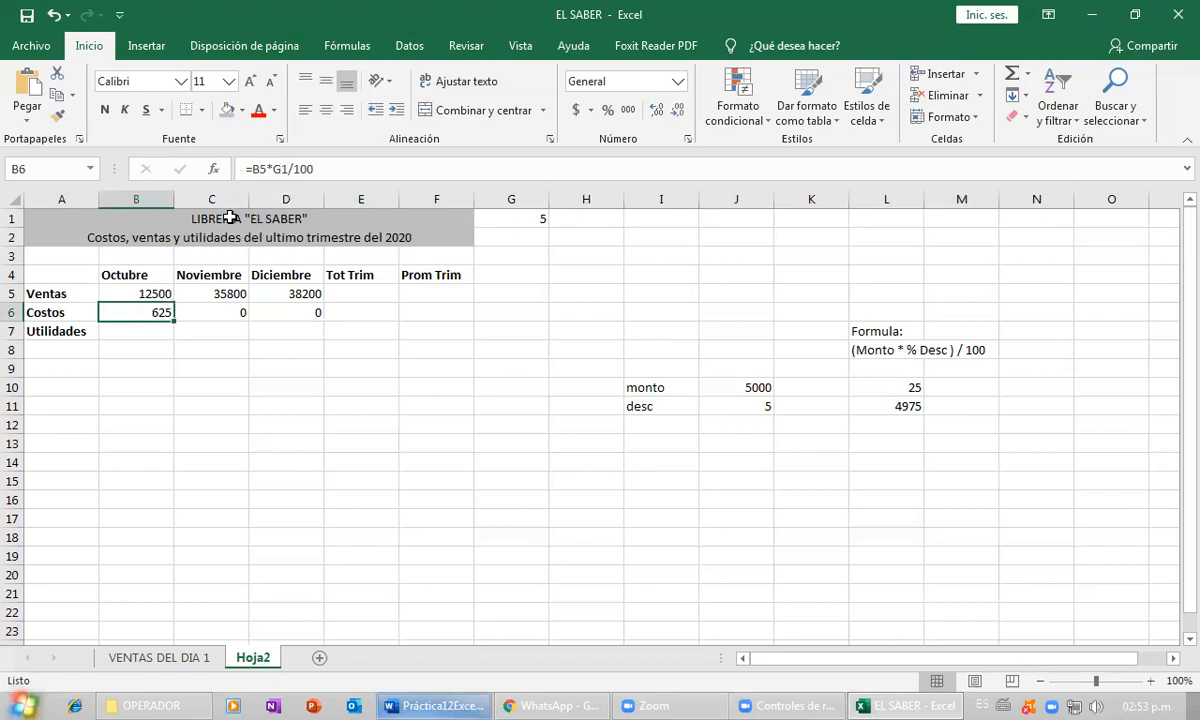
pyautogui.moveTo(220, 311); pyautogui.dragTo(284, 311)
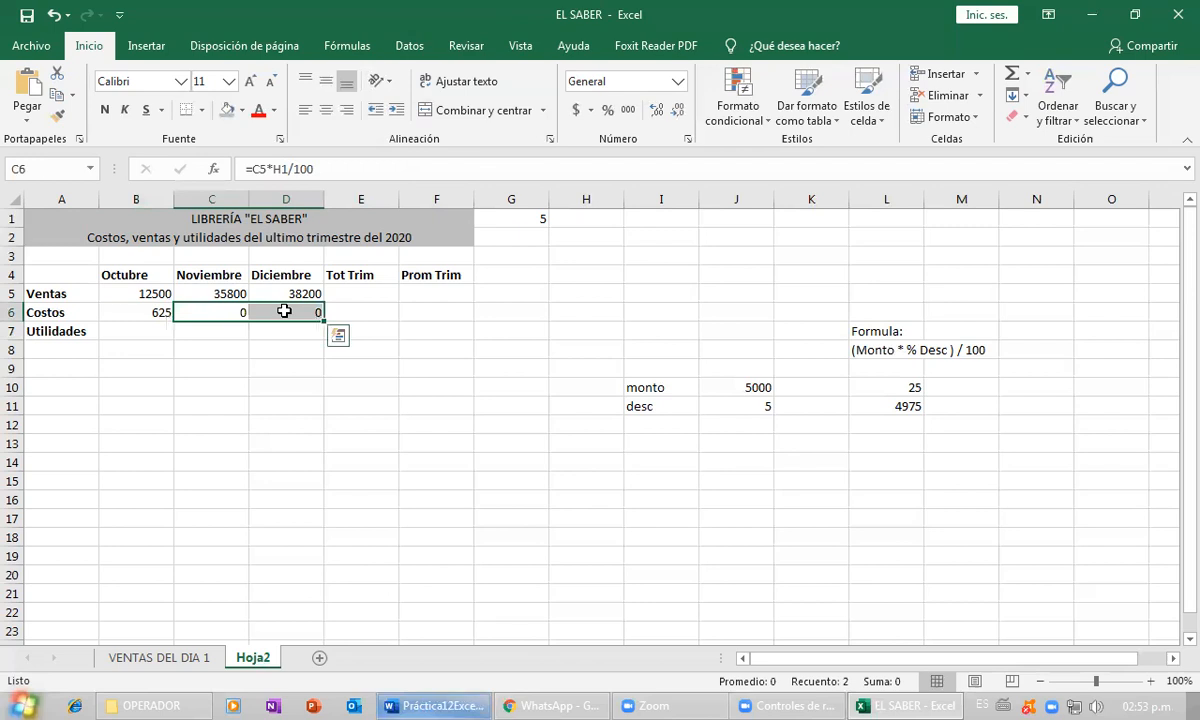
pyautogui.press('Delete')
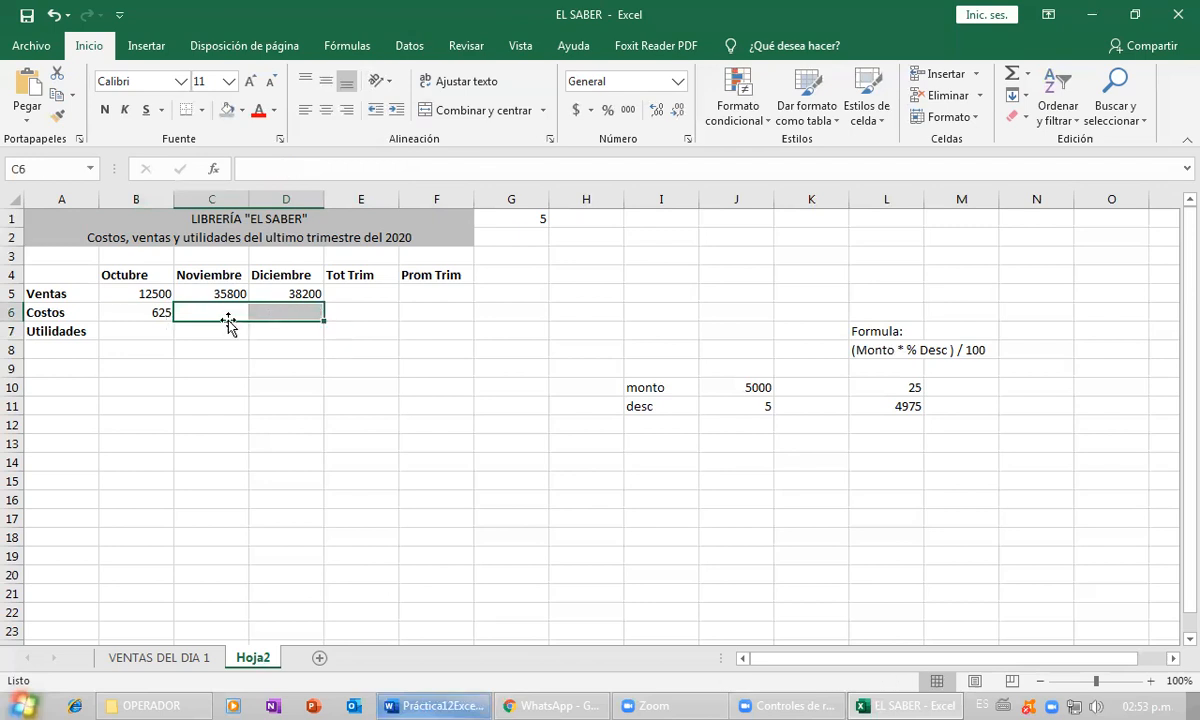
# - Copy the B6 cost formula across to C6:D6 again and inspect the references in both copies
pyautogui.click(152, 313)
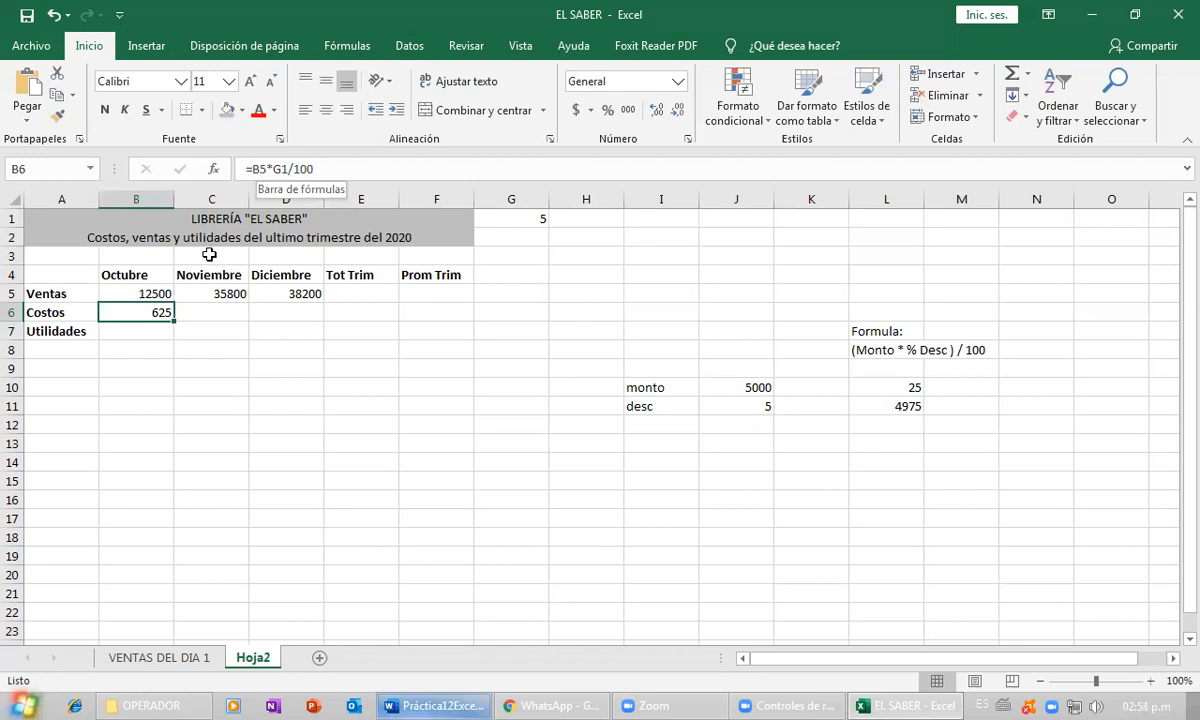
pyautogui.moveTo(174, 324); pyautogui.dragTo(290, 316)
pyautogui.click(215, 314)
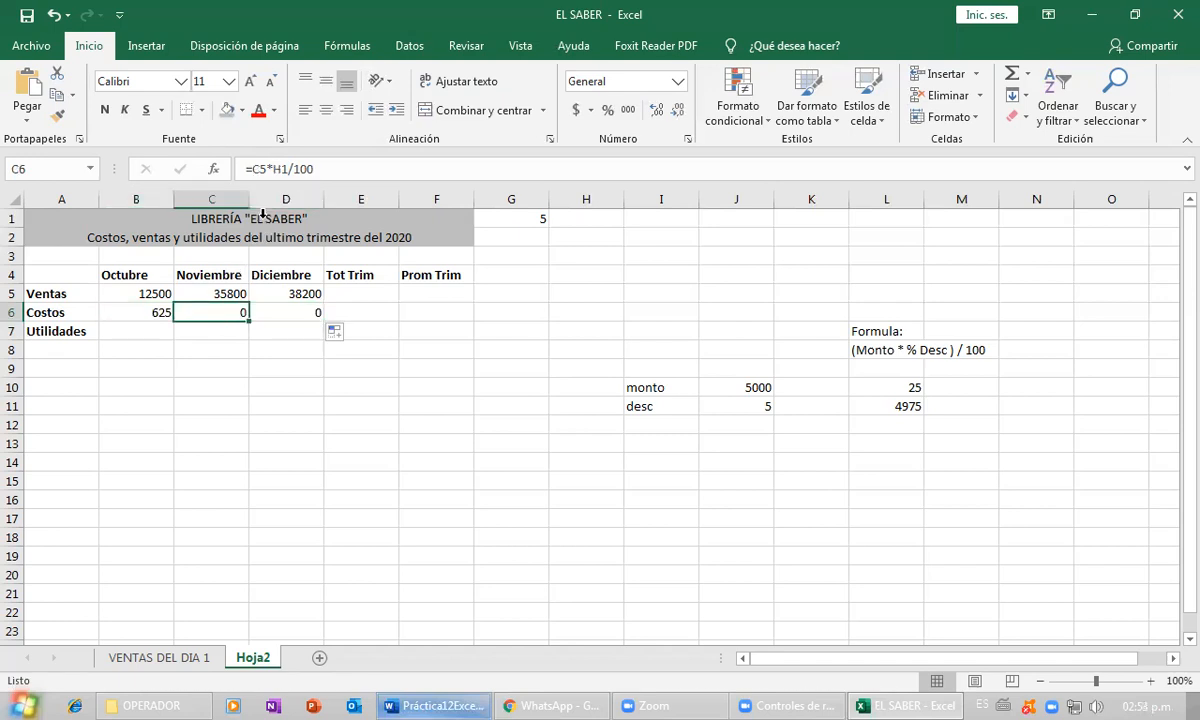
pyautogui.click(288, 305)
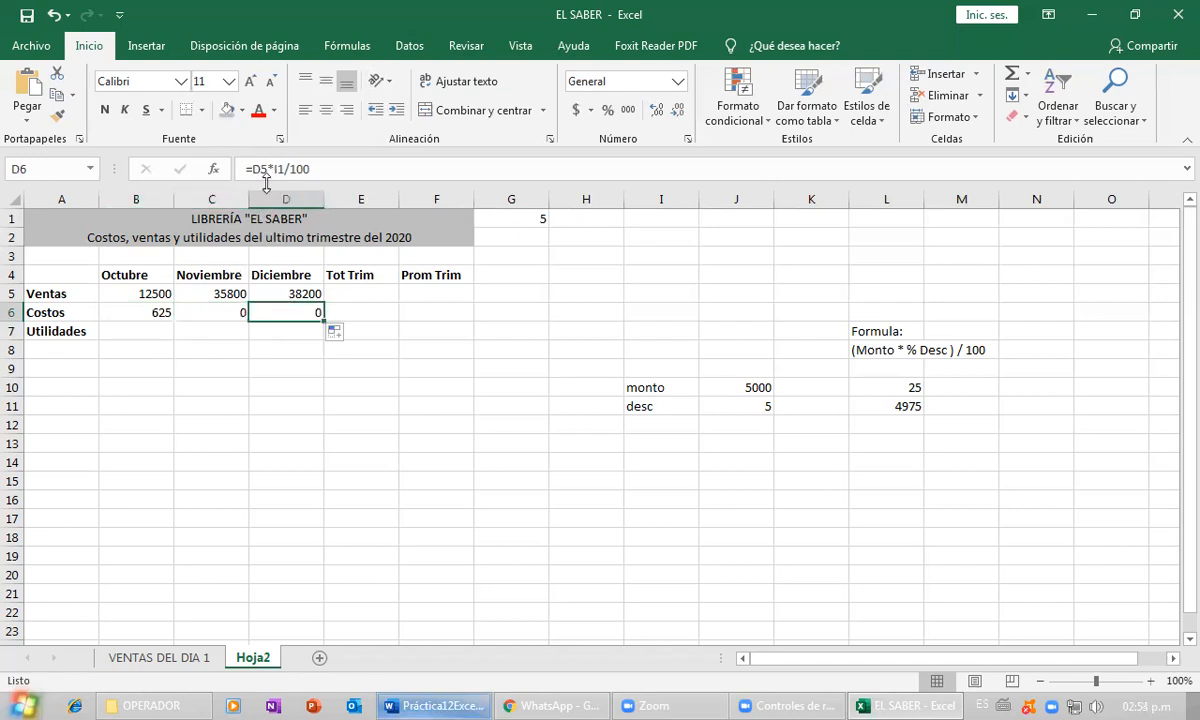
# - Clear the Noviembre and Diciembre cost formulas again and return to the Octubre cost formula in B6
pyautogui.moveTo(224, 312); pyautogui.dragTo(285, 310)
pyautogui.press('Delete')
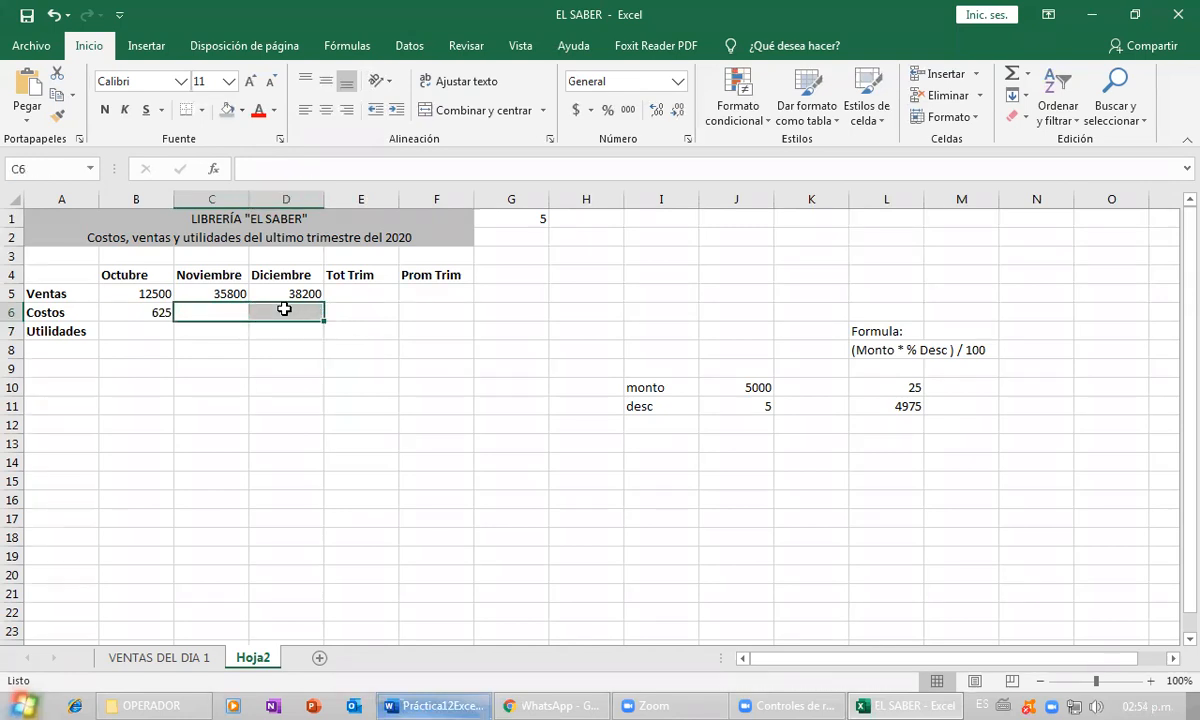
pyautogui.click(152, 306)
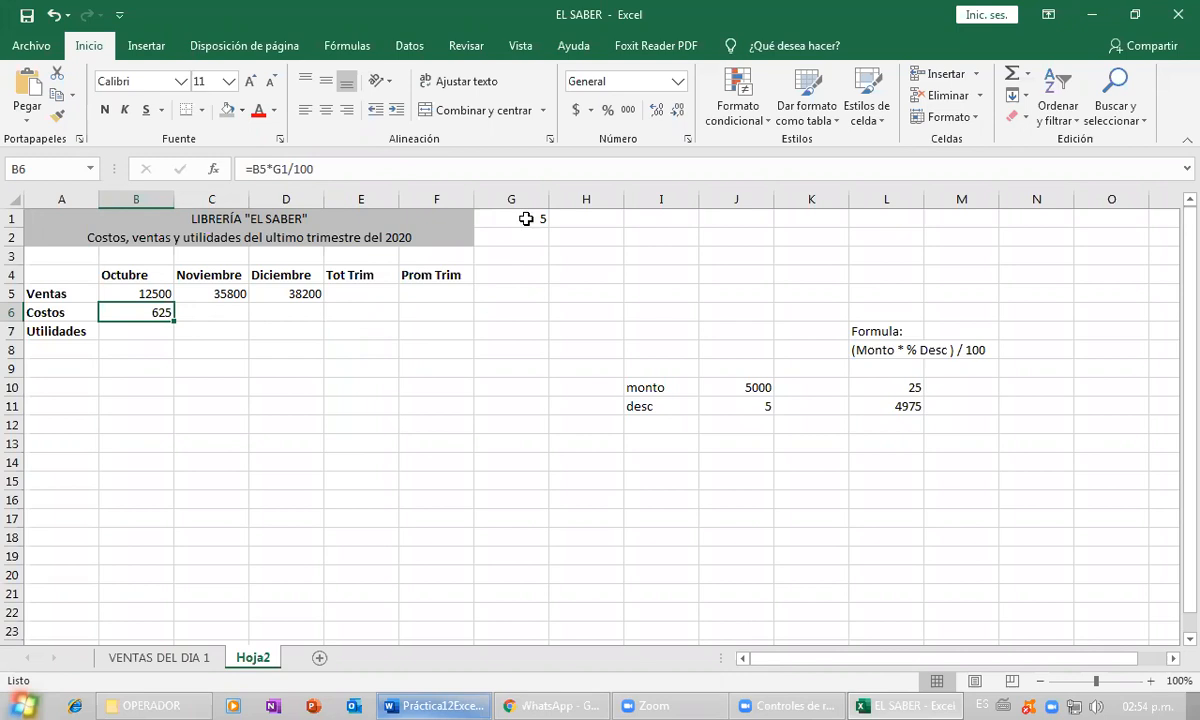
# - Make the G1 reference absolute in the Octubre cost formula in B6, giving =B5*$G$1/100
pyautogui.click(256, 171)
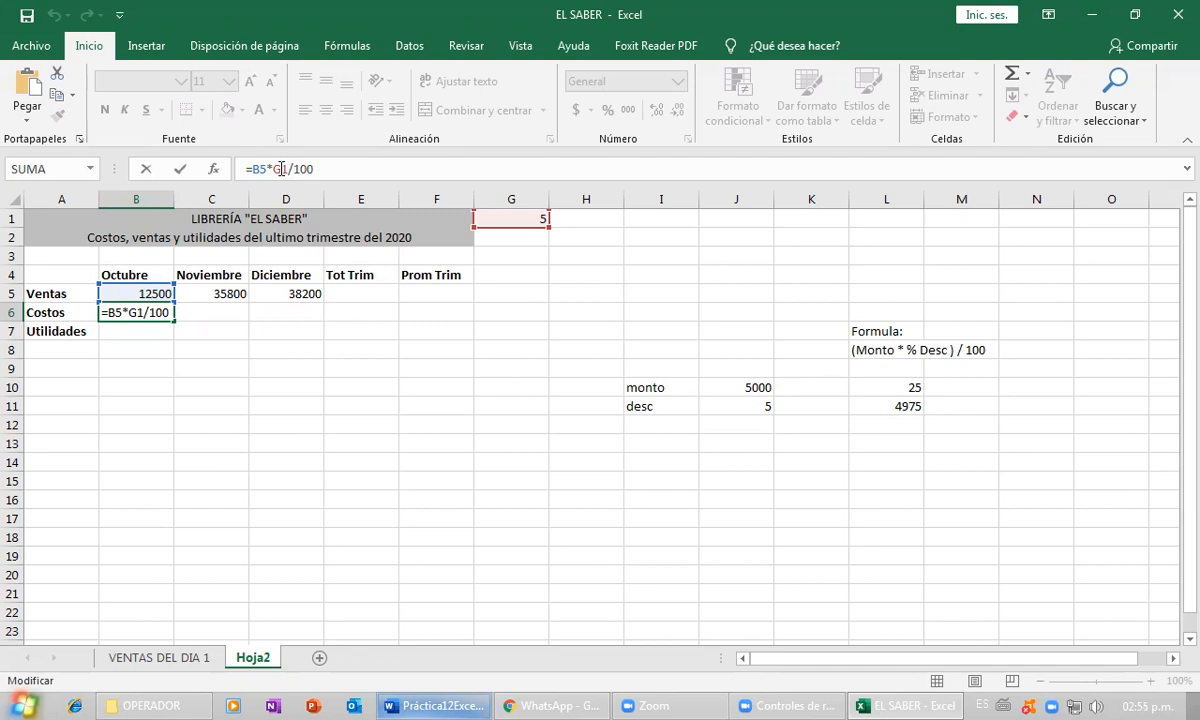
pyautogui.doubleClick(281, 169)
pyautogui.press('F4')
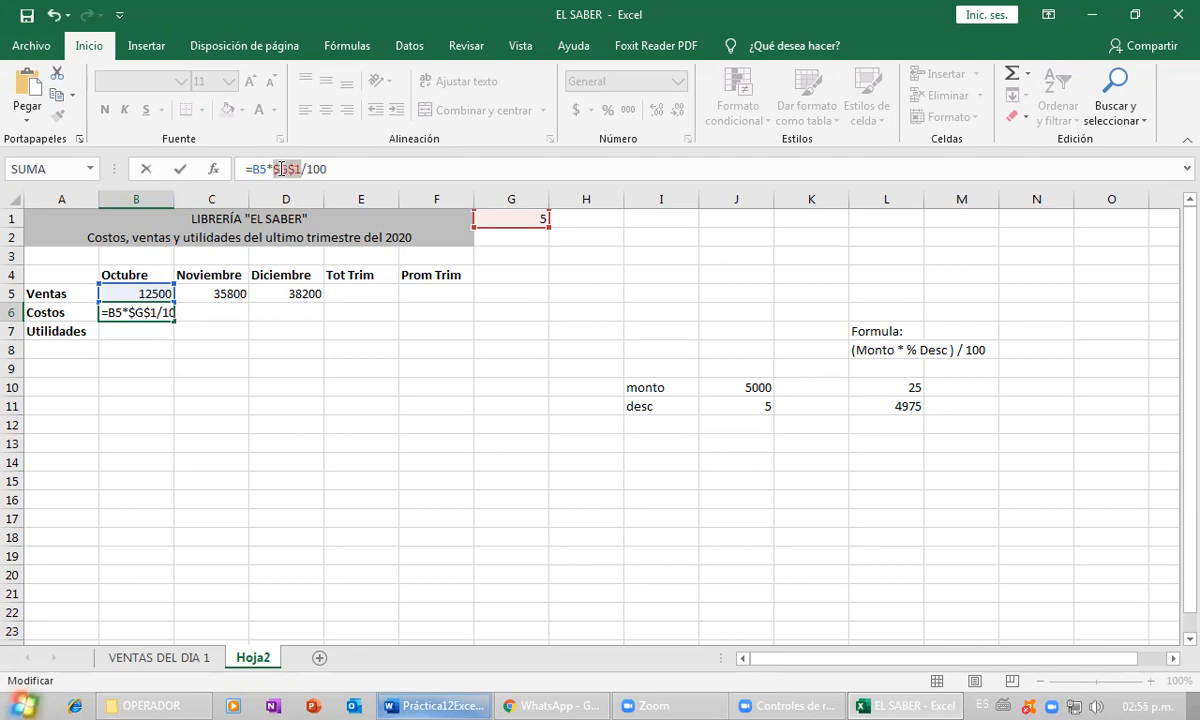
pyautogui.click(359, 167)
pyautogui.press('Return')
pyautogui.press('Up')
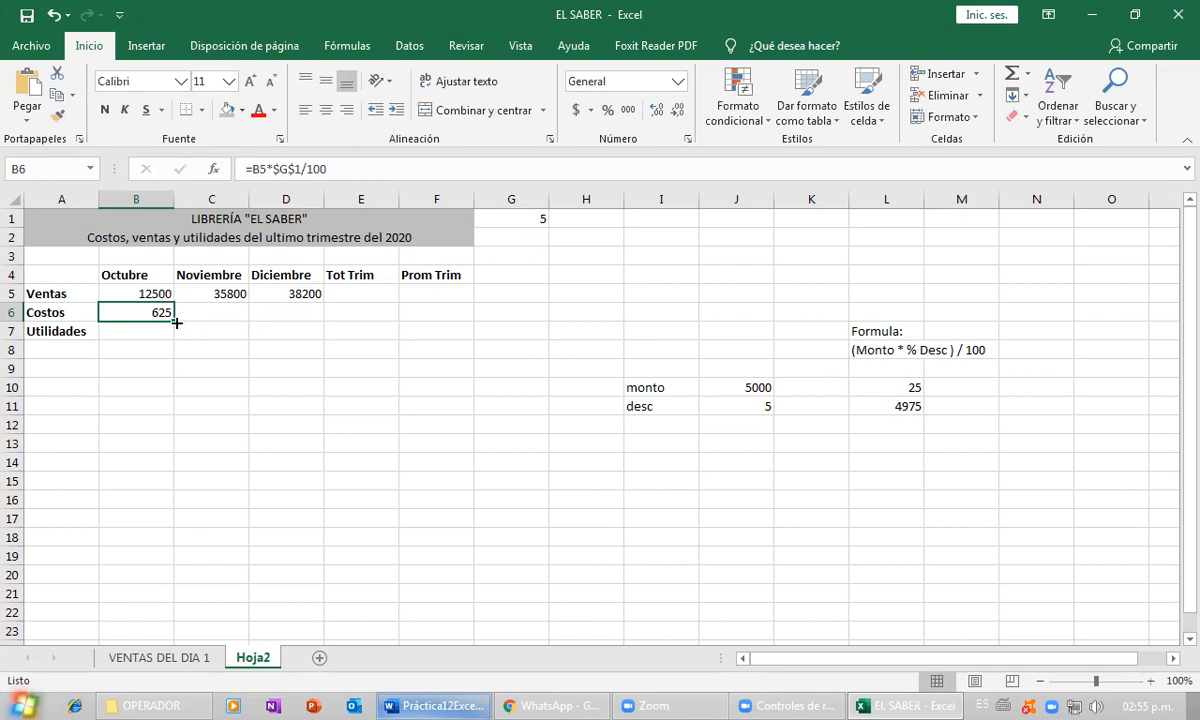
# - Copy the B6 cost formula across to C6:D6 and inspect the references in the copies
pyautogui.moveTo(176, 322); pyautogui.dragTo(310, 314)
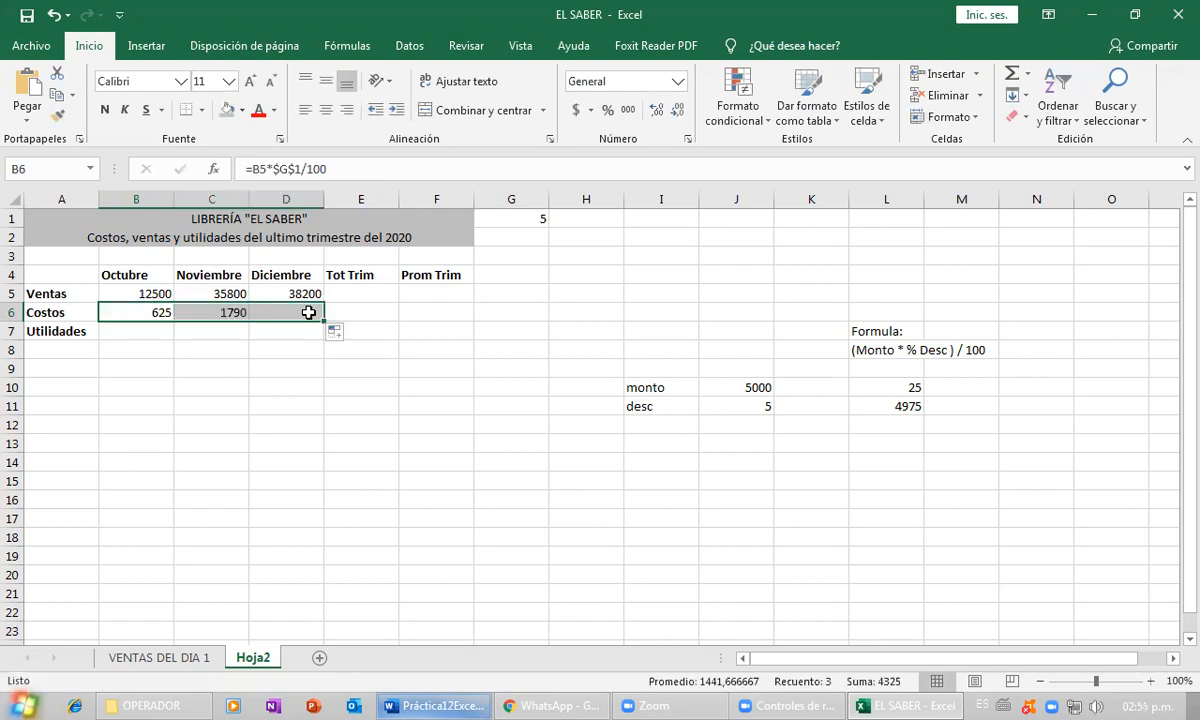
pyautogui.click(242, 338)
pyautogui.click(233, 311)
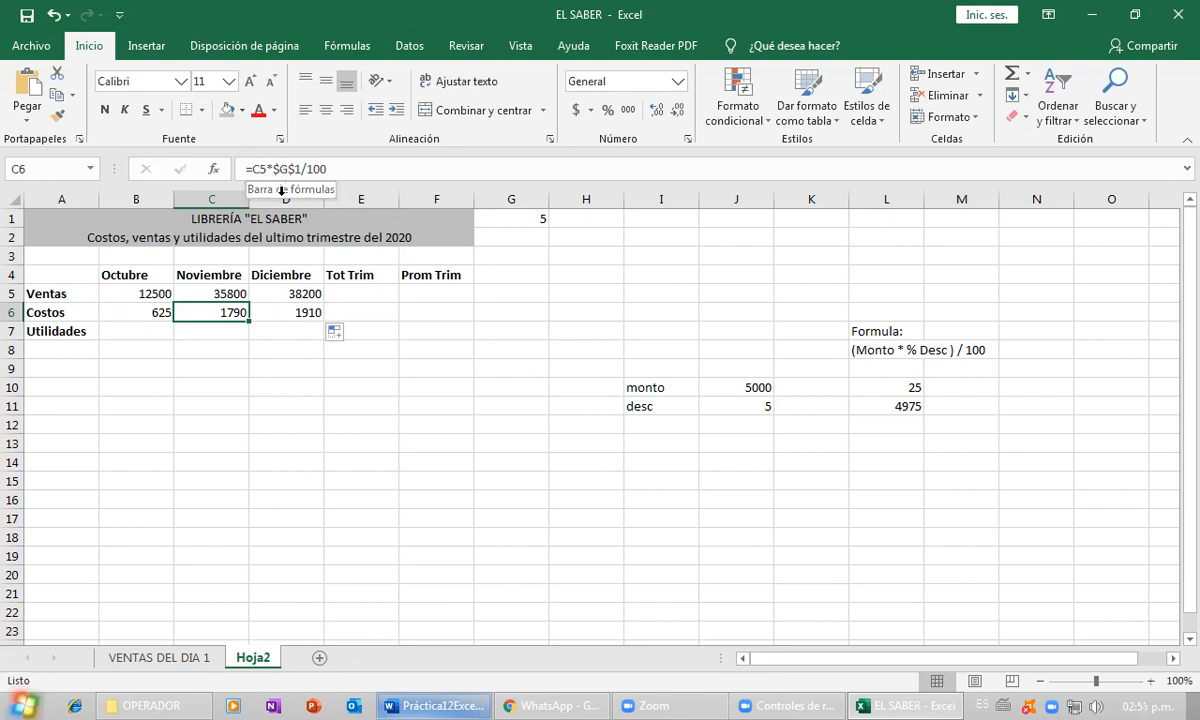
pyautogui.click(302, 306)
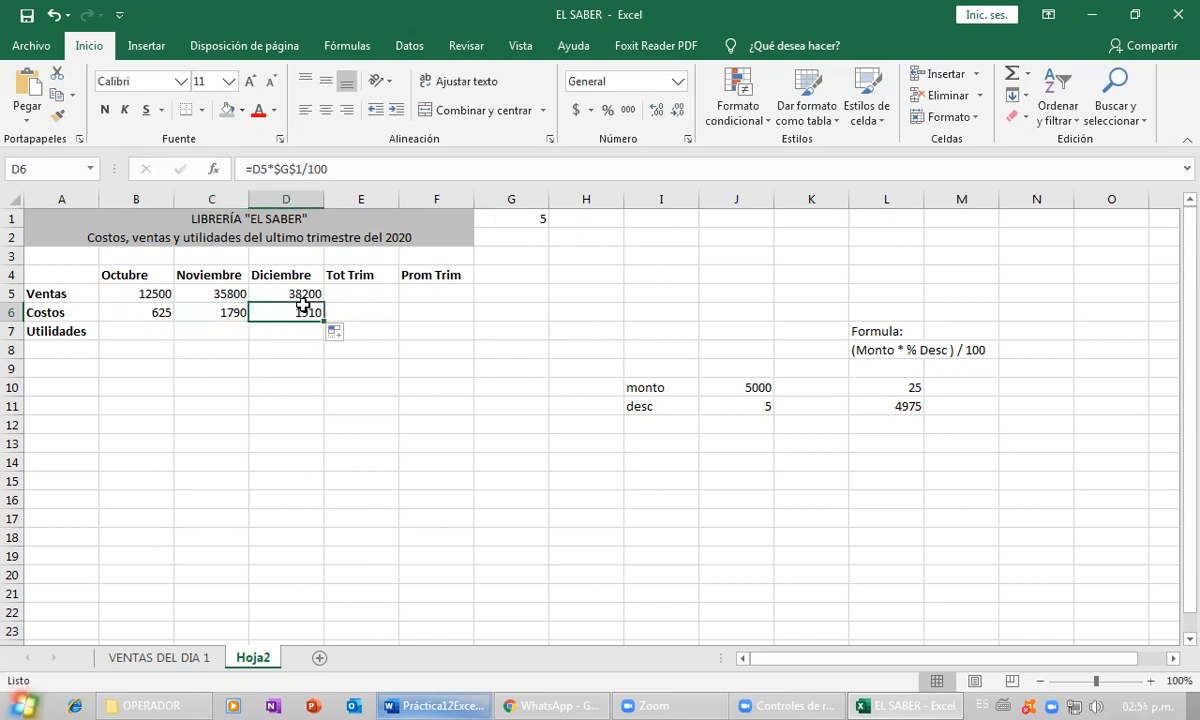
pyautogui.click(228, 308)
pyautogui.click(148, 305)
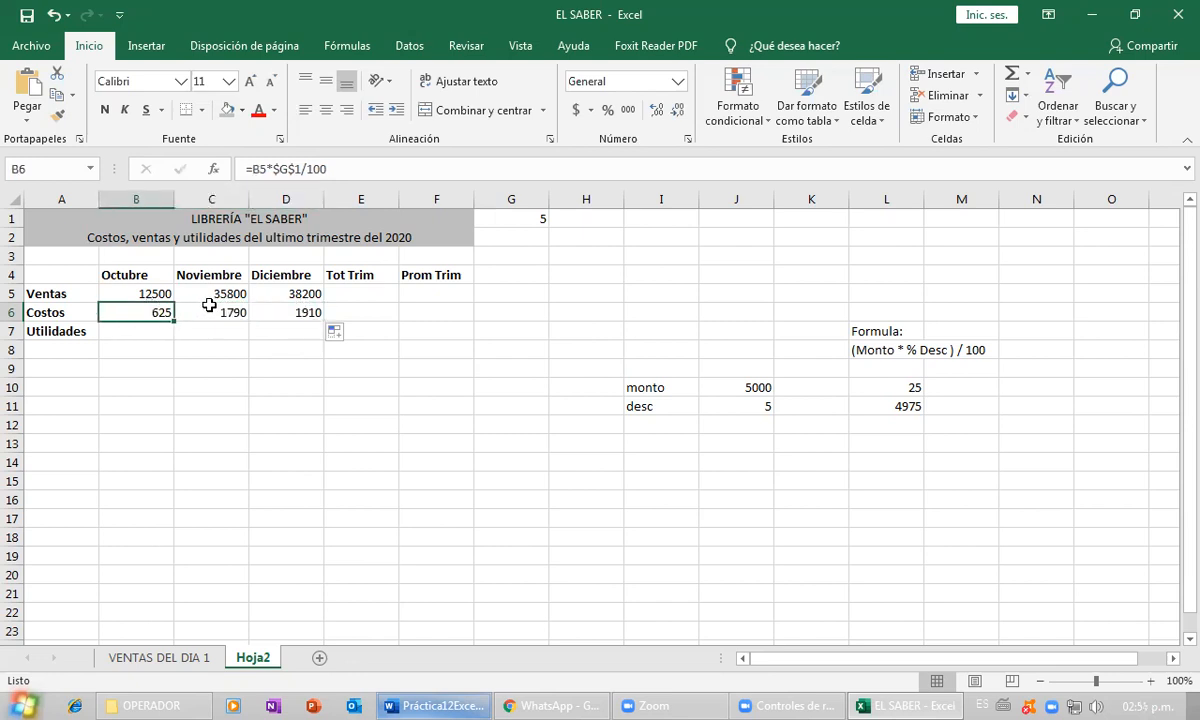
# - Extend the Diciembre cost formula from D6 through J6 and enter a test sale of 9500 in J5
pyautogui.click(285, 306)
pyautogui.moveTo(326, 319); pyautogui.dragTo(725, 305)
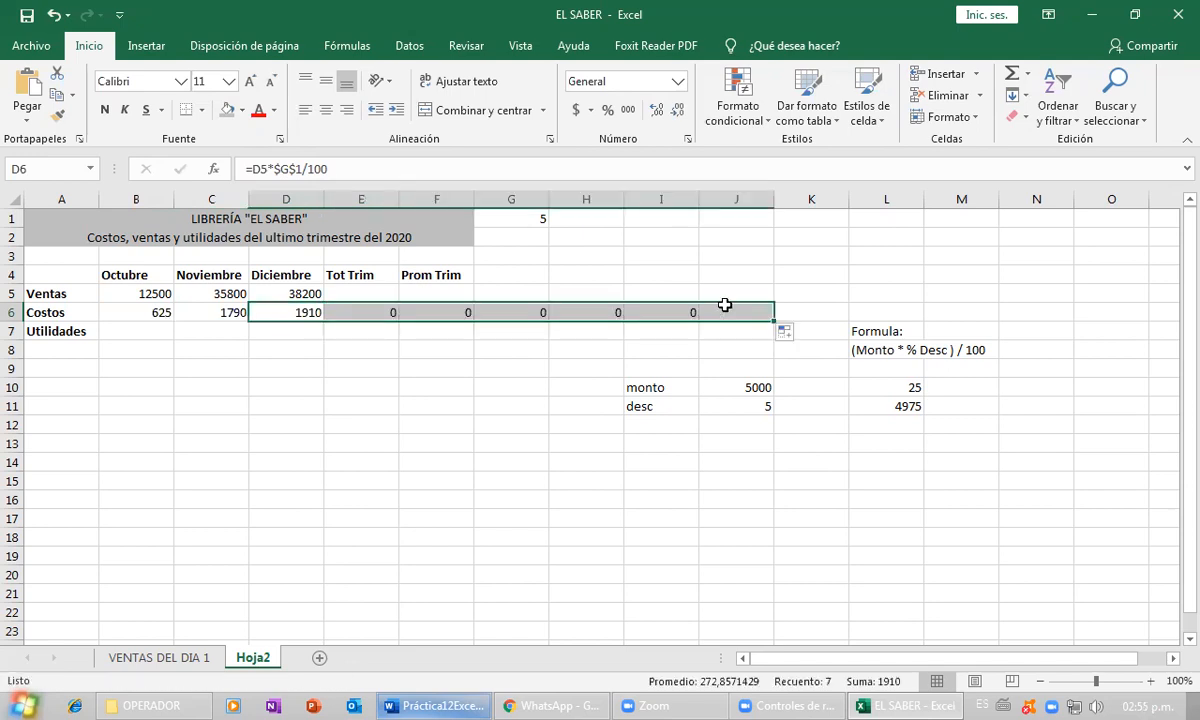
pyautogui.click(722, 310)
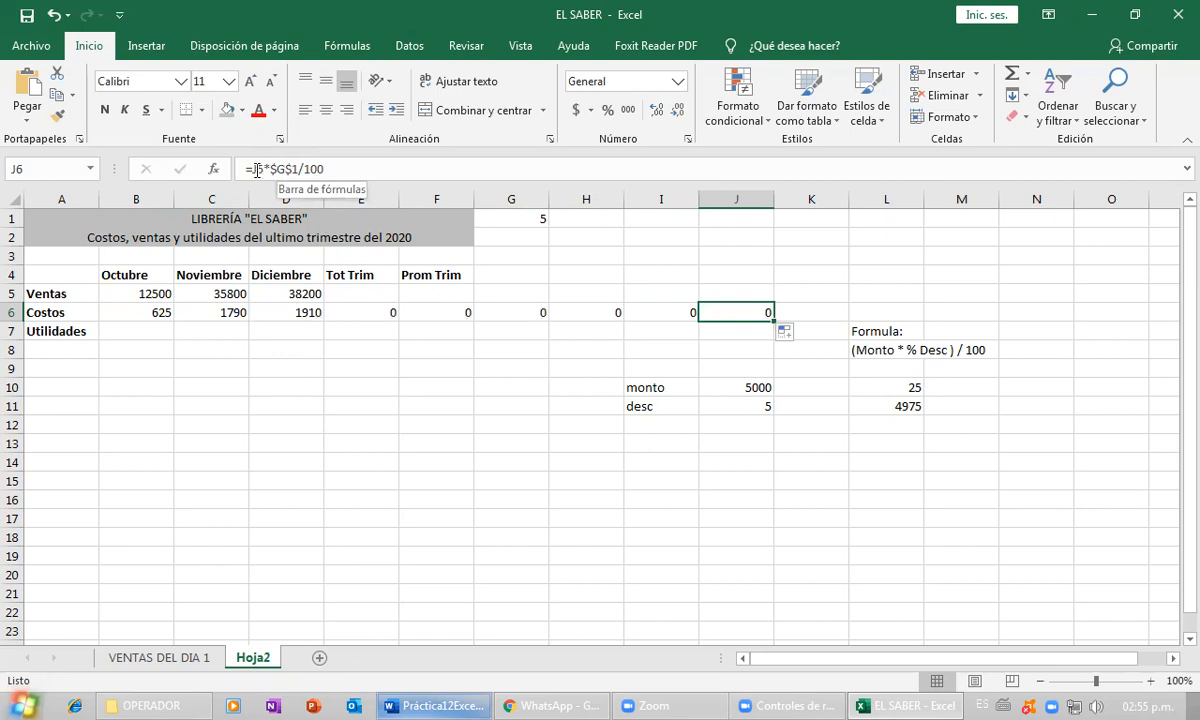
pyautogui.click(736, 293)
pyautogui.write('9500')
pyautogui.press('Return')
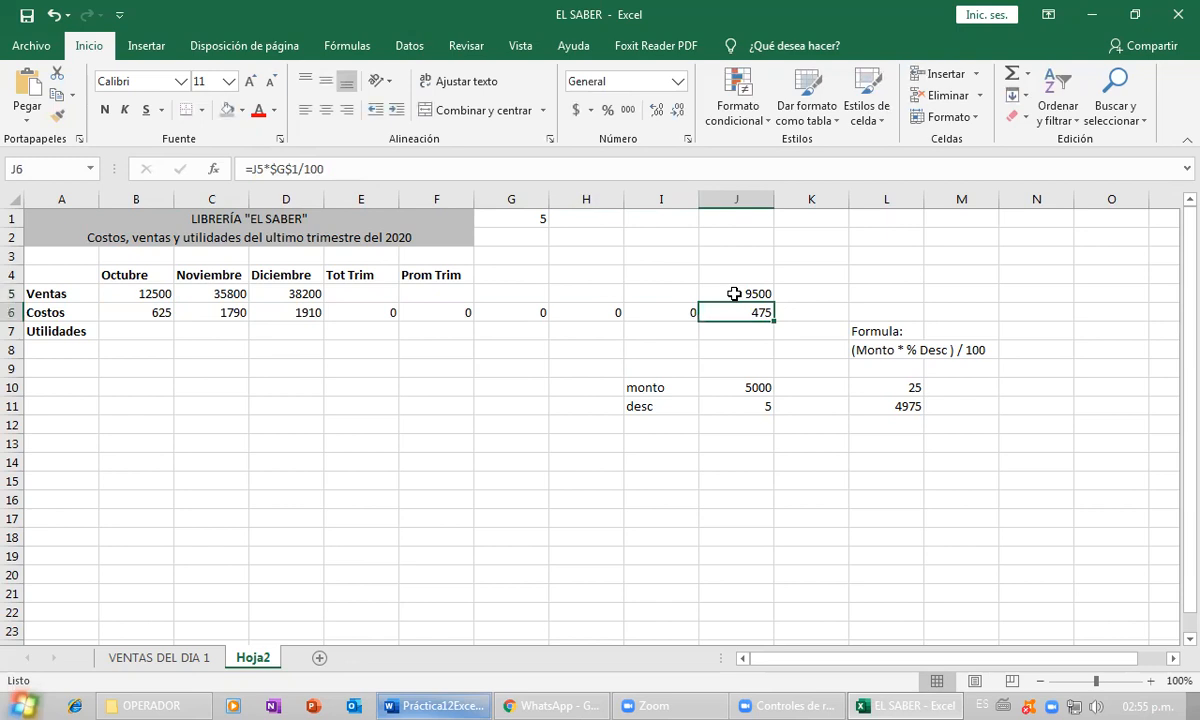
# - Check the percentage cell G1 against the absolute reference used by the test cost formula in J6
pyautogui.press('Left')
pyautogui.press('Up')
pyautogui.press('Up')
pyautogui.press('Up')
pyautogui.press('Up')
pyautogui.press('Up')
pyautogui.press('Left')
pyautogui.press('Left')
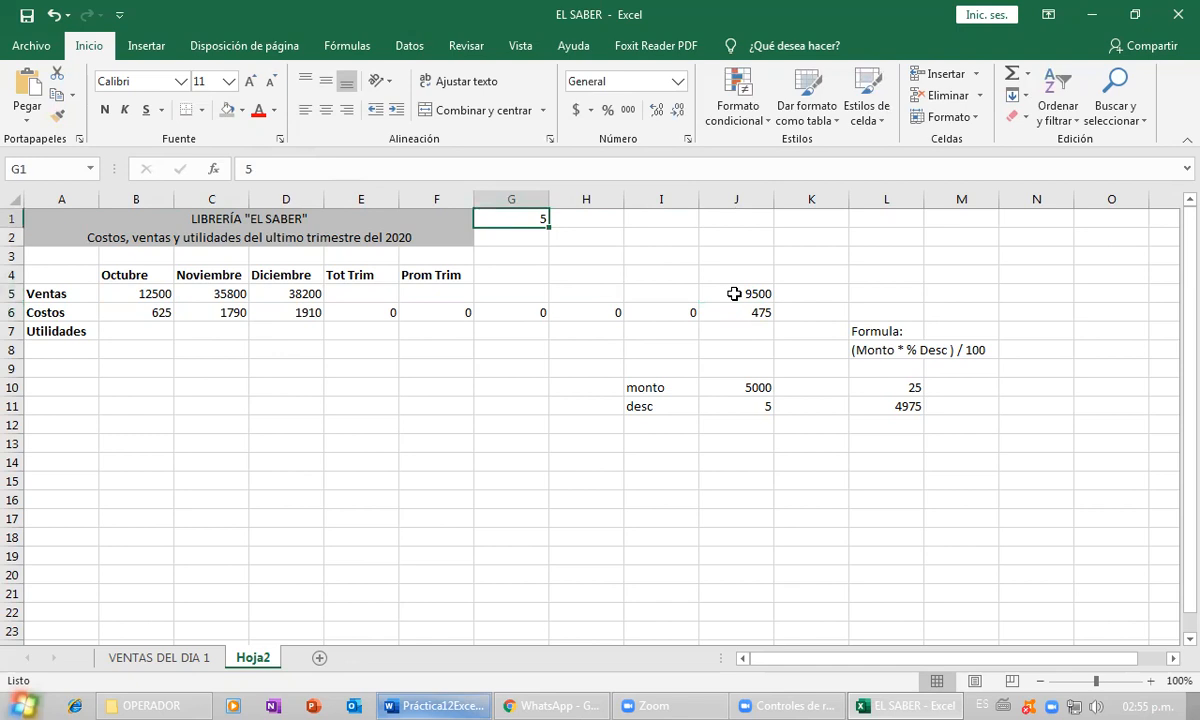
pyautogui.press('Down')
pyautogui.press('Down')
pyautogui.press('Down')
pyautogui.press('Down')
pyautogui.press('Down')
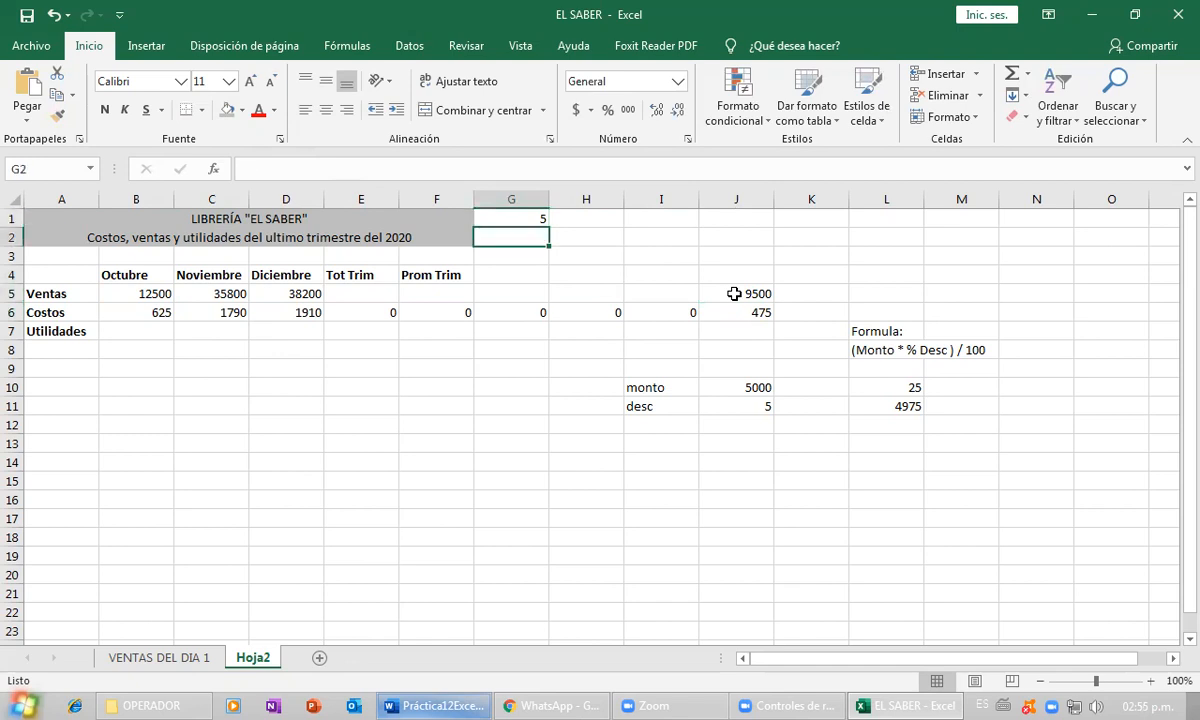
pyautogui.press('Right')
pyautogui.press('Right')
pyautogui.press('Right')
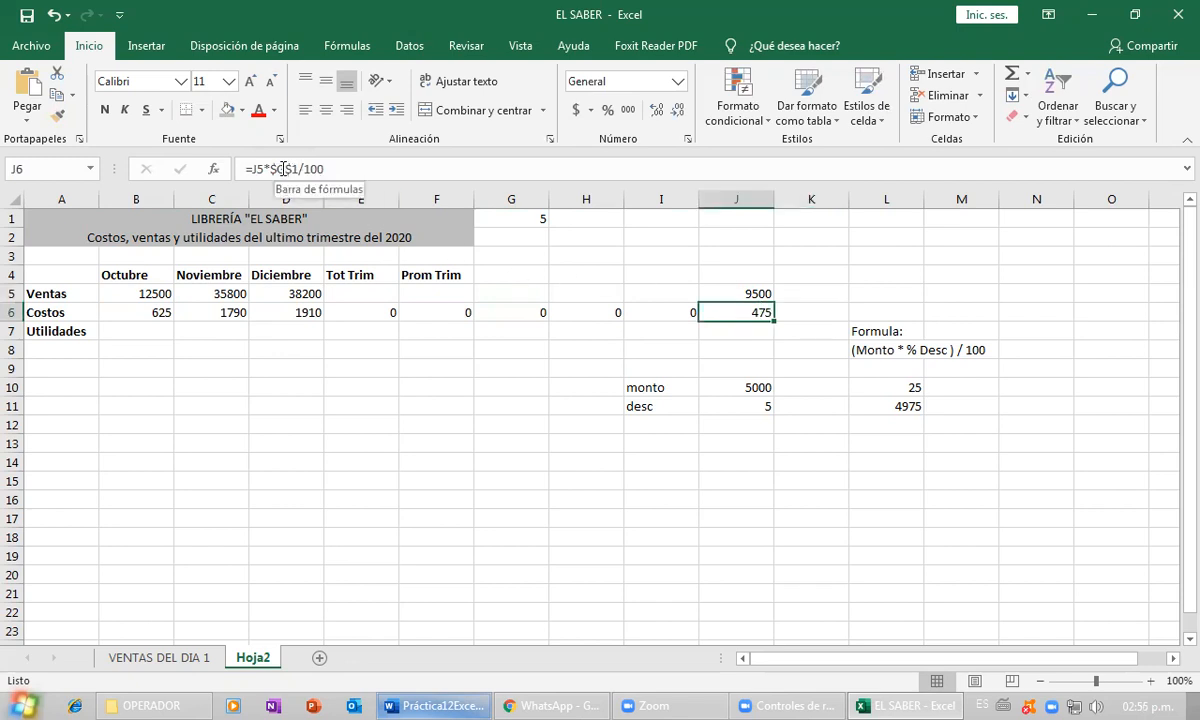
# - Clear the test sale and cost in J5:J6 and the extra cost formulas in E6:I6
pyautogui.moveTo(724, 295); pyautogui.dragTo(738, 314)
pyautogui.press('Delete')
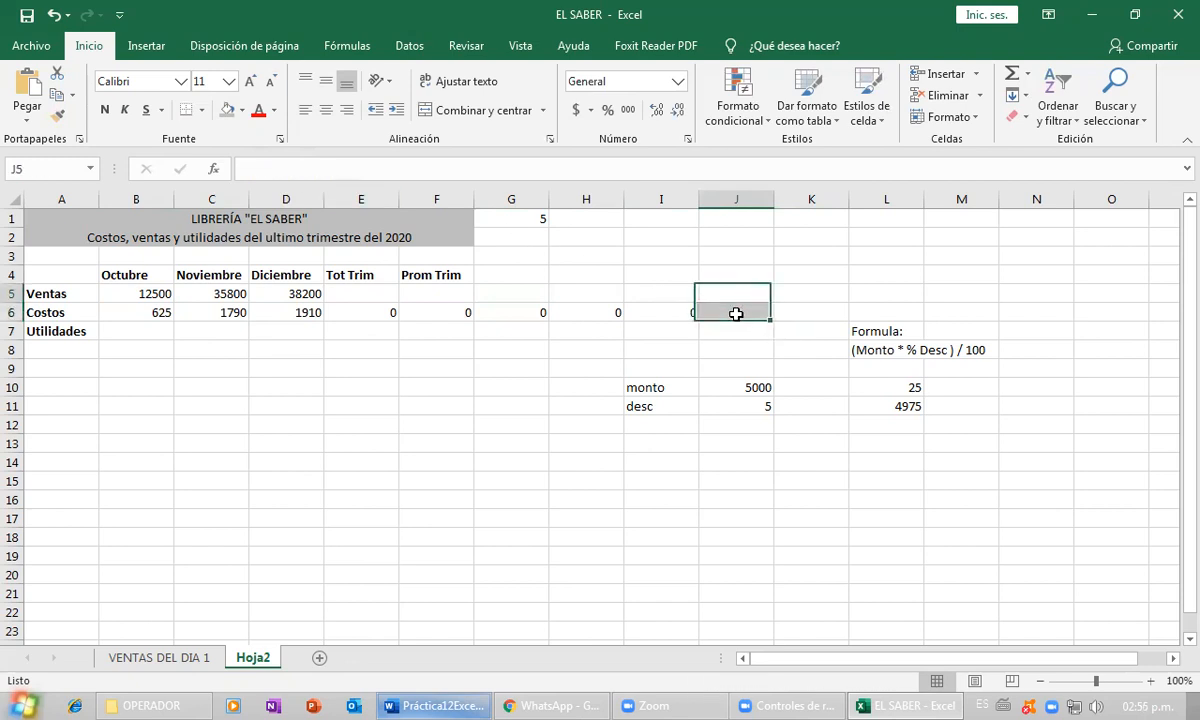
pyautogui.press('Left')
pyautogui.press('Down')
pyautogui.hotkey('shift', 'Left')
pyautogui.hotkey('shift', 'Left')
pyautogui.hotkey('shift', 'Left')
pyautogui.hotkey('shift', 'Left')
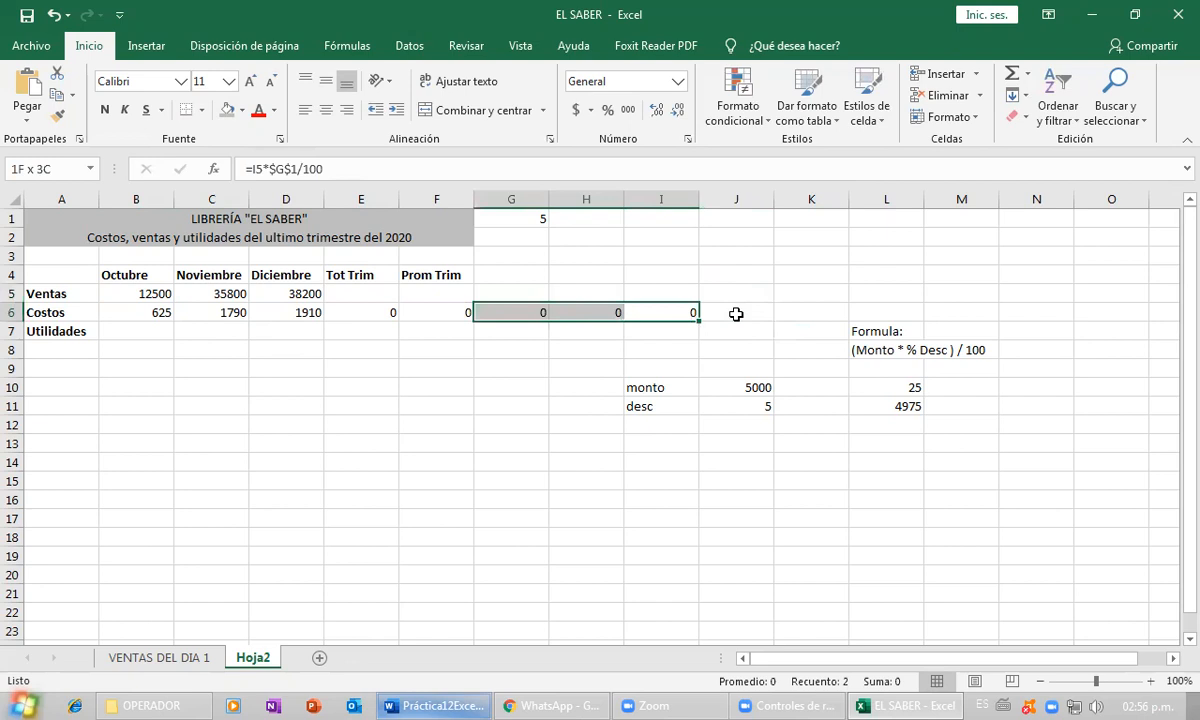
pyautogui.press('Delete')
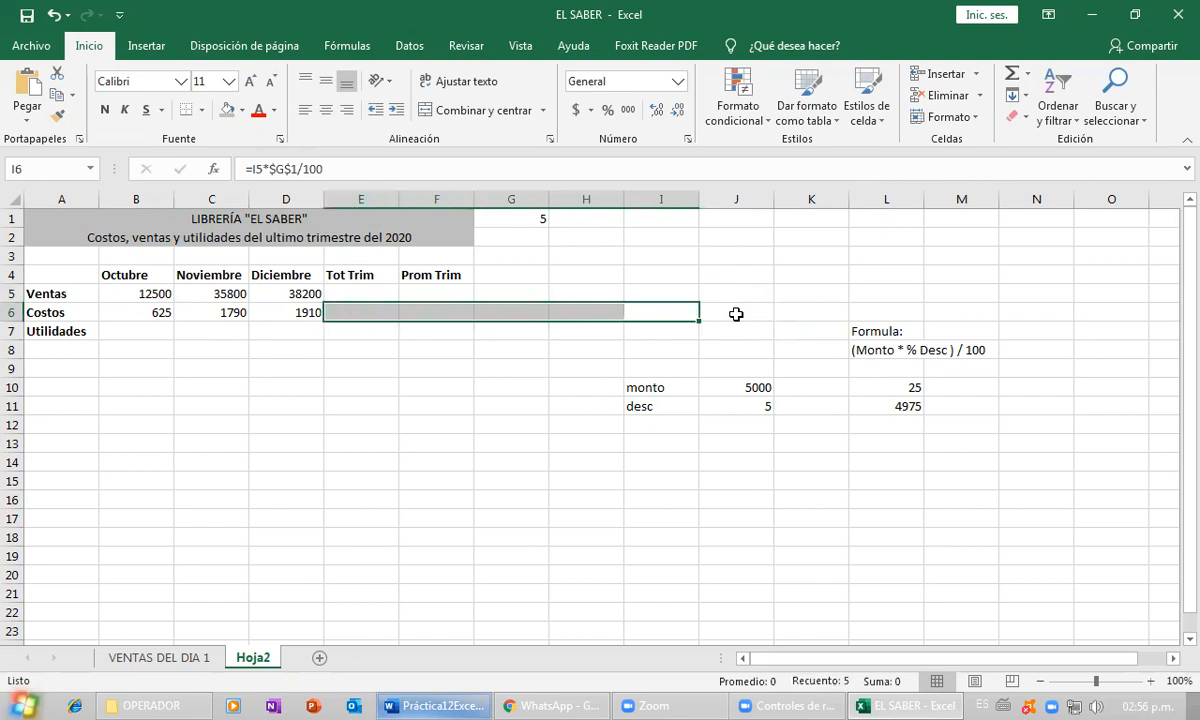
# - Switch to the Práctica12ExcelBásico document in Word and review the exercise instructions after the Costos row
pyautogui.click(157, 311)
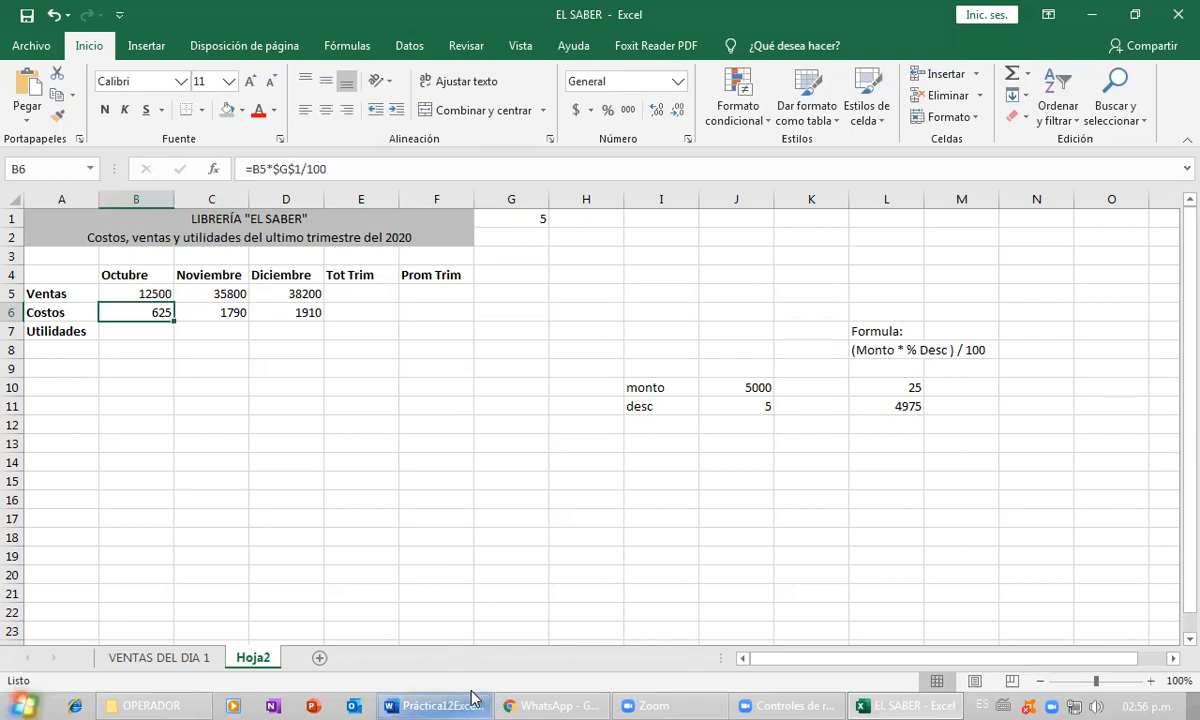
pyautogui.hotkey('alt', 'Tab')
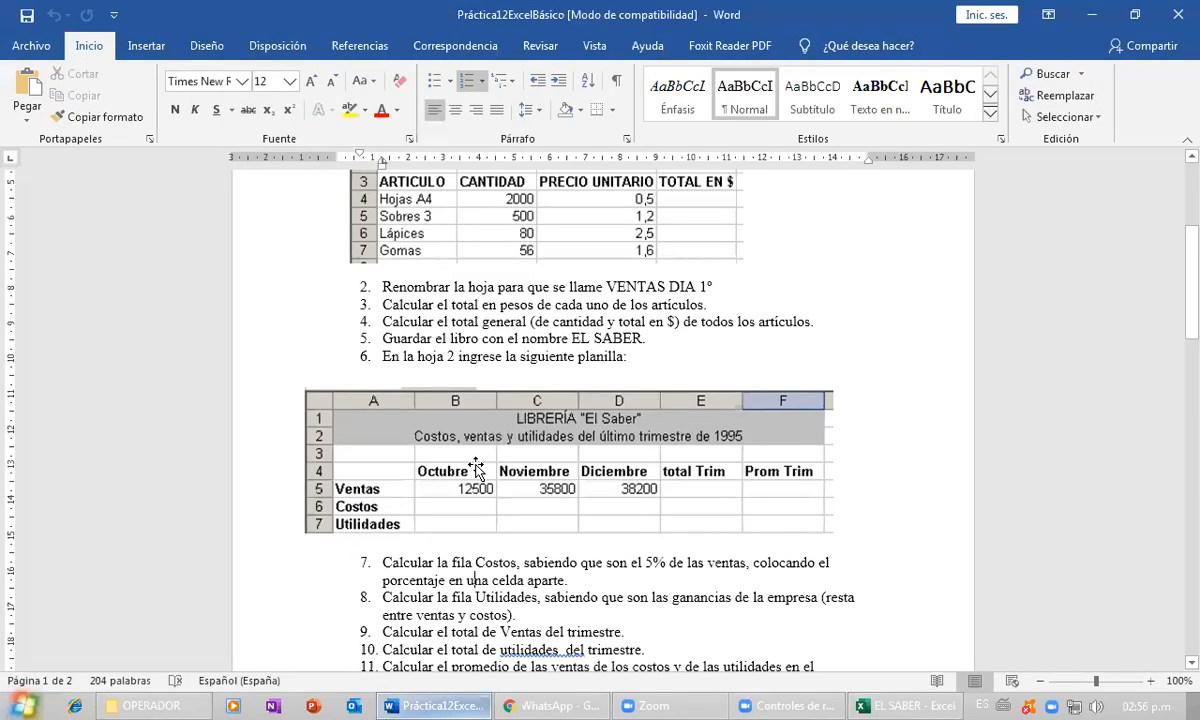
pyautogui.scroll(5, 476, 468)
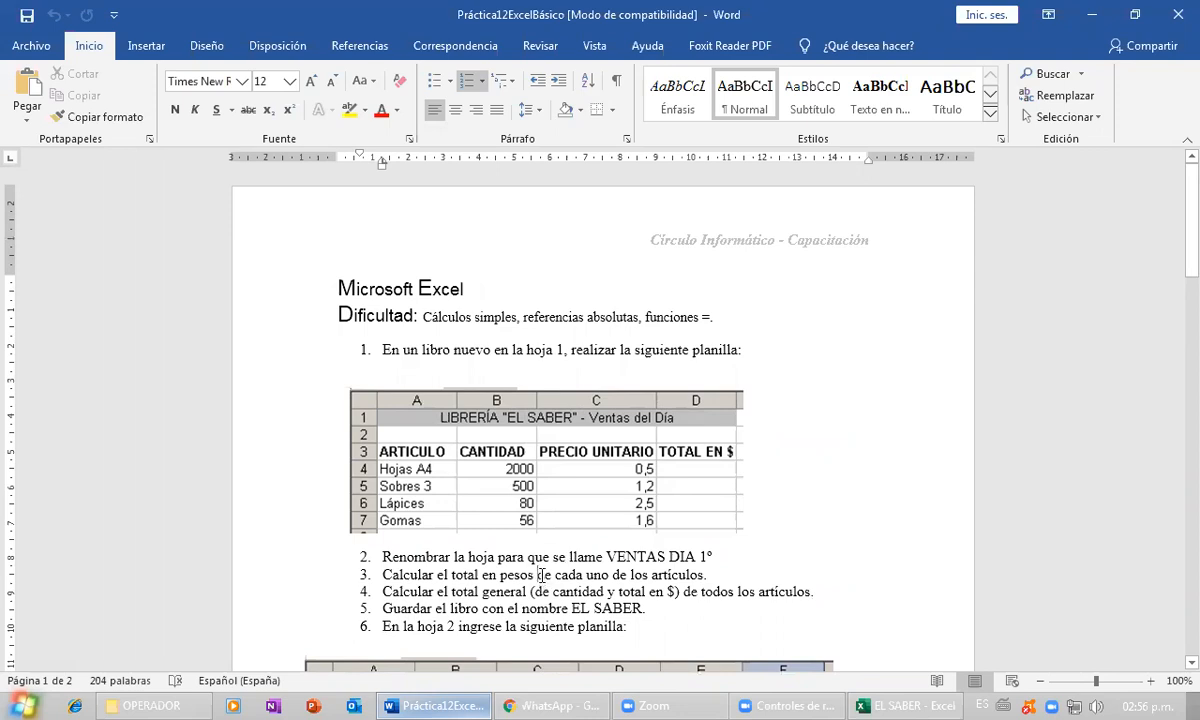
pyautogui.scroll(-5, 540, 576)
pyautogui.scroll(-2, 541, 576)
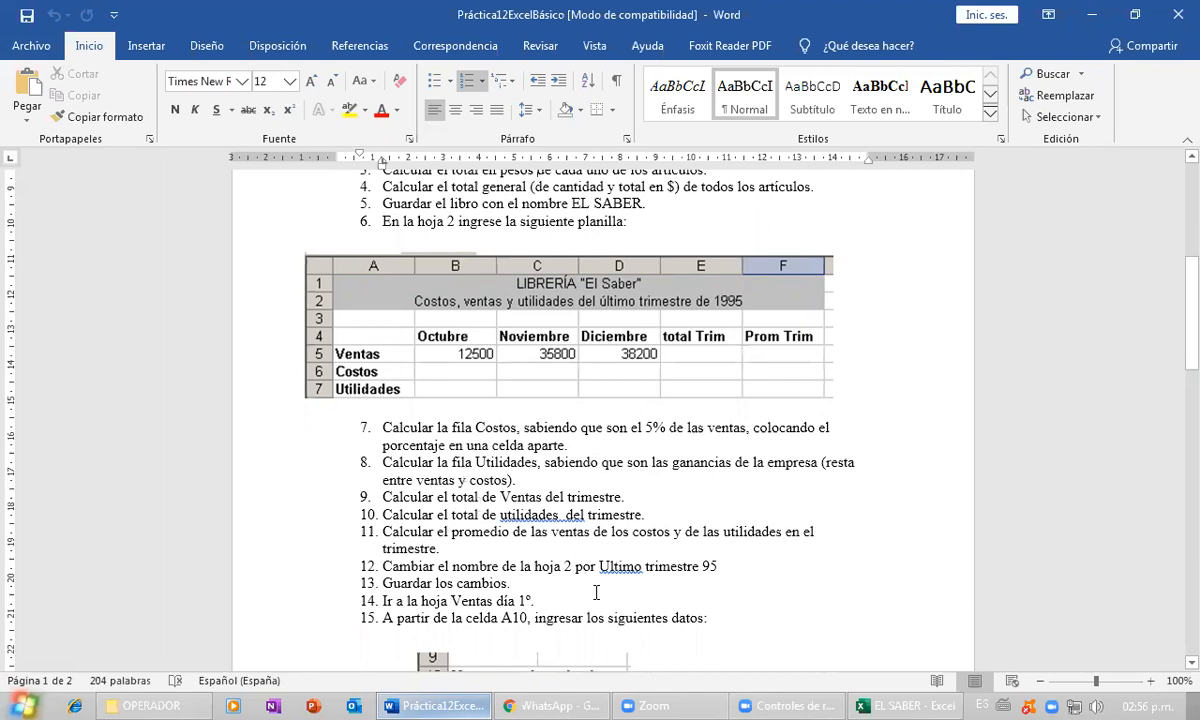
# - Switch back to the EL SABER workbook in Excel and calculate the Octubre Utilidades in B7 with =B5-B6
pyautogui.click(895, 706)
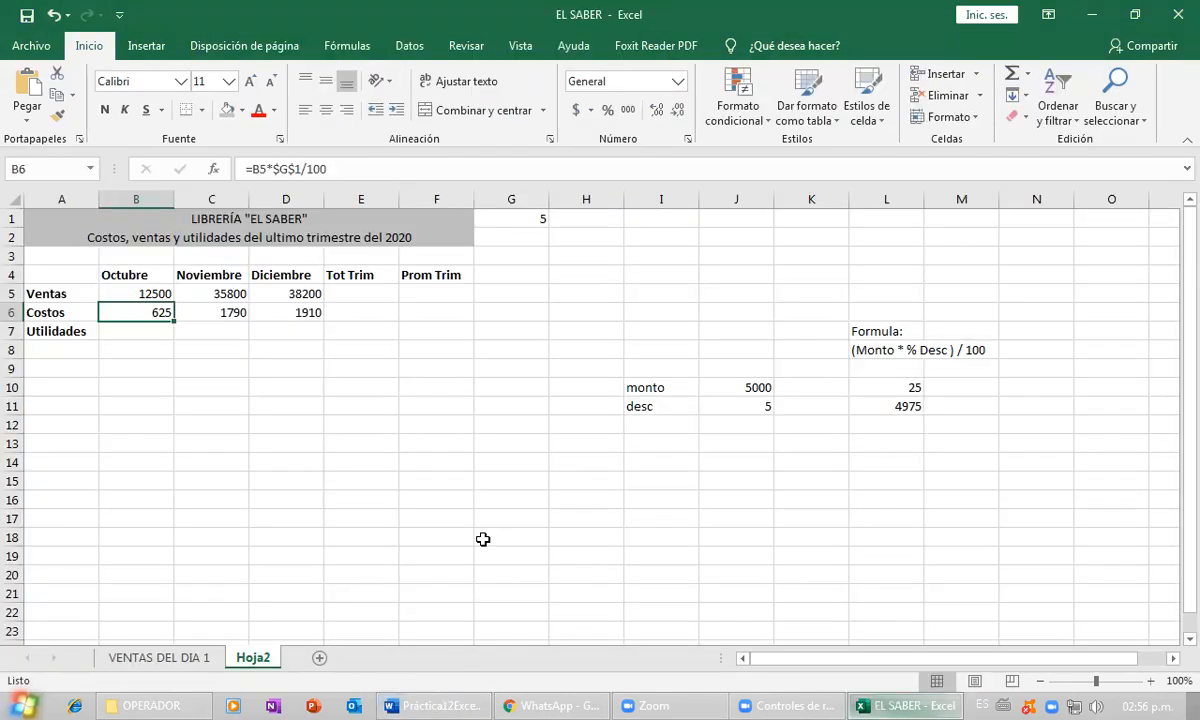
pyautogui.click(138, 333)
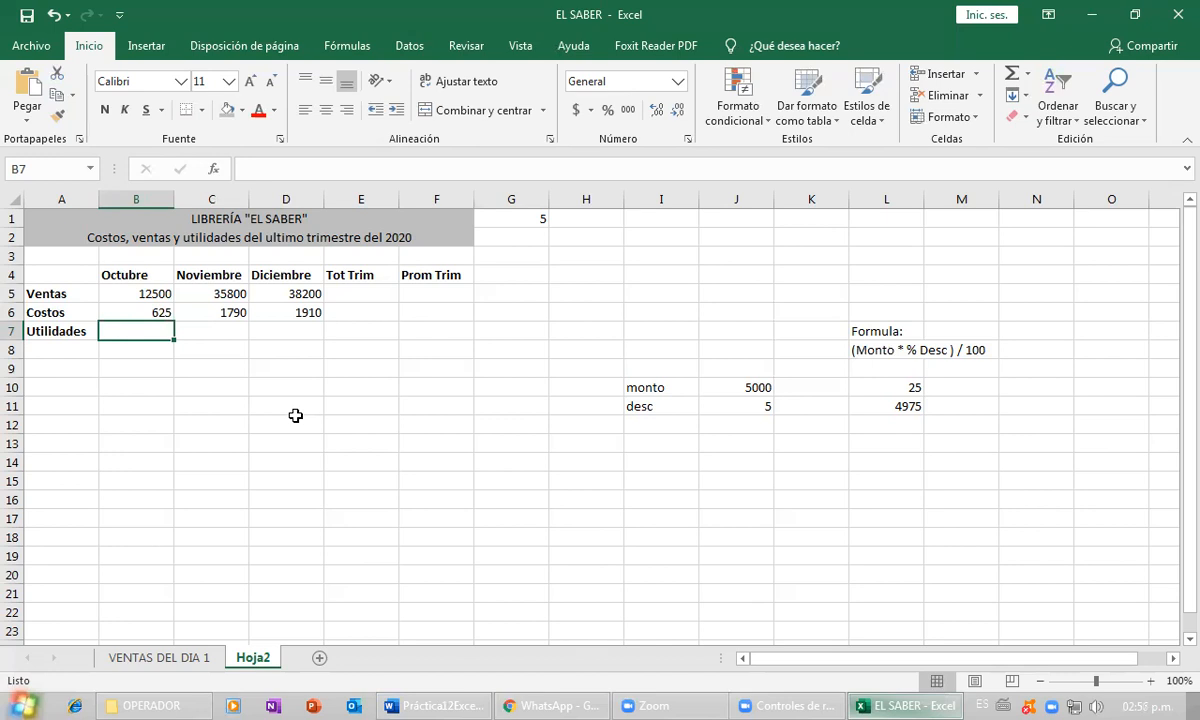
pyautogui.write('=')
pyautogui.press('Up')
pyautogui.press('Up')
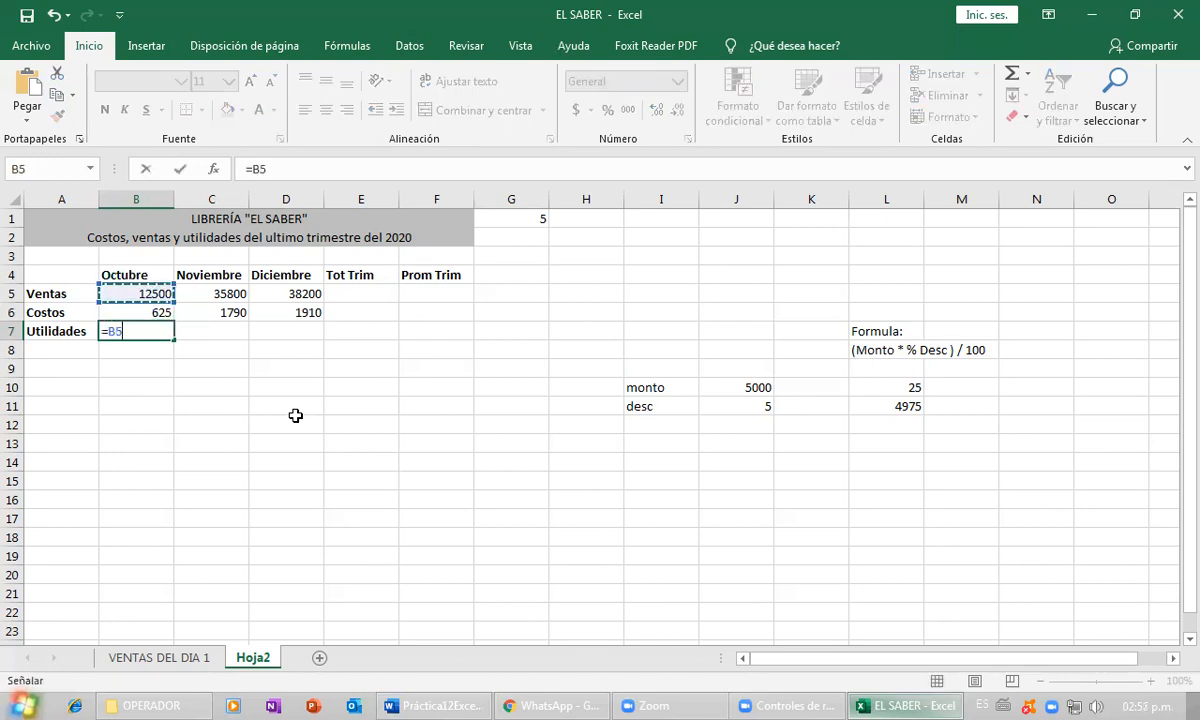
pyautogui.write('-')
pyautogui.press('Up')
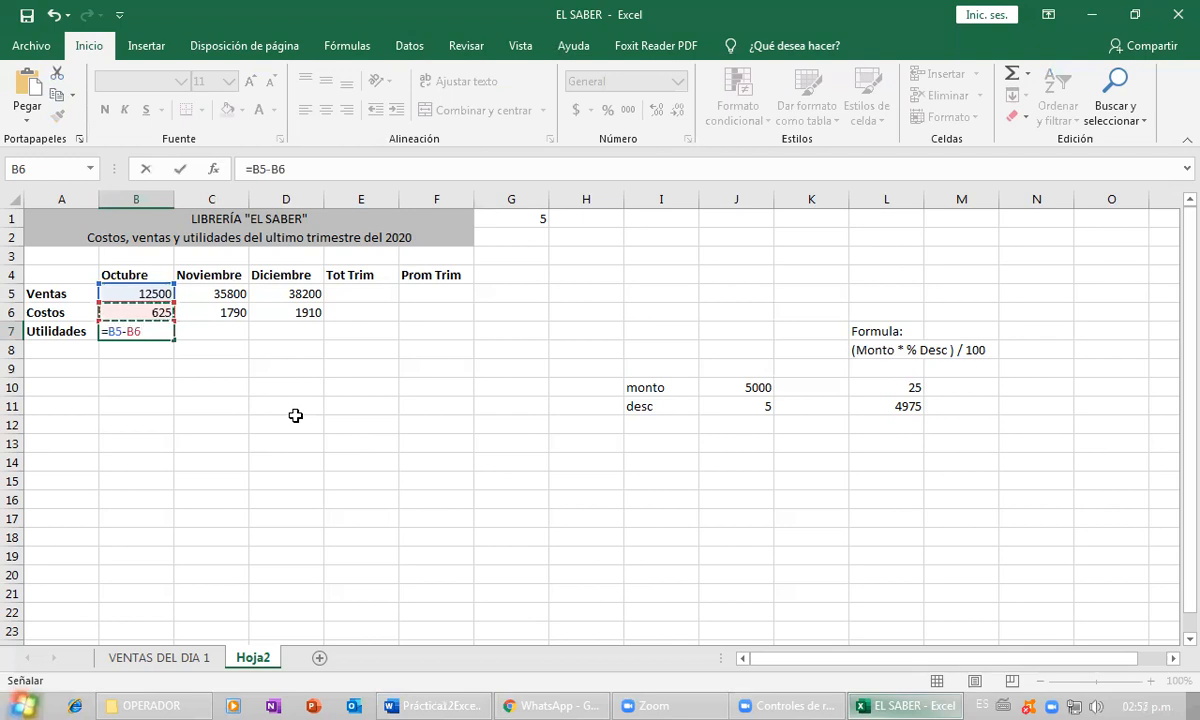
pyautogui.press('Return')
pyautogui.press('Up')
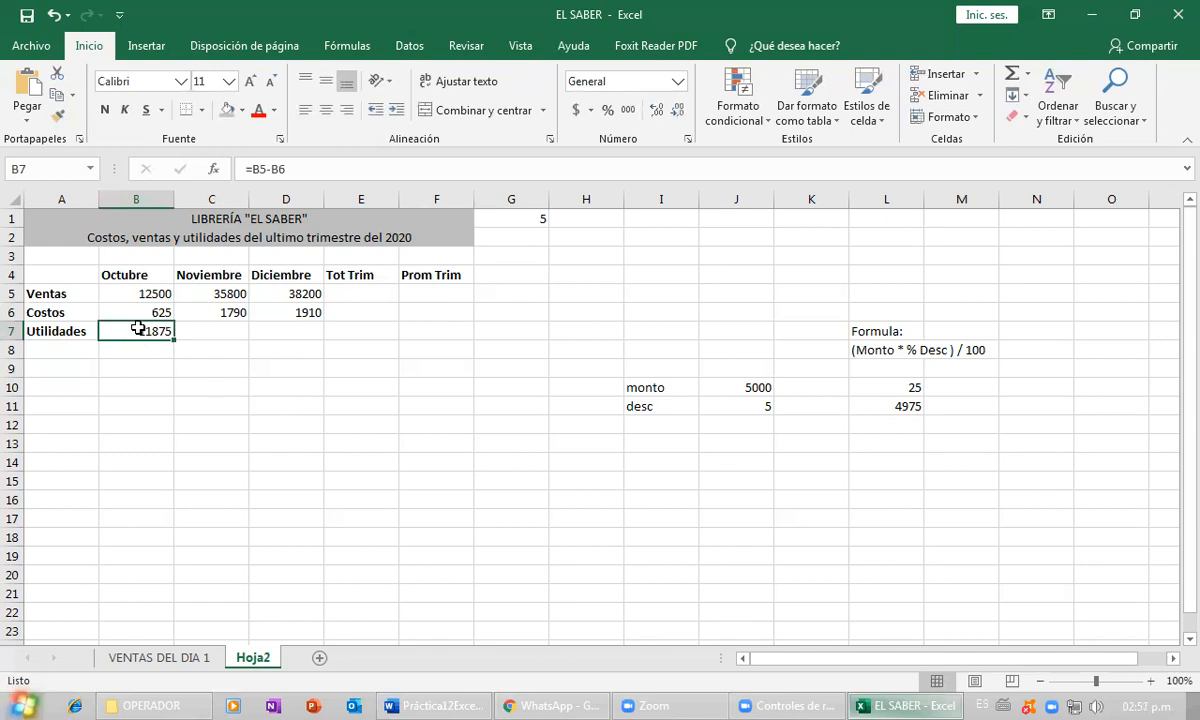
# - Copy the B7 Utilidades formula across to Noviembre and Diciembre in C7:D7
pyautogui.click(152, 136)
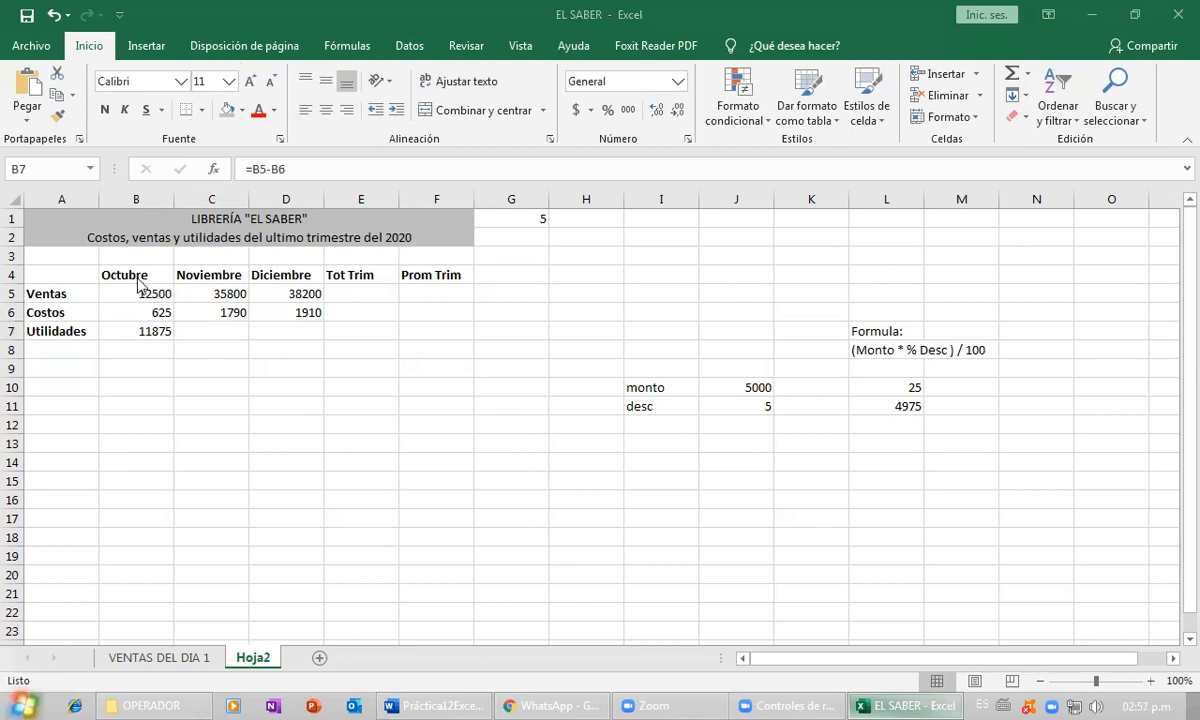
pyautogui.click(157, 337)
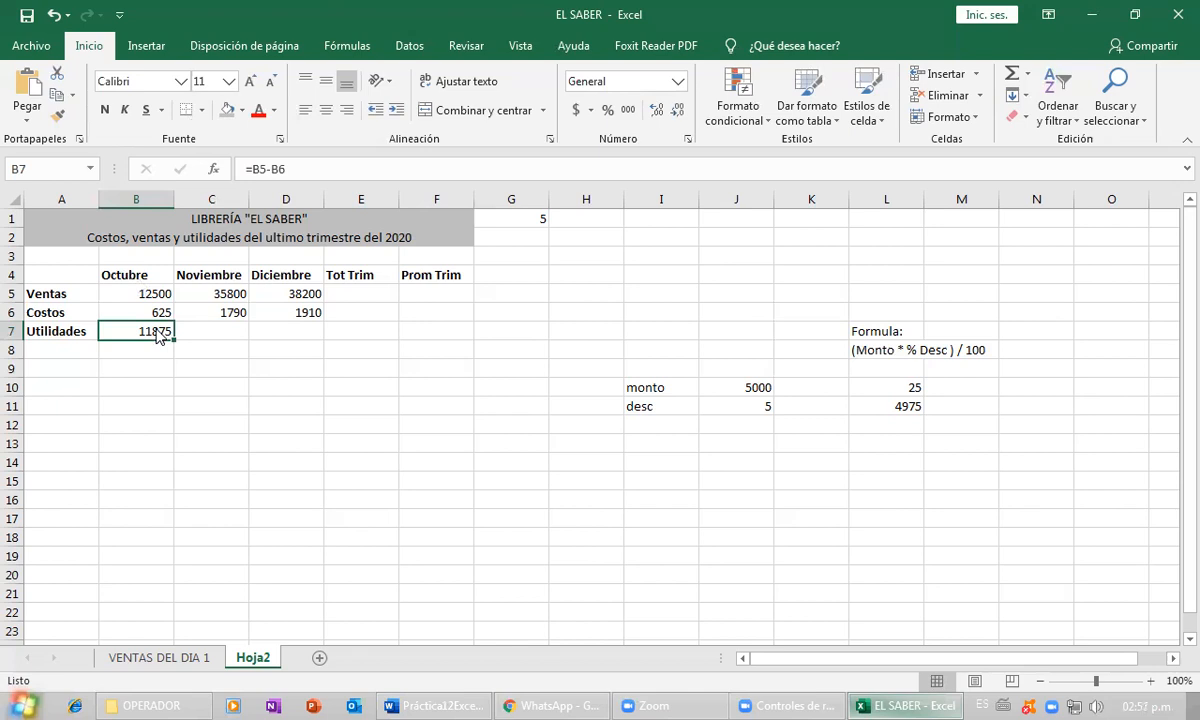
pyautogui.moveTo(176, 340); pyautogui.dragTo(302, 340)
pyautogui.click(220, 350)
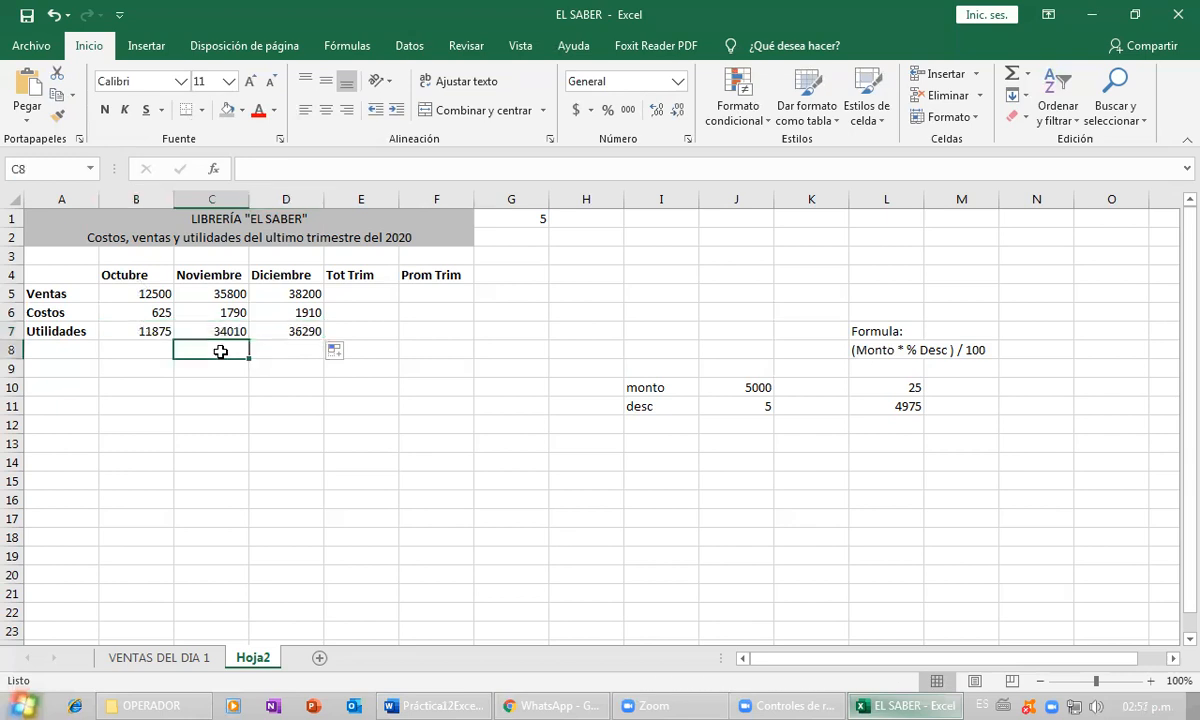
# - Inspect the Utilidades formulas in B7, C7 and D7 to compare their relative references
pyautogui.click(222, 333)
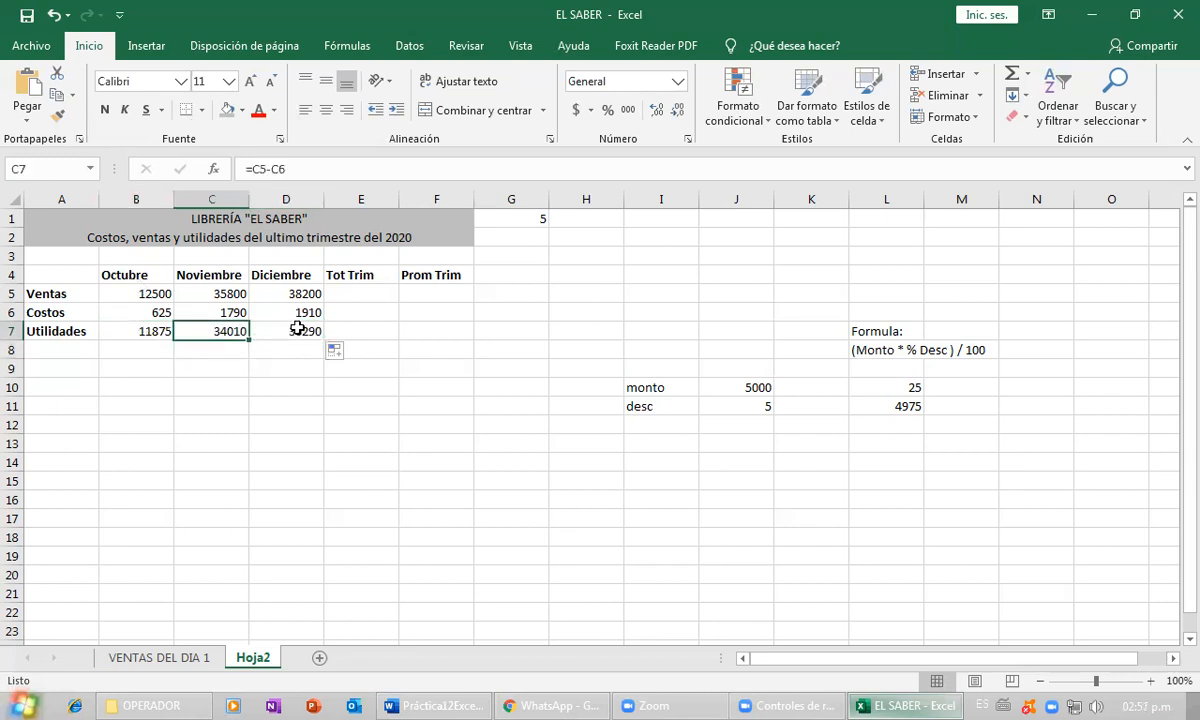
pyautogui.click(298, 330)
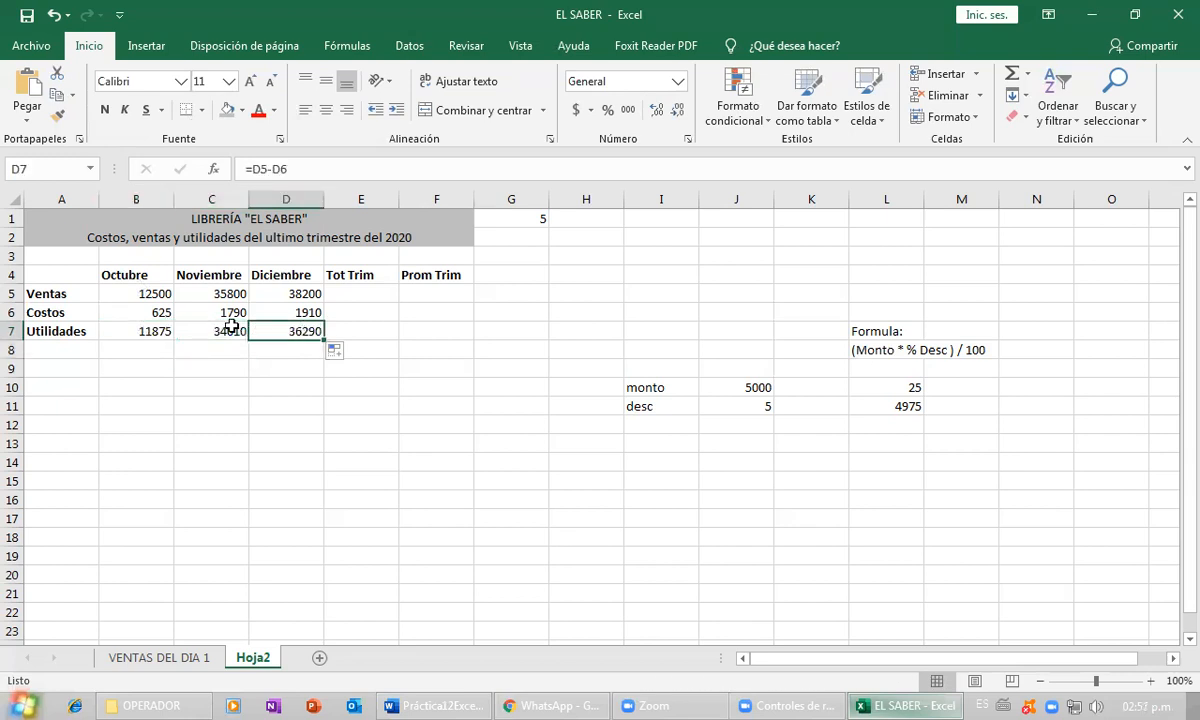
pyautogui.click(145, 331)
pyautogui.click(209, 331)
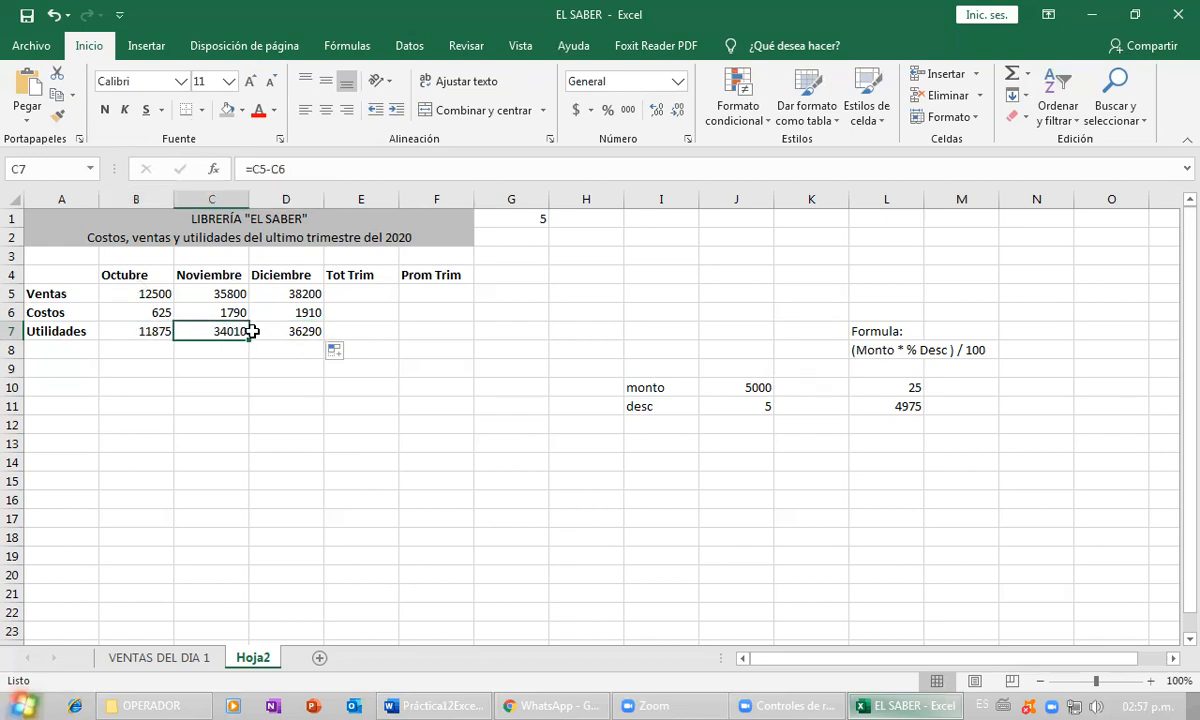
pyautogui.click(283, 331)
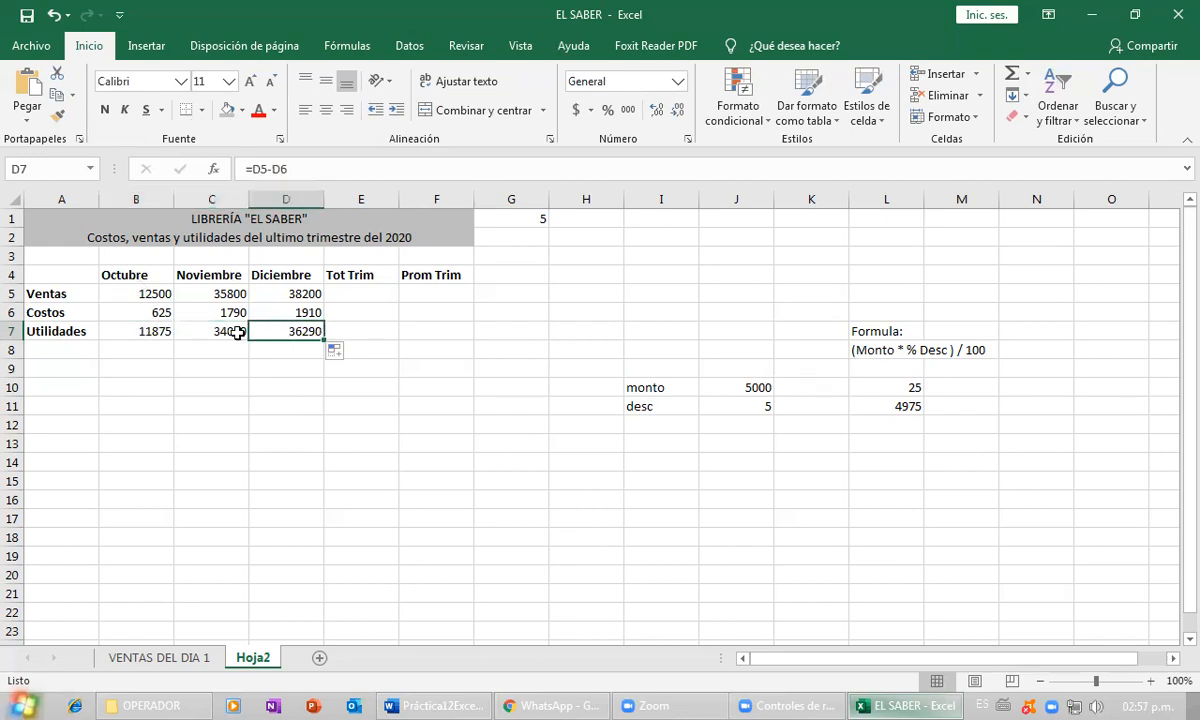
pyautogui.click(152, 331)
pyautogui.click(228, 332)
pyautogui.click(287, 333)
# - Switch to the exercise document in Word and select instruction 9 about the quarter's Ventas total to read it
pyautogui.click(449, 697)
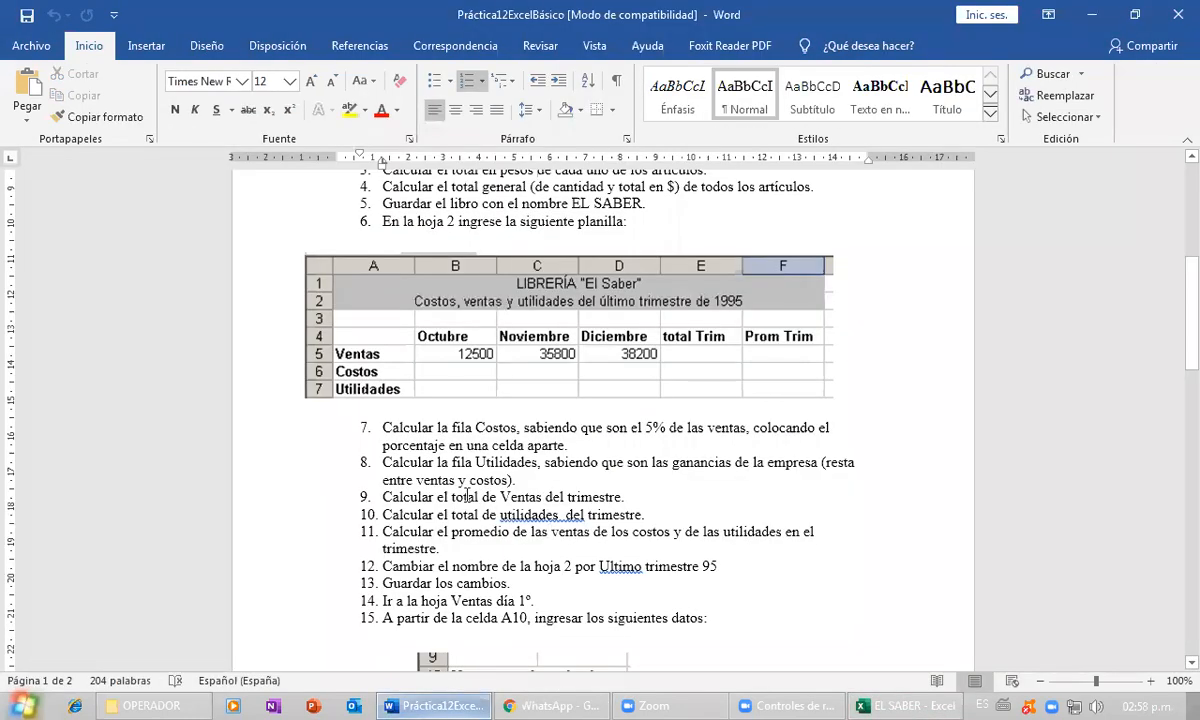
pyautogui.tripleClick(555, 497)
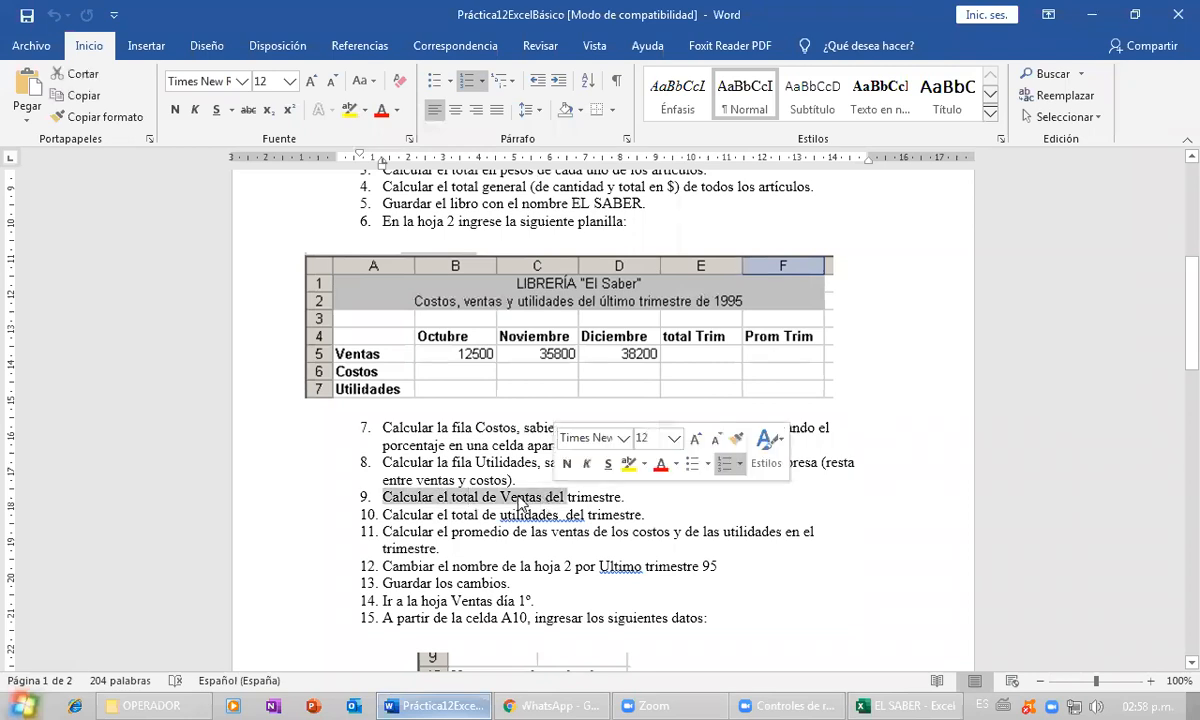
pyautogui.click(502, 497)
pyautogui.moveTo(418, 497); pyautogui.dragTo(570, 499)
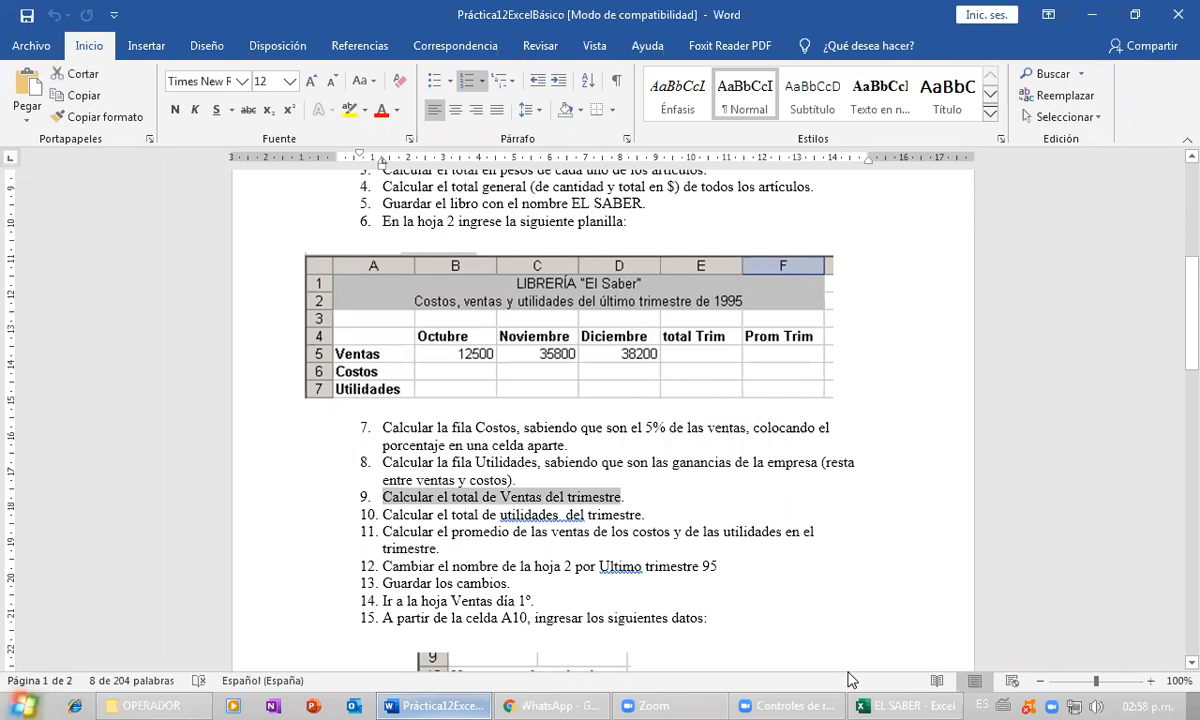
# - Switch back to the EL SABER workbook in Excel and calculate the quarter's Ventas total in E5 with =SUMA(B5:D5)
pyautogui.hotkey('alt', 'Tab')
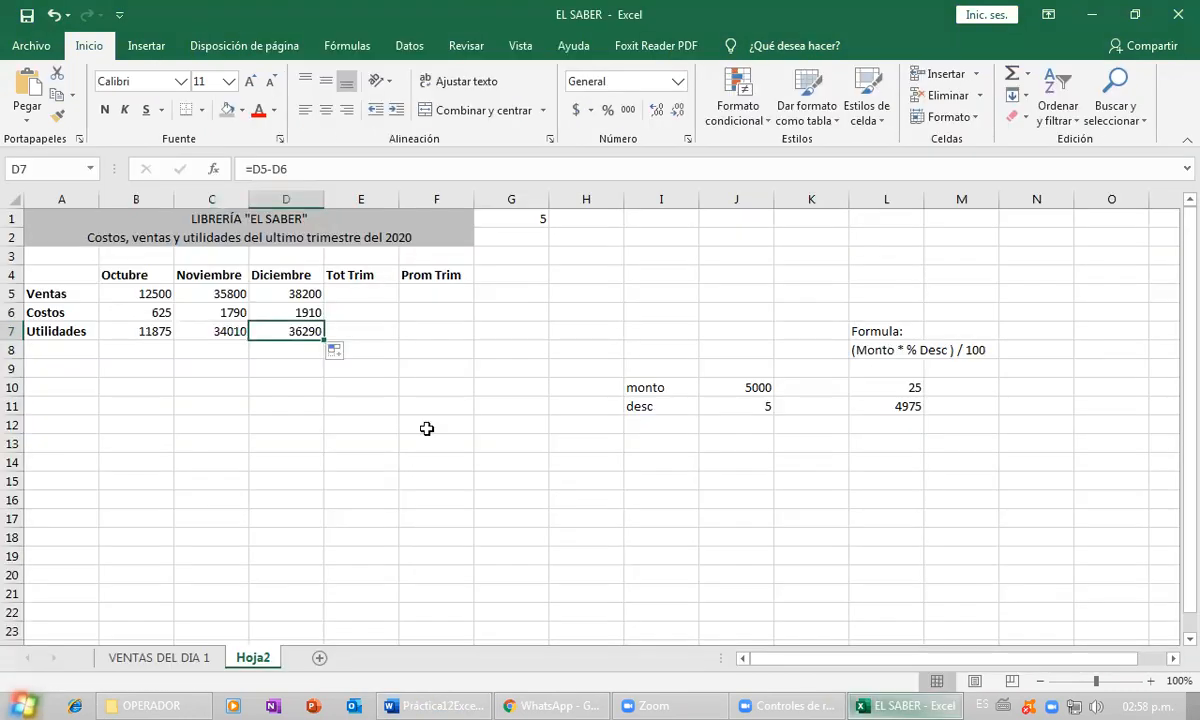
pyautogui.click(355, 294)
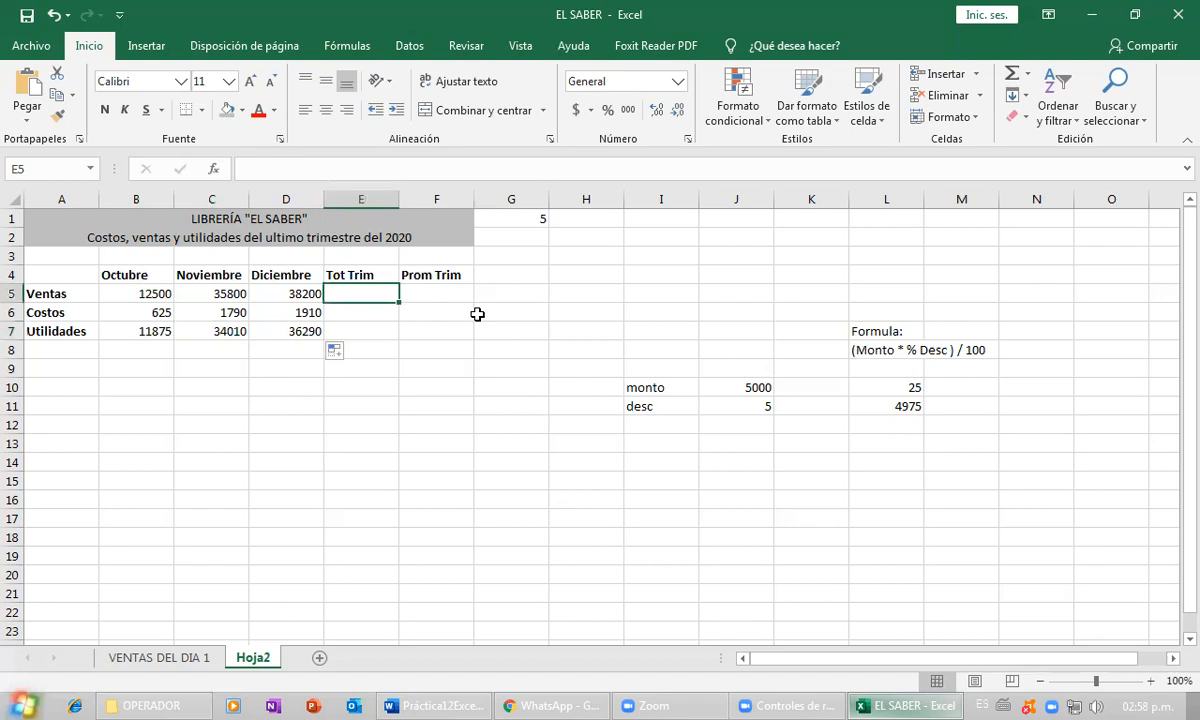
pyautogui.write('=s')
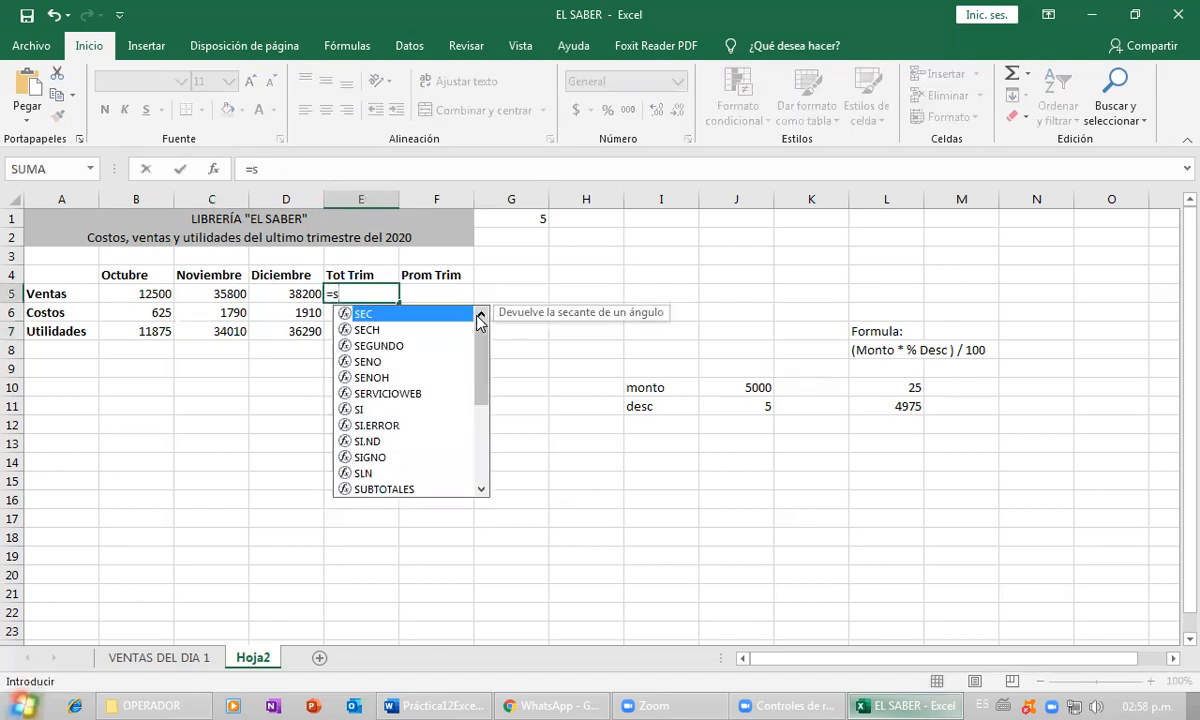
pyautogui.write('uma(')
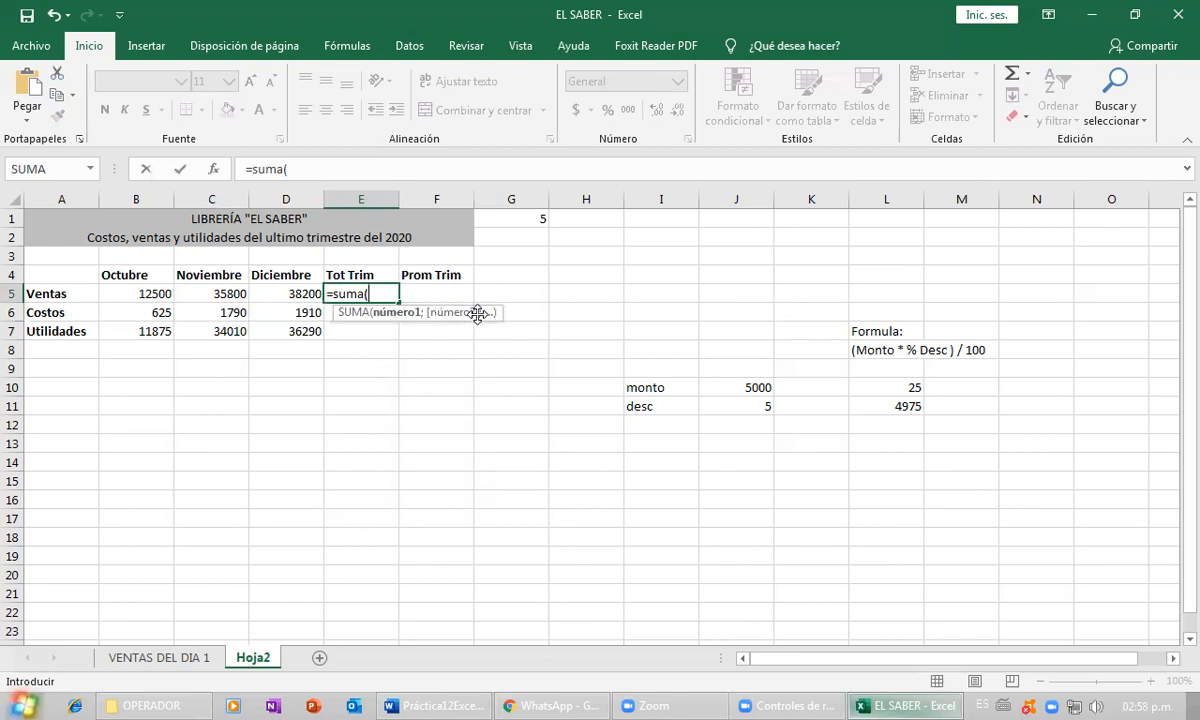
pyautogui.click(148, 297)
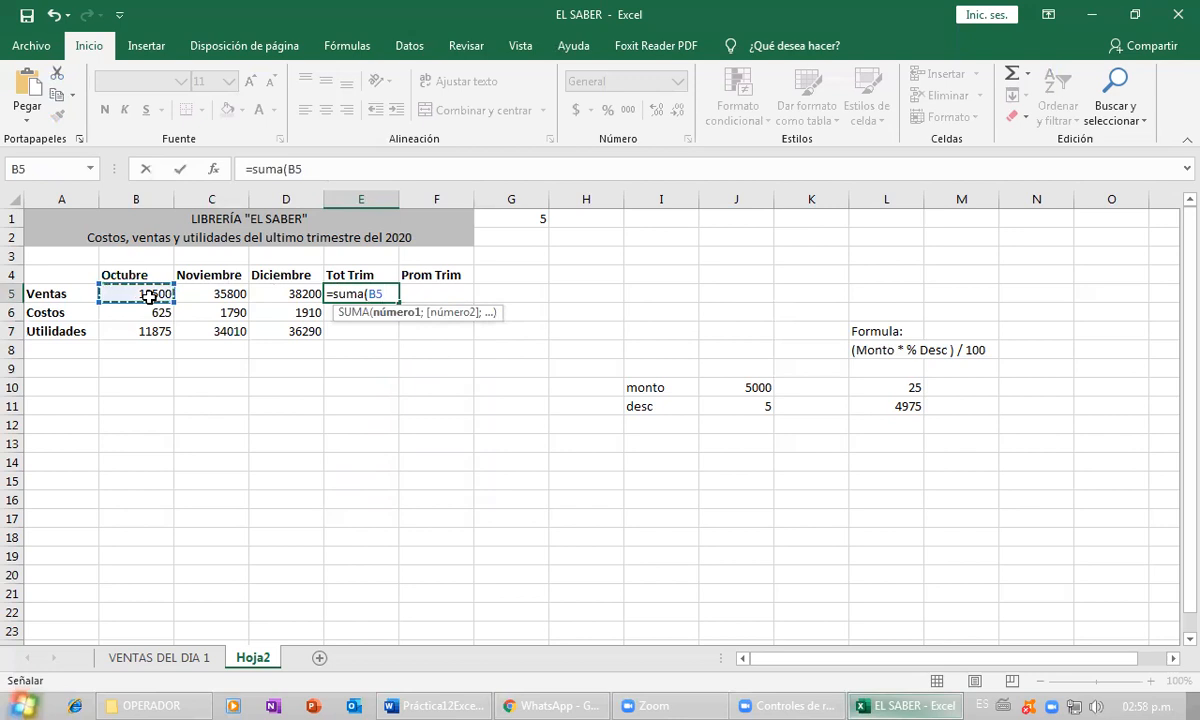
pyautogui.write(';')
pyautogui.press('BackSpace')
pyautogui.write(':')
pyautogui.click(289, 292)
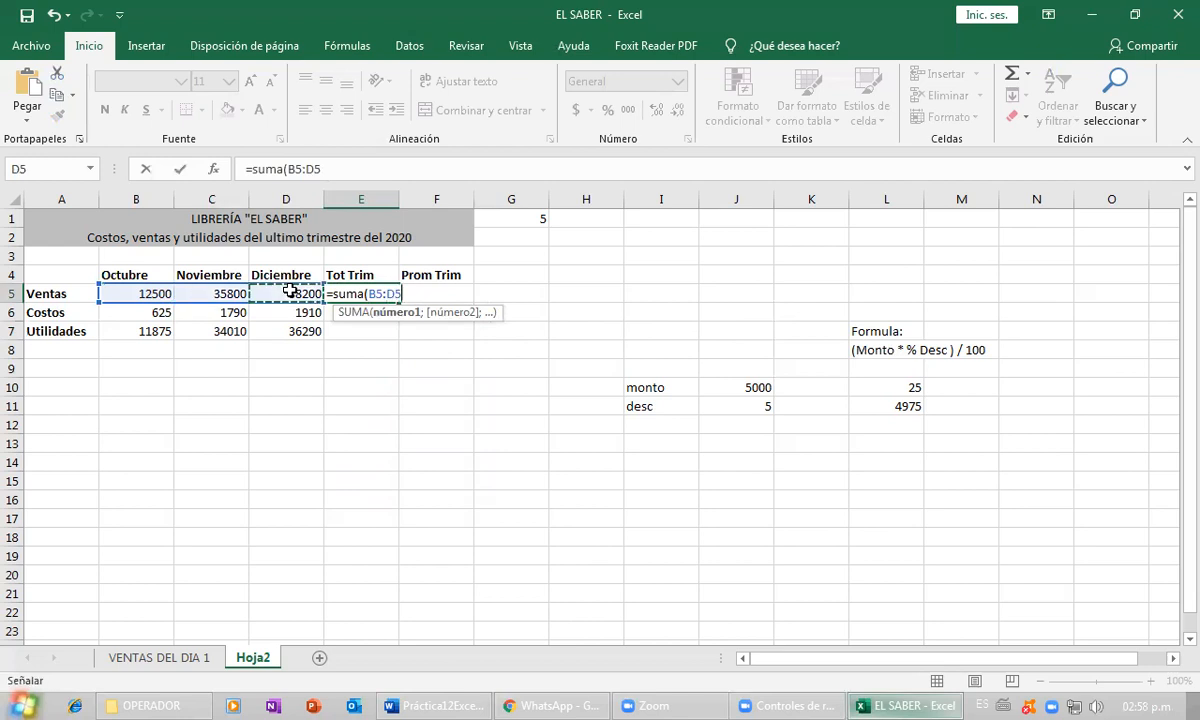
pyautogui.write(')')
pyautogui.press('Return')
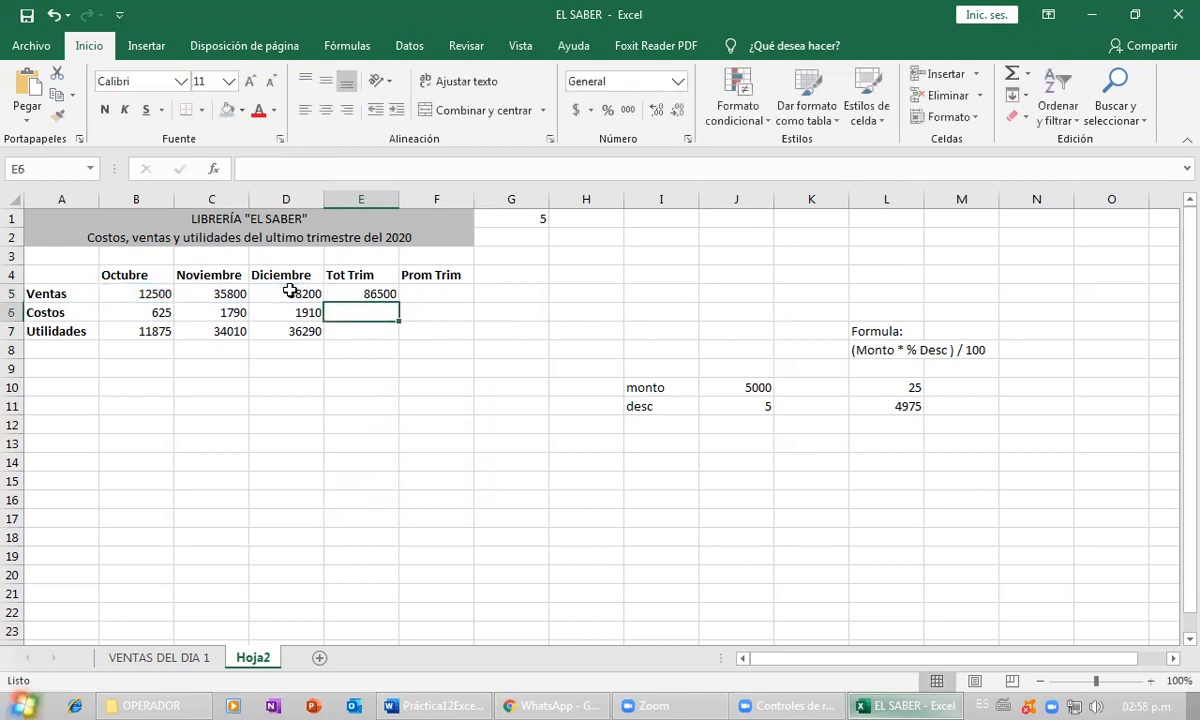
pyautogui.press('Up')
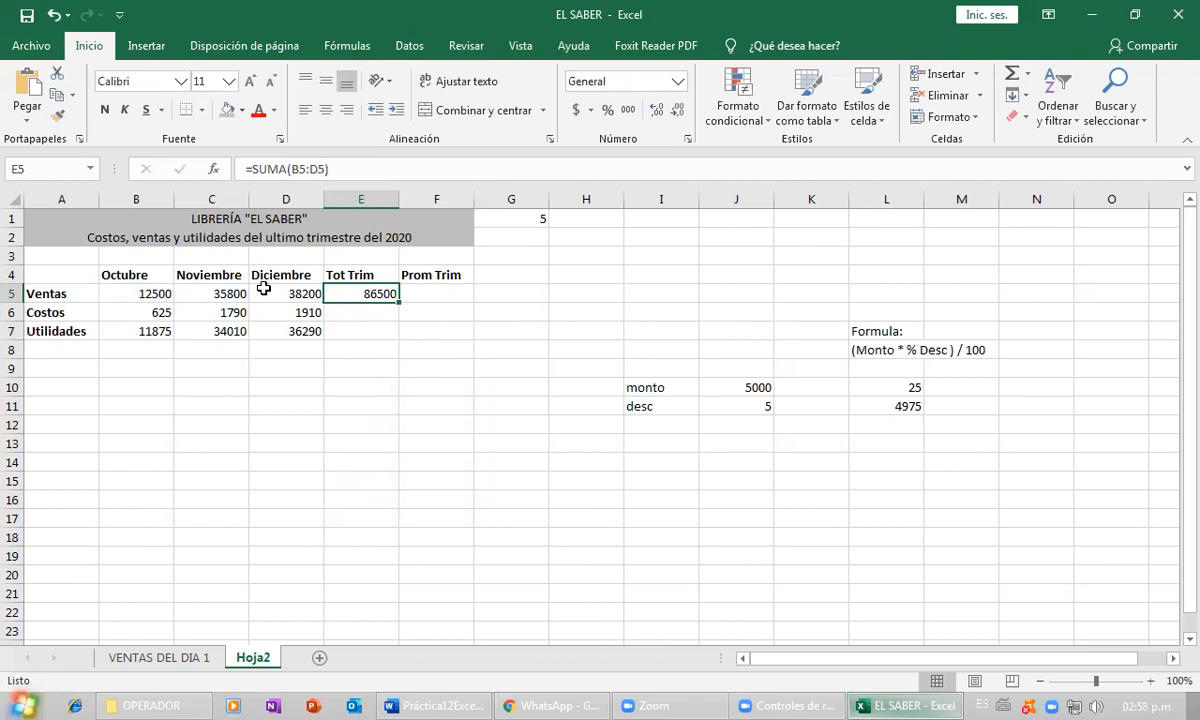
pyautogui.press('Left')
pyautogui.press('Left')
pyautogui.press('Left')
pyautogui.click(371, 291)
# - Read instruction 10 about the quarter's utilidades total in the Word exercise document and return to the EL SABER workbook in Excel
pyautogui.click(422, 705)
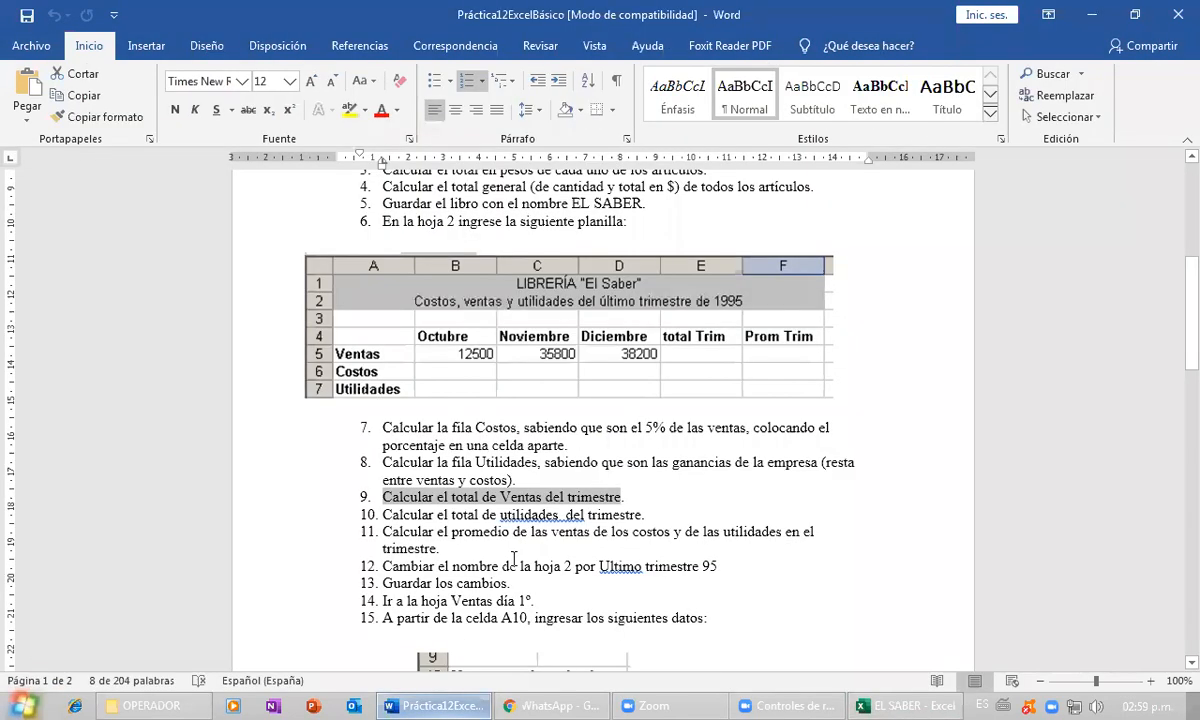
pyautogui.click(445, 514)
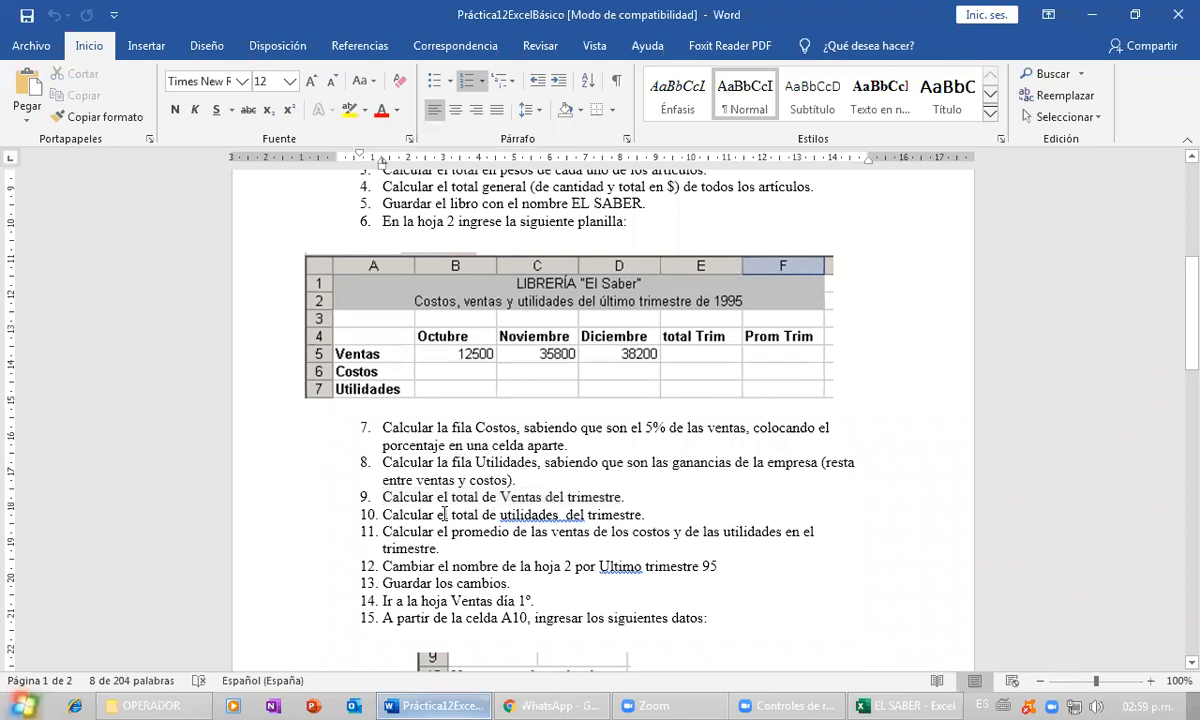
pyautogui.tripleClick(445, 514)
pyautogui.click(412, 500)
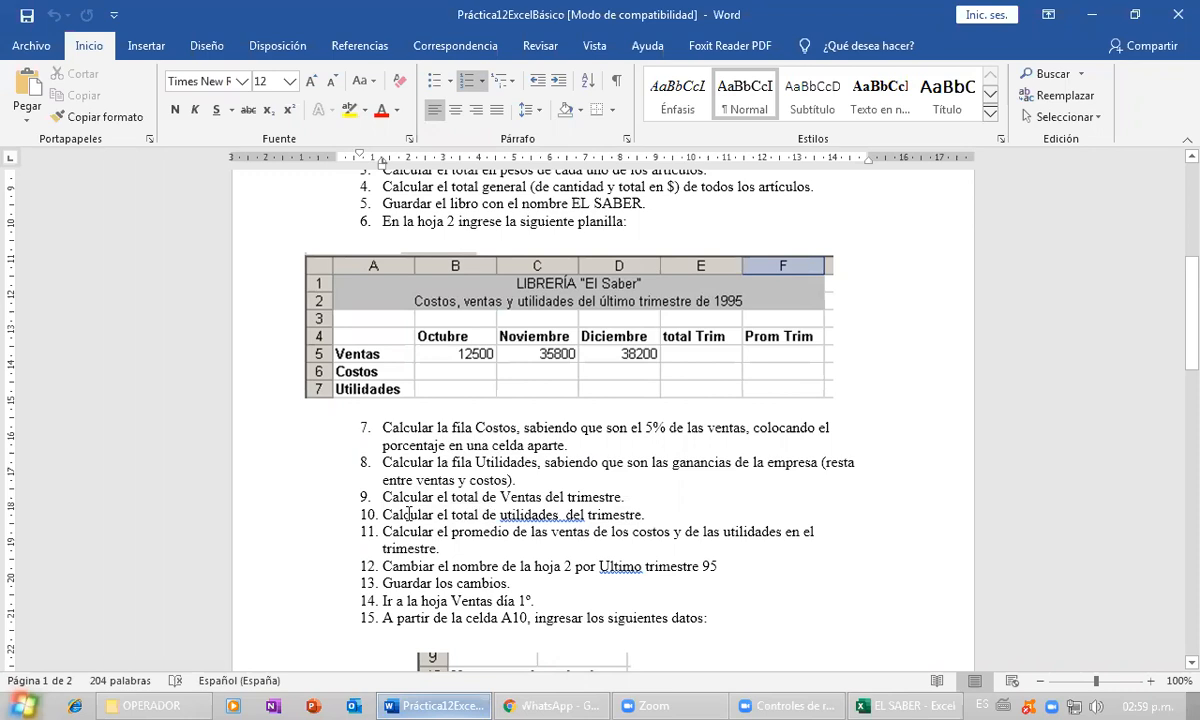
pyautogui.hotkey('alt', 'Tab')
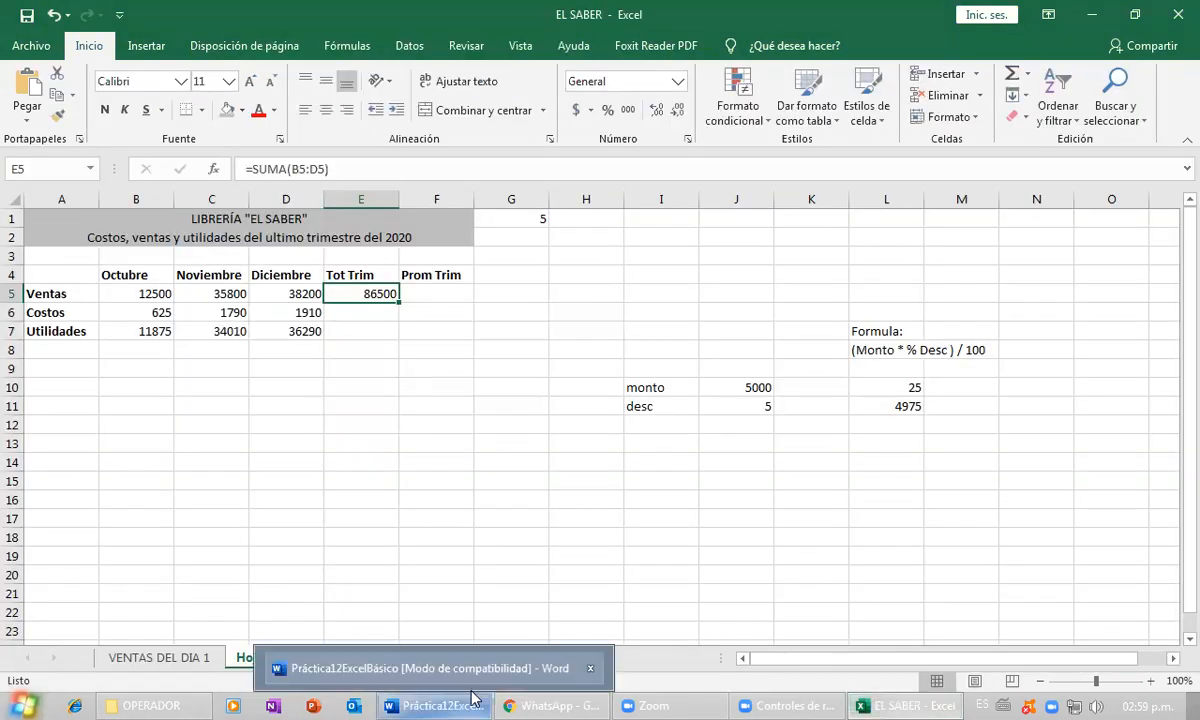
pyautogui.hotkey('alt', 'Tab')
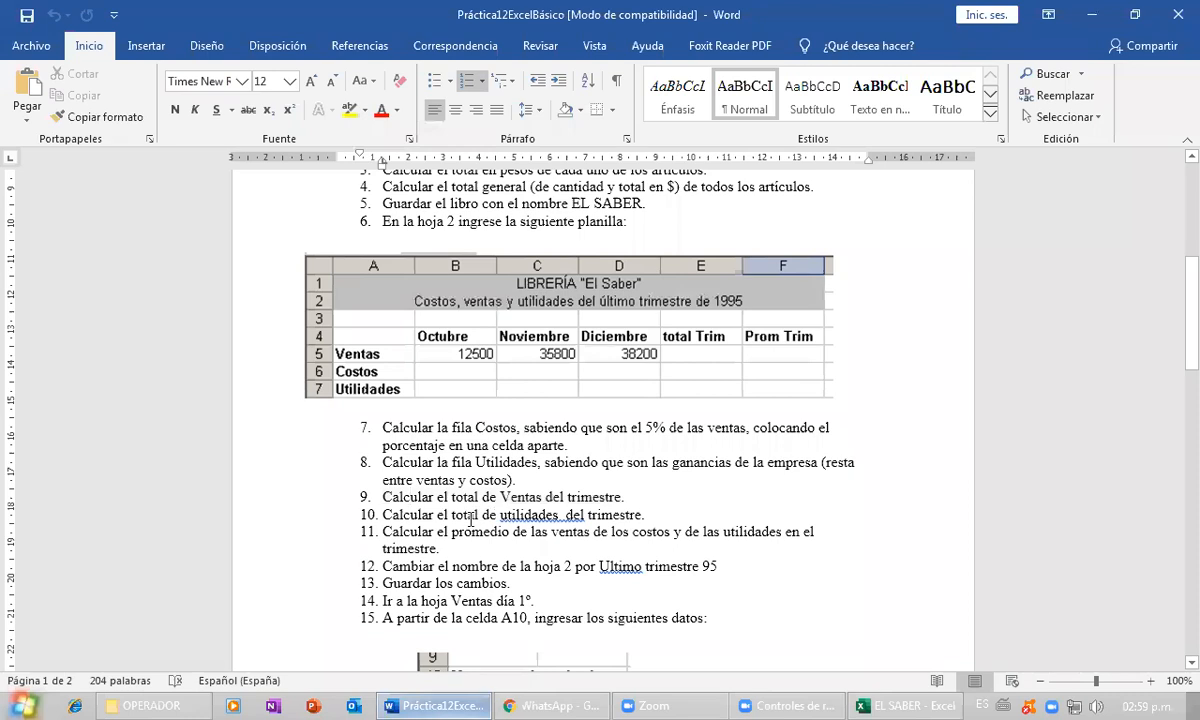
pyautogui.tripleClick(471, 520)
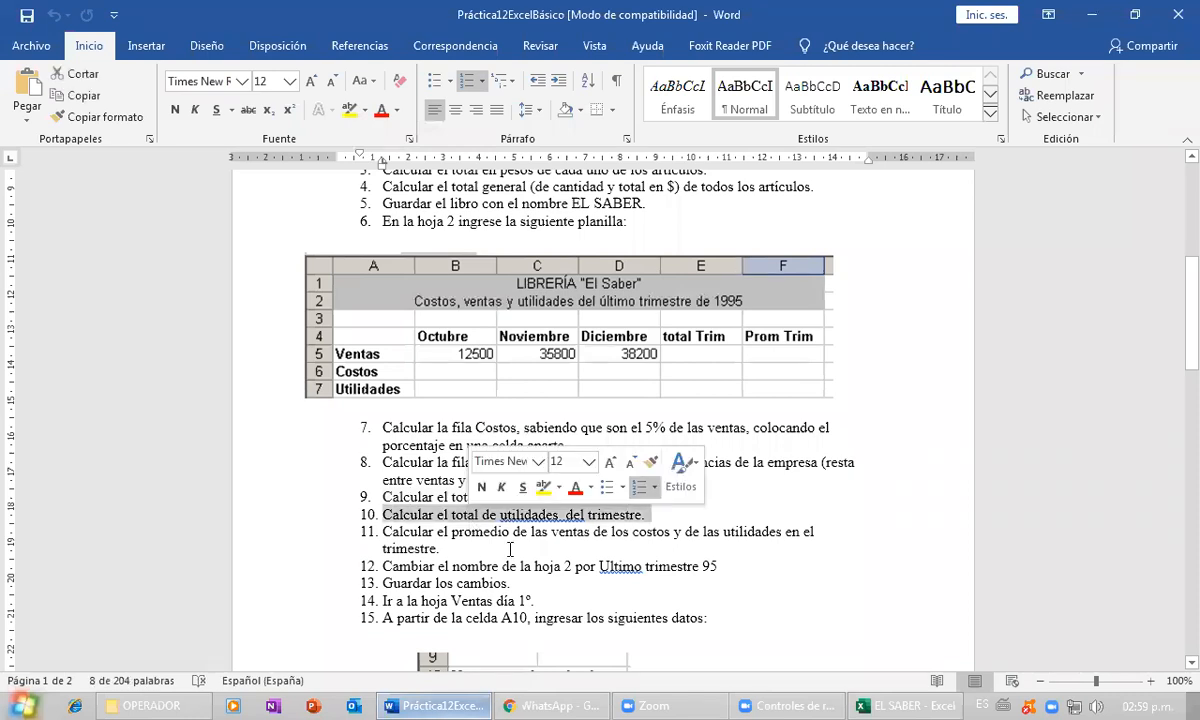
pyautogui.click(888, 706)
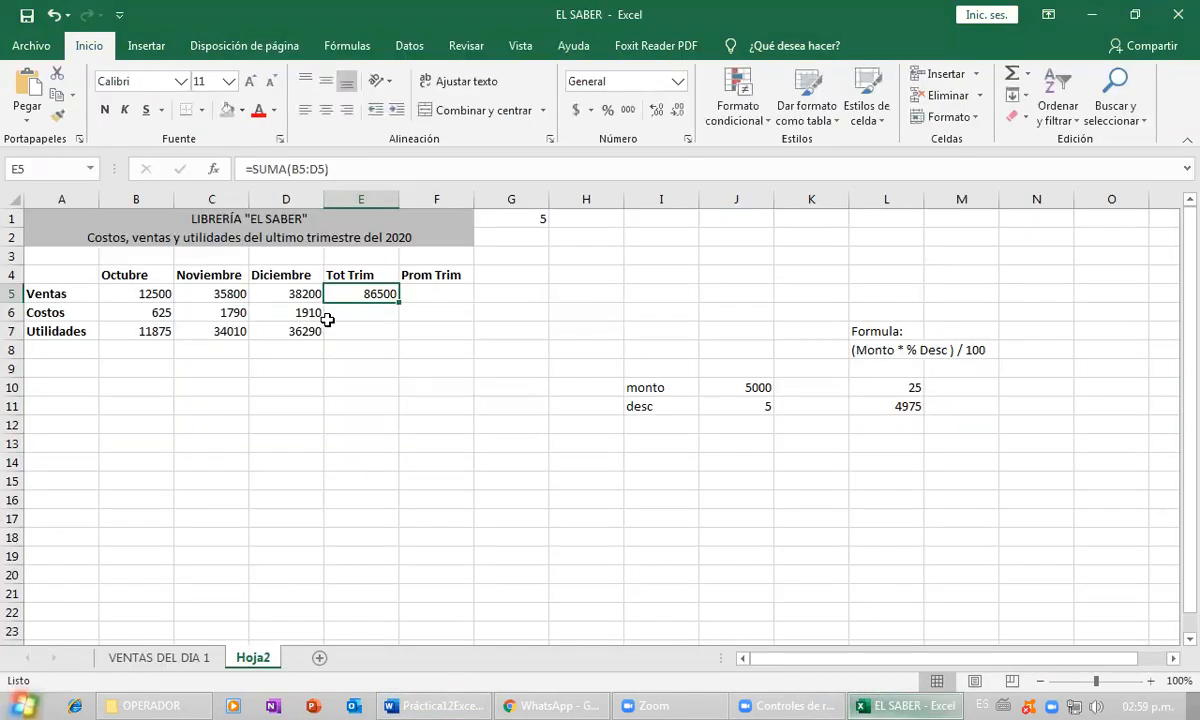
# - Copy the Ventas total formula from E5 down to E7 and clear the Costos total in E6
pyautogui.click(212, 318)
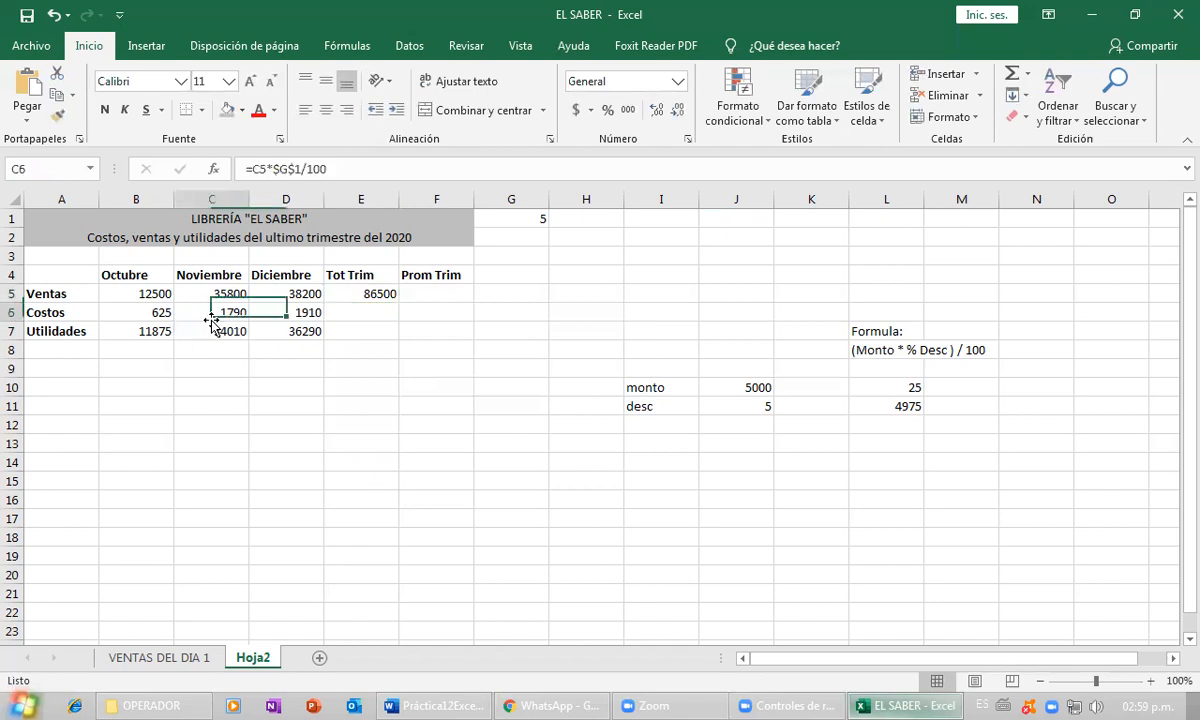
pyautogui.click(368, 331)
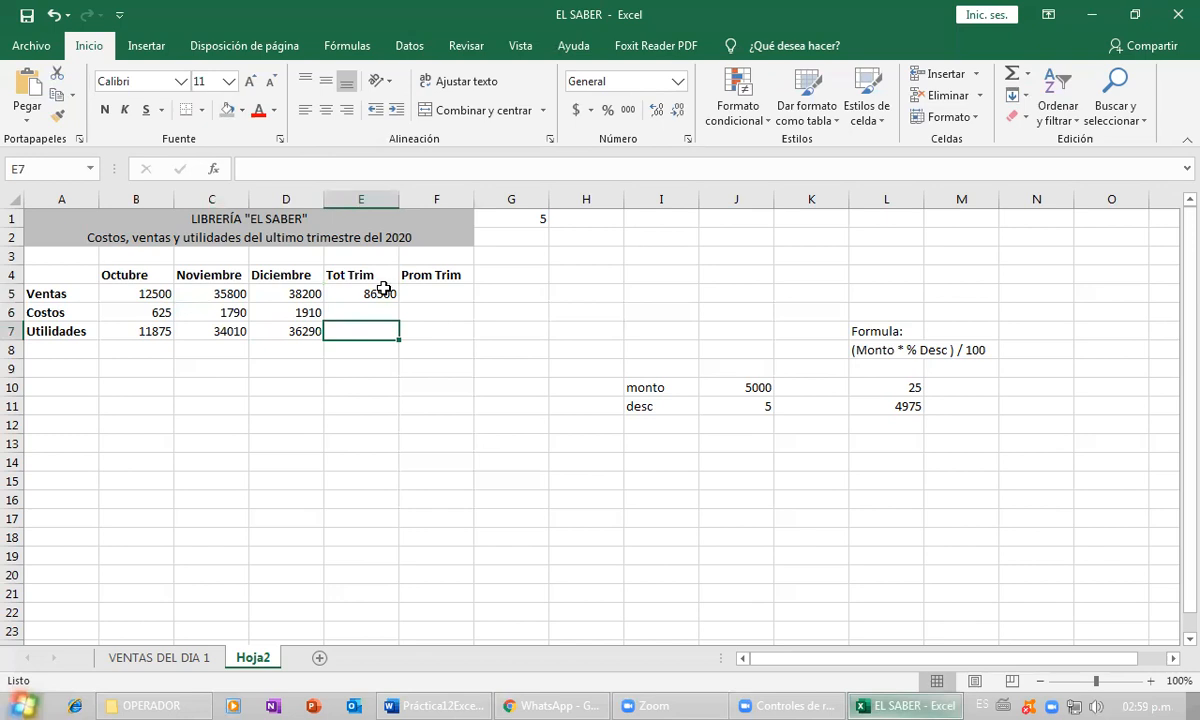
pyautogui.click(396, 295)
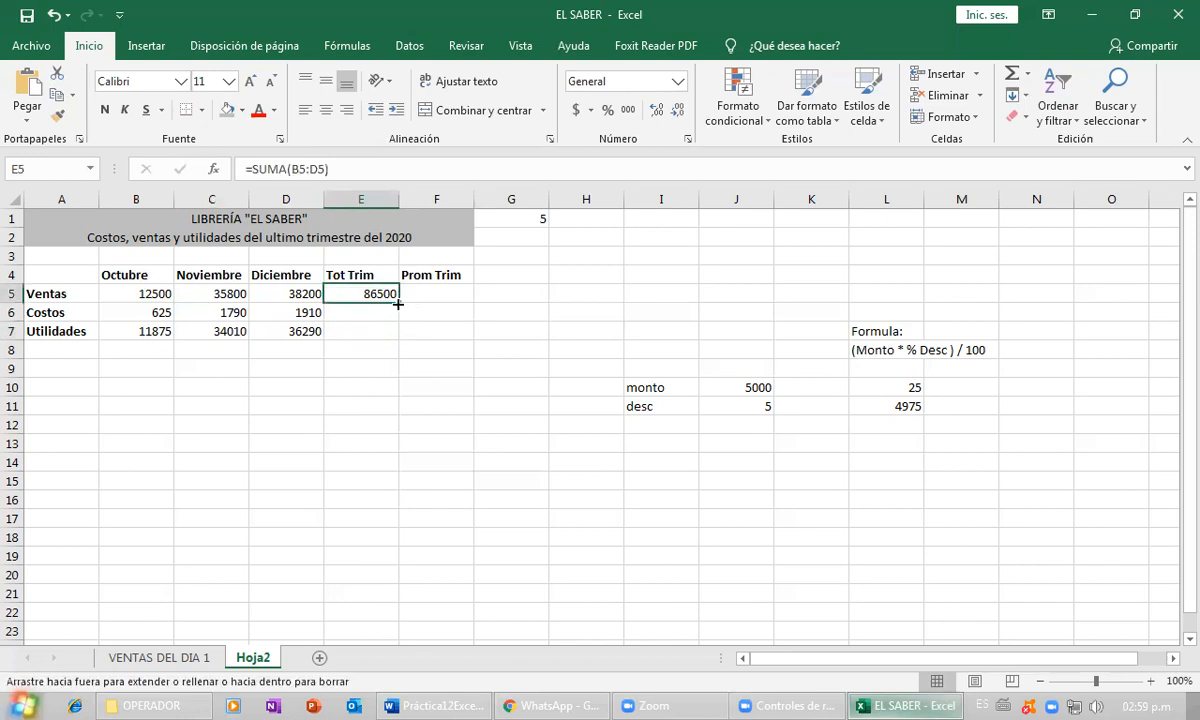
pyautogui.moveTo(397, 304); pyautogui.dragTo(374, 330)
pyautogui.click(378, 327)
pyautogui.click(378, 313)
pyautogui.press('Delete')
# - Clear the Utilidades total in E7 and recalculate it with the AutoSum formula =SUMA(B7:D7)
pyautogui.click(366, 422)
pyautogui.click(372, 336)
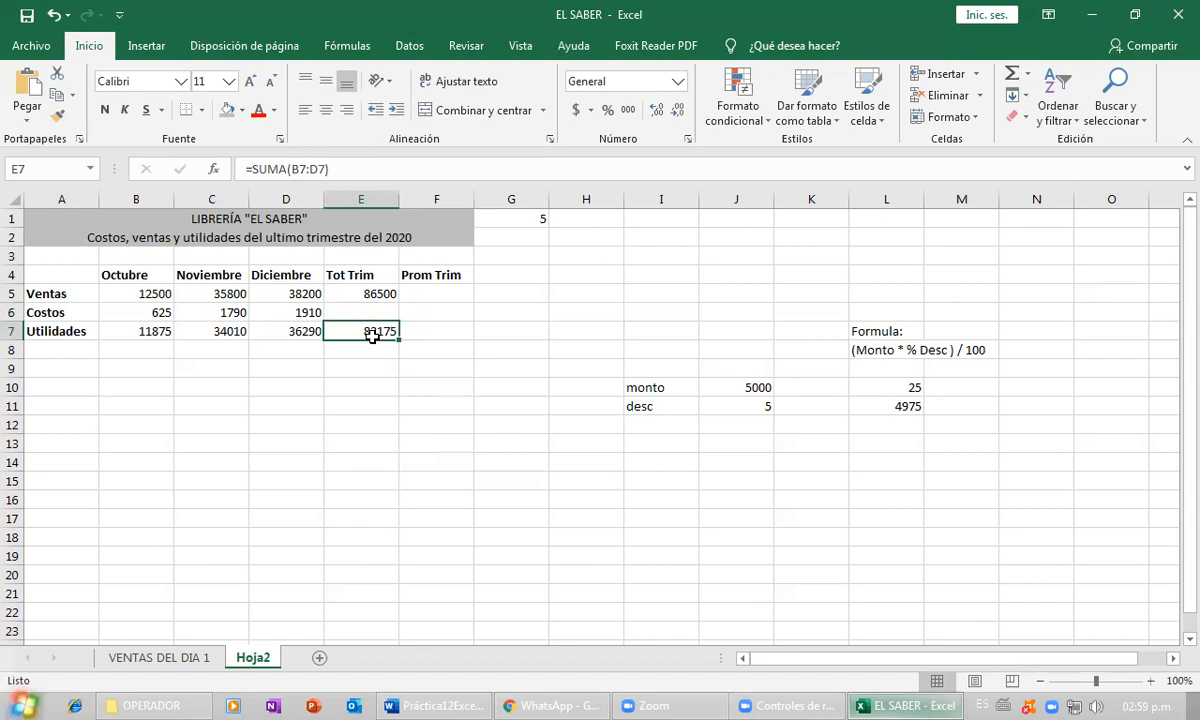
pyautogui.press('Delete')
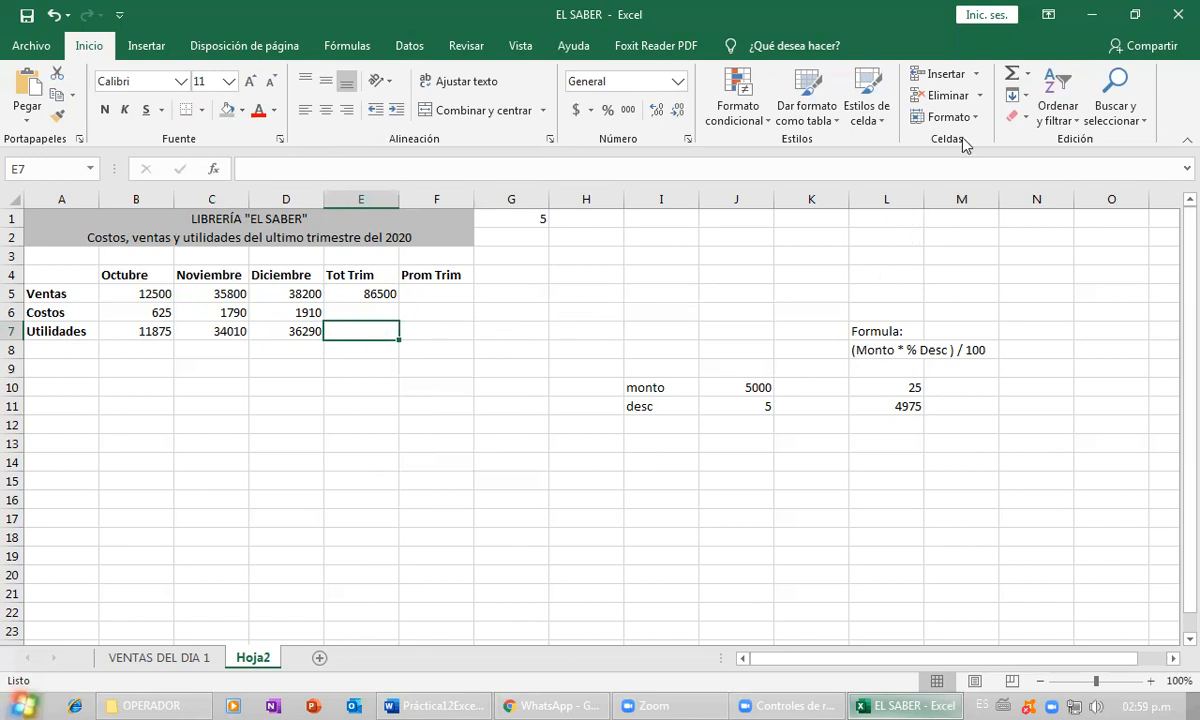
pyautogui.click(1027, 74)
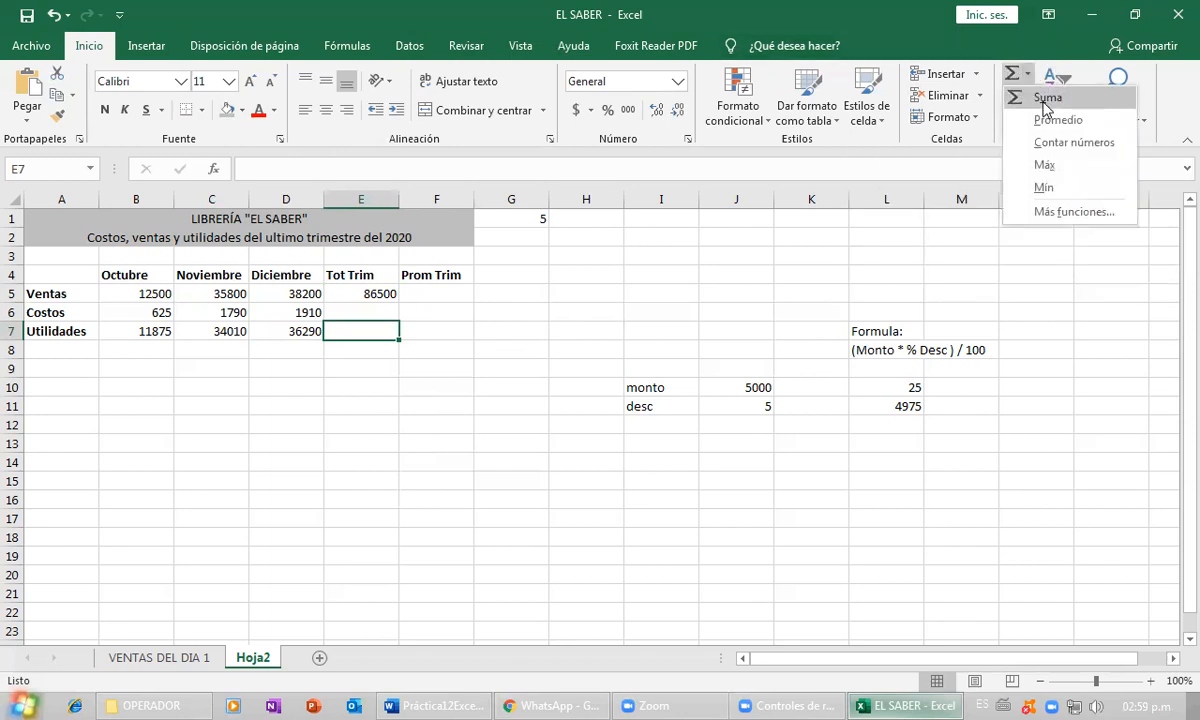
pyautogui.click(1045, 100)
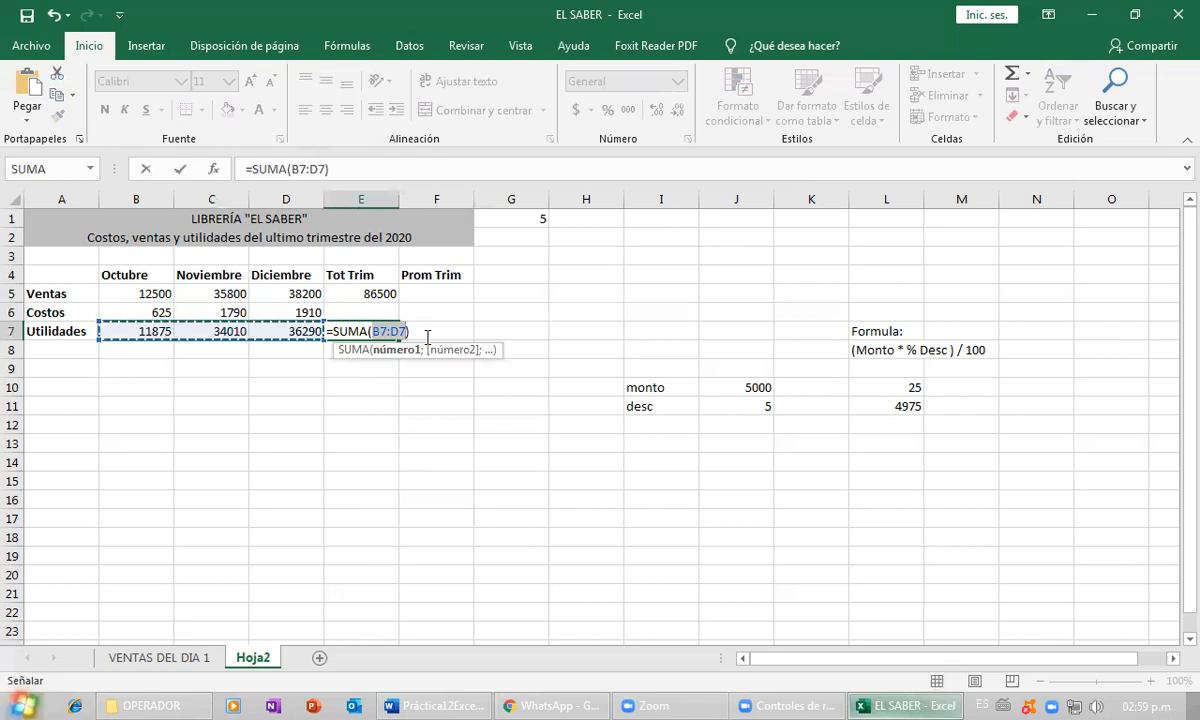
pyautogui.press('Return')
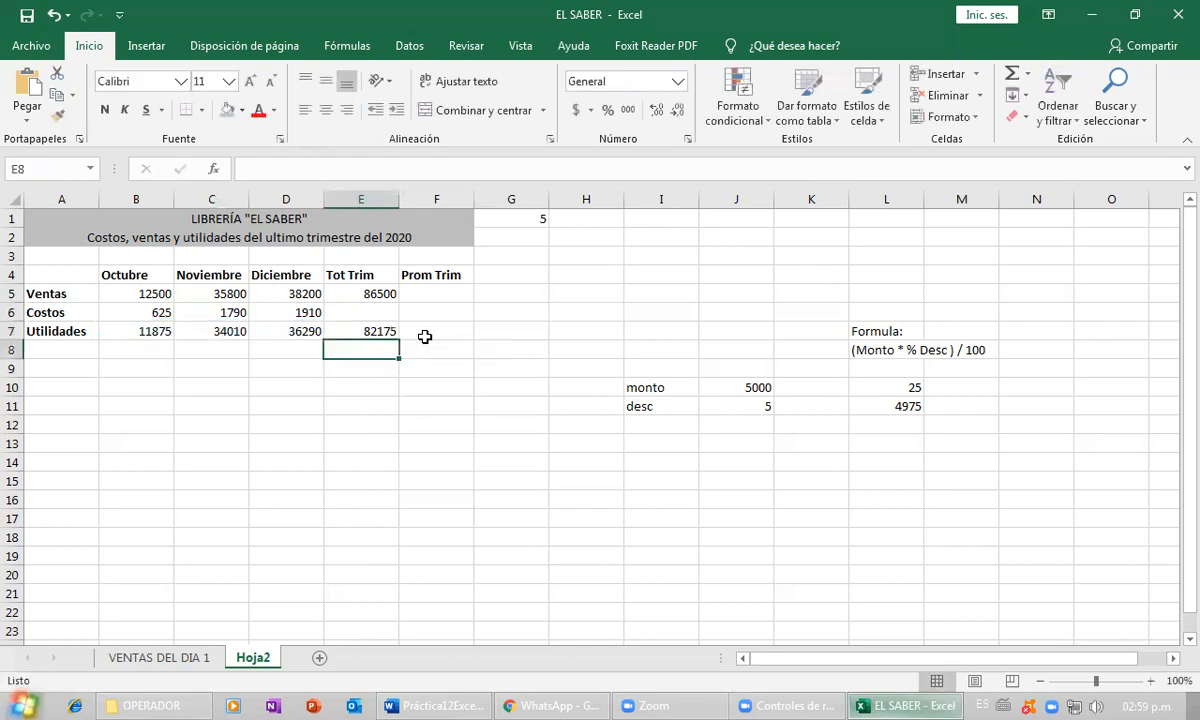
# - Read instruction 11 about the quarter's averages in Word and locate the matching Prom Trim cells F5:F7 in the Excel sheet
pyautogui.click(440, 705)
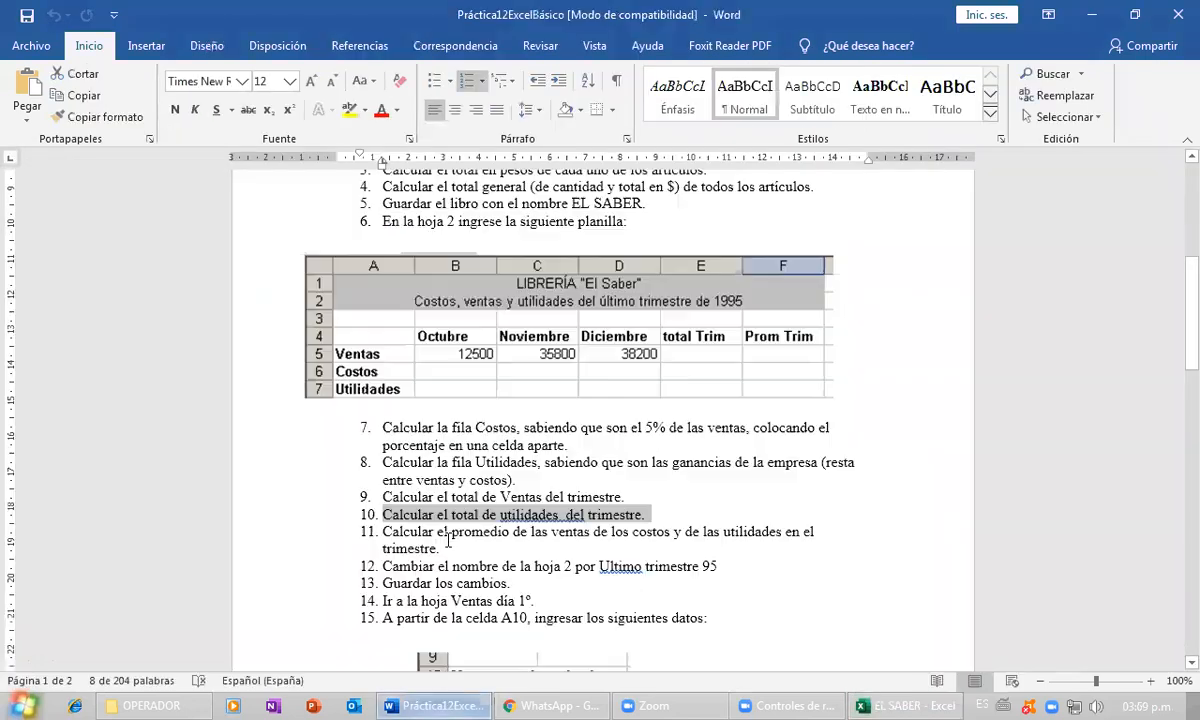
pyautogui.click(448, 541)
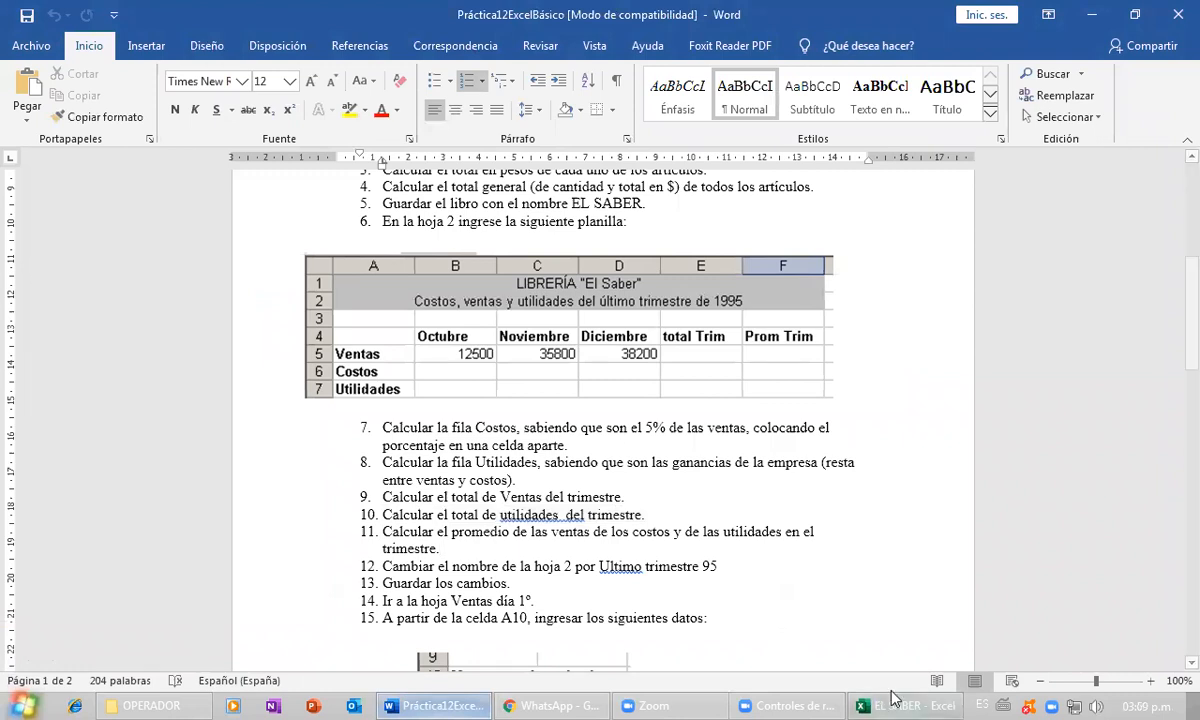
pyautogui.hotkey('alt', 'Tab')
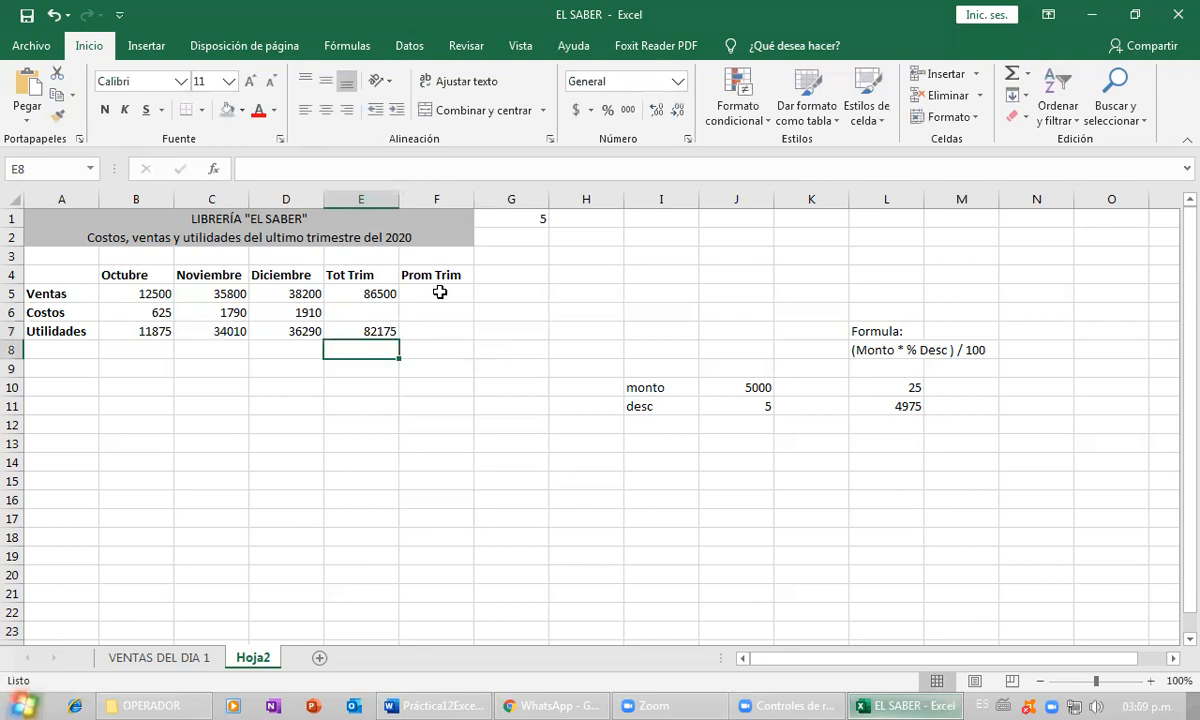
pyautogui.click(439, 292)
pyautogui.click(439, 312)
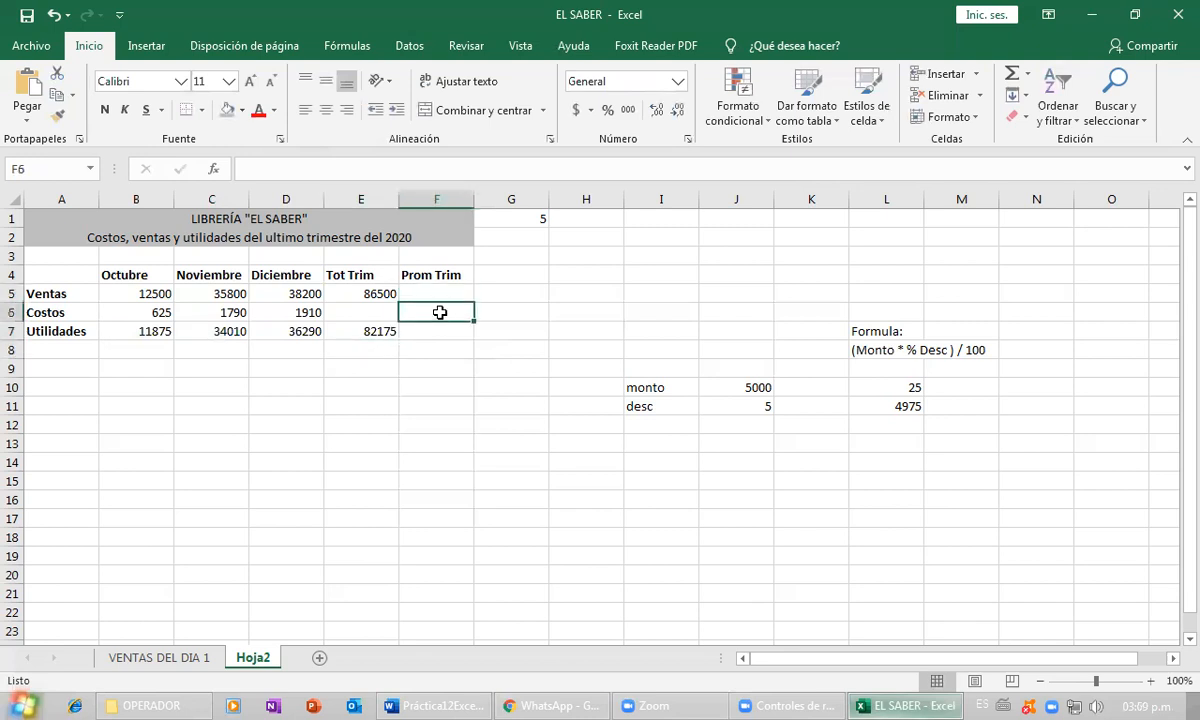
pyautogui.click(441, 295)
pyautogui.click(441, 311)
pyautogui.click(428, 332)
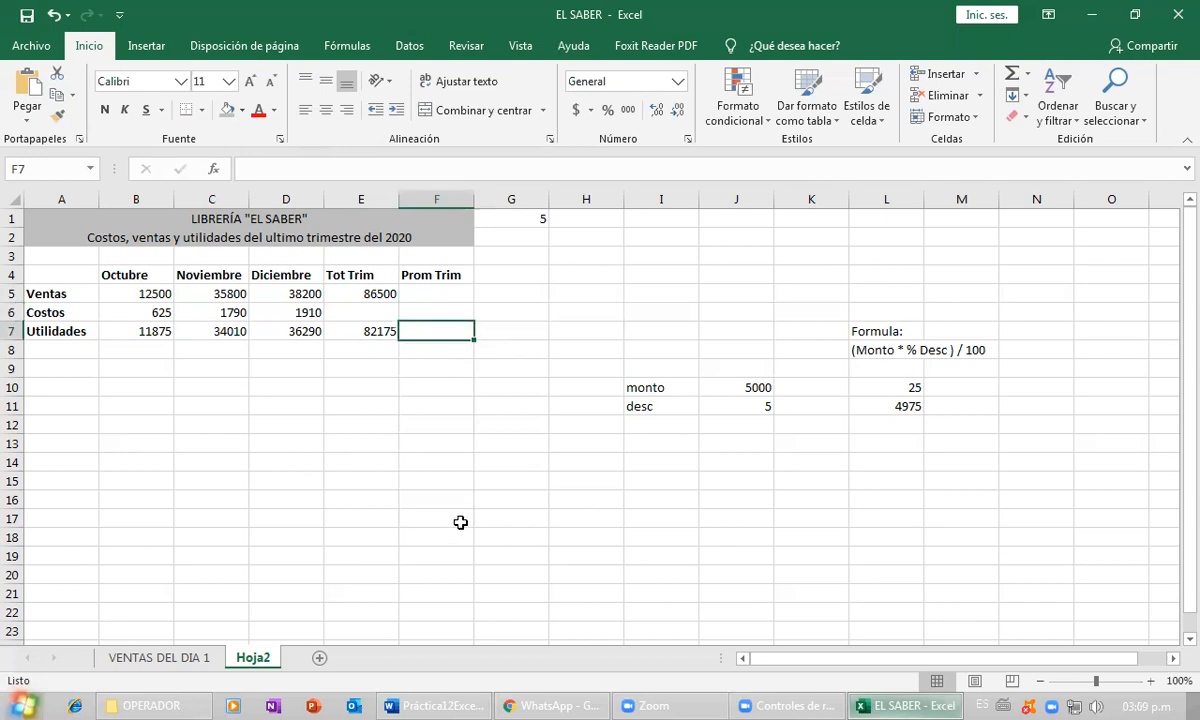
pyautogui.click(430, 700)
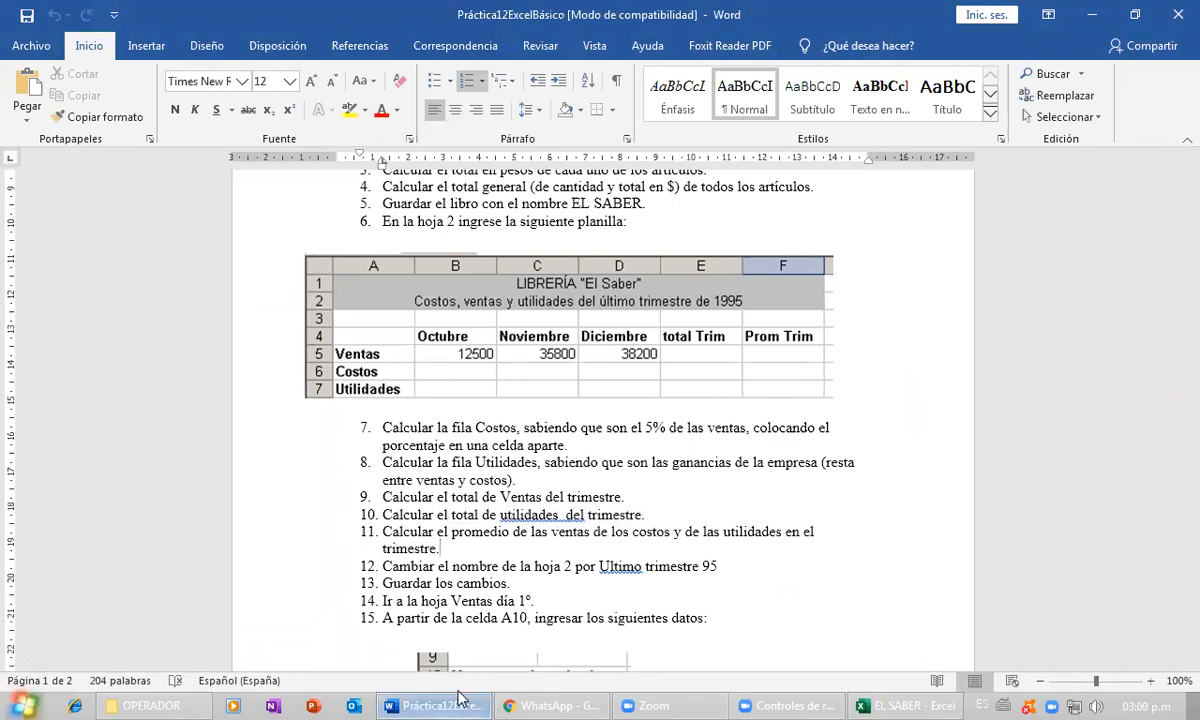
pyautogui.click(460, 705)
pyautogui.click(425, 330)
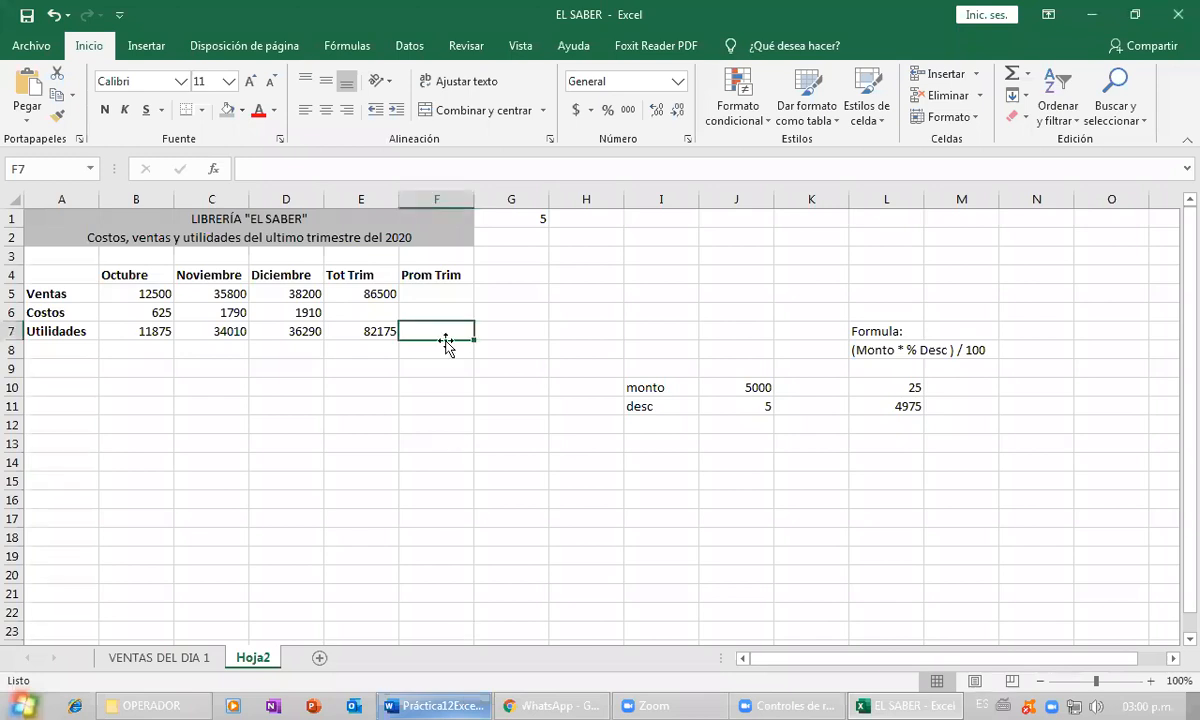
pyautogui.moveTo(438, 292); pyautogui.dragTo(438, 330)
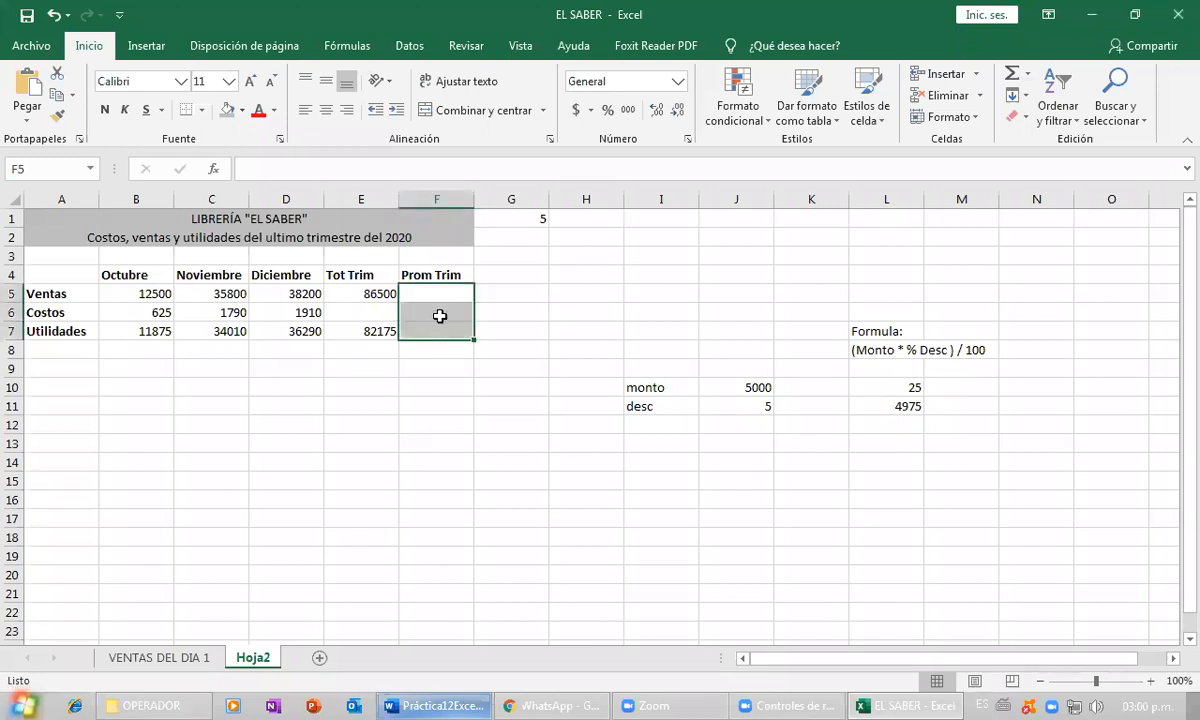
pyautogui.click(441, 307)
# - Calculate the Ventas average in F5 with the automatic Promedio function, using =PROMEDIO(B5:E5)
pyautogui.click(441, 290)
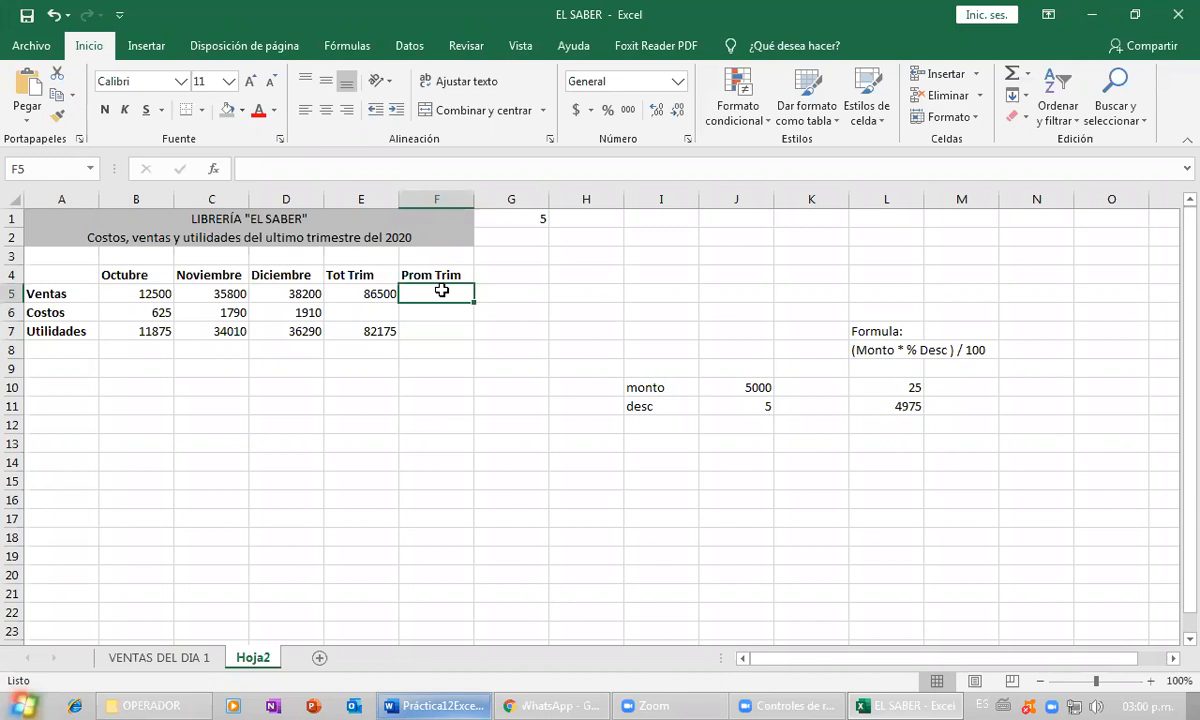
pyautogui.click(1026, 74)
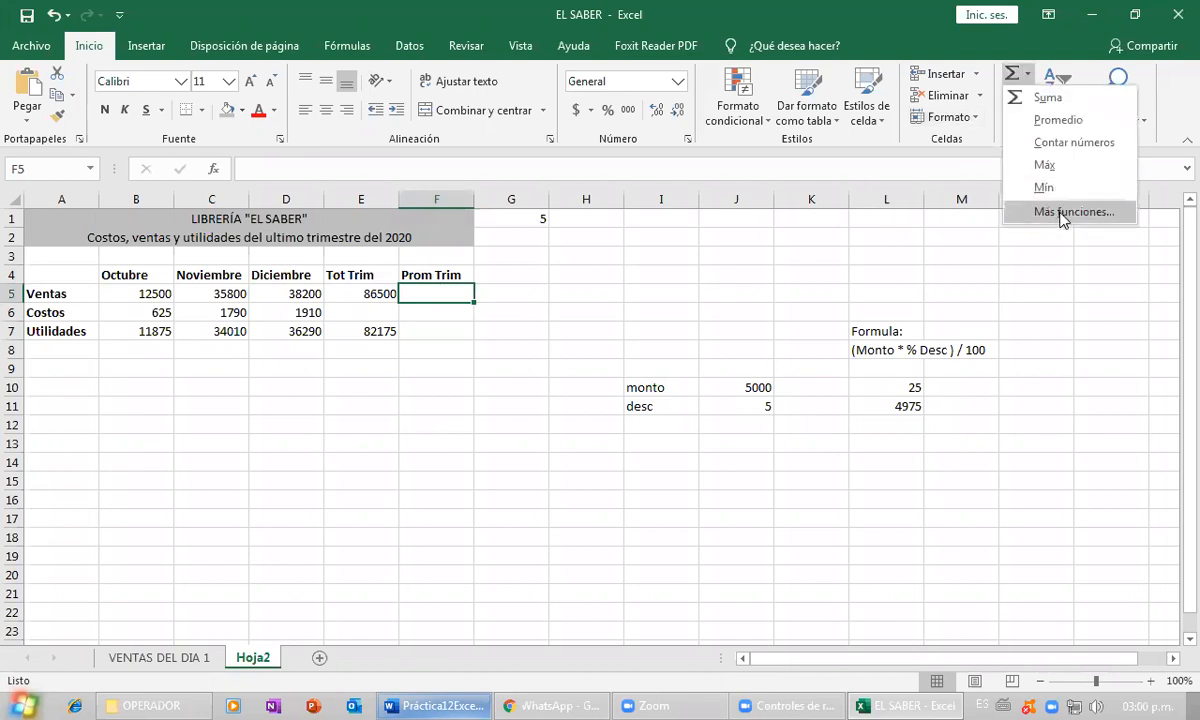
pyautogui.click(1083, 120)
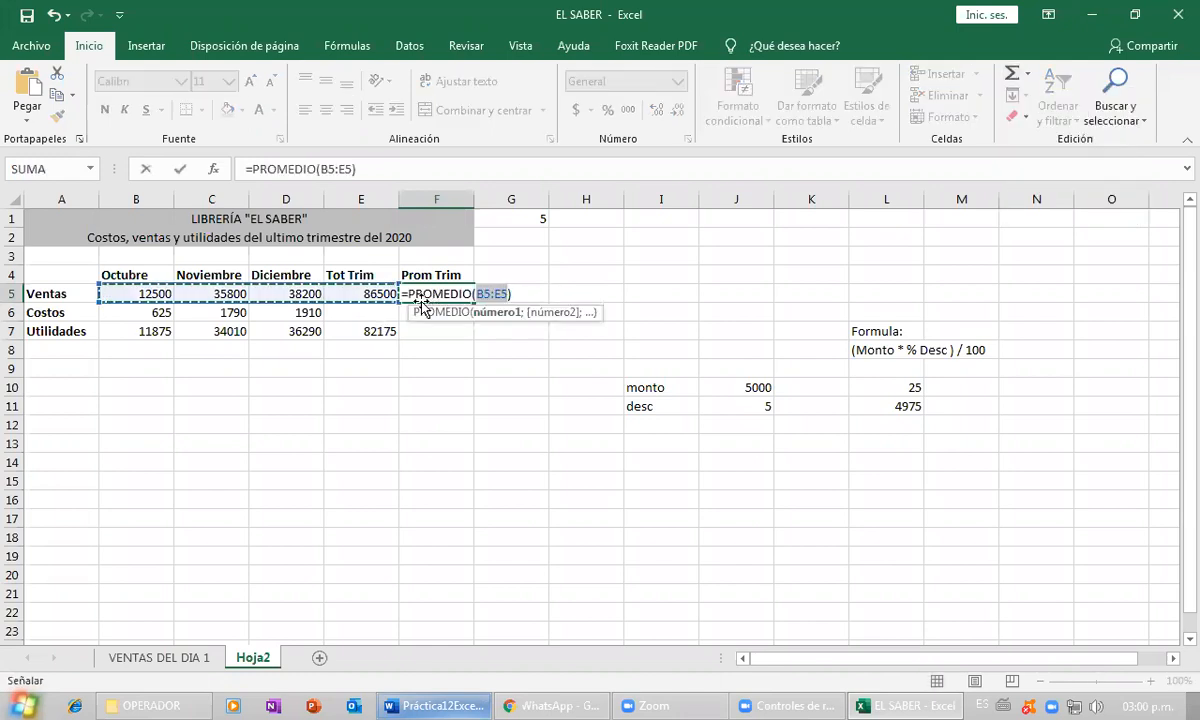
pyautogui.press('Return')
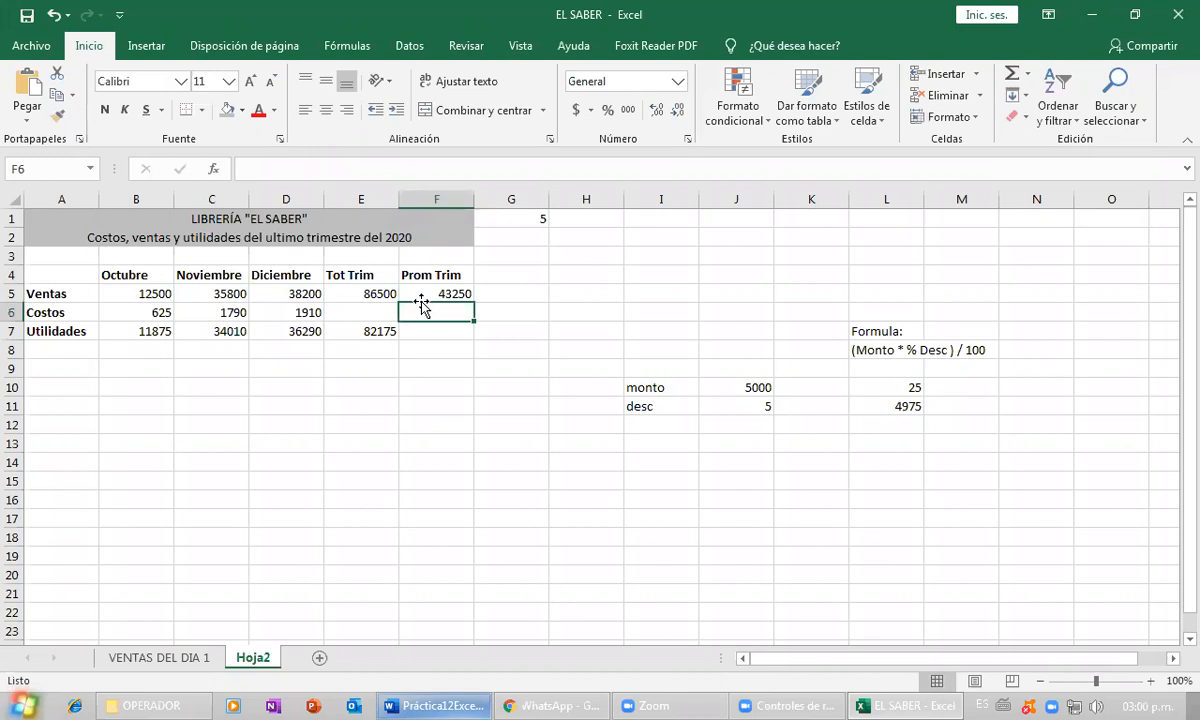
# - Clear the Ventas average in F5 and recalculate it with the automatic Promedio function over the three months, =PROMEDIO(B5:D5)
pyautogui.click(432, 292)
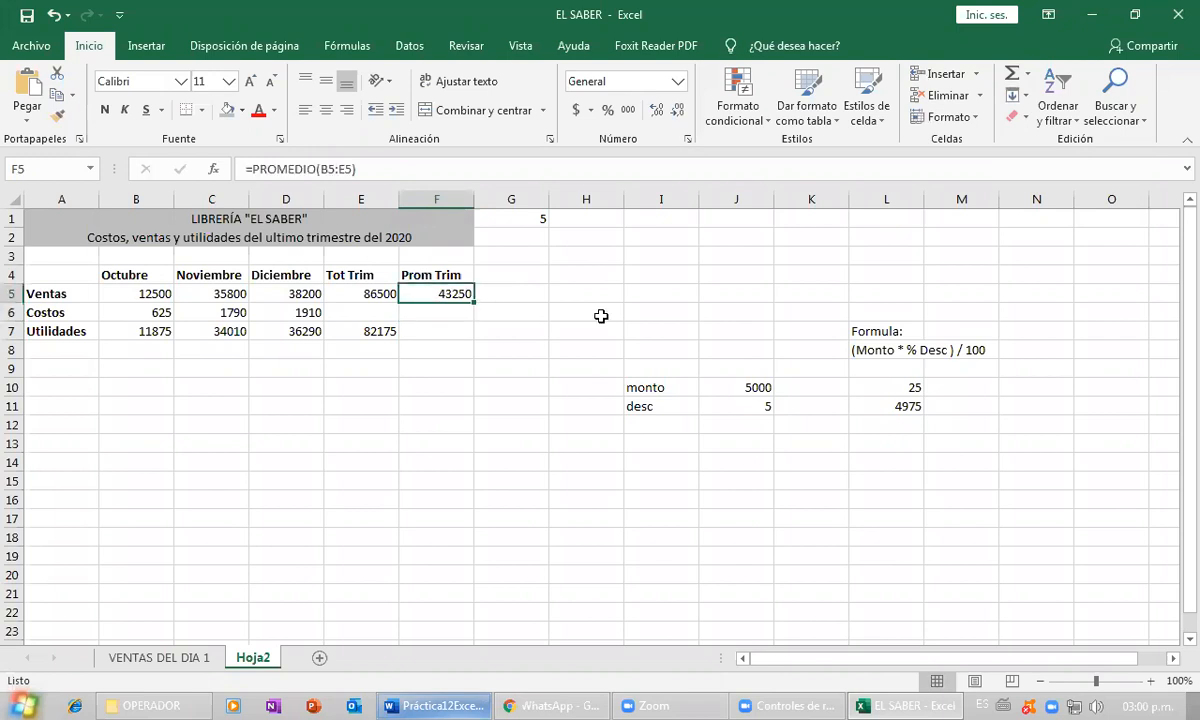
pyautogui.press('Delete')
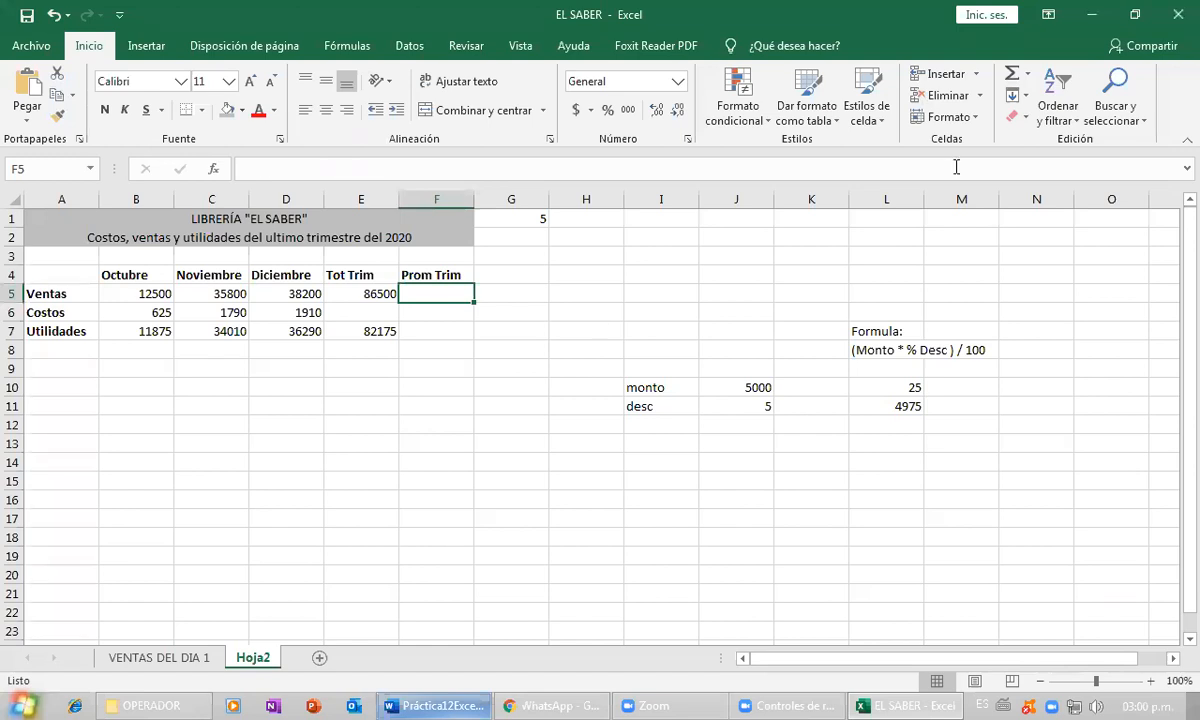
pyautogui.click(1027, 74)
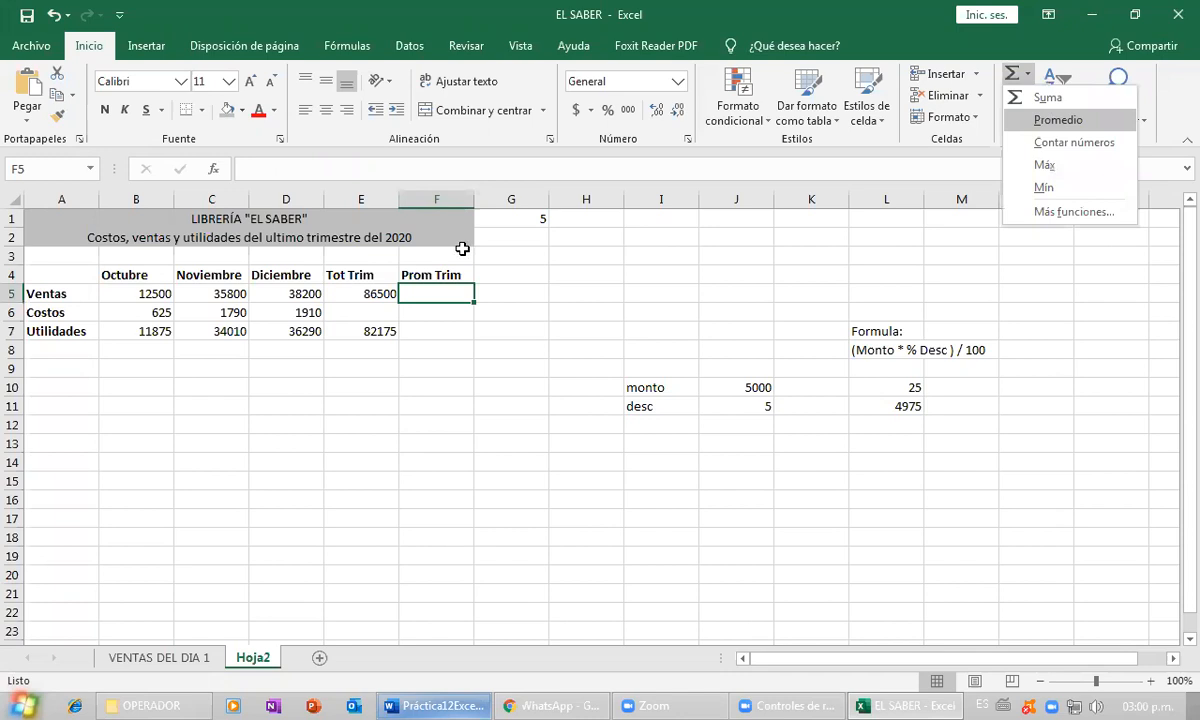
pyautogui.press('Return')
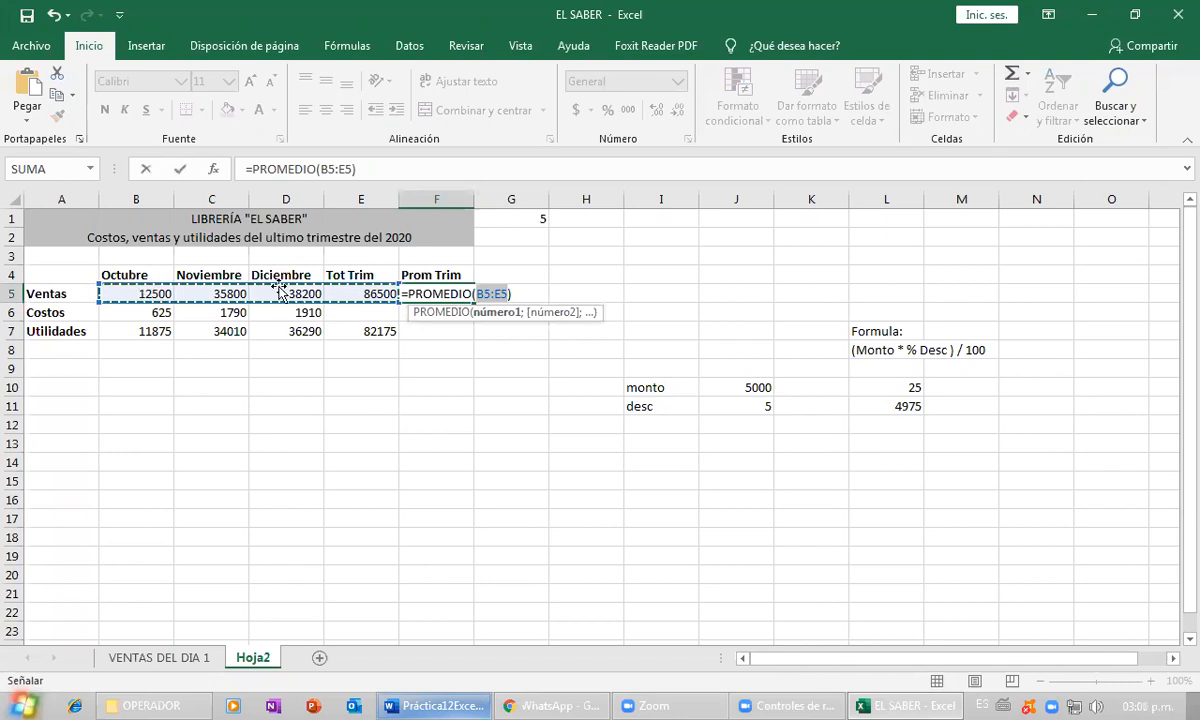
pyautogui.click(167, 293)
pyautogui.moveTo(167, 293); pyautogui.dragTo(283, 293)
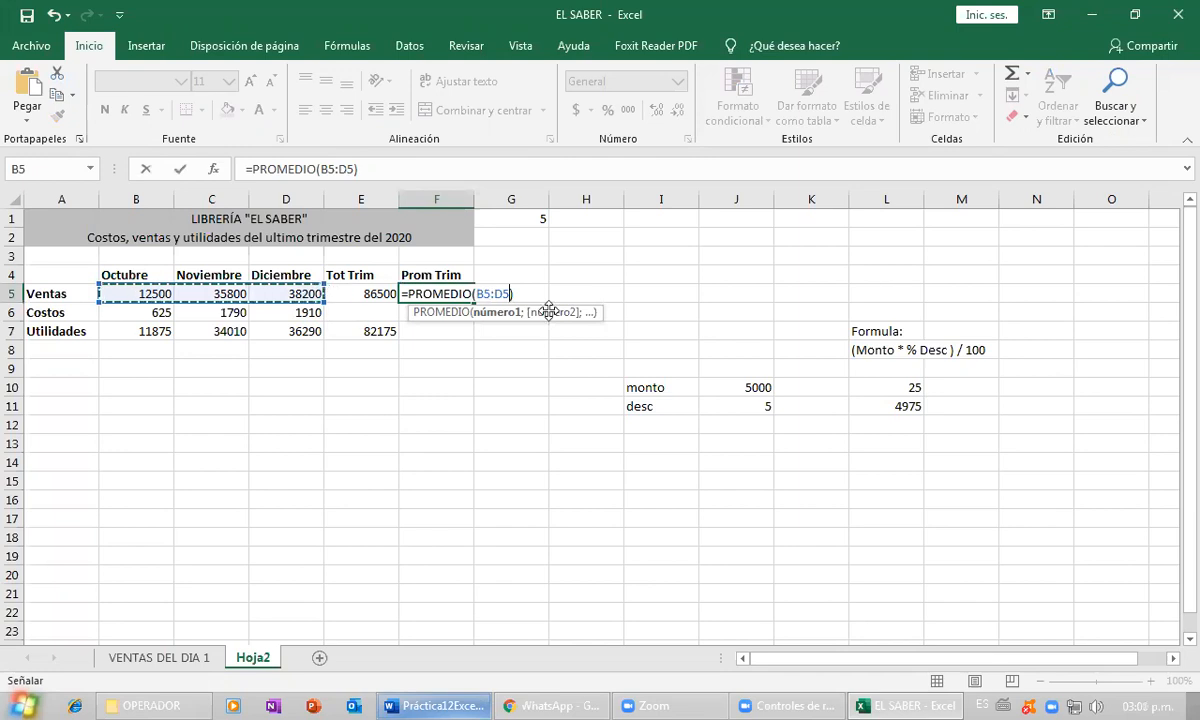
pyautogui.press('Return')
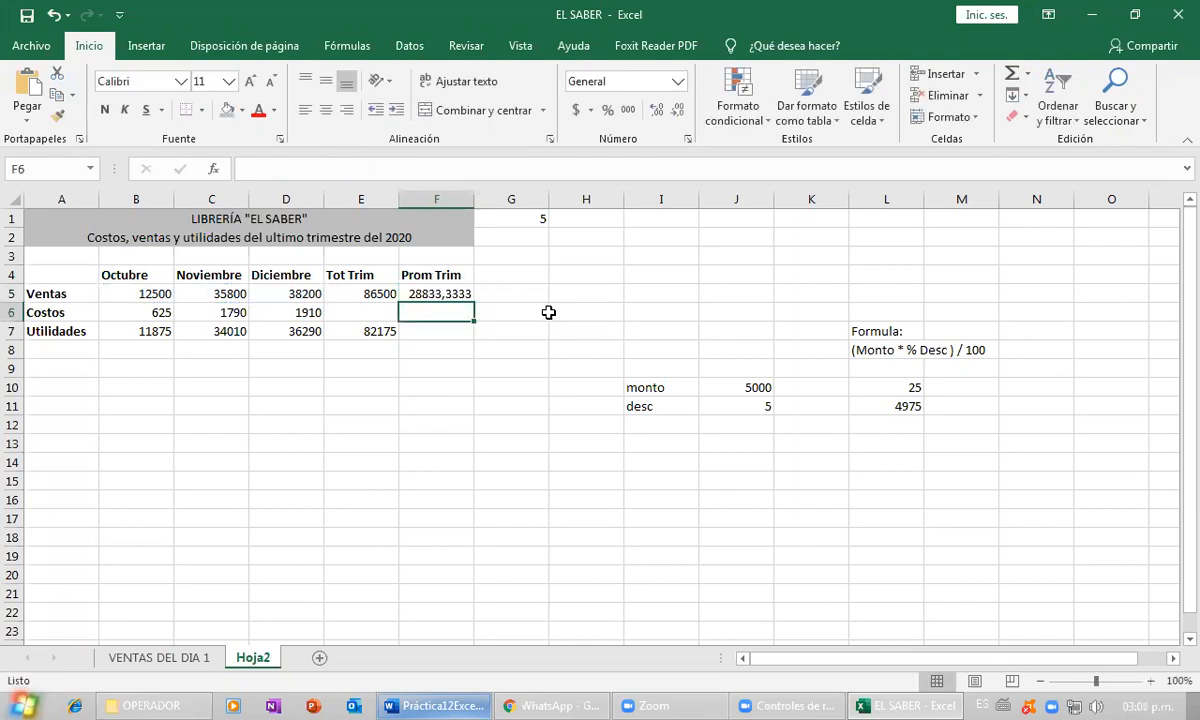
# - Copy the Ventas average formula from F5 down to F7 for Costos and Utilidades
pyautogui.press('Up')
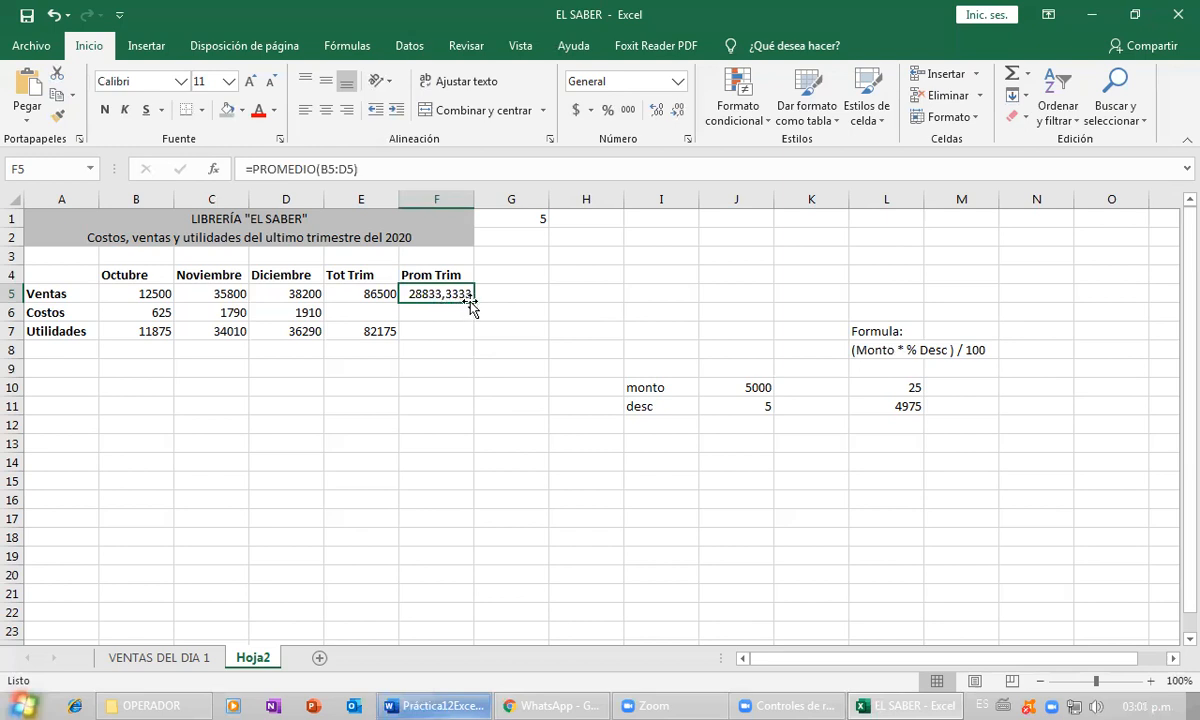
pyautogui.moveTo(476, 301); pyautogui.dragTo(474, 338)
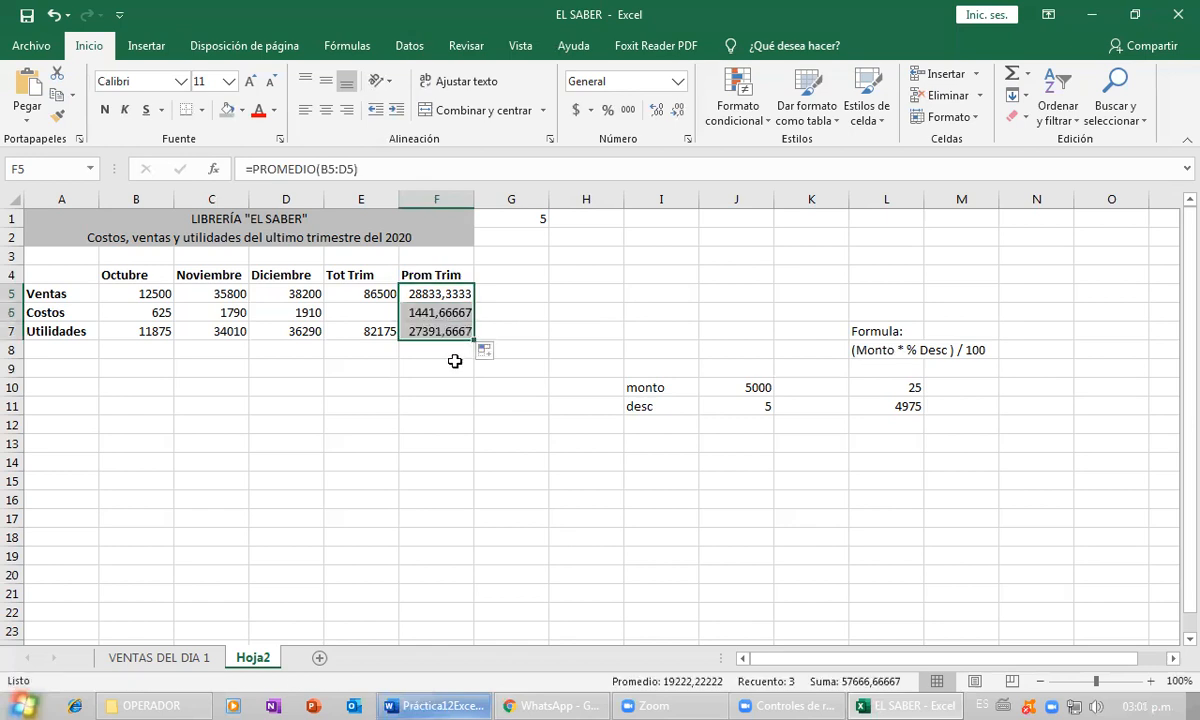
pyautogui.click(438, 352)
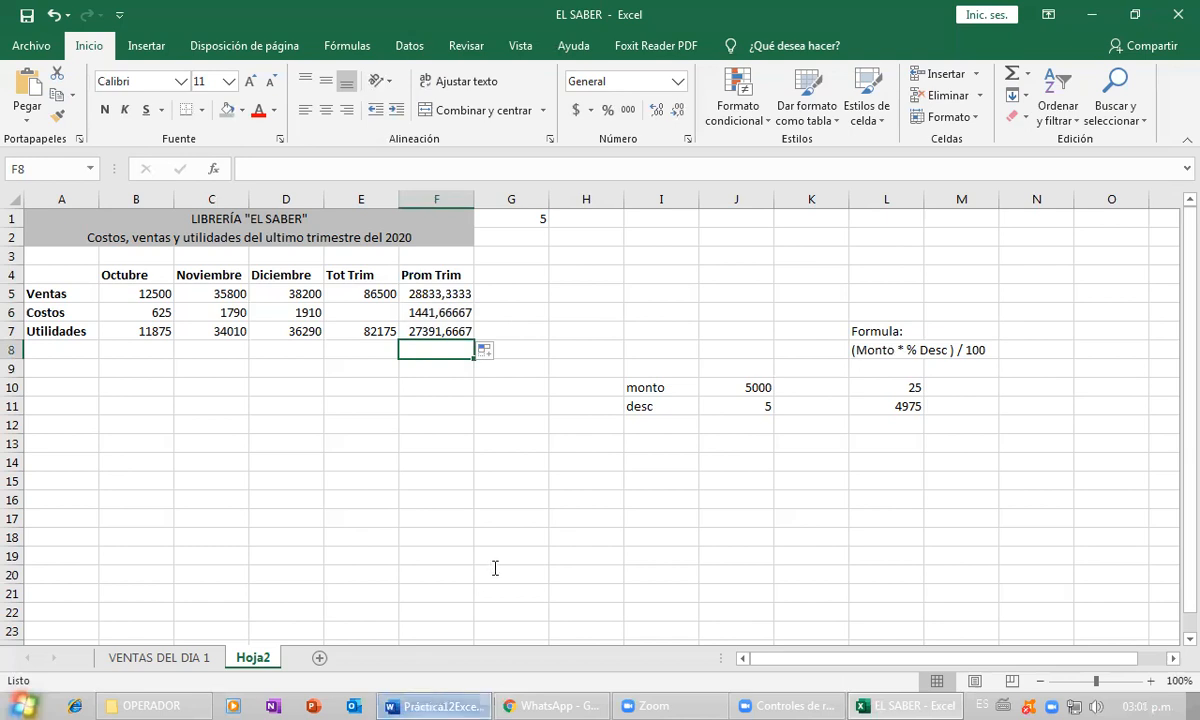
# - Check instruction 12 in Word and, back in Excel, rename the sheet Hoja2 as "Ultimo Trimestre 2020"
pyautogui.hotkey('alt', 'Tab')
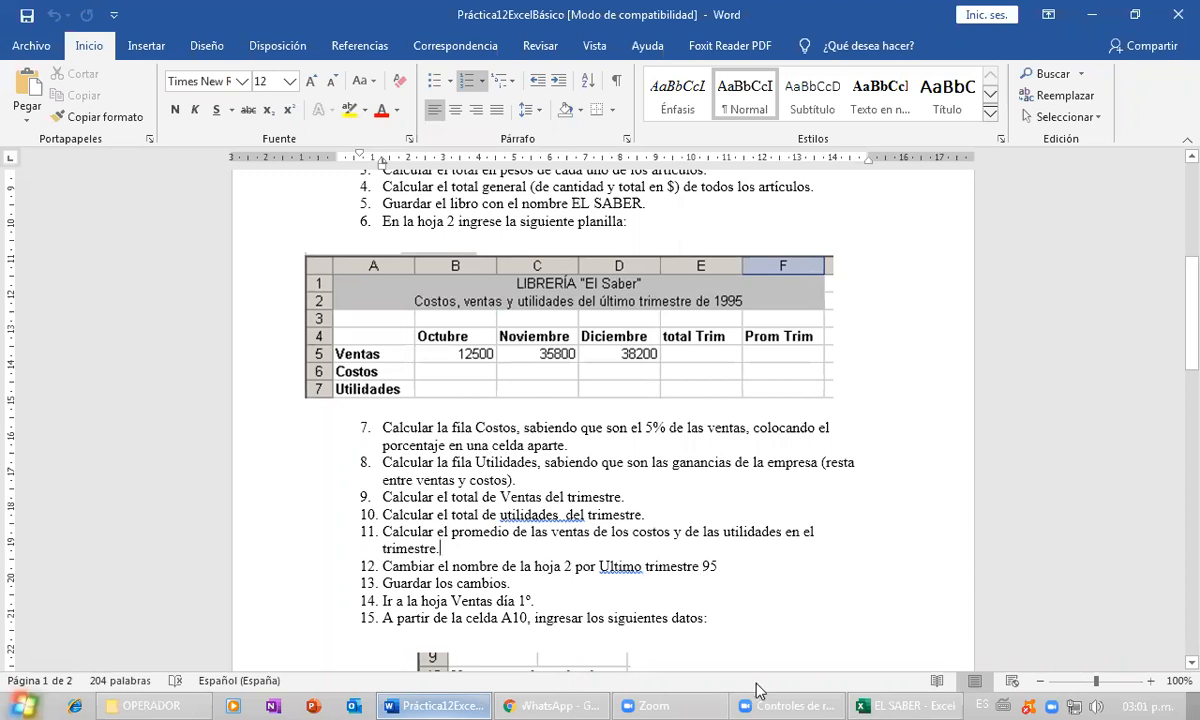
pyautogui.click(900, 697)
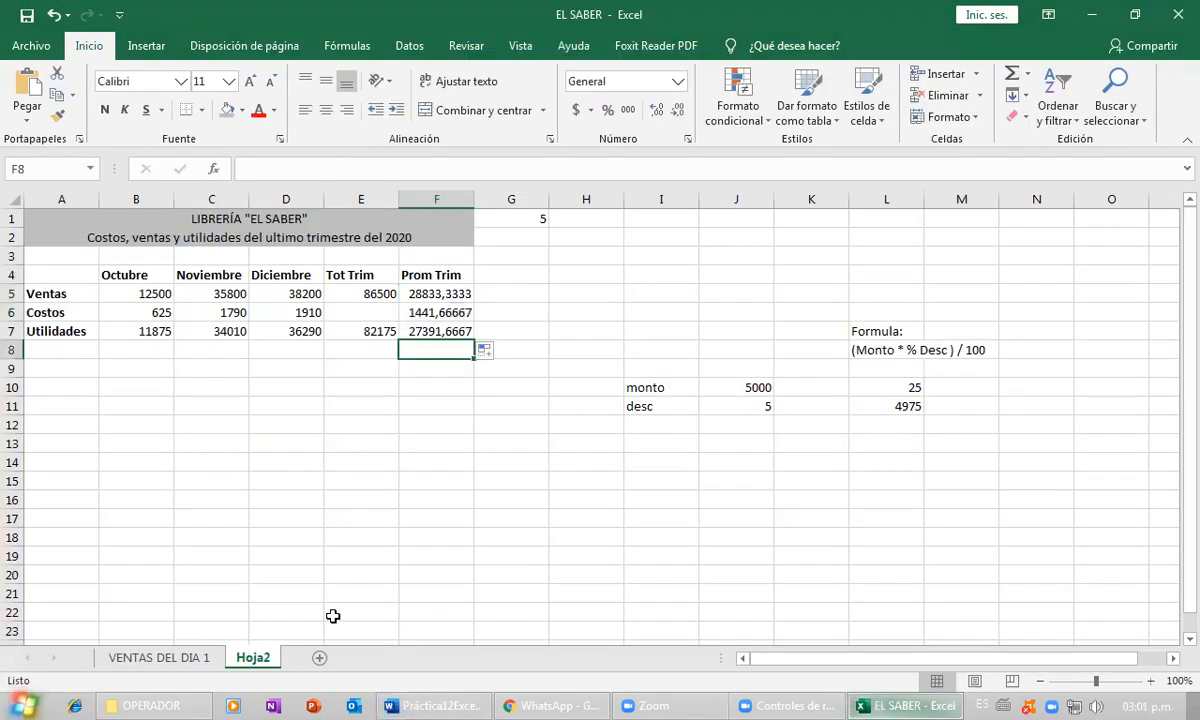
pyautogui.doubleClick(257, 659)
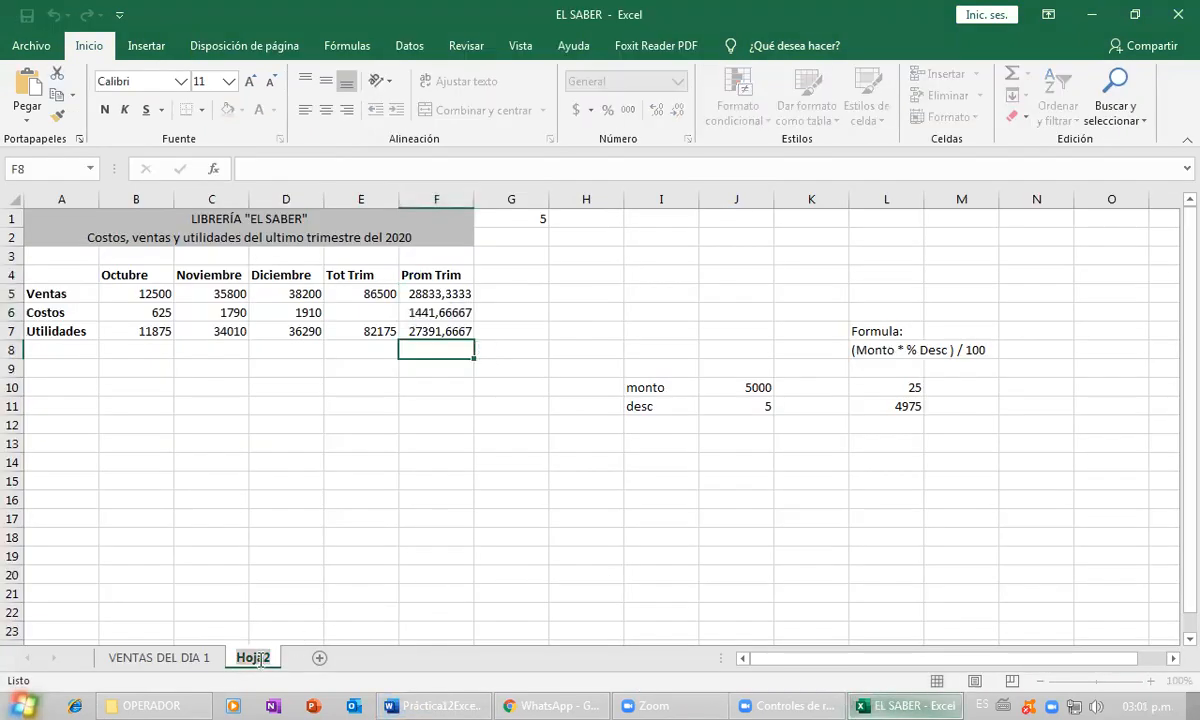
pyautogui.write('Ultimo')
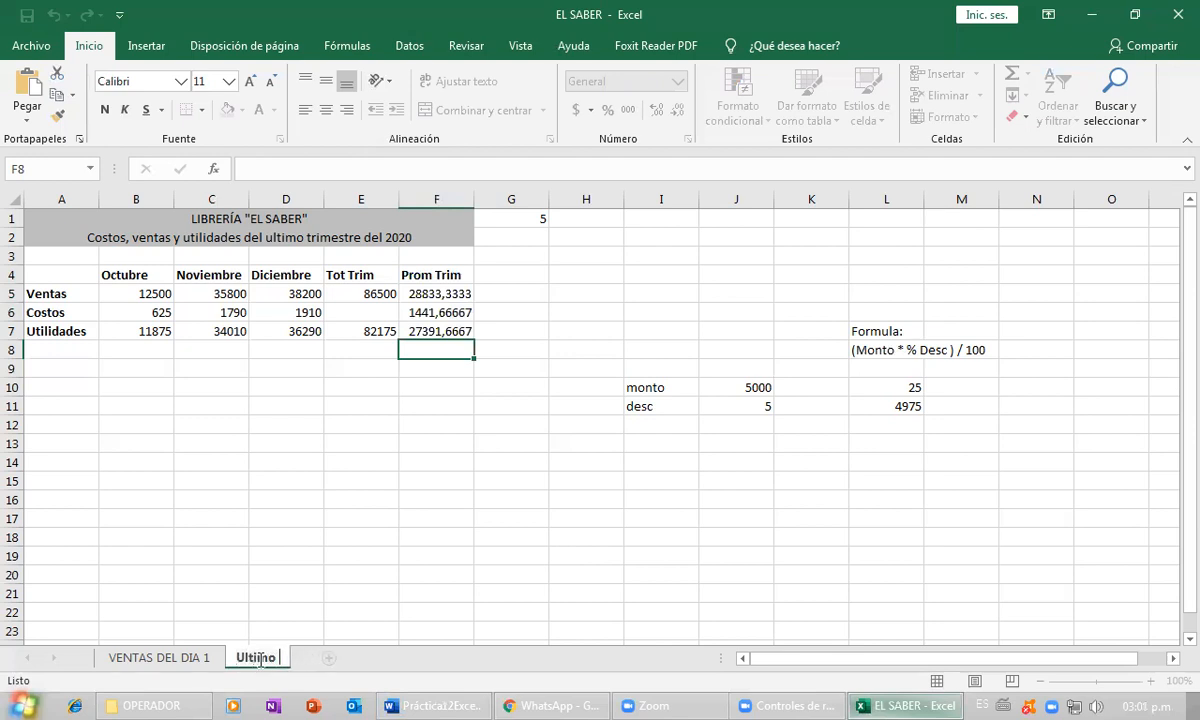
pyautogui.write(' =Trimest')
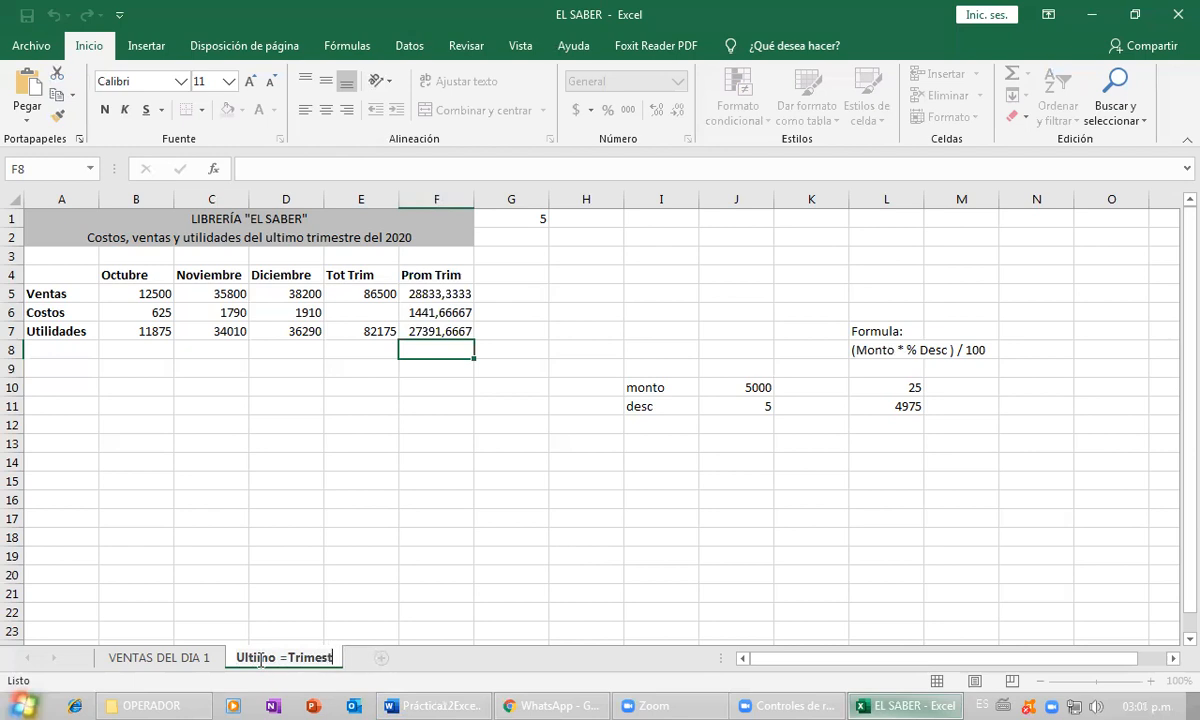
pyautogui.write('re 2020')
pyautogui.press('Return')
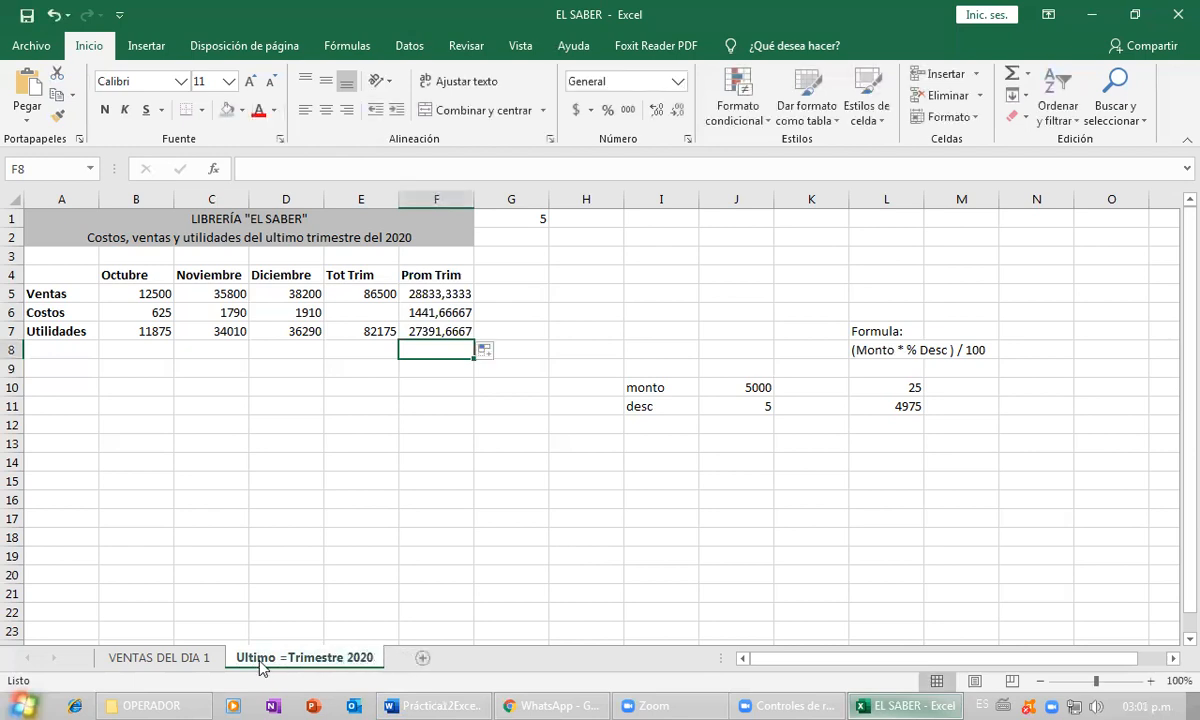
pyautogui.doubleClick(259, 662)
pyautogui.click(280, 658)
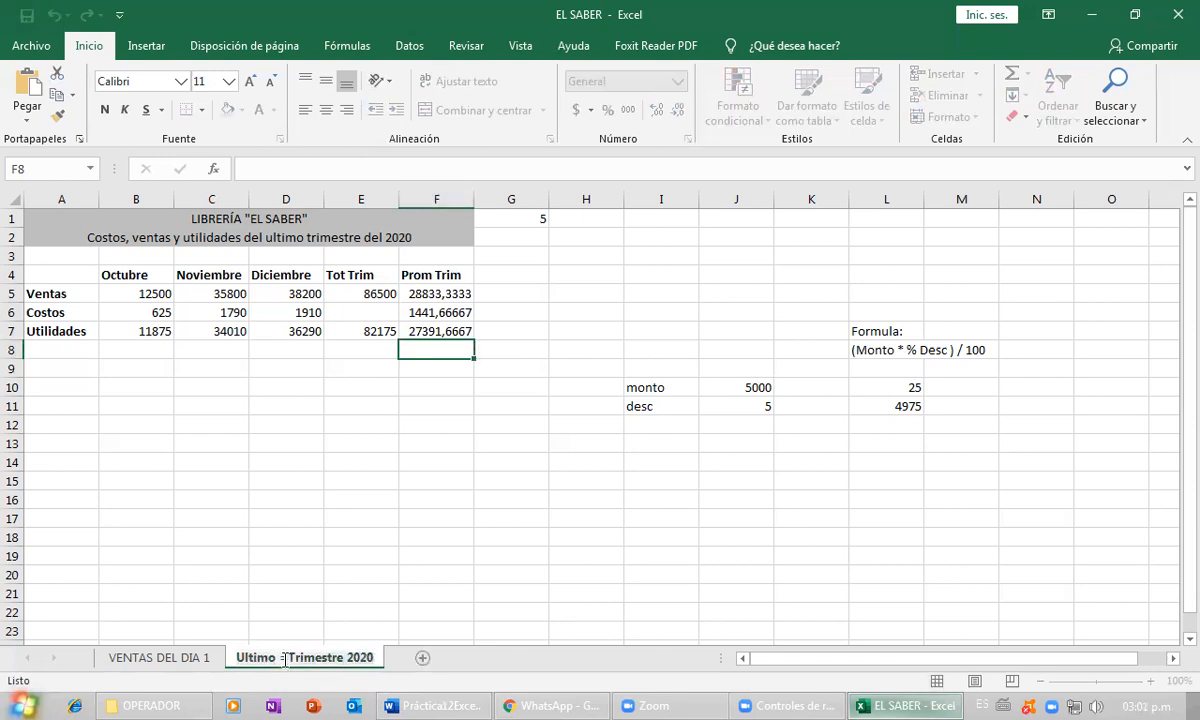
pyautogui.press('Delete')
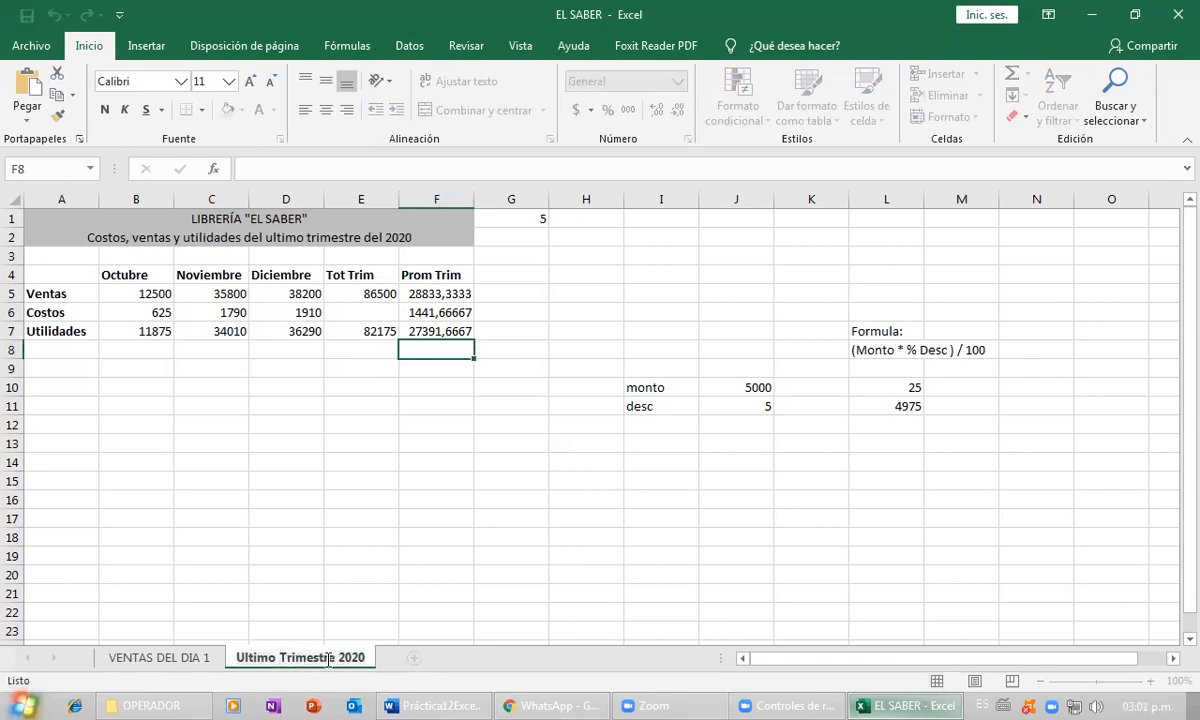
pyautogui.press('Return')
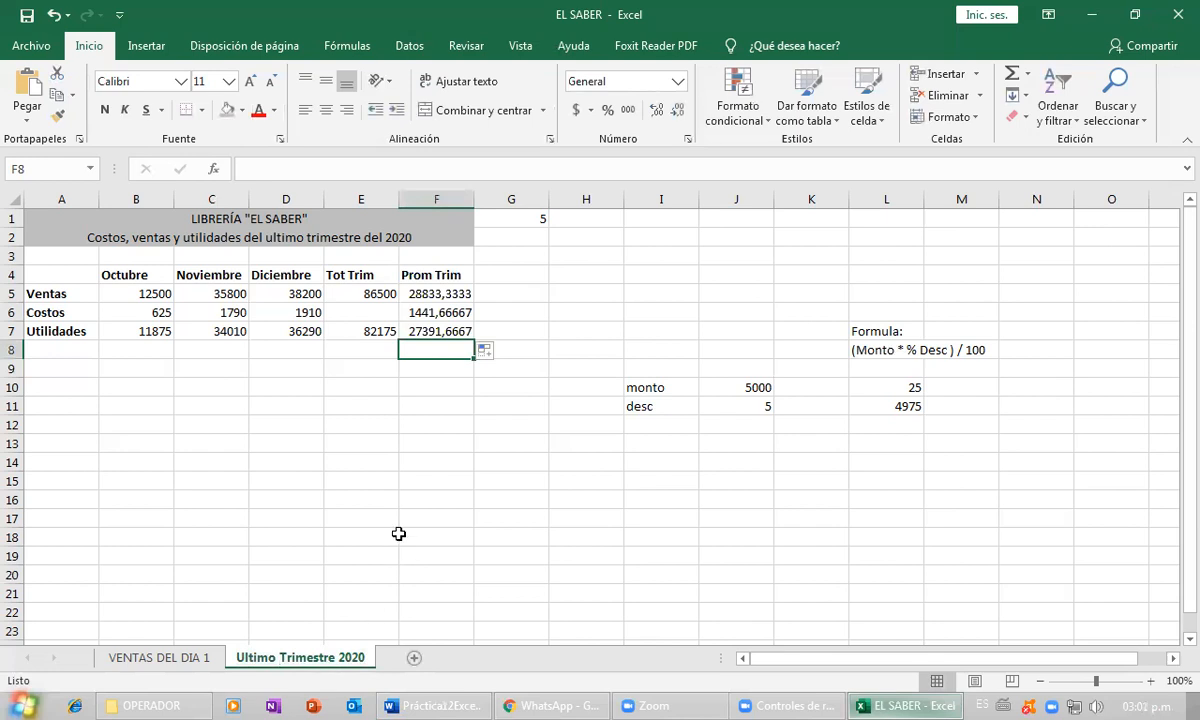
# - Switch to Word to read instructions 13 to 15 of the exercise, and return to the Excel quarterly sheet
pyautogui.click(437, 706)
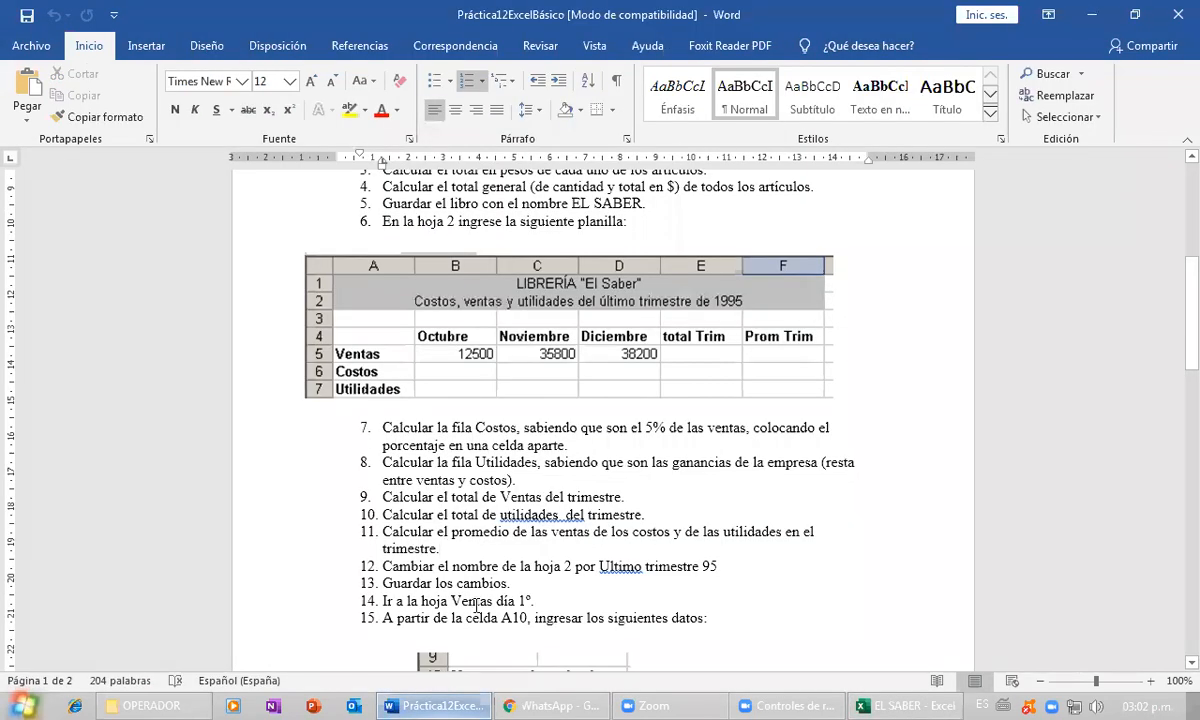
pyautogui.scroll(-3, 482, 621)
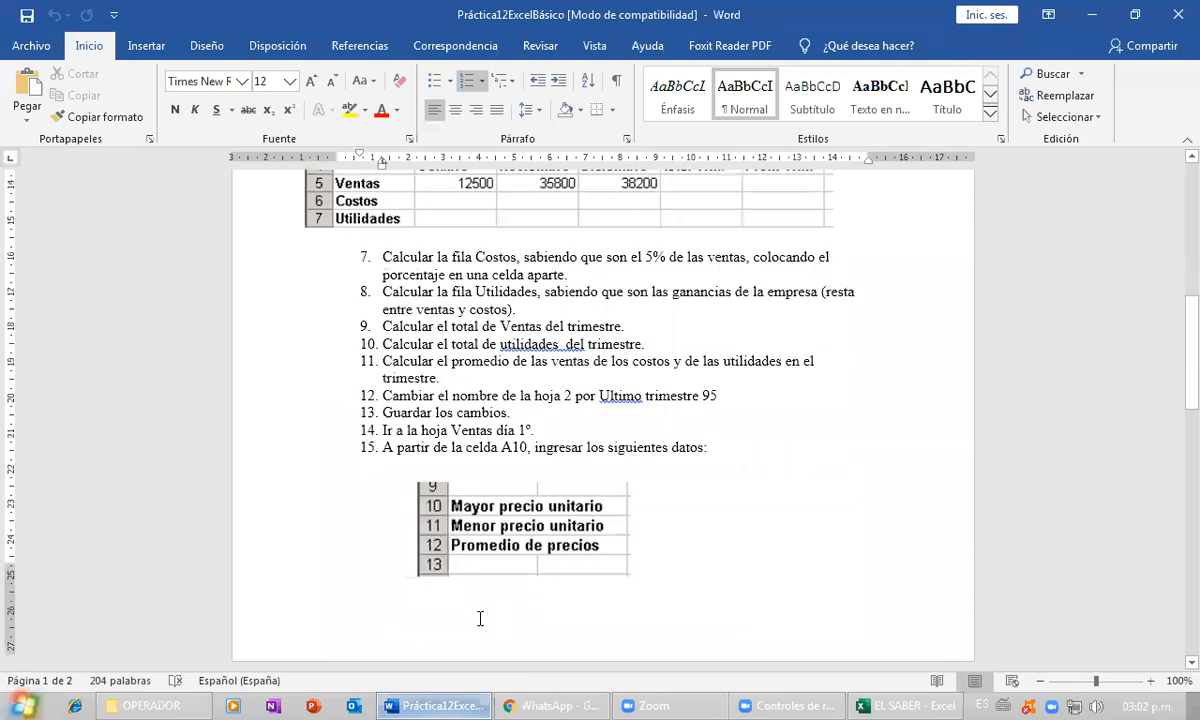
pyautogui.scroll(3, 482, 621)
pyautogui.click(866, 702)
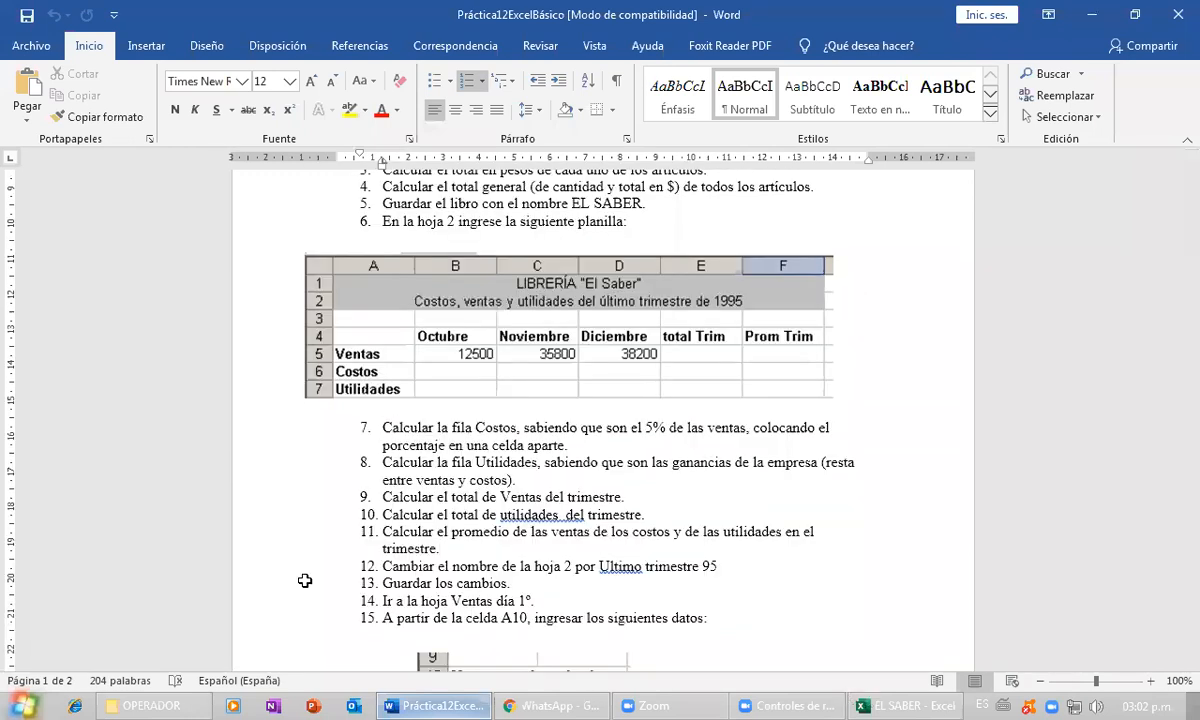
pyautogui.click(383, 459)
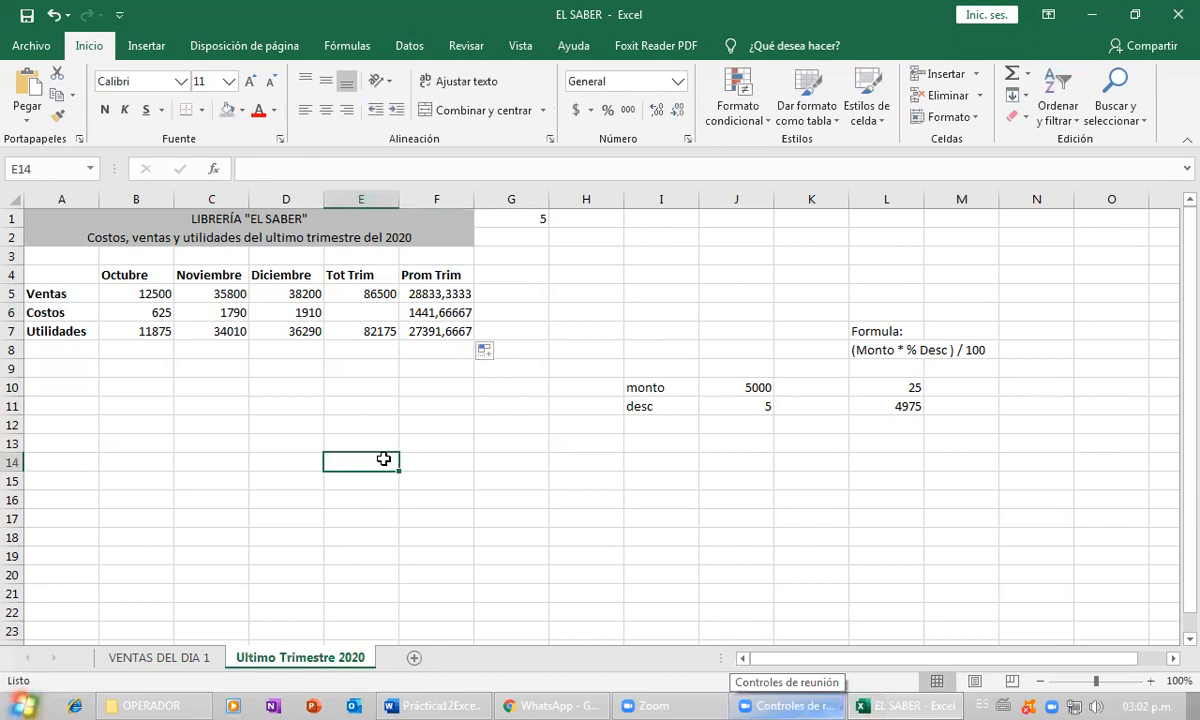
# - Format the amounts in B5:F7 as Moneda with 2 decimal places and the $ symbol
pyautogui.click(140, 294)
pyautogui.moveTo(486, 342); pyautogui.dragTo(488, 354)
pyautogui.moveTo(404, 389); pyautogui.dragTo(393, 387)
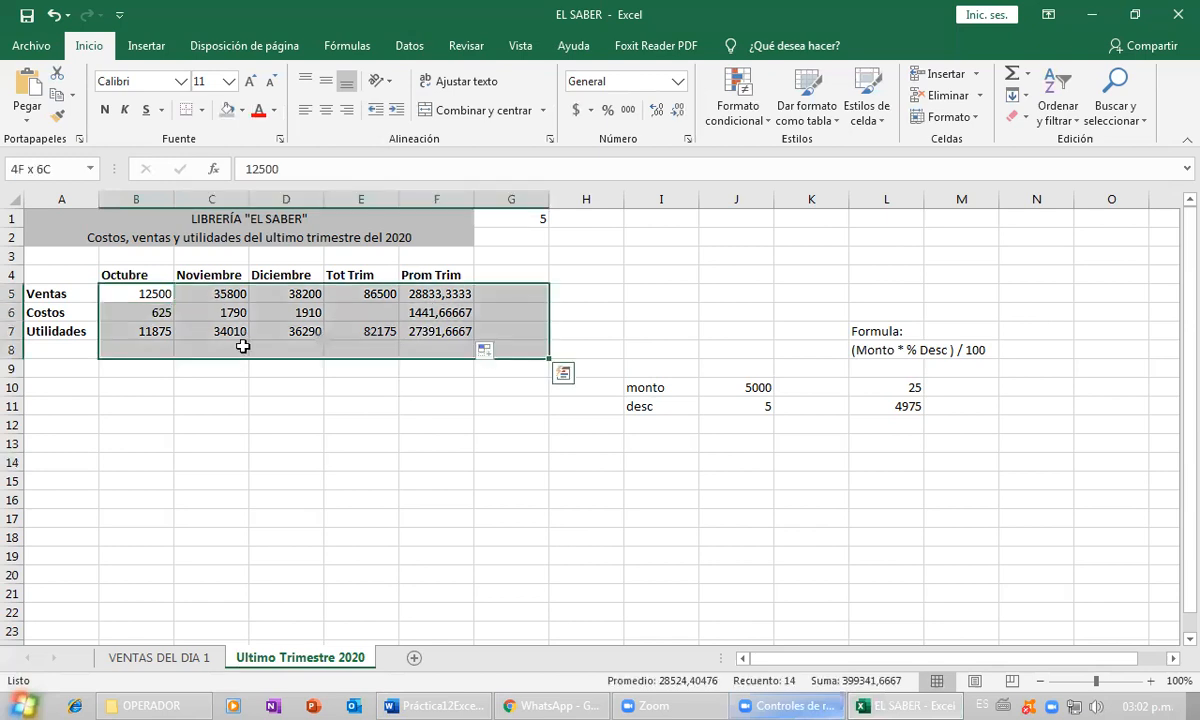
pyautogui.moveTo(152, 302); pyautogui.dragTo(408, 331)
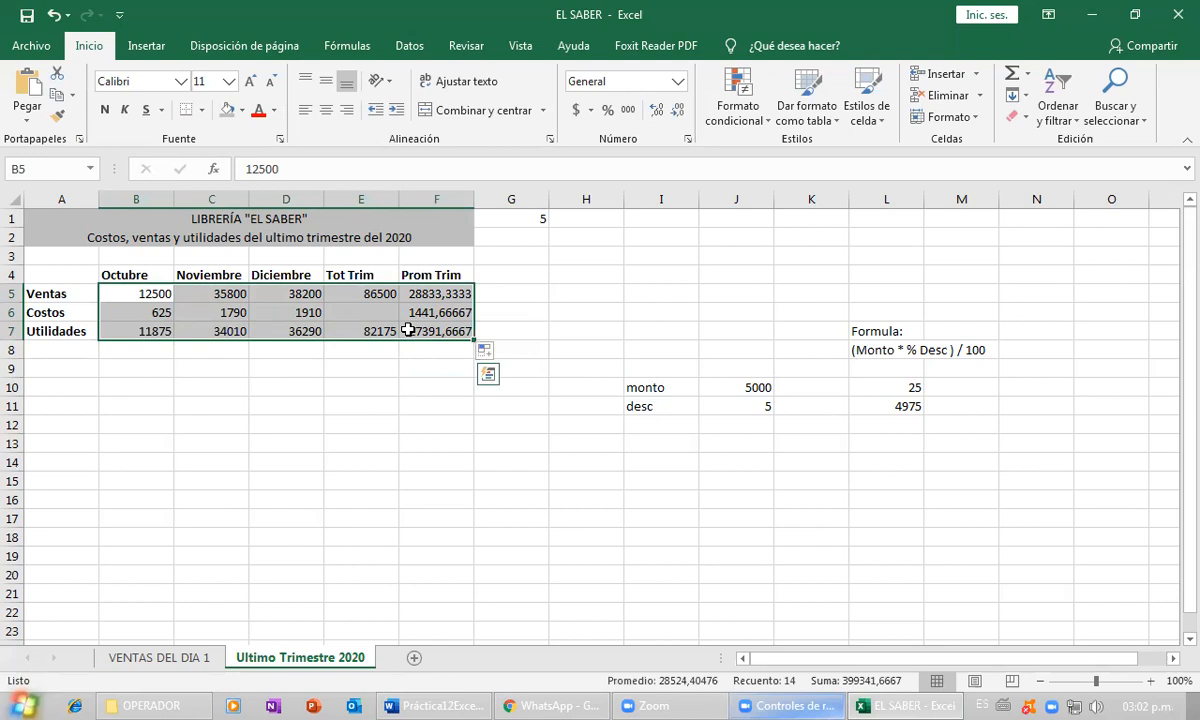
pyautogui.click(408, 331)
pyautogui.click(147, 291)
pyautogui.moveTo(147, 291); pyautogui.dragTo(421, 329)
pyautogui.rightClick(422, 331)
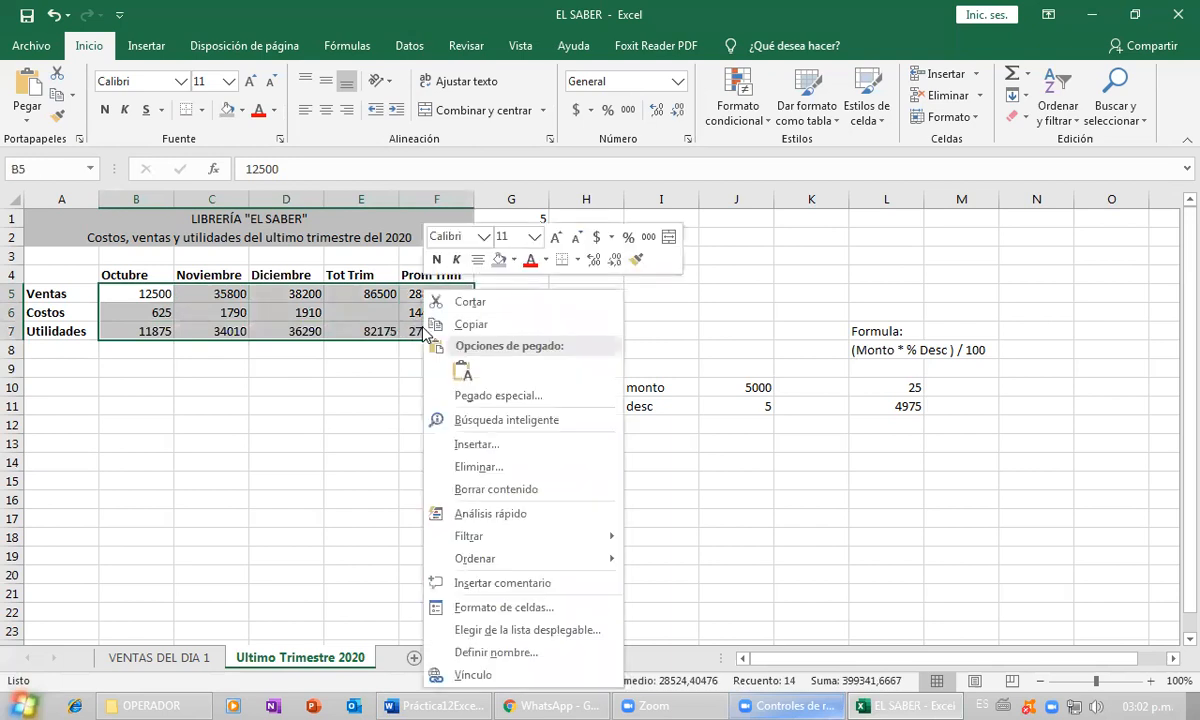
pyautogui.click(519, 606)
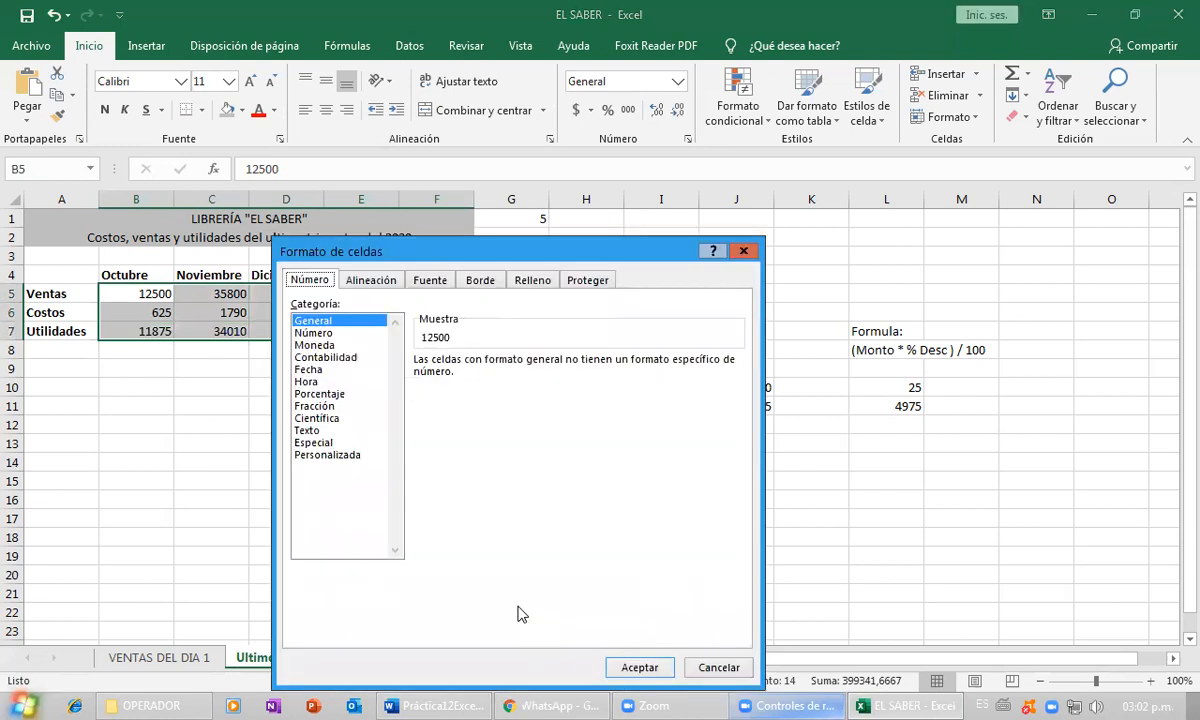
pyautogui.click(333, 345)
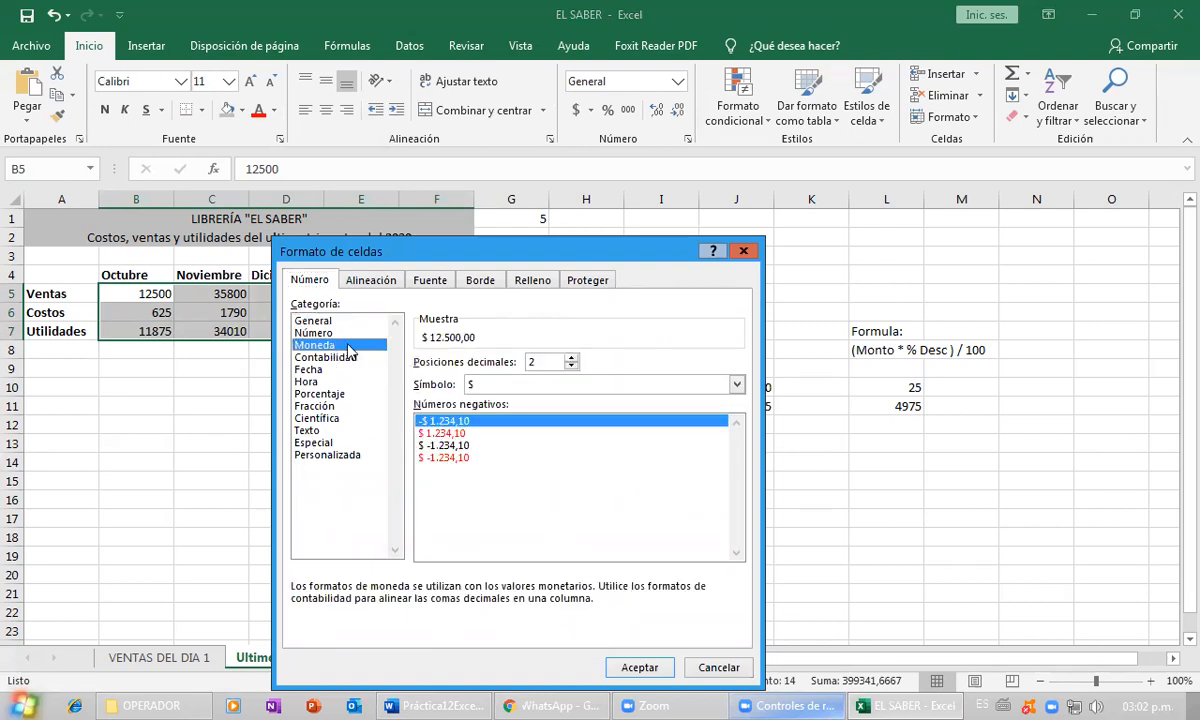
pyautogui.click(340, 357)
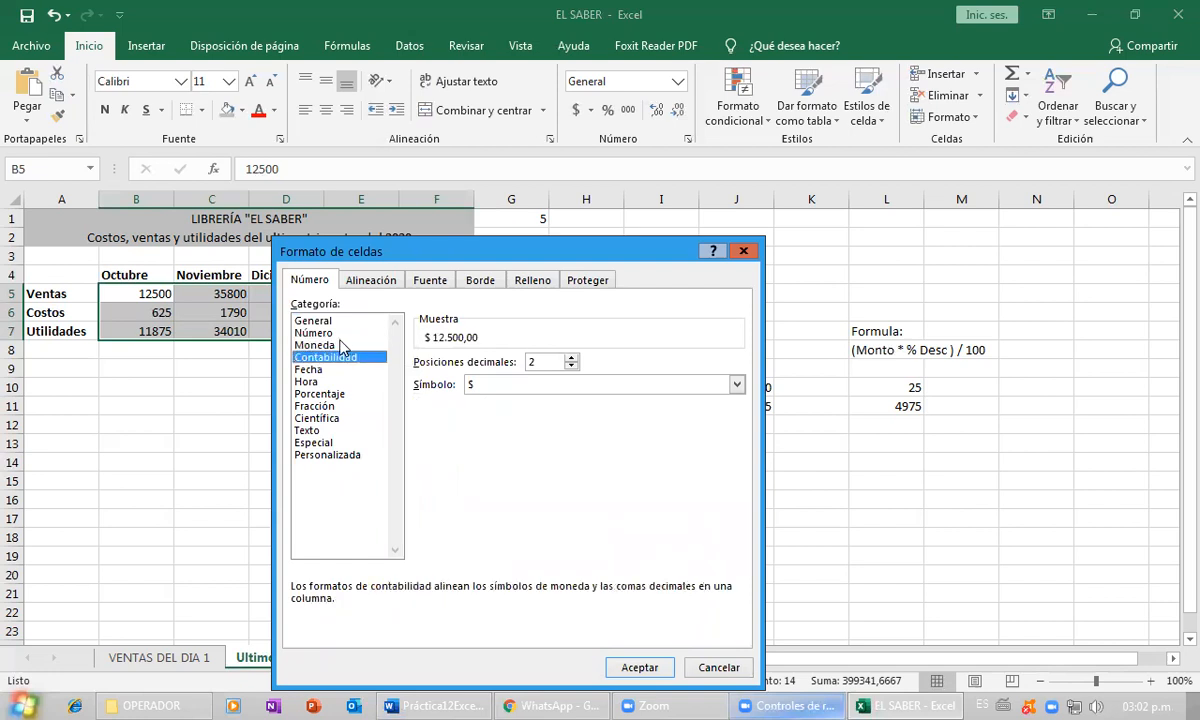
pyautogui.click(341, 346)
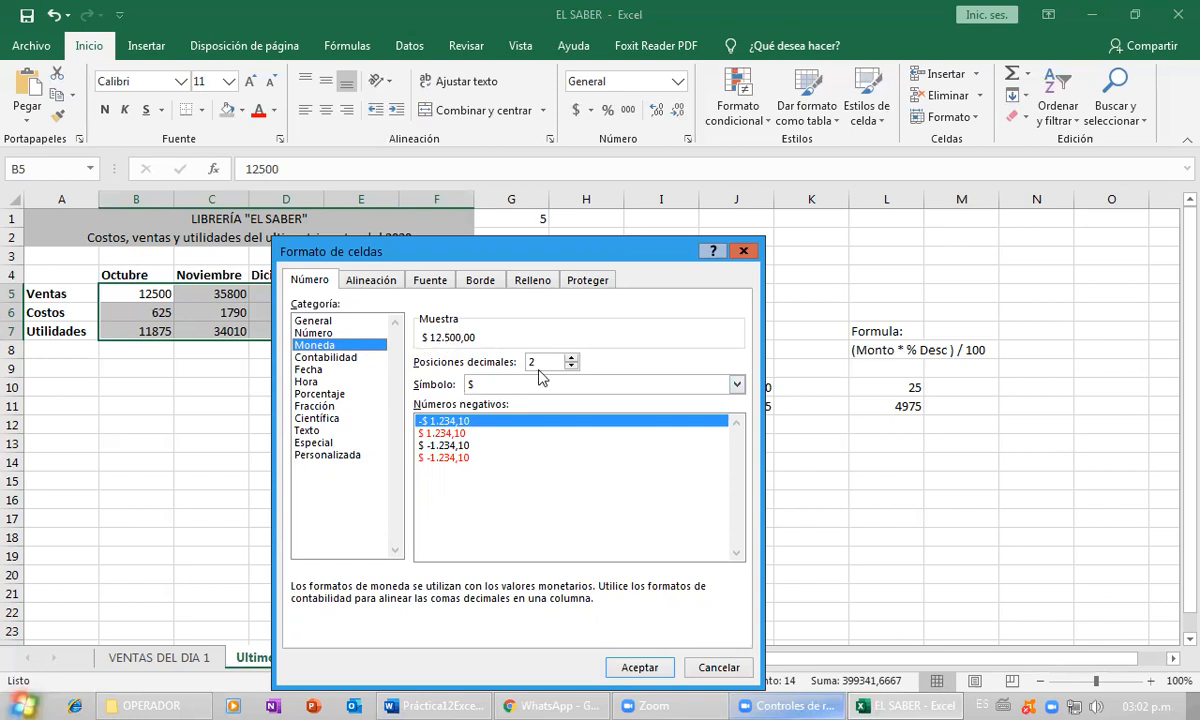
pyautogui.click(637, 668)
pyautogui.click(391, 479)
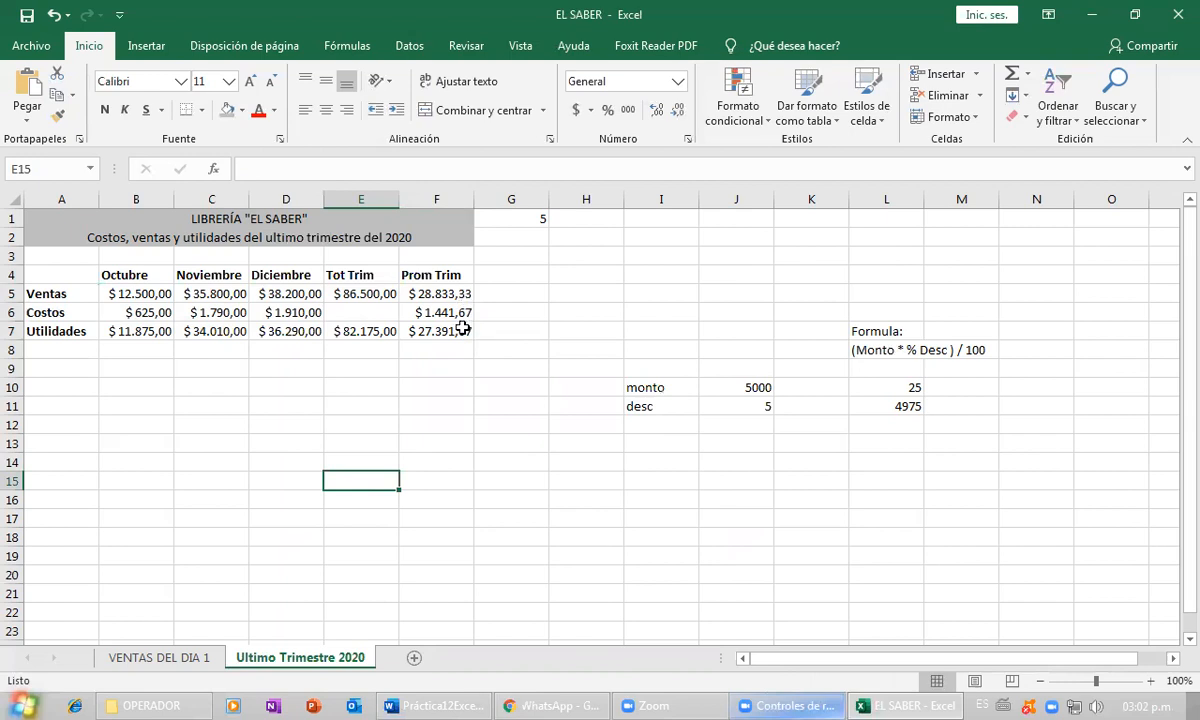
# - Apply the Contabilidad number format with 2 decimal places and the $ symbol to the amounts in B5:F7
pyautogui.click(157, 291)
pyautogui.moveTo(157, 291); pyautogui.dragTo(463, 332)
pyautogui.rightClick(429, 288)
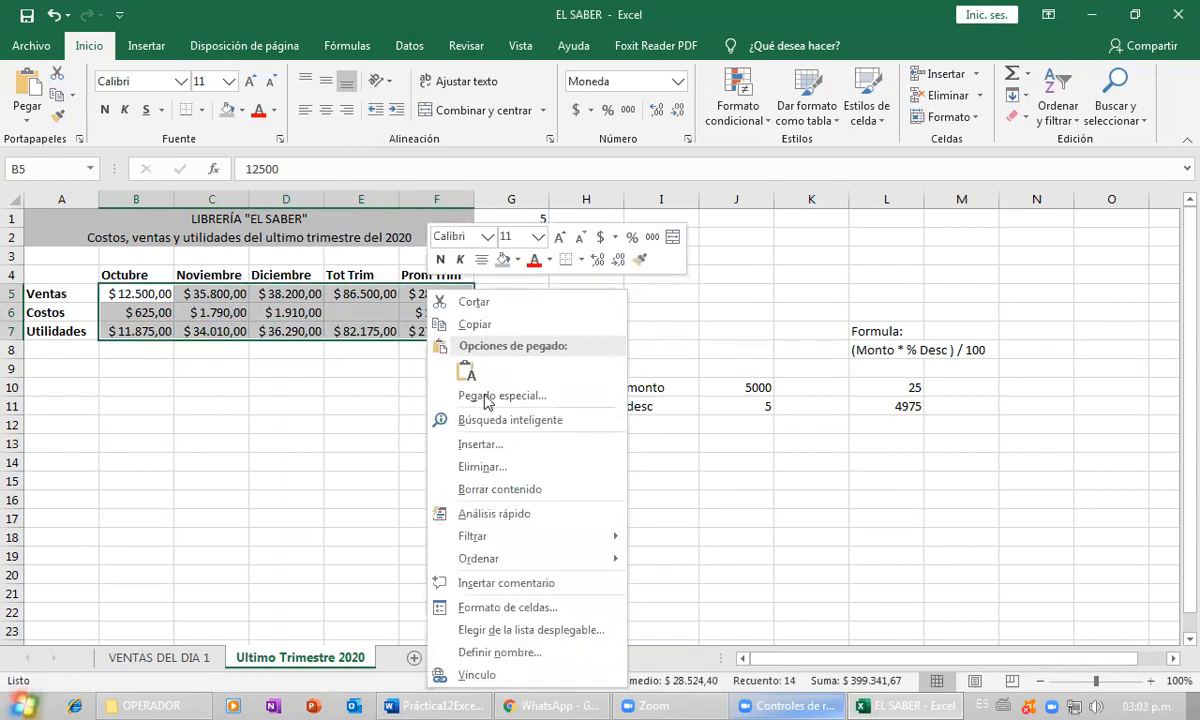
pyautogui.click(480, 607)
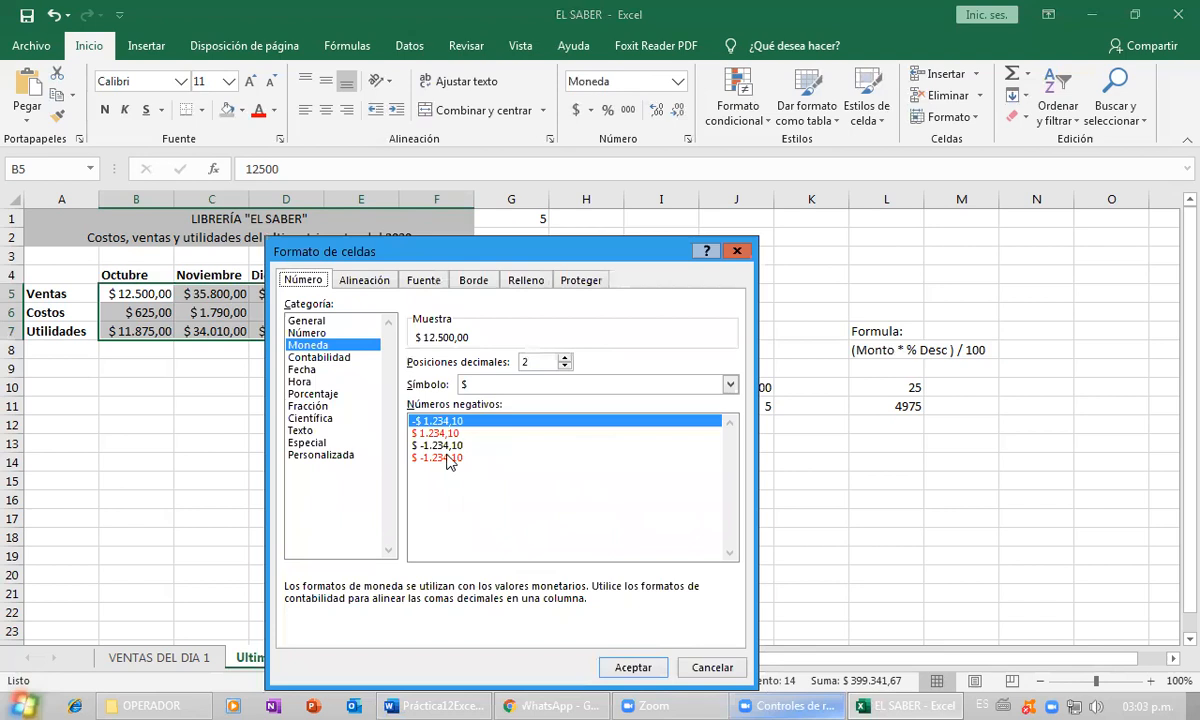
pyautogui.click(330, 358)
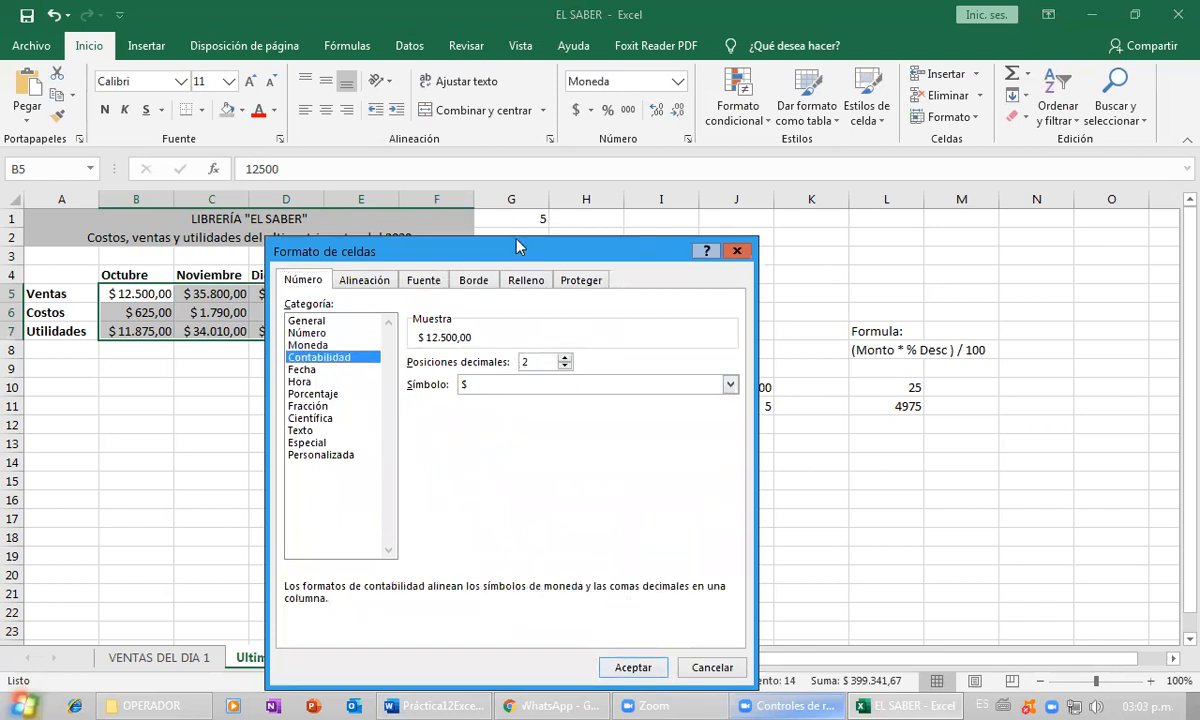
pyautogui.moveTo(503, 249); pyautogui.dragTo(762, 231)
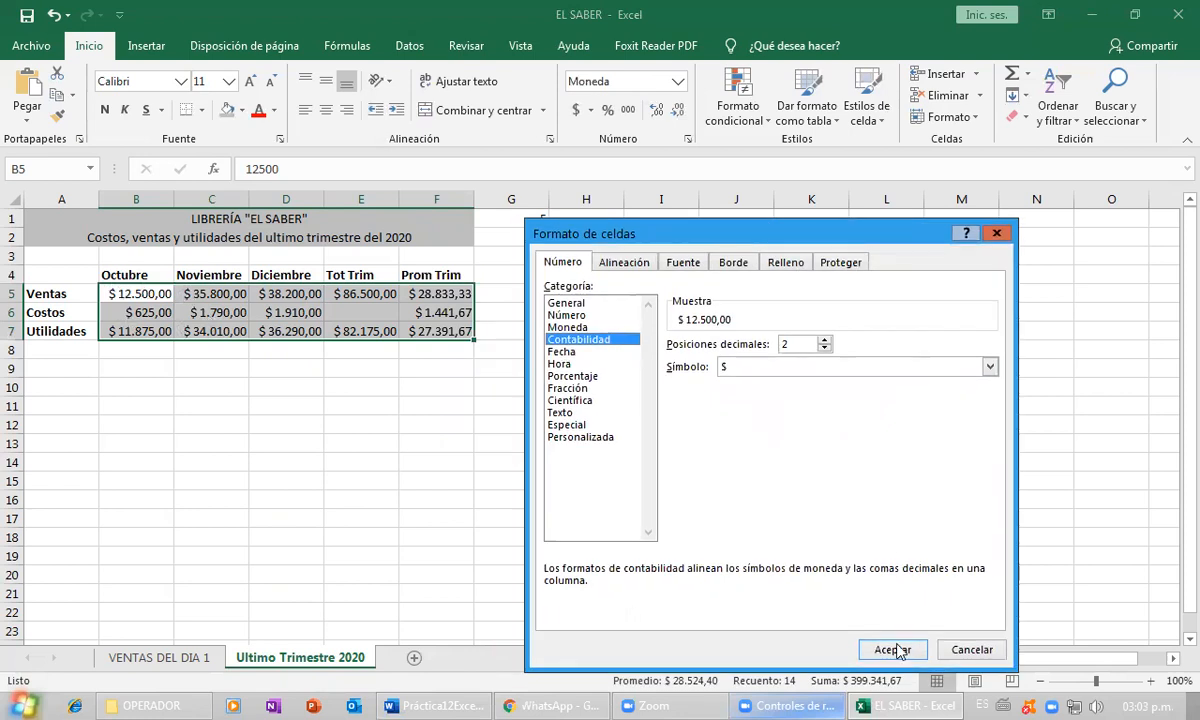
pyautogui.press('Return')
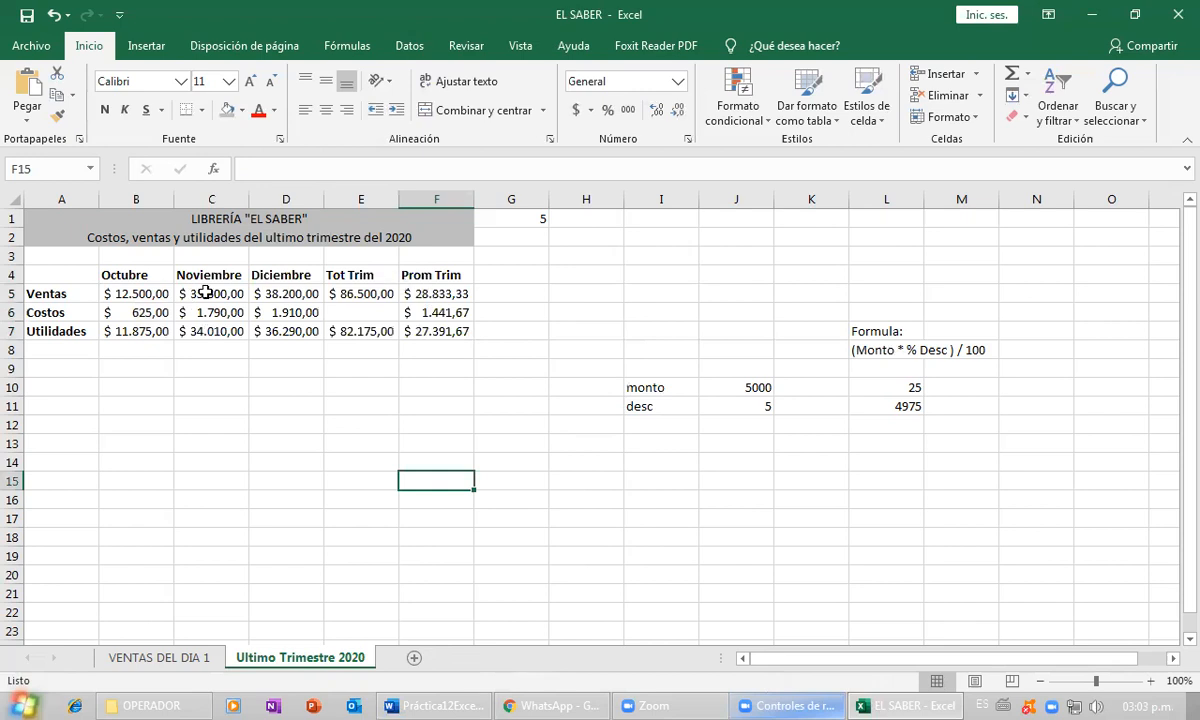
# - Undo the Contabilidad format on B5:F7 to compare it with Moneda, and redo it
pyautogui.moveTo(110, 294); pyautogui.dragTo(405, 326)
pyautogui.click(402, 397)
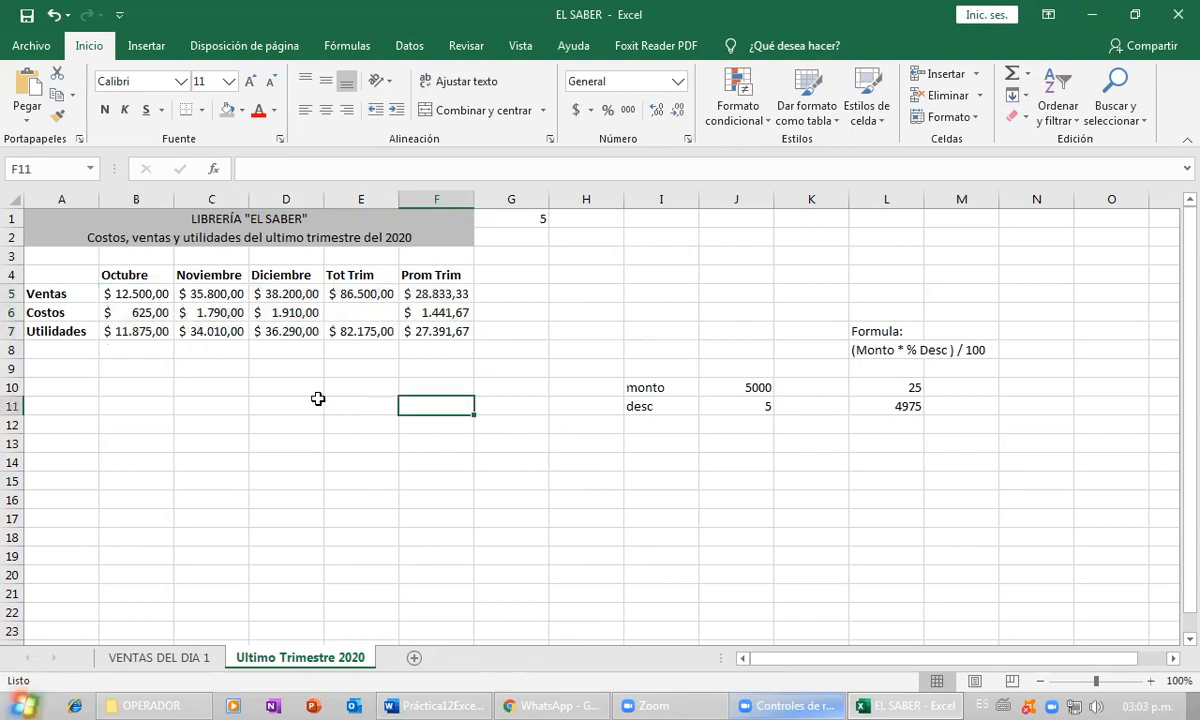
pyautogui.hotkey('ctrl', 'z')
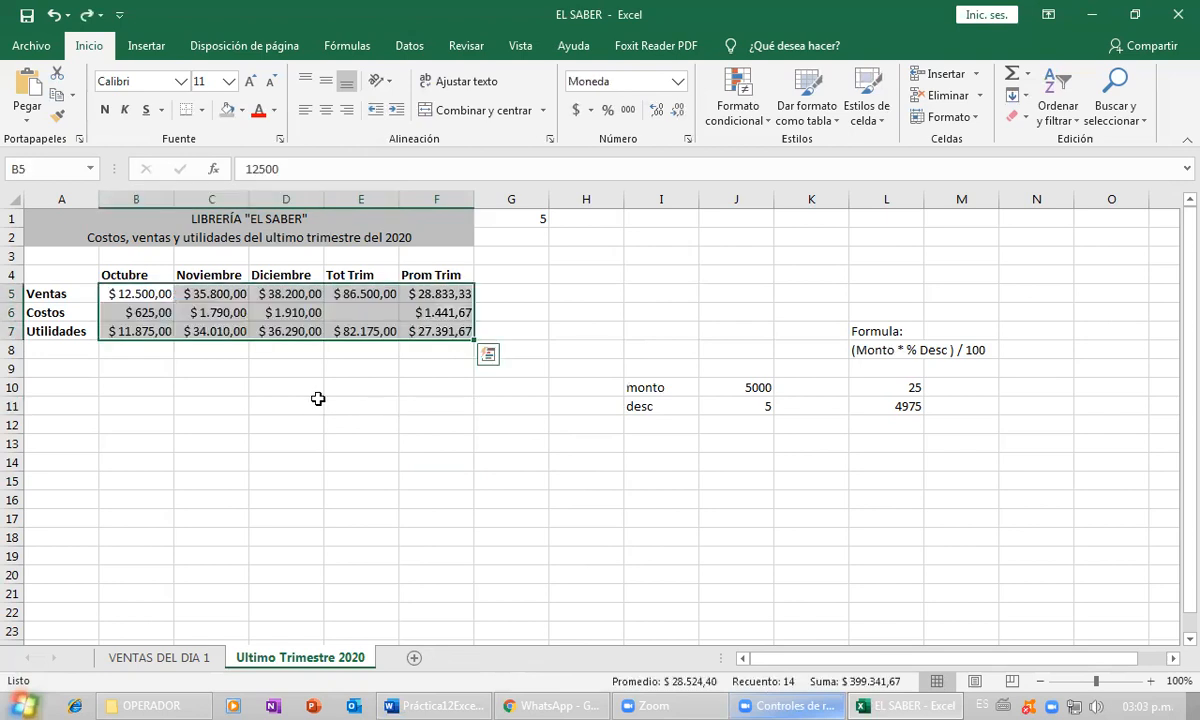
pyautogui.click(317, 399)
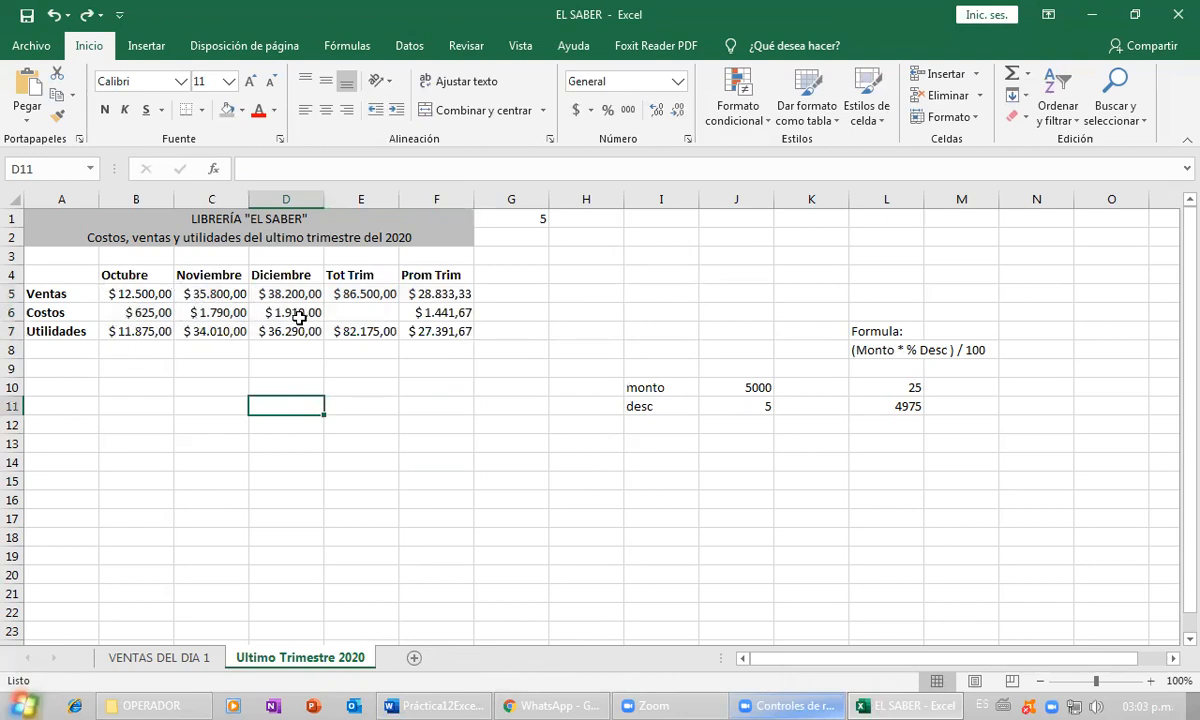
pyautogui.hotkey('ctrl', 'y')
pyautogui.click(265, 365)
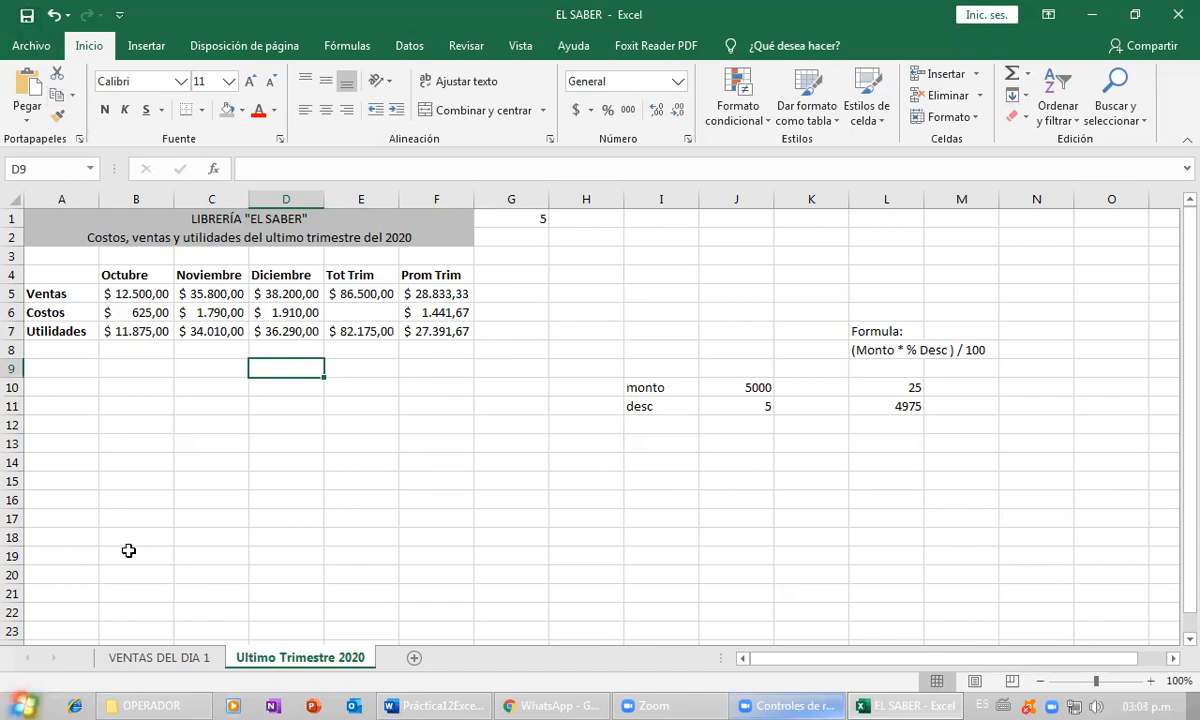
# - Go to the VENTAS DEL DIA 1 sheet, read instruction 15 in Word, and return to cell A10 in Excel
pyautogui.click(165, 660)
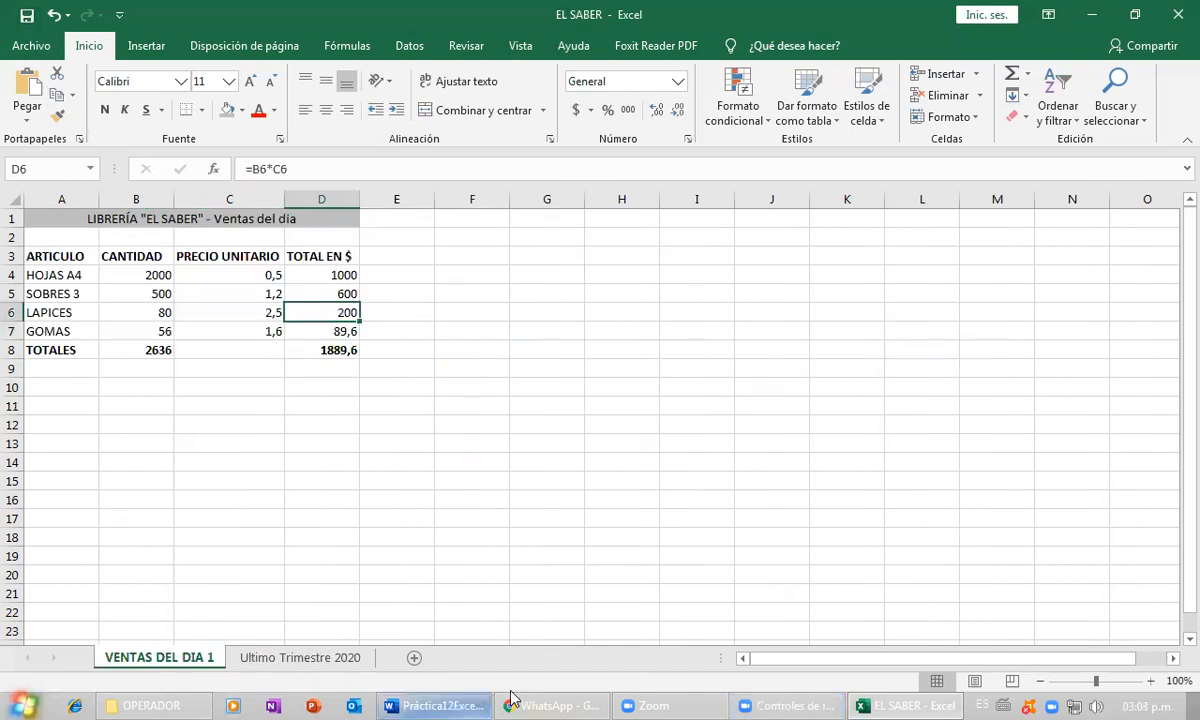
pyautogui.click(465, 703)
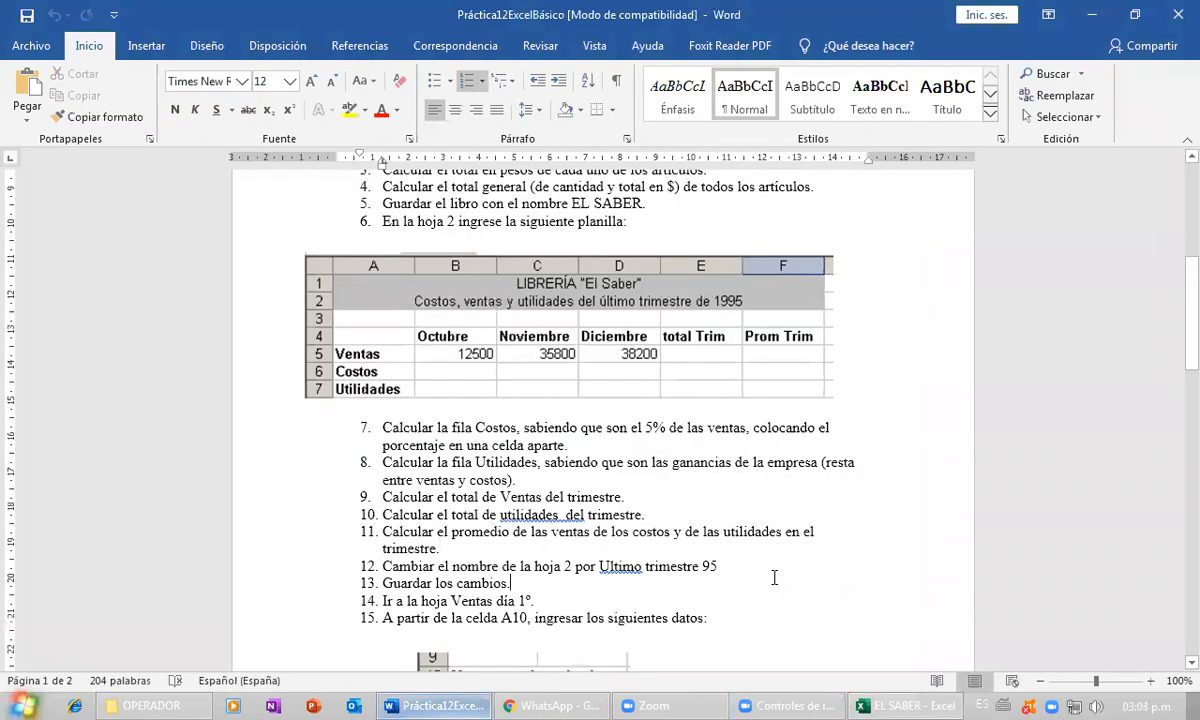
pyautogui.scroll(-2, 604, 522)
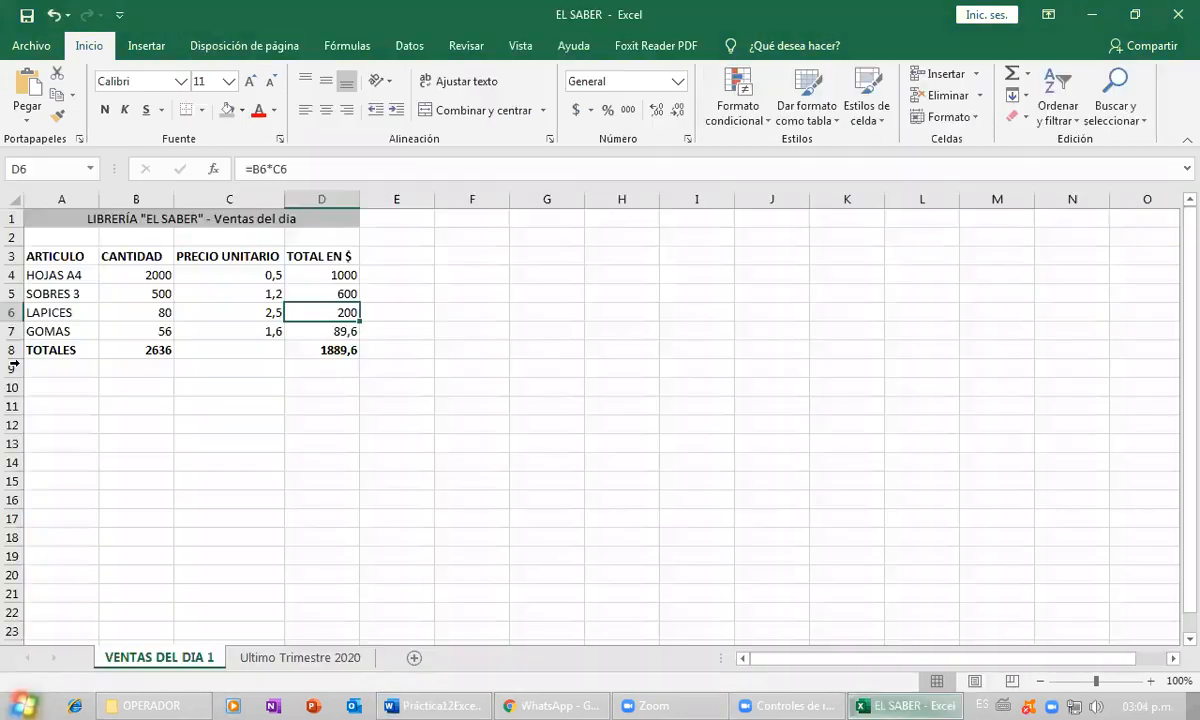
pyautogui.hotkey('alt', 'Tab')
pyautogui.click(53, 387)
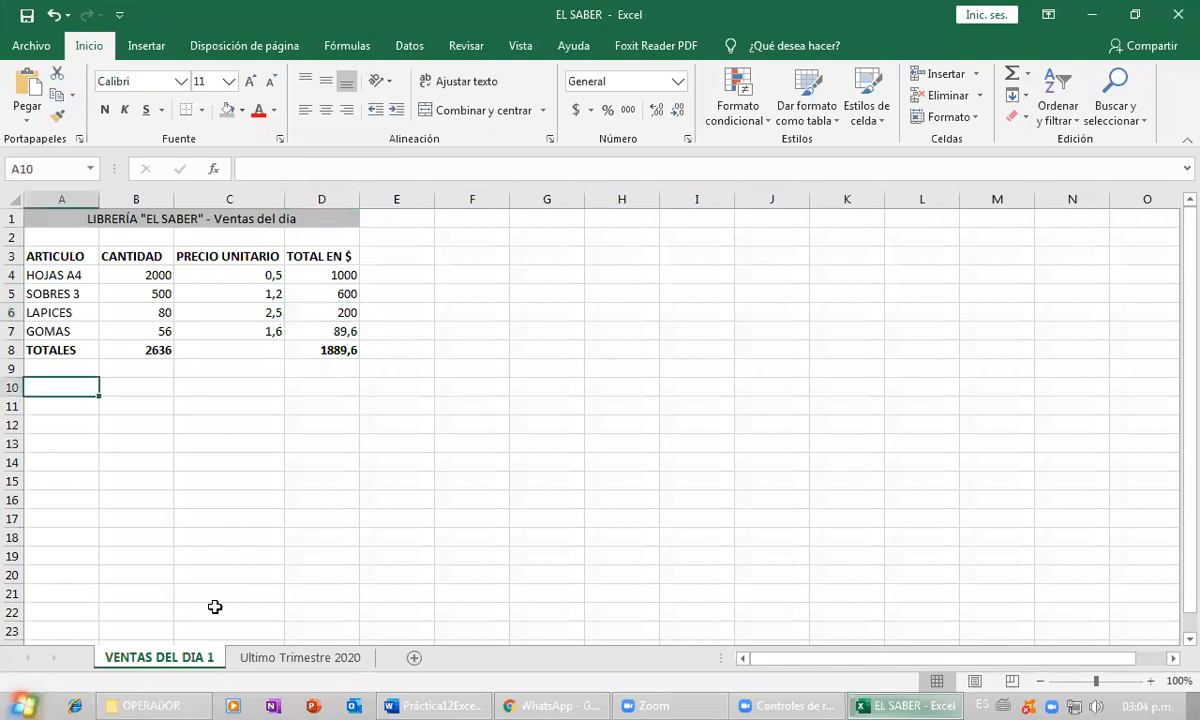
pyautogui.click(440, 706)
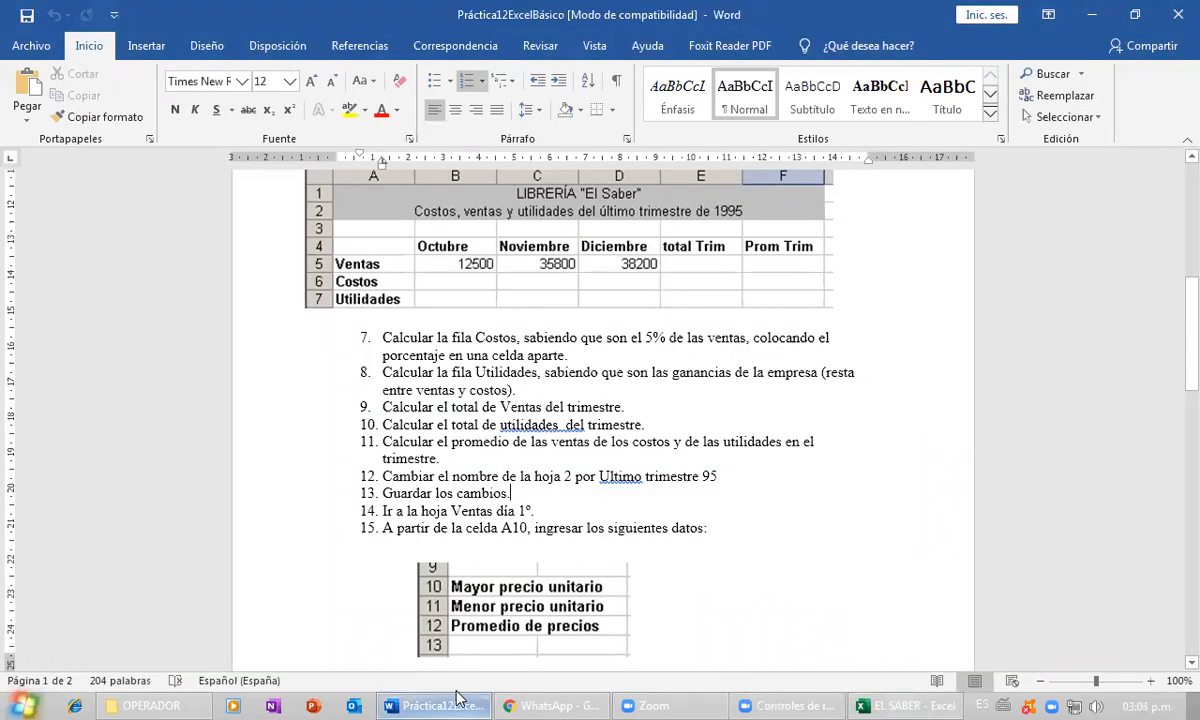
pyautogui.click(456, 700)
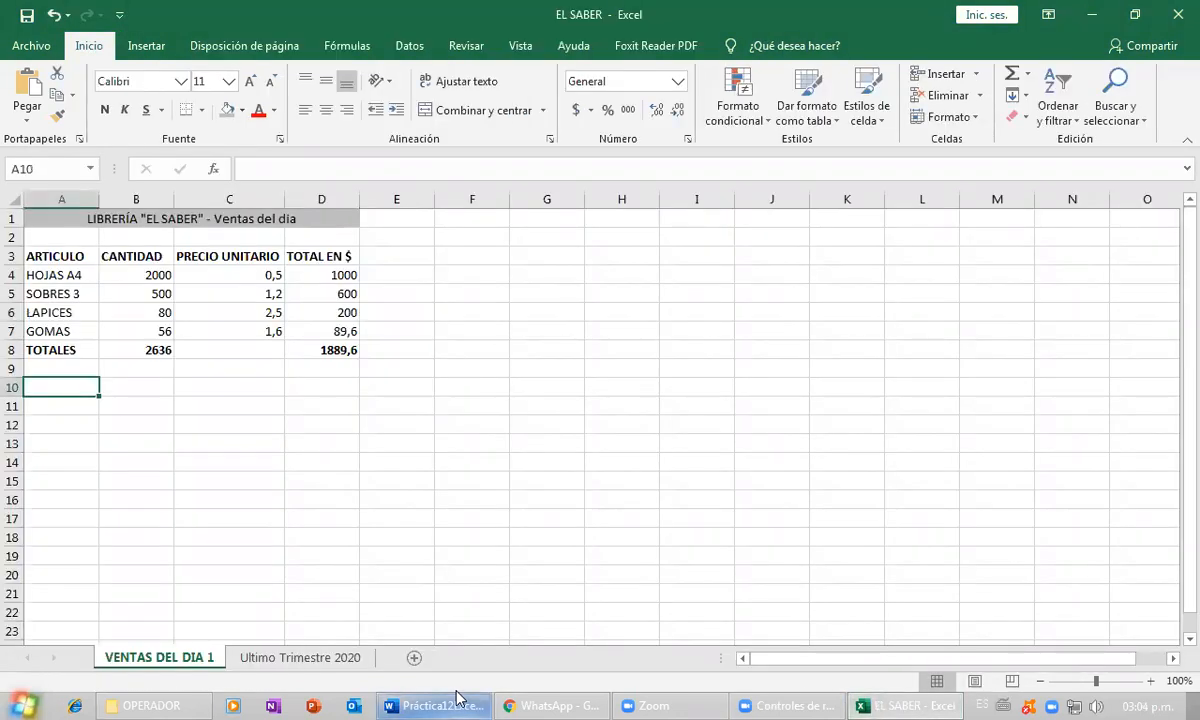
# - Enter the label "Mayor precio unitario" in cell A10
pyautogui.write('Mayor precio unit')
pyautogui.write('arios')
pyautogui.press('BackSpace')
pyautogui.press('Return')
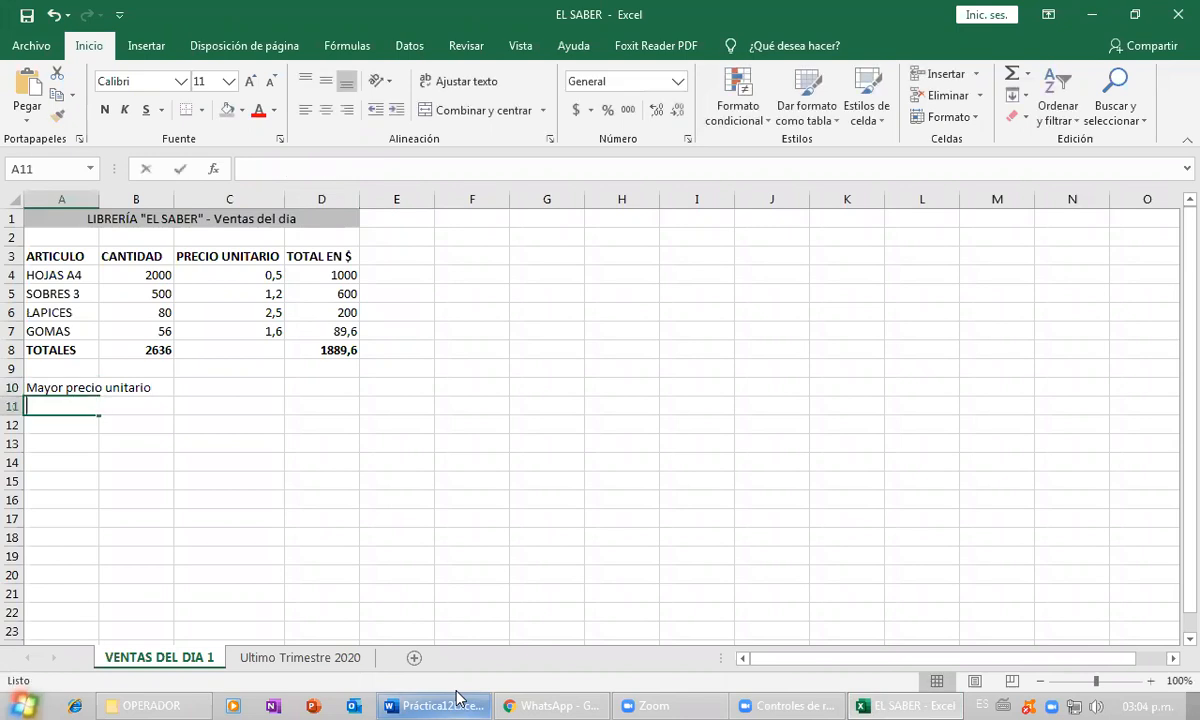
# - Enter the labels "Menor precio unitario" in A11 and "Promedio de precios" in A12
pyautogui.write('Menor')
pyautogui.press('BackSpace')
pyautogui.press('BackSpace')
pyautogui.write('i')
pyautogui.press('BackSpace')
pyautogui.write('or')
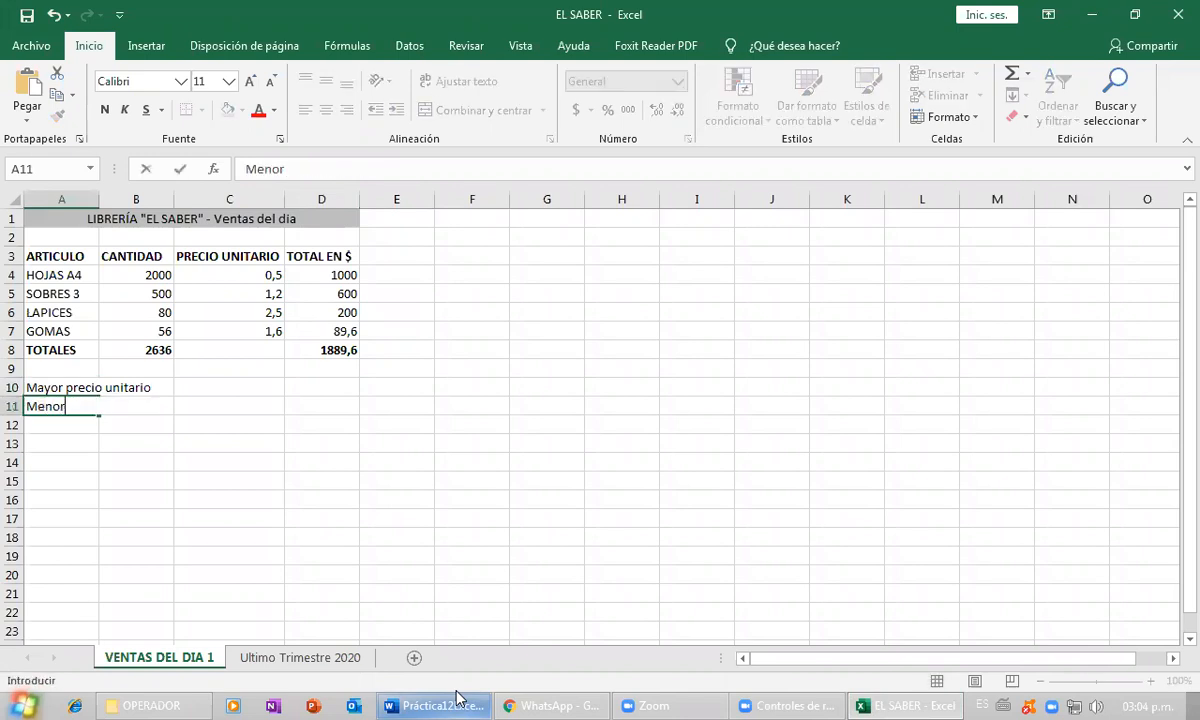
pyautogui.write(' precio unitario')
pyautogui.press('Return')
pyautogui.write('Promedio ')
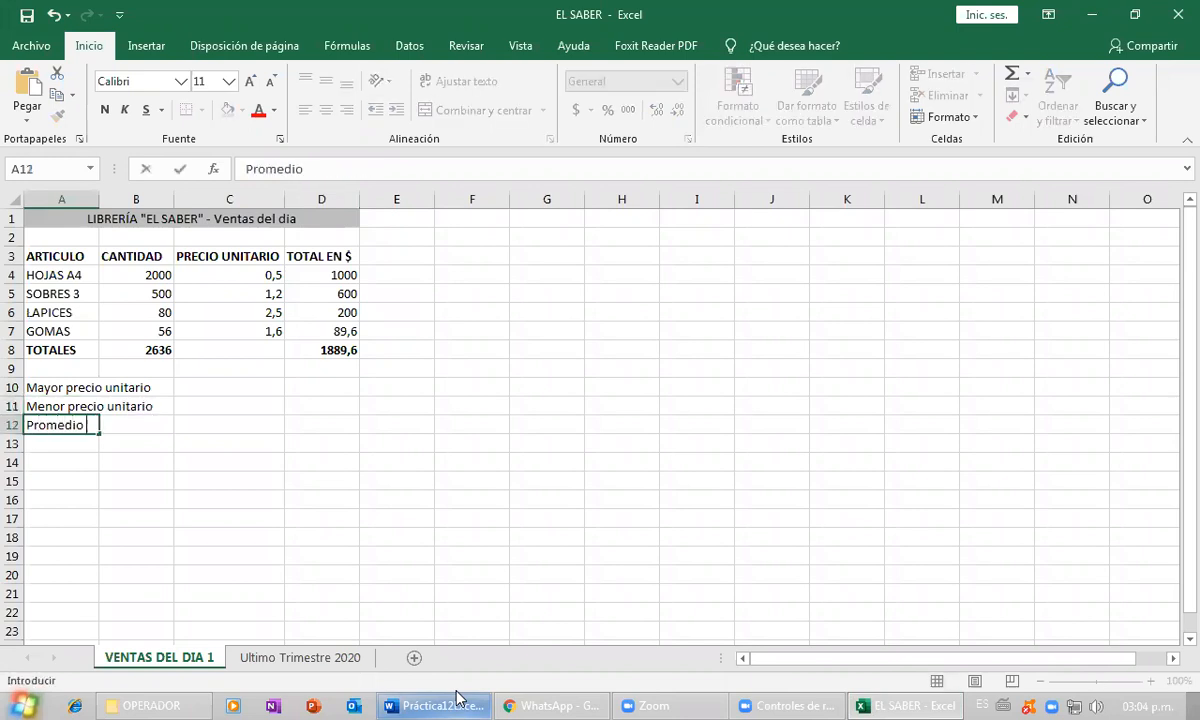
pyautogui.write('de precios')
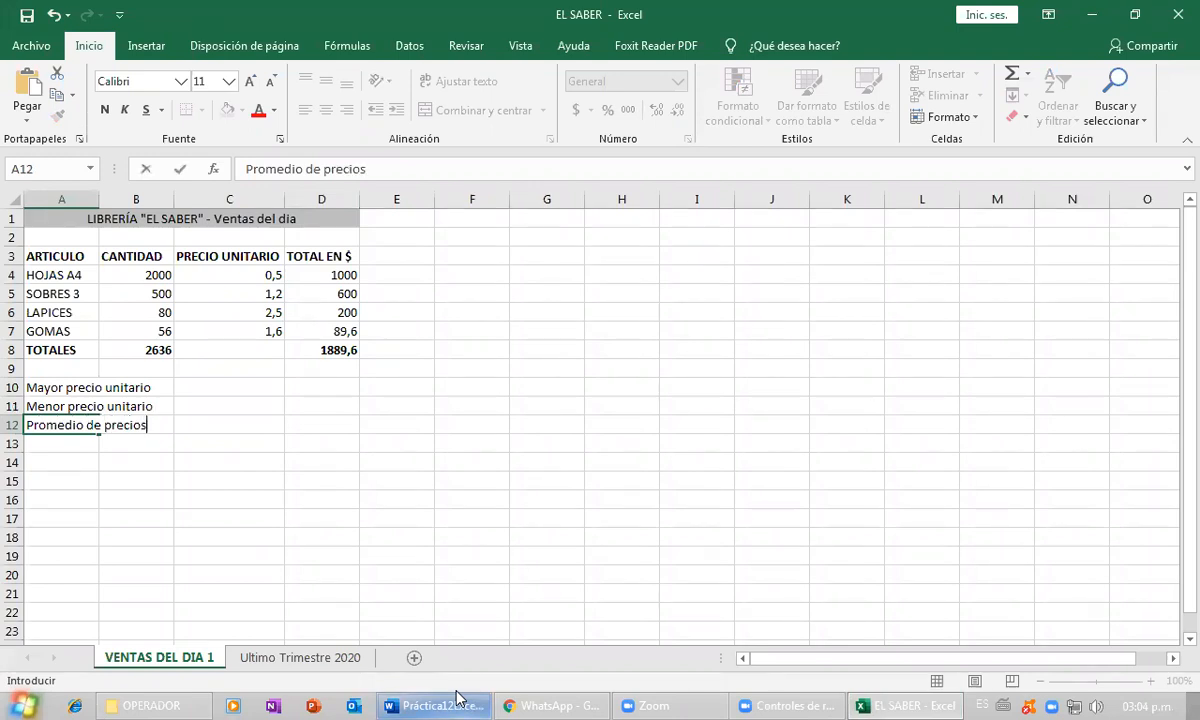
pyautogui.press('Return')
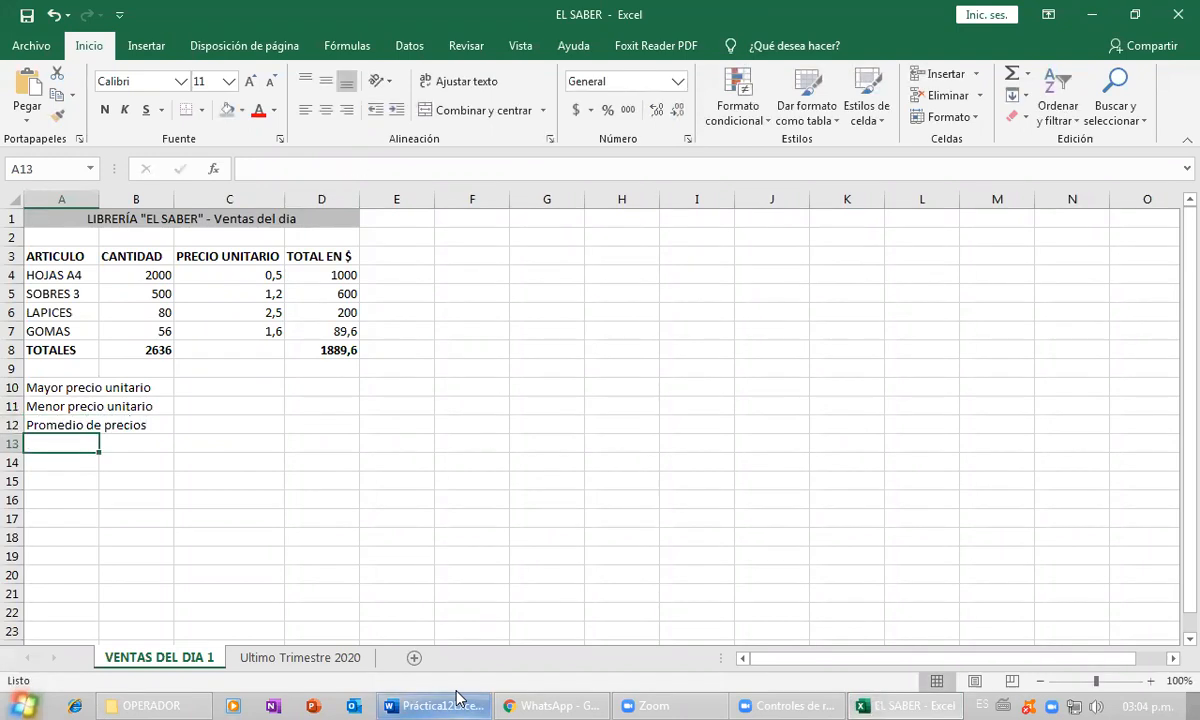
# - Check the label style in the Word exercise and make the labels in A10:A12 bold in Excel
pyautogui.click(440, 706)
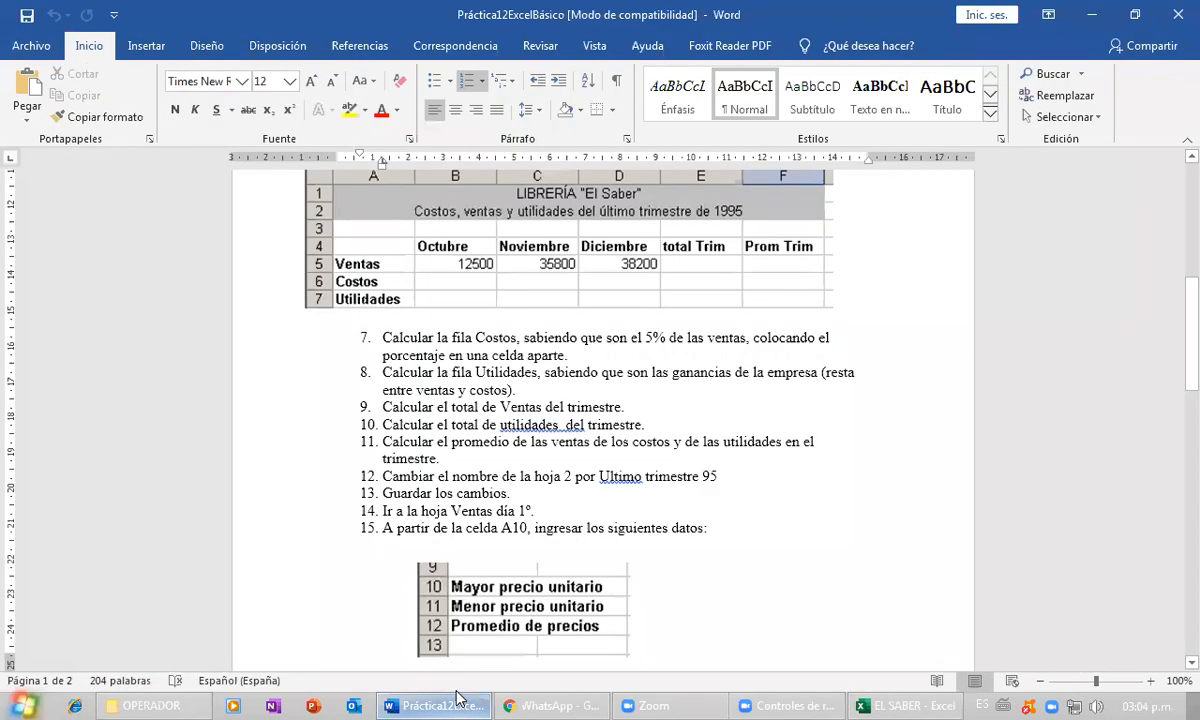
pyautogui.click(457, 700)
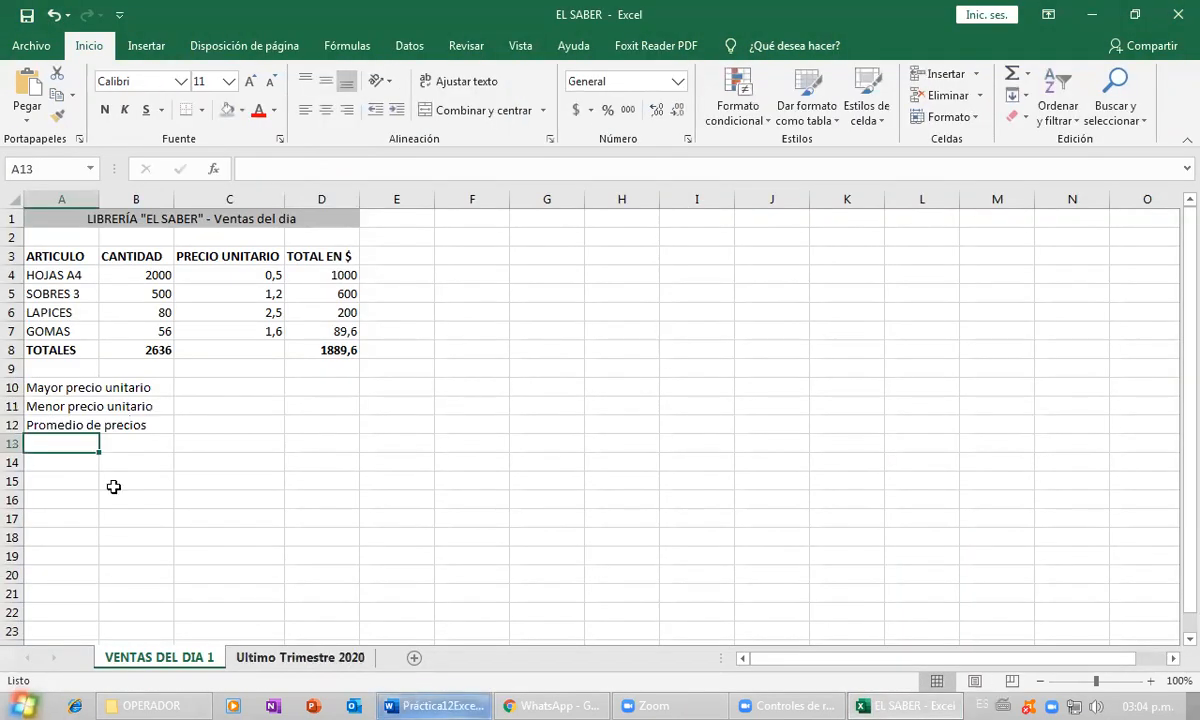
pyautogui.moveTo(58, 387); pyautogui.dragTo(60, 424)
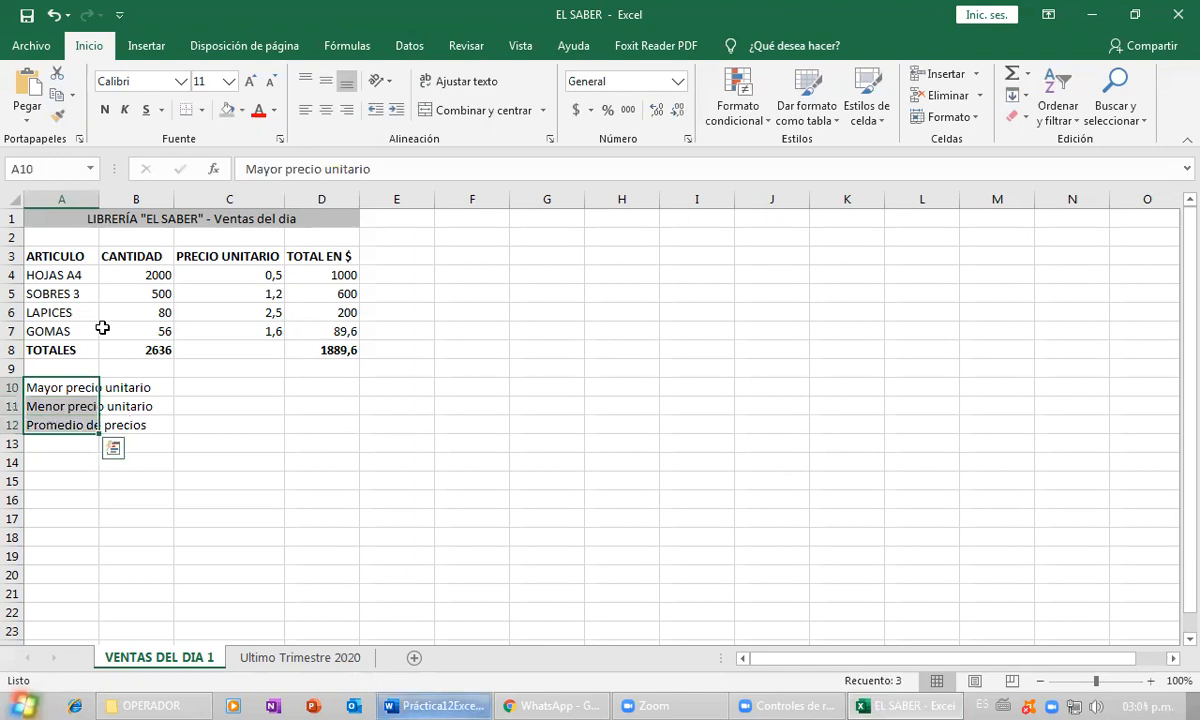
pyautogui.click(105, 110)
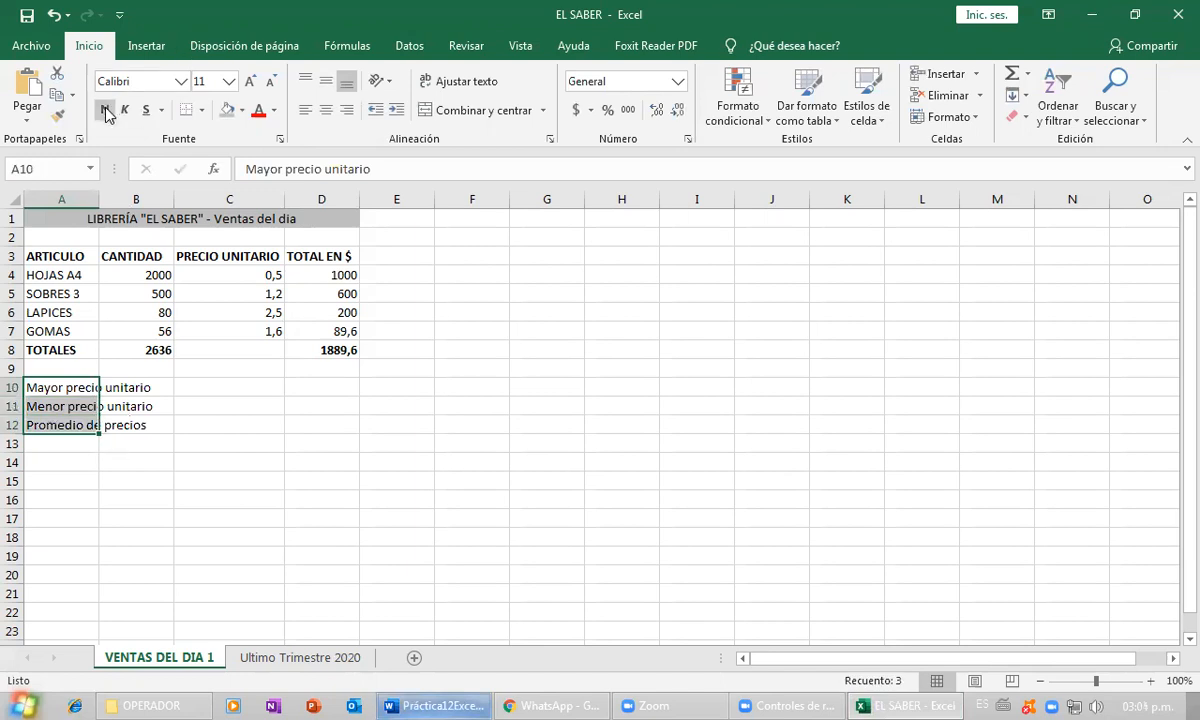
pyautogui.click(108, 402)
# - Merge and center each label across columns A and B in rows 10, 11 and 12
pyautogui.moveTo(96, 388); pyautogui.dragTo(105, 388)
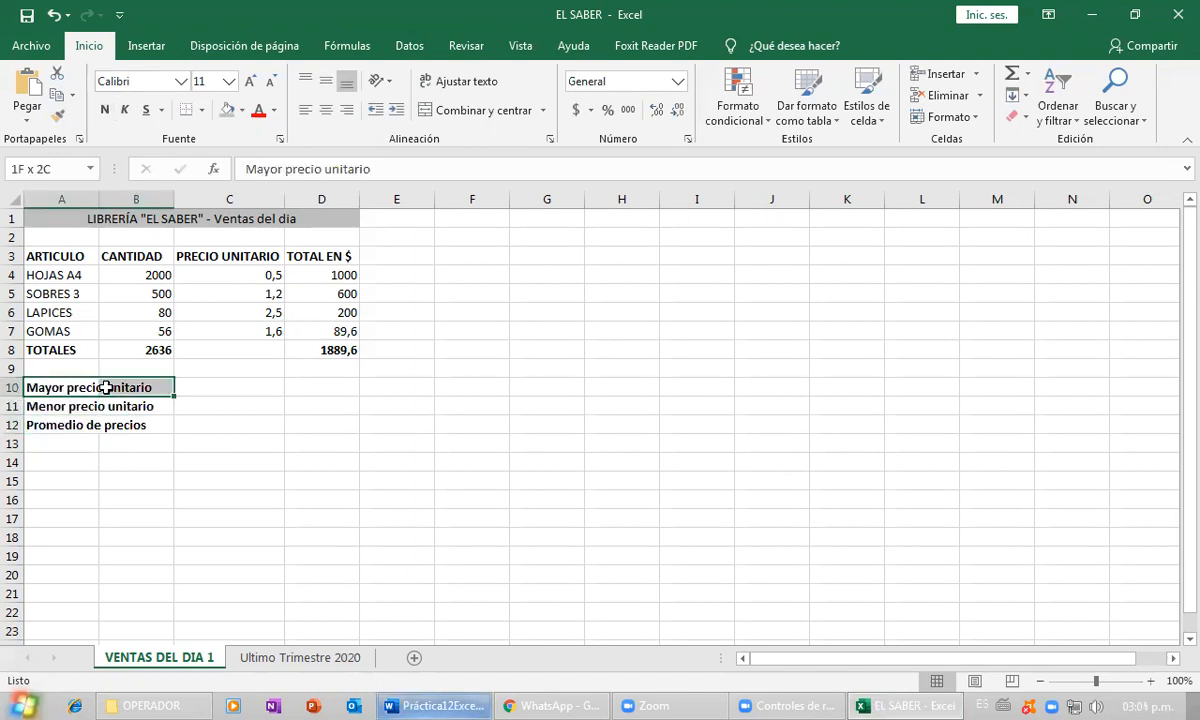
pyautogui.click(470, 111)
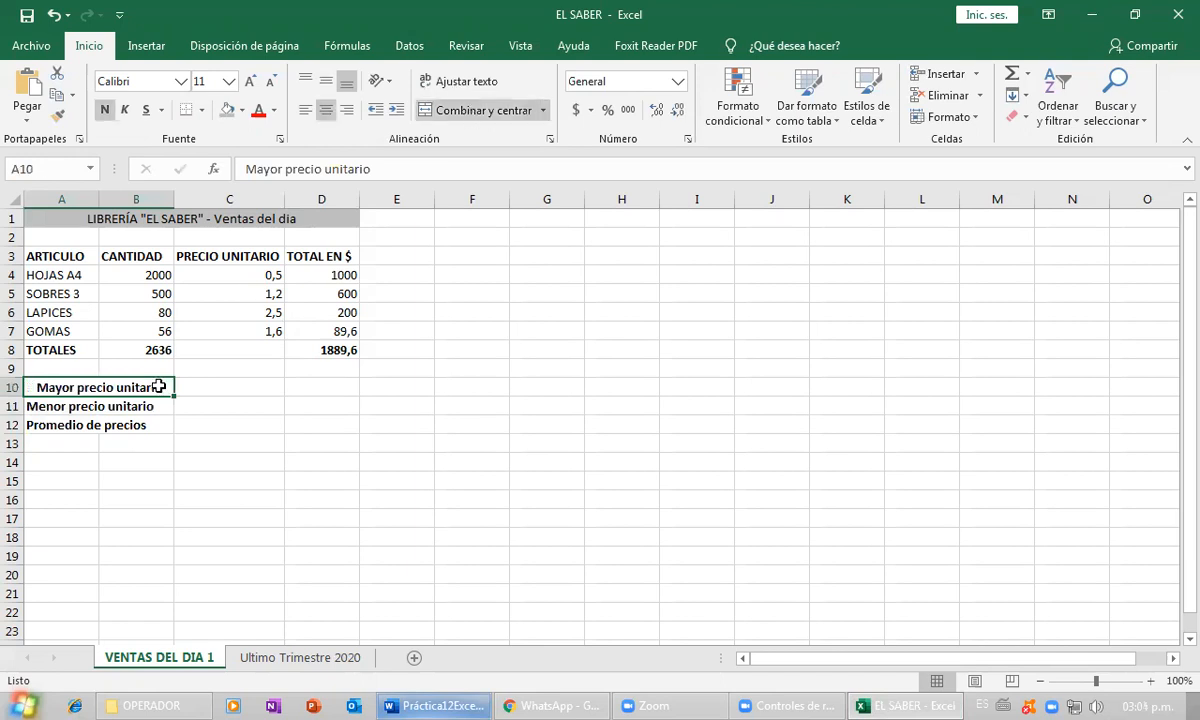
pyautogui.moveTo(92, 406); pyautogui.dragTo(112, 406)
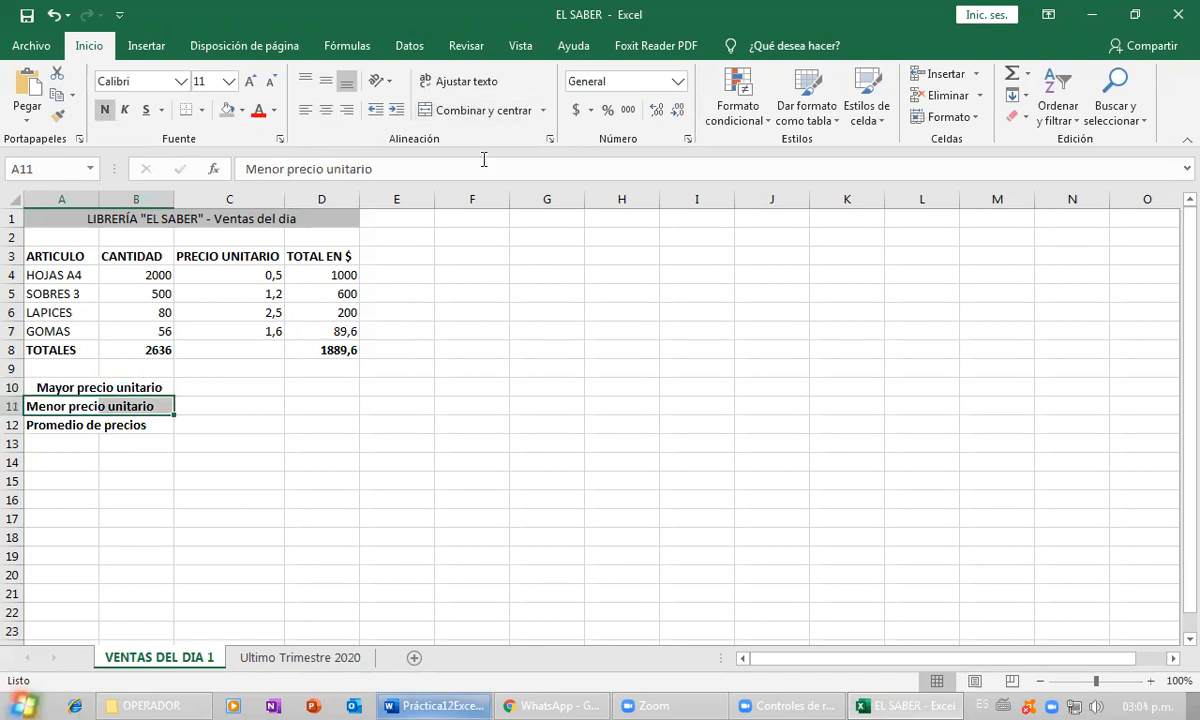
pyautogui.click(475, 110)
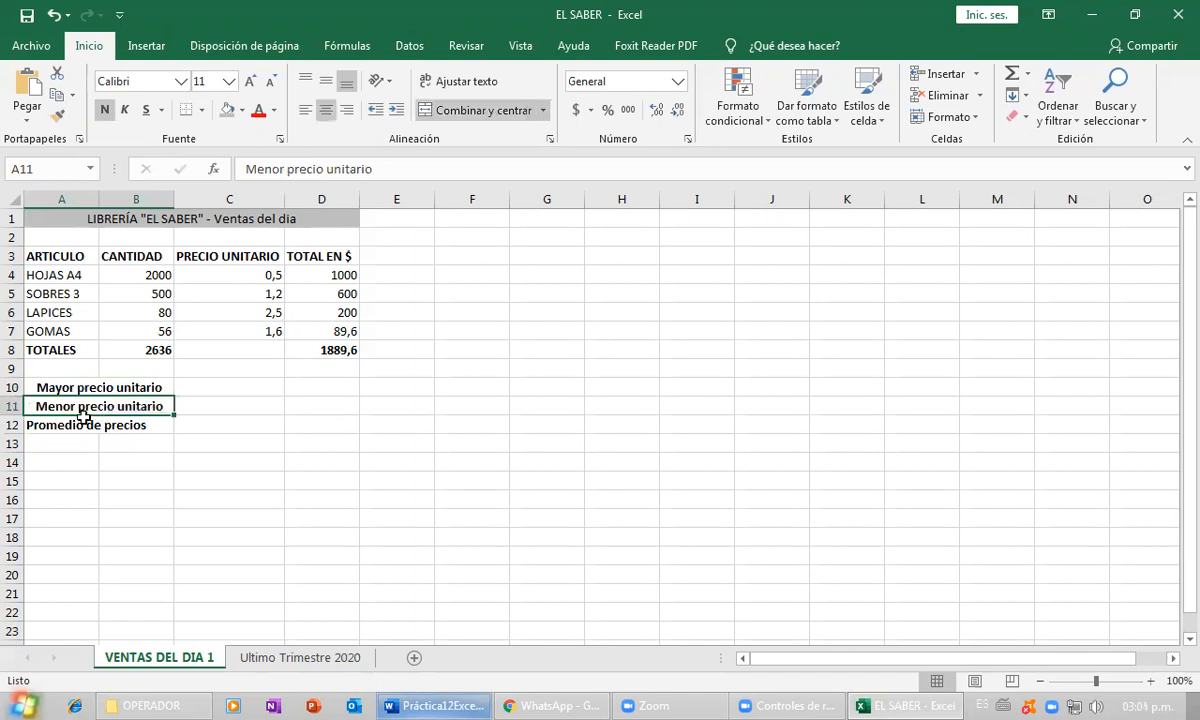
pyautogui.moveTo(78, 426); pyautogui.dragTo(108, 425)
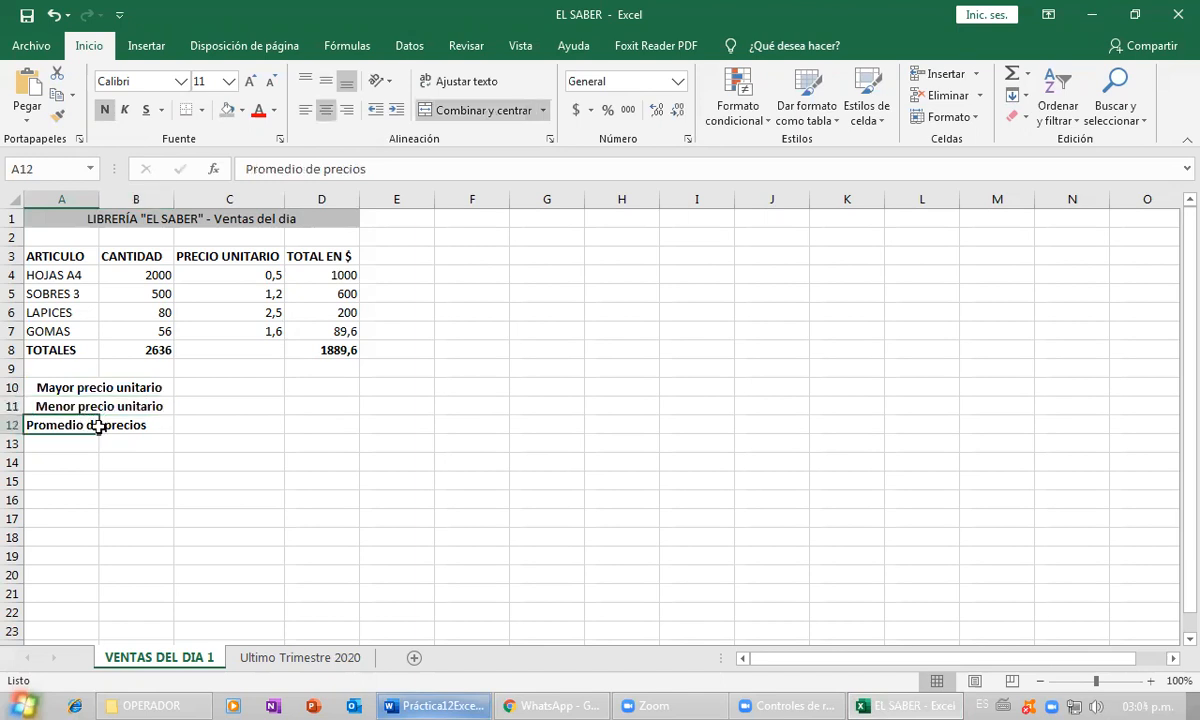
pyautogui.click(482, 110)
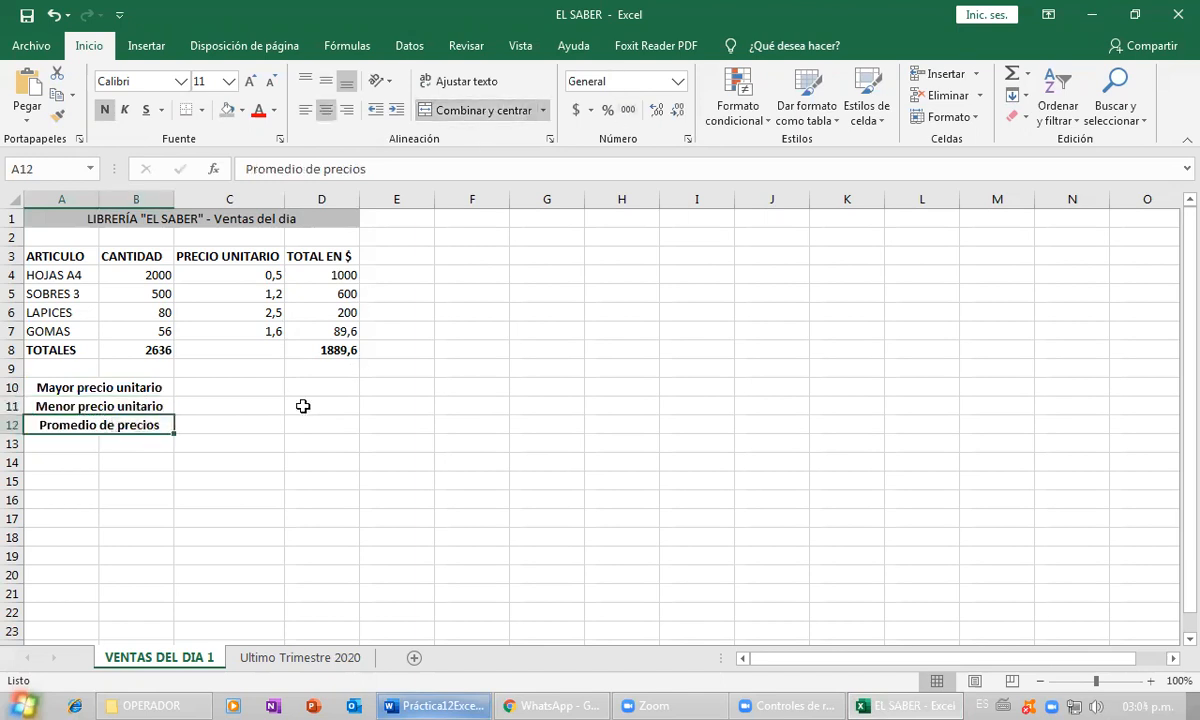
# - Switch to Word to read instructions 16 to 18 of the exercise, and return to the VENTAS DEL DIA 1 sheet in Excel
pyautogui.click(277, 406)
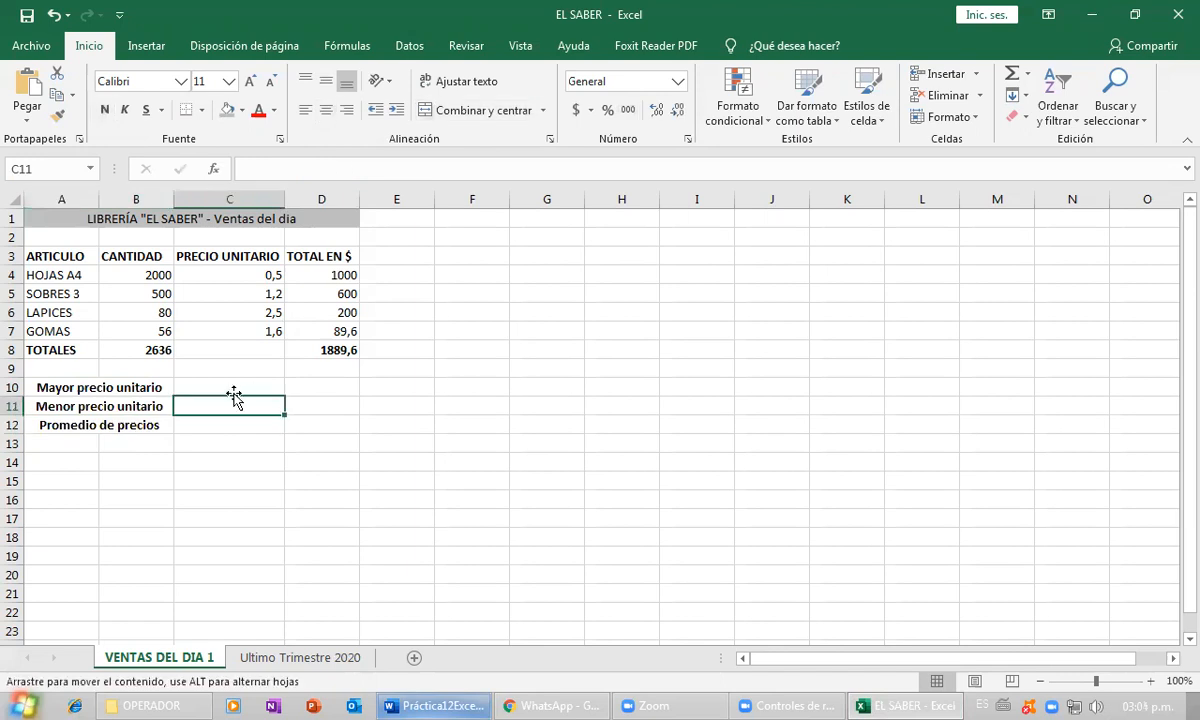
pyautogui.click(236, 389)
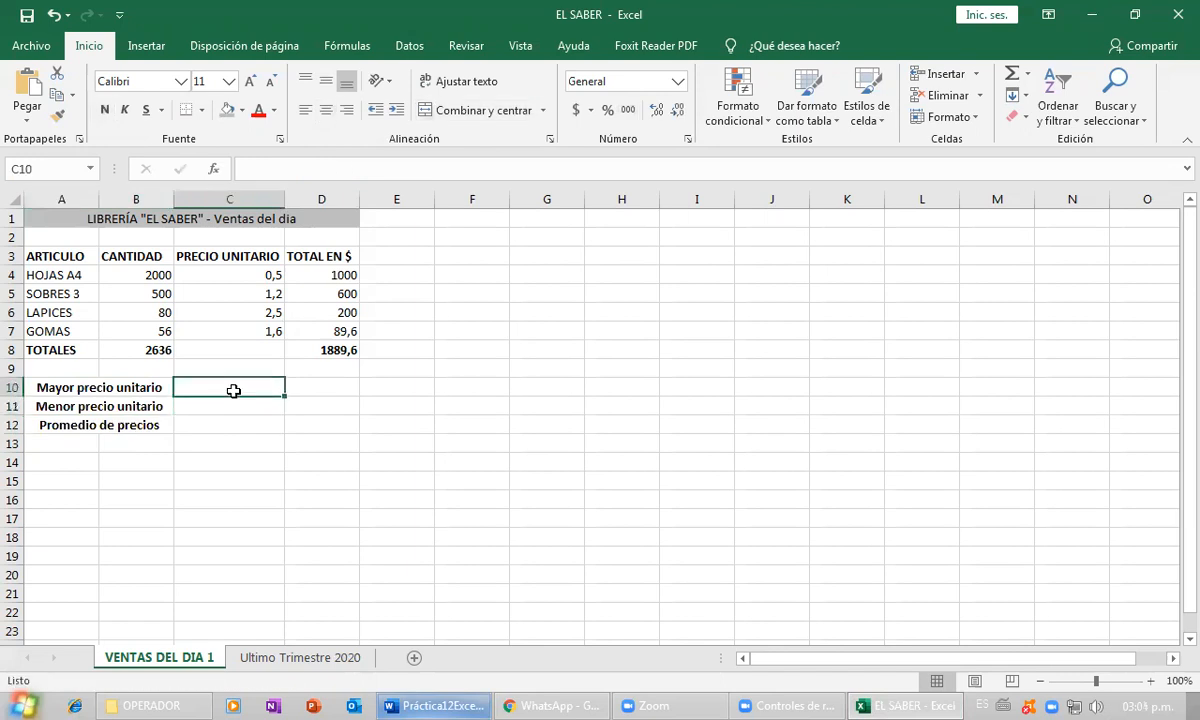
pyautogui.click(462, 702)
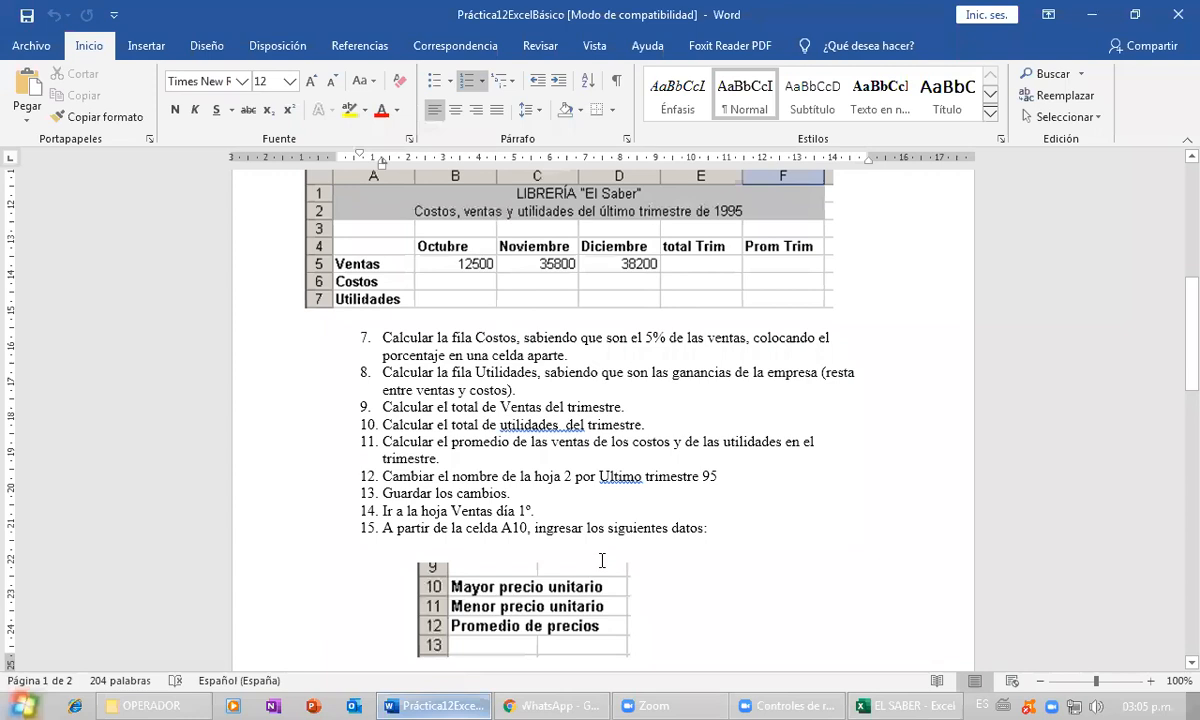
pyautogui.scroll(-8, 602, 560)
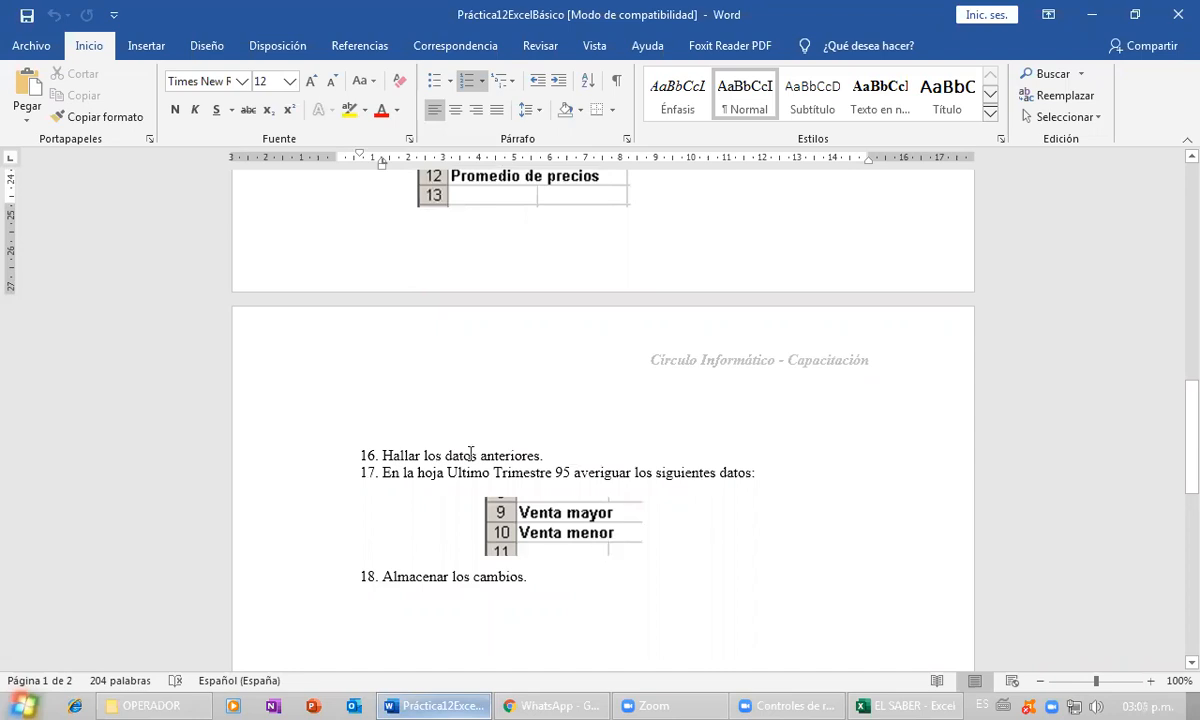
pyautogui.scroll(2, 470, 440)
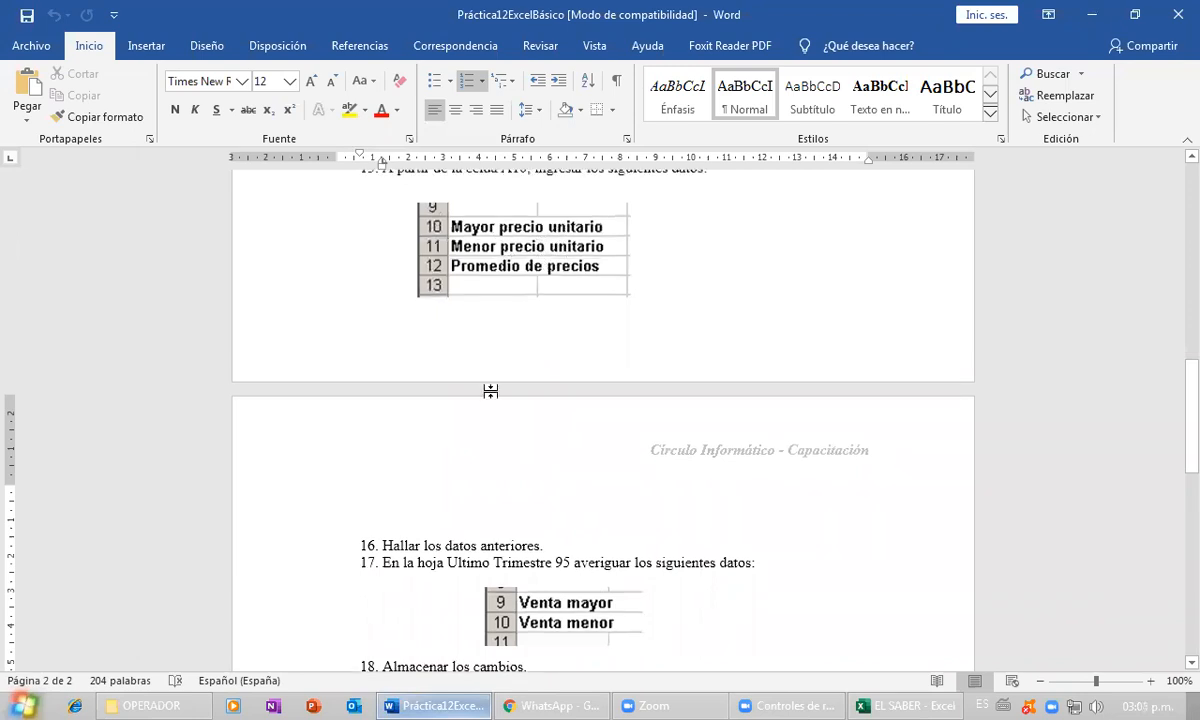
pyautogui.click(905, 706)
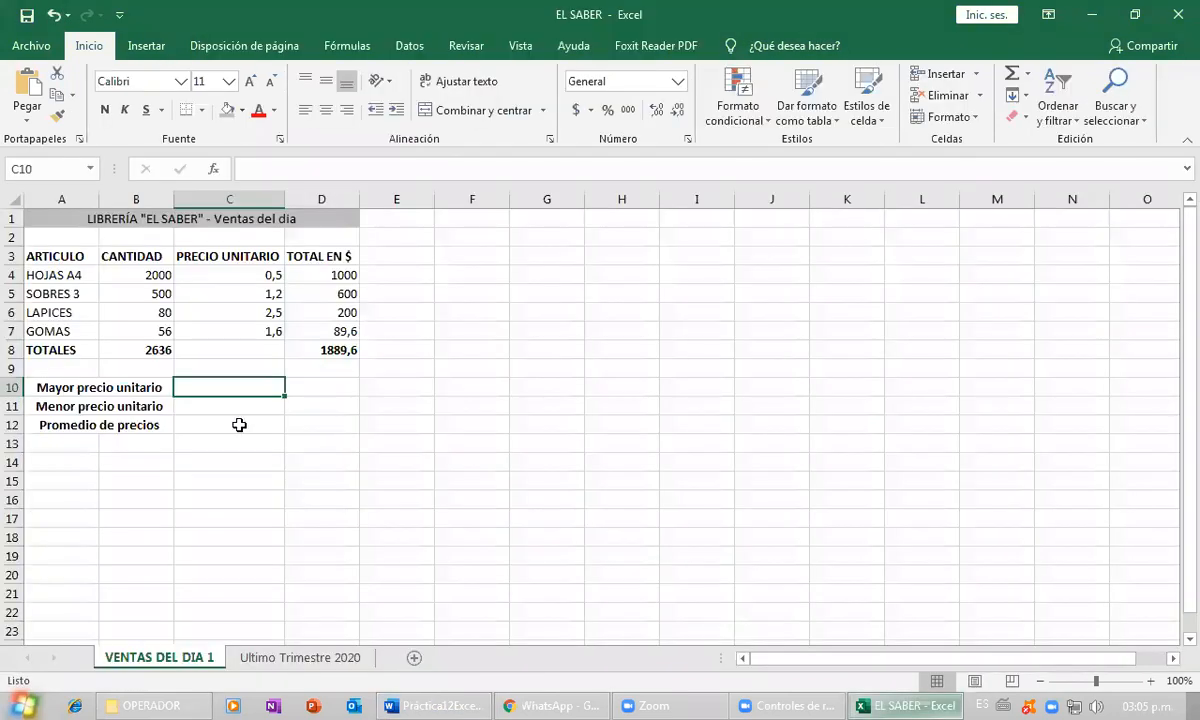
# - Calculate the average unit price in C12 with the formula =PROMEDIO(C4:C7)
pyautogui.click(196, 426)
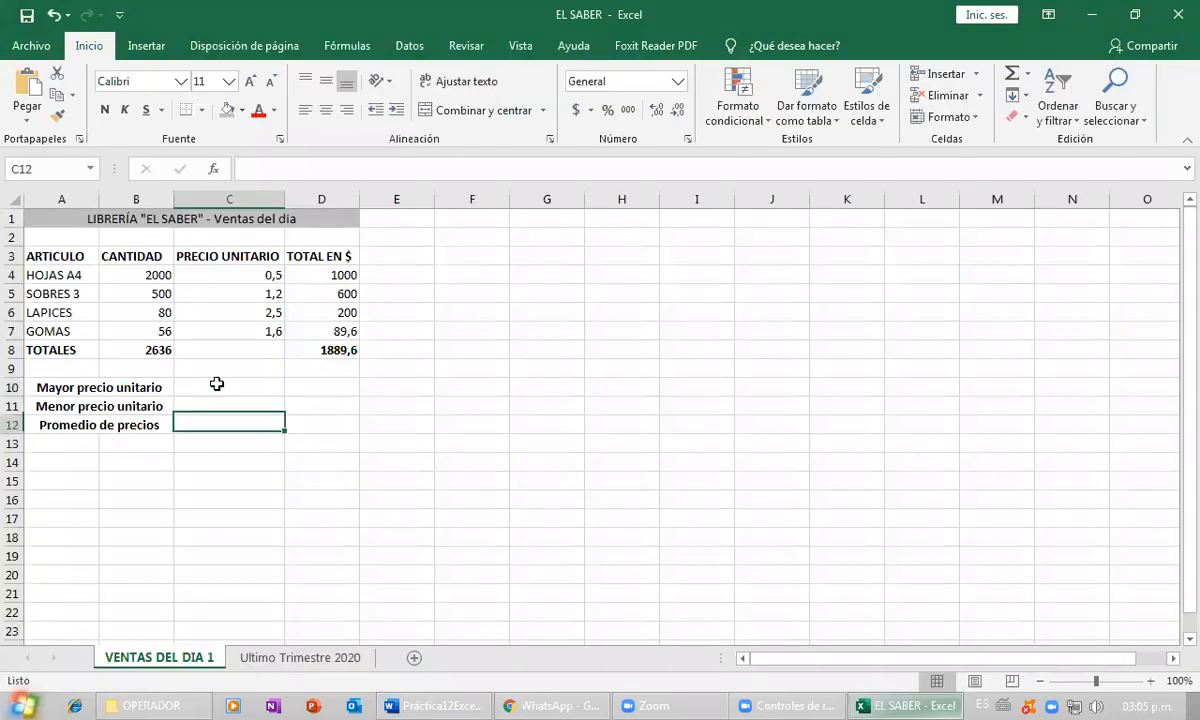
pyautogui.click(213, 385)
pyautogui.click(225, 424)
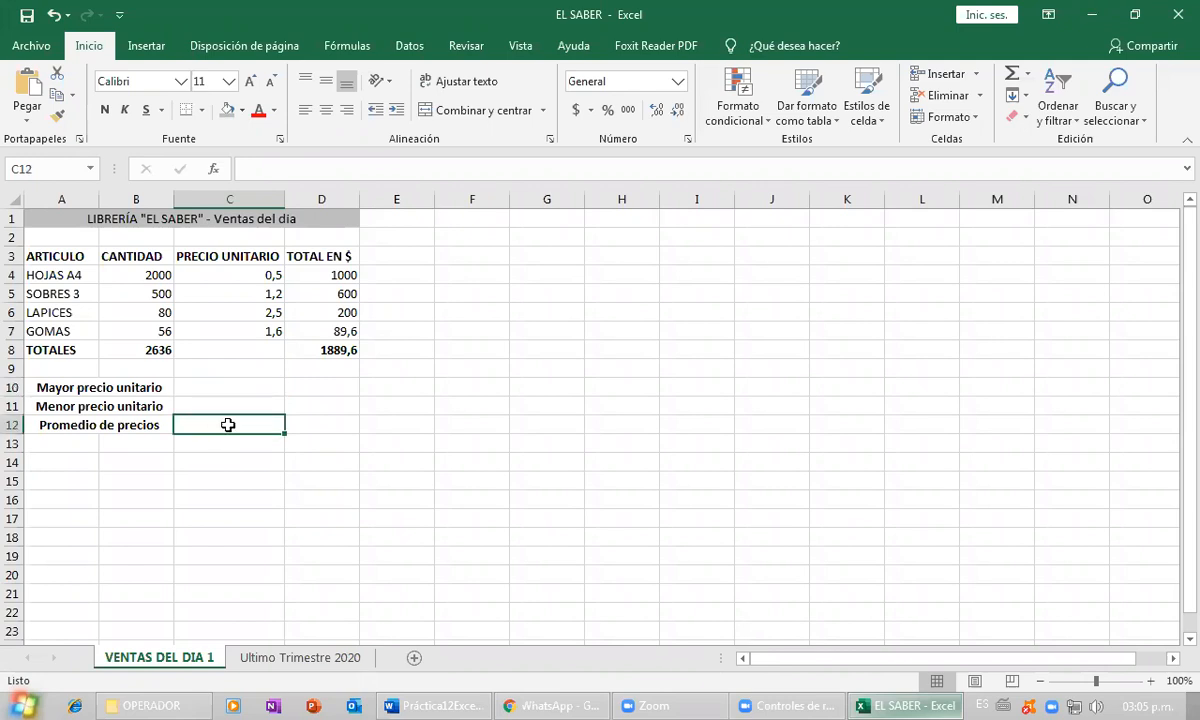
pyautogui.write('=')
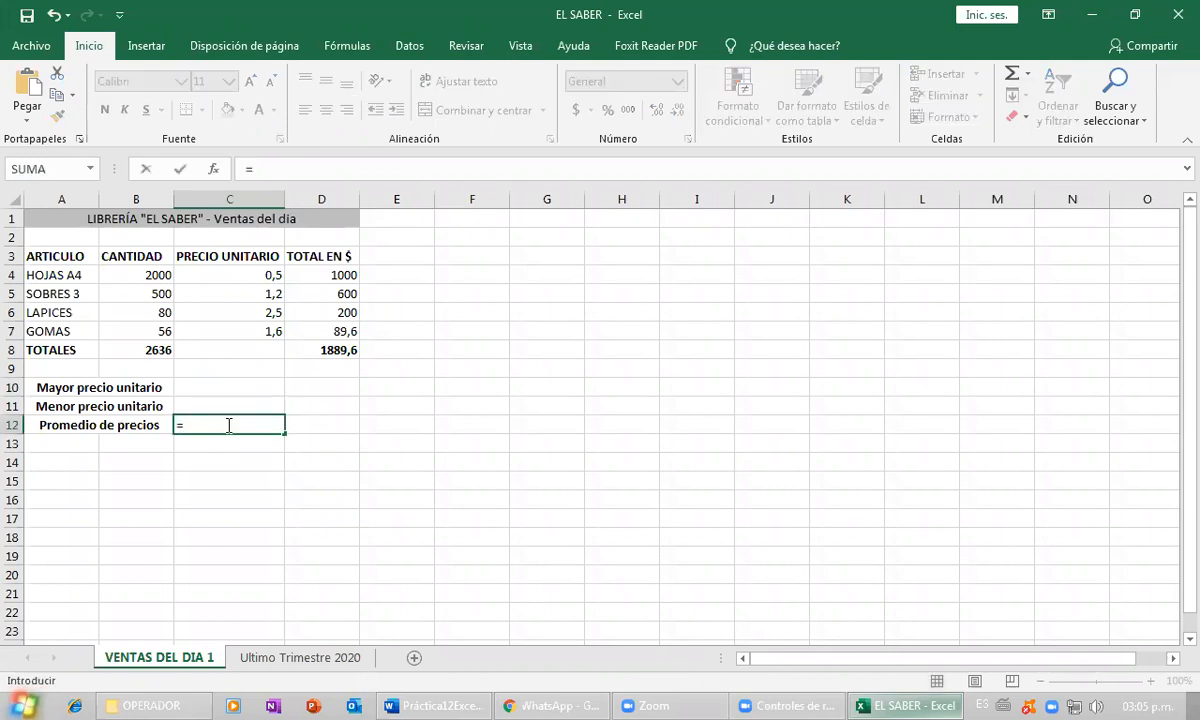
pyautogui.write('promed')
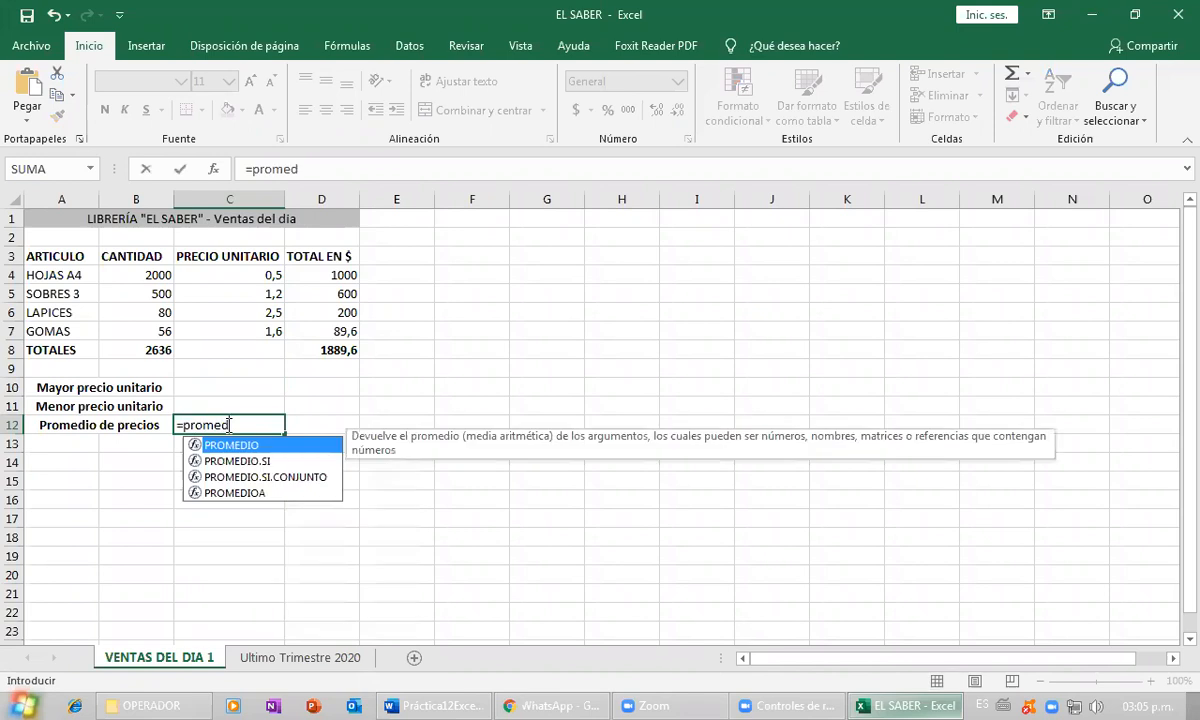
pyautogui.write('io(')
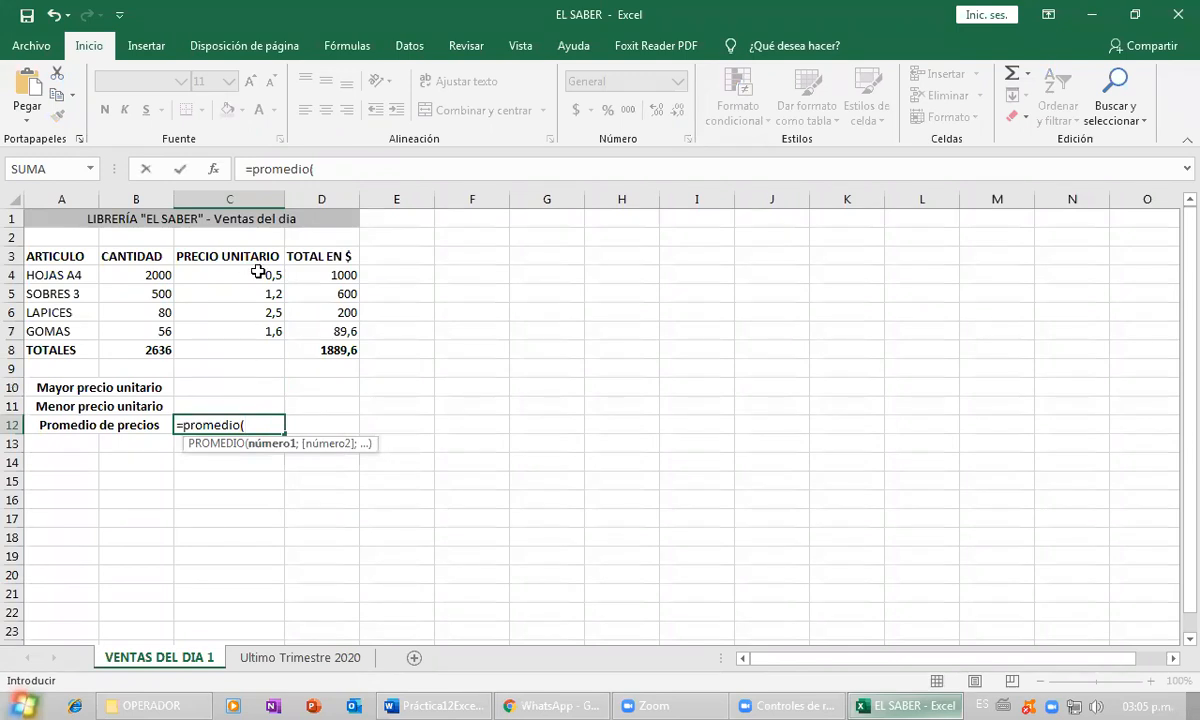
pyautogui.moveTo(258, 274); pyautogui.dragTo(259, 333)
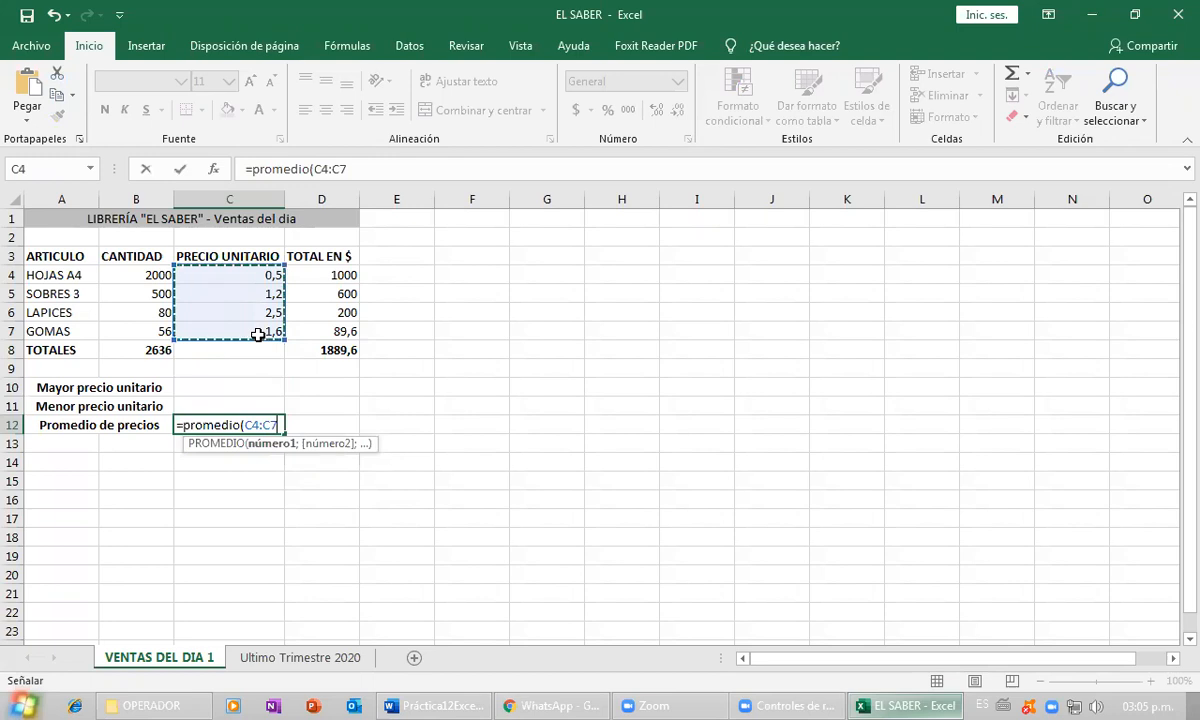
pyautogui.write(')')
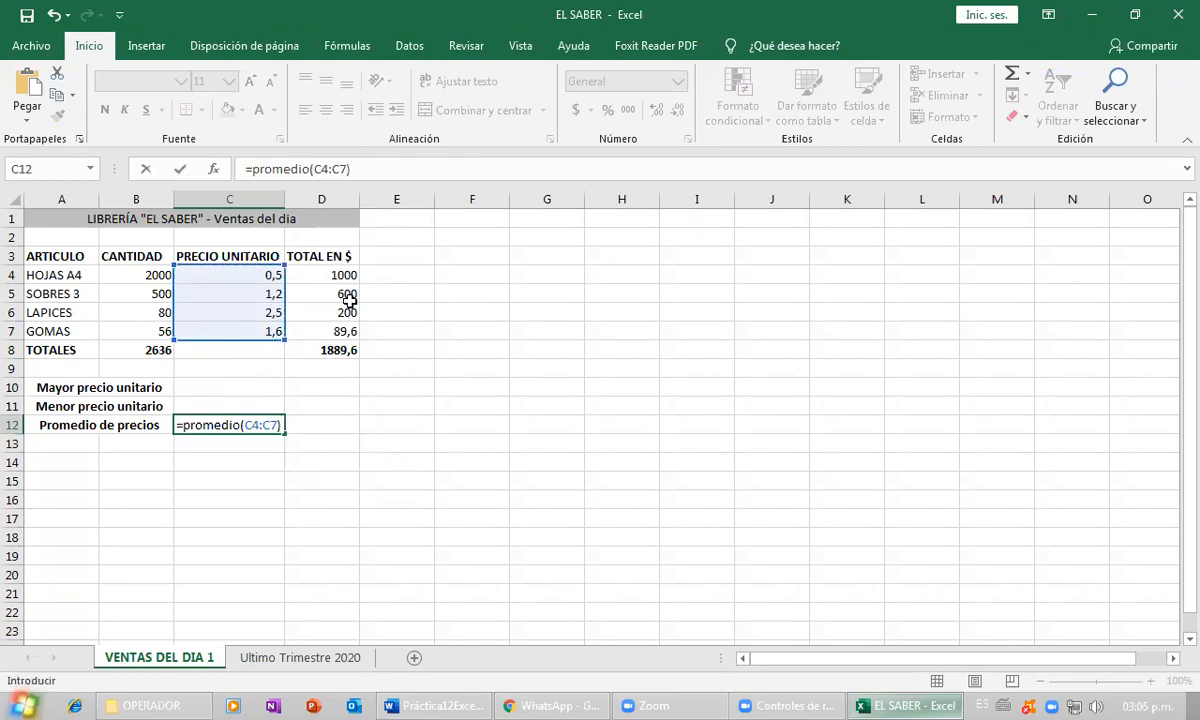
pyautogui.press('Return')
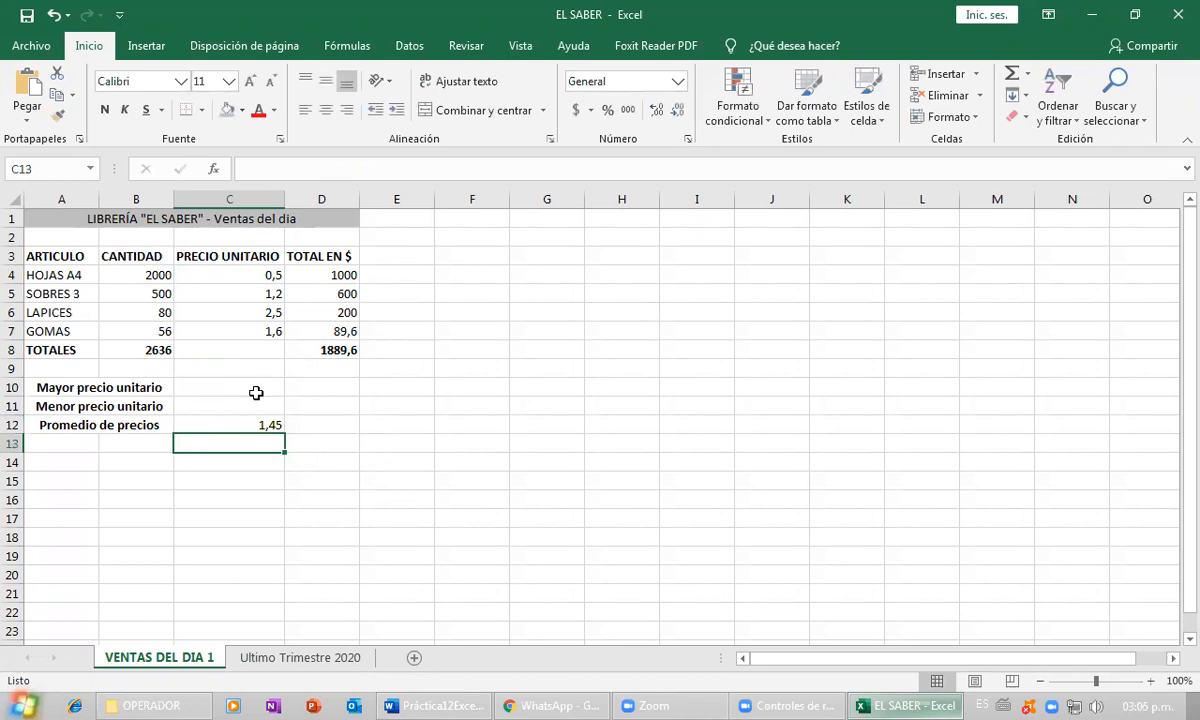
# - Apply the Moneda number format to the unit prices and totals in C4:D8
pyautogui.click(262, 270)
pyautogui.keyDown('shift'); pyautogui.click(340, 331); pyautogui.keyUp('shift')
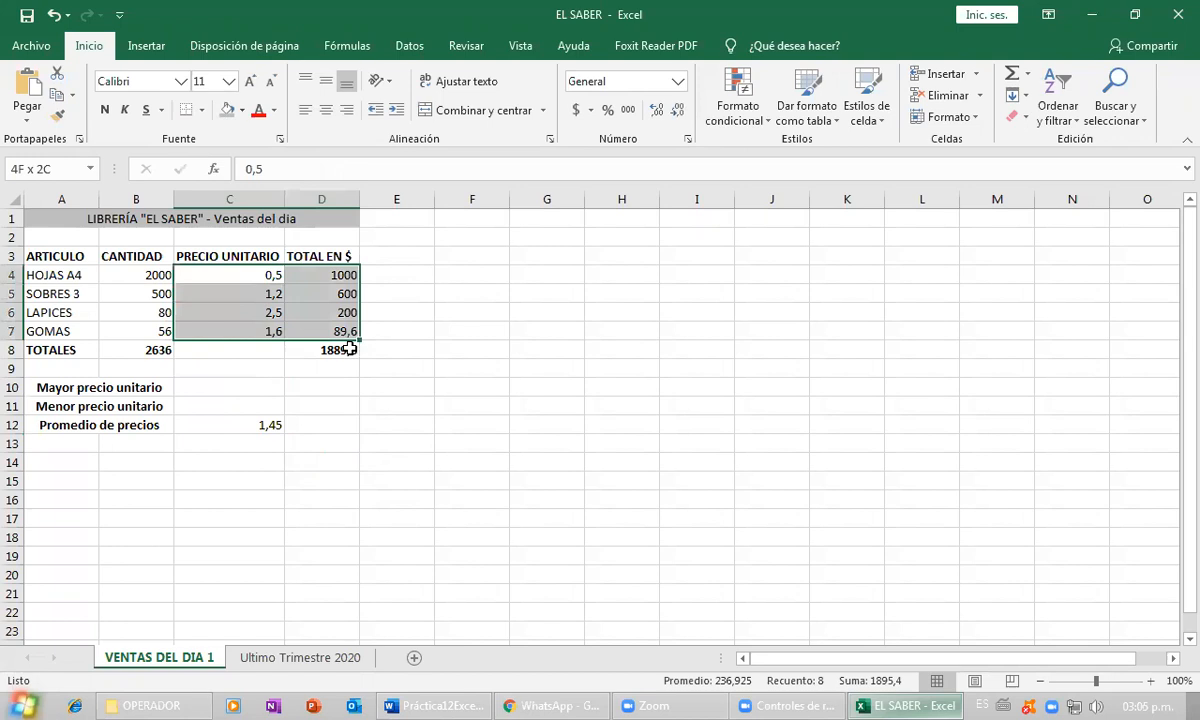
pyautogui.keyDown('shift'); pyautogui.click(347, 350); pyautogui.keyUp('shift')
pyautogui.rightClick(340, 272)
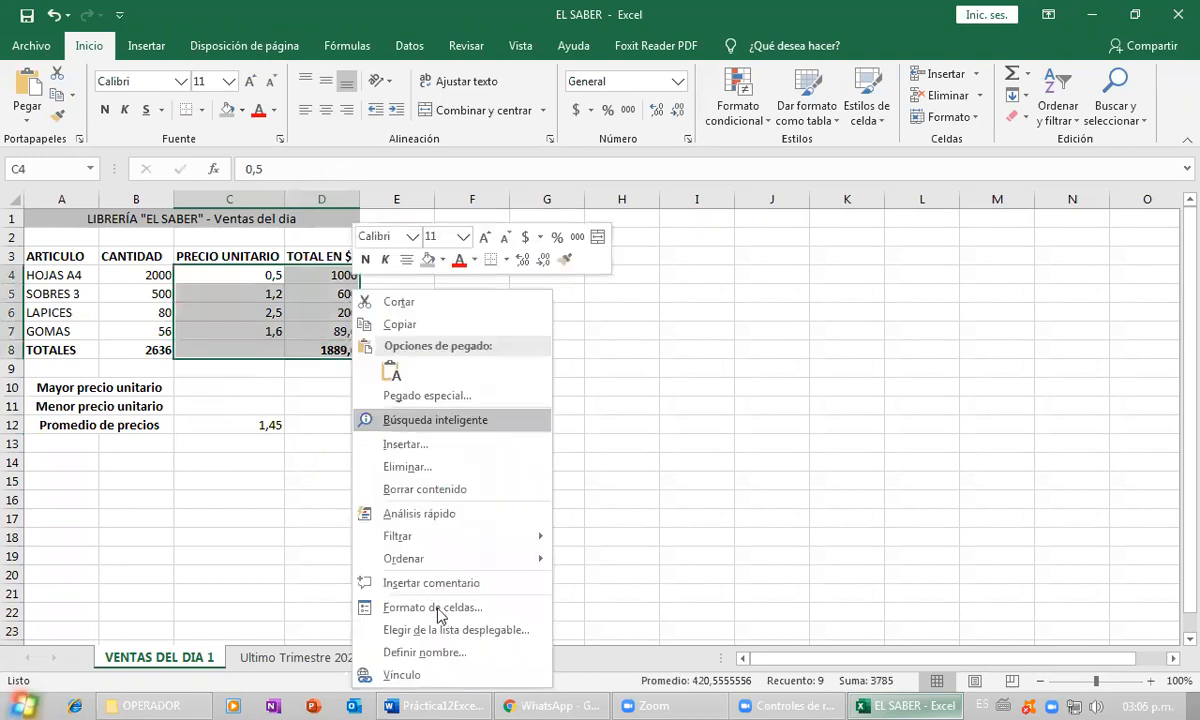
pyautogui.click(412, 578)
pyautogui.click(246, 346)
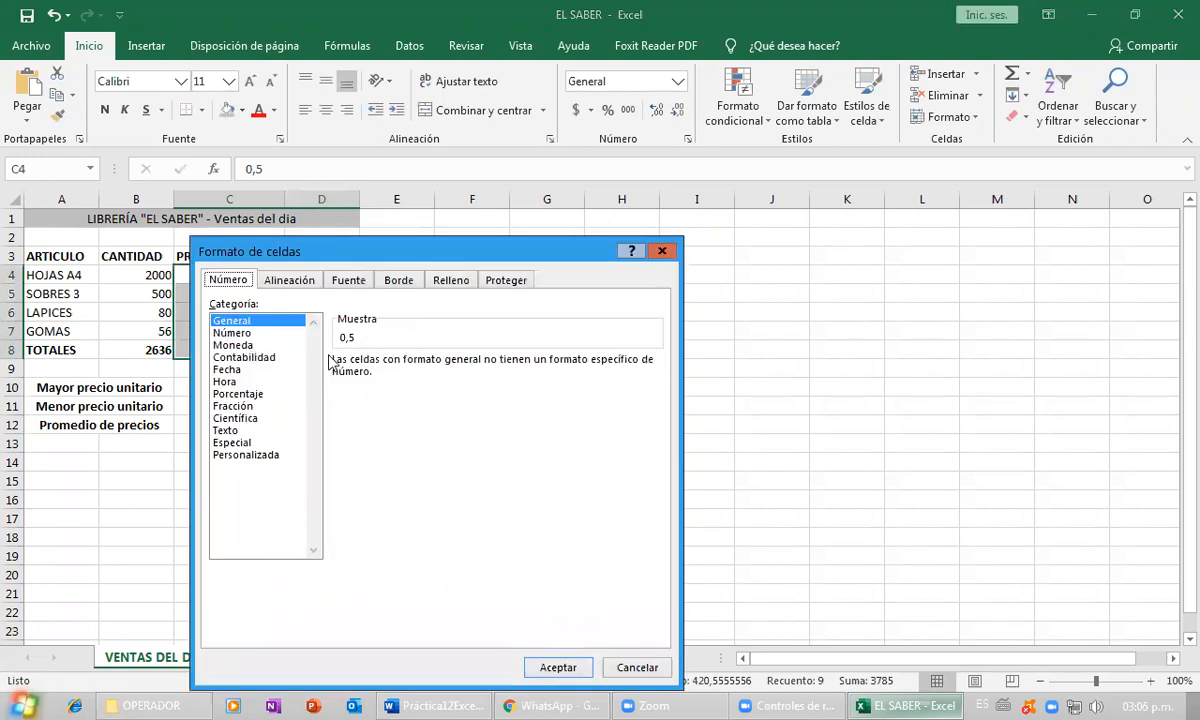
pyautogui.click(575, 669)
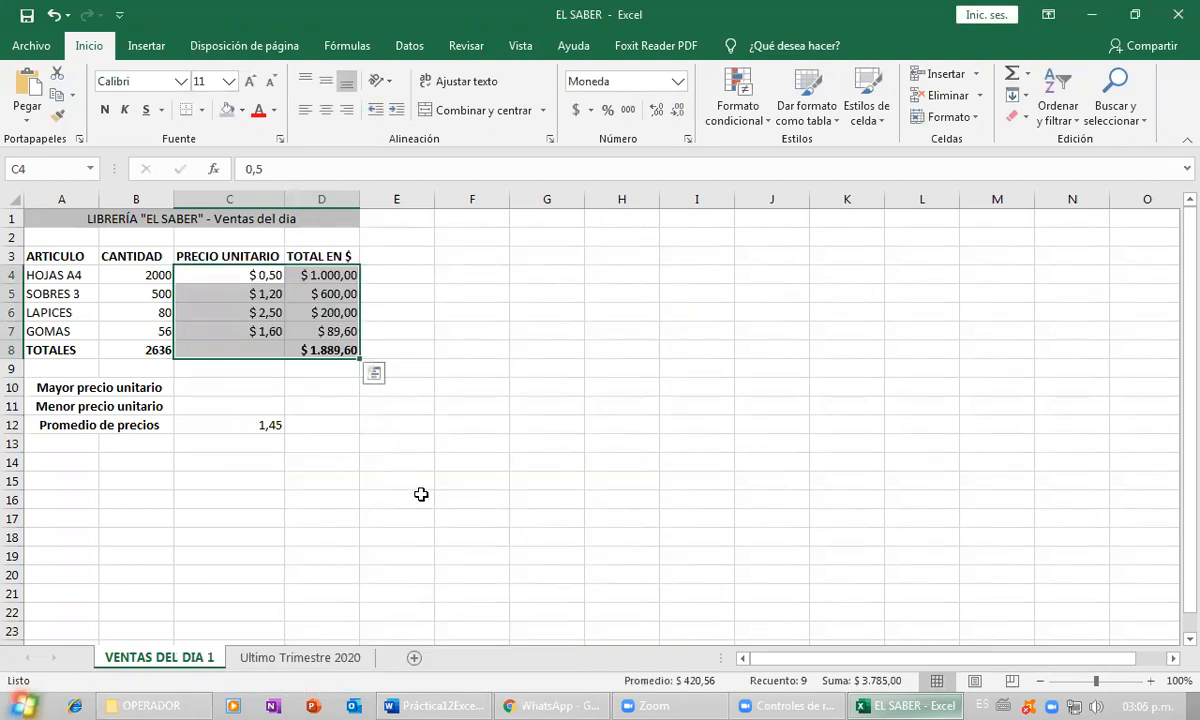
pyautogui.click(420, 497)
# - Change the number format of C4:D8 to Contabilidad with the $ symbol and two decimals
pyautogui.moveTo(265, 272); pyautogui.dragTo(327, 348)
pyautogui.rightClick(327, 348)
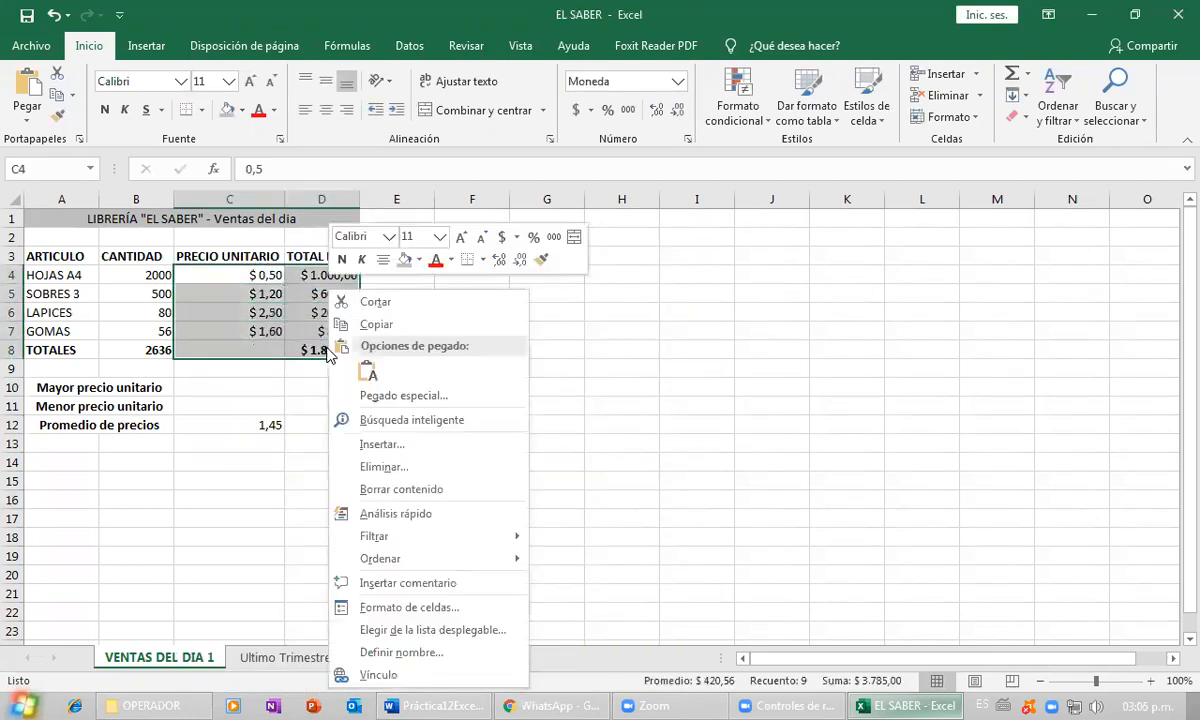
pyautogui.click(418, 607)
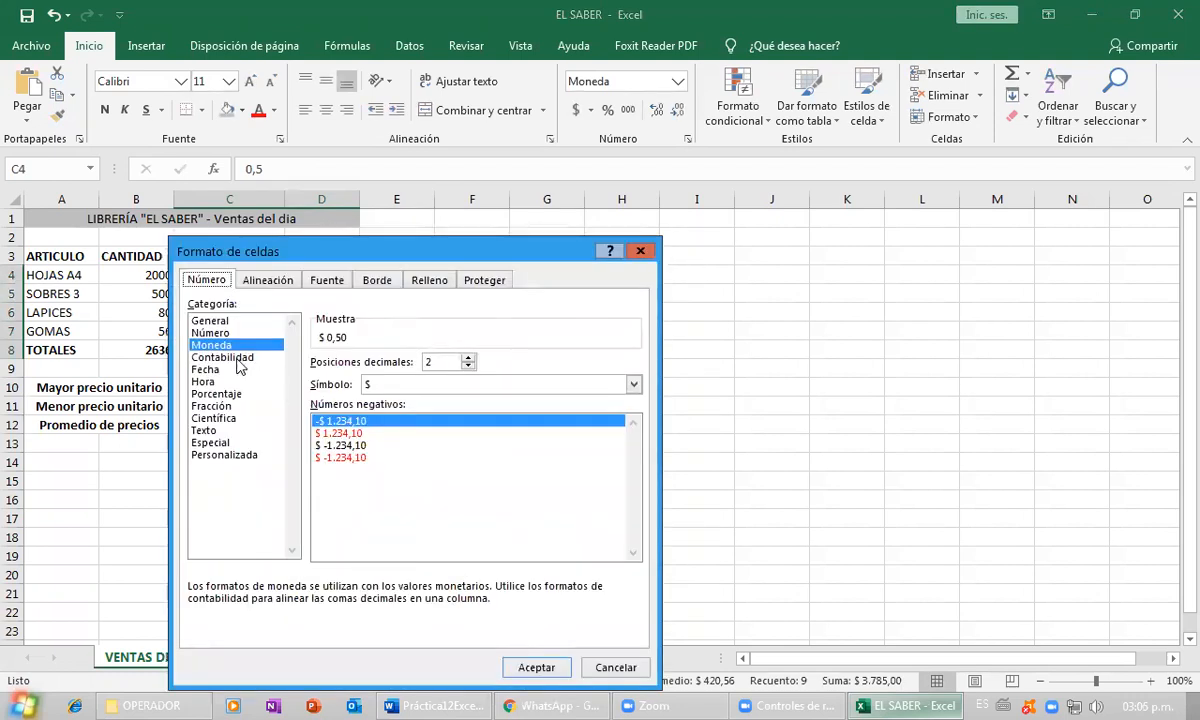
pyautogui.click(237, 359)
pyautogui.click(525, 668)
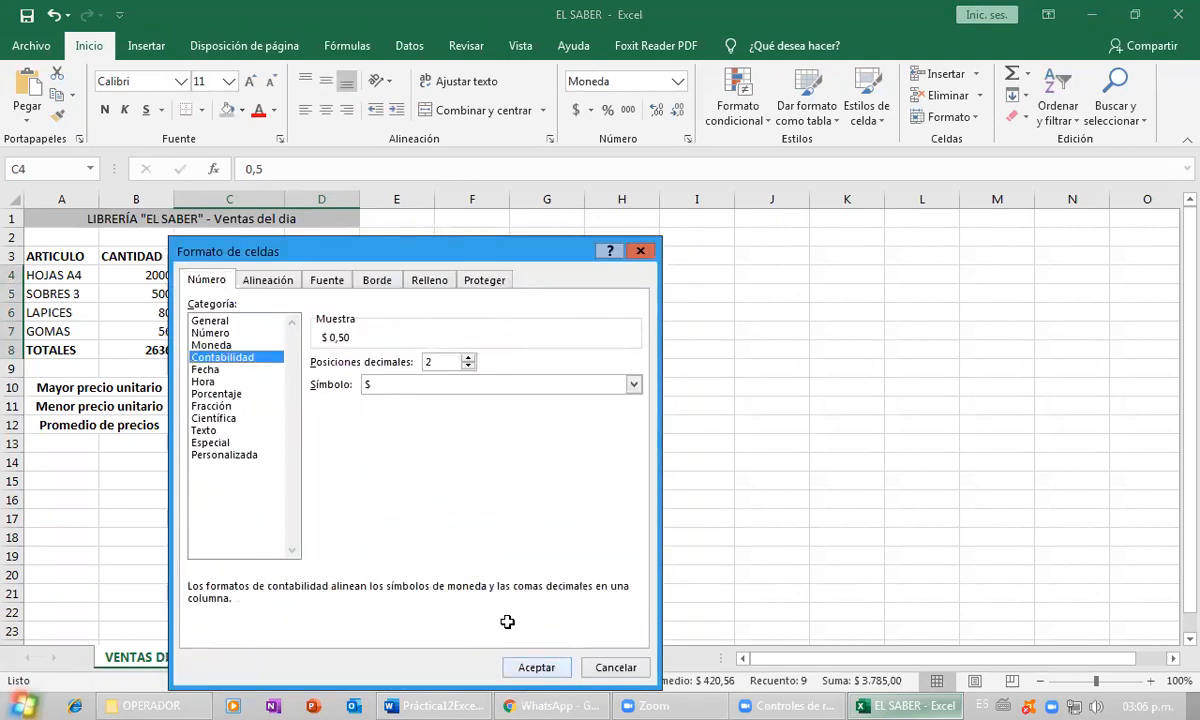
pyautogui.click(376, 483)
# - Apply the Contabilidad number format to the average price in C12
pyautogui.click(262, 425)
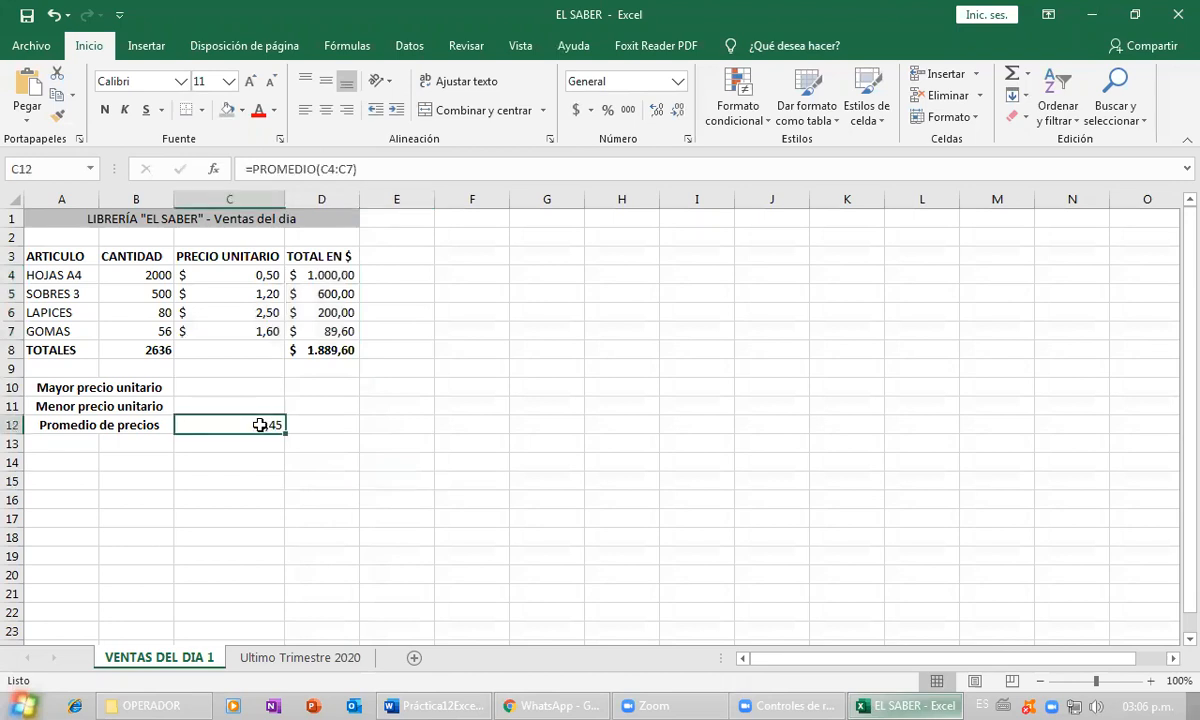
pyautogui.rightClick(262, 429)
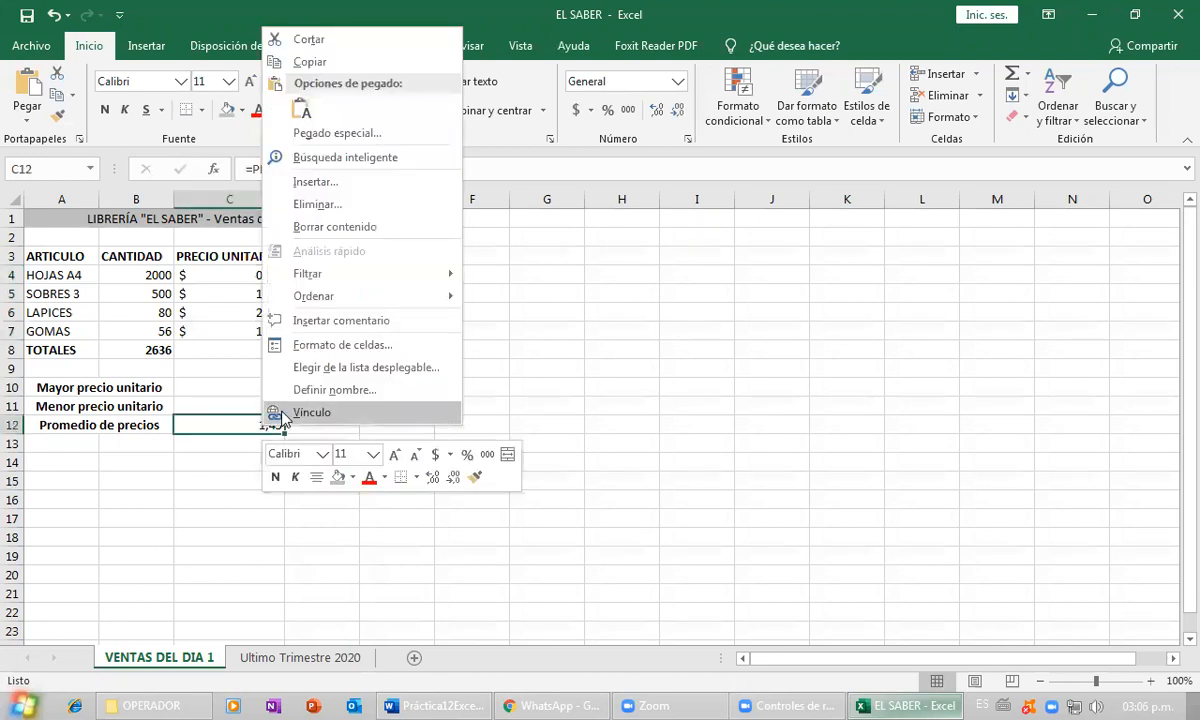
pyautogui.click(341, 348)
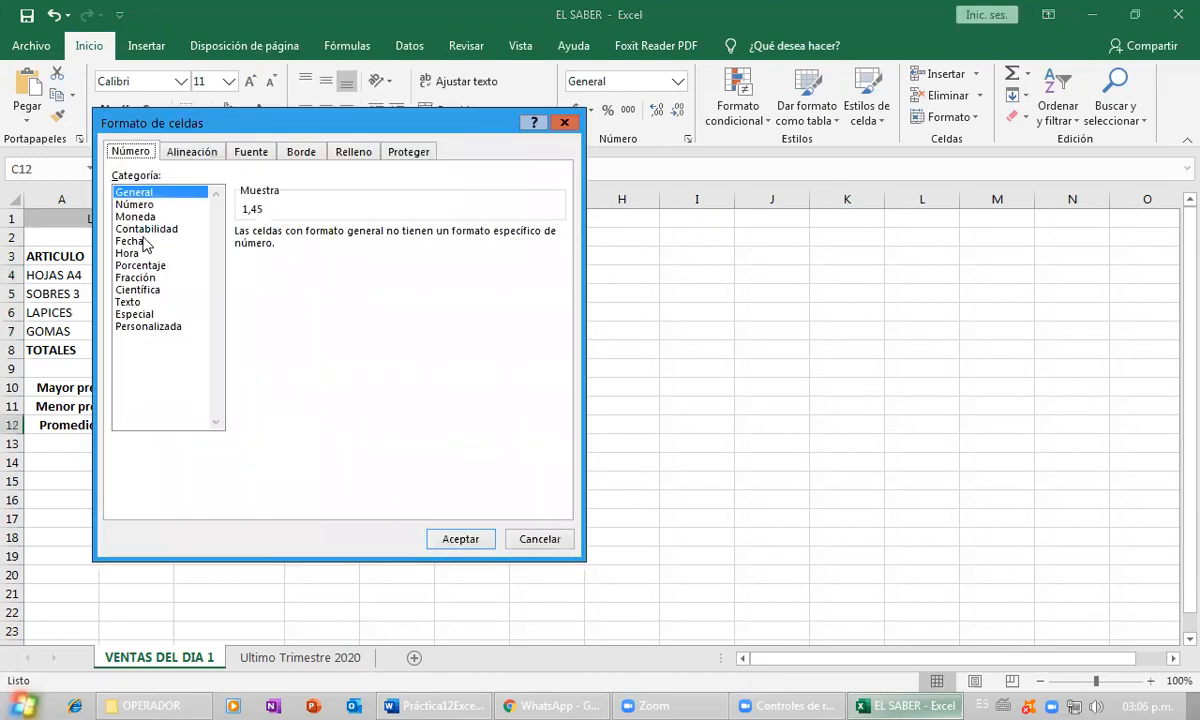
pyautogui.click(142, 228)
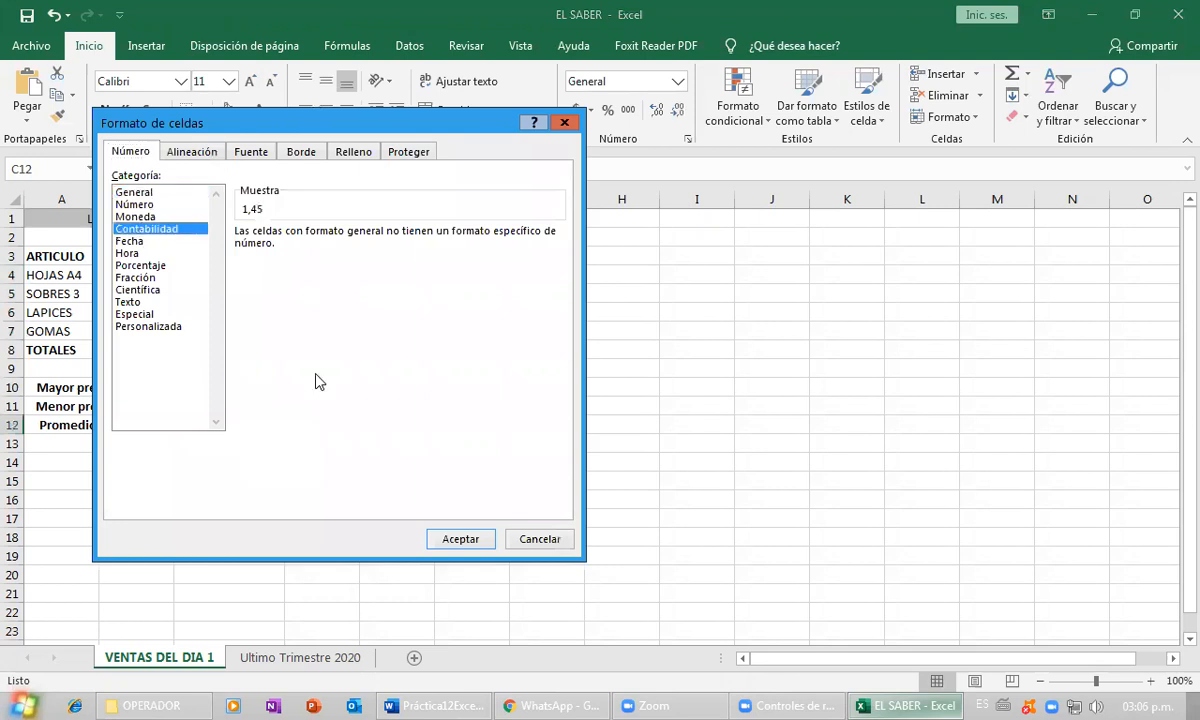
pyautogui.click(452, 541)
pyautogui.click(297, 514)
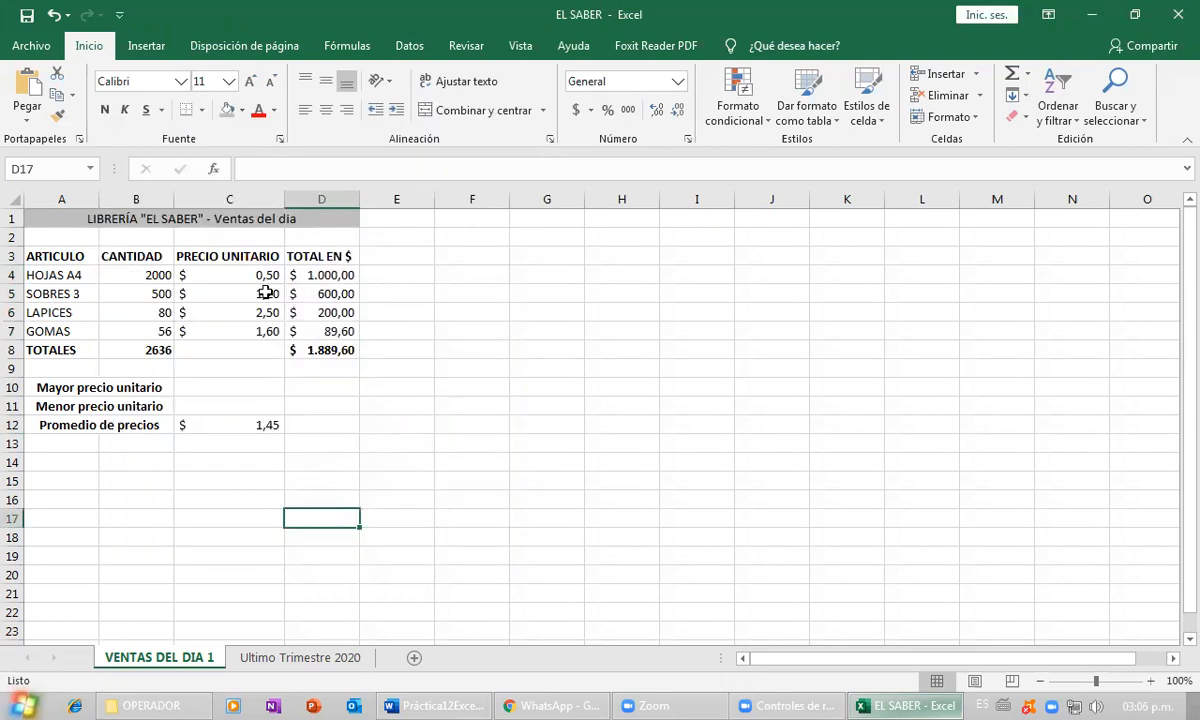
pyautogui.moveTo(256, 275); pyautogui.dragTo(257, 334)
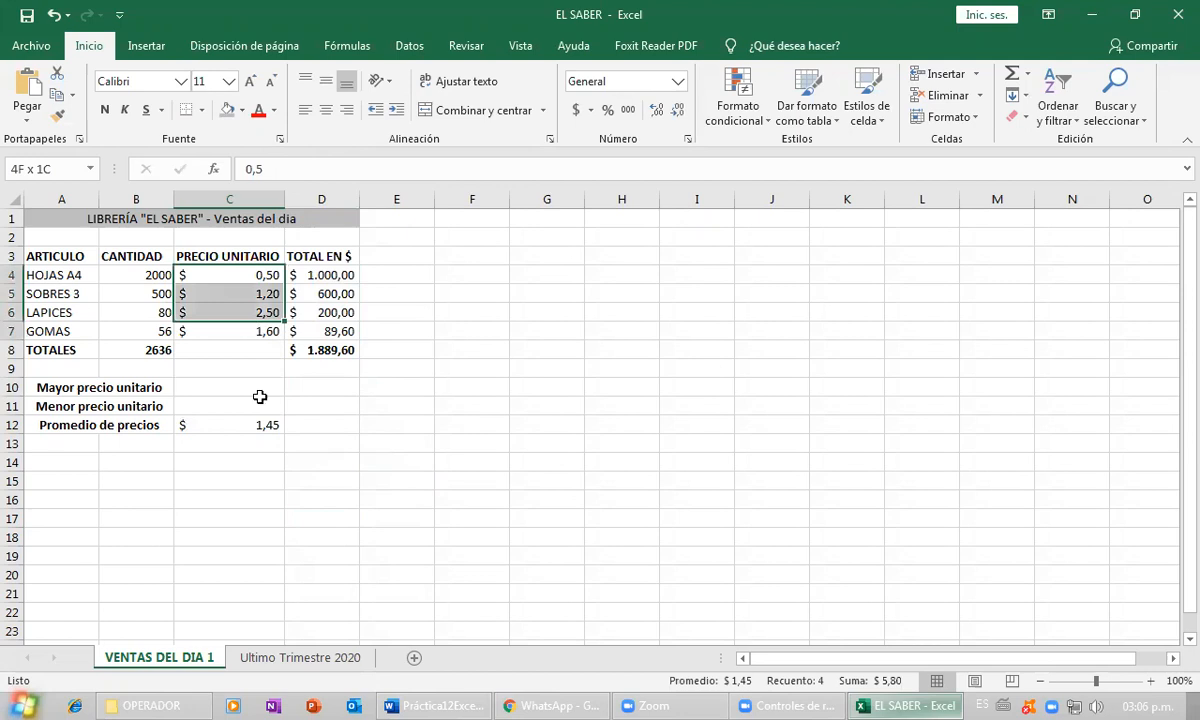
pyautogui.click(254, 425)
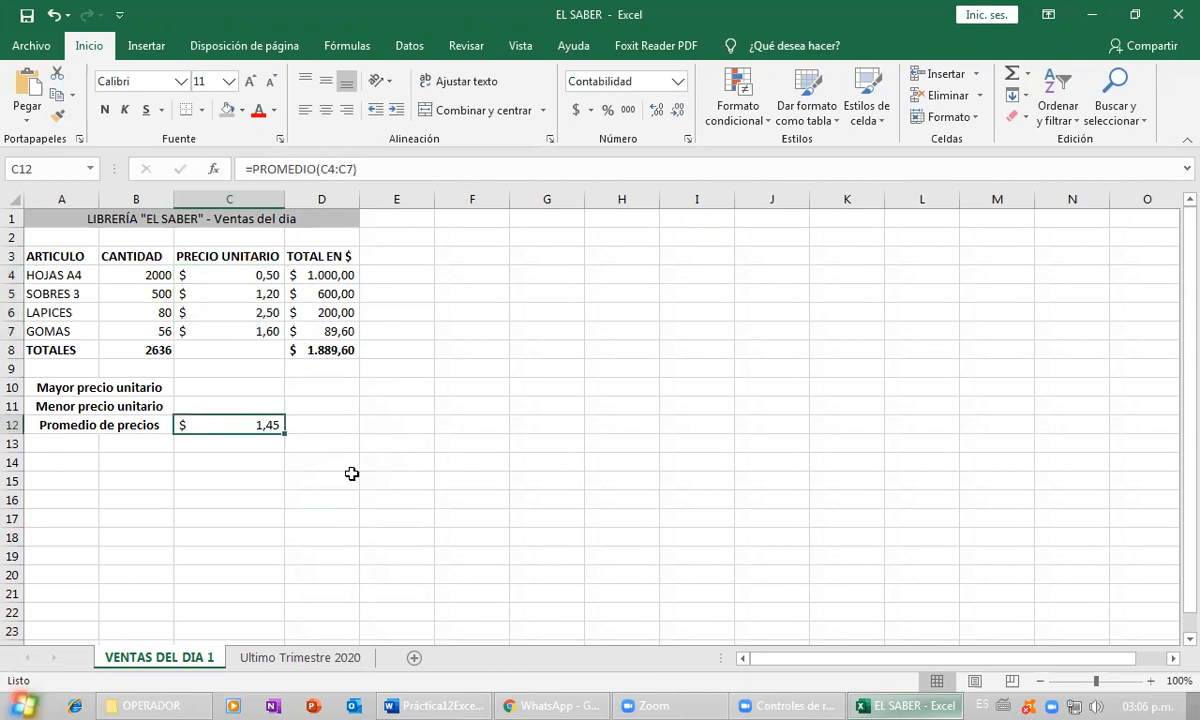
pyautogui.click(145, 390)
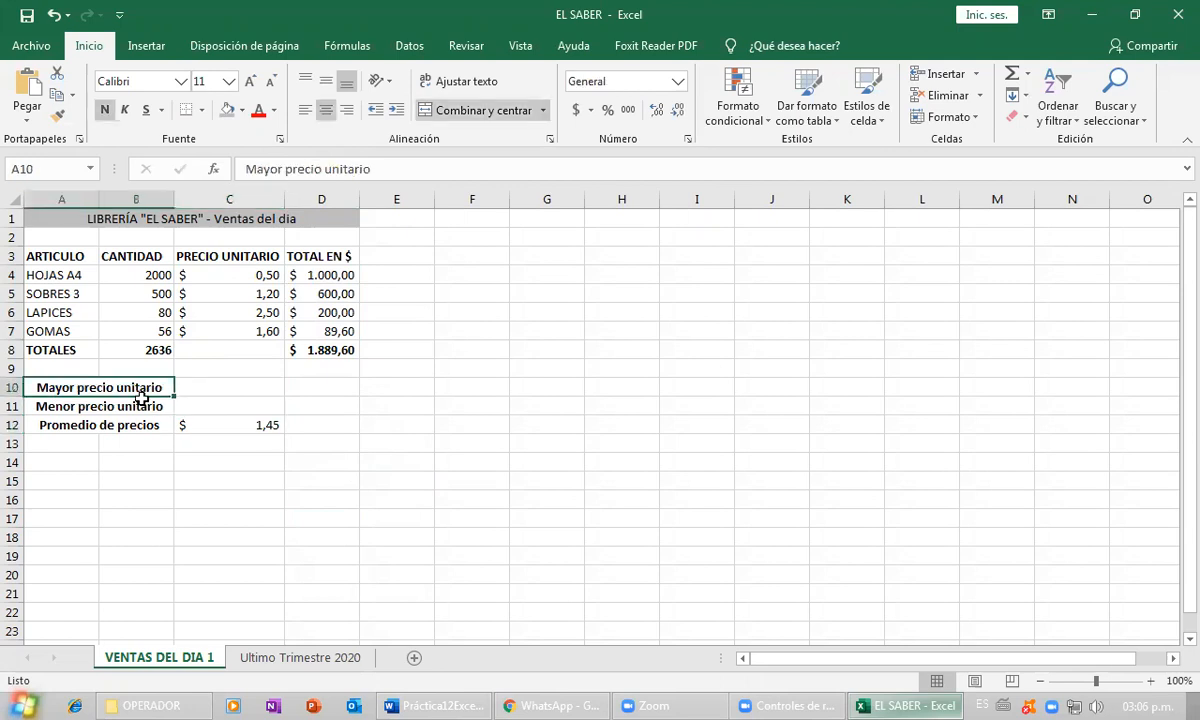
pyautogui.press('Down')
# - Calculate the highest unit price in C10 with the formula =MAX(C4:C7)
pyautogui.click(226, 389)
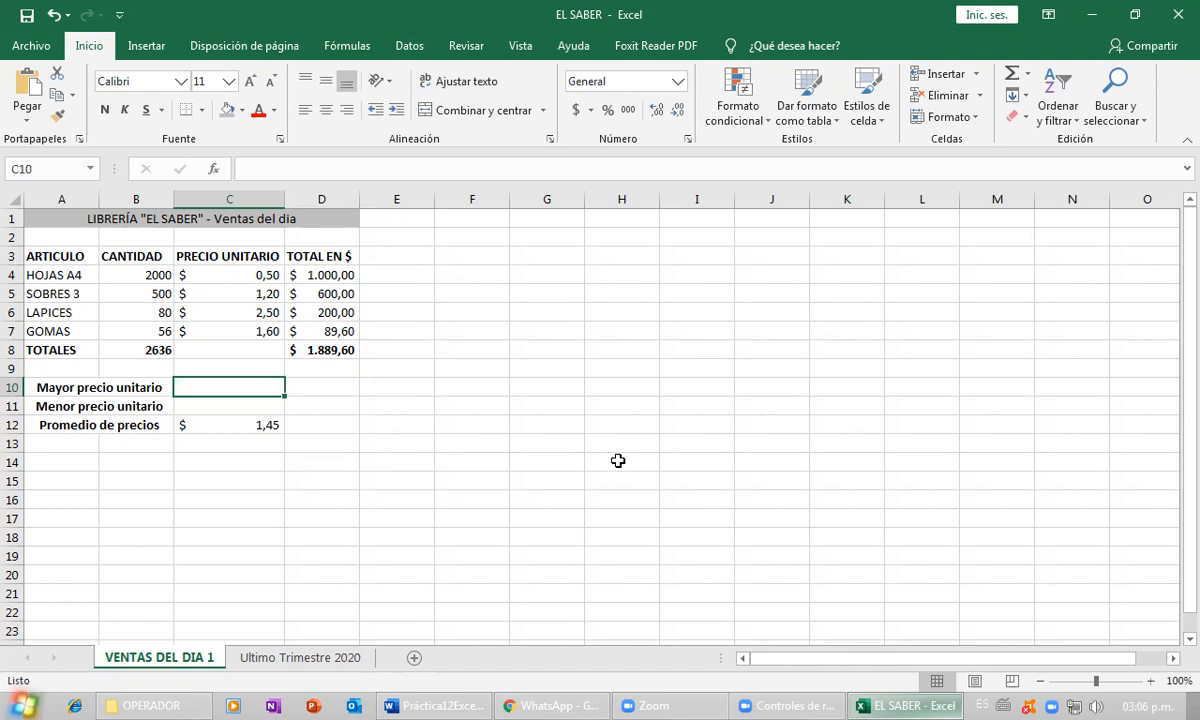
pyautogui.write('=ma')
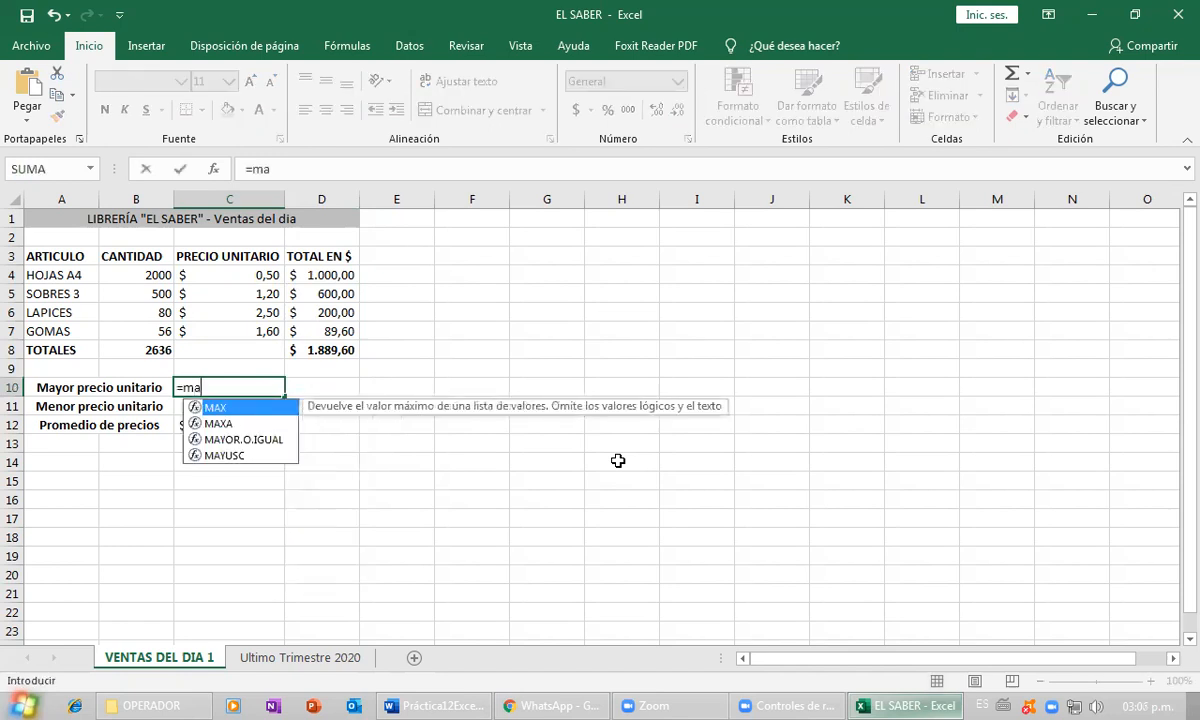
pyautogui.write('xim')
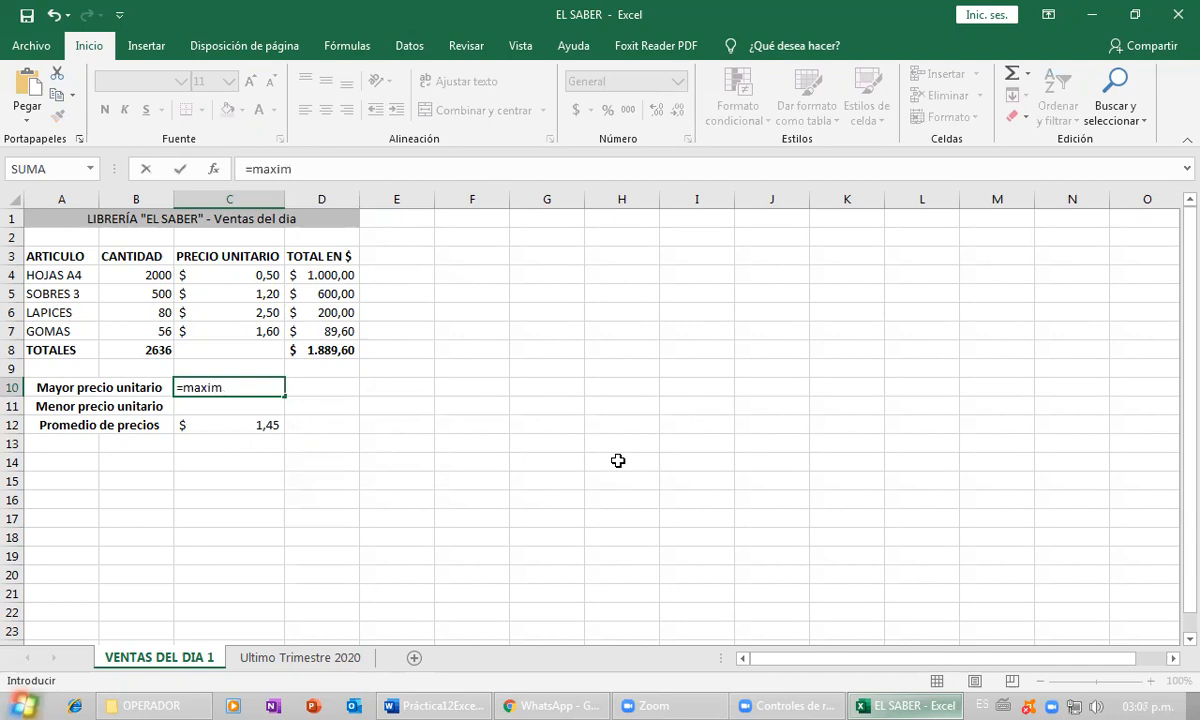
pyautogui.write('o')
pyautogui.press('BackSpace')
pyautogui.press('BackSpace')
pyautogui.press('BackSpace')
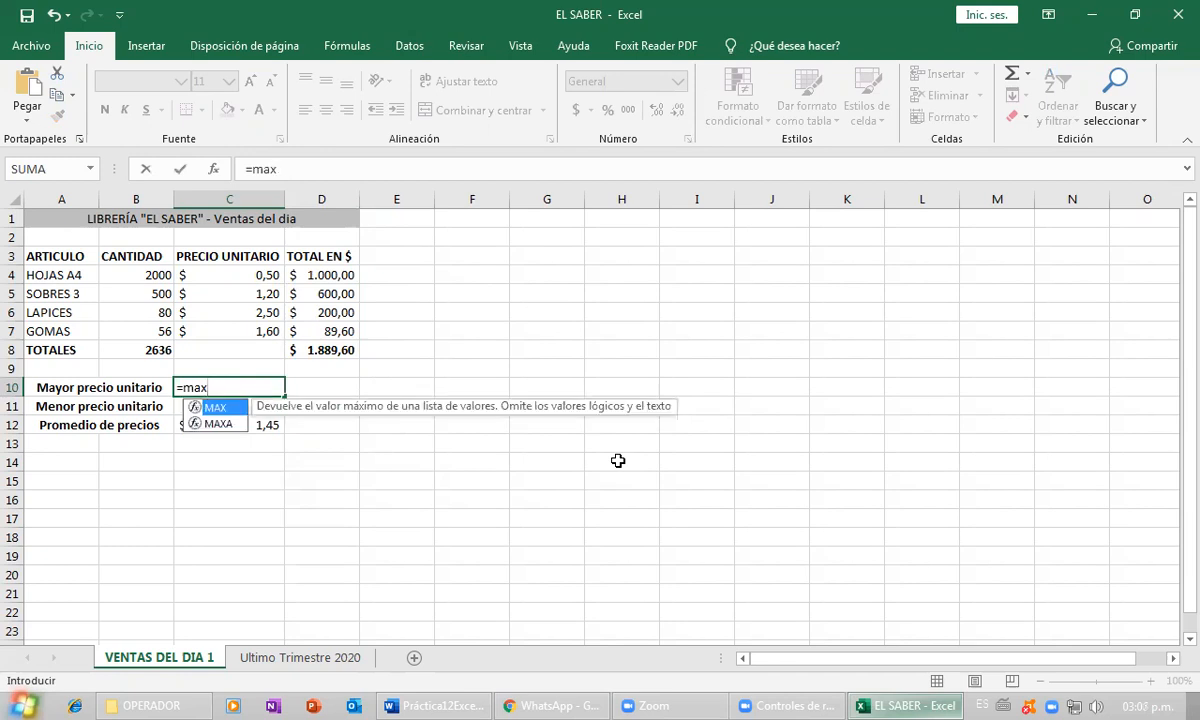
pyautogui.write('(')
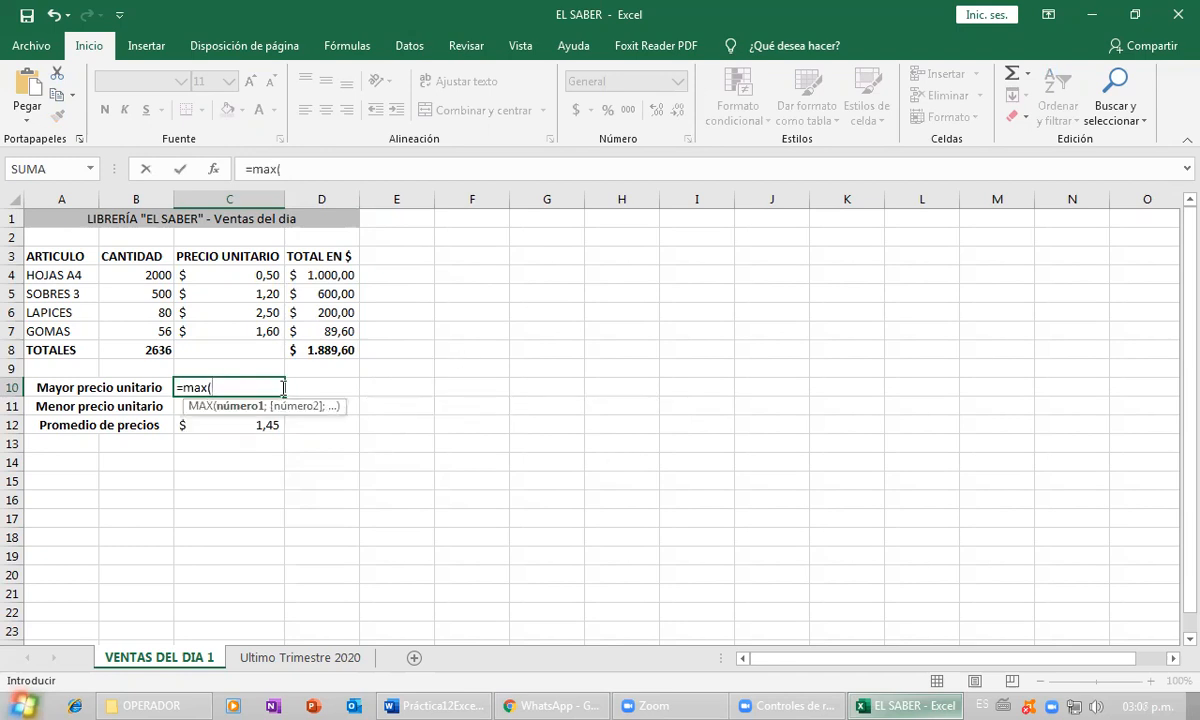
pyautogui.click(267, 273)
pyautogui.moveTo(267, 335); pyautogui.dragTo(267, 335)
pyautogui.write(')')
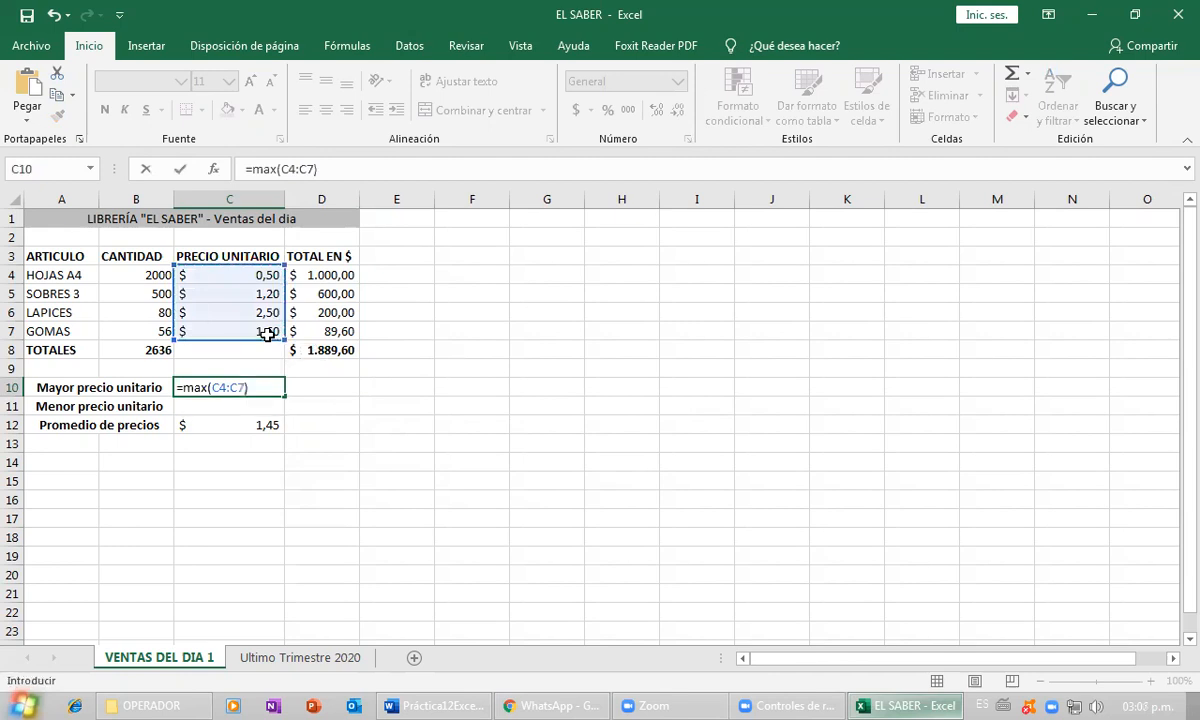
pyautogui.press('Return')
pyautogui.press('Up')
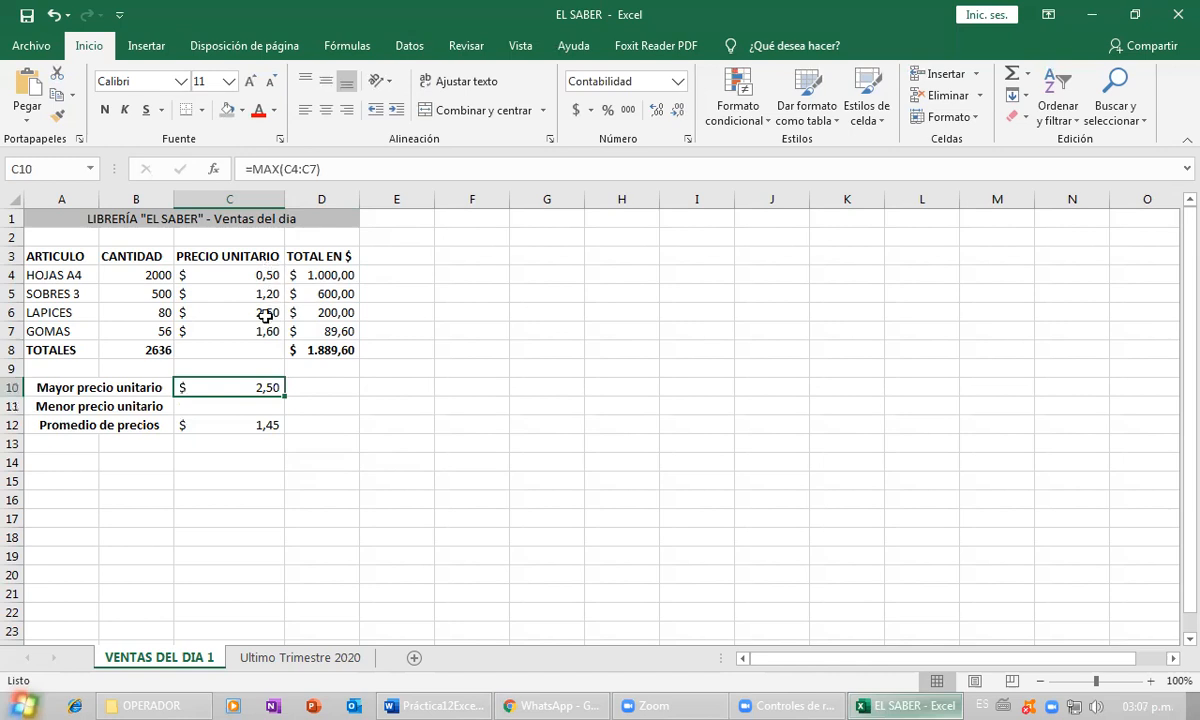
# - Check the highest-price result in C10 against the unit prices listed in C4:C7
pyautogui.press('Up')
pyautogui.press('Up')
pyautogui.press('Up')
pyautogui.press('Up')
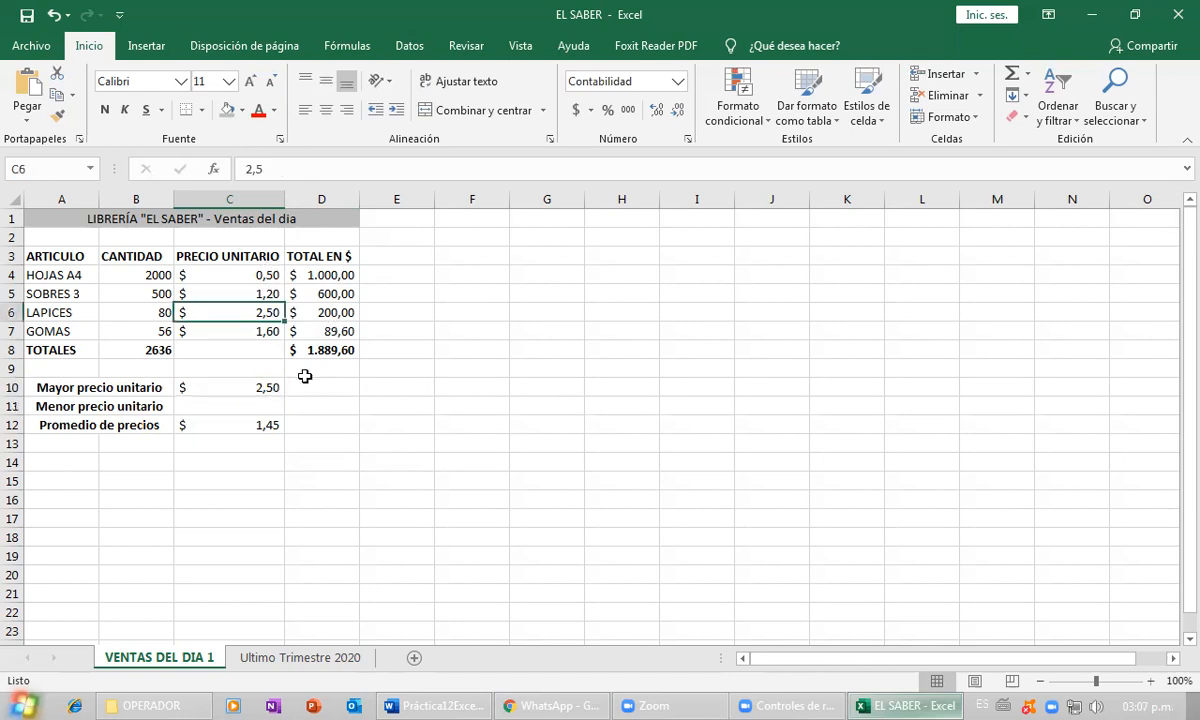
pyautogui.click(256, 410)
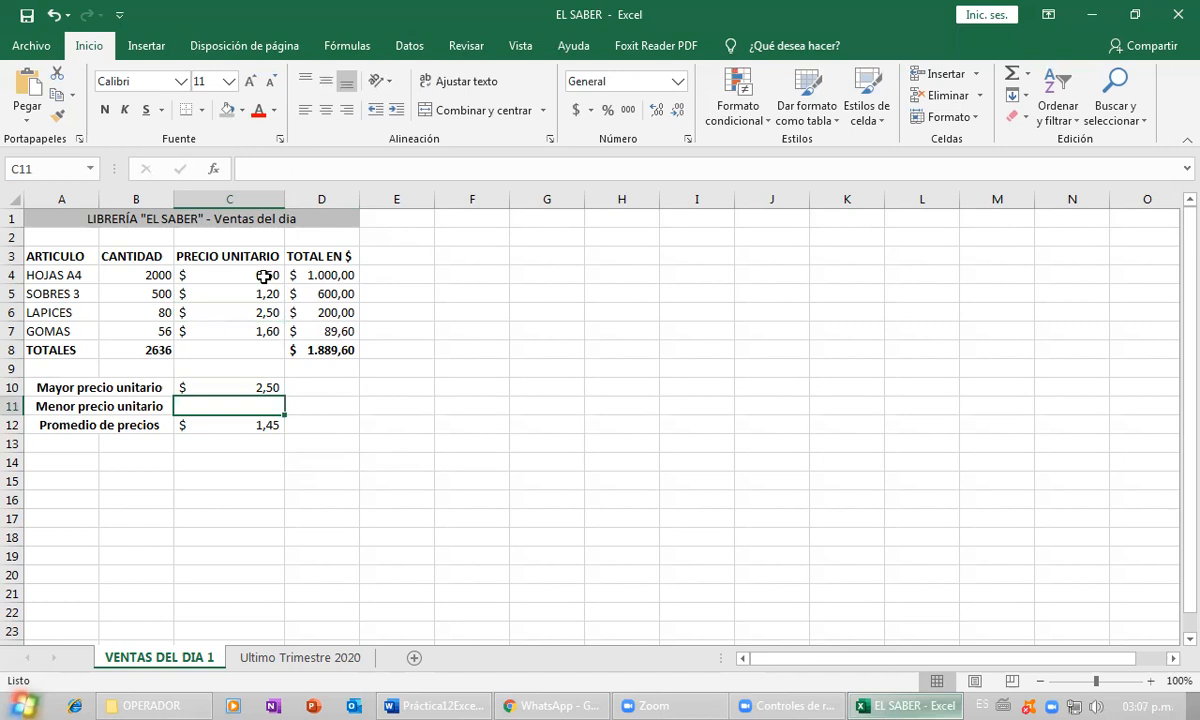
pyautogui.click(258, 276)
pyautogui.click(261, 390)
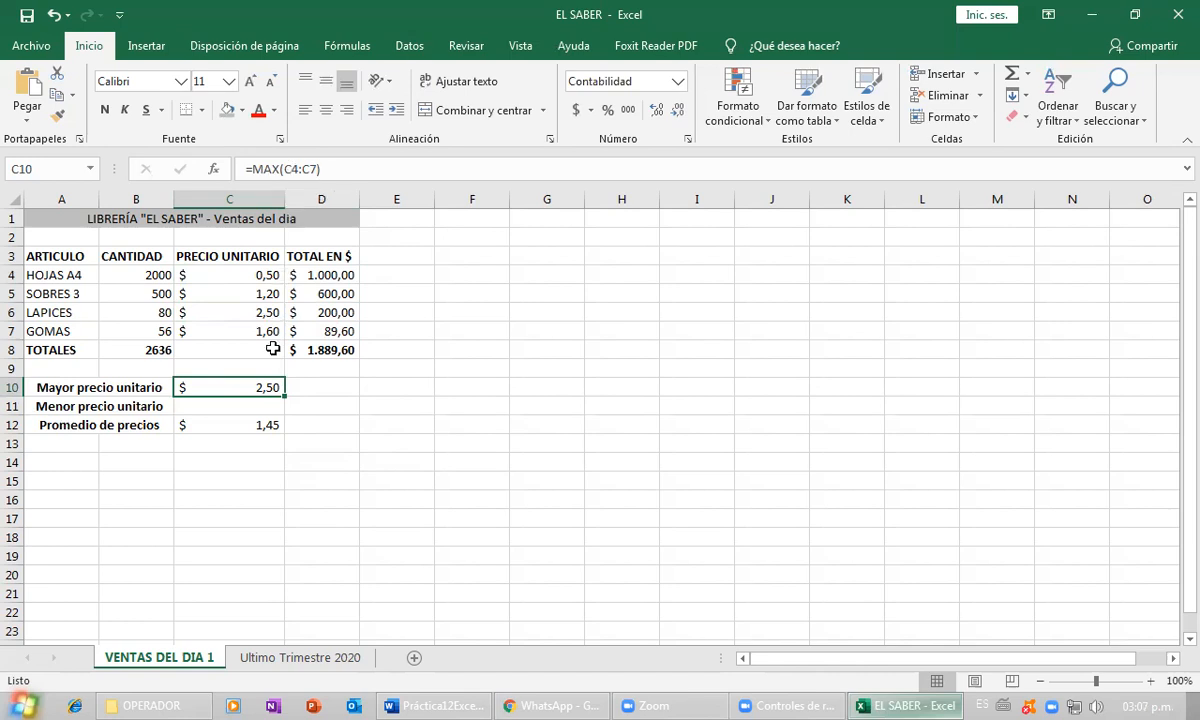
# - Calculate the lowest unit price in C11 with the formula =MIN(C4:C7)
pyautogui.click(235, 402)
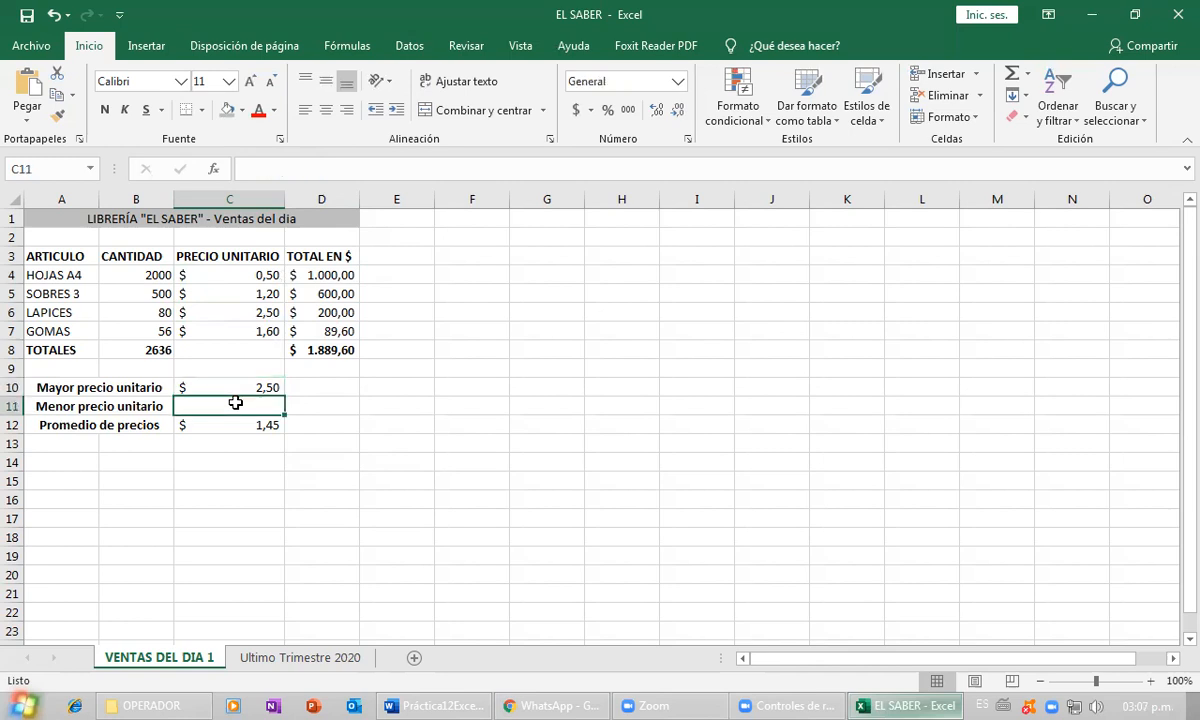
pyautogui.write('=')
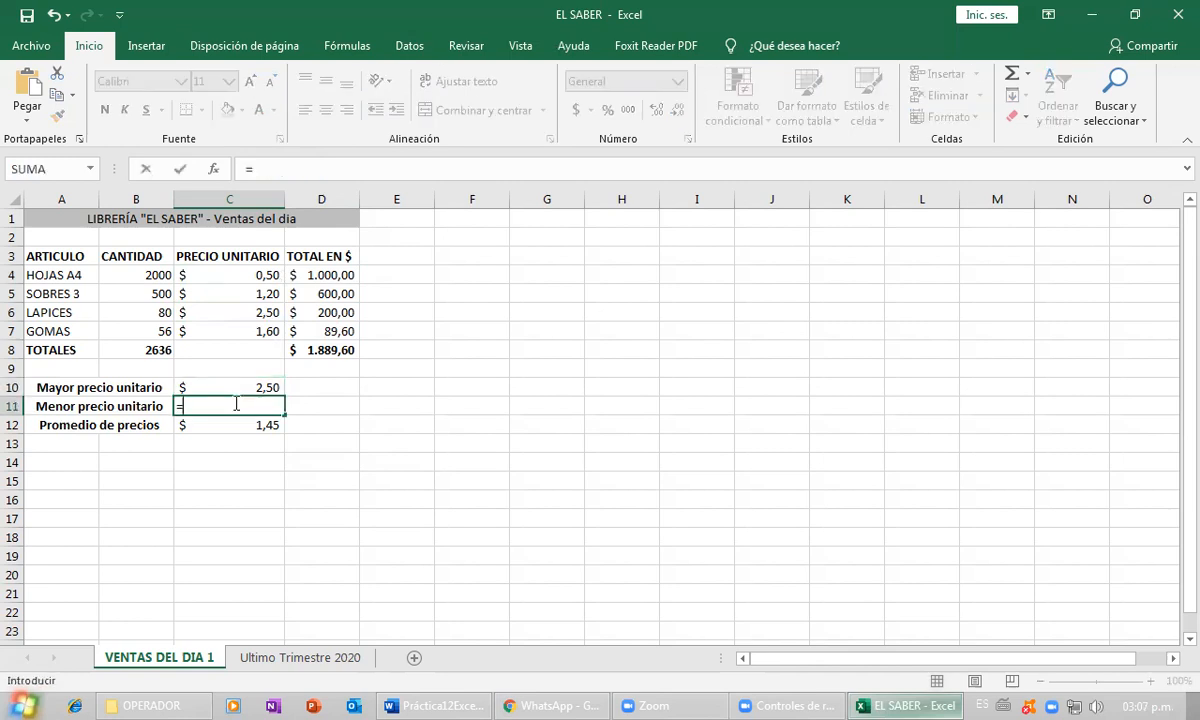
pyautogui.write('min')
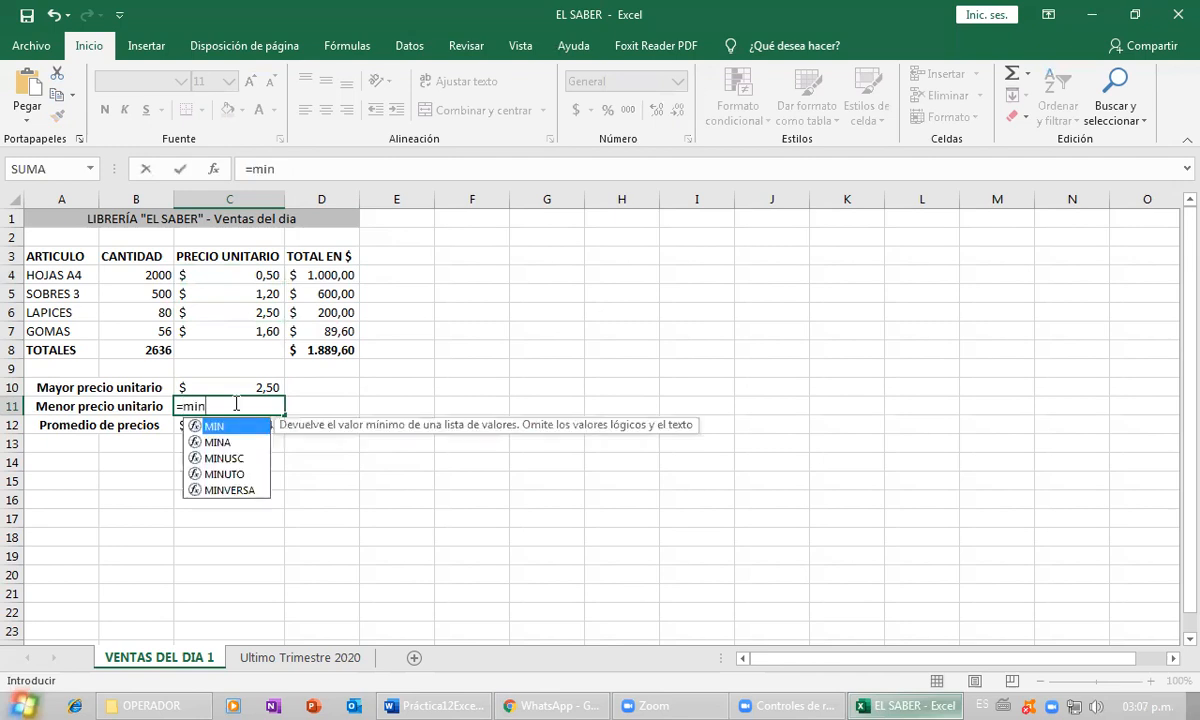
pyautogui.write('(')
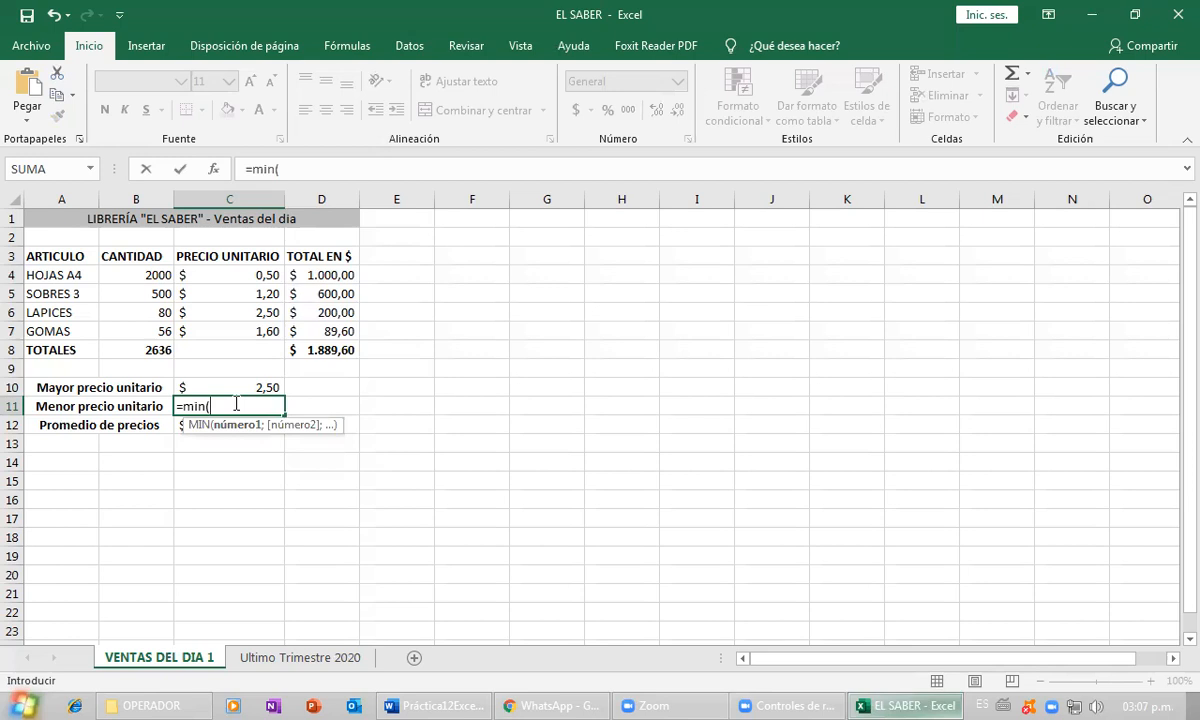
pyautogui.write('c4')
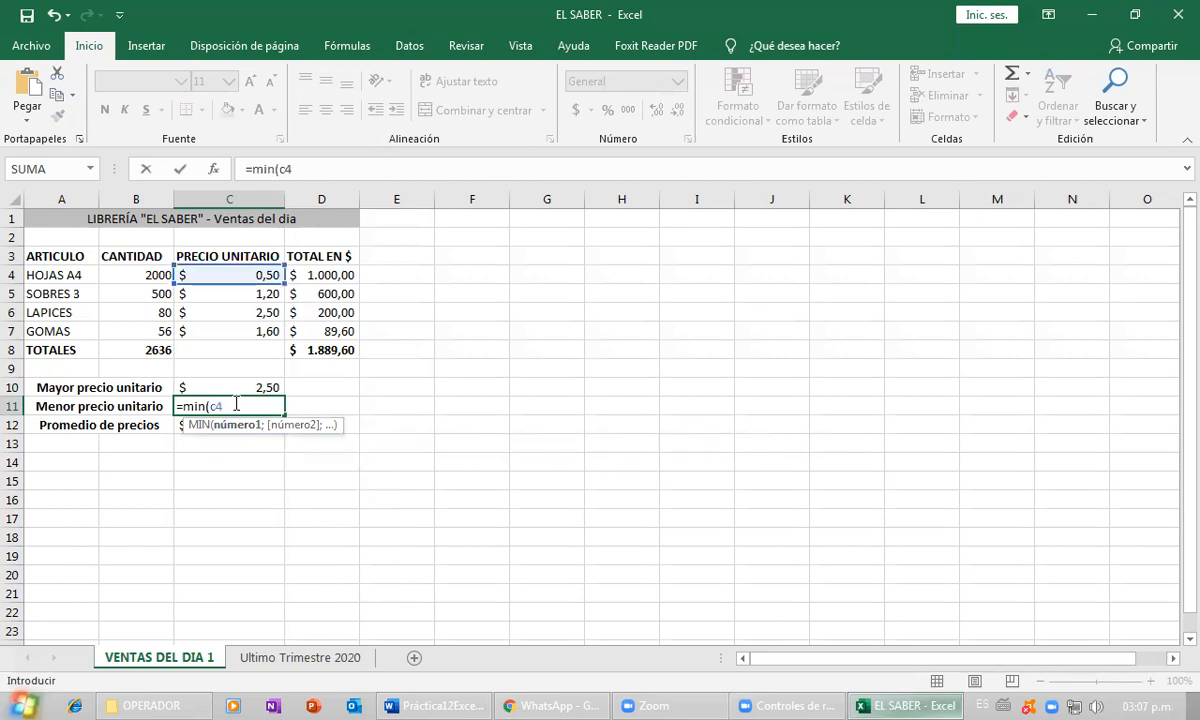
pyautogui.write(':')
pyautogui.write('c7')
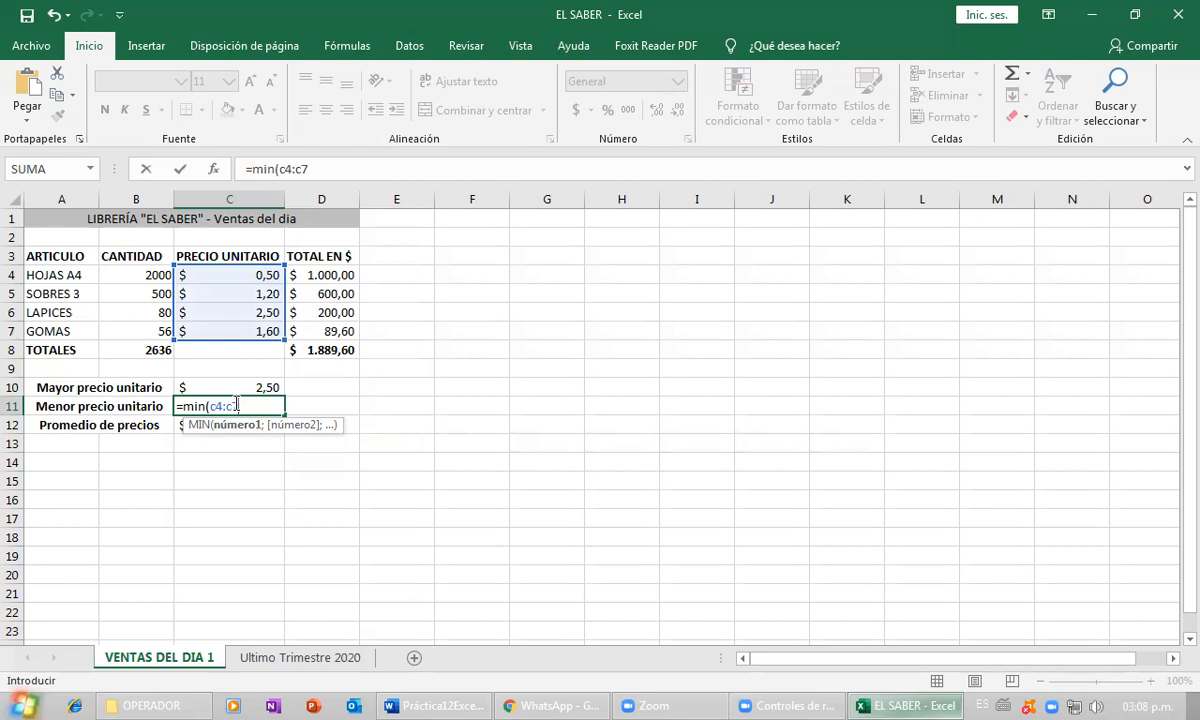
pyautogui.write(')')
pyautogui.press('Return')
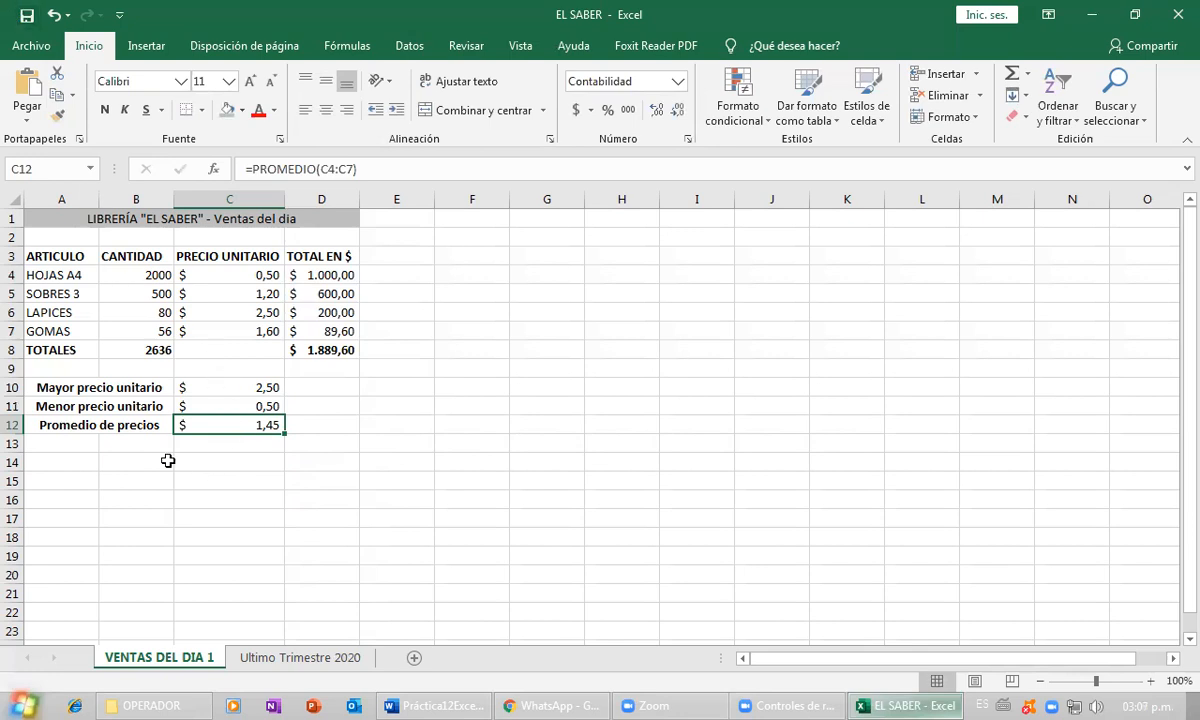
pyautogui.click(322, 466)
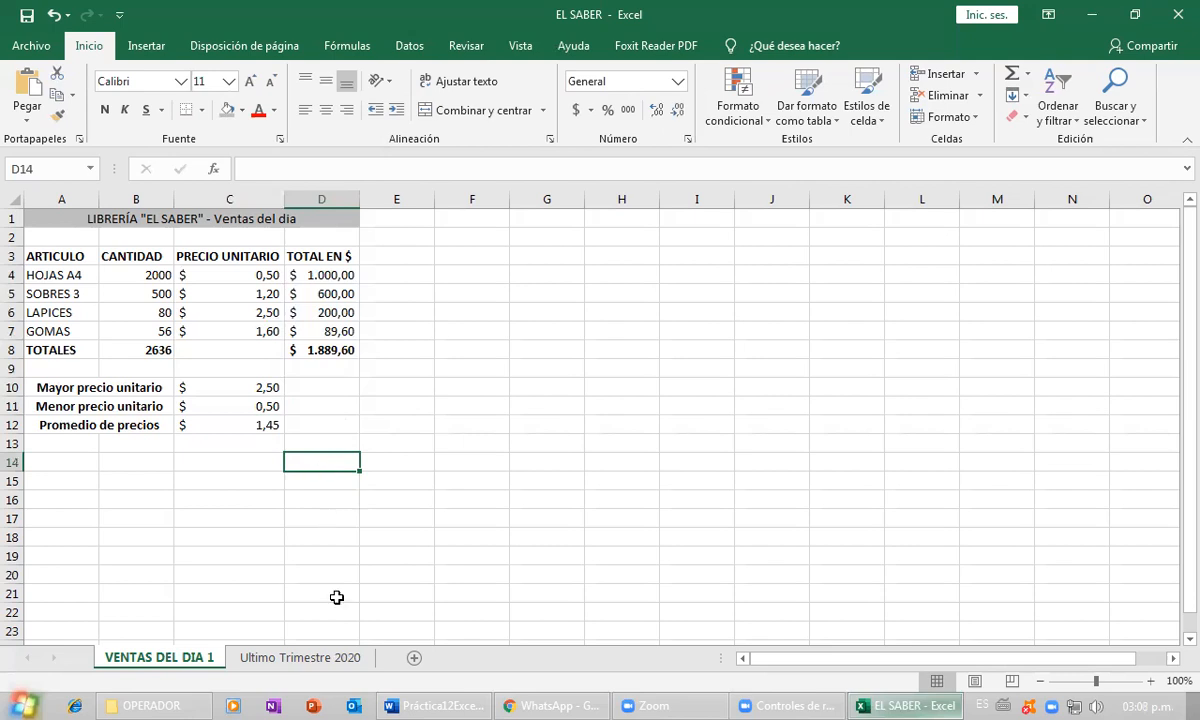
# - Open the Ultimo Trimestre 2020 sheet and read exercise items 17 and 18 in the Word document
pyautogui.click(303, 660)
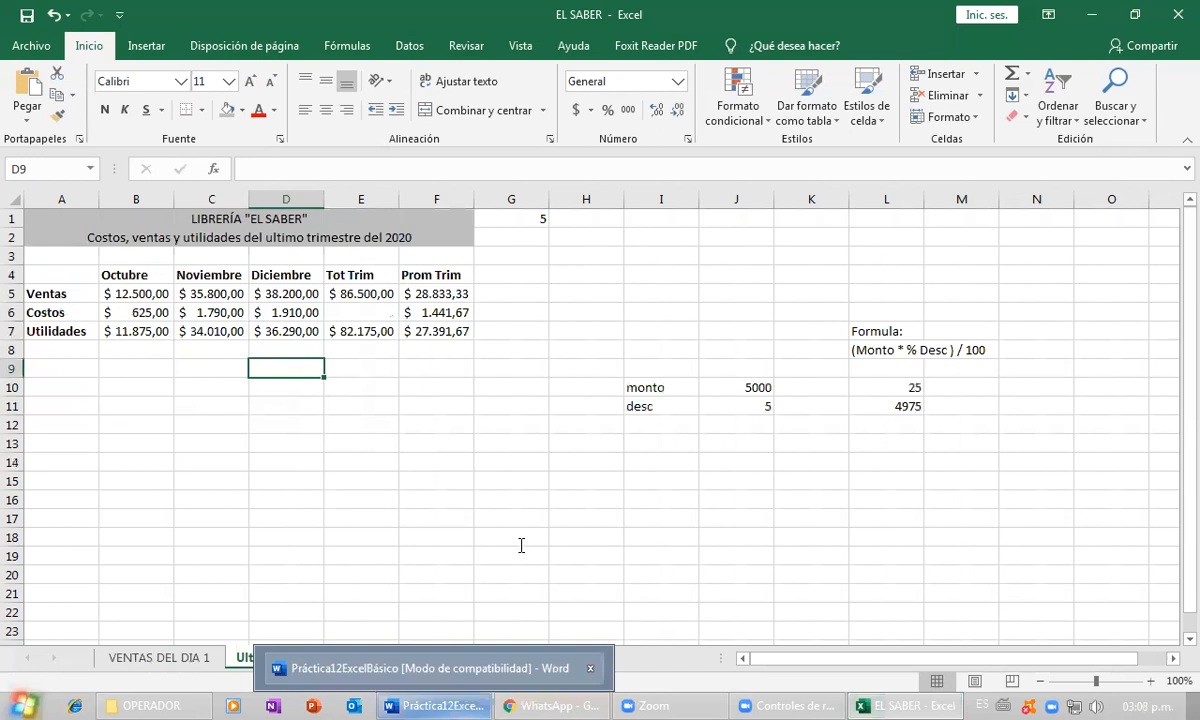
pyautogui.scroll(-2, 522, 548)
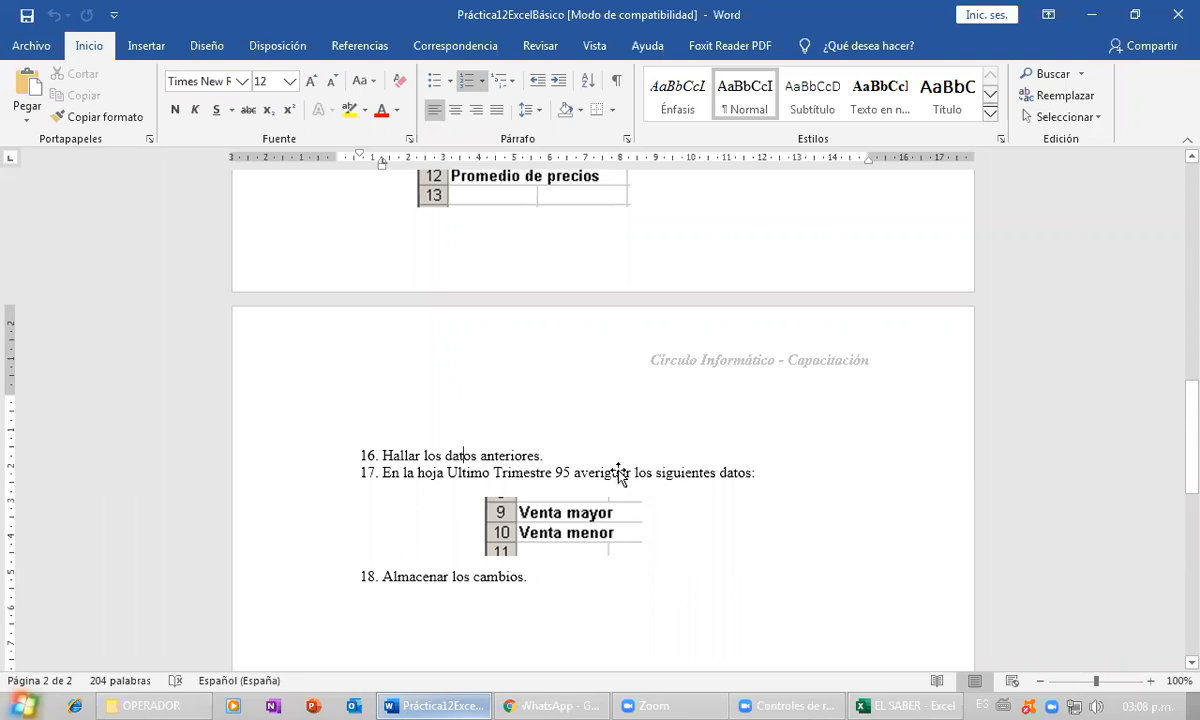
pyautogui.scroll(-1, 600, 485)
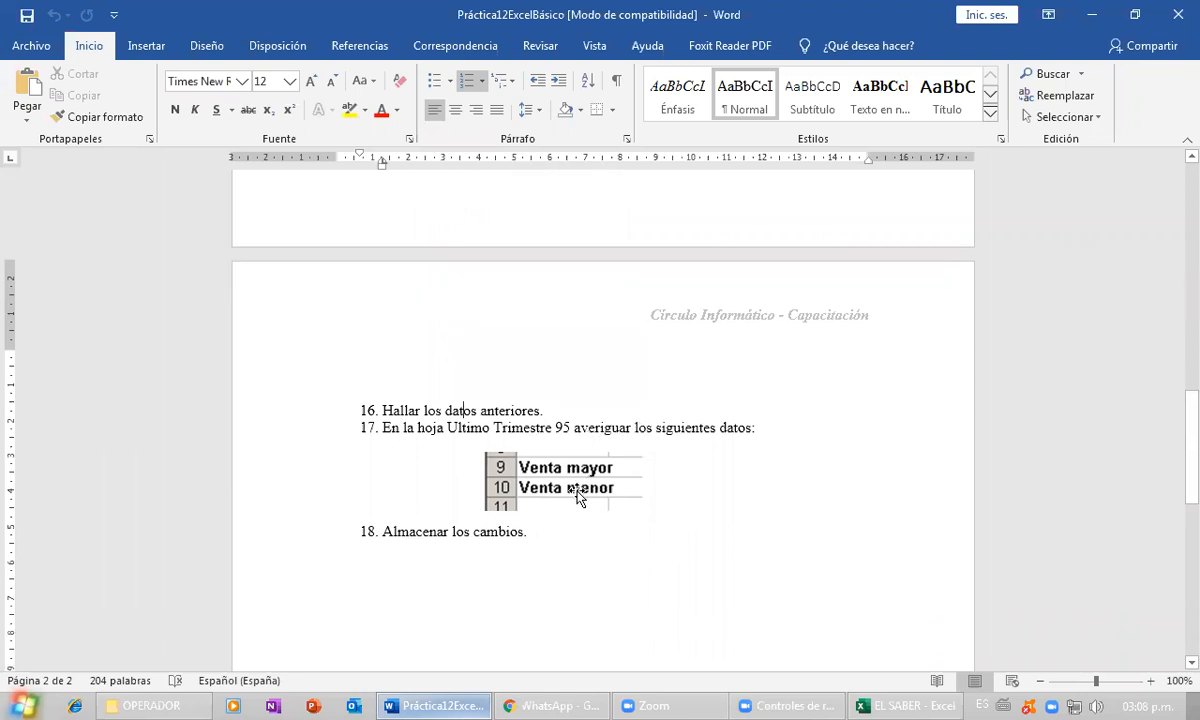
pyautogui.scroll(-2, 514, 520)
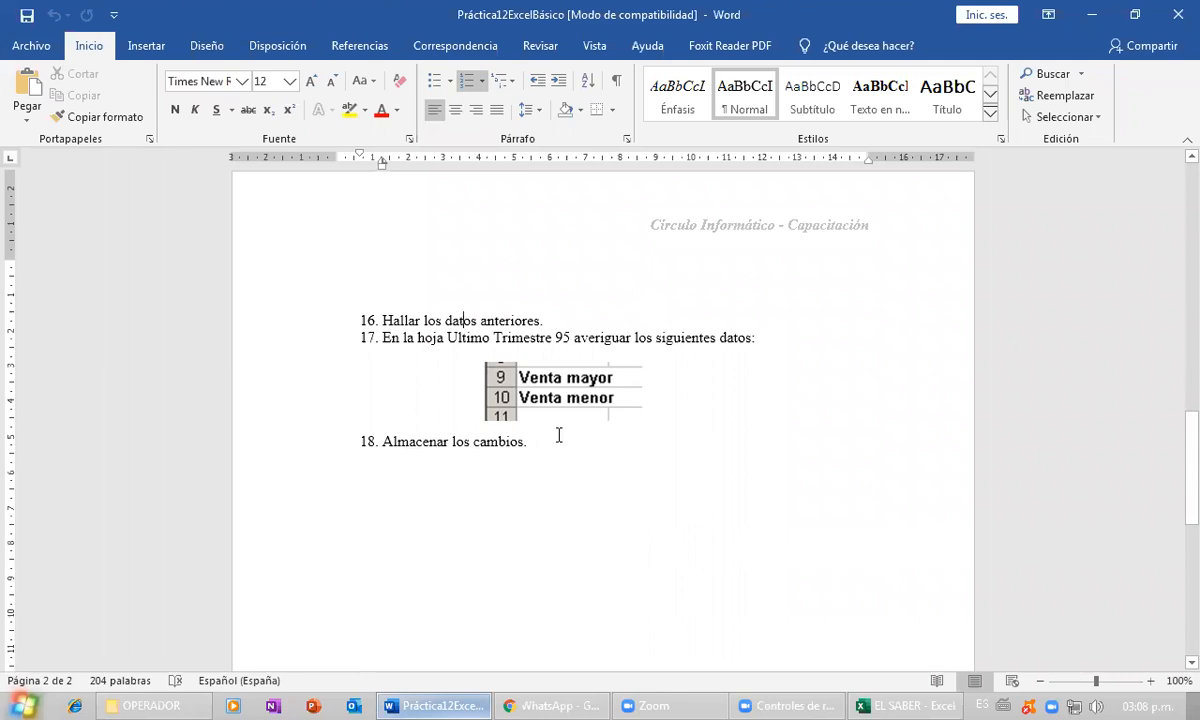
pyautogui.click(878, 705)
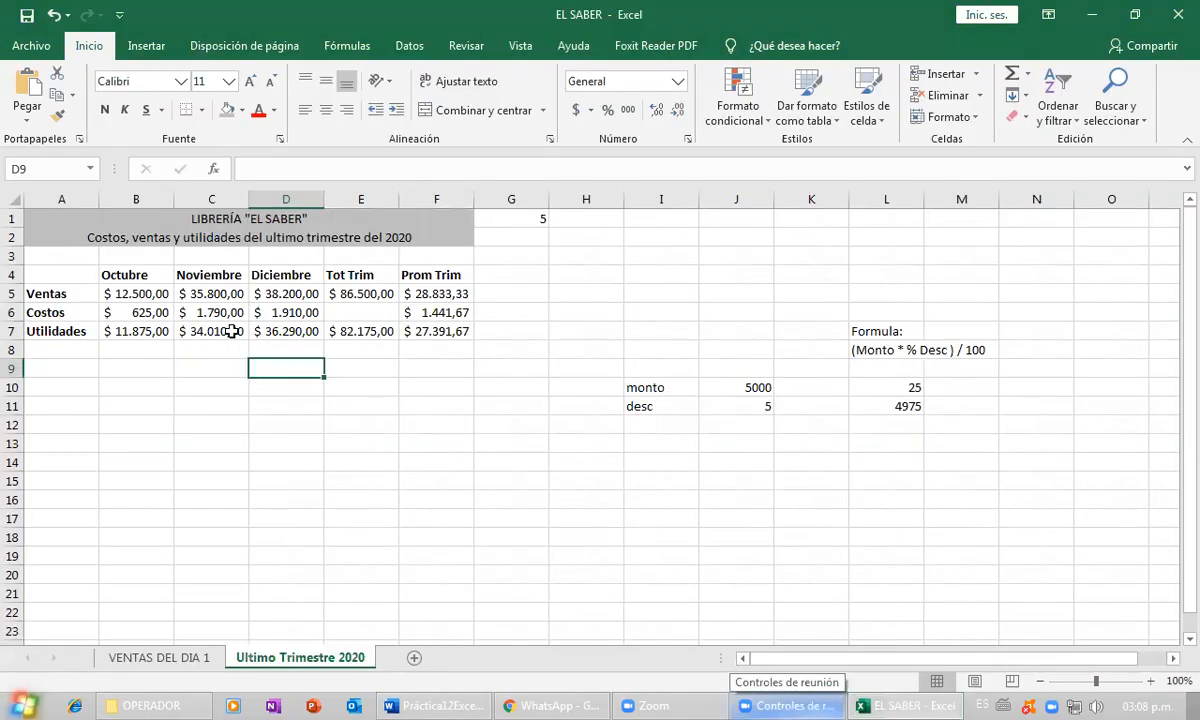
# - Examine the October to December sales in B5:D5 and recheck the data requested in the Word exercise
pyautogui.moveTo(108, 293); pyautogui.dragTo(270, 297)
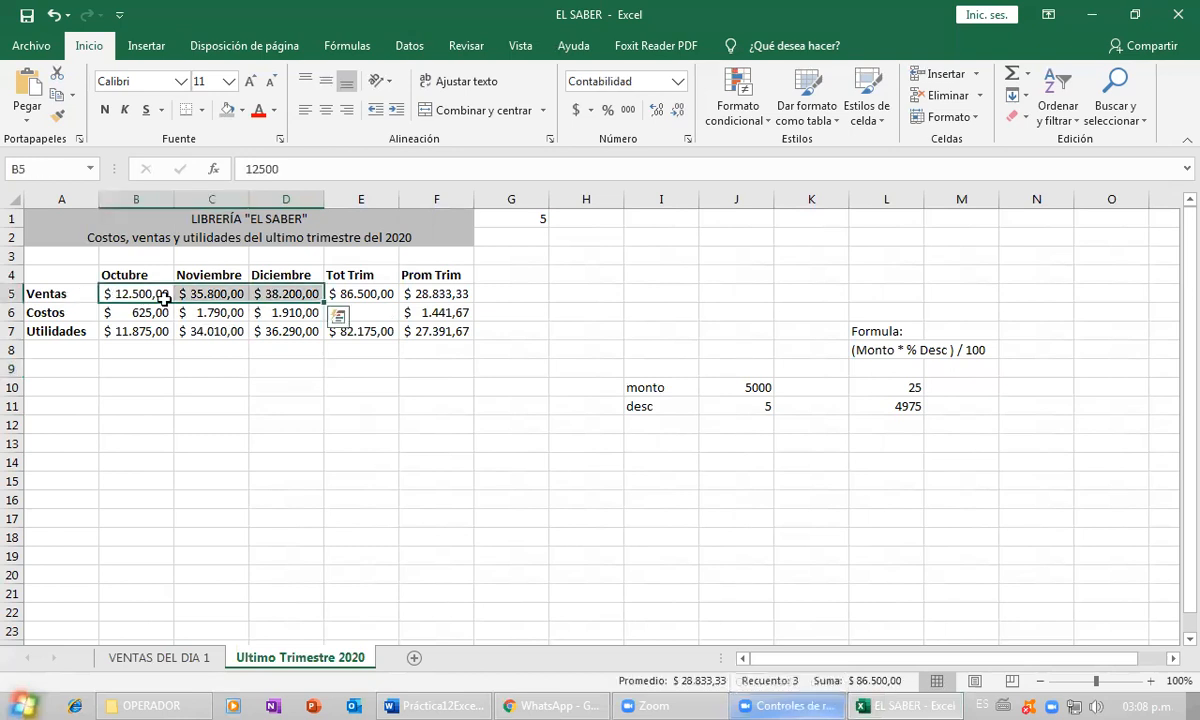
pyautogui.click(162, 293)
pyautogui.click(200, 293)
pyautogui.click(262, 295)
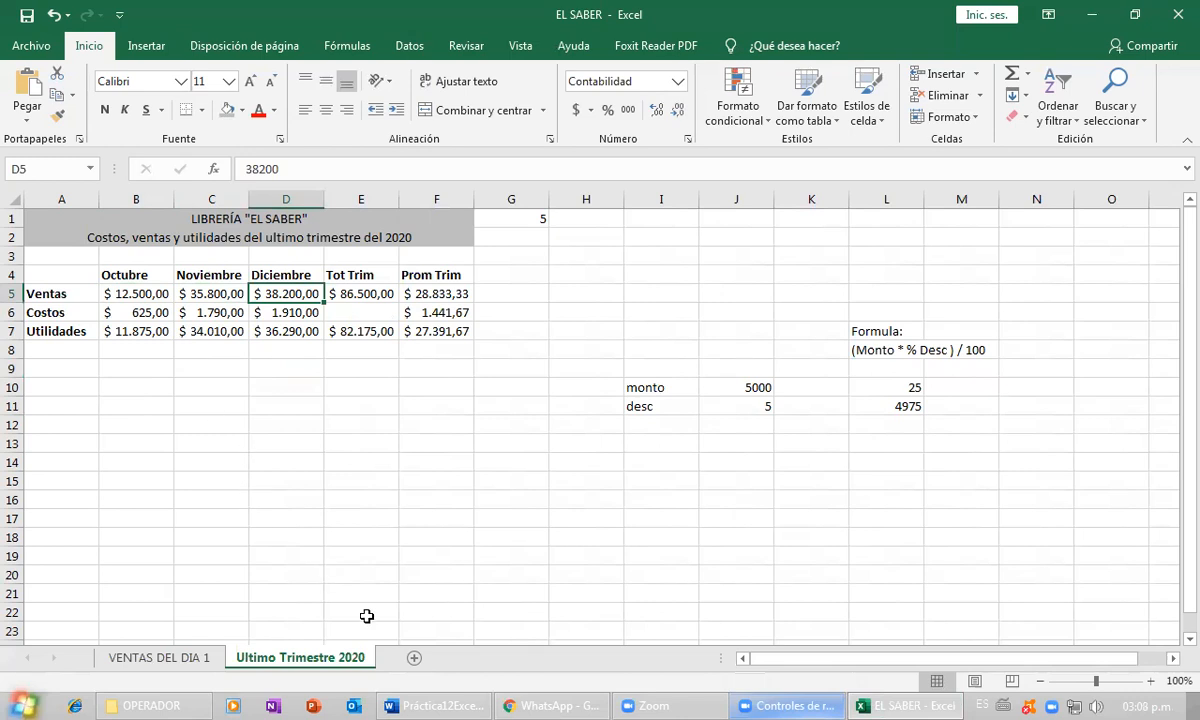
pyautogui.click(427, 703)
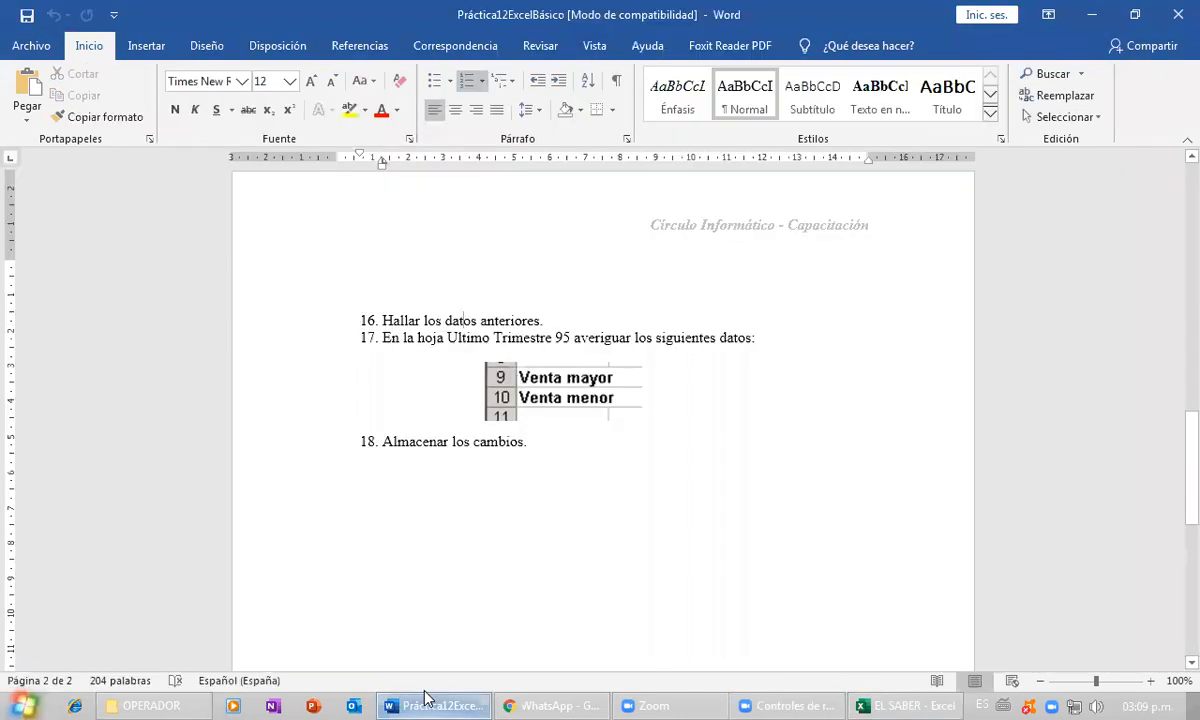
pyautogui.click(427, 703)
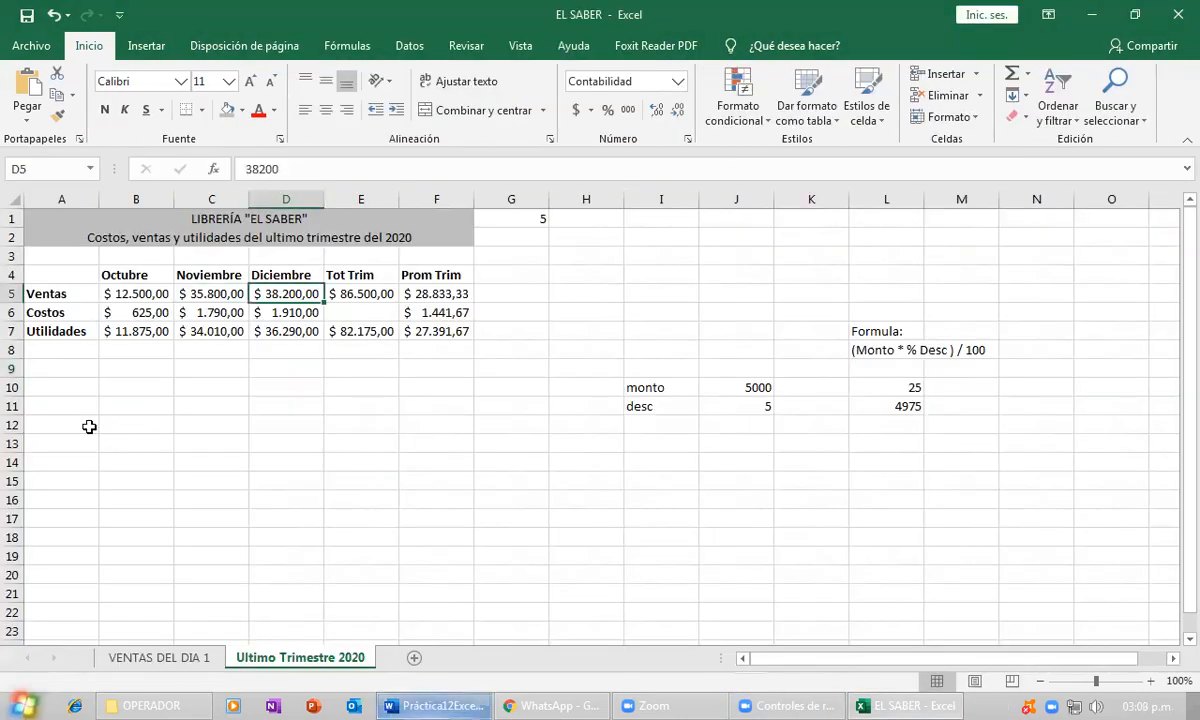
# - Enter the labels Venta Mayor in A9 and Venta Menor in A10, and autofit column A to them
pyautogui.click(55, 382)
pyautogui.press('Up')
pyautogui.click(436, 705)
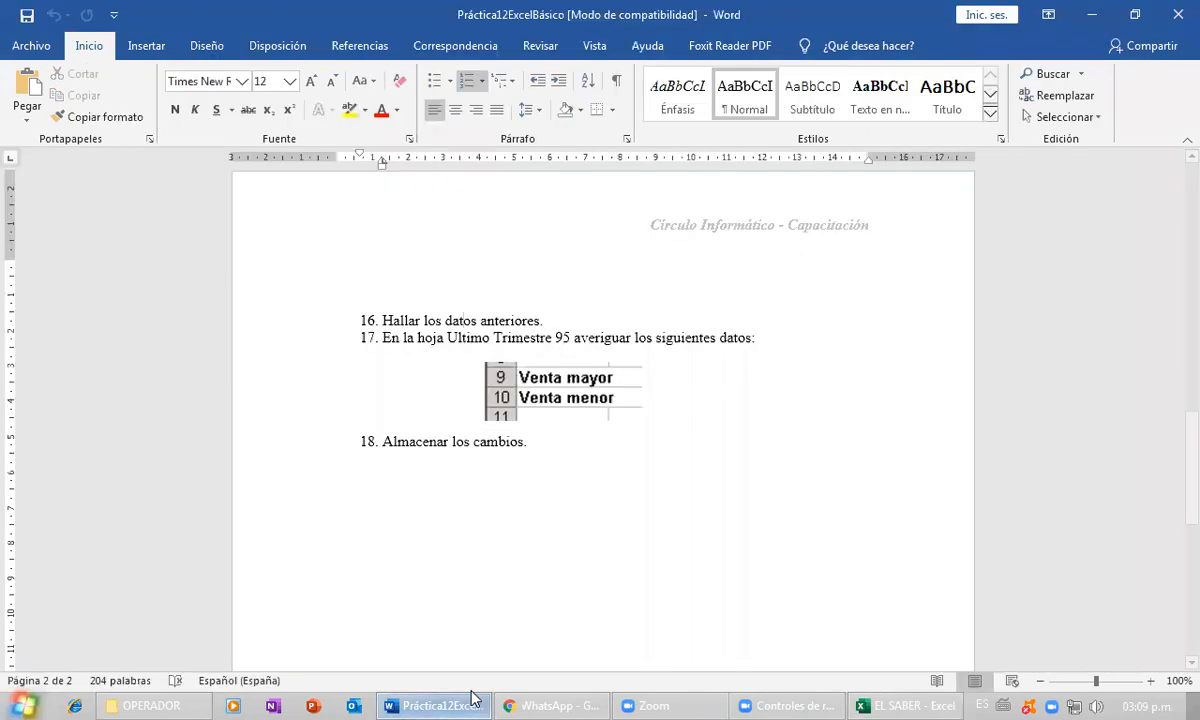
pyautogui.hotkey('alt', 'Tab')
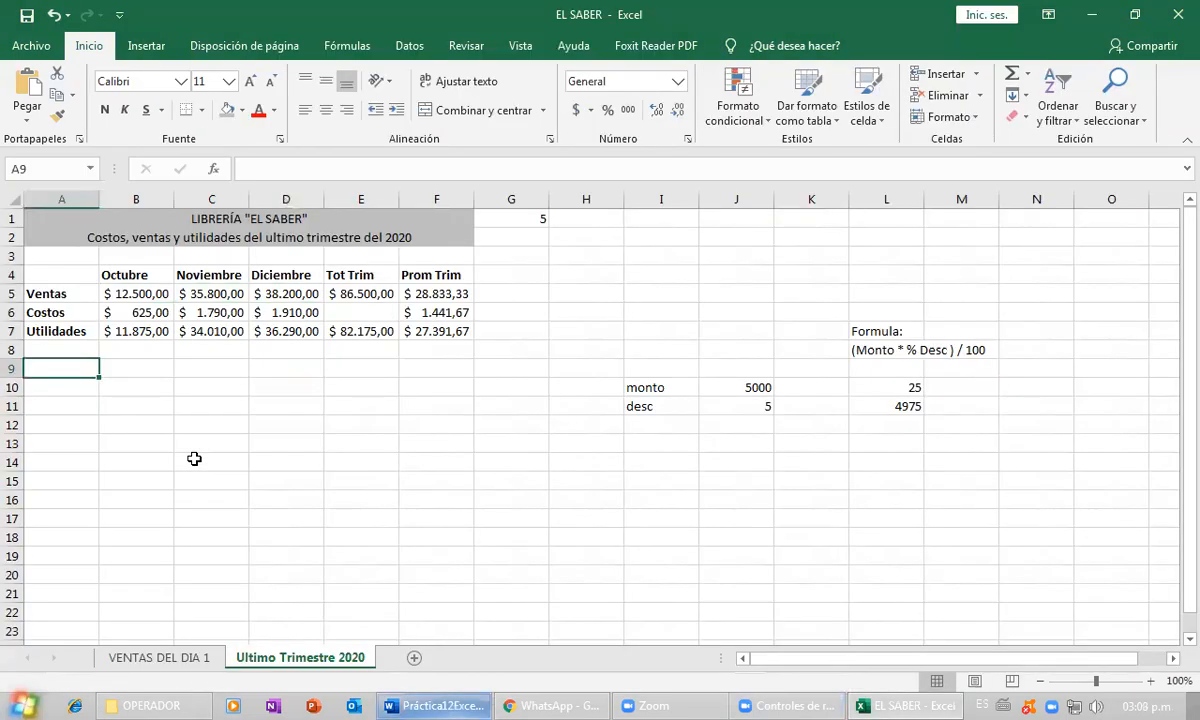
pyautogui.write('Venta Mayor')
pyautogui.press('Return')
pyautogui.write('Venta m')
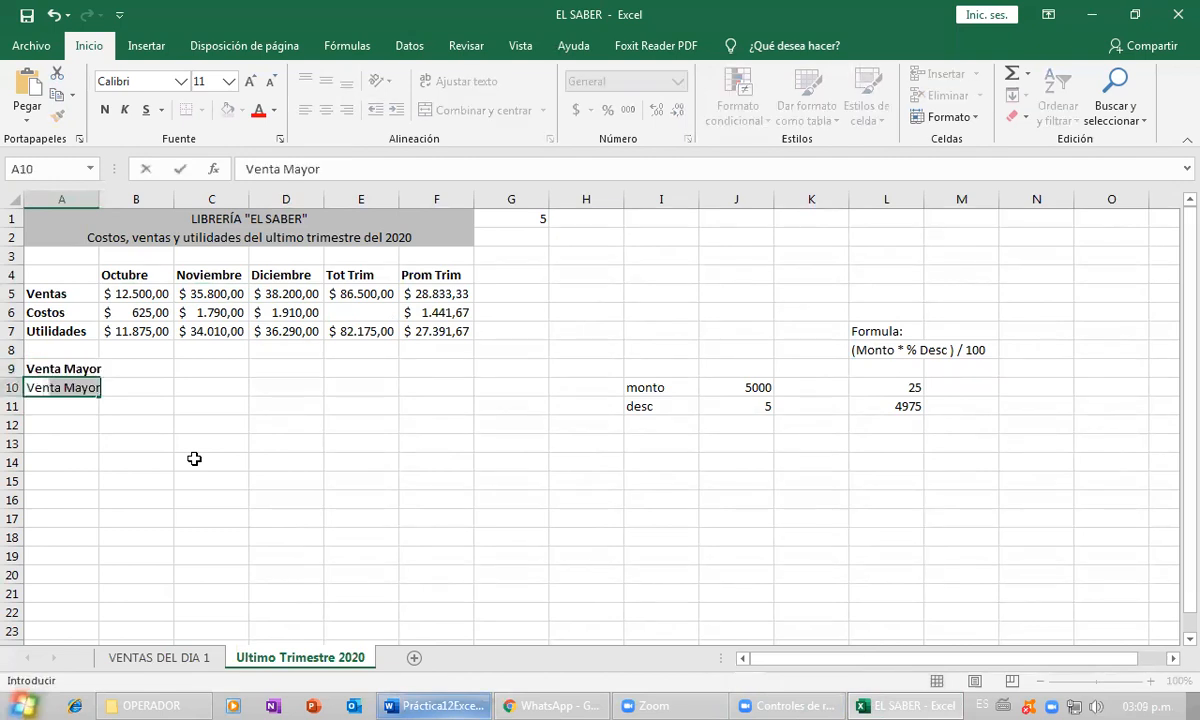
pyautogui.write('en')
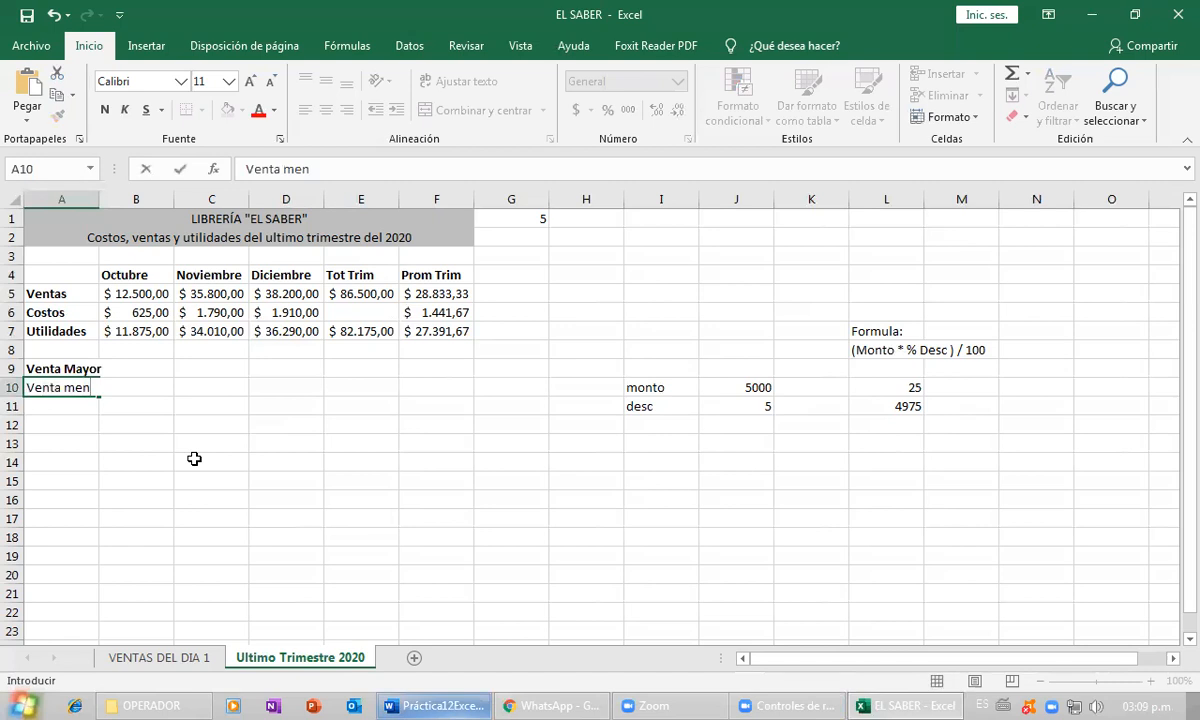
pyautogui.press('BackSpace')
pyautogui.press('BackSpace')
pyautogui.press('BackSpace')
pyautogui.press('BackSpace')
pyautogui.write('Menor')
pyautogui.press('Return')
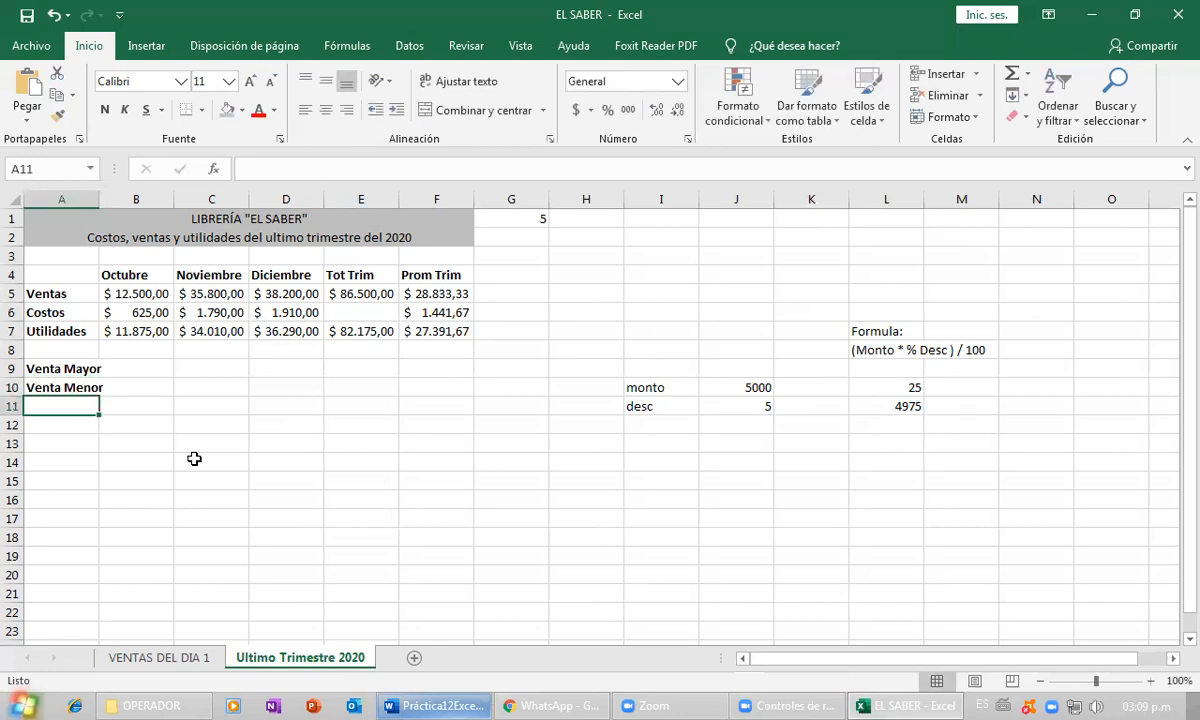
pyautogui.doubleClick(98, 199)
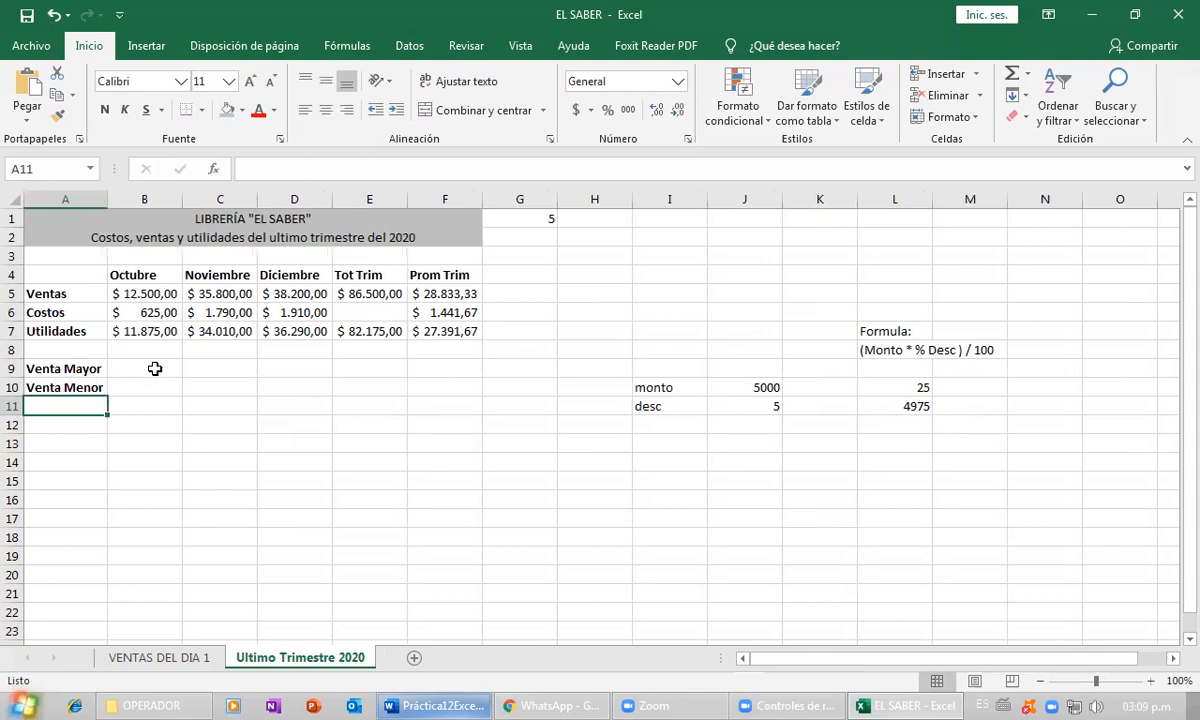
# - Calculate the highest monthly sale in B9 with the formula =MAX(B5:D5)
pyautogui.press('Up')
pyautogui.press('Up')
pyautogui.press('Right')
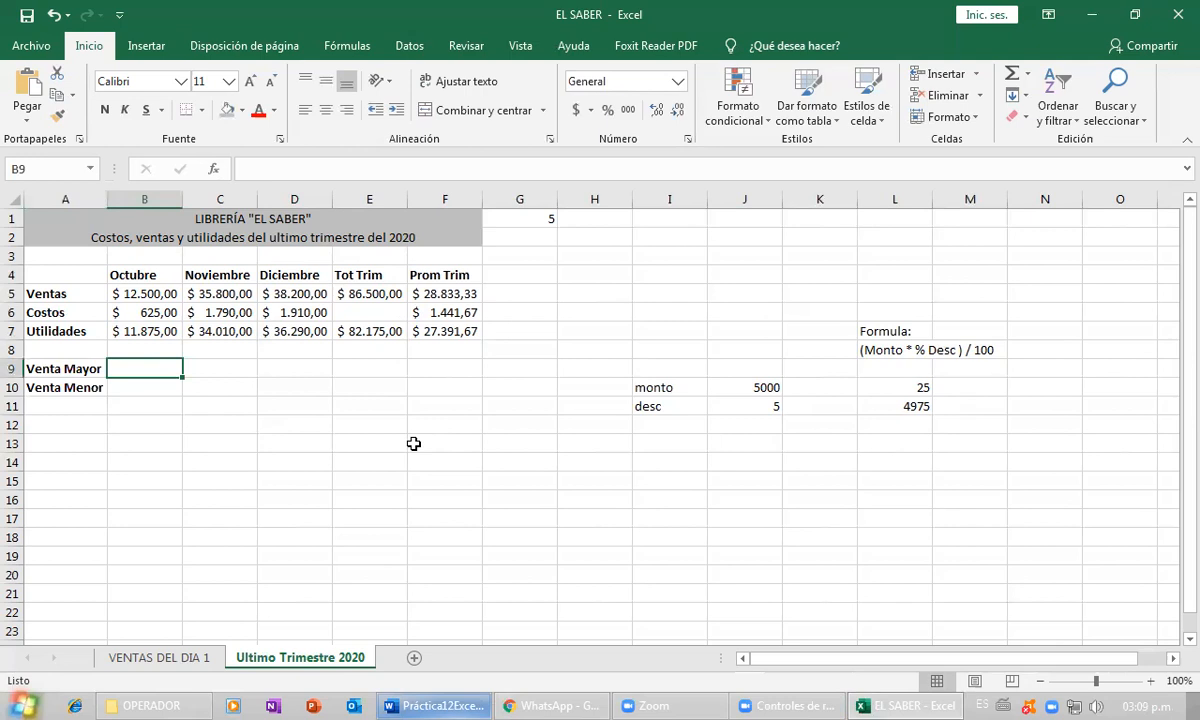
pyautogui.write('=')
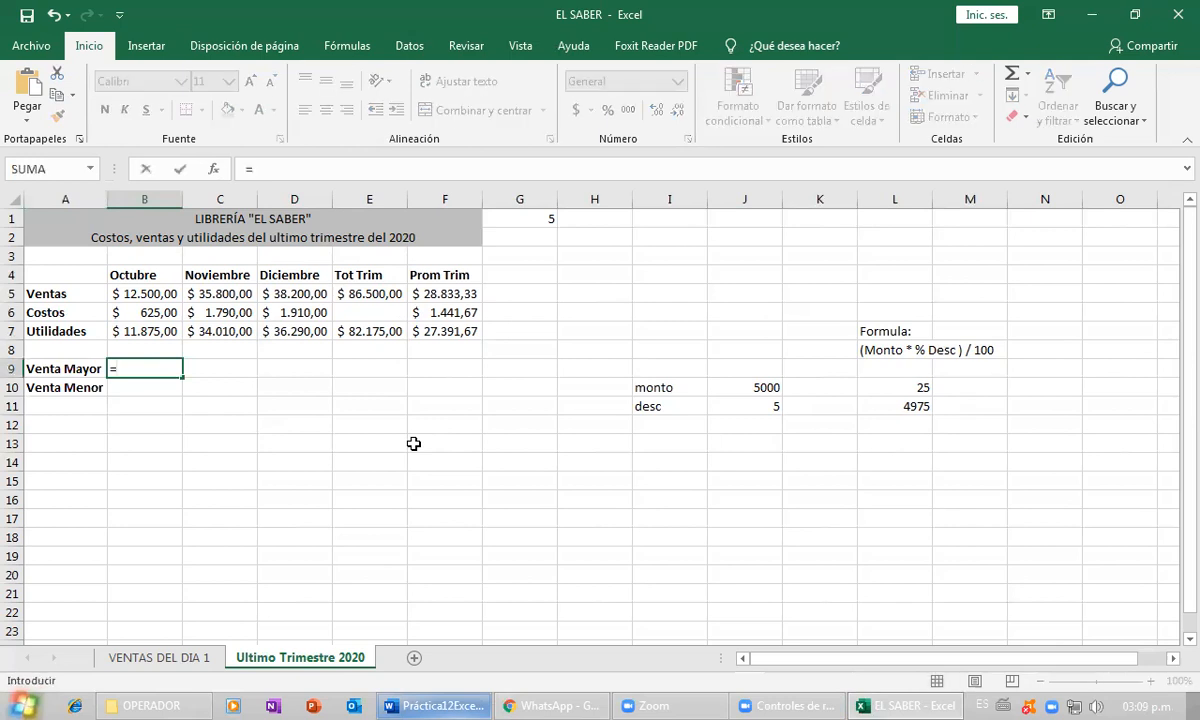
pyautogui.write('max')
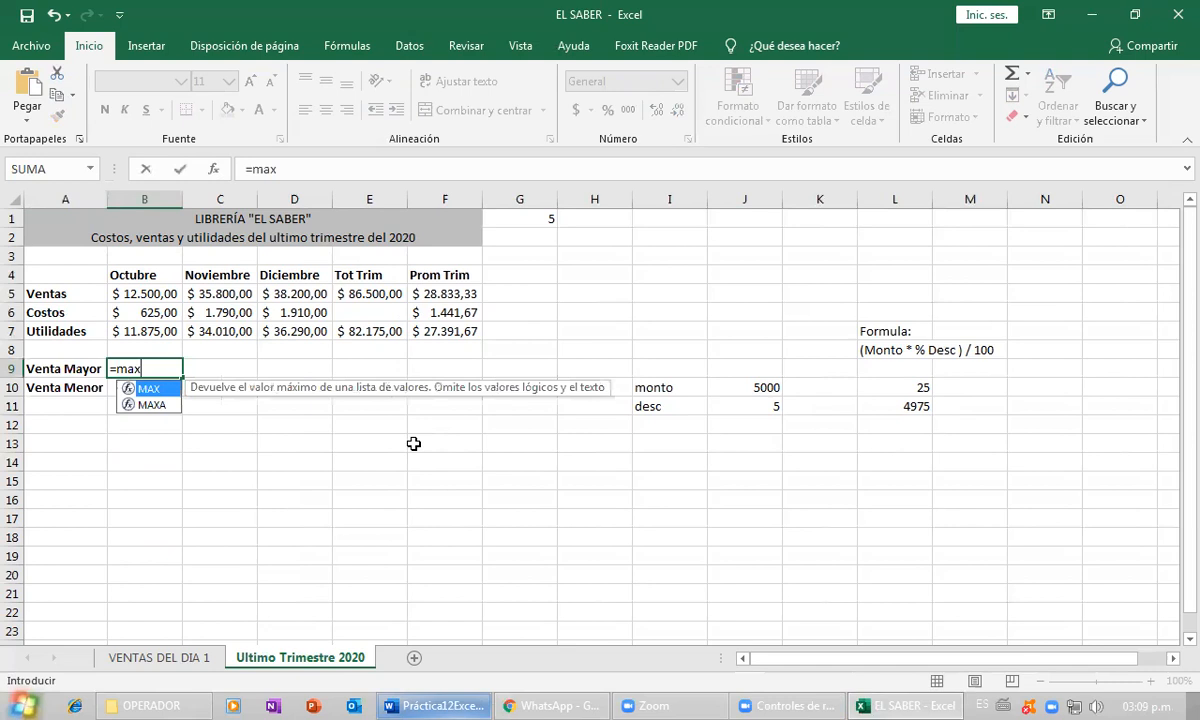
pyautogui.write('(')
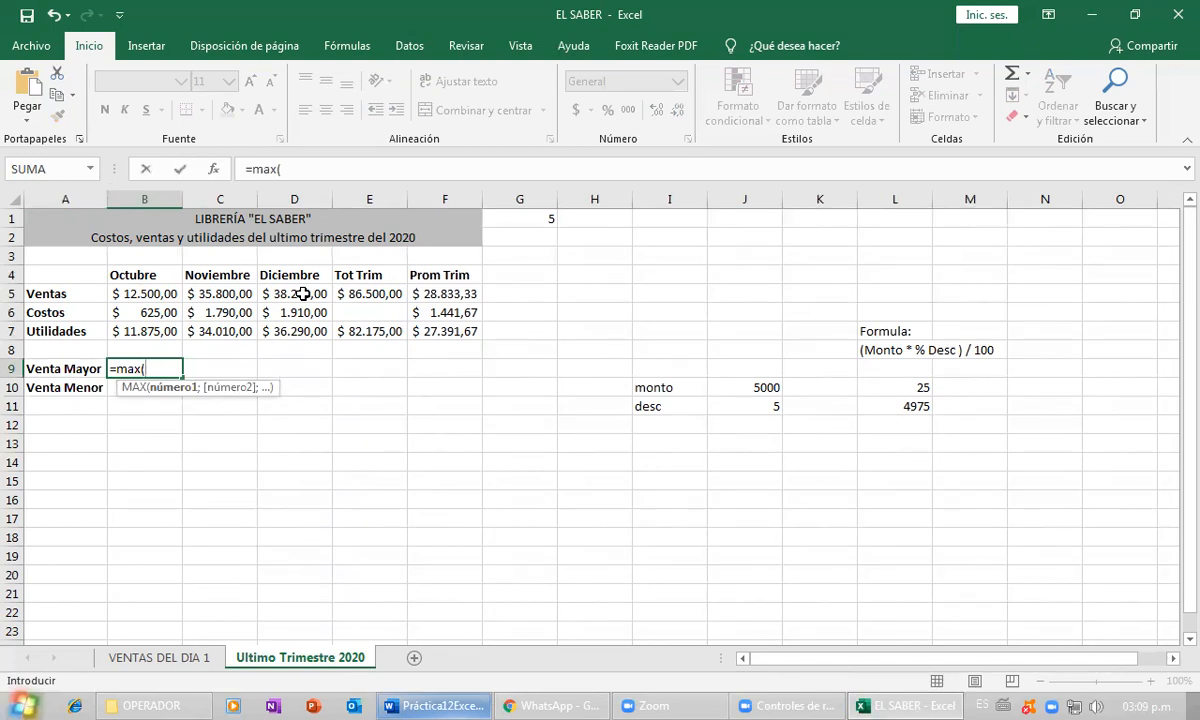
pyautogui.write('b5')
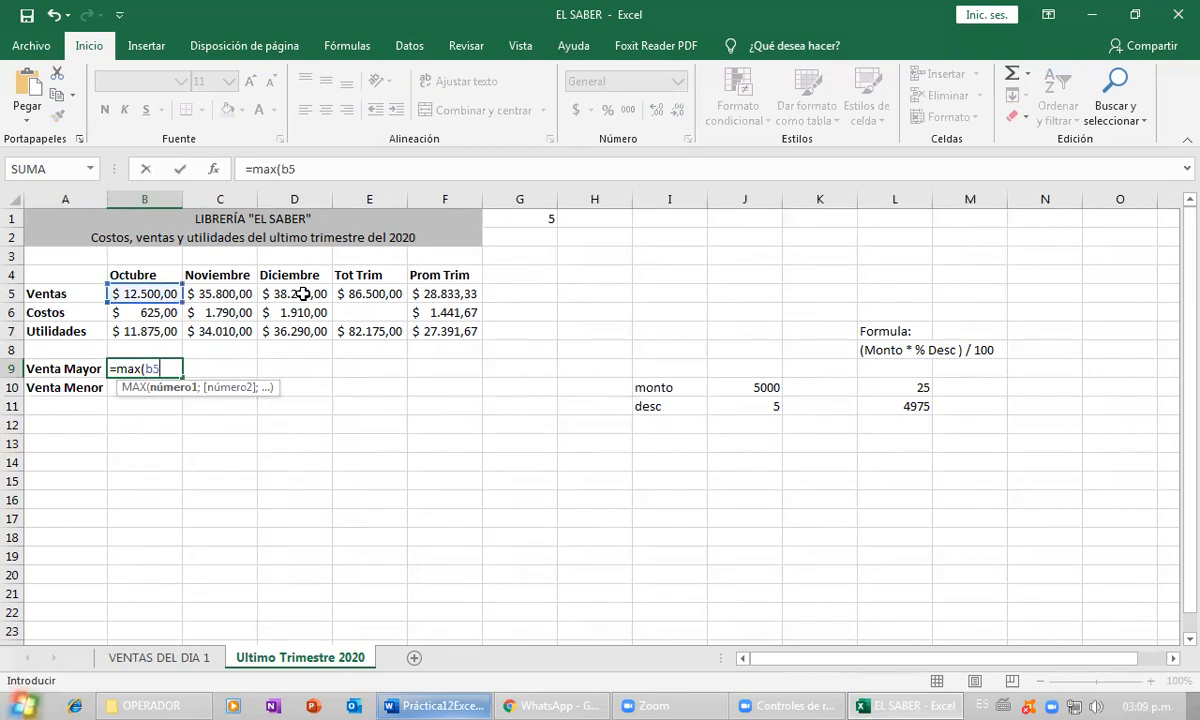
pyautogui.write(':d5')
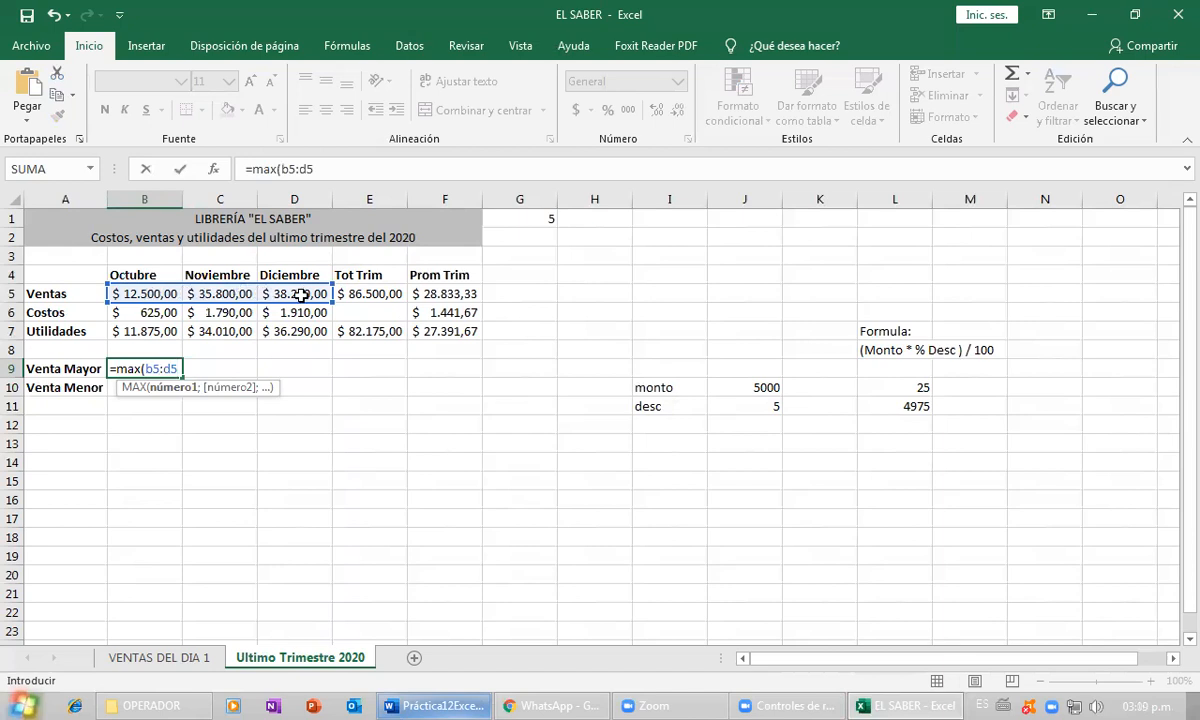
pyautogui.write(')')
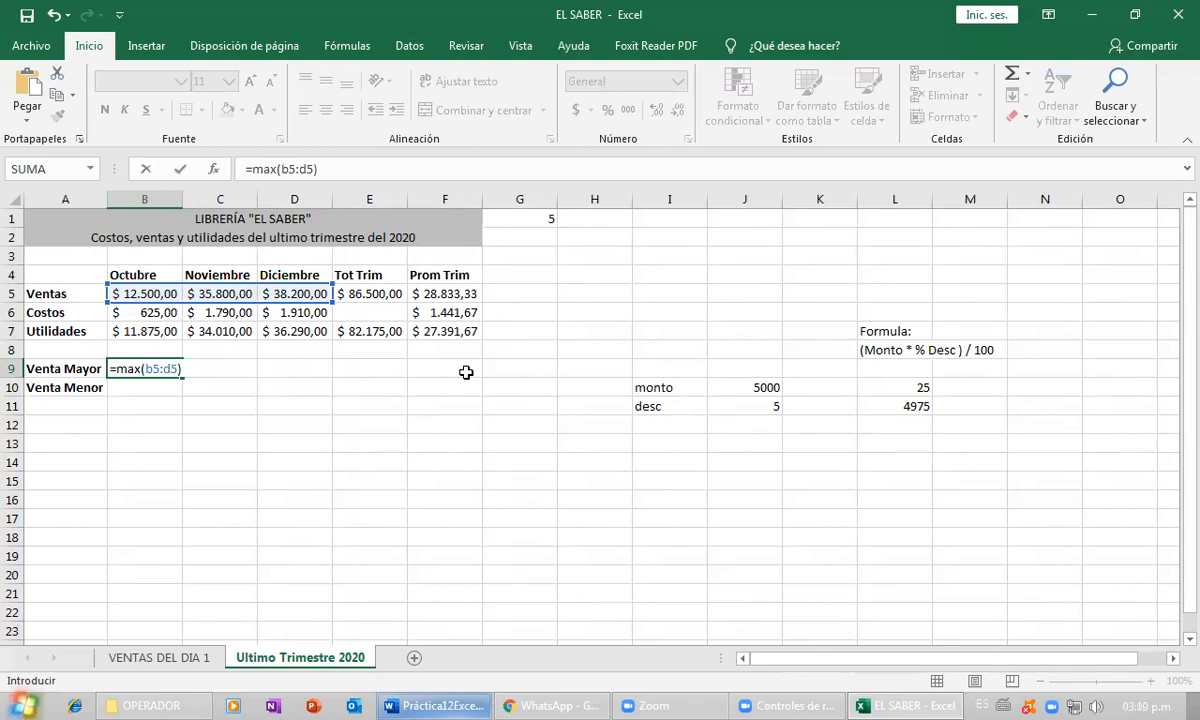
pyautogui.press('Return')
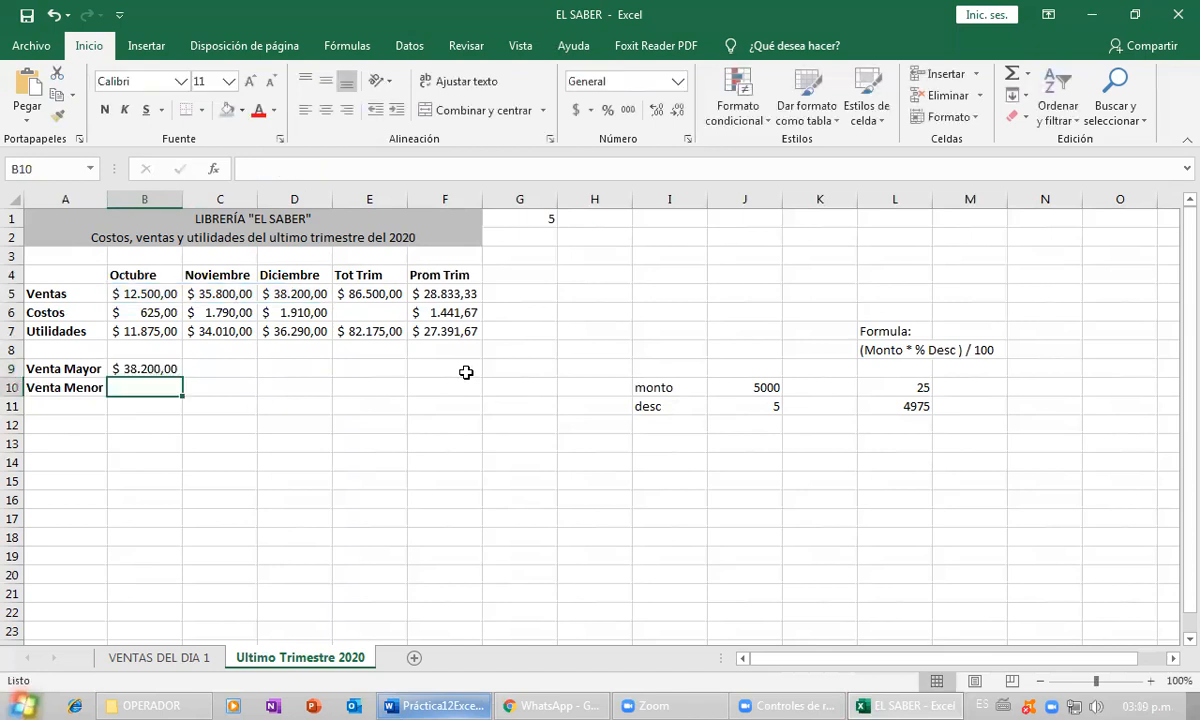
# - Calculate the lowest monthly sale in B10 with the MIN function over B5:D5
pyautogui.press('Up')
pyautogui.press('Down')
pyautogui.write('=min(')
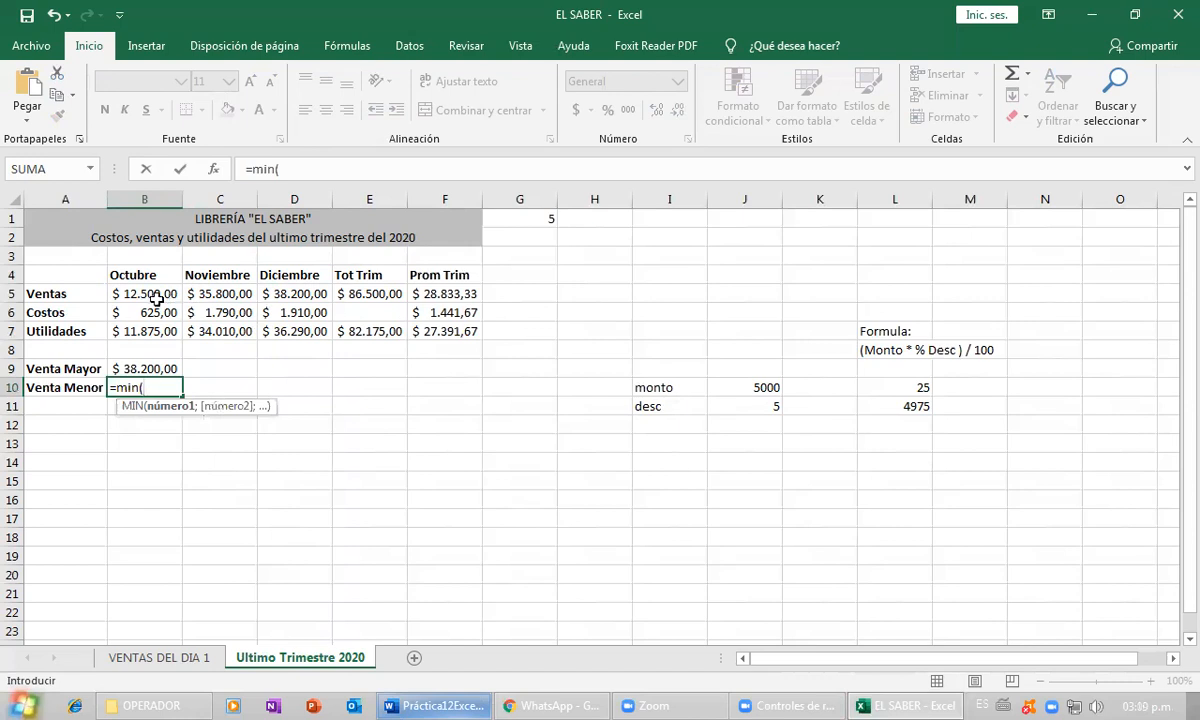
pyautogui.moveTo(147, 294); pyautogui.dragTo(273, 294)
pyautogui.press('Return')
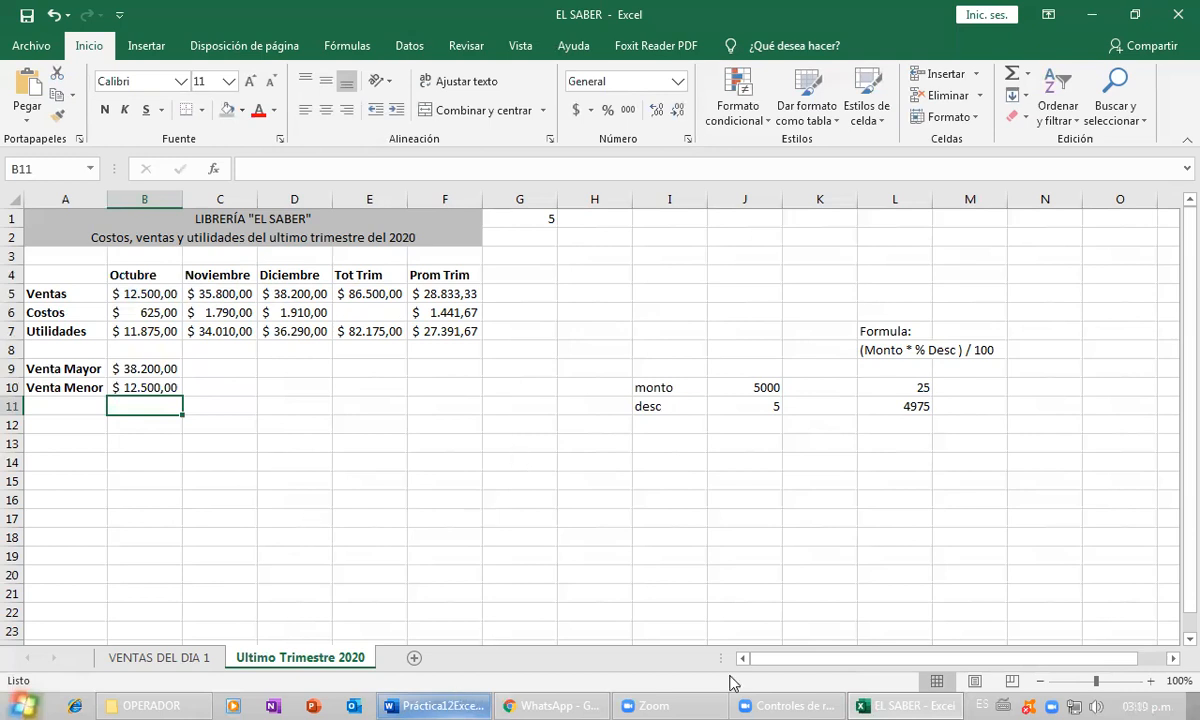
# - Save and close the EL SABER workbook, and leave the Word exercise for the desktop
pyautogui.click(900, 706)
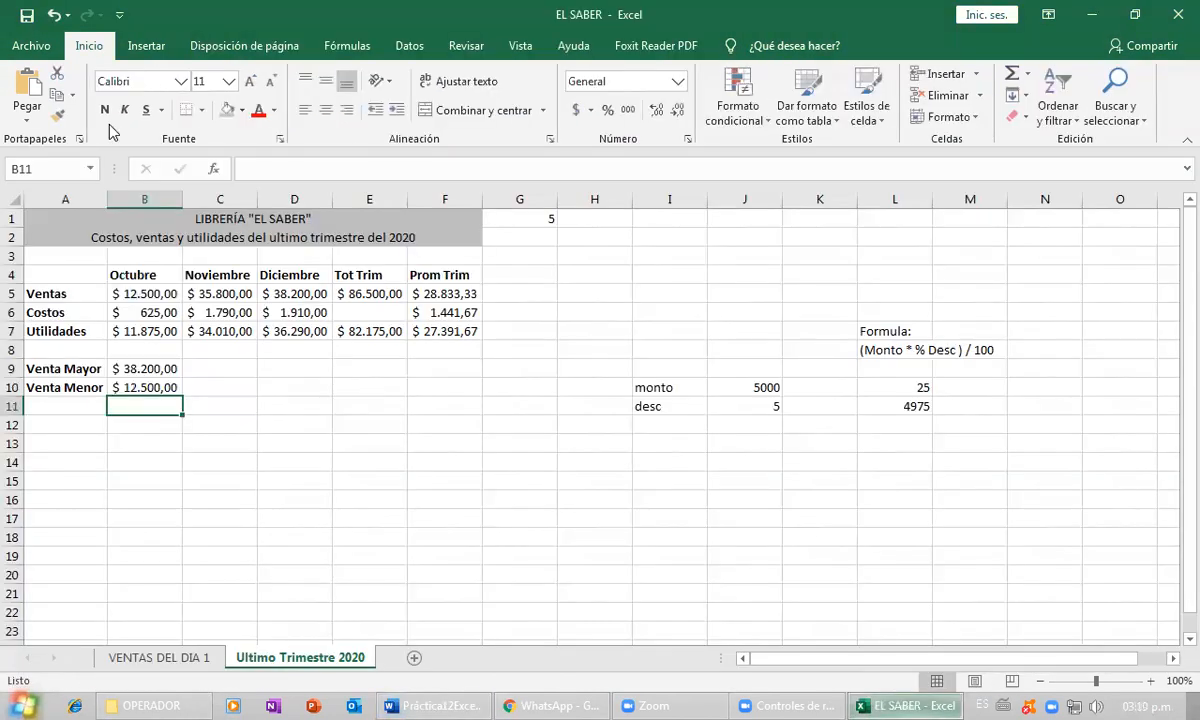
pyautogui.click(29, 18)
pyautogui.click(1181, 14)
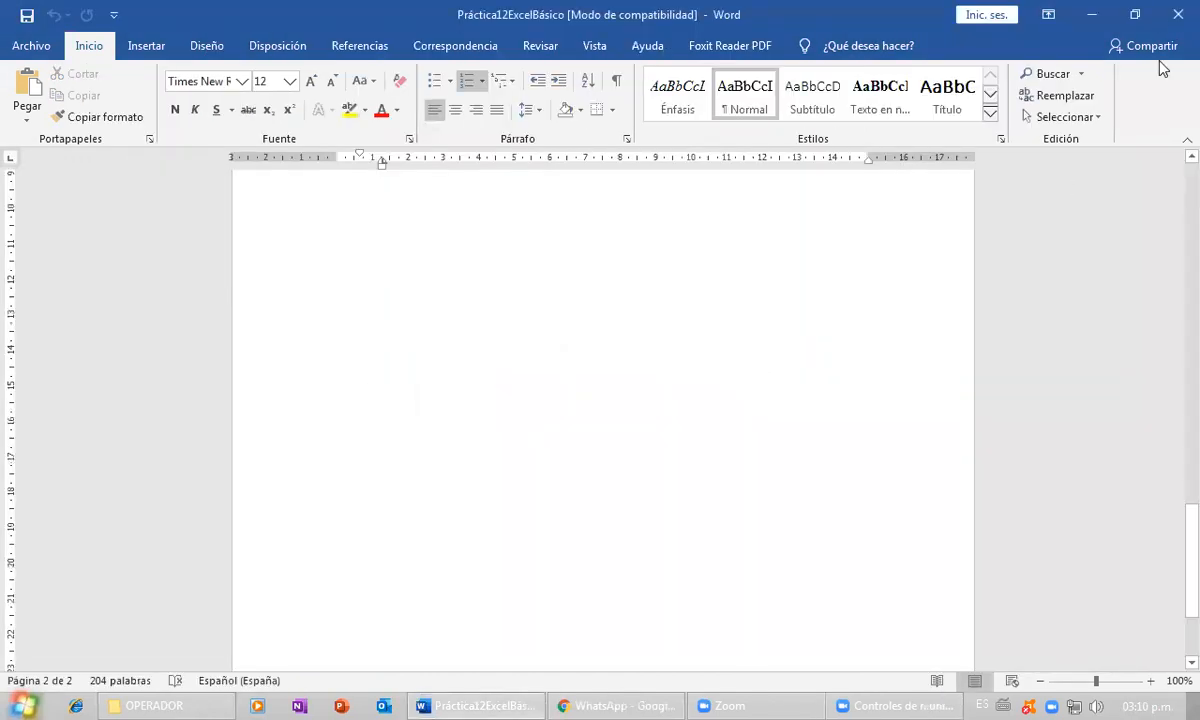
pyautogui.press('super+d')
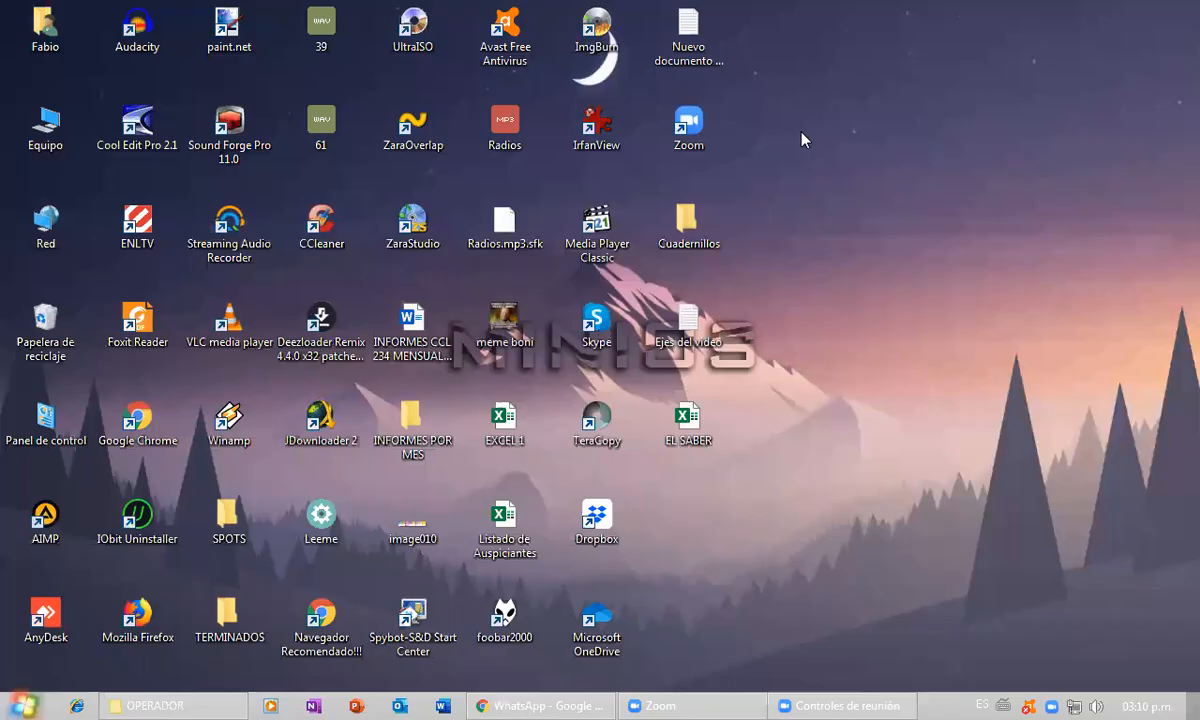